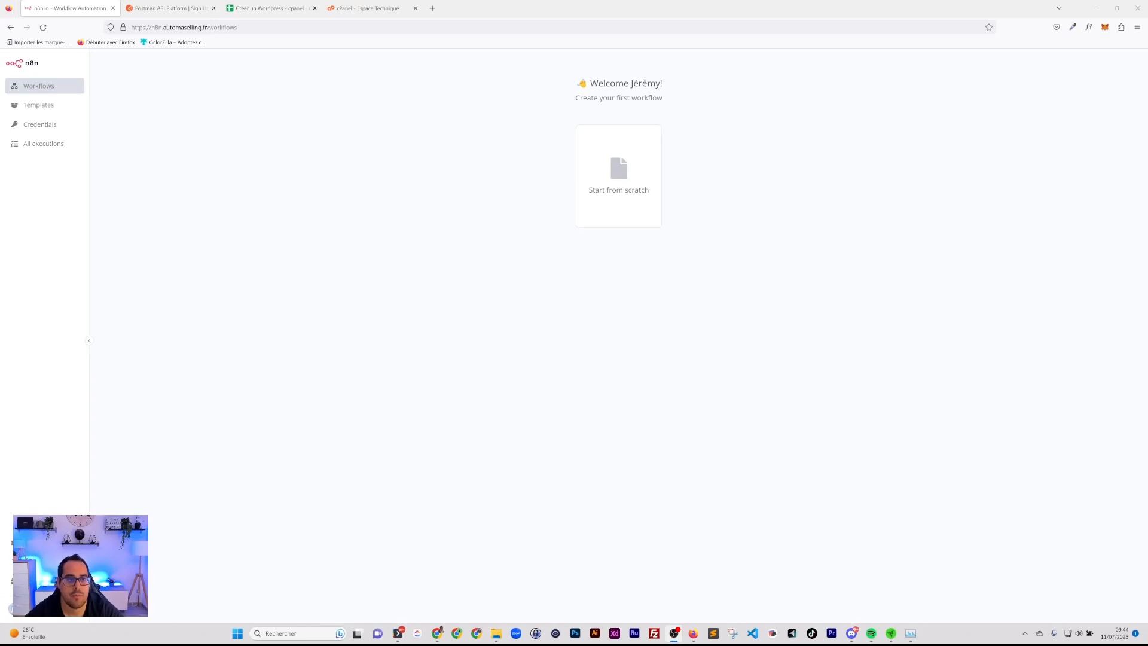
Check the cPanel dashboard address, then return to the n8n welcome page
{"action": "left_click", "coordinate": [362, 8]}
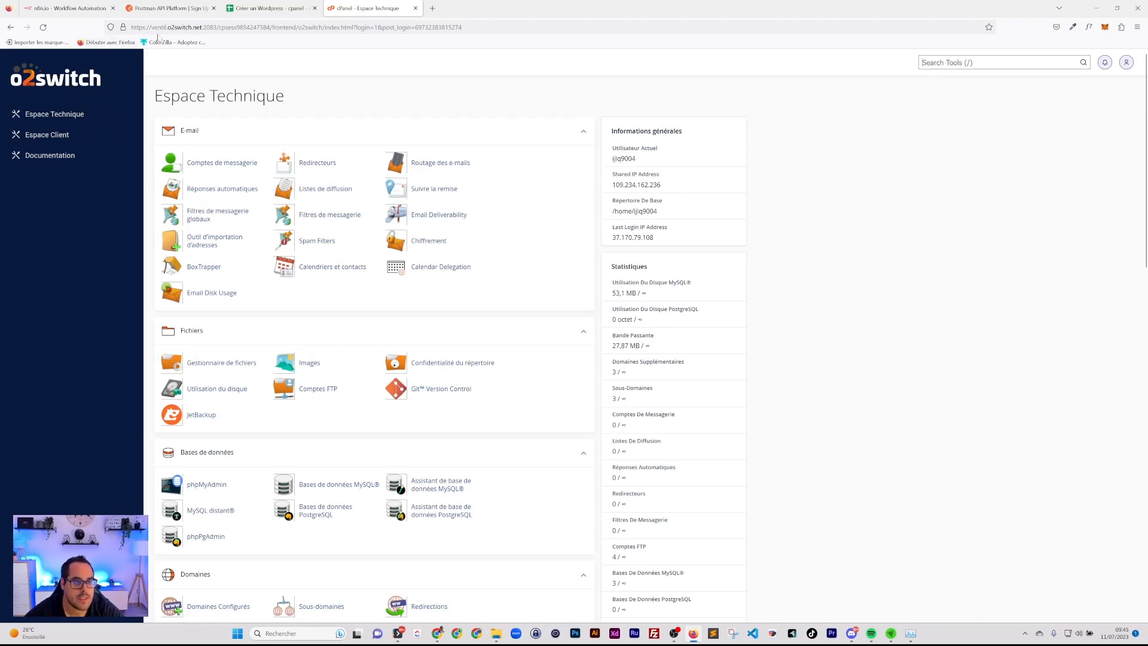
{"action": "left_click_drag", "start_coordinate": [132, 27], "coordinate": [251, 29]}
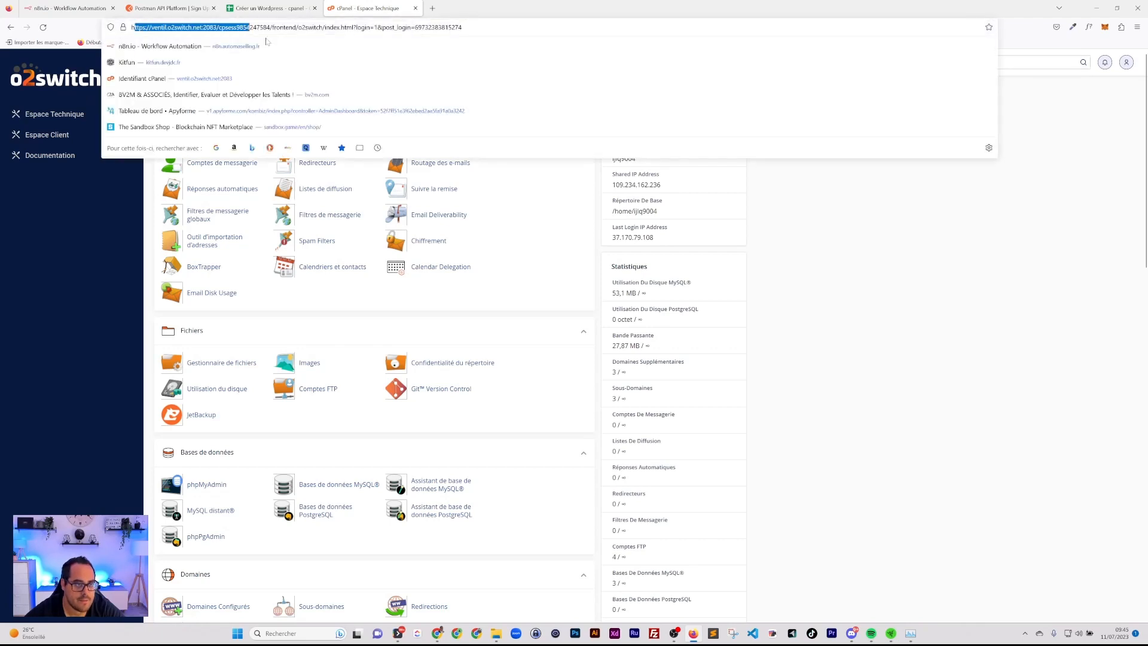
{"action": "left_click", "coordinate": [114, 293]}
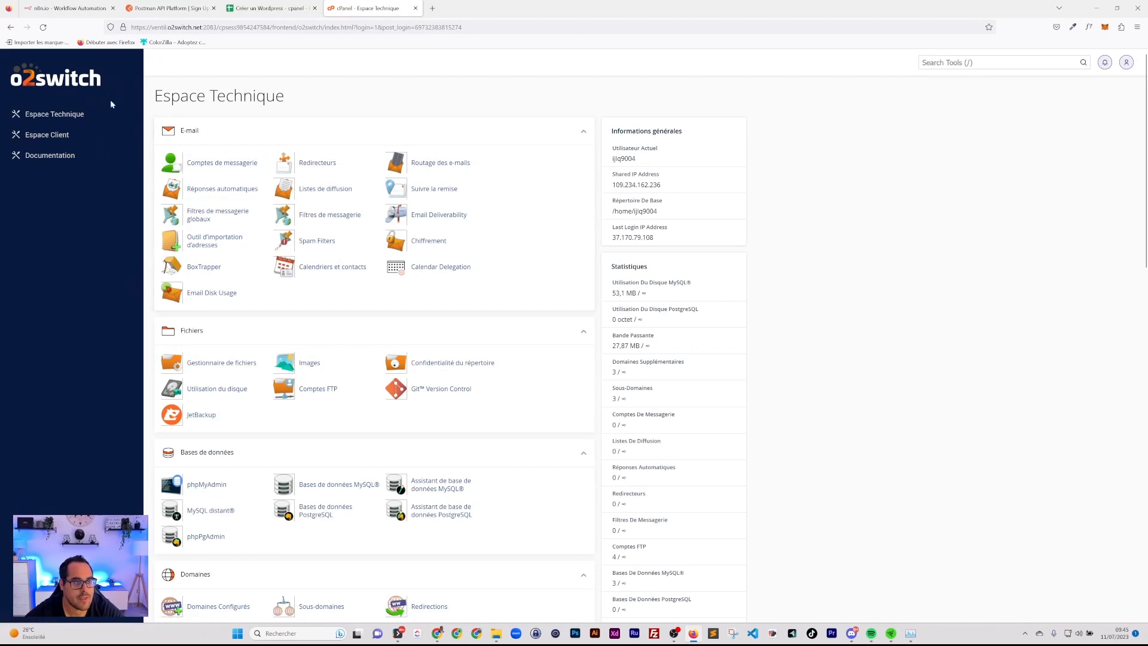
{"action": "left_click", "coordinate": [69, 8]}
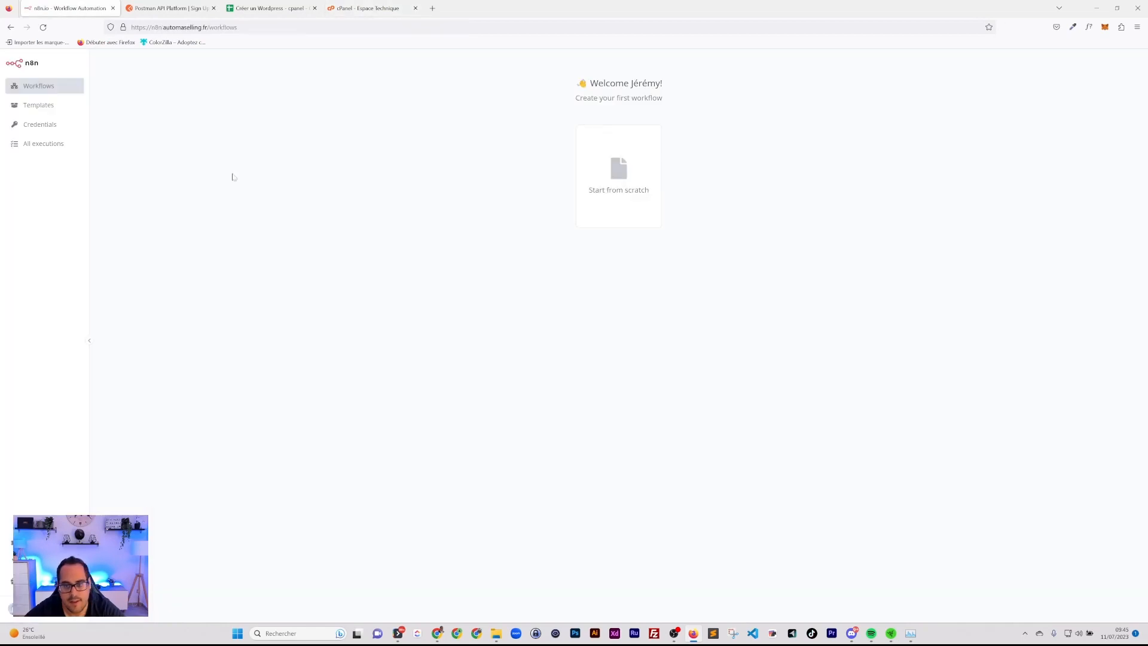
Start a blank workflow, open its first-step trigger choices, and view the Créer un Wordpress spreadsheet
{"action": "left_click", "coordinate": [616, 166]}
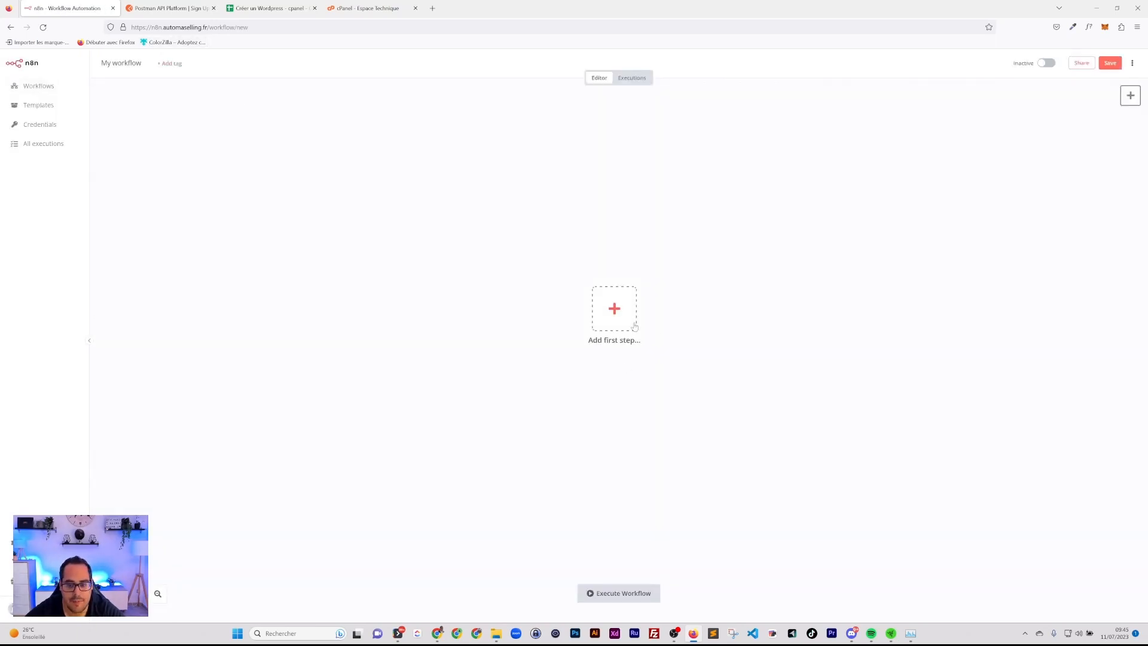
{"action": "left_click", "coordinate": [614, 308]}
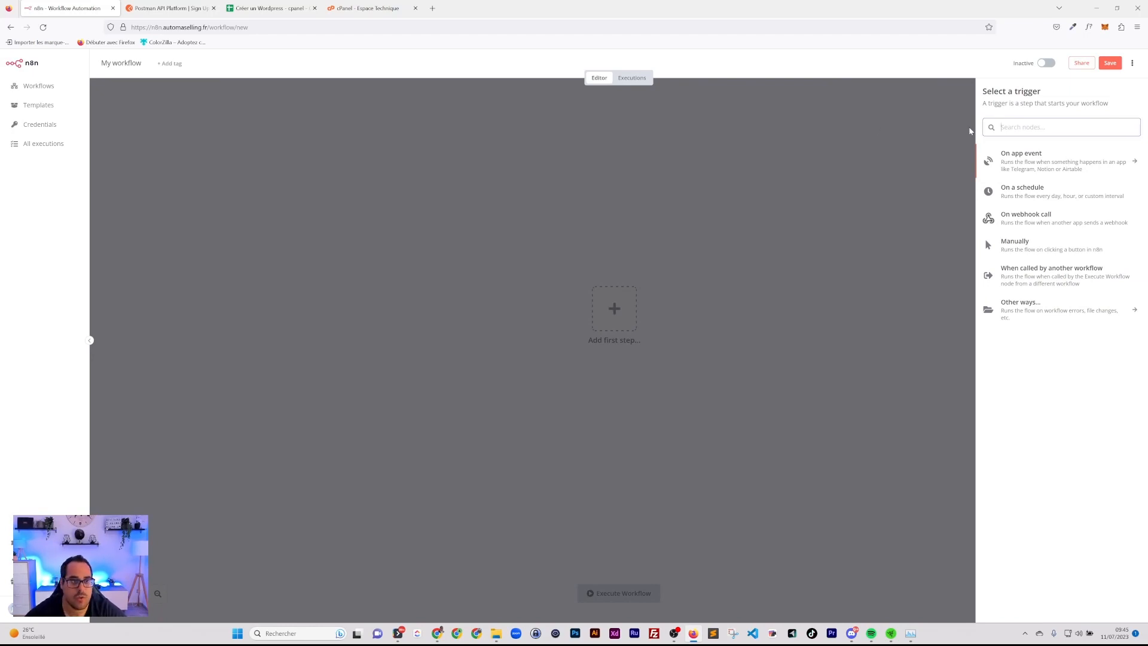
{"action": "left_click", "coordinate": [263, 9]}
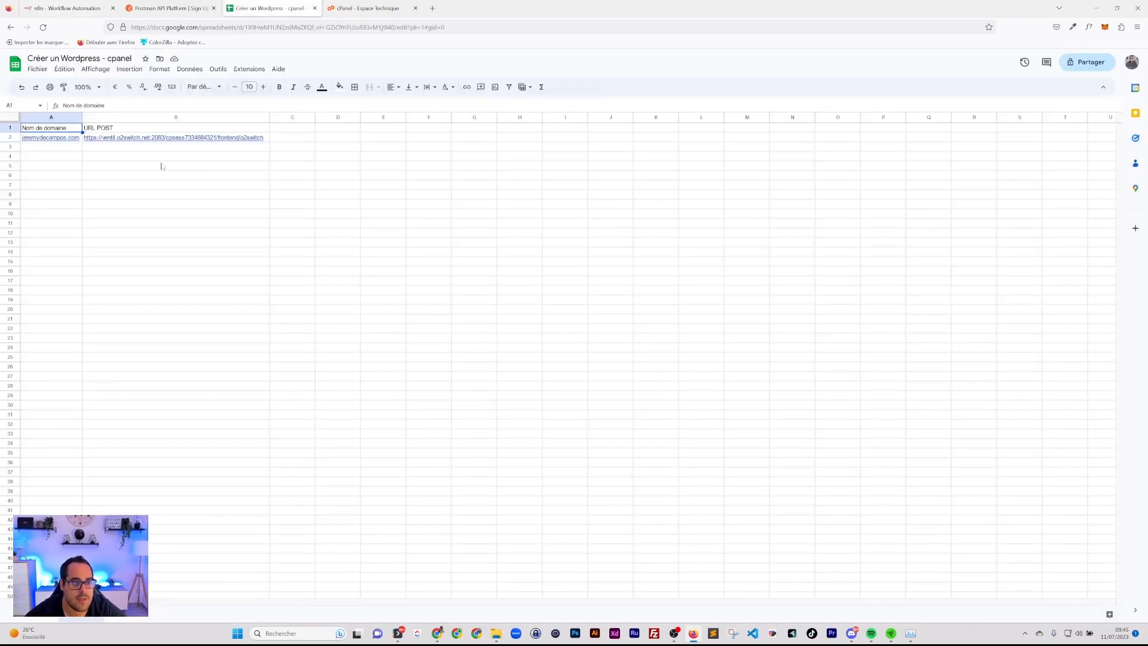
Check cells B4 and B10 of the domain and POST URL columns, then return to n8n's trigger choices
{"action": "left_click", "coordinate": [119, 157]}
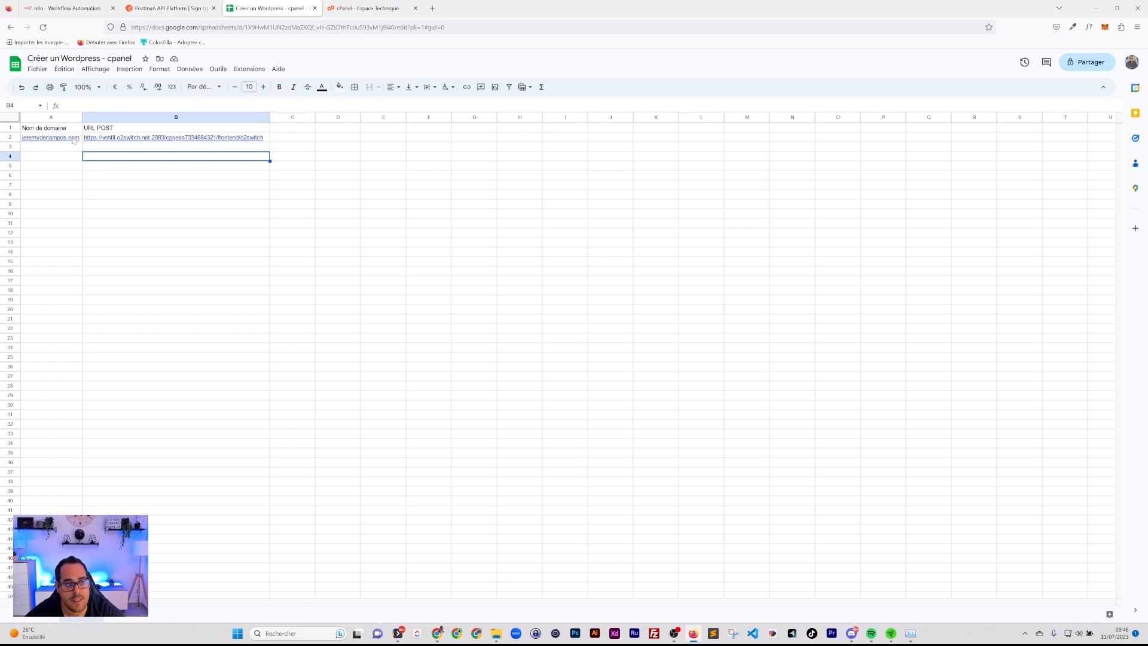
{"action": "left_click", "coordinate": [65, 15]}
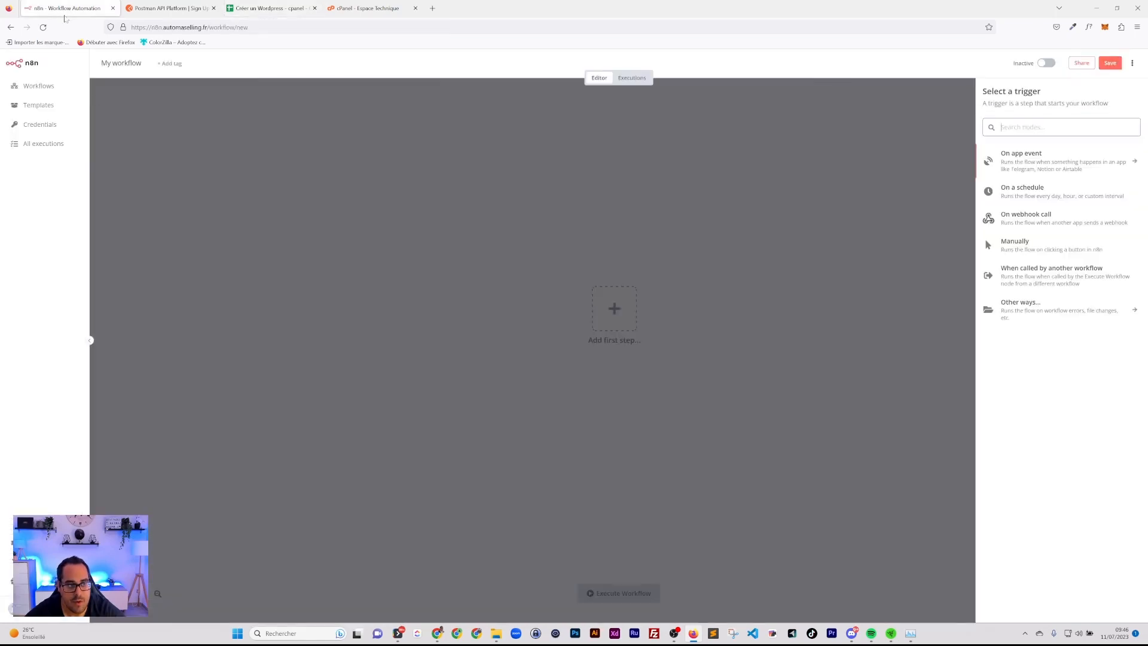
{"action": "left_click", "coordinate": [352, 10]}
{"action": "left_click", "coordinate": [261, 9]}
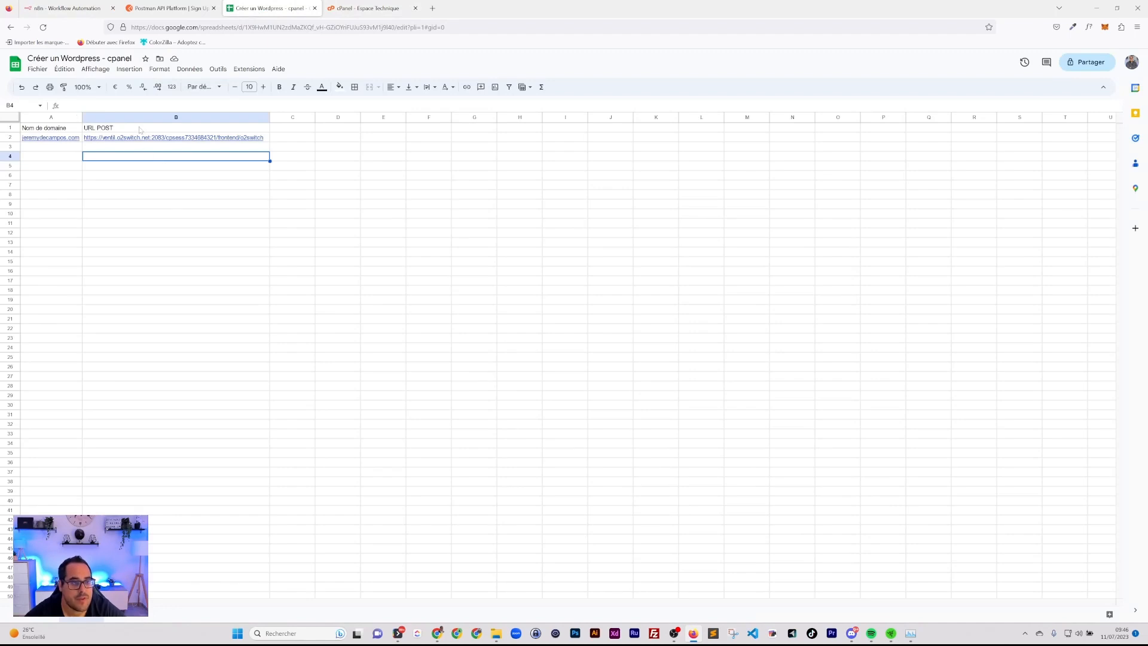
{"action": "left_click", "coordinate": [203, 214]}
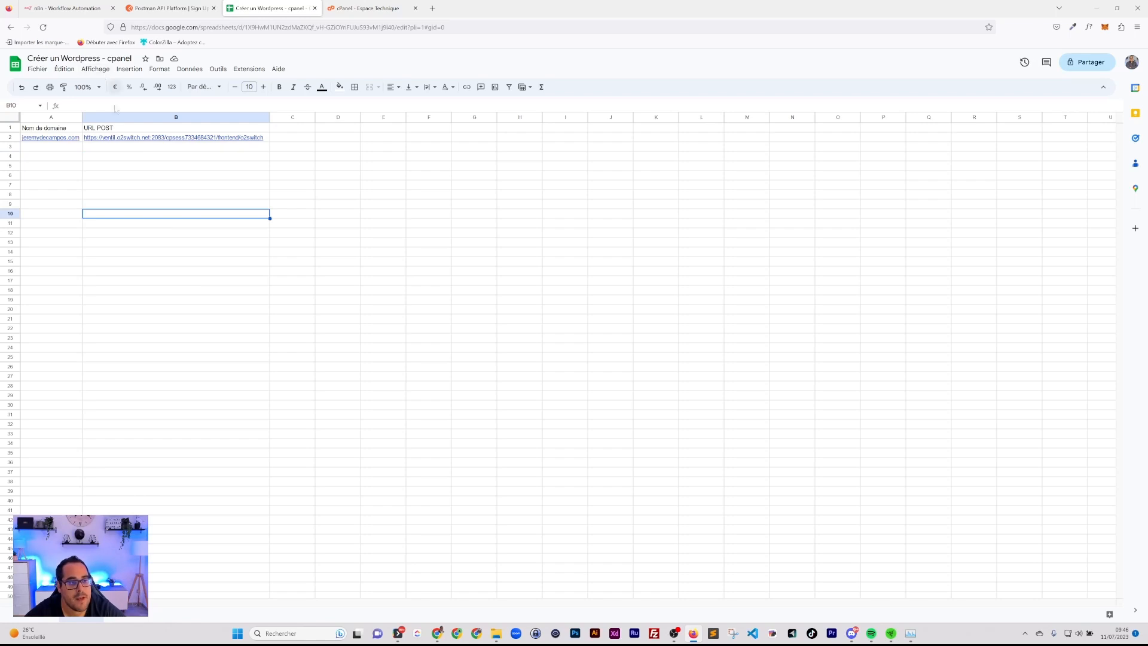
{"action": "left_click", "coordinate": [54, 9]}
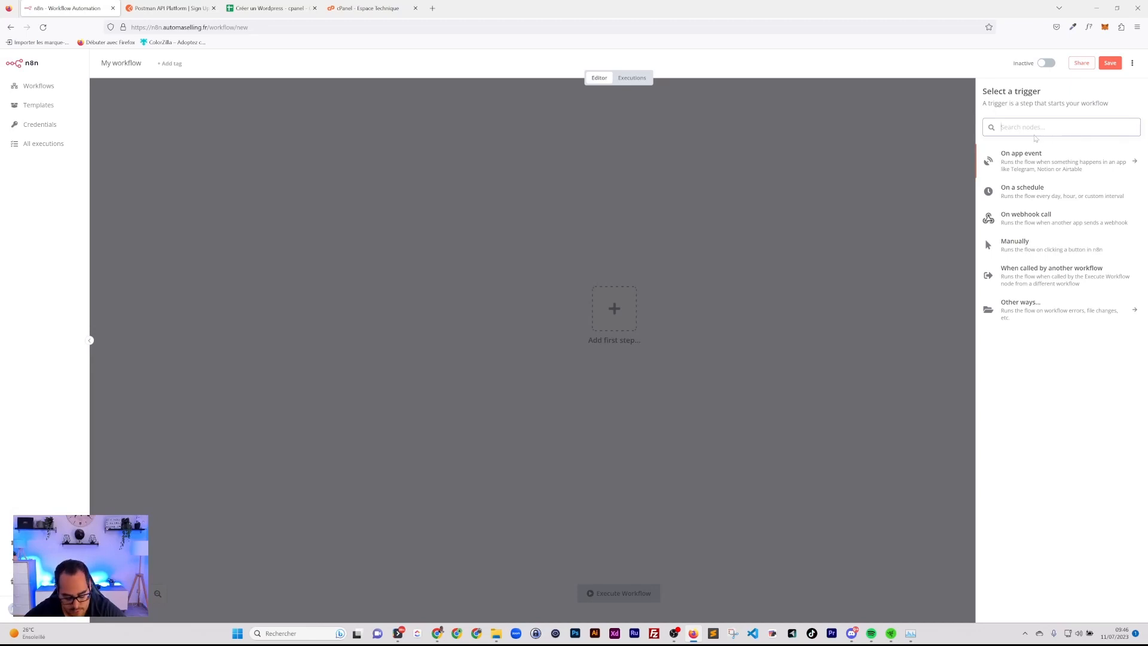
Add a Schedule Trigger firing every 1 hour at minute 0 as the first step
{"action": "type", "text": "sche"}
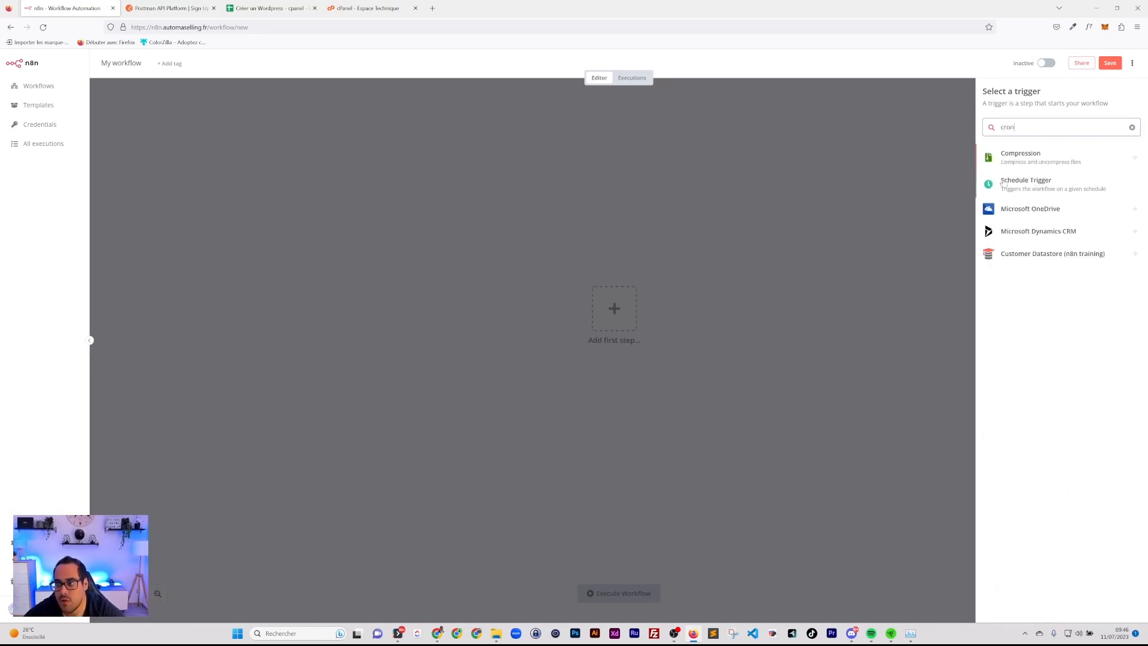
{"action": "left_click", "coordinate": [1014, 184]}
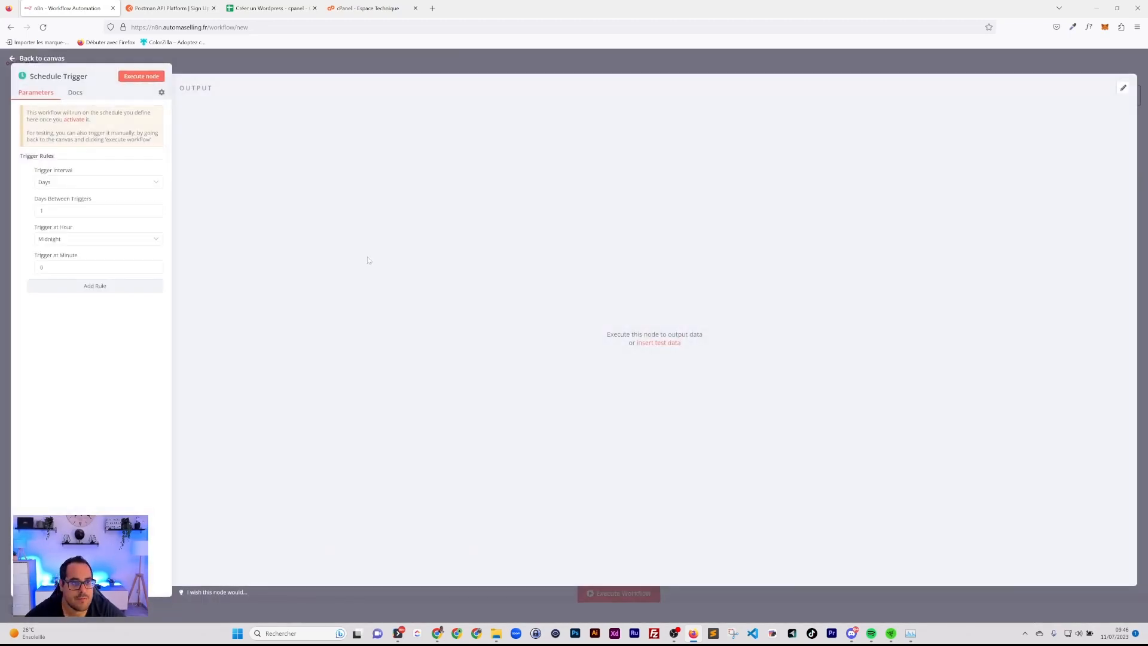
{"action": "left_click", "coordinate": [268, 8]}
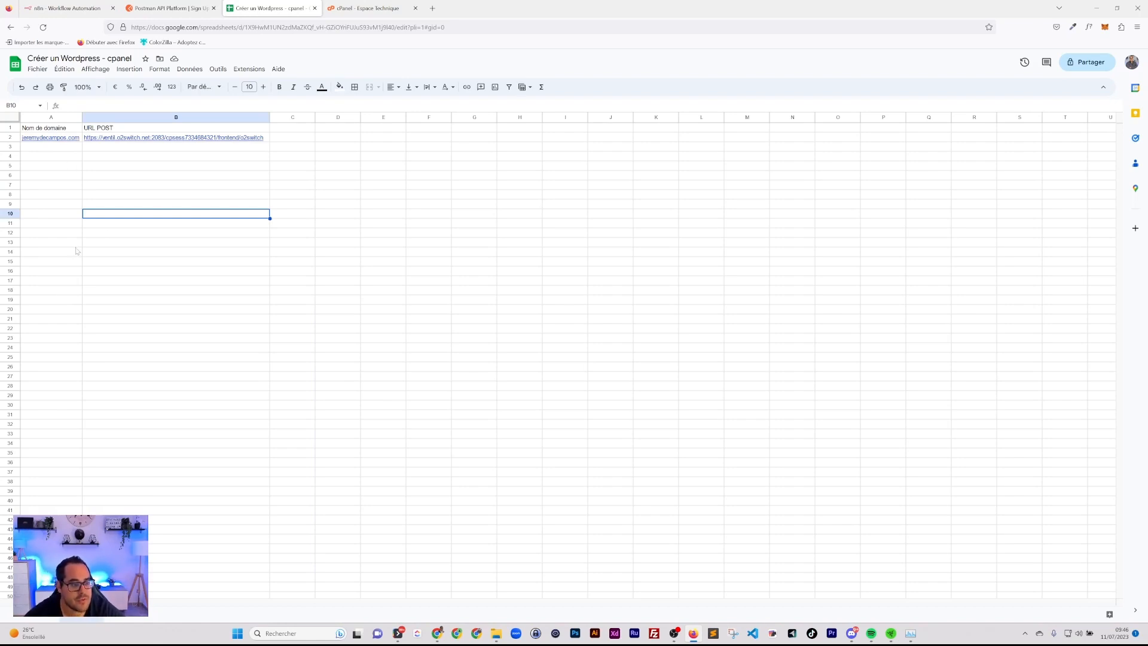
{"action": "left_click", "coordinate": [79, 9]}
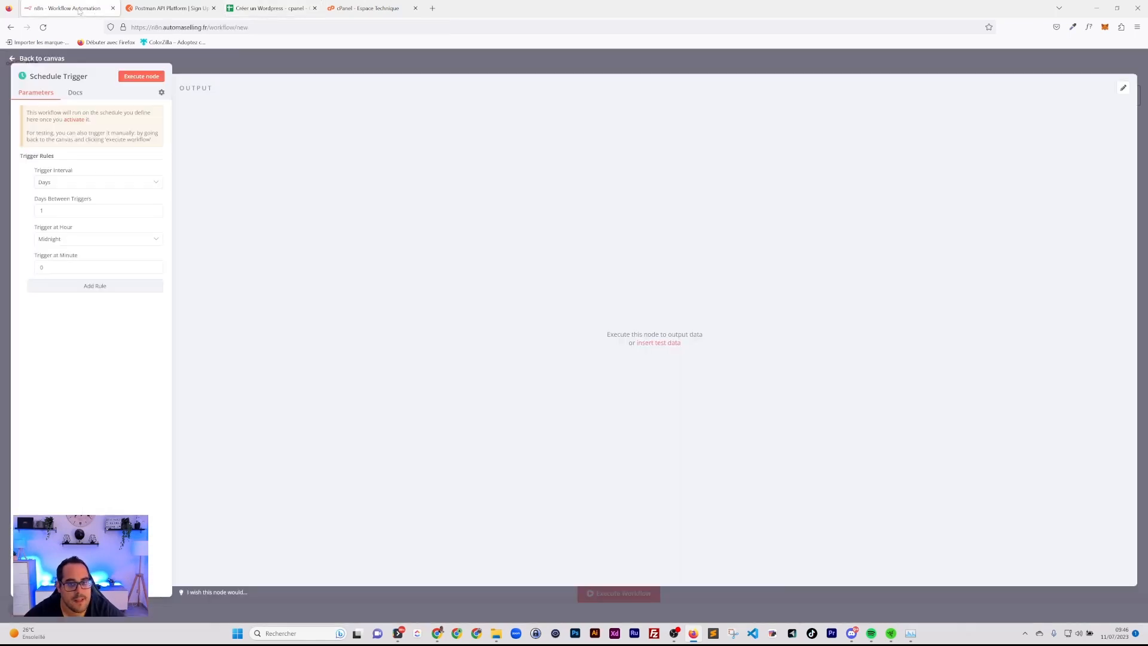
{"action": "left_click", "coordinate": [60, 183]}
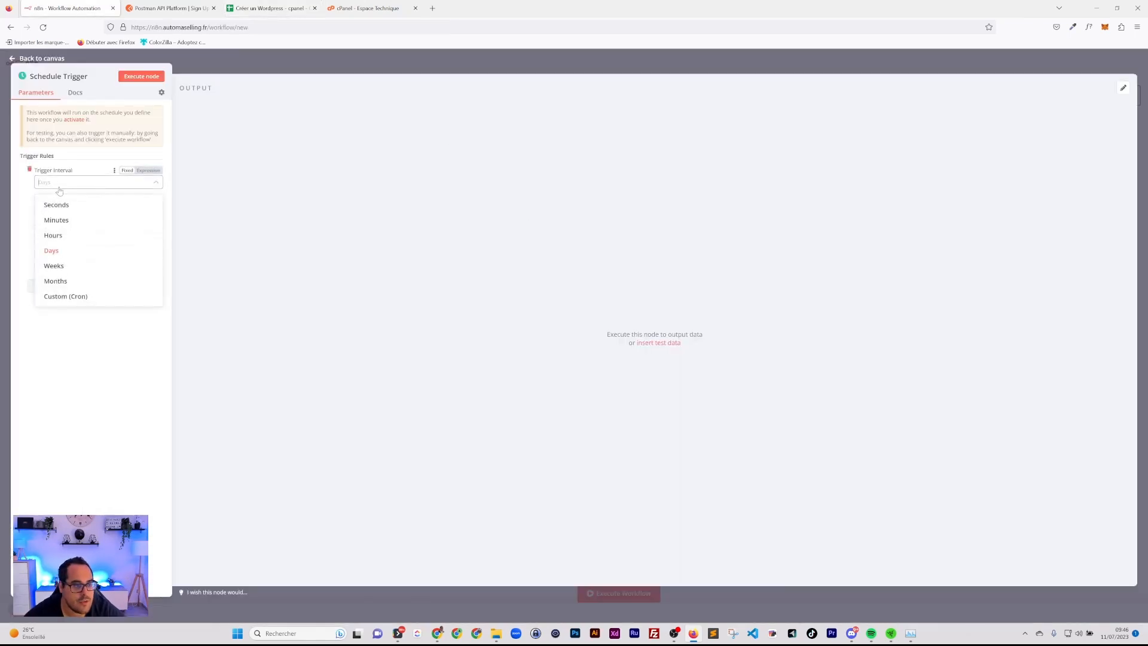
{"action": "left_click", "coordinate": [58, 237]}
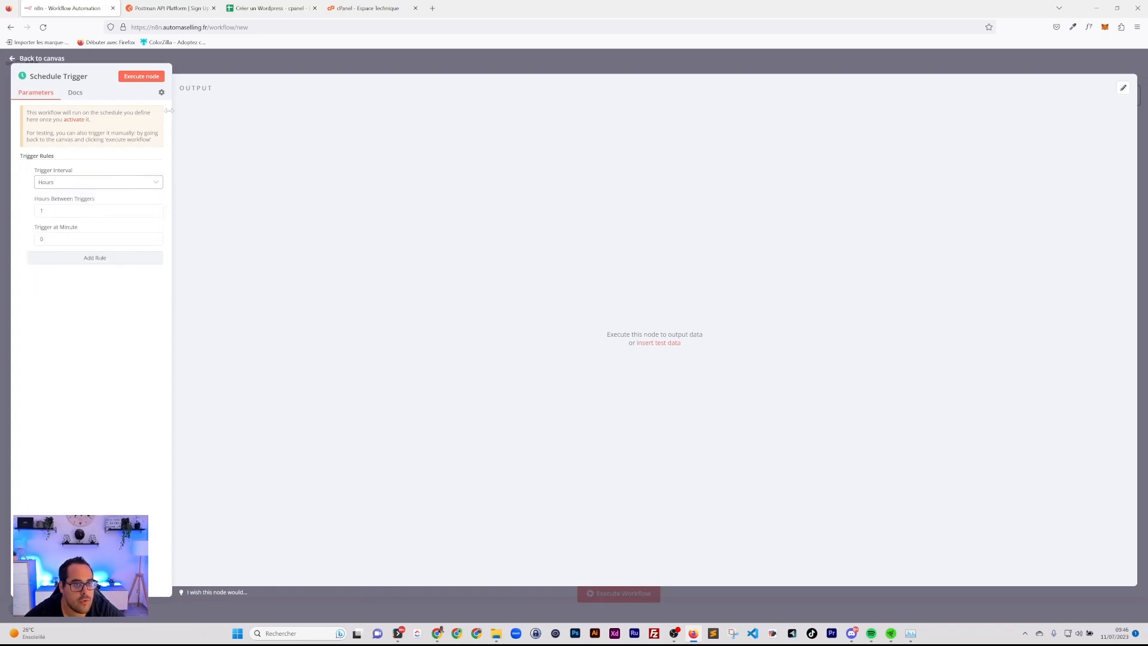
{"action": "left_click", "coordinate": [301, 69]}
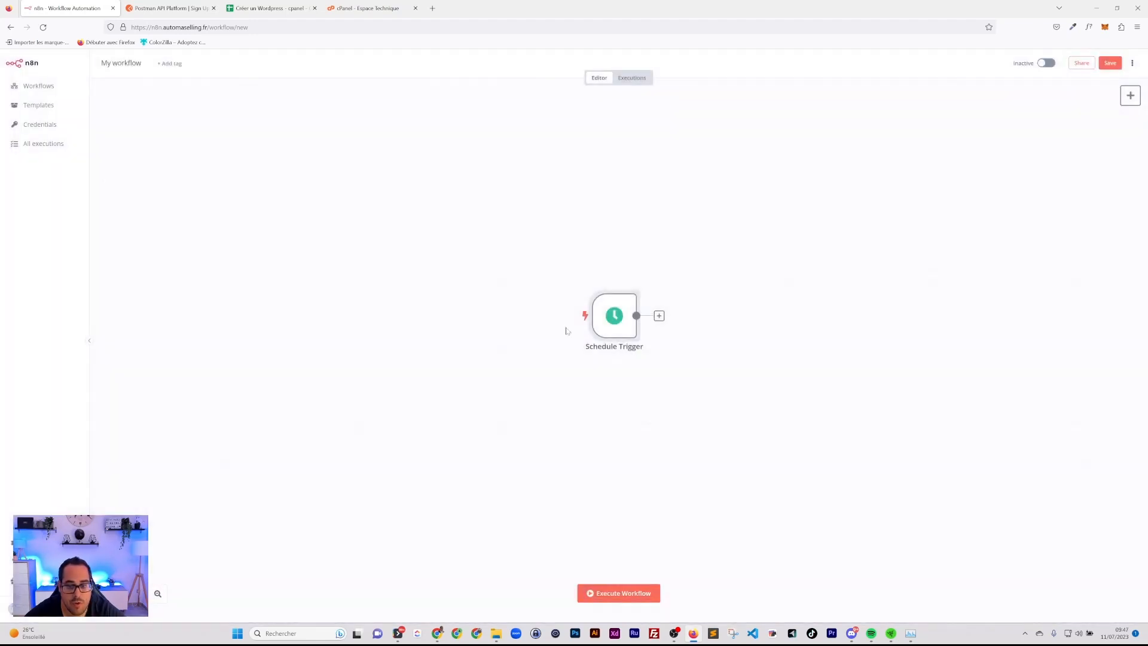
Add a Google Sheets 'get rows' node after the trigger using the first Google Sheets account
{"action": "left_click_drag", "start_coordinate": [629, 325], "coordinate": [395, 273]}
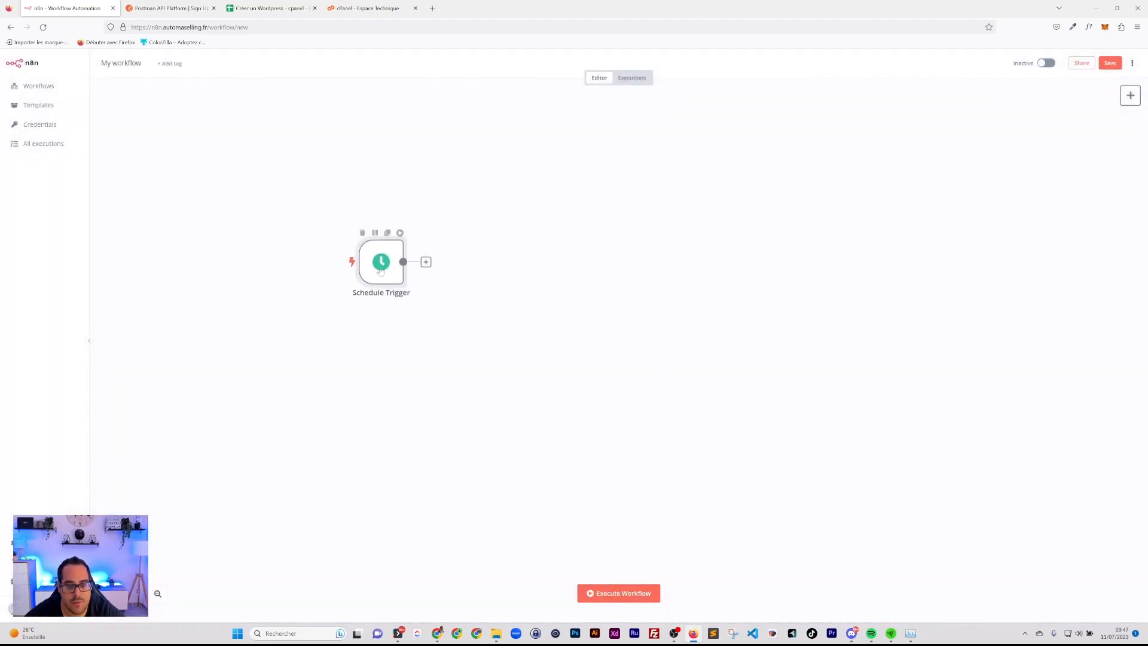
{"action": "left_click", "coordinate": [425, 262]}
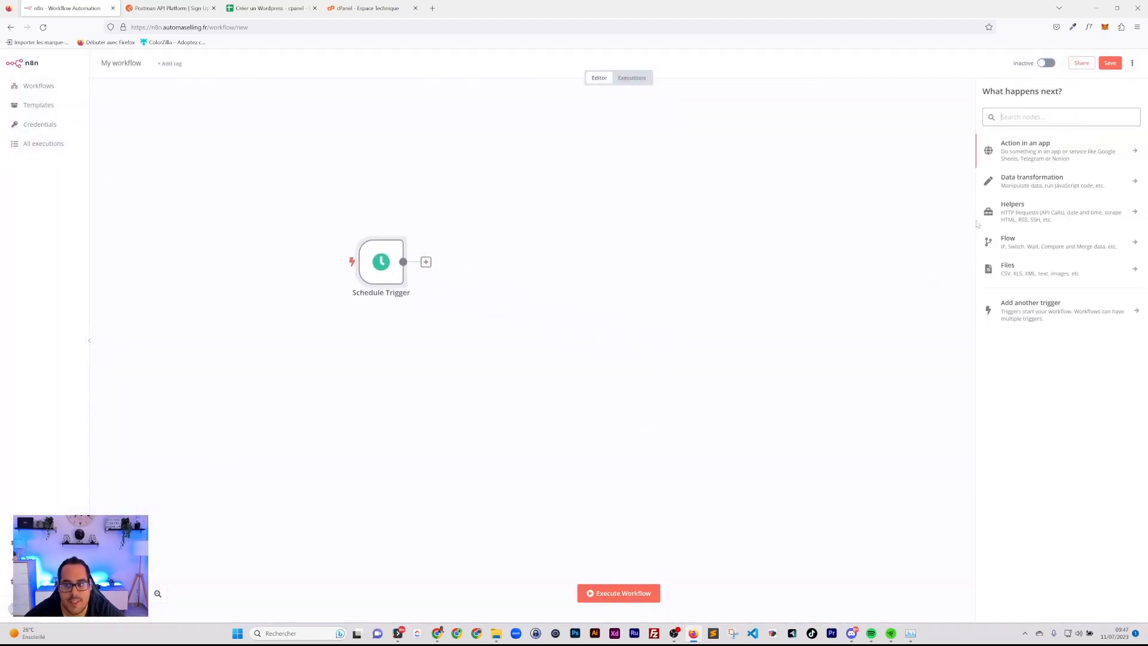
{"action": "type", "text": "shee"}
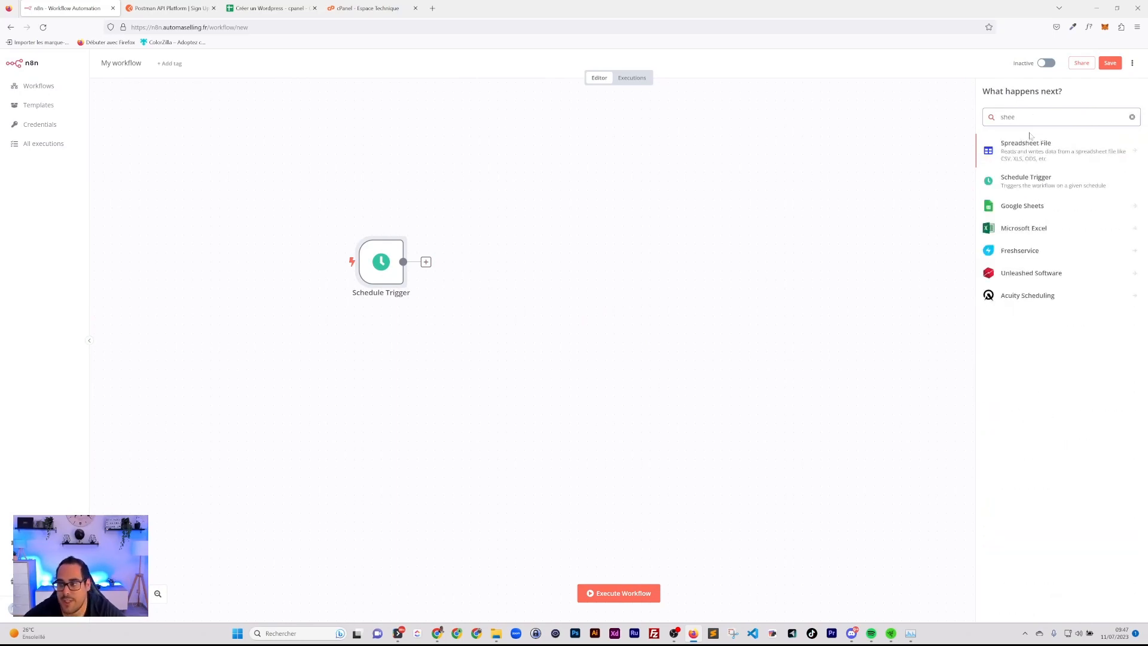
{"action": "left_click", "coordinate": [1026, 207]}
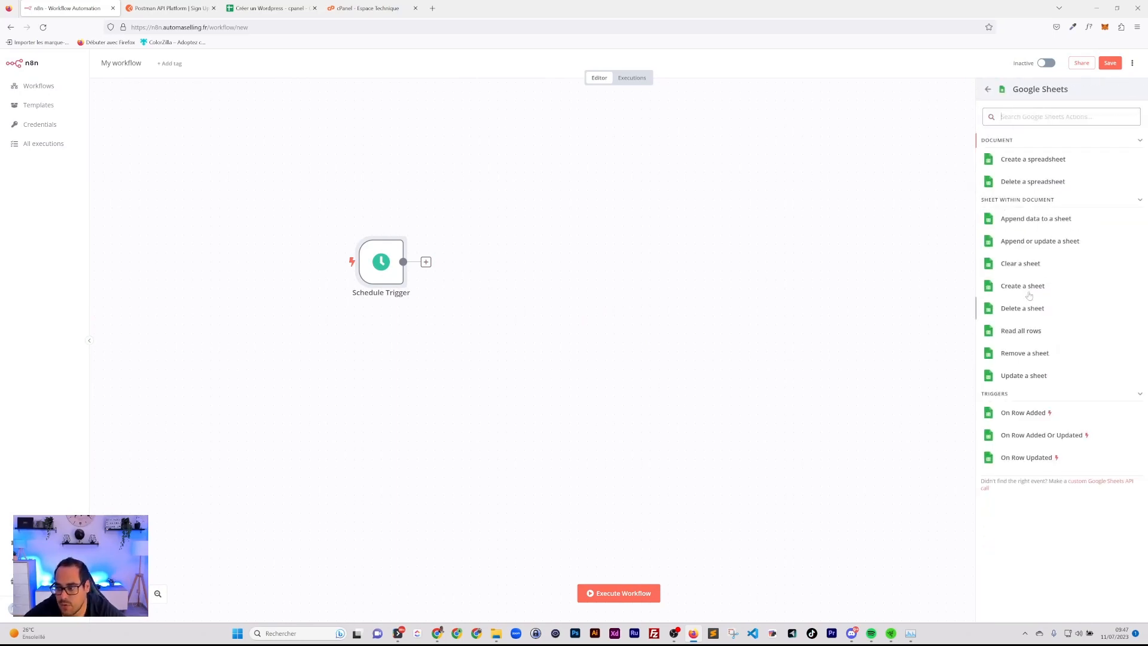
{"action": "left_click", "coordinate": [1016, 331]}
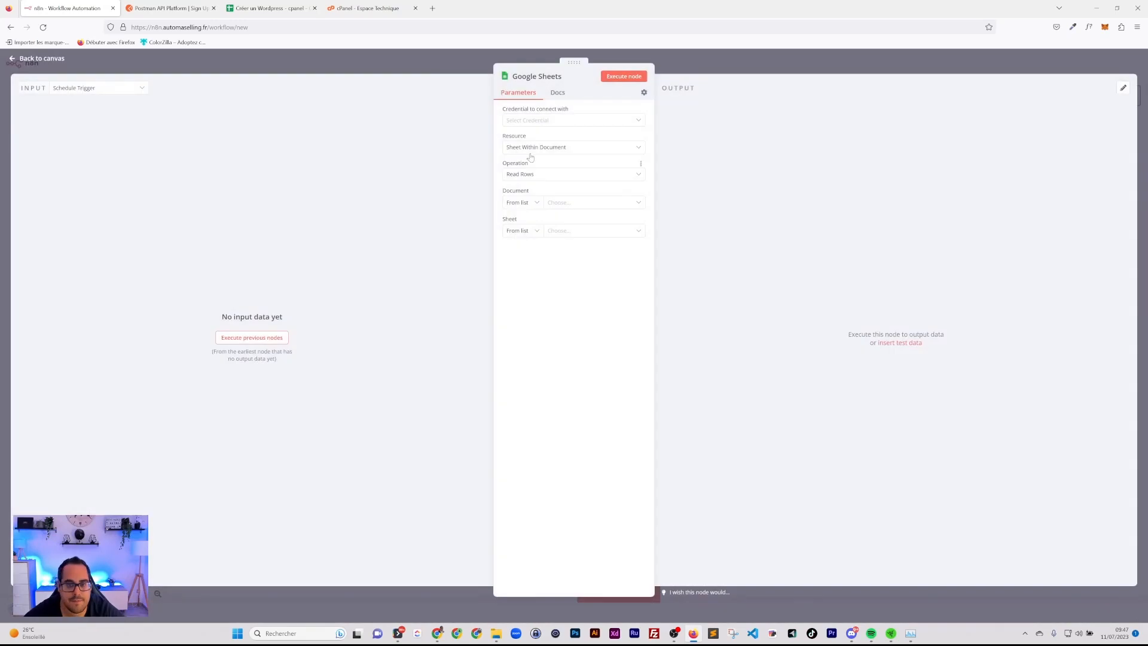
{"action": "left_click", "coordinate": [544, 126]}
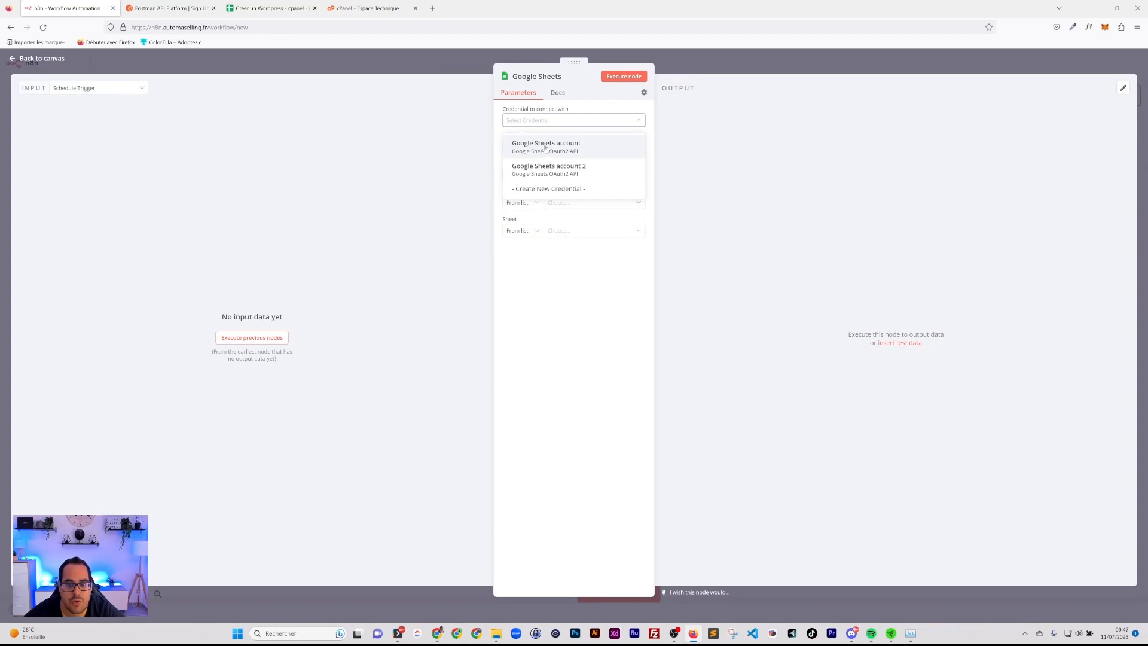
{"action": "left_click", "coordinate": [546, 147]}
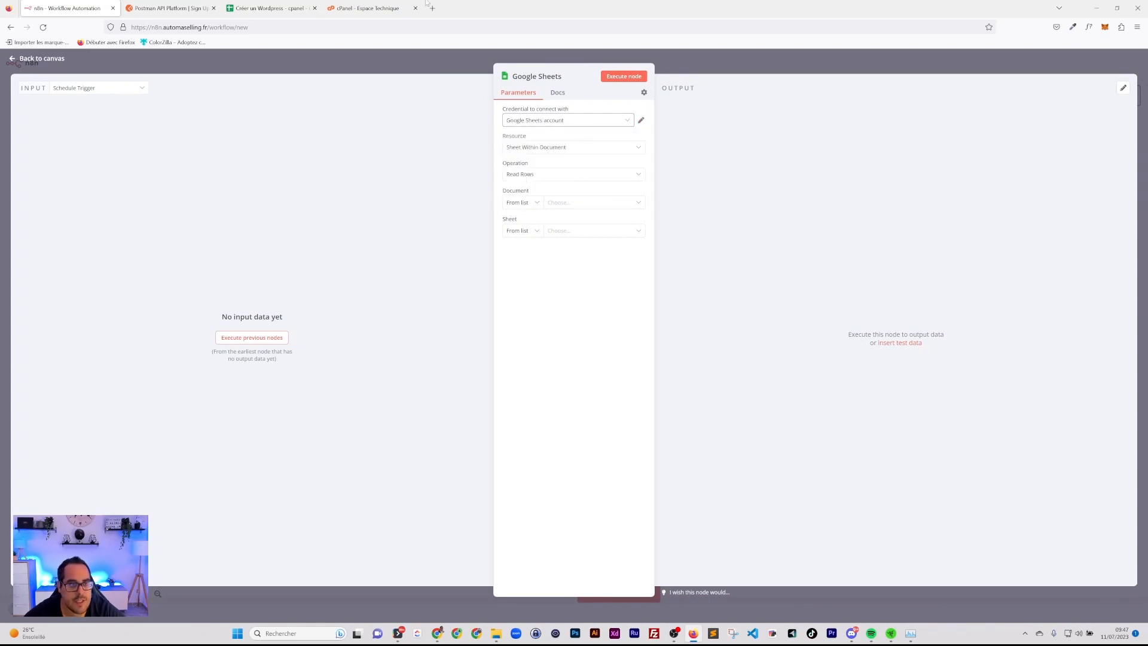
Set the node's document by the spreadsheet URL and choose sheet Feuille 1
{"action": "left_click", "coordinate": [269, 8]}
{"action": "left_click", "coordinate": [269, 27]}
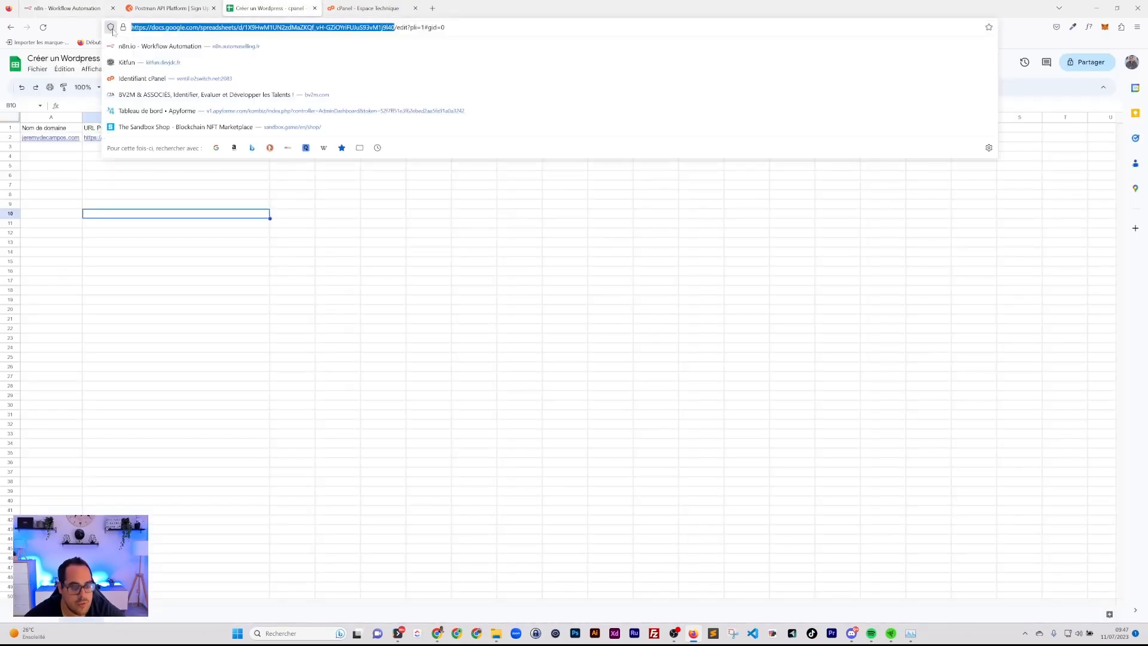
{"action": "left_click", "coordinate": [63, 8]}
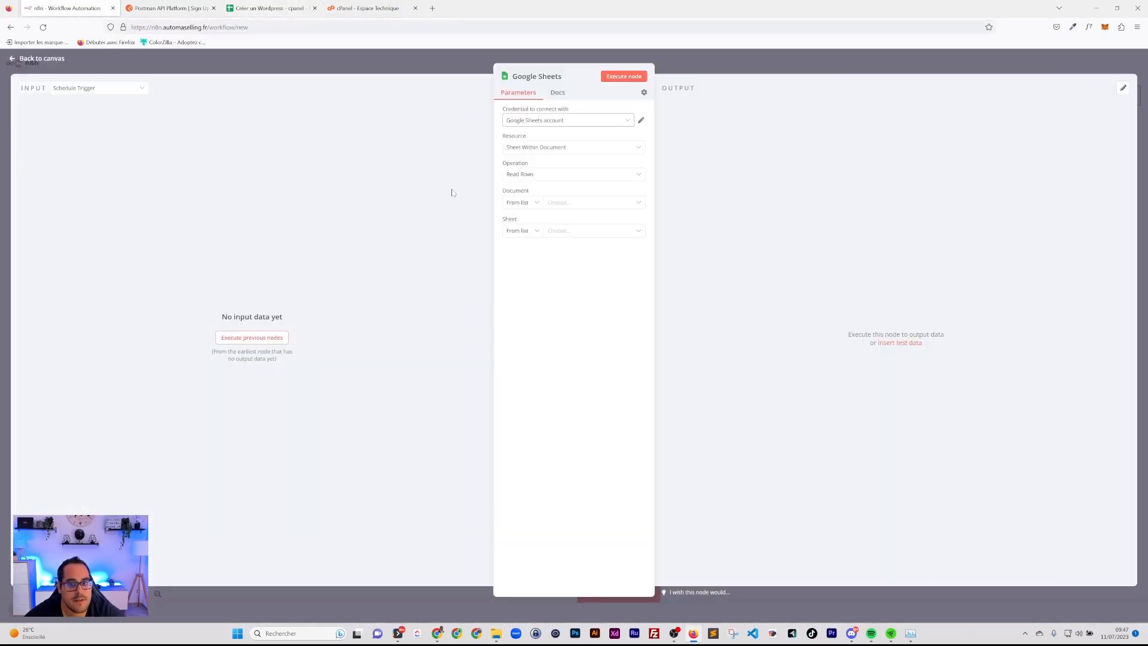
{"action": "left_click", "coordinate": [565, 202]}
{"action": "left_click", "coordinate": [532, 203]}
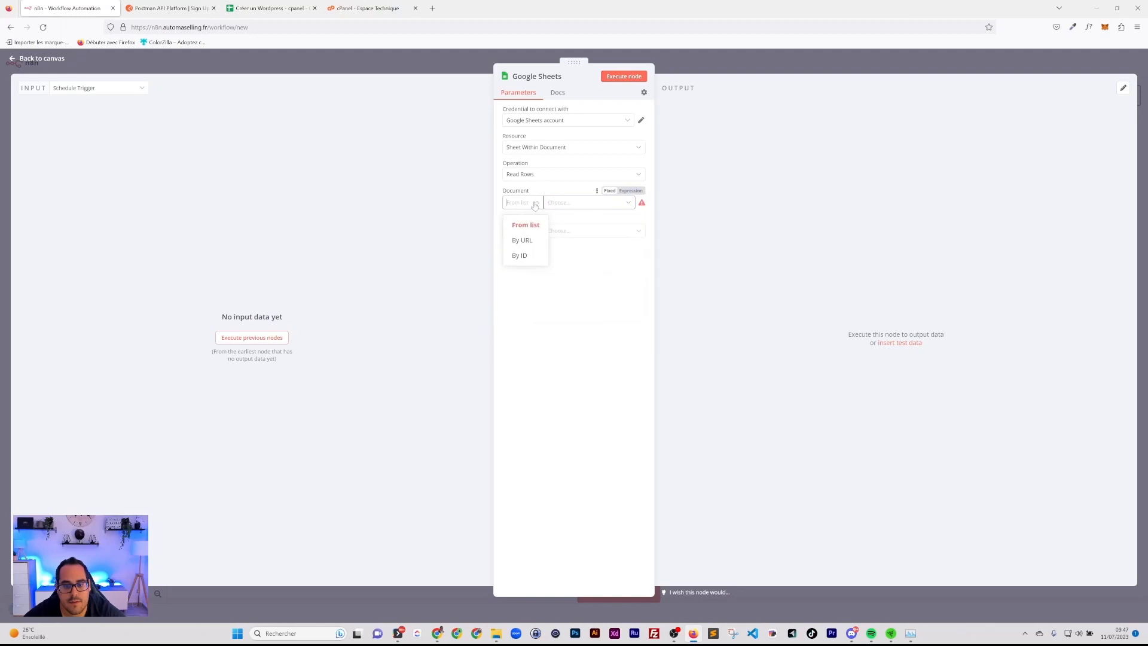
{"action": "left_click", "coordinate": [521, 241]}
{"action": "key", "text": "ctrl+v"}
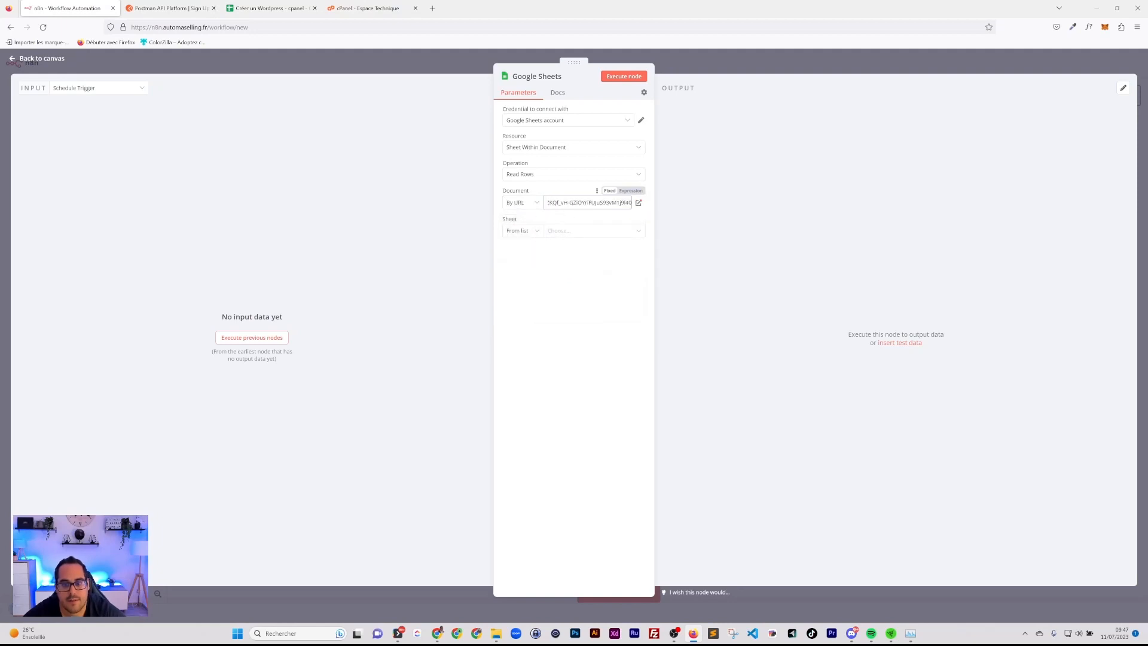
{"action": "left_click", "coordinate": [565, 231]}
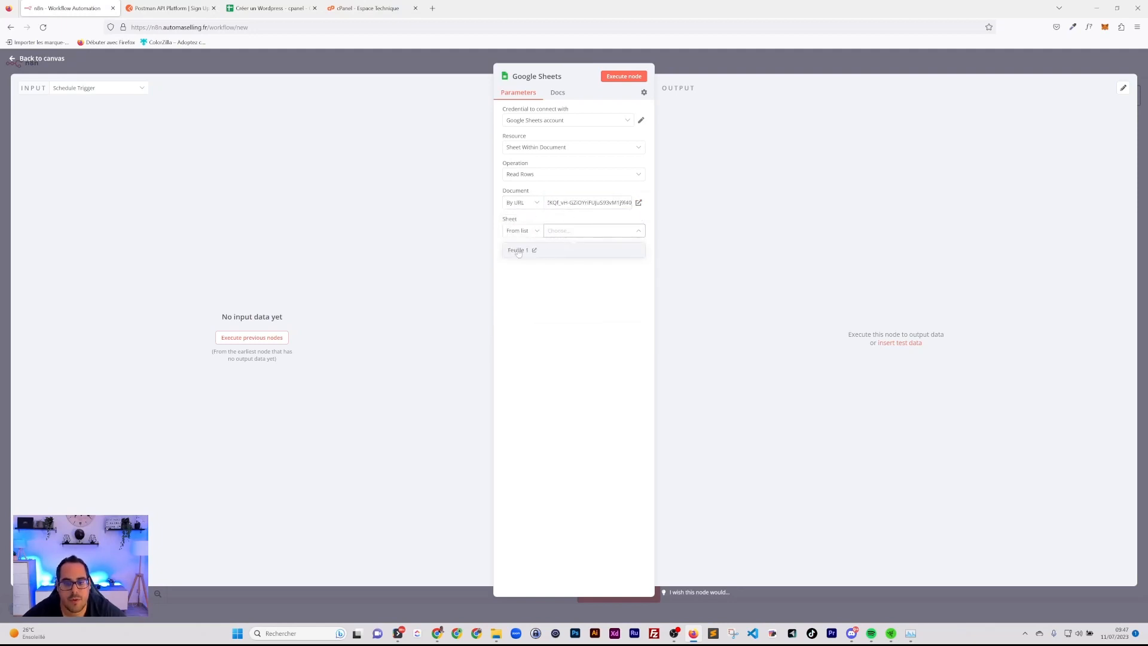
{"action": "left_click", "coordinate": [520, 251]}
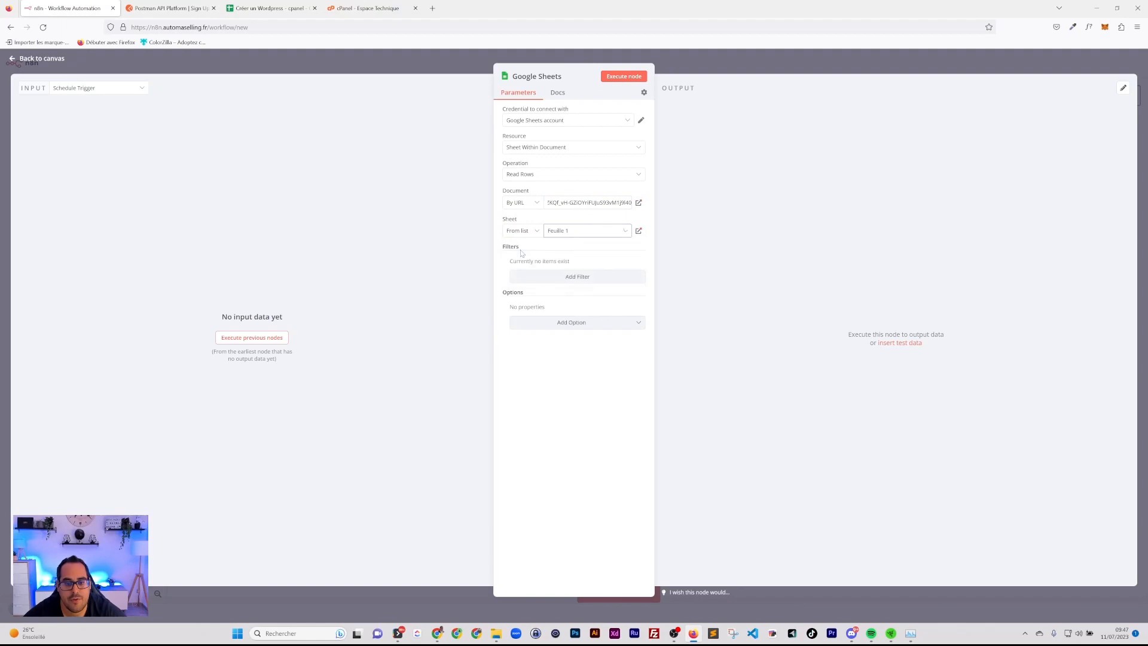
Run the Google Sheets node and inspect the domain name and URL POST values returned
{"action": "left_click", "coordinate": [629, 79]}
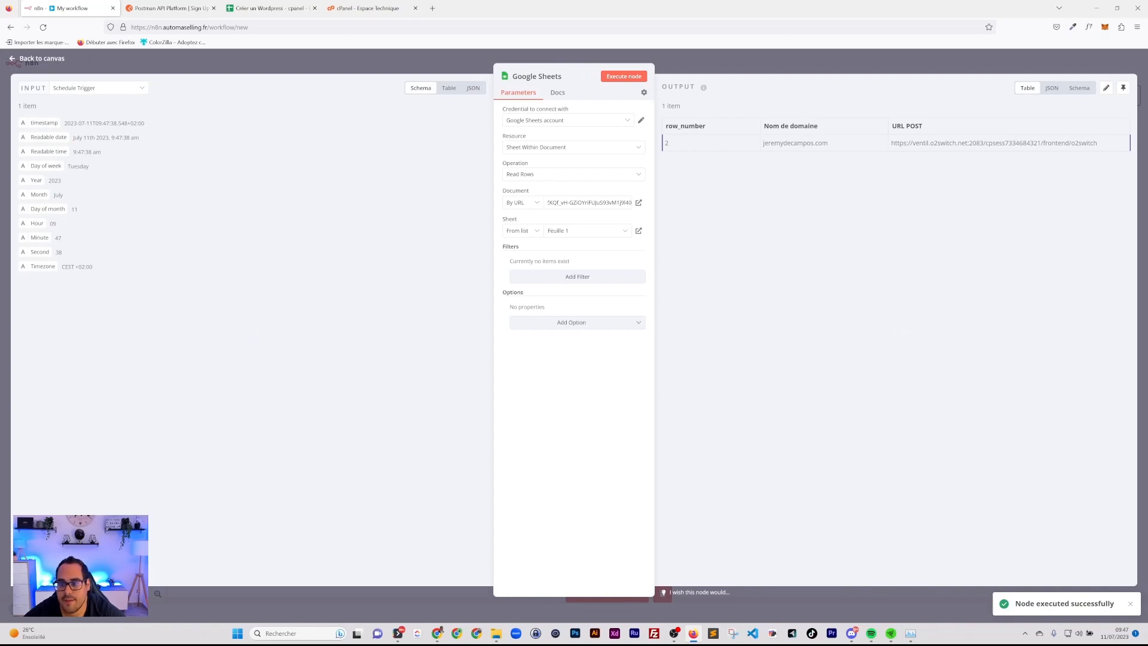
{"action": "left_click_drag", "start_coordinate": [769, 143], "coordinate": [830, 144]}
{"action": "left_click_drag", "start_coordinate": [900, 143], "coordinate": [1101, 144]}
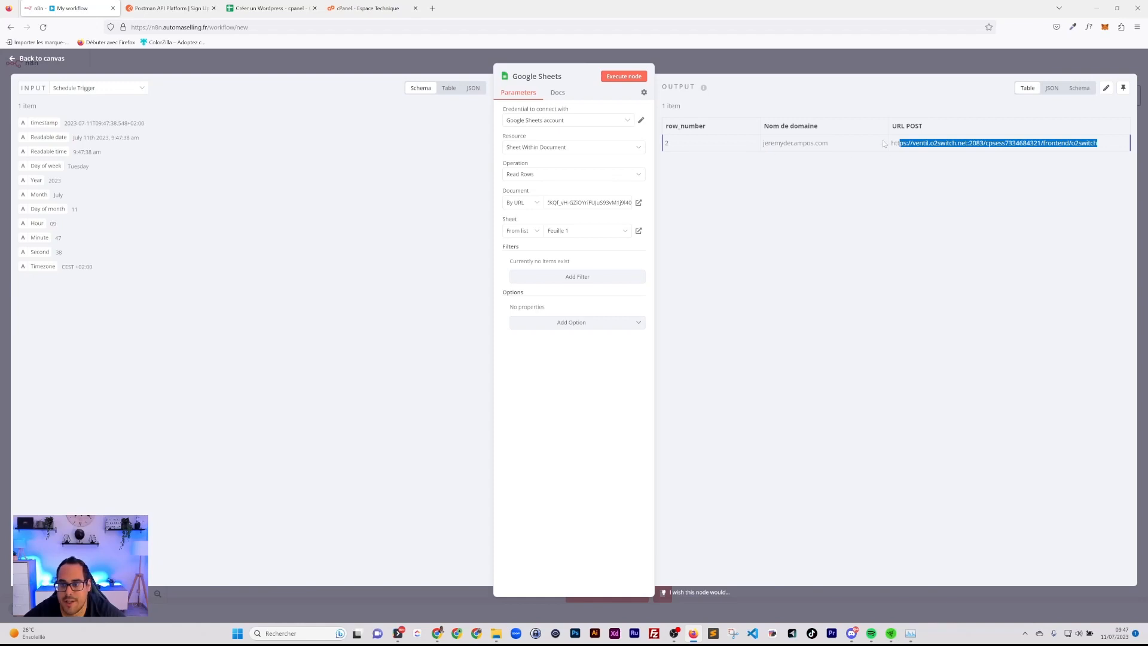
{"action": "left_click", "coordinate": [851, 68]}
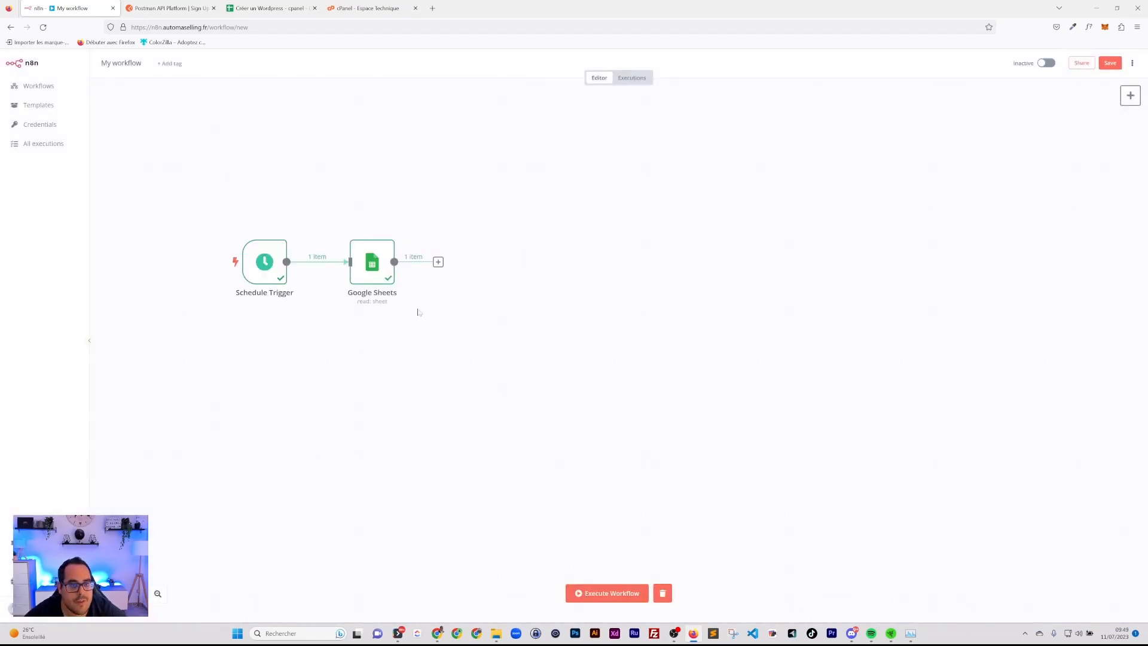
Load the cPanel API 2 addaddondomain documentation in a new tab, then return to n8n
{"action": "left_click", "coordinate": [433, 8]}
{"action": "type", "text": "https://documentation.cpanel.net/display/DD/cPanel+API+2+Functions+-+AddonDomain%3A%3Aaddaddondomain"}
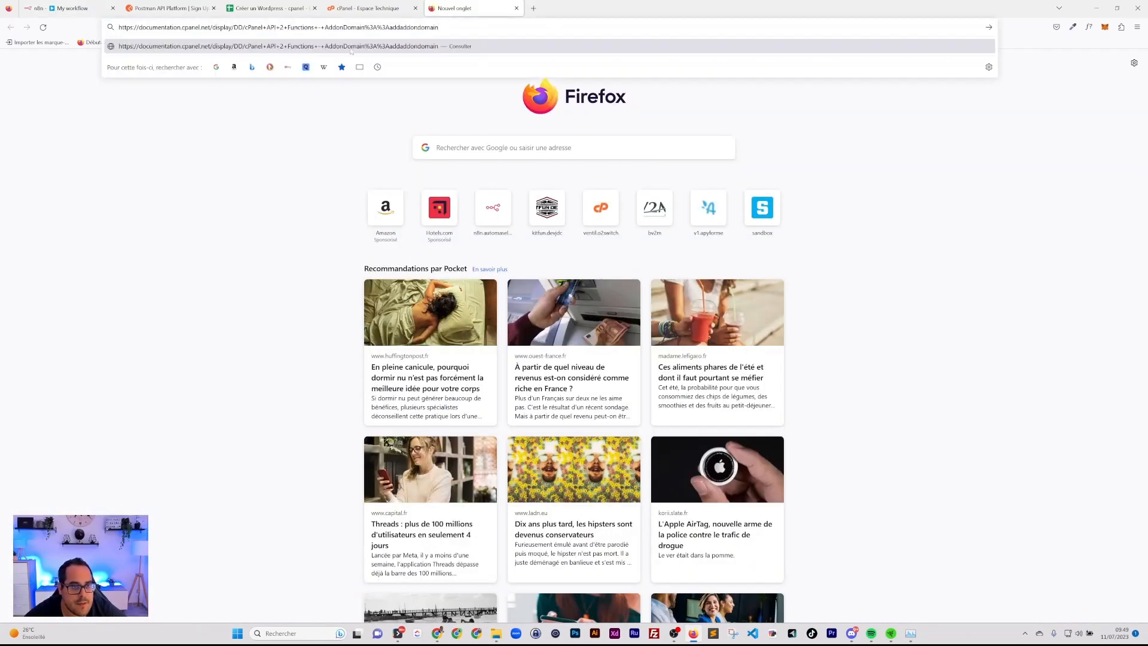
{"action": "key", "text": "Return"}
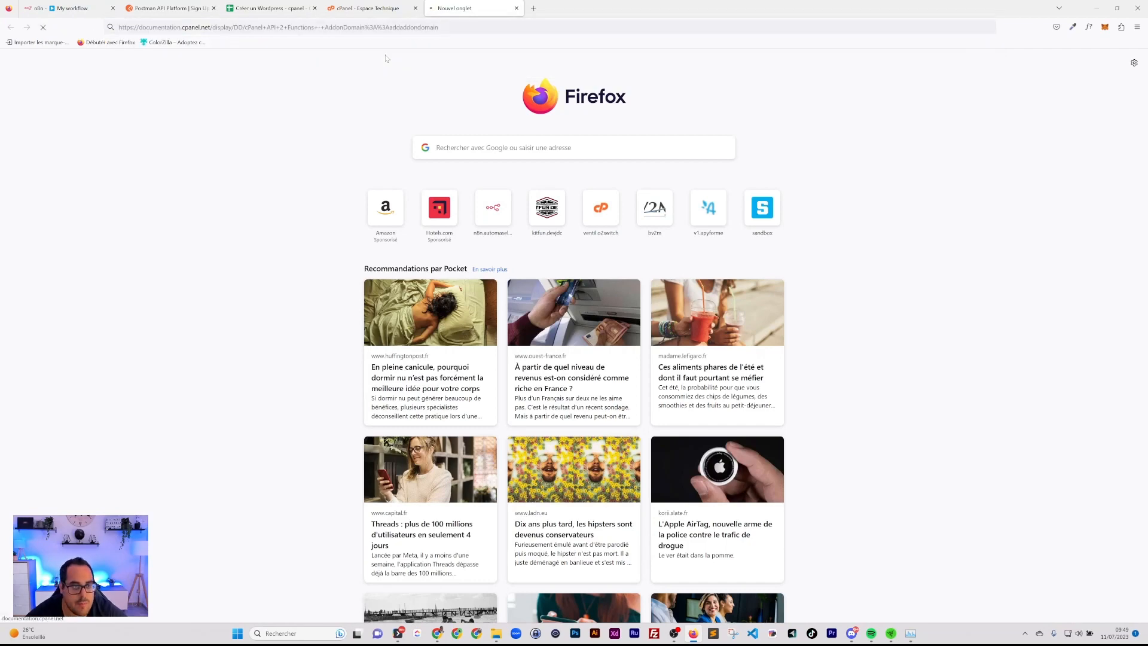
{"action": "left_click", "coordinate": [366, 9]}
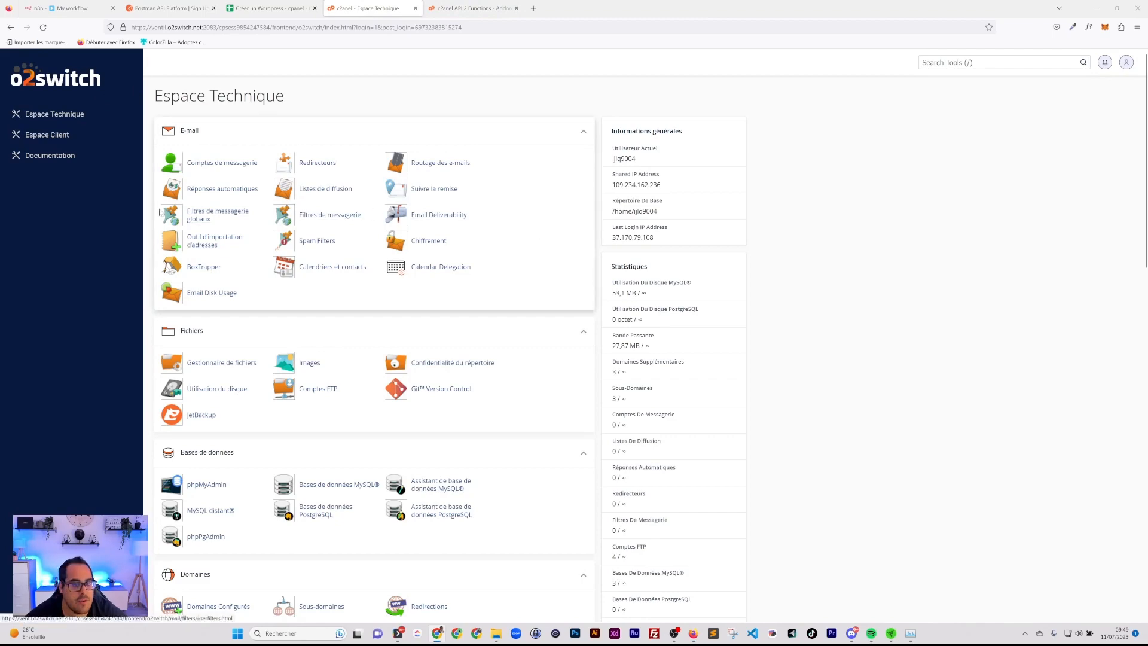
{"action": "left_click", "coordinate": [472, 8]}
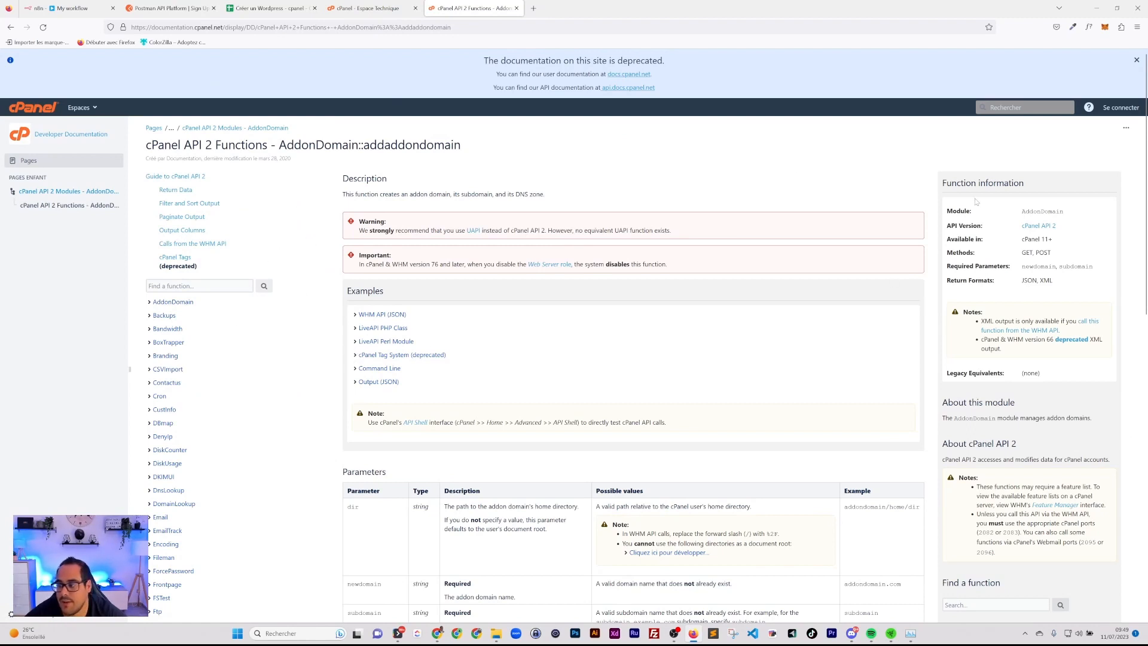
{"action": "left_click", "coordinate": [69, 9]}
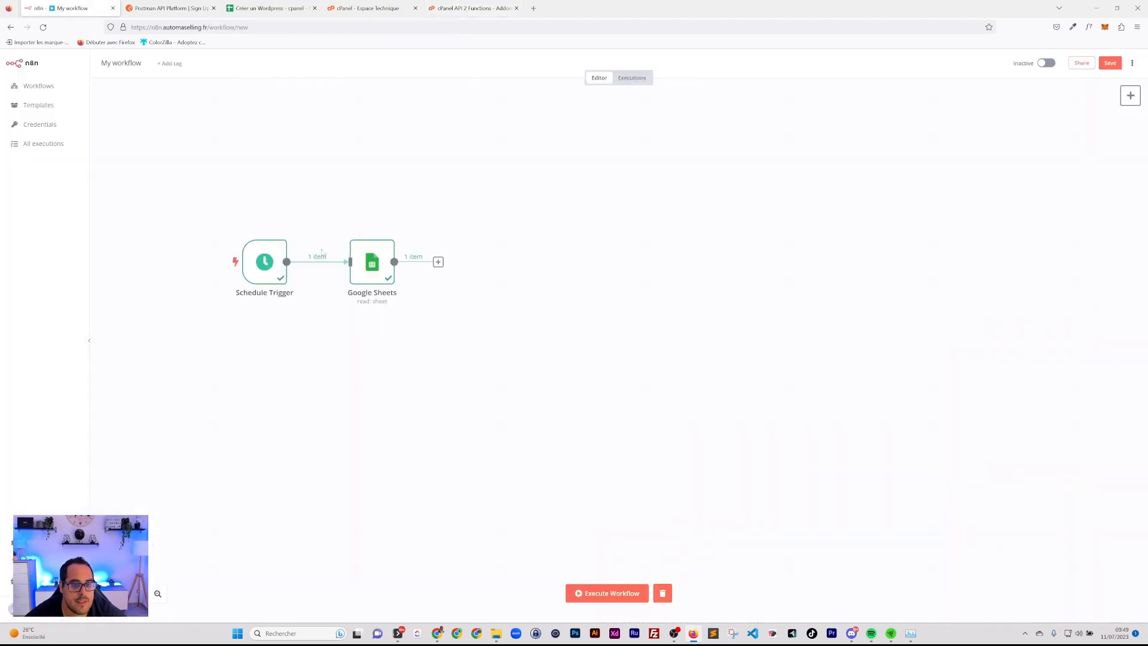
Add an HTTP Request node after Google Sheets, then view the cPanel Espace Technique page
{"action": "left_click", "coordinate": [438, 262]}
{"action": "type", "text": "http"}
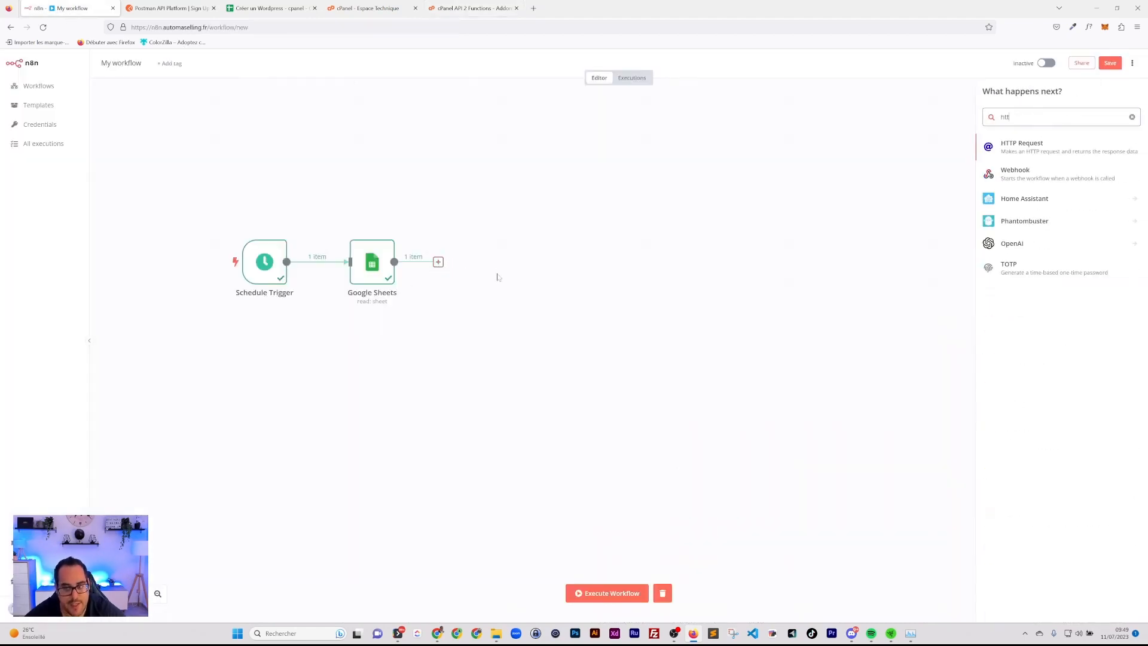
{"action": "left_click", "coordinate": [1024, 146]}
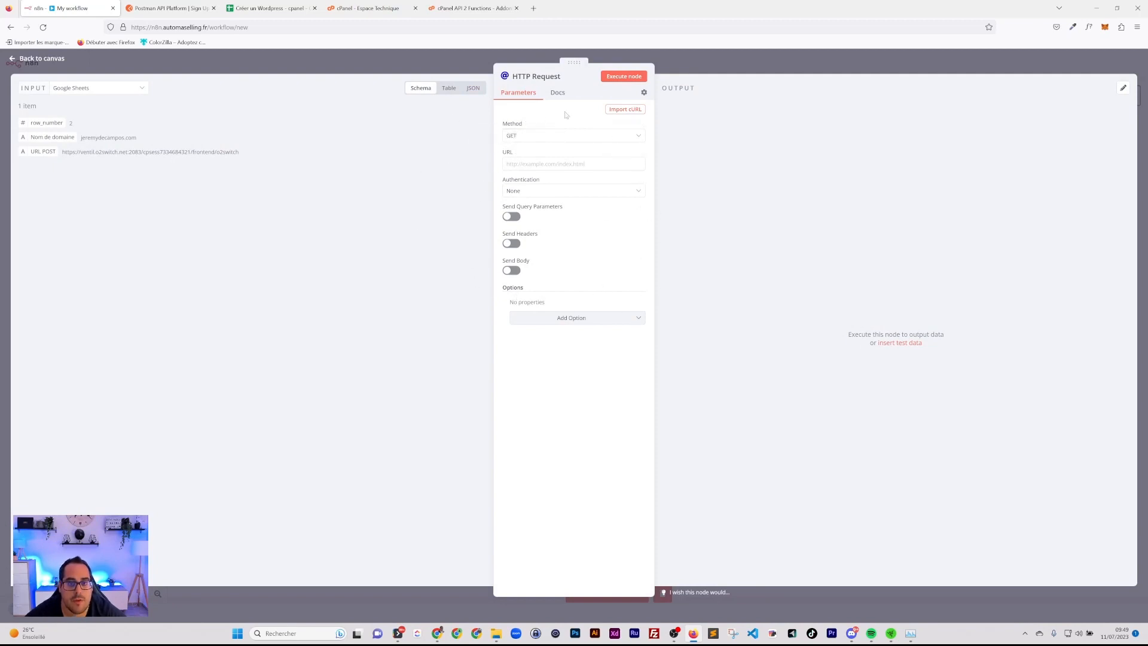
{"action": "left_click", "coordinate": [362, 8]}
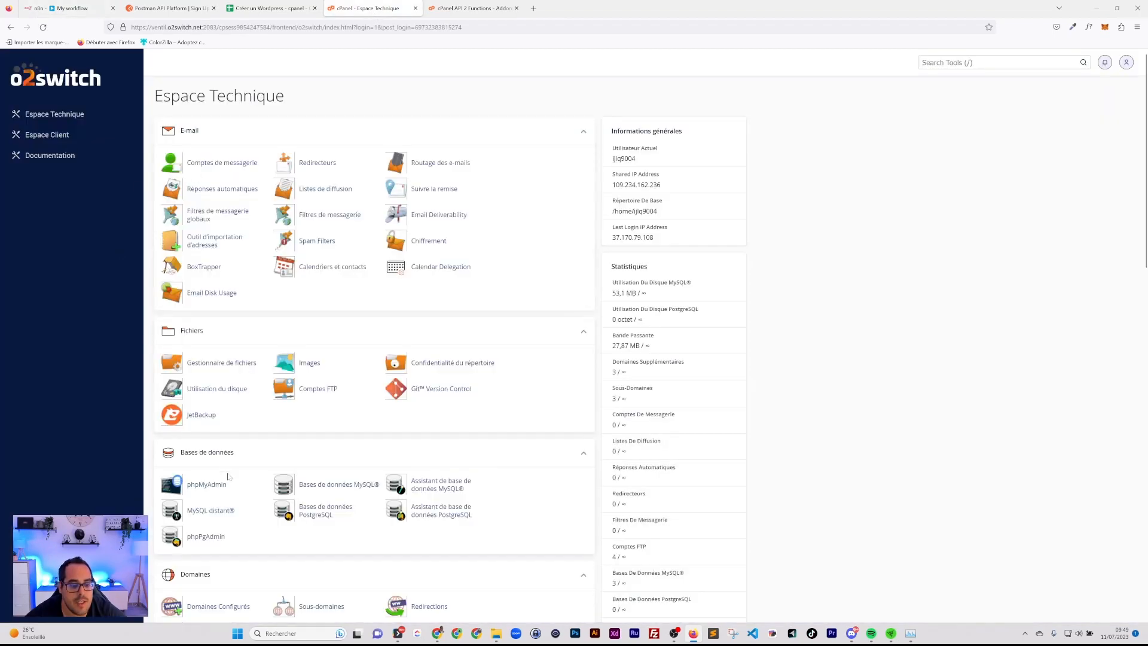
Open cPanel's Domaines Configurés page, then go back to the addaddondomain documentation
{"action": "scroll", "coordinate": [230, 476], "scroll_direction": "down", "scroll_amount": 2}
{"action": "left_click", "coordinate": [210, 471]}
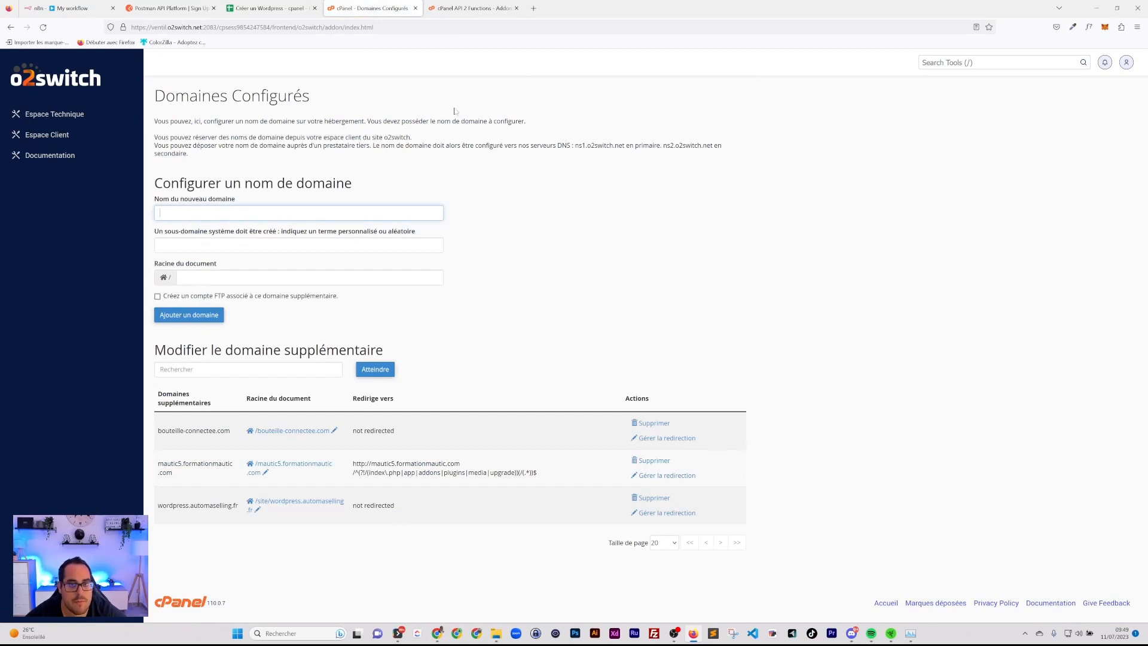
{"action": "left_click", "coordinate": [472, 8]}
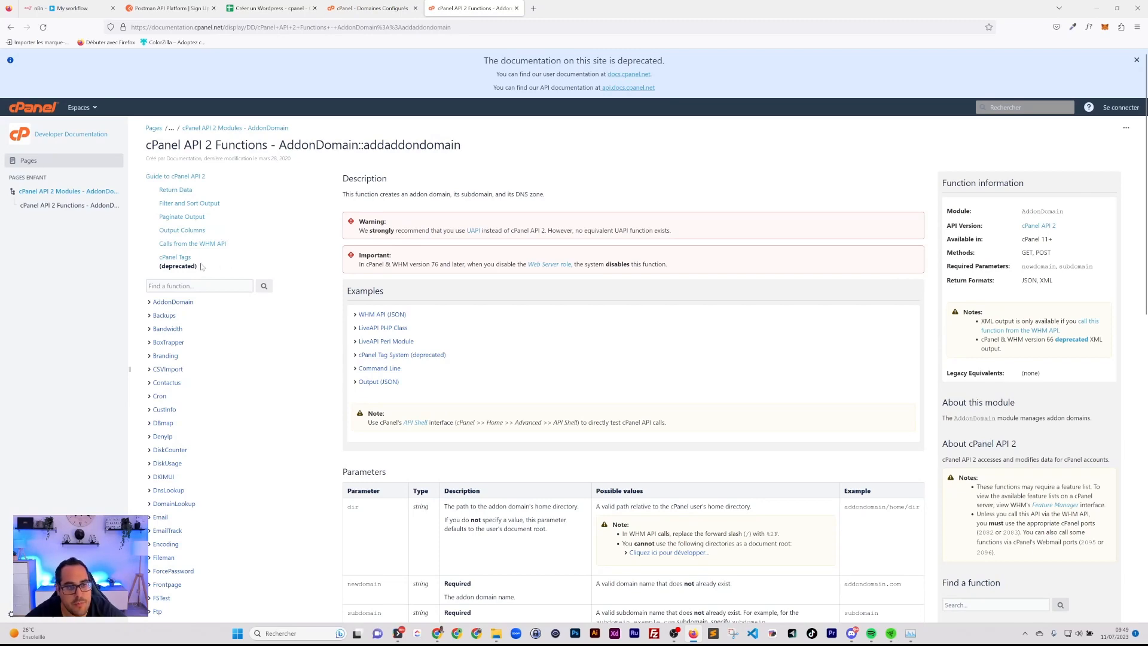
Expand AddonDomain, show the Command Line example, and select the cpapi2 command
{"action": "scroll", "coordinate": [197, 239], "scroll_direction": "down", "scroll_amount": 3}
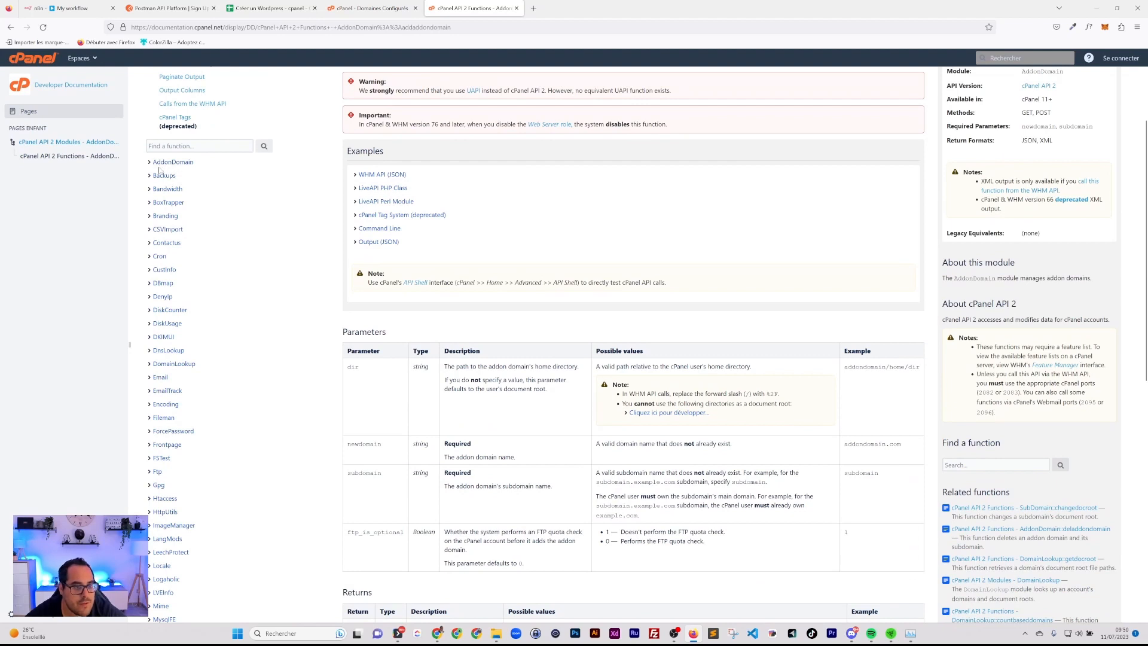
{"action": "left_click", "coordinate": [176, 163]}
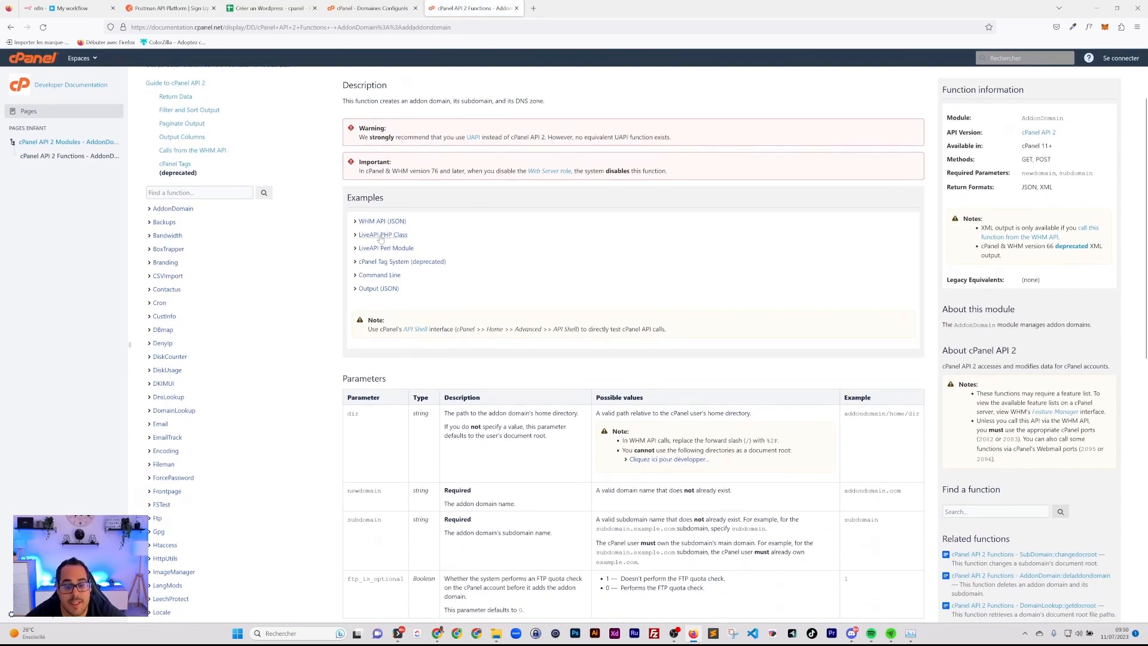
{"action": "left_click", "coordinate": [378, 276]}
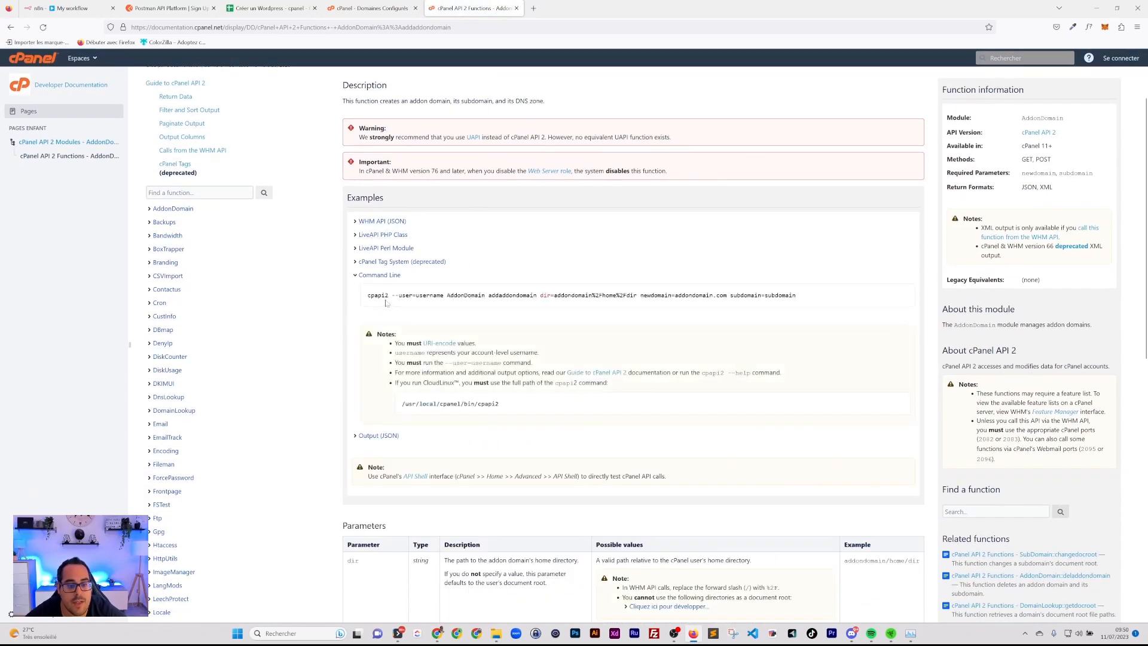
{"action": "left_click_drag", "start_coordinate": [388, 296], "coordinate": [367, 296]}
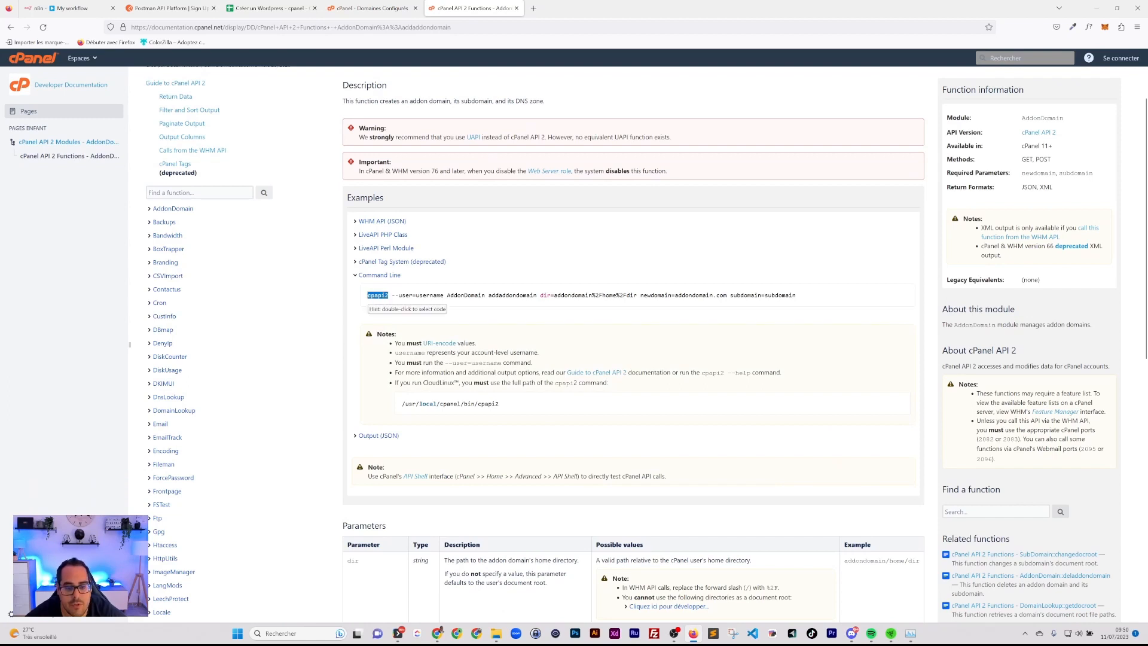
{"action": "left_click", "coordinate": [389, 295]}
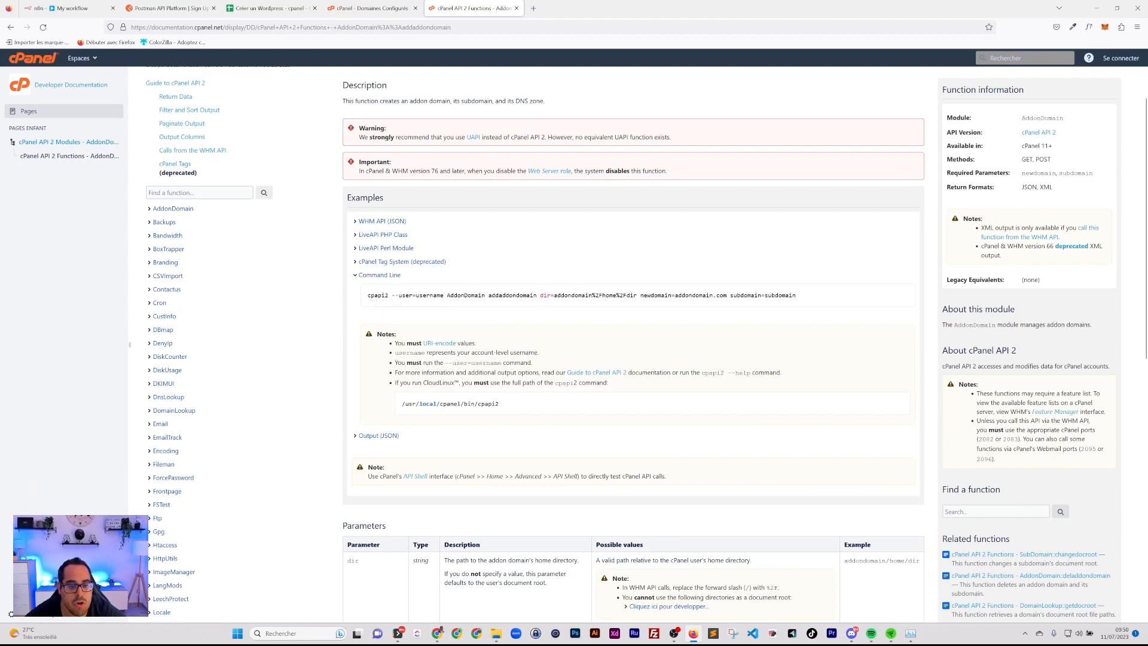
{"action": "left_click_drag", "start_coordinate": [388, 295], "coordinate": [371, 296]}
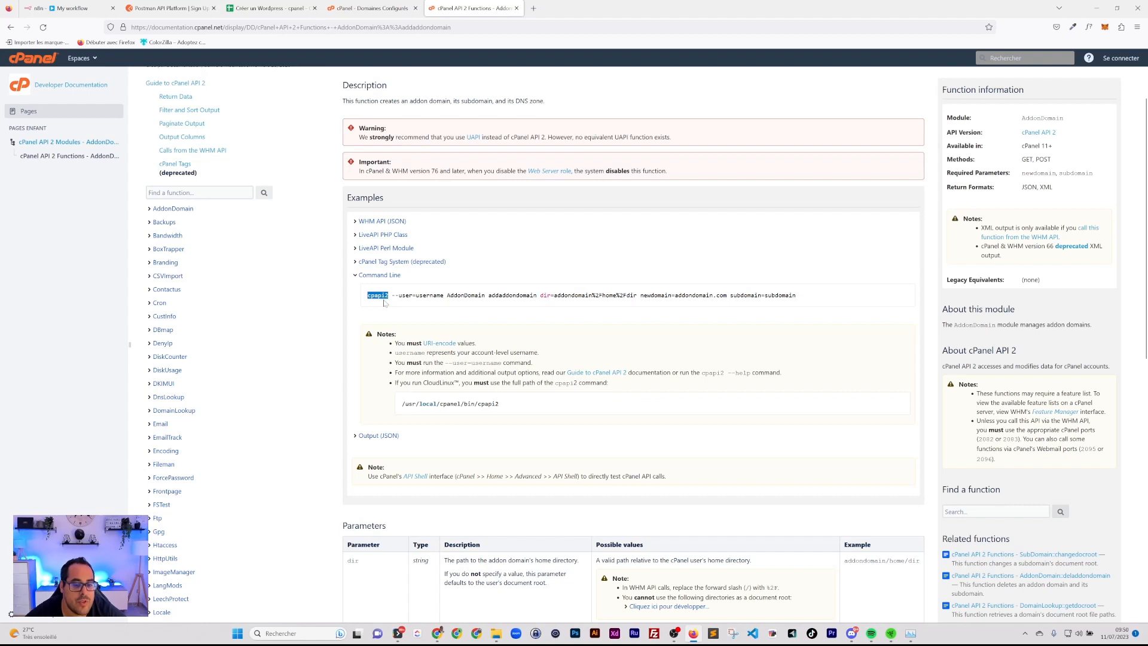
{"action": "left_click", "coordinate": [384, 303]}
{"action": "double_click", "coordinate": [369, 296]}
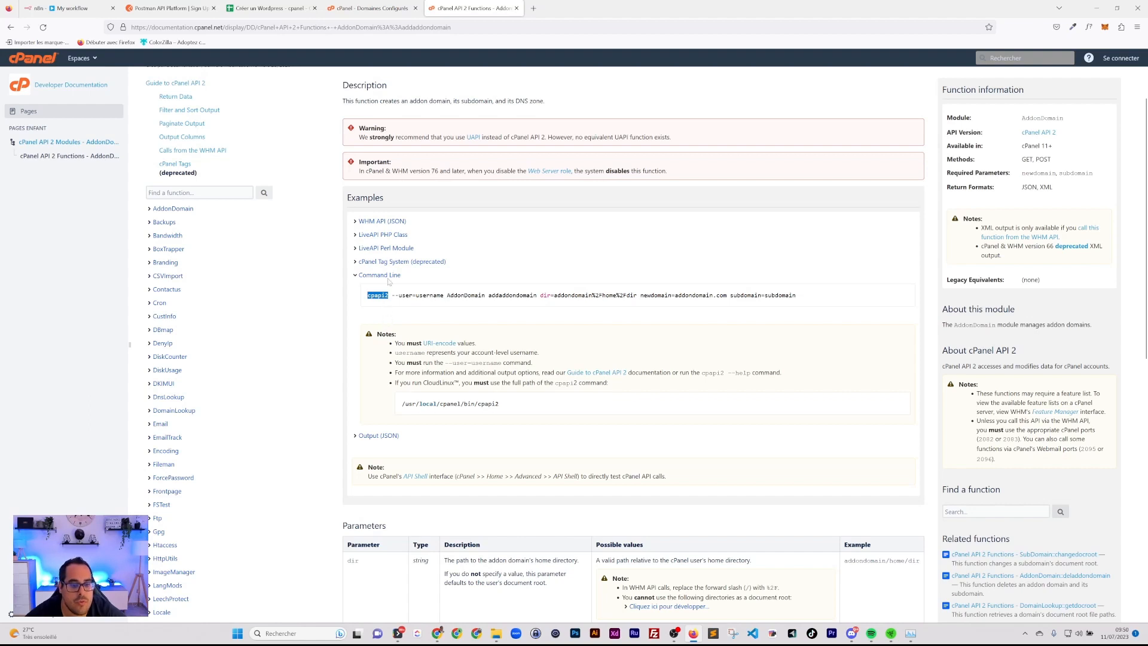
Show the WHM API (JSON) example and select its full addaddondomain request URL
{"action": "left_click", "coordinate": [371, 227]}
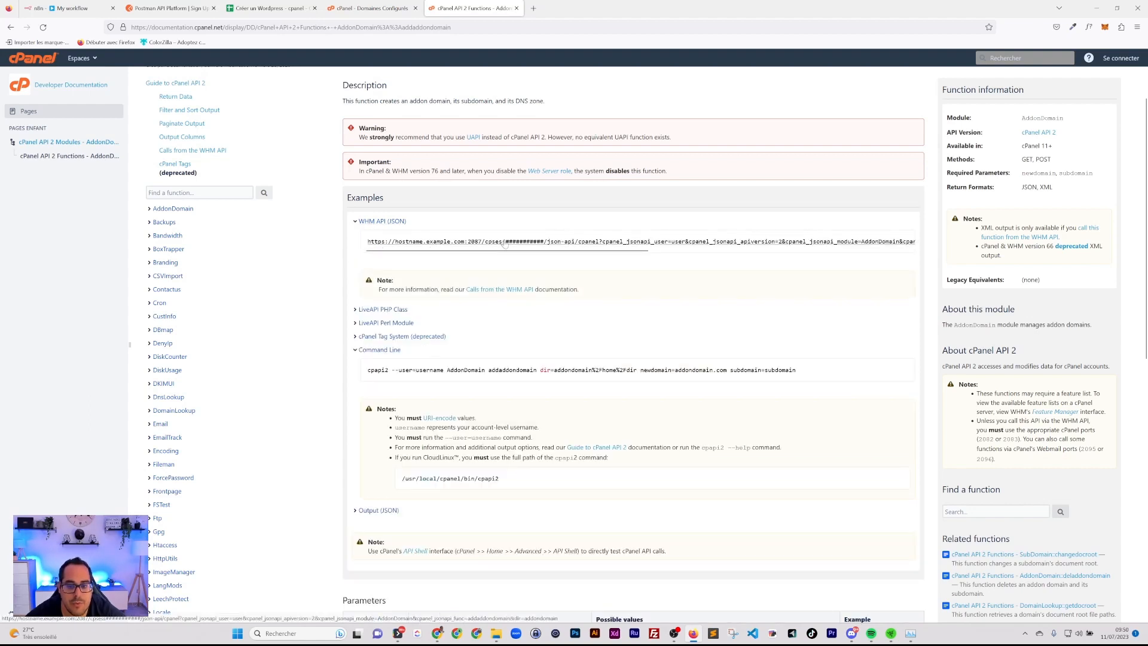
{"action": "scroll", "coordinate": [613, 253], "scroll_direction": "right", "scroll_amount": 2}
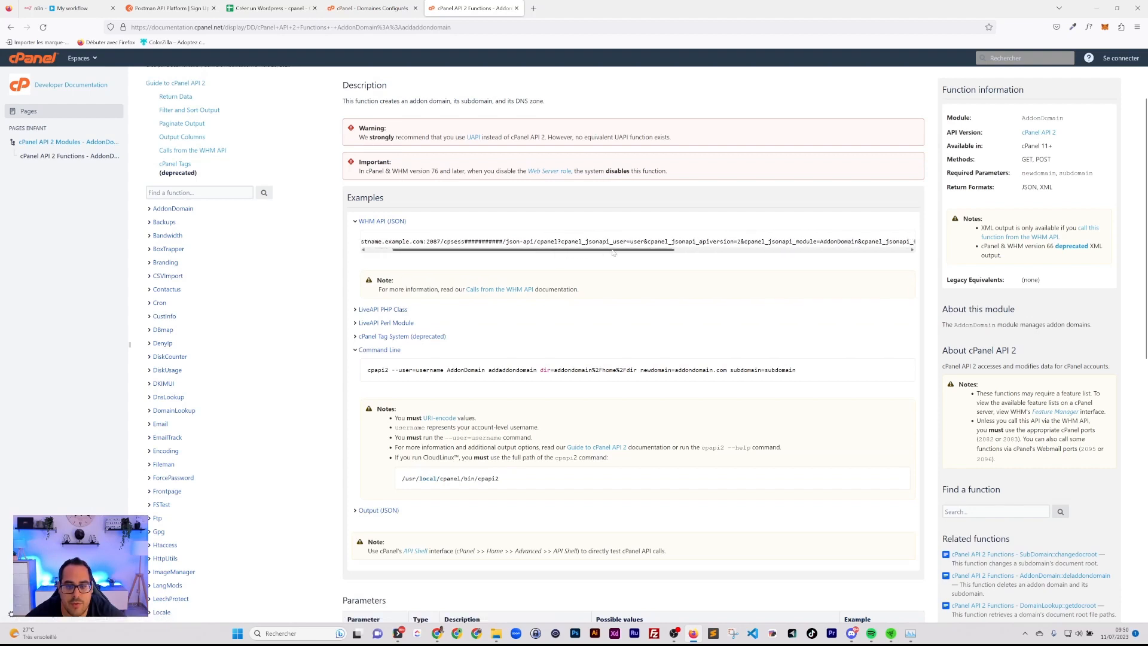
{"action": "scroll", "coordinate": [613, 252], "scroll_direction": "left", "scroll_amount": 3}
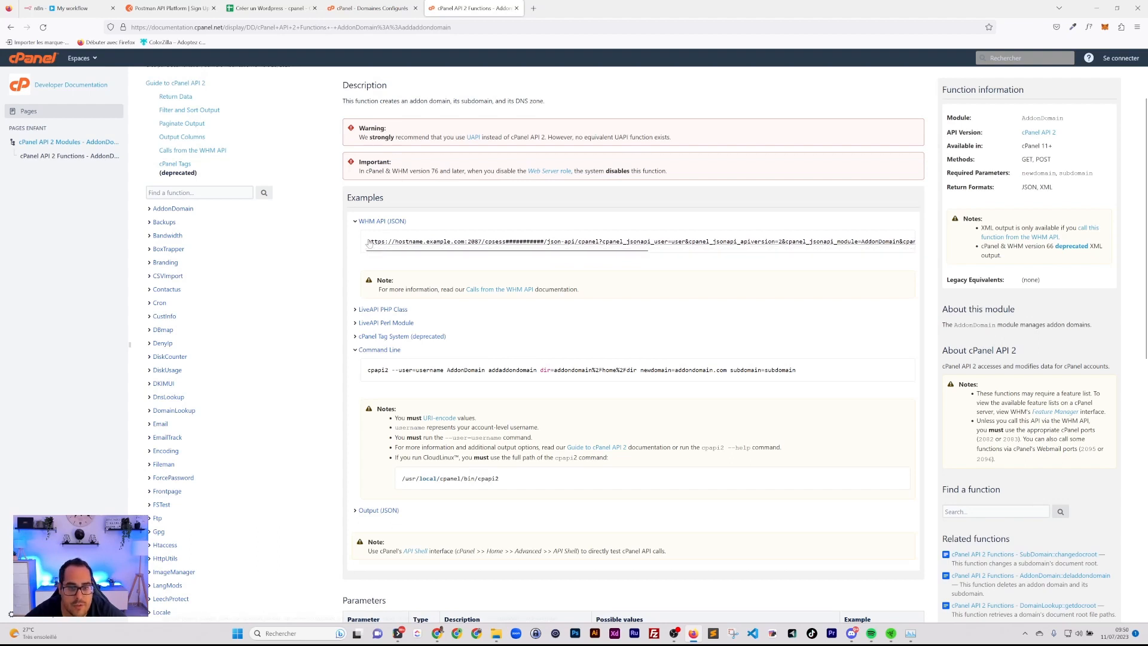
{"action": "left_click_drag", "start_coordinate": [367, 242], "coordinate": [923, 247]}
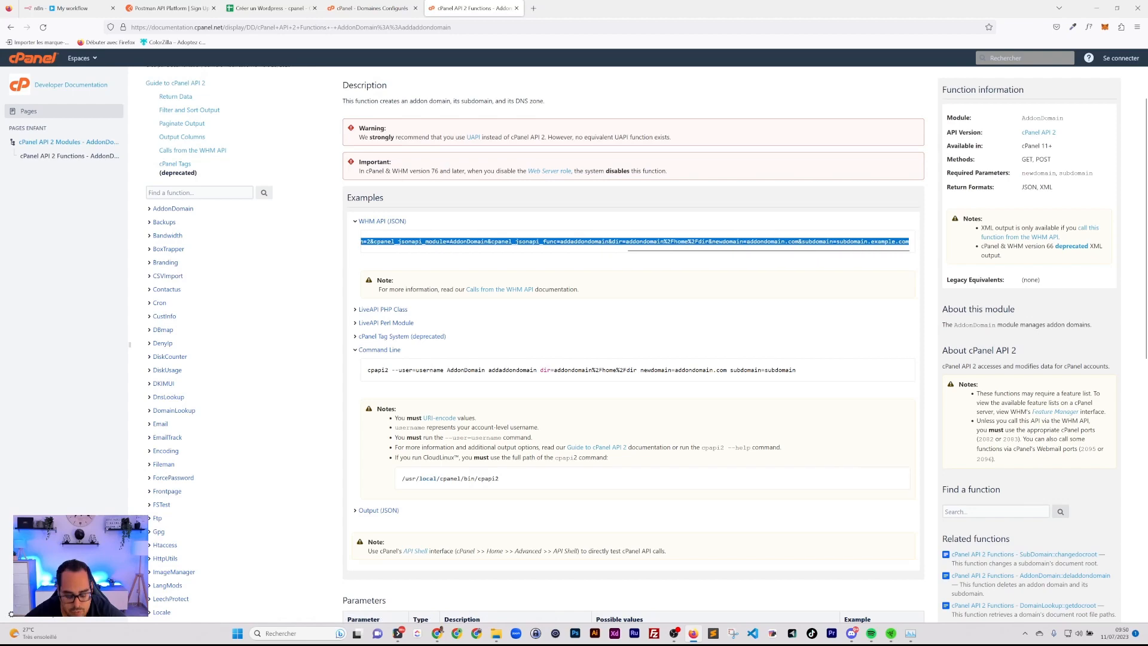
Open the New Request in Postman's Formation collection and set its method to POST
{"action": "left_click", "coordinate": [172, 8]}
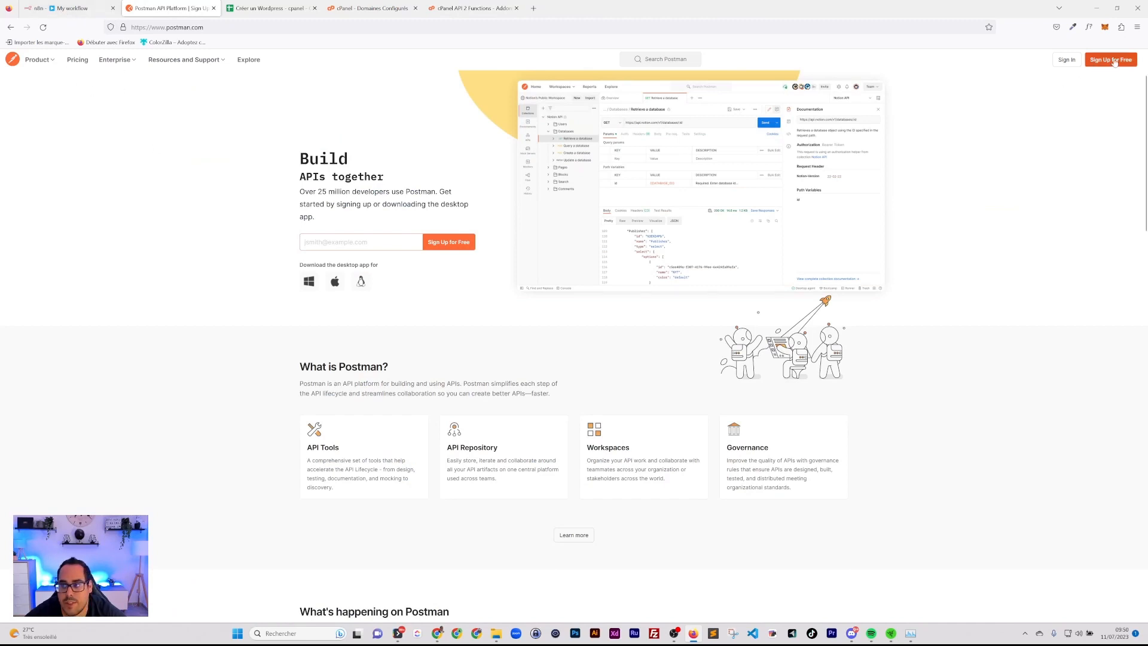
{"action": "left_click", "coordinate": [1066, 59]}
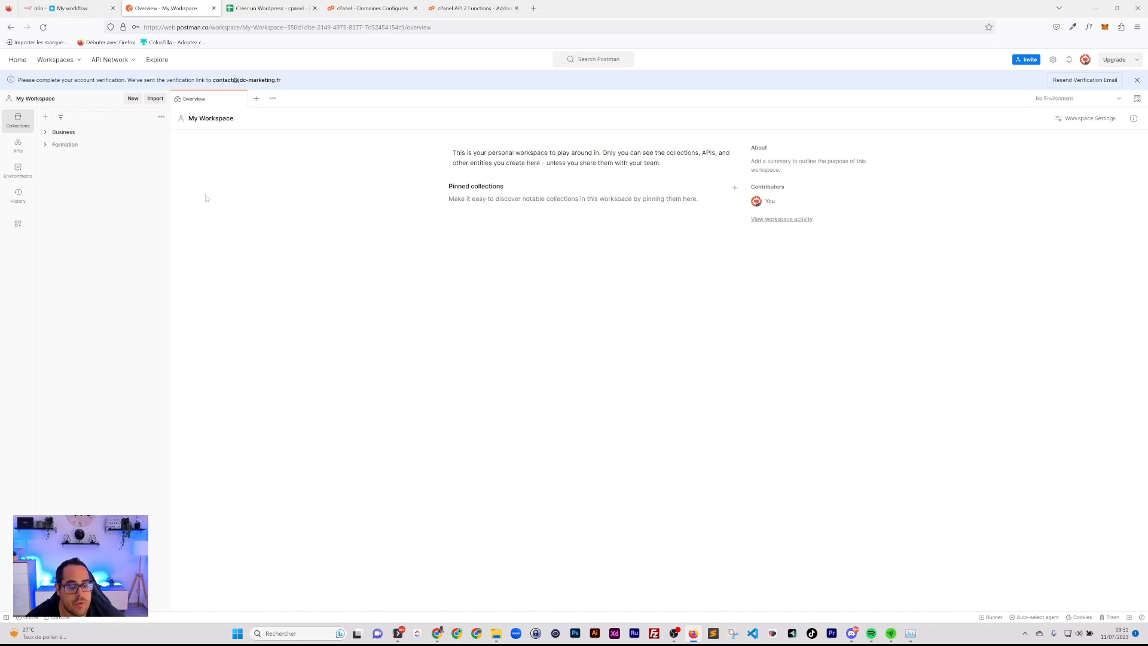
{"action": "left_click", "coordinate": [67, 145]}
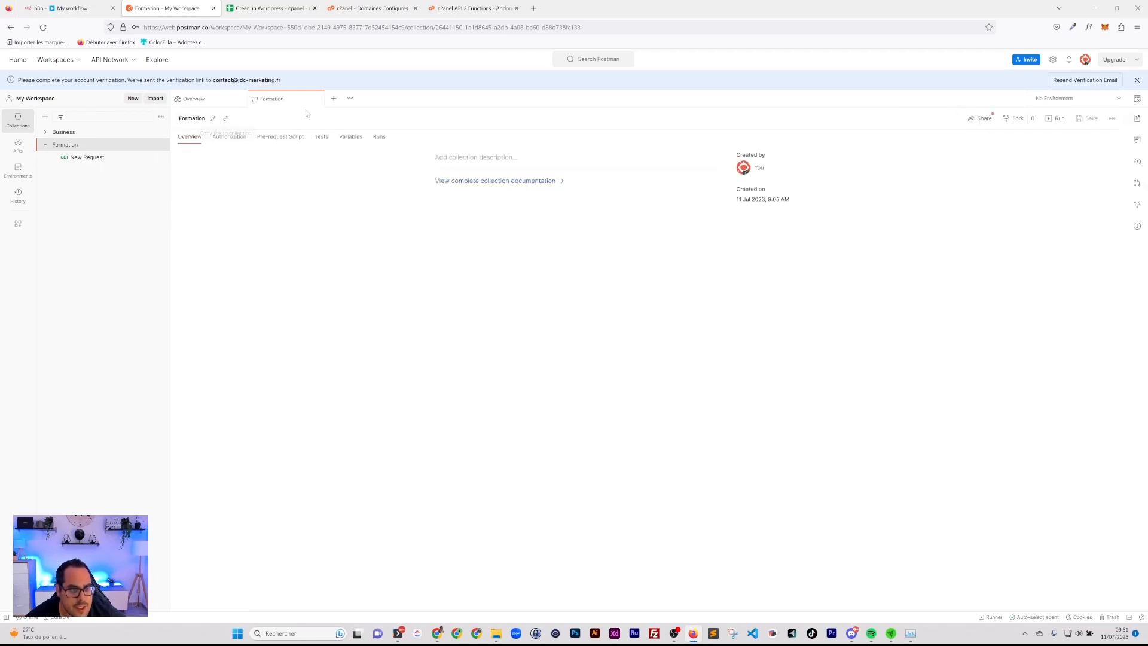
{"action": "left_click", "coordinate": [97, 161]}
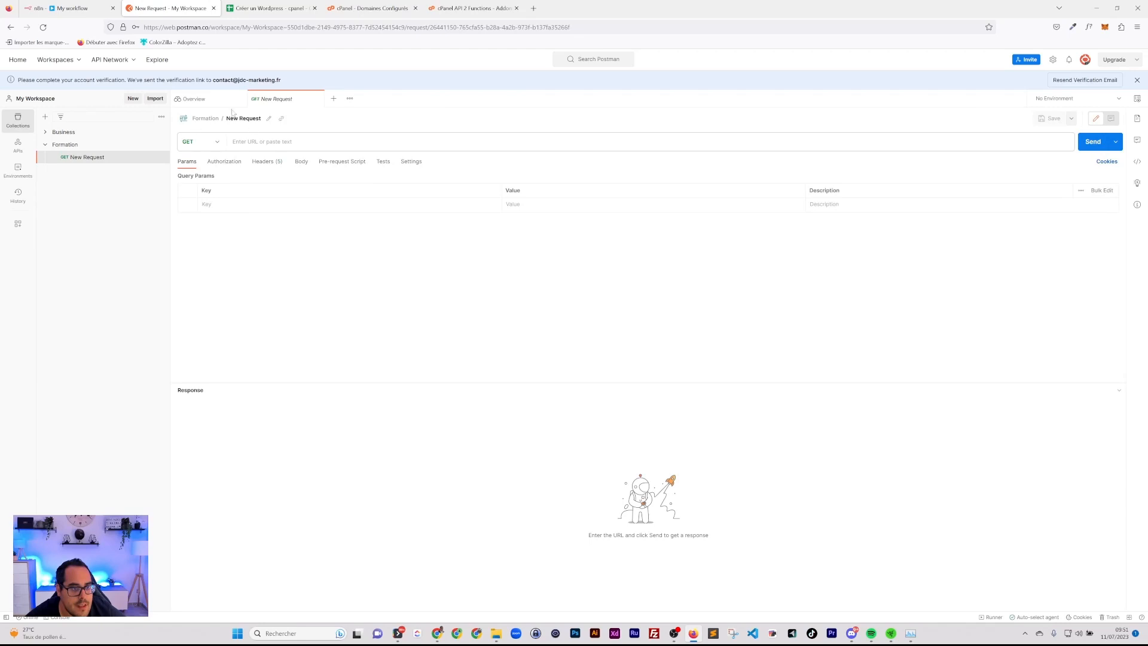
{"action": "left_click", "coordinate": [216, 146]}
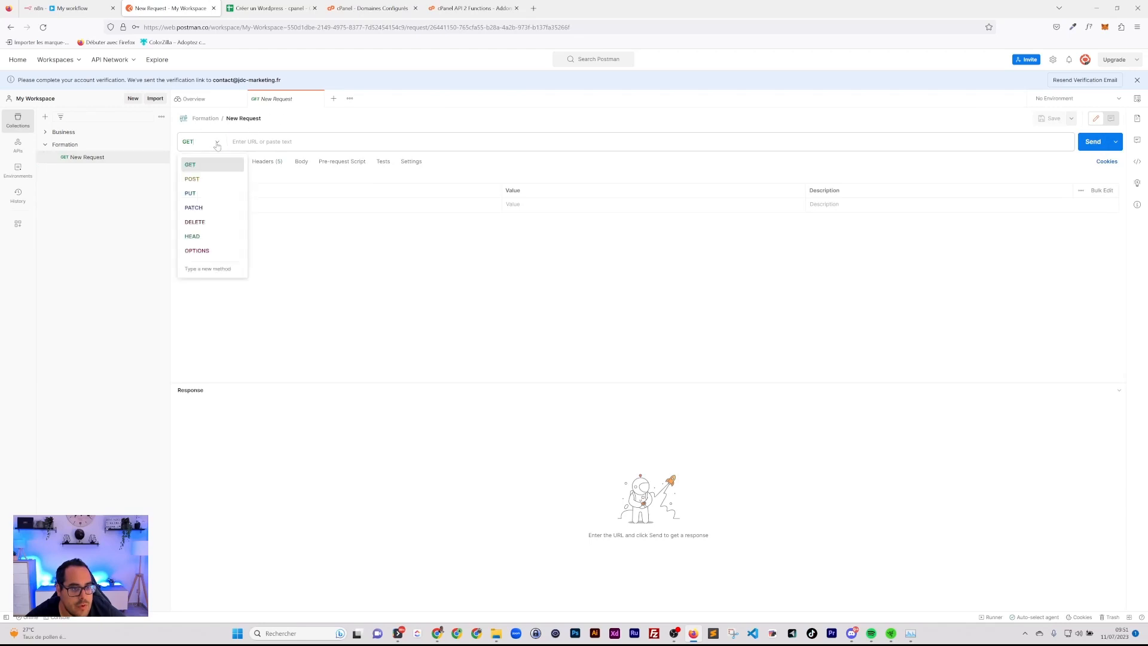
{"action": "left_click", "coordinate": [194, 179]}
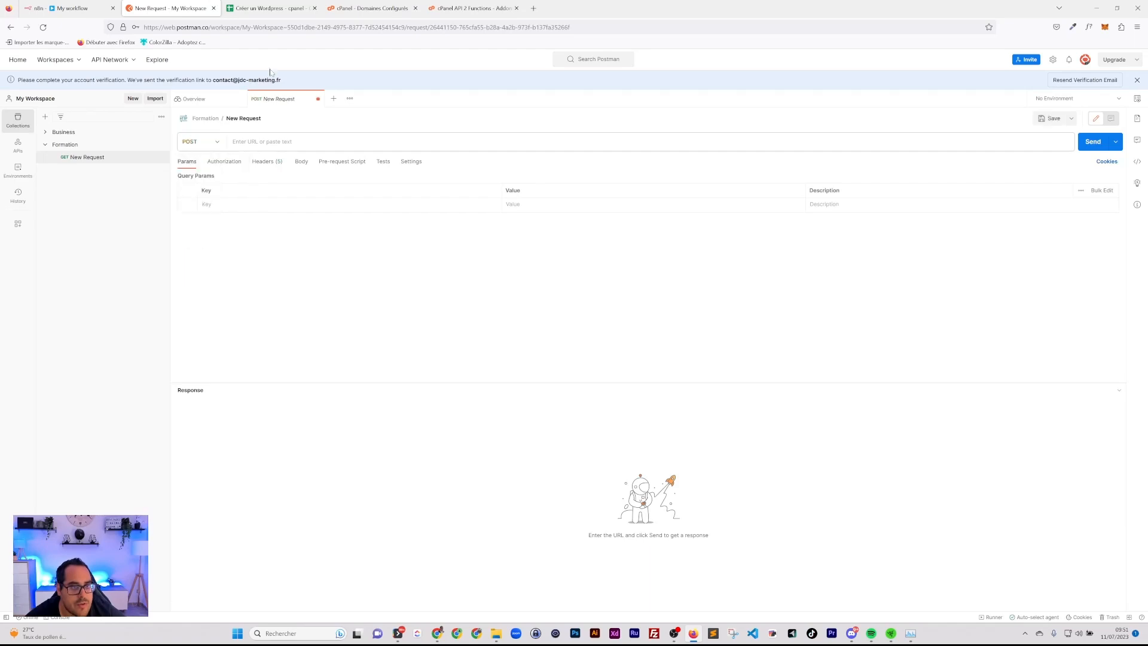
{"action": "left_click", "coordinate": [374, 9]}
{"action": "left_click", "coordinate": [472, 8]}
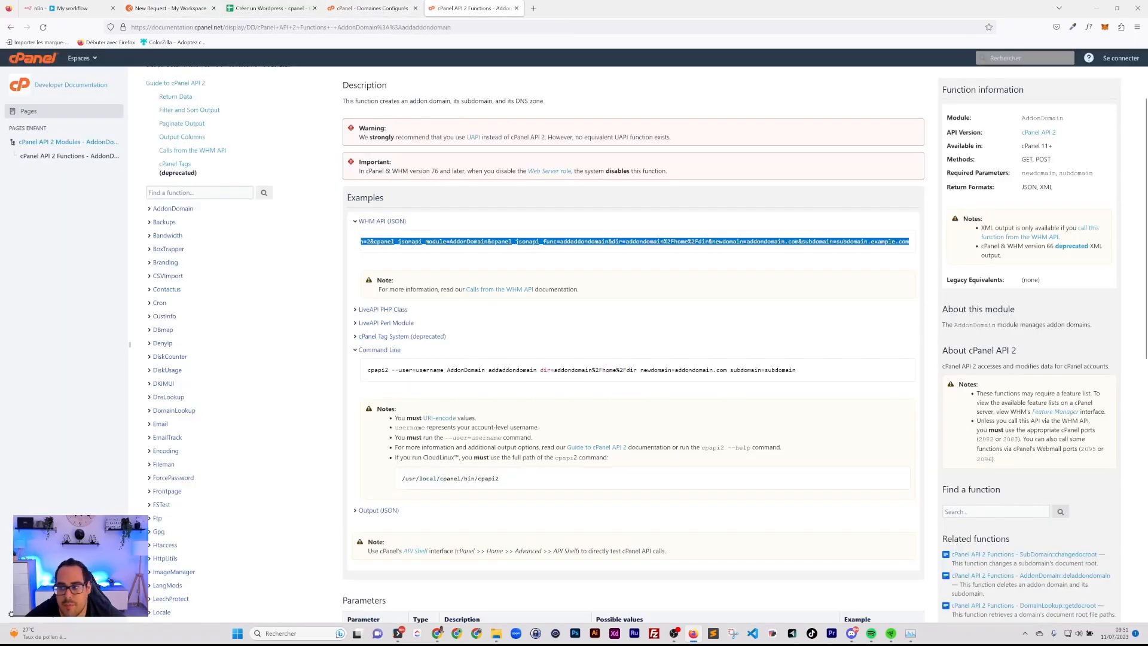
Paste the example WHM API addaddondomain URL into the Postman request and select its host/session prefix
{"action": "left_click", "coordinate": [638, 242]}
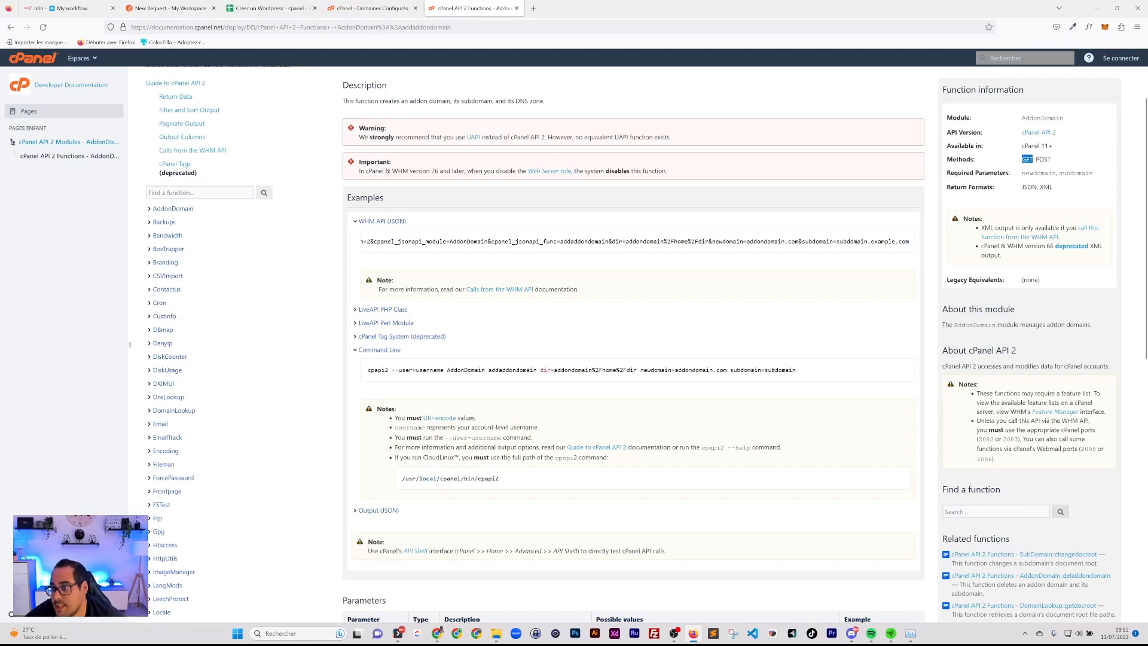
{"action": "left_click", "coordinate": [272, 9]}
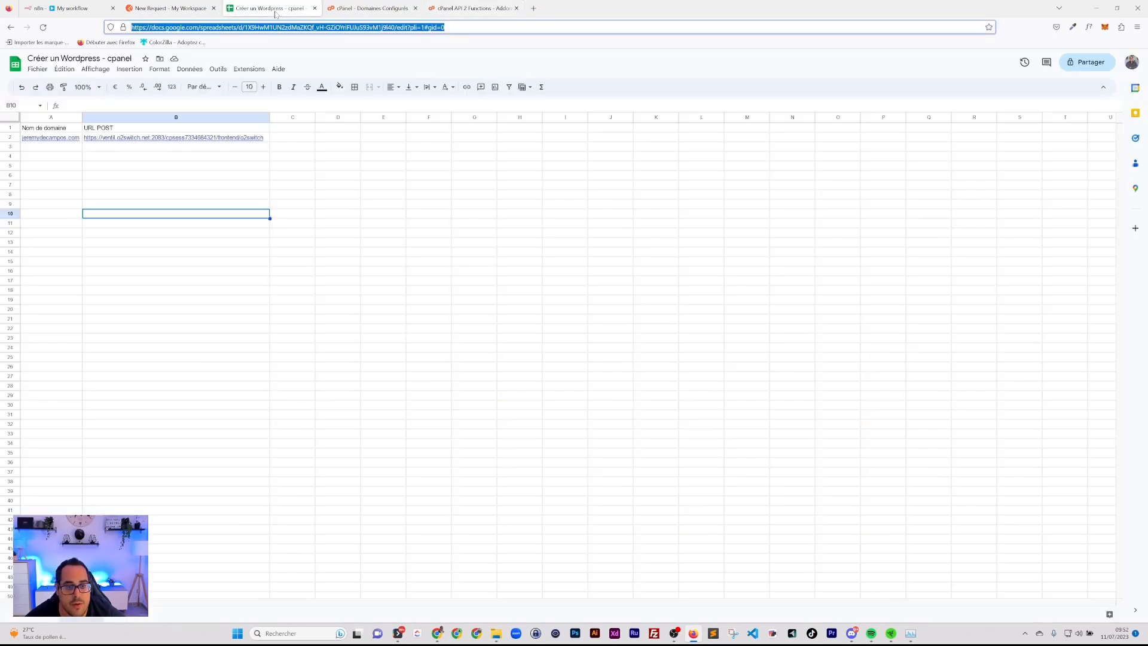
{"action": "left_click", "coordinate": [171, 7]}
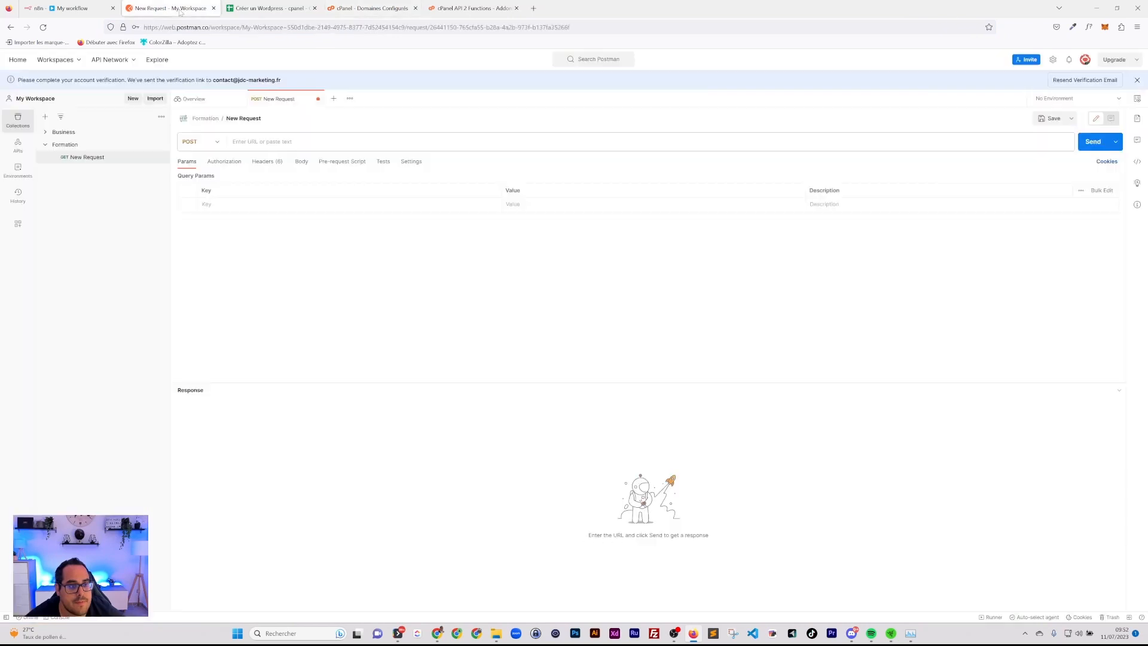
{"action": "type", "text": "https://hostname.example.com:2087/cpsess##########/json-api/cpanel?cpanel_jsonapi_user=user&cpanel_jsonapi_apiversion=2&cpanel_jsonapi_module=AddonDomain&cpanel_jsonapi_func=addaddondomain&dir=addondomain%2Fhome%2Fdir&newdomain=addondomain.com&subdomain=subdomain.example.com"}
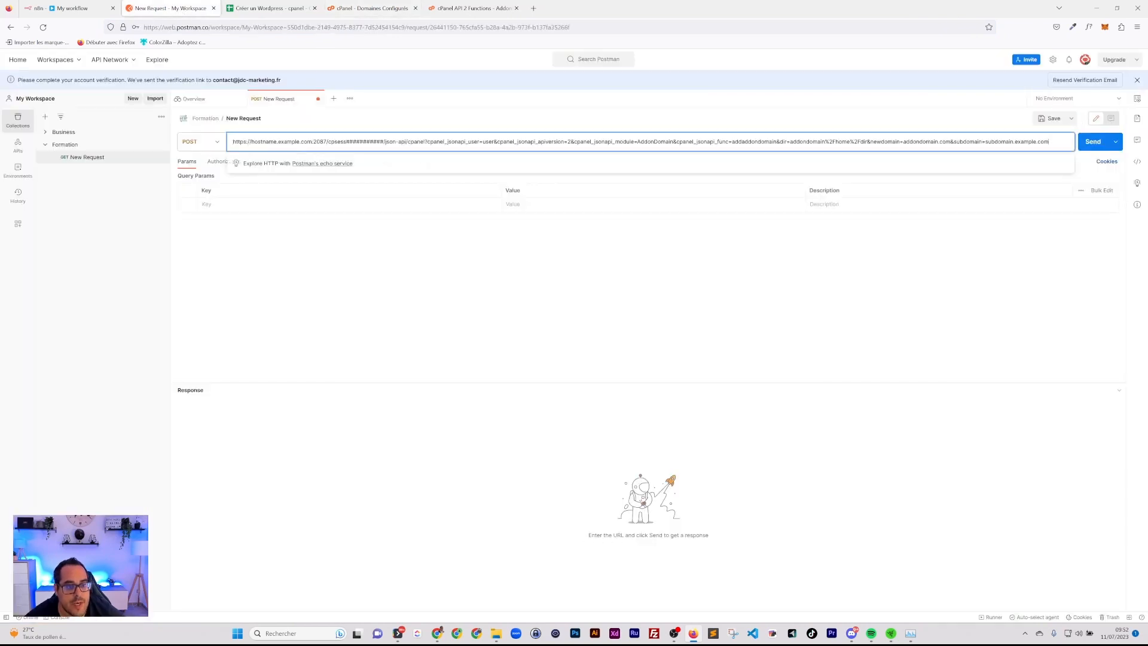
{"action": "left_click_drag", "start_coordinate": [326, 142], "coordinate": [1050, 144]}
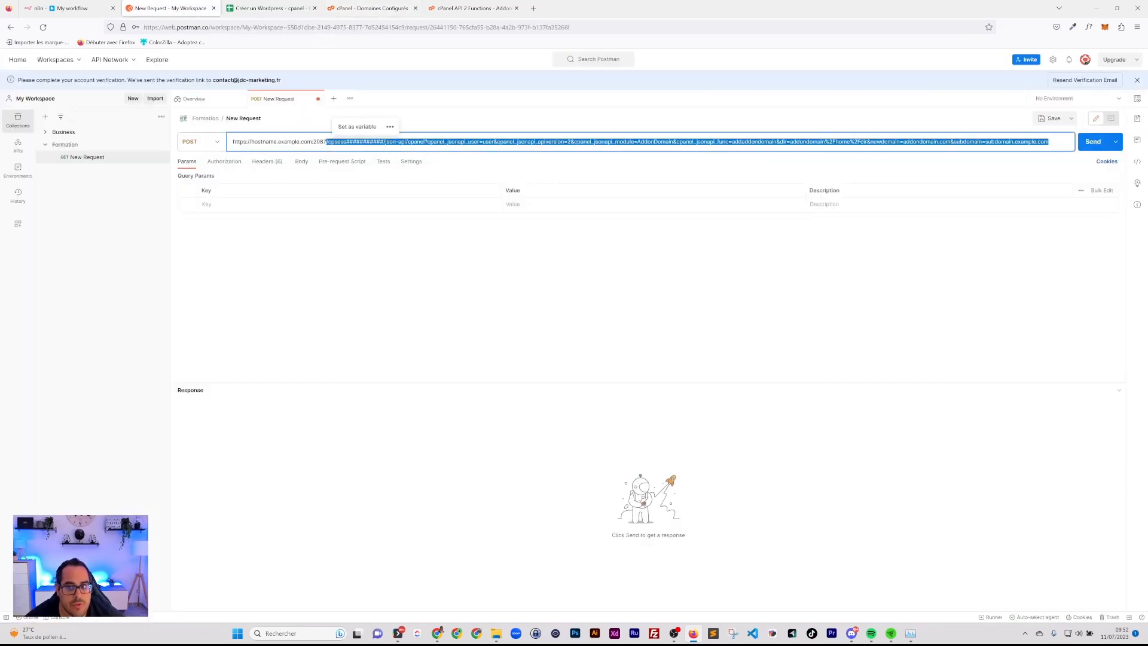
{"action": "left_click", "coordinate": [808, 278]}
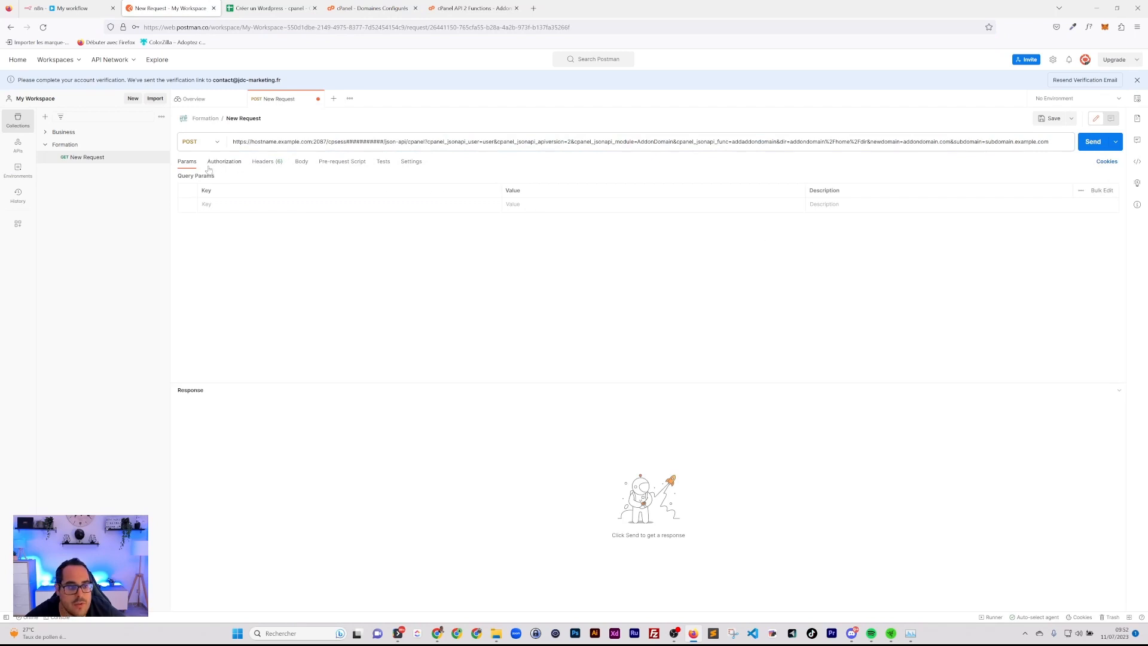
{"action": "left_click_drag", "start_coordinate": [235, 142], "coordinate": [1051, 142]}
{"action": "left_click", "coordinate": [295, 142]}
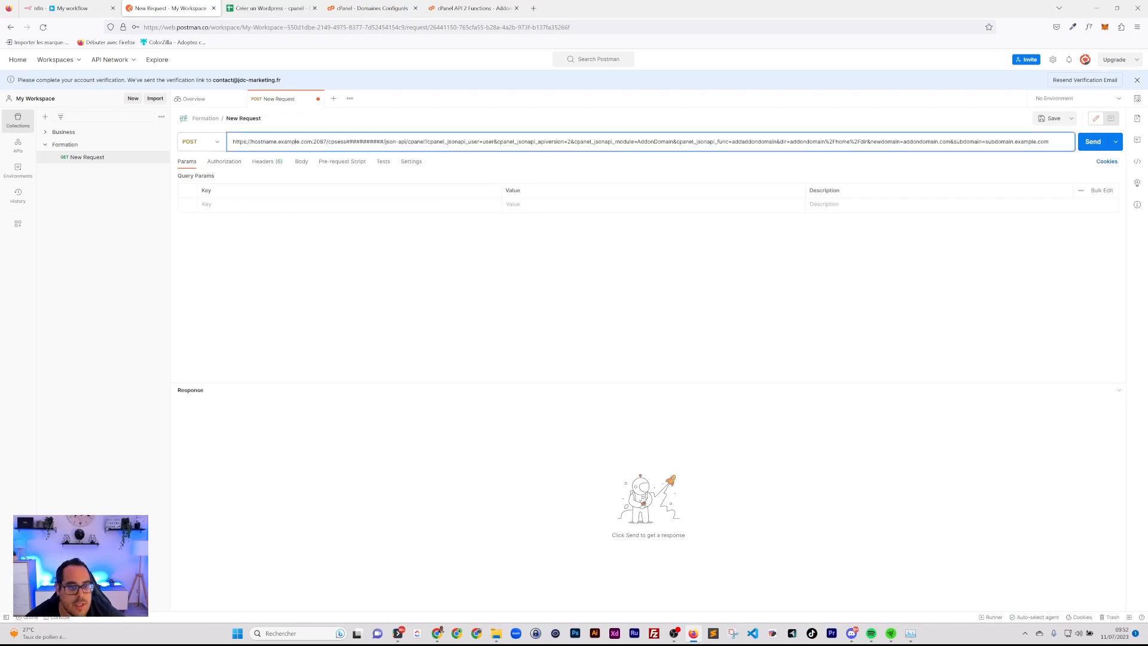
{"action": "left_click_drag", "start_coordinate": [384, 142], "coordinate": [233, 142]}
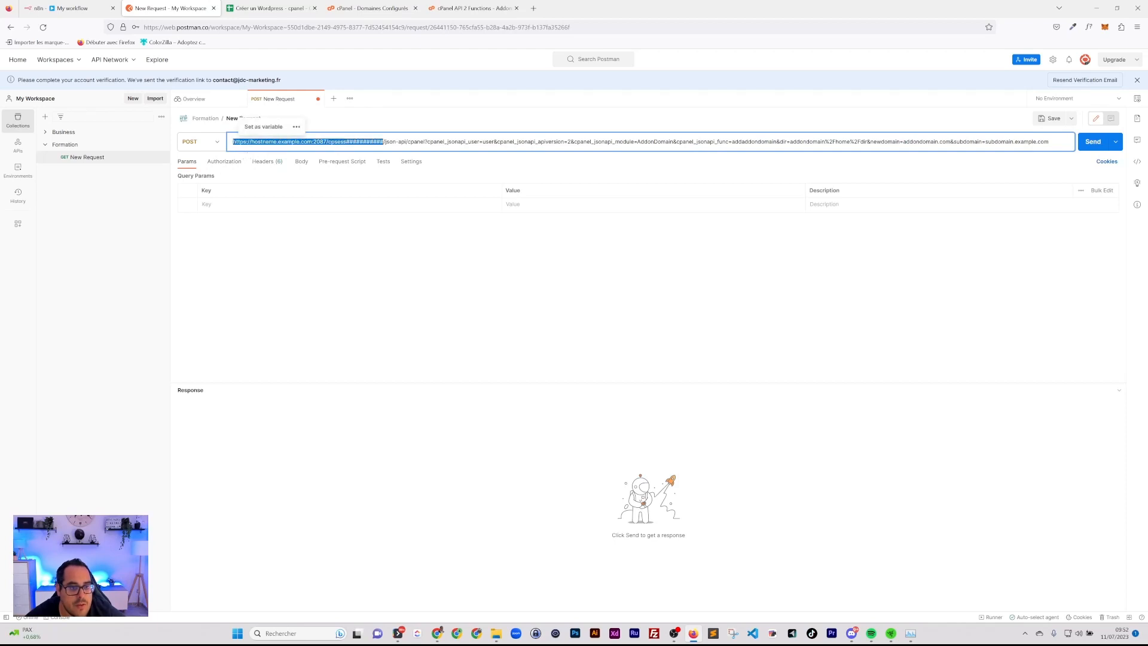
Replace the example host with the real o2switch server address and cpsess path from cPanel
{"action": "left_click", "coordinate": [369, 10]}
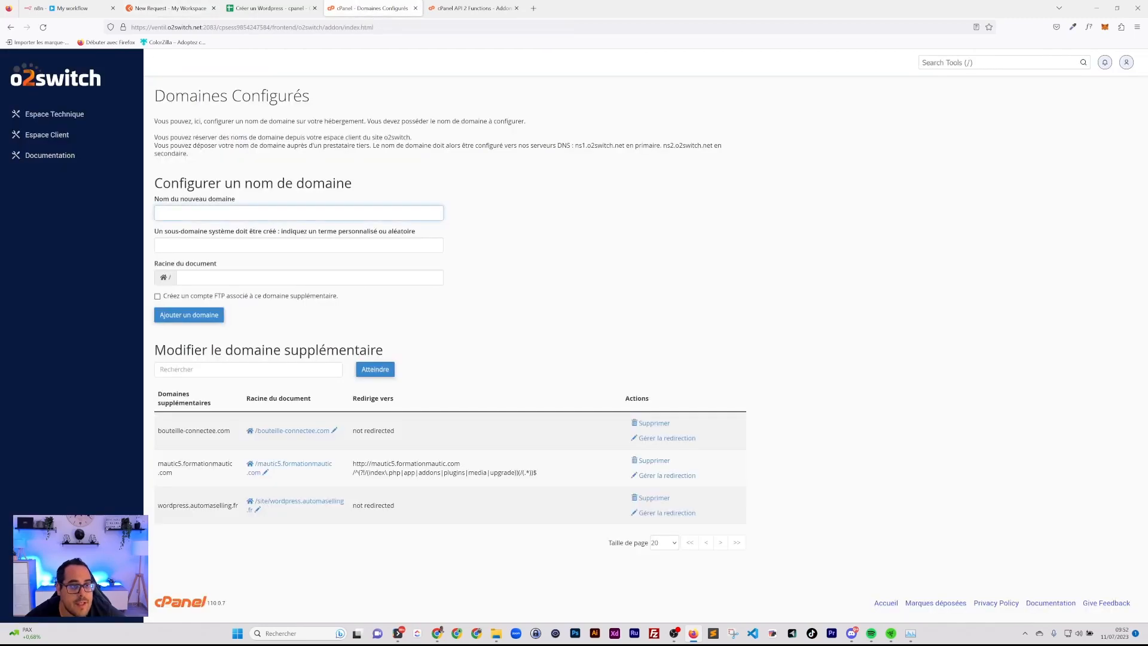
{"action": "left_click_drag", "start_coordinate": [270, 26], "coordinate": [124, 28]}
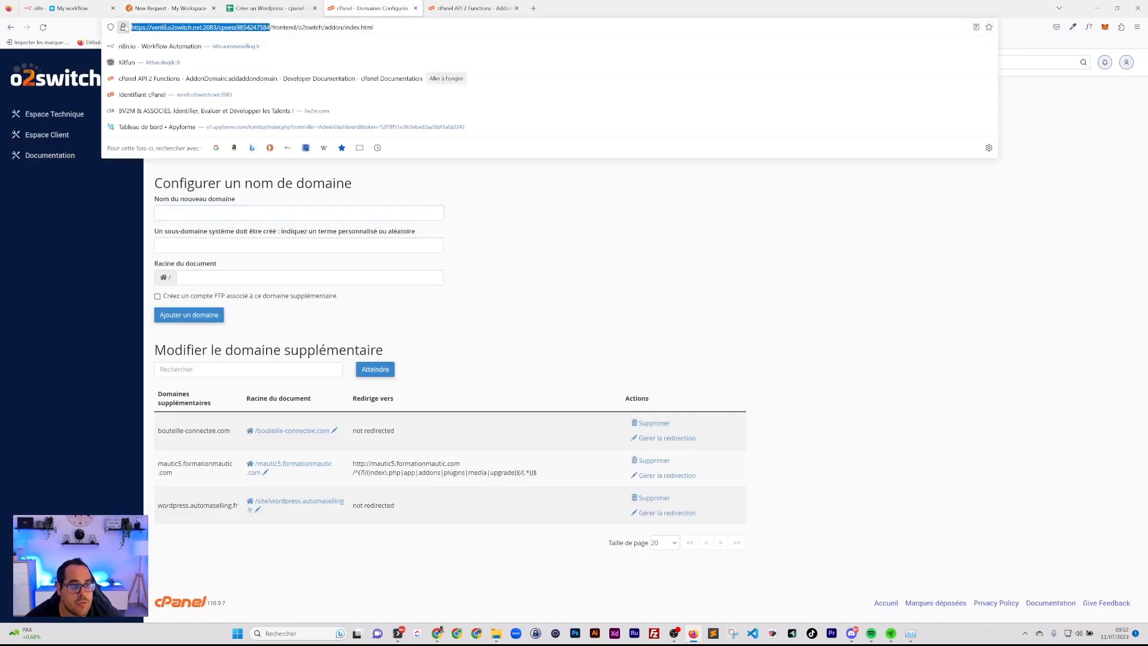
{"action": "key", "text": "ctrl+c"}
{"action": "left_click", "coordinate": [171, 8]}
{"action": "key", "text": "ctrl+v"}
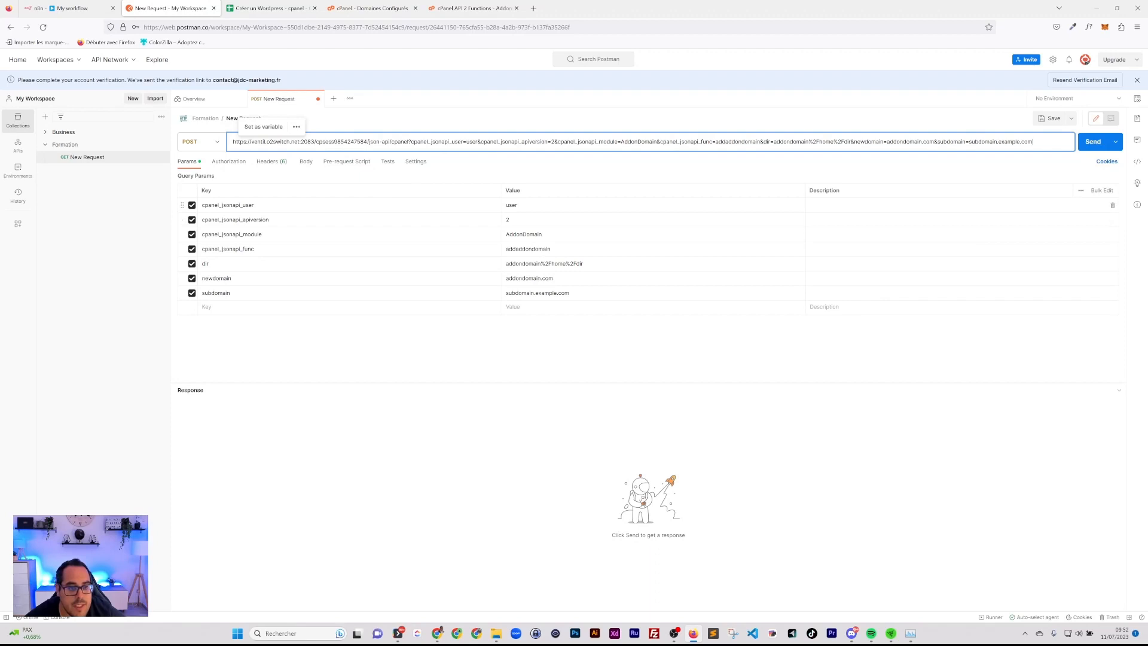
Review the addaddondomain URL's query string, then bring up the request's Authorization settings
{"action": "left_click", "coordinate": [450, 143]}
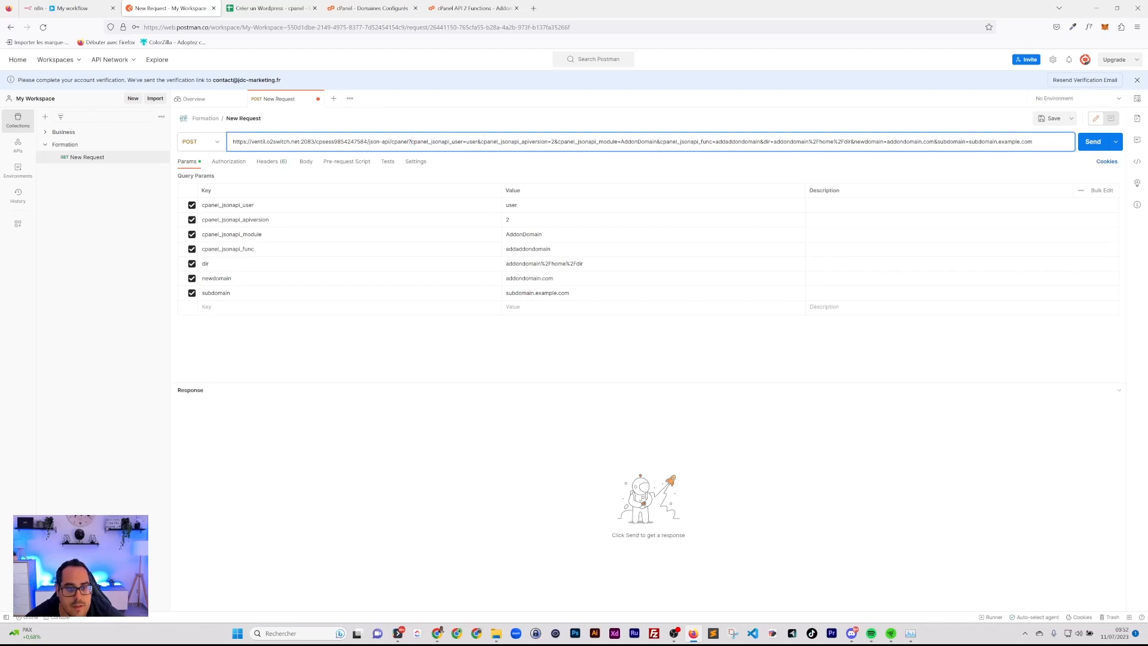
{"action": "left_click_drag", "start_coordinate": [410, 142], "coordinate": [1033, 142]}
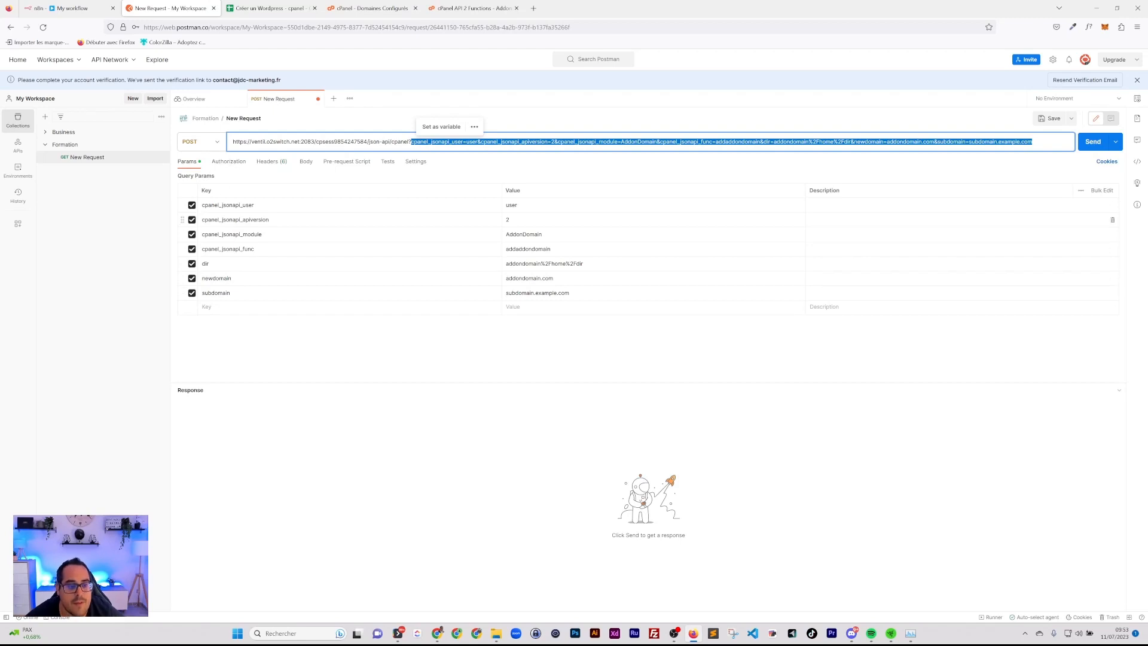
{"action": "left_click", "coordinate": [231, 165]}
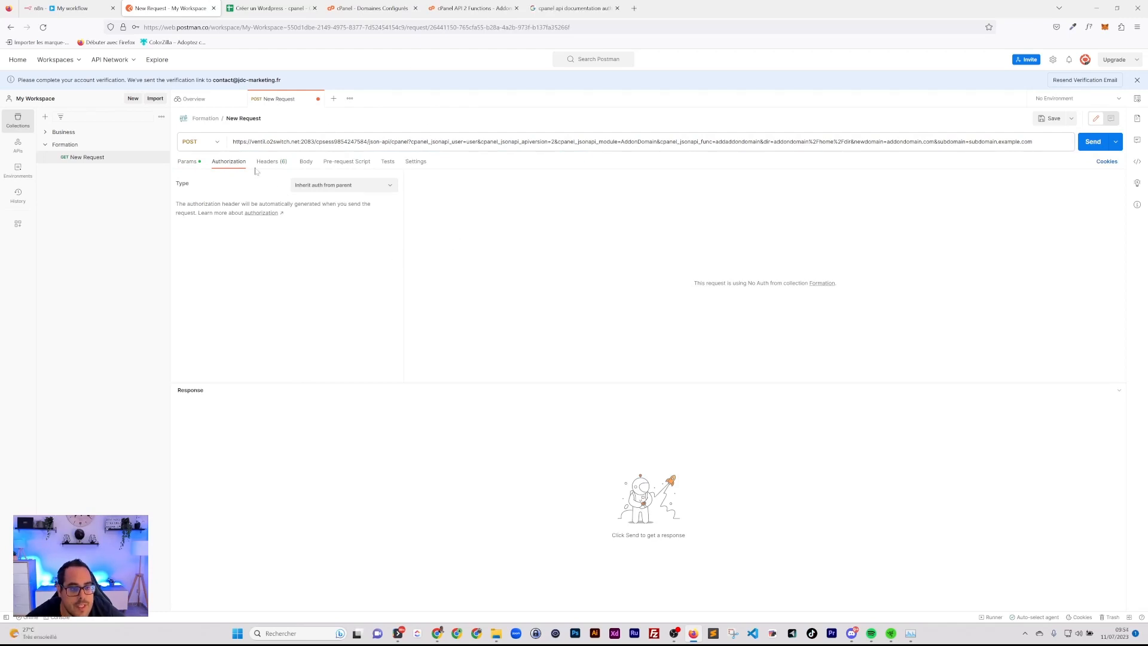
Set the request to Basic Auth with the cPanel username and password, then return to Params
{"action": "left_click", "coordinate": [348, 188]}
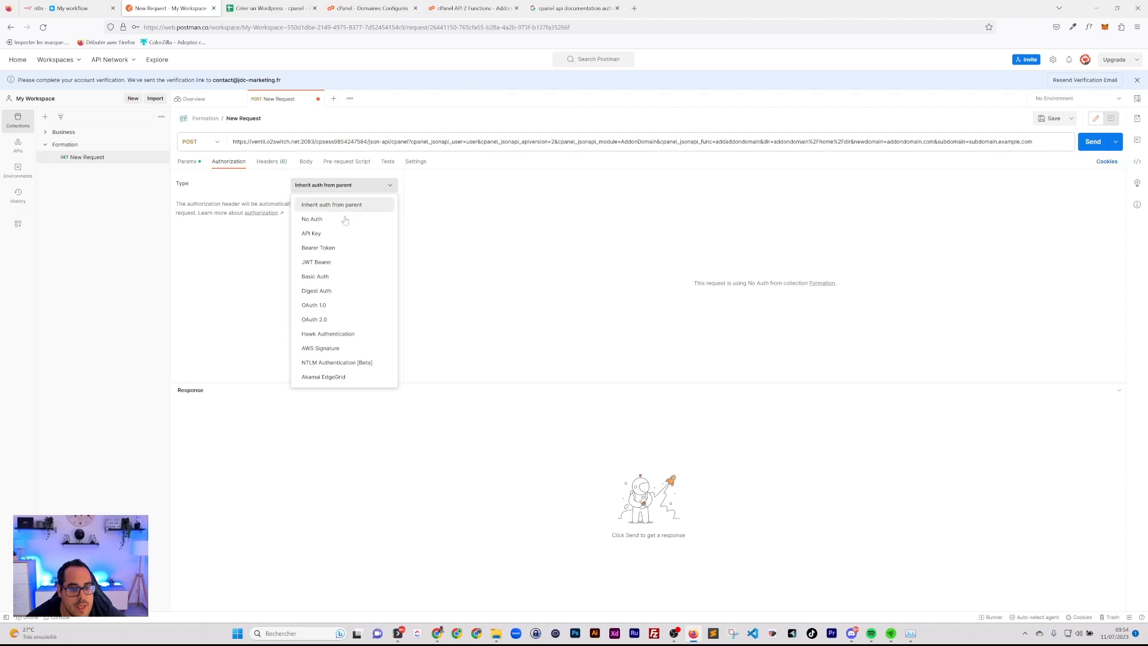
{"action": "left_click", "coordinate": [317, 276]}
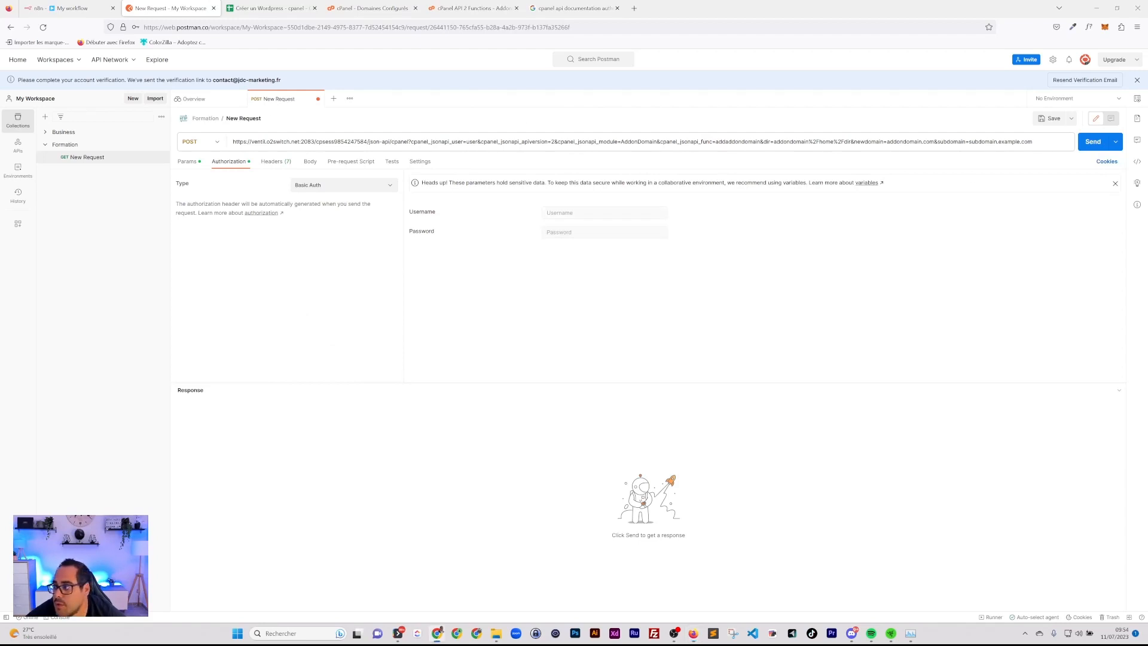
{"action": "left_click", "coordinate": [574, 212]}
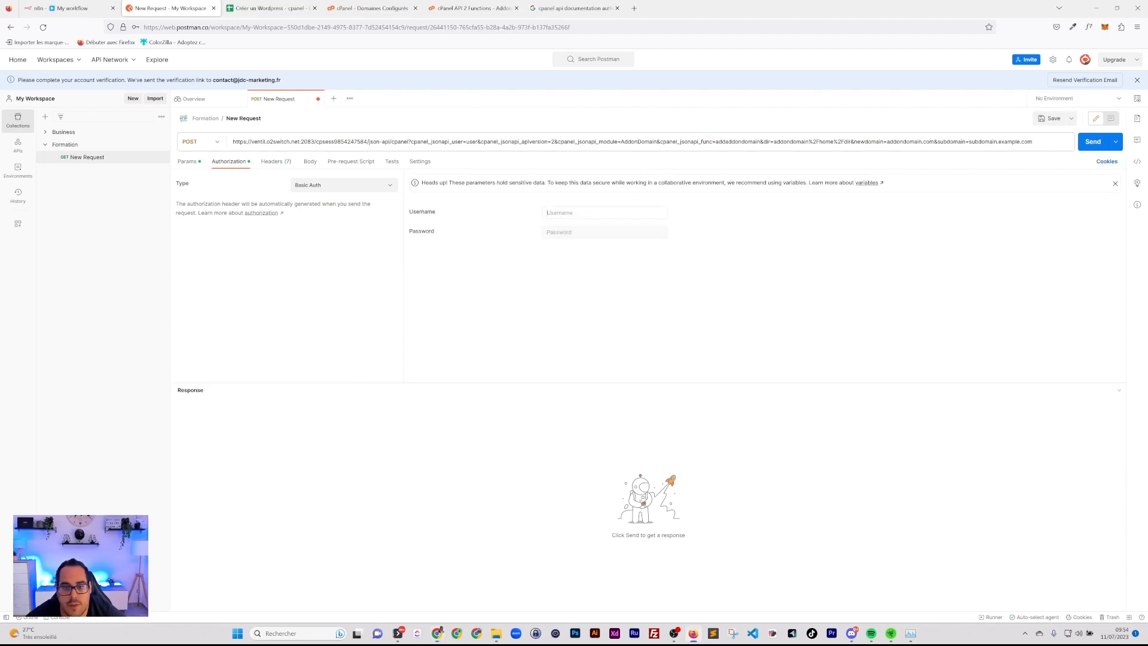
{"action": "key", "text": "ctrl+v"}
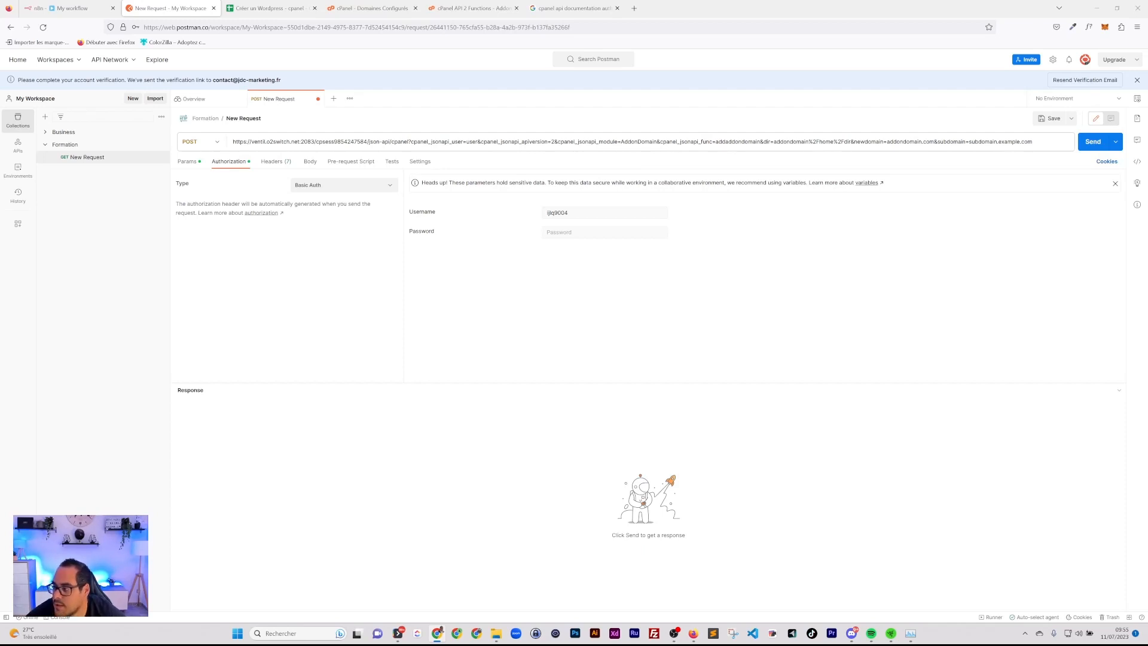
{"action": "key", "text": "ctrl+v"}
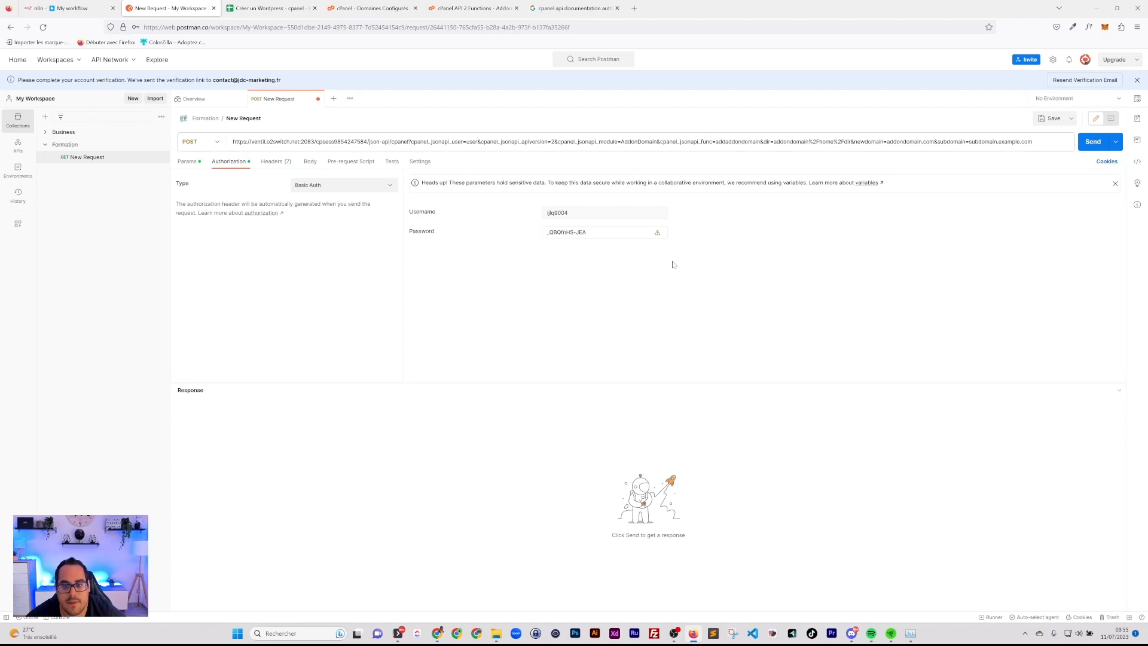
{"action": "left_click", "coordinate": [187, 162]}
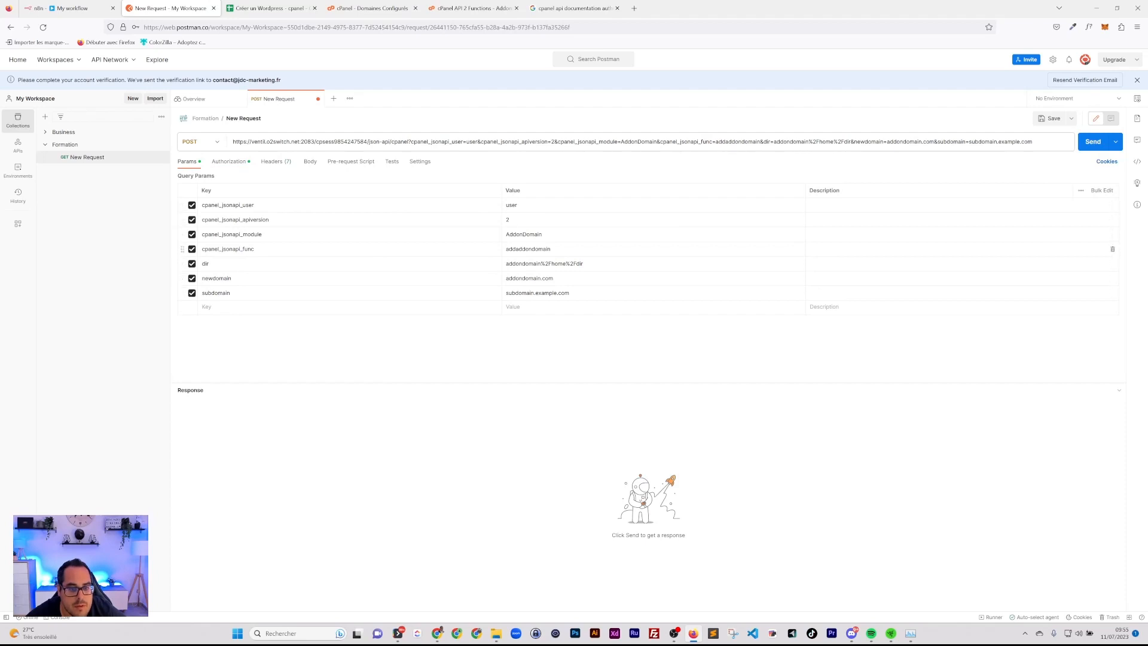
{"action": "double_click", "coordinate": [532, 263]}
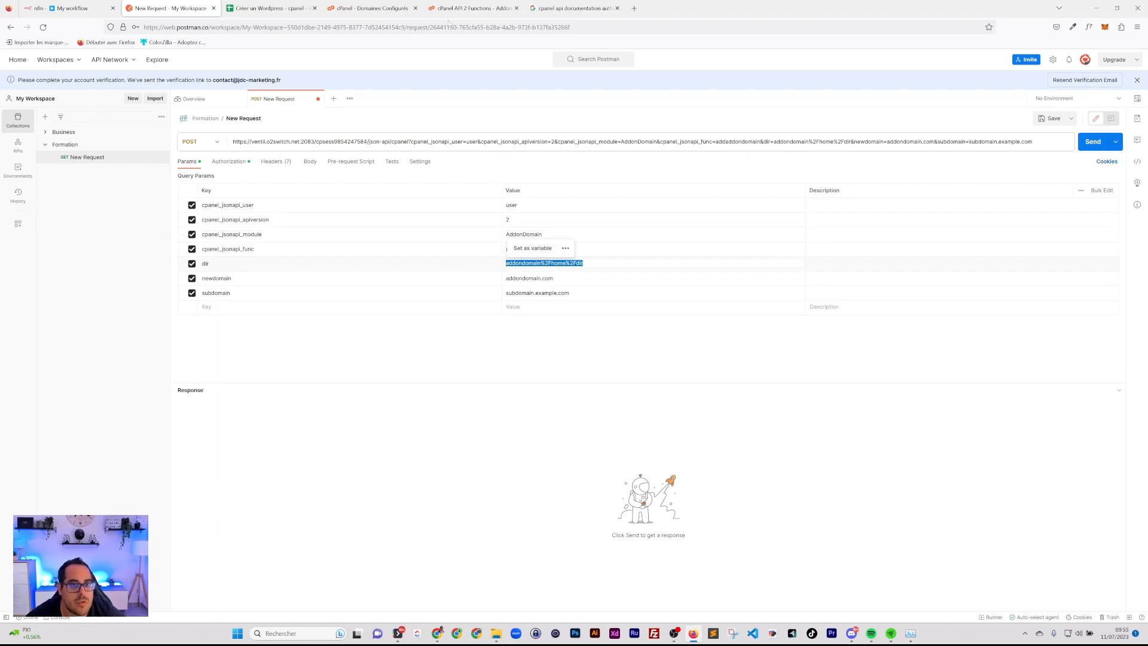
Open cPanel's Gestionnaire de fichiers from Espace Technique to check the home folders, then return to Postman
{"action": "left_click", "coordinate": [472, 9]}
{"action": "left_click", "coordinate": [386, 8]}
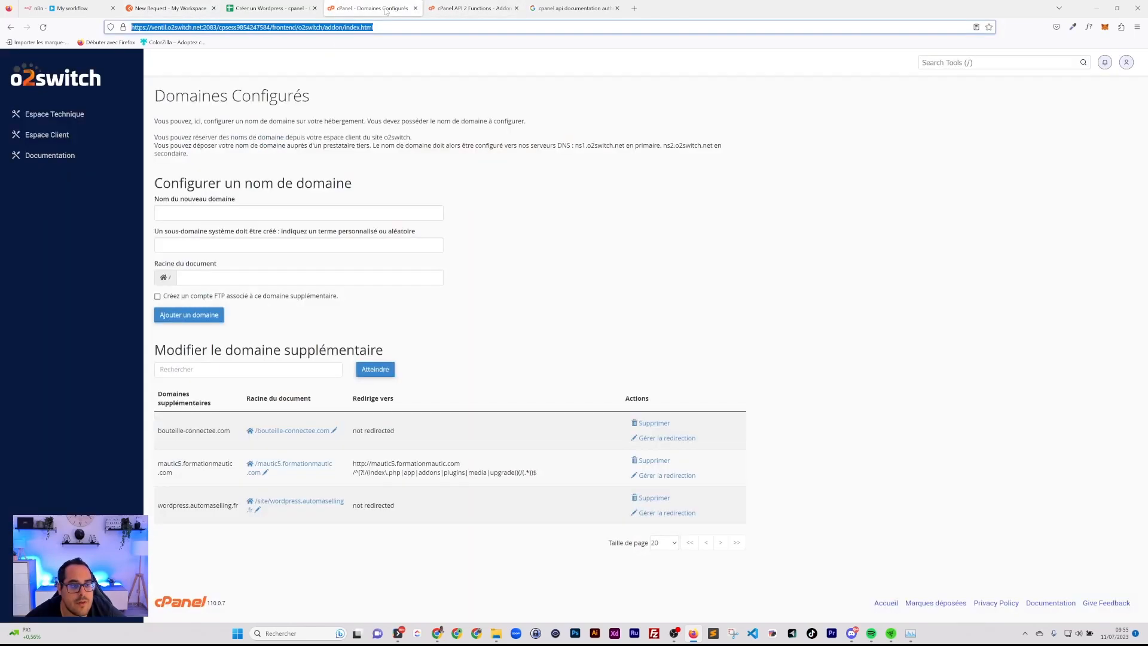
{"action": "left_click", "coordinate": [48, 115]}
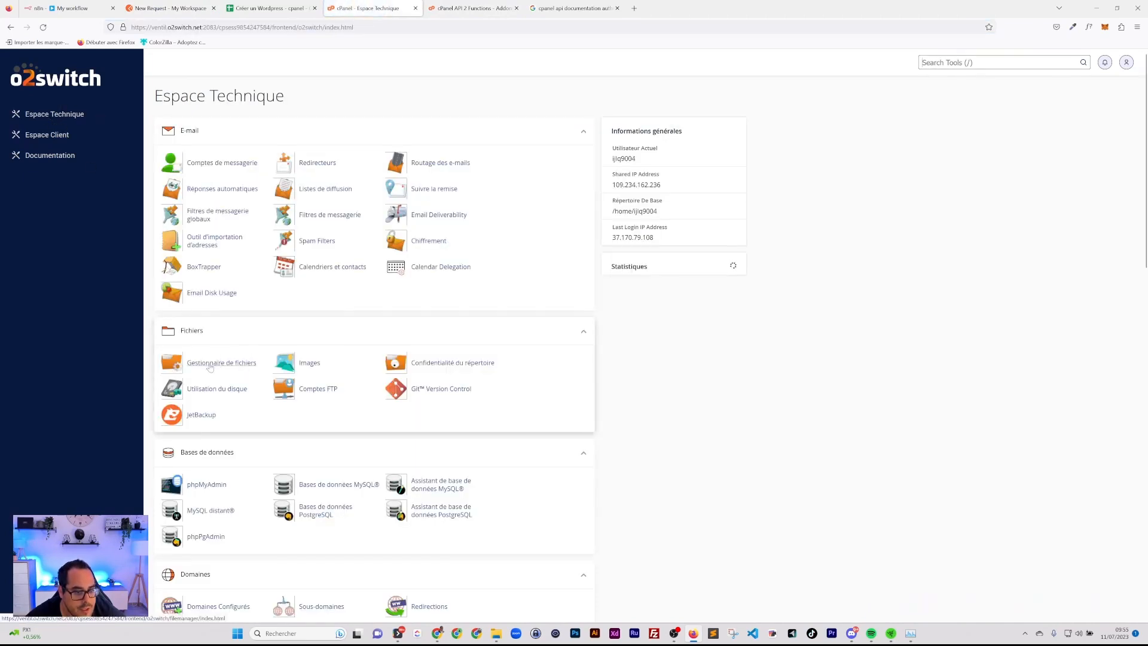
{"action": "left_click", "coordinate": [210, 366]}
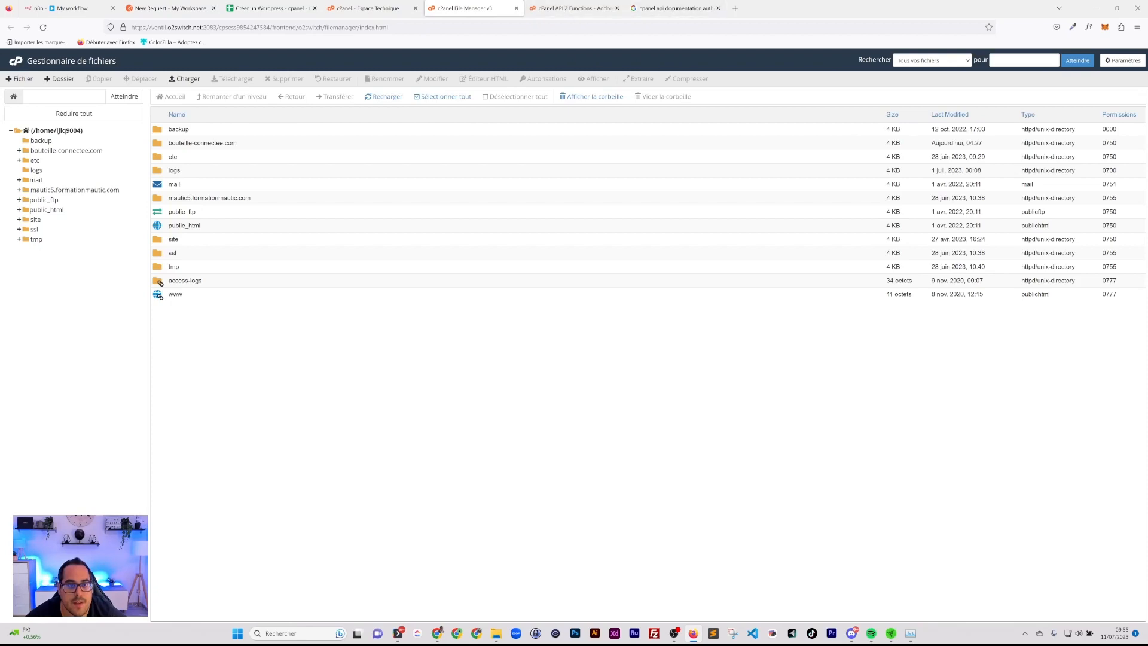
{"action": "left_click", "coordinate": [353, 12]}
{"action": "left_click", "coordinate": [170, 8]}
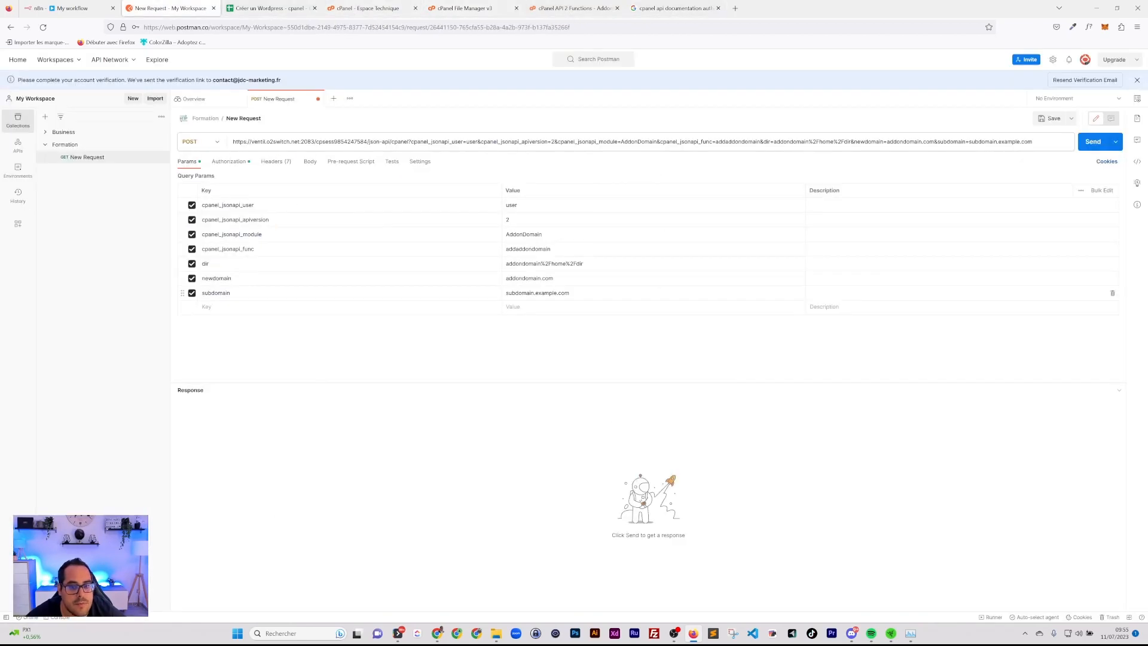
Set the dir parameter to /home/<account folder>/site
{"action": "left_click_drag", "start_coordinate": [507, 263], "coordinate": [583, 263]}
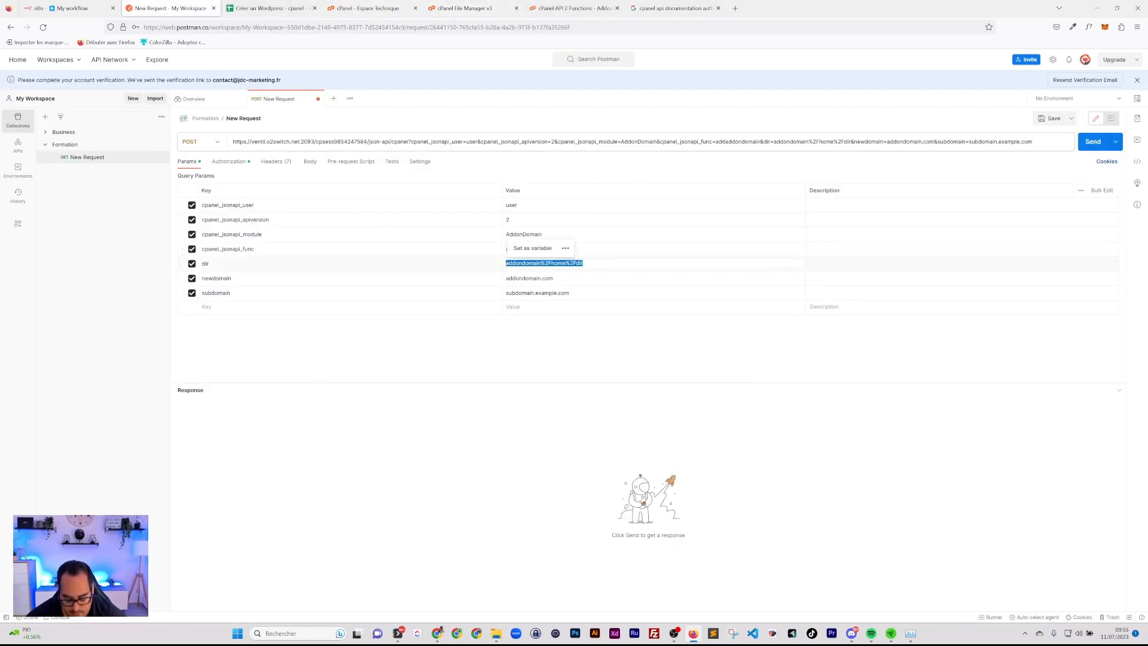
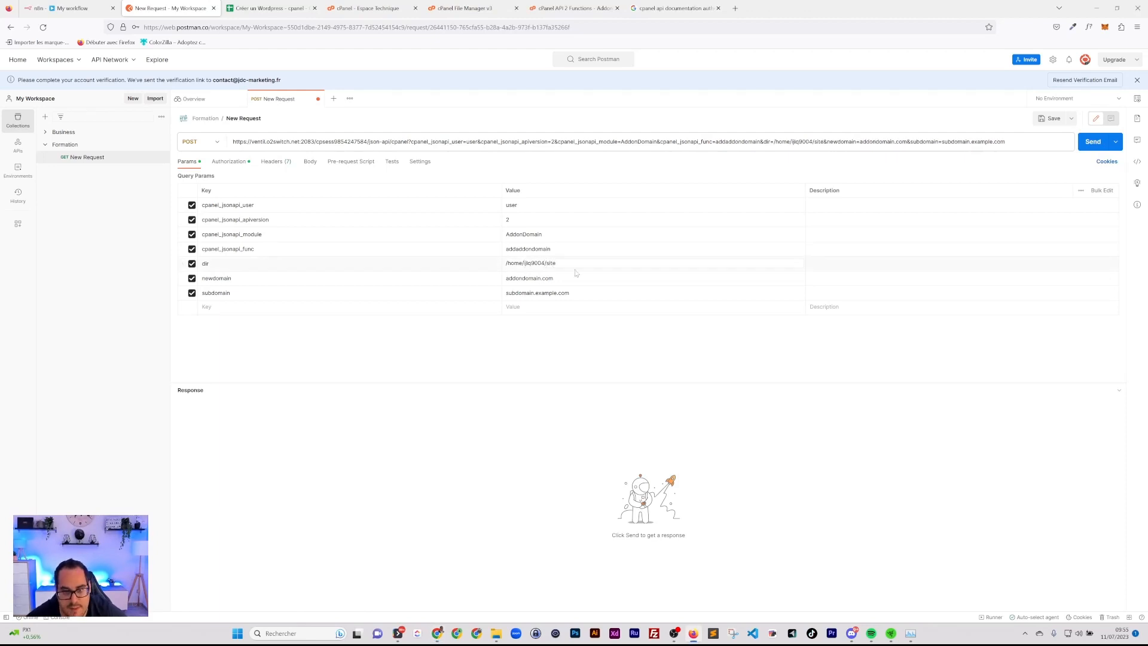
Change newdomain to testest.fr and copy that value into the subdomain parameter
{"action": "triple_click", "coordinate": [529, 278]}
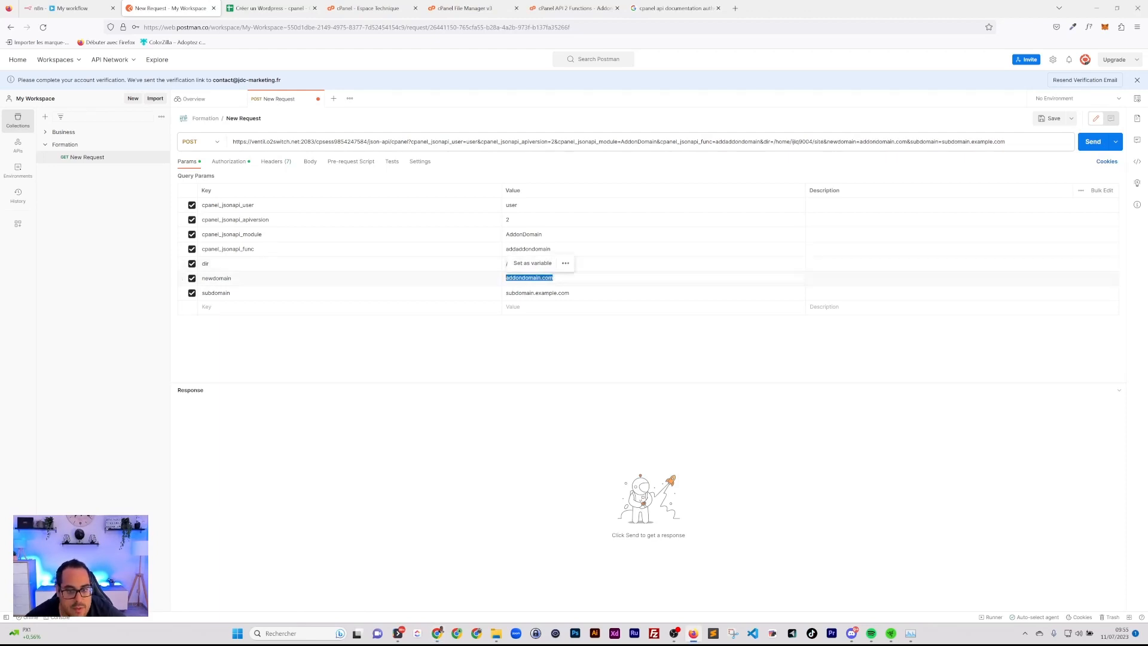
{"action": "type", "text": "testes"}
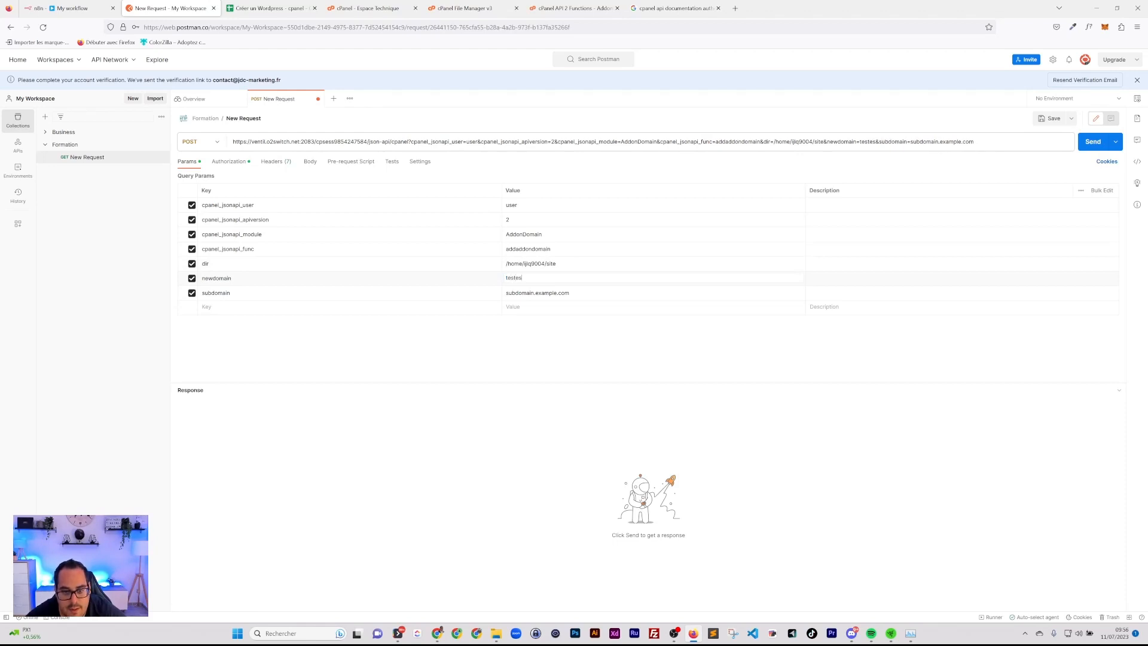
{"action": "type", "text": "t.fr"}
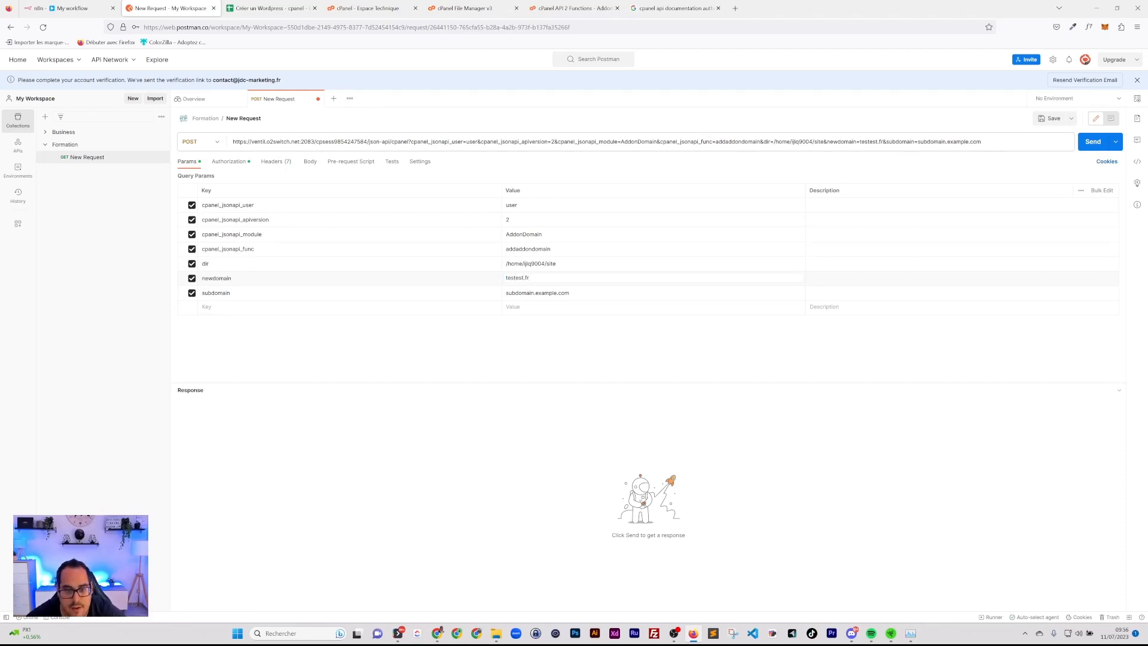
{"action": "key", "text": "ctrl+a"}
{"action": "key", "text": "ctrl+c"}
{"action": "double_click", "coordinate": [541, 292]}
{"action": "key", "text": "ctrl+a"}
{"action": "key", "text": "ctrl+v"}
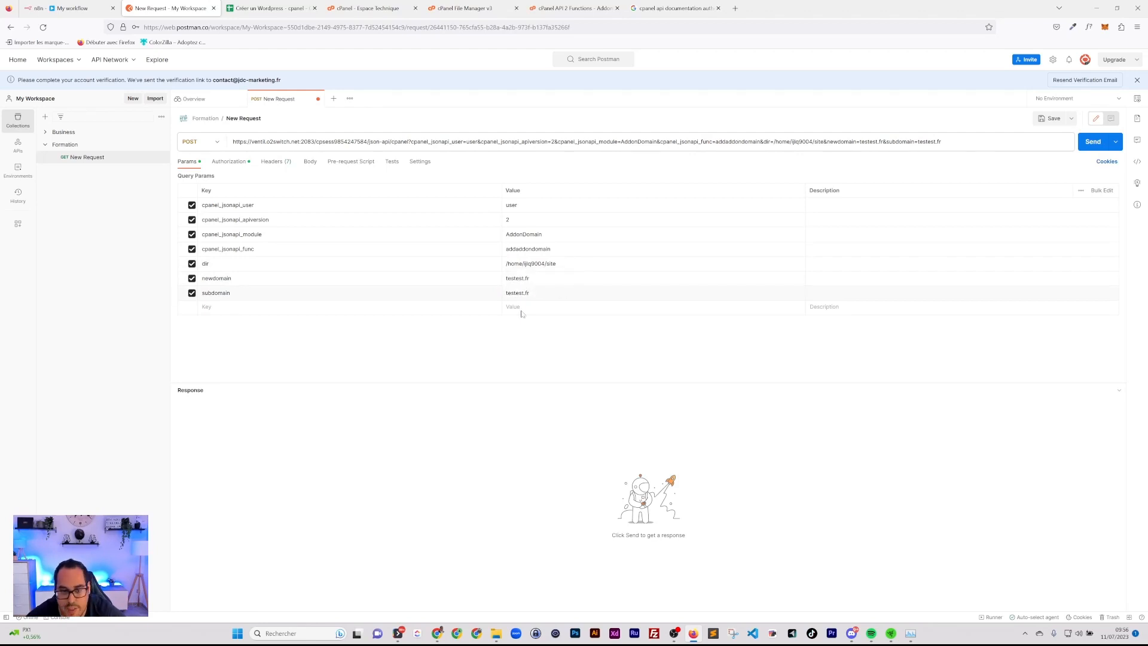
Start typing the subdomain value as n8n.testest.fr, accidentally appending n8n to its key
{"action": "left_click", "coordinate": [533, 292]}
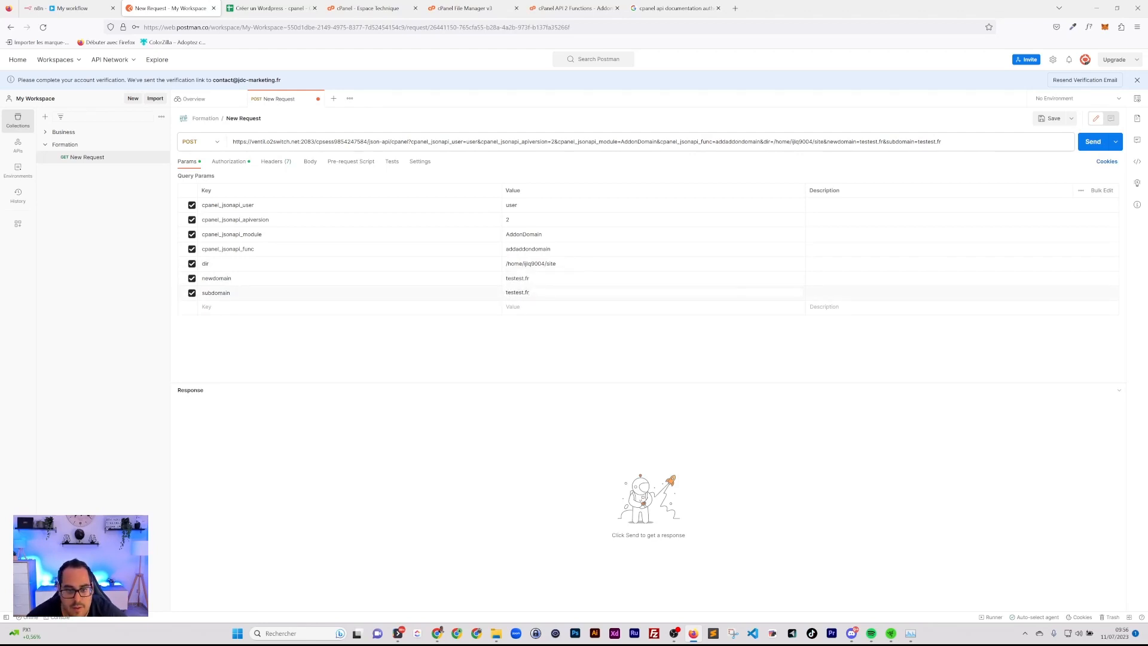
{"action": "key", "text": "shift+Tab"}
{"action": "type", "text": "n8n"}
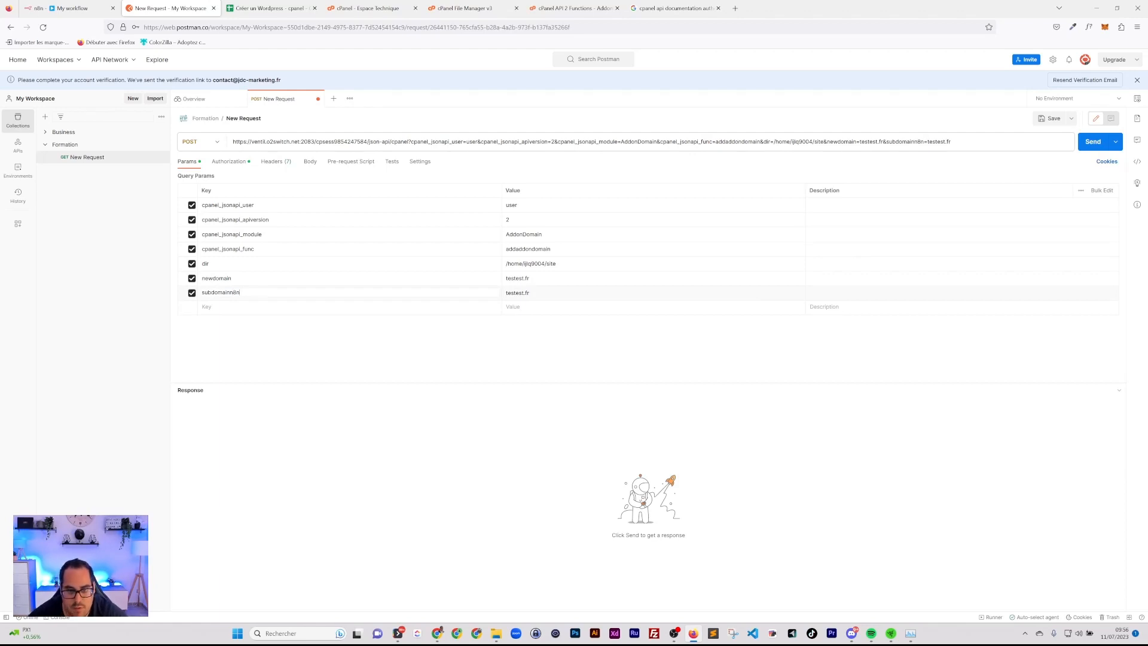
{"action": "key", "text": "Tab"}
{"action": "type", "text": "b"}
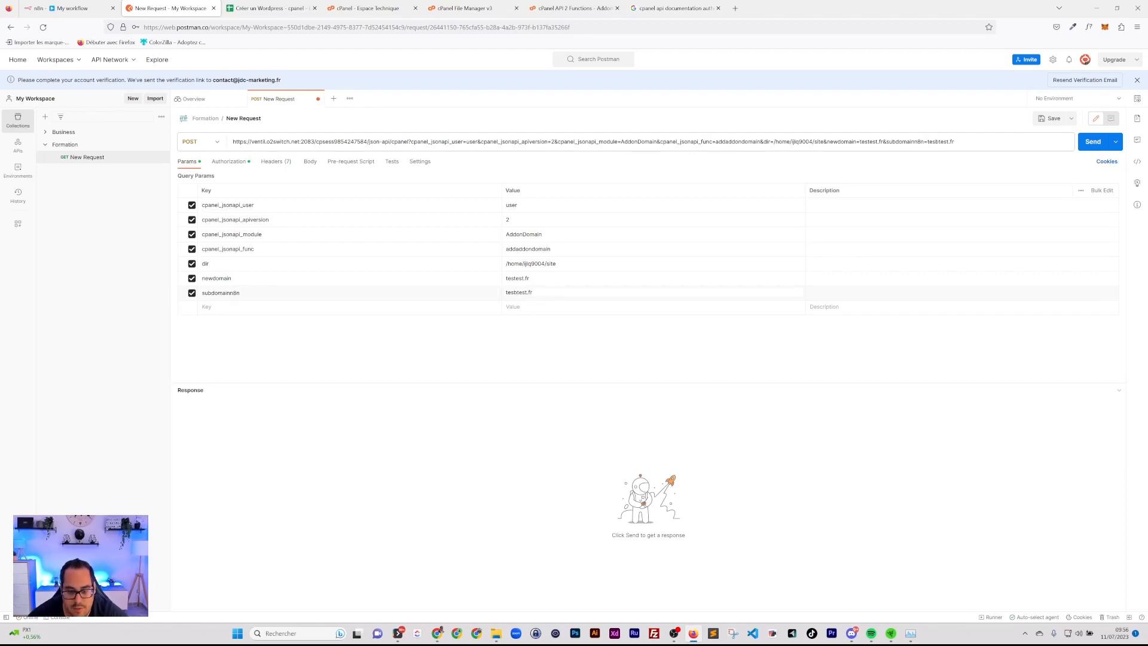
{"action": "key", "text": "BackSpace"}
{"action": "type", "text": "n"}
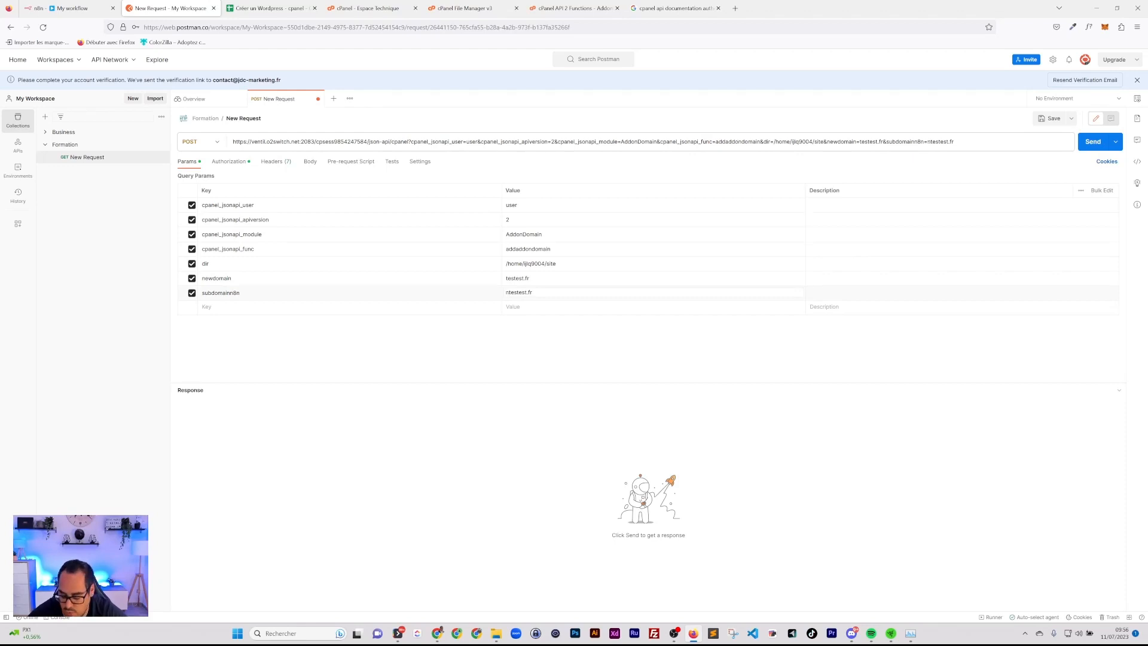
{"action": "type", "text": "8n"}
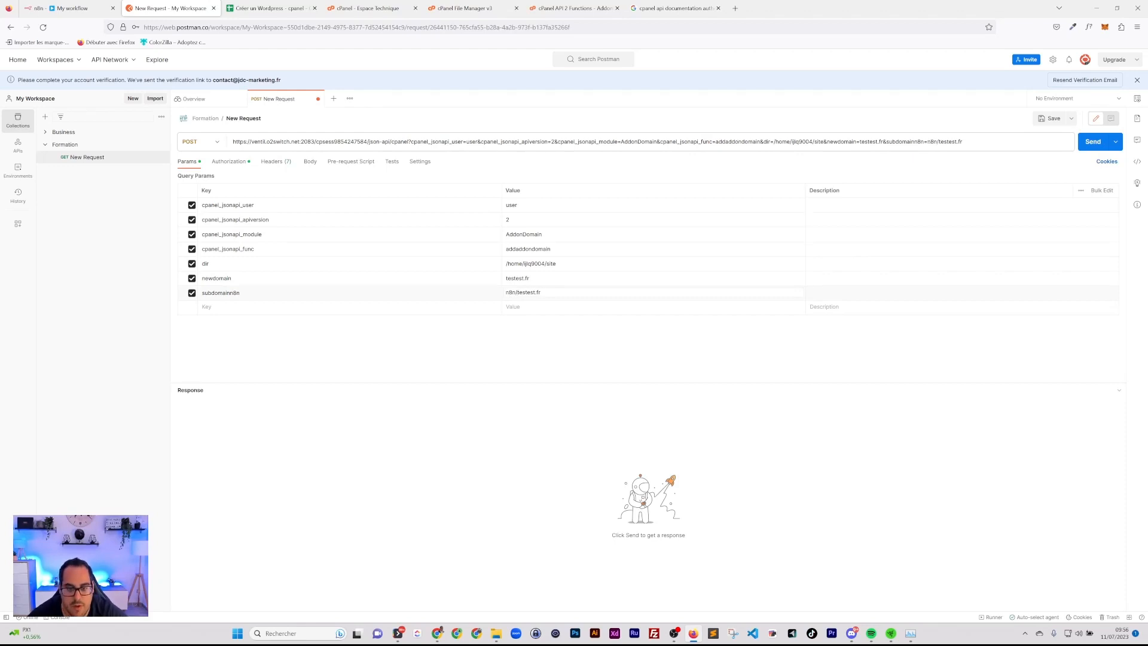
{"action": "type", "text": "."}
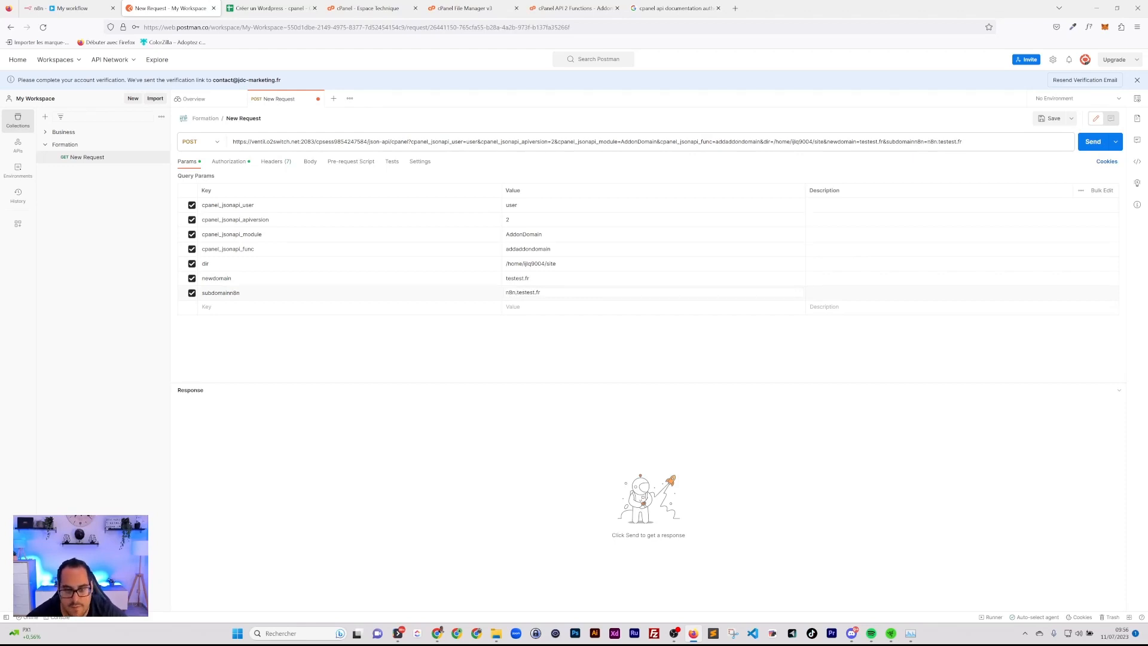
Send the request, rename the subdomainn8n key back to subdomain, and send again
{"action": "left_click", "coordinate": [1092, 142]}
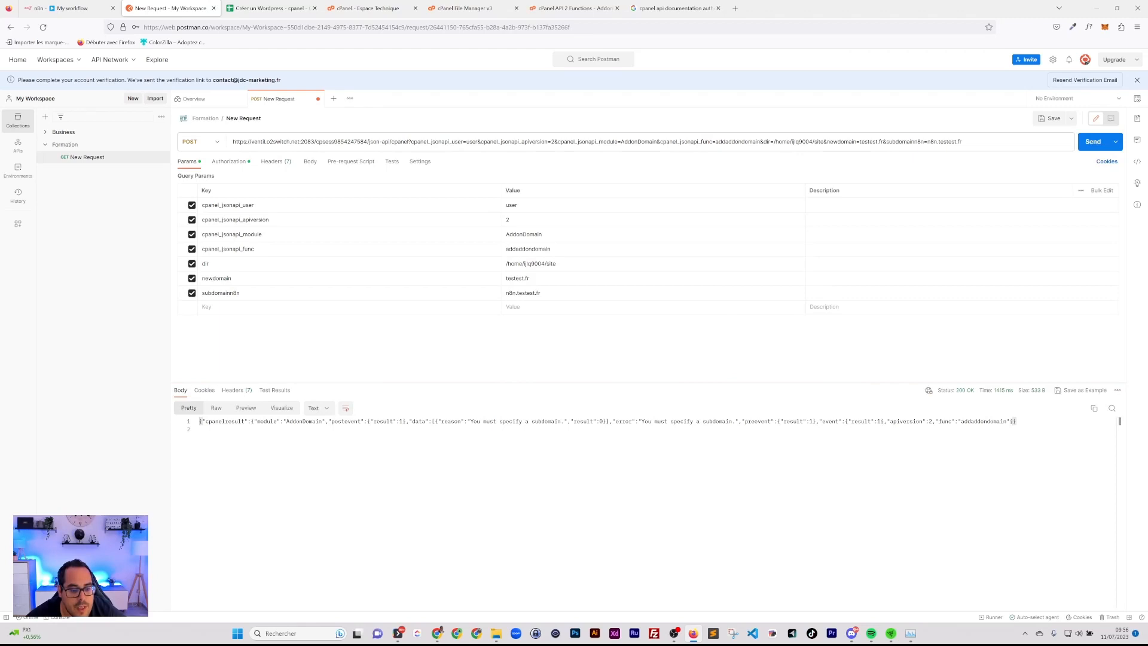
{"action": "left_click_drag", "start_coordinate": [201, 421], "coordinate": [1119, 425]}
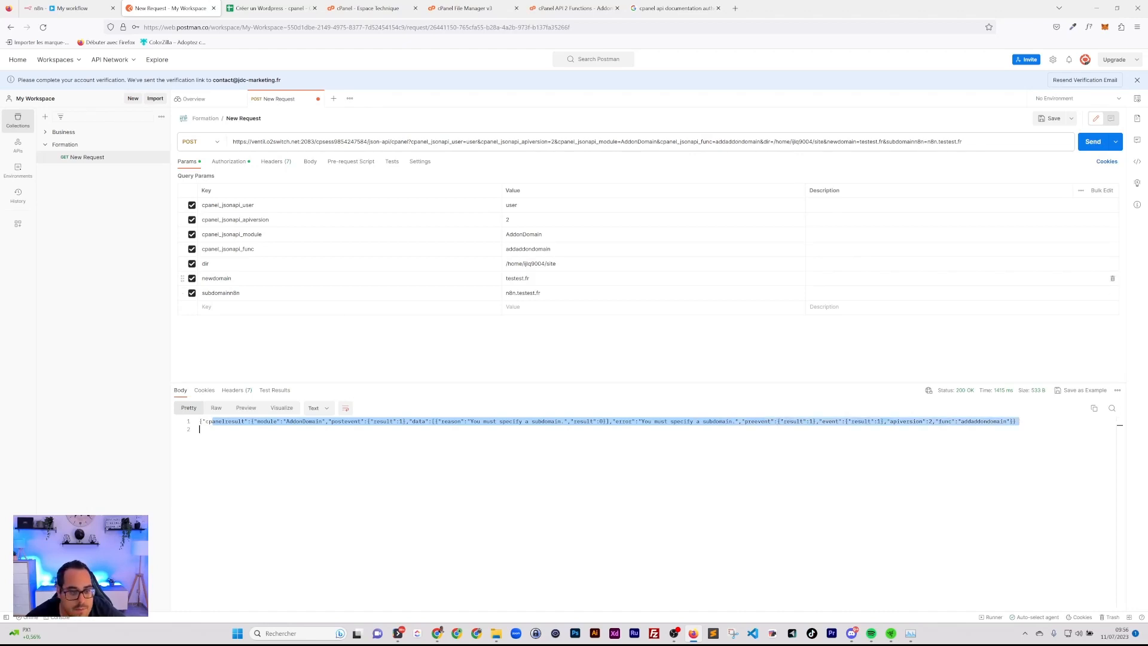
{"action": "left_click", "coordinate": [241, 293]}
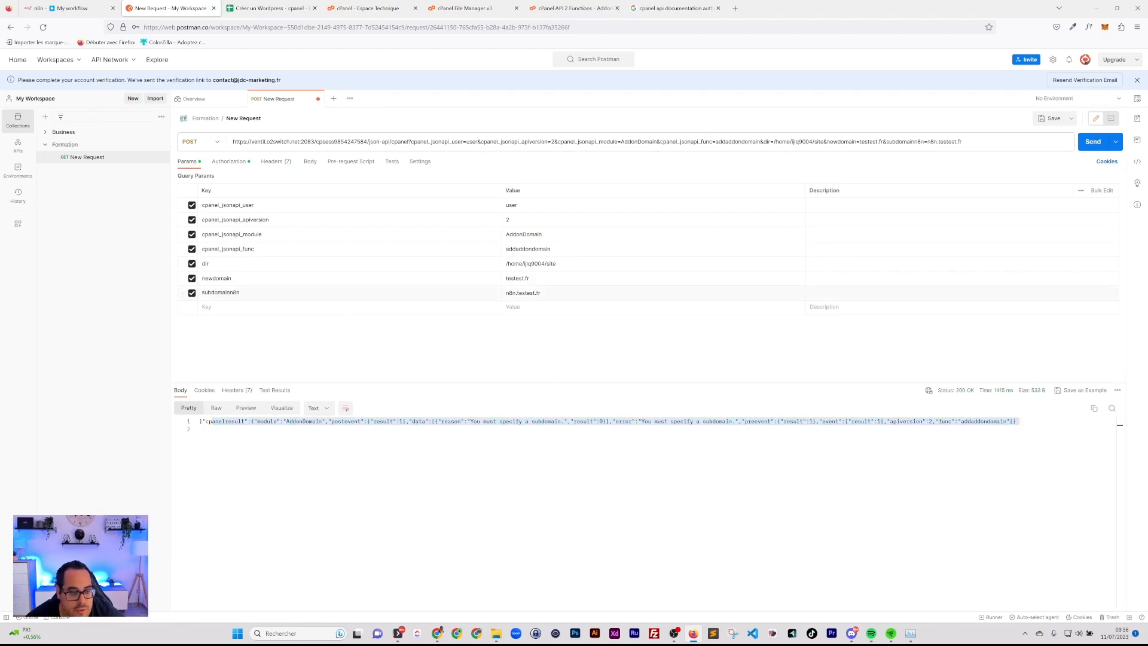
{"action": "left_click_drag", "start_coordinate": [241, 293], "coordinate": [230, 292]}
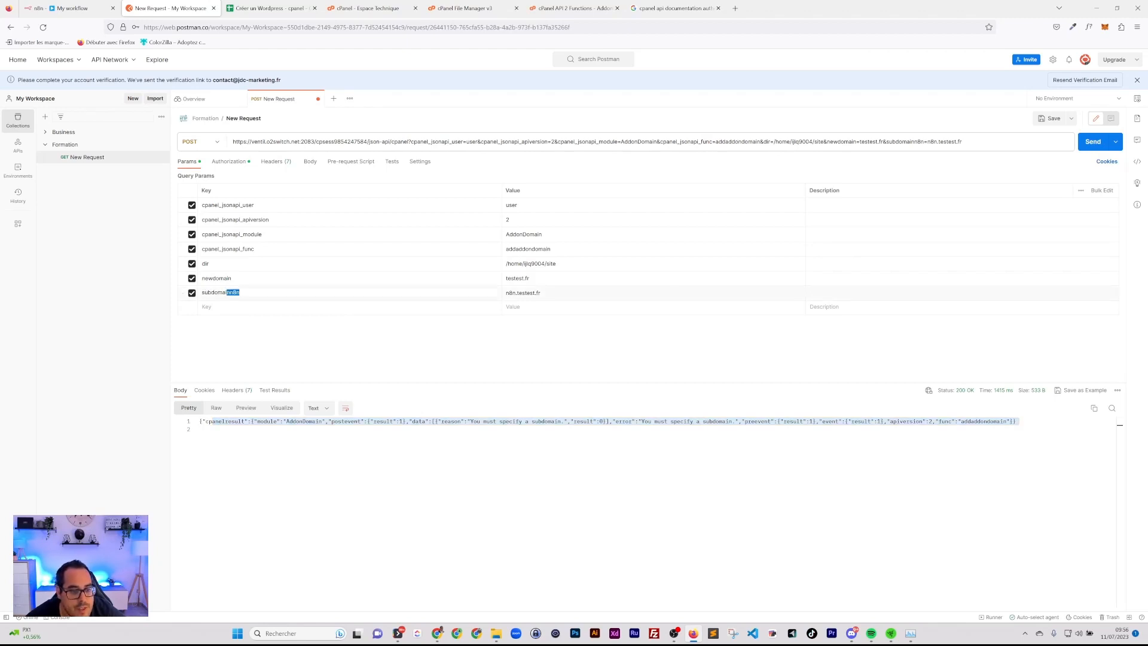
{"action": "left_click", "coordinate": [241, 293]}
{"action": "key", "text": "BackSpace"}
{"action": "key", "text": "BackSpace"}
{"action": "key", "text": "BackSpace"}
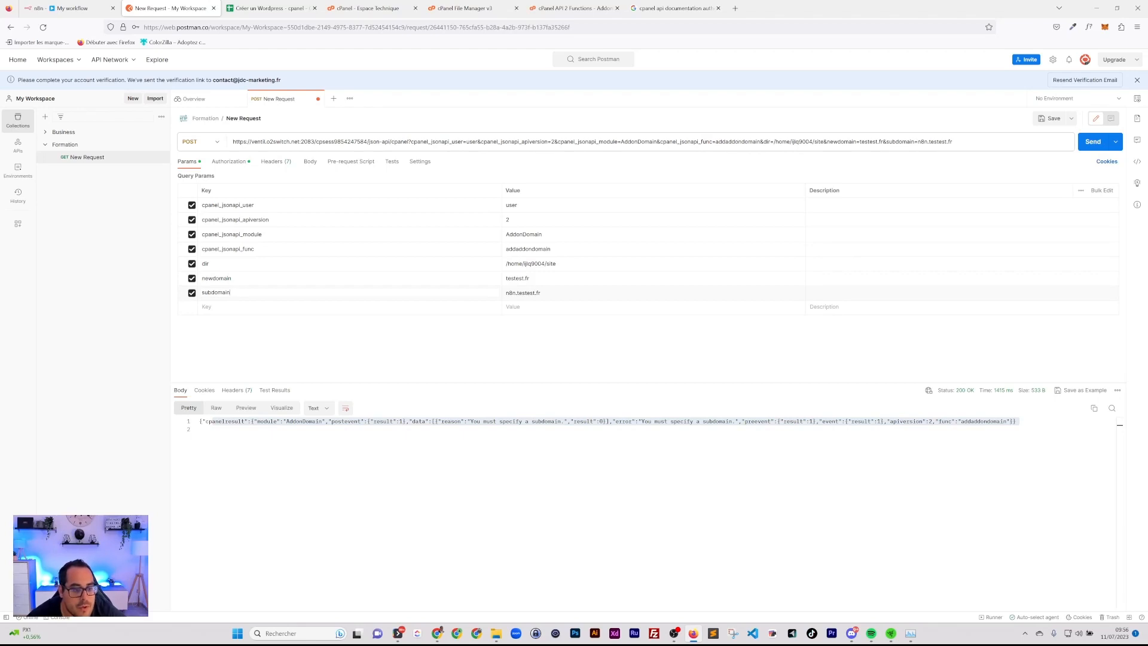
{"action": "left_click", "coordinate": [1093, 142]}
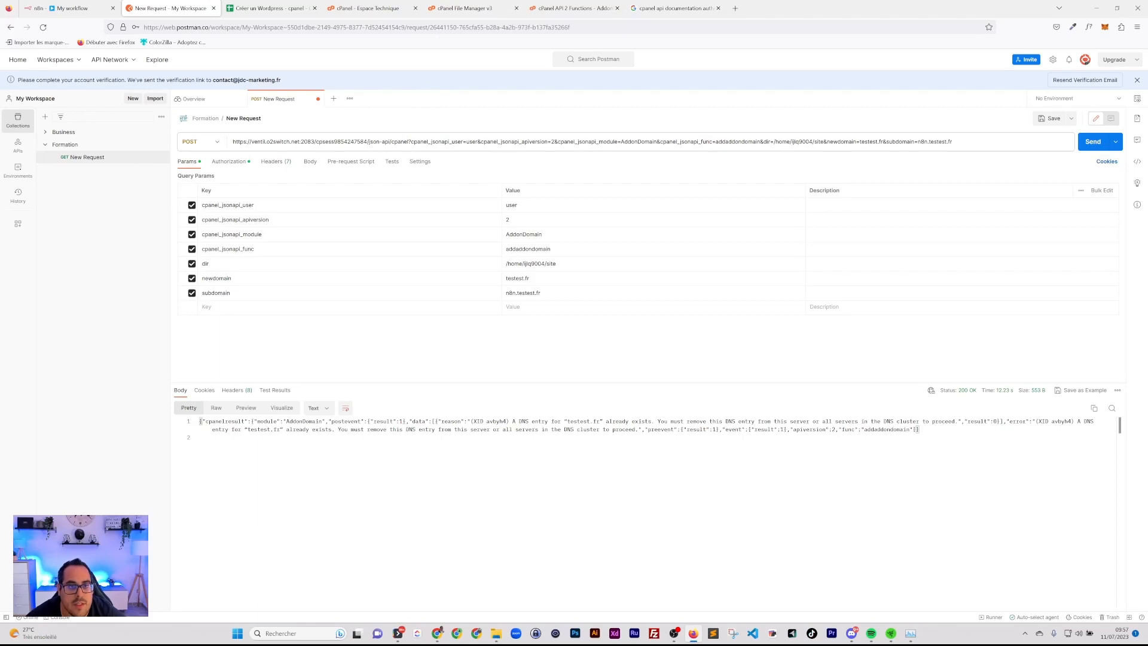
Check the three addon domains listed on cPanel's Domaines Configurés page, then return to Postman
{"action": "left_click", "coordinate": [368, 8]}
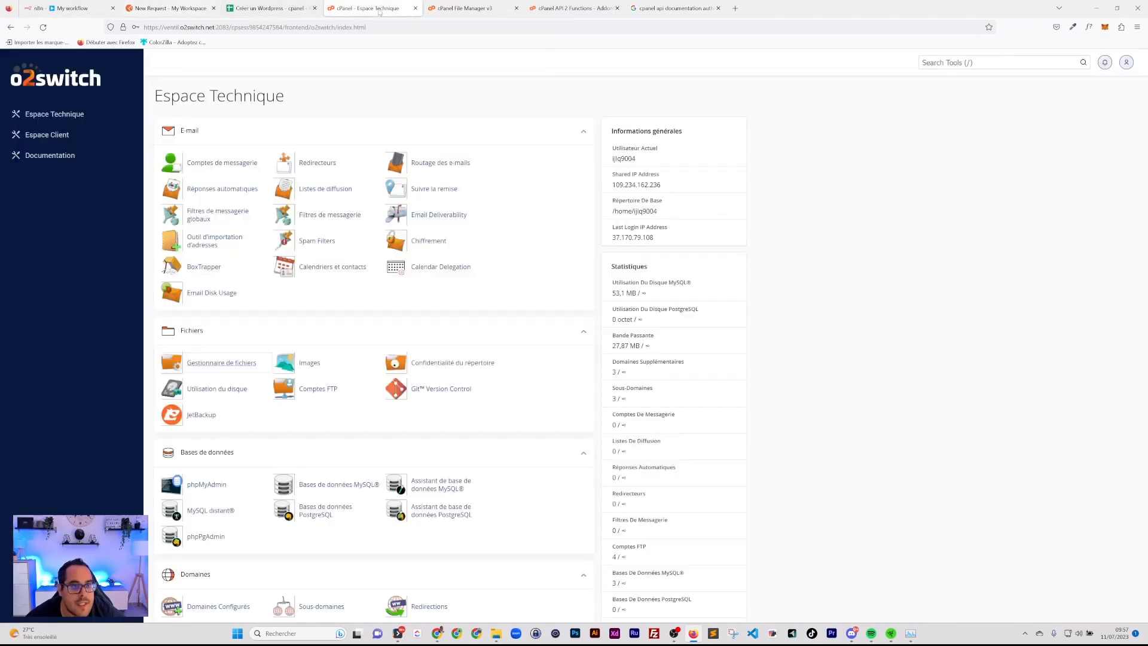
{"action": "scroll", "coordinate": [224, 478], "scroll_direction": "down", "scroll_amount": 3}
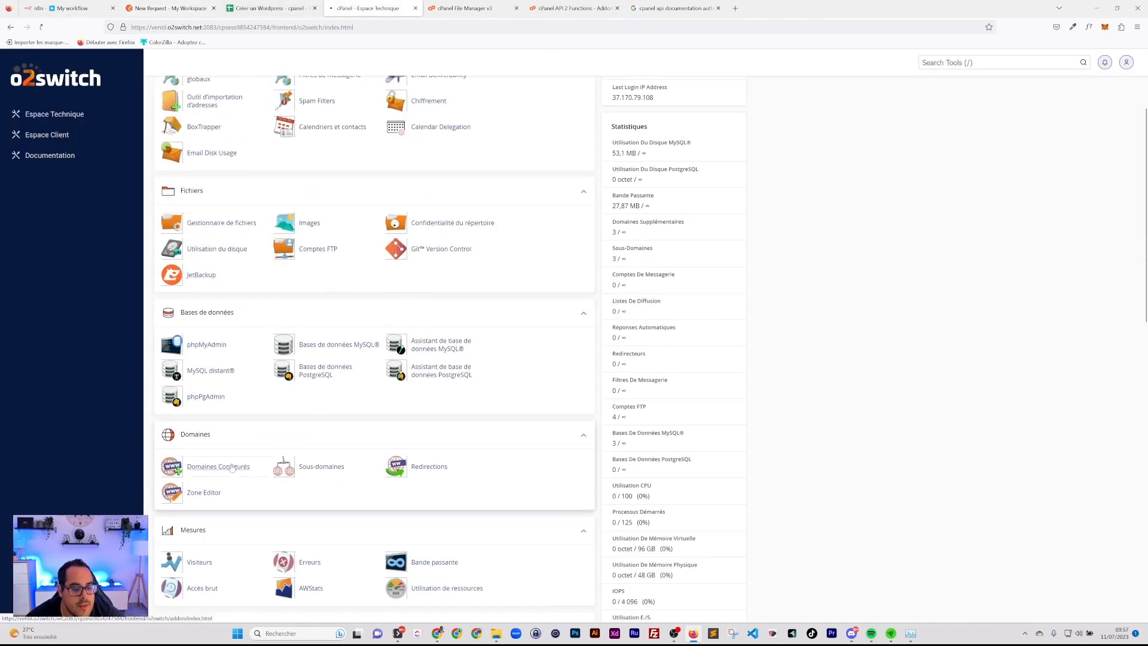
{"action": "left_click", "coordinate": [225, 478]}
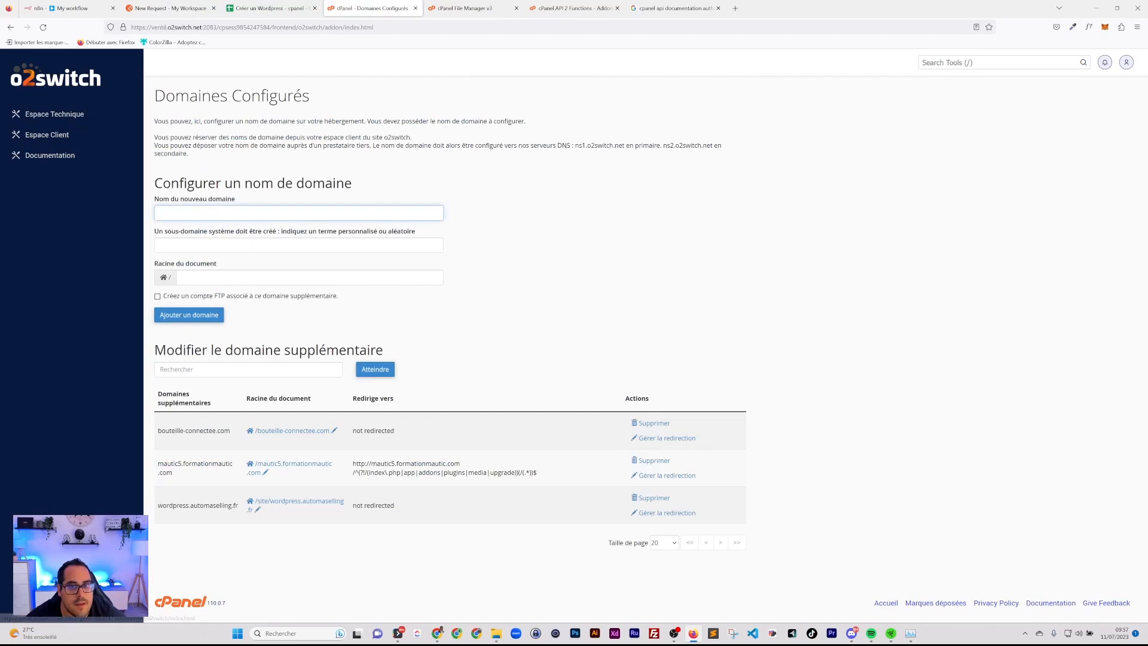
{"action": "left_click", "coordinate": [101, 9]}
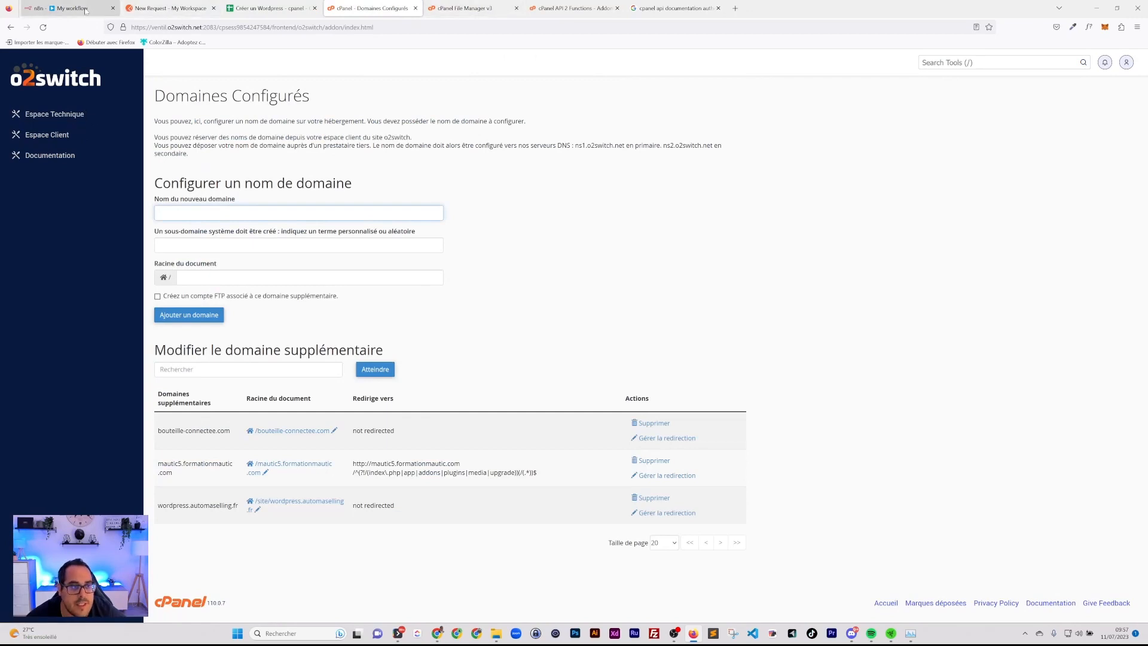
{"action": "left_click", "coordinate": [466, 12]}
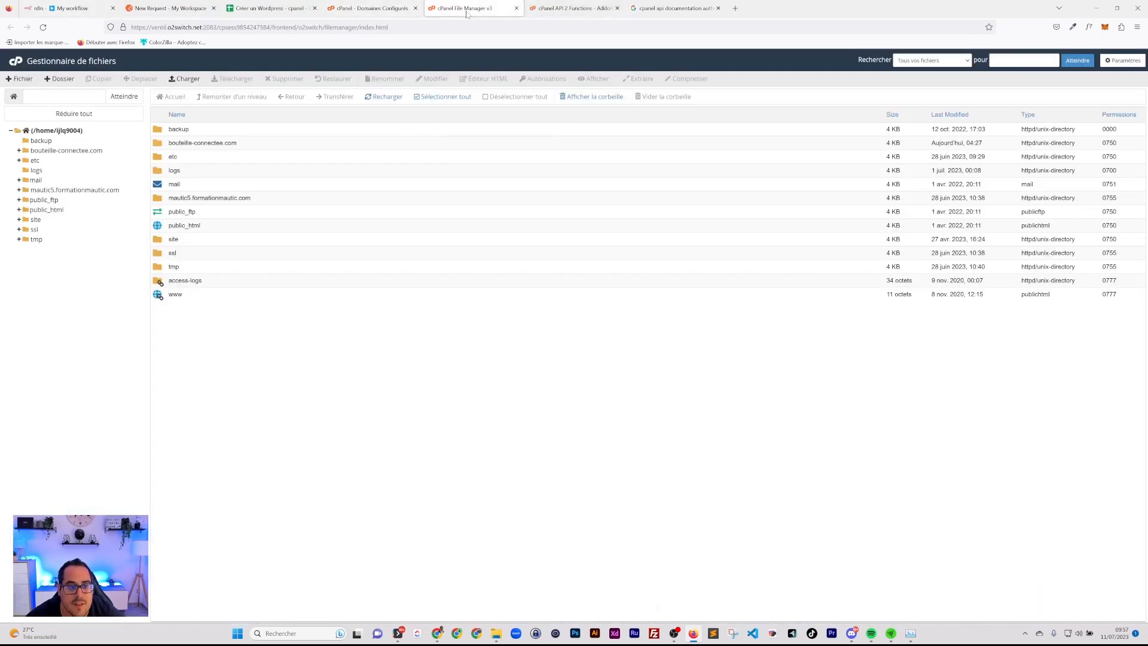
{"action": "left_click", "coordinate": [361, 9]}
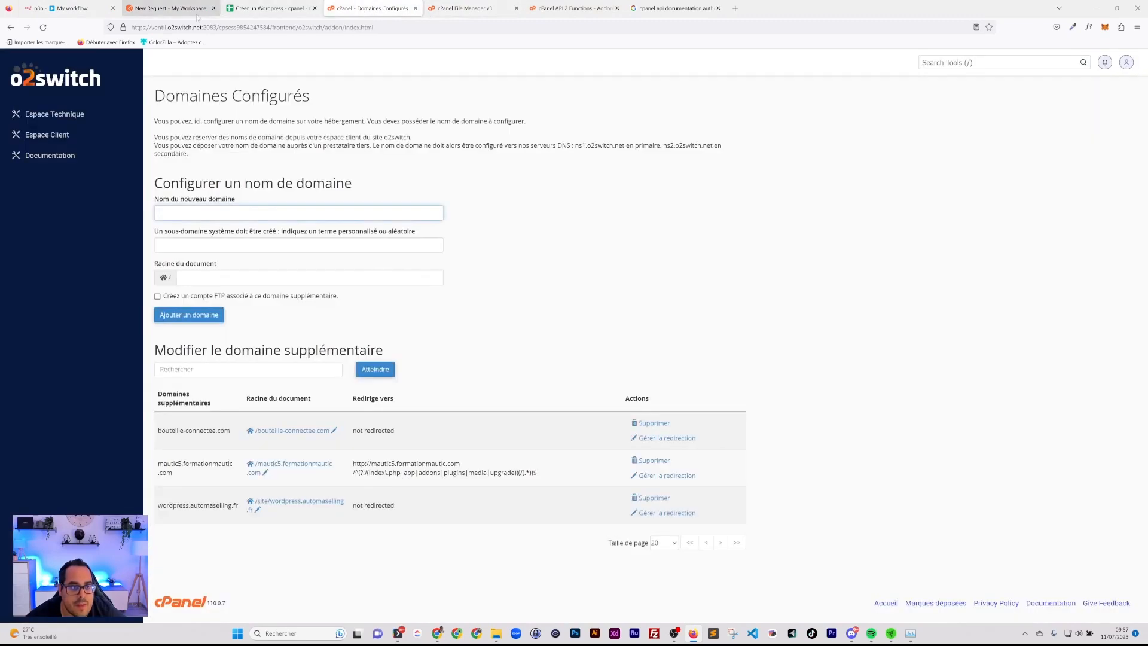
{"action": "left_click", "coordinate": [170, 8]}
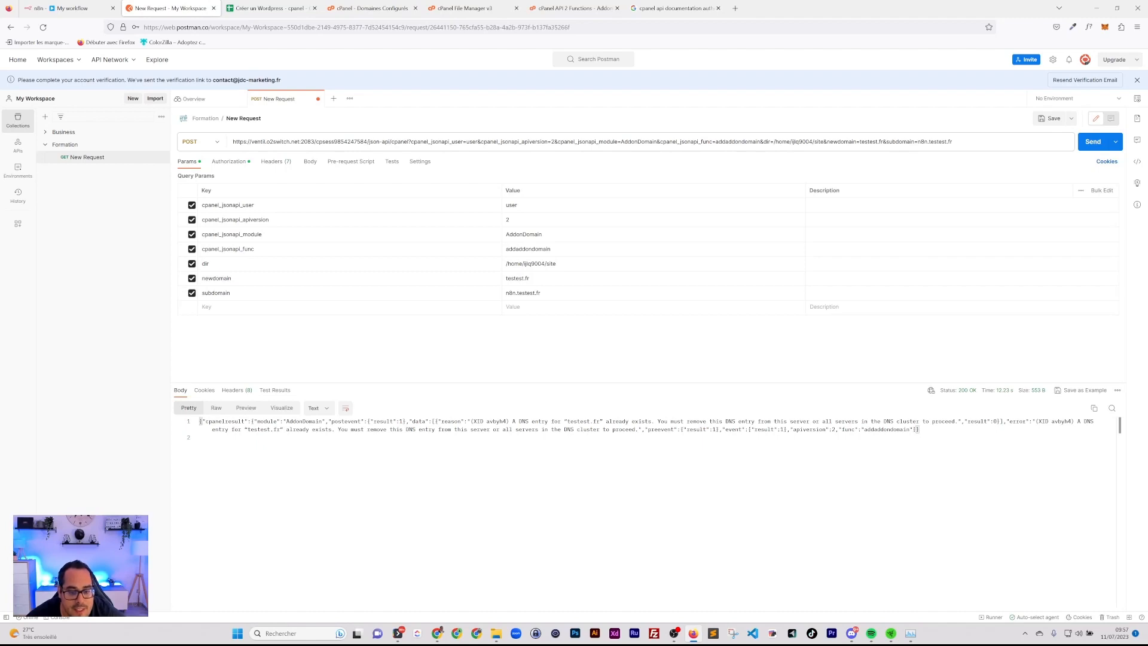
Change newdomain to testestn8n.fr, send the request, and confirm the 200 OK parked-as-alias reply
{"action": "left_click_drag", "start_coordinate": [454, 429], "coordinate": [924, 437]}
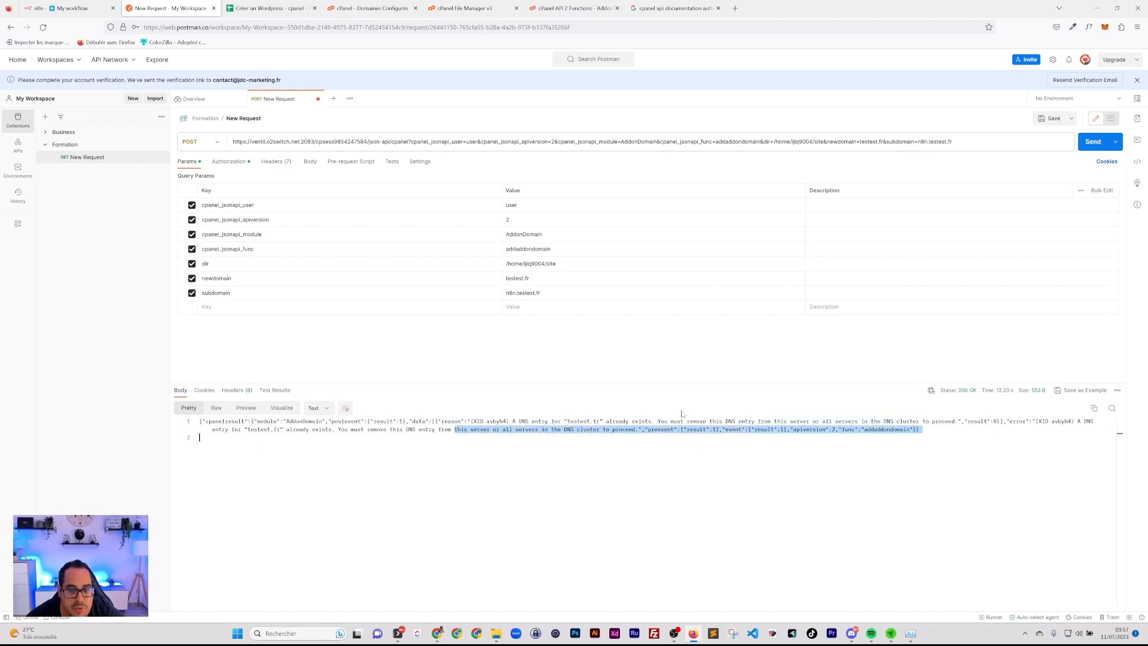
{"action": "left_click", "coordinate": [530, 278]}
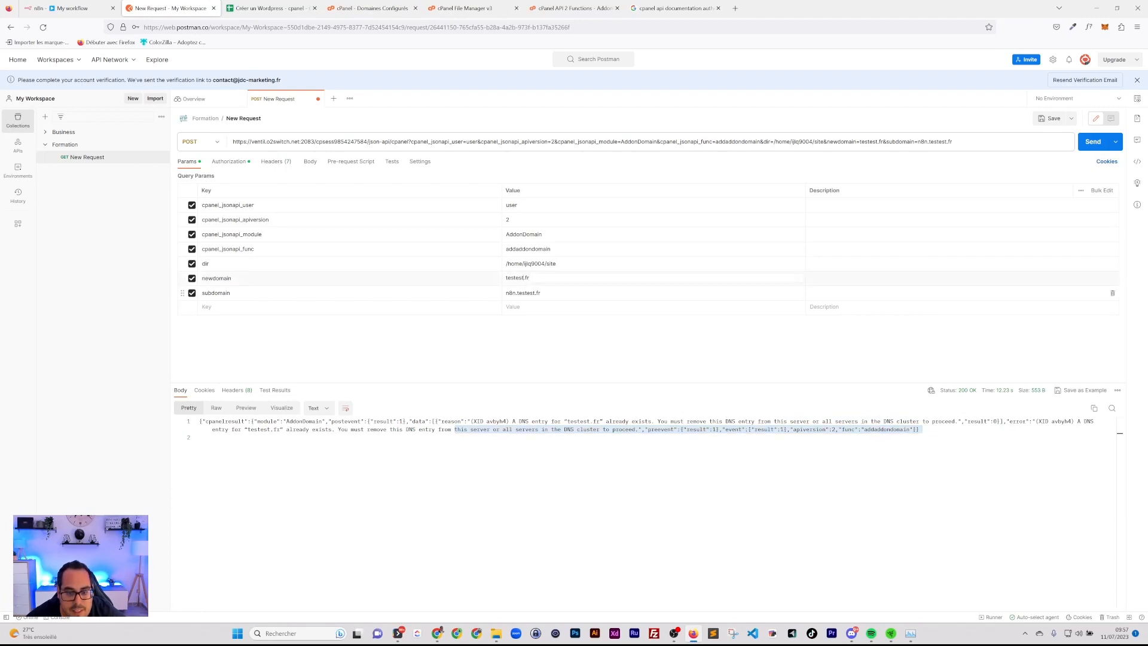
{"action": "key", "text": "Left"}
{"action": "key", "text": "Left"}
{"action": "key", "text": "Left"}
{"action": "type", "text": "n8n"}
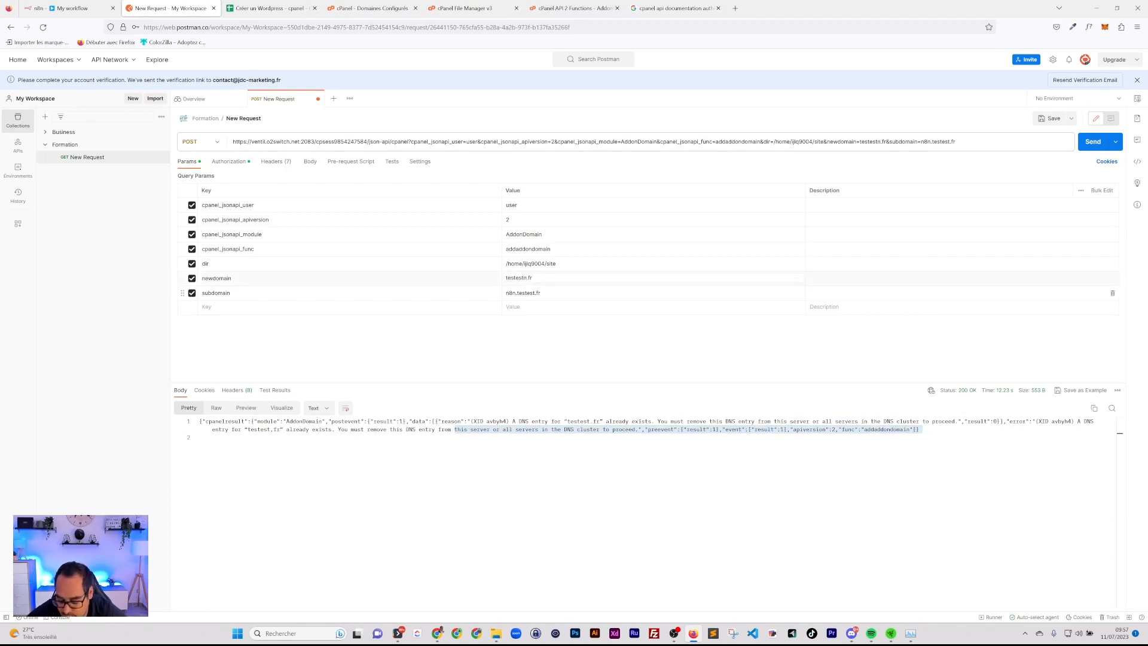
{"action": "left_click", "coordinate": [537, 293]}
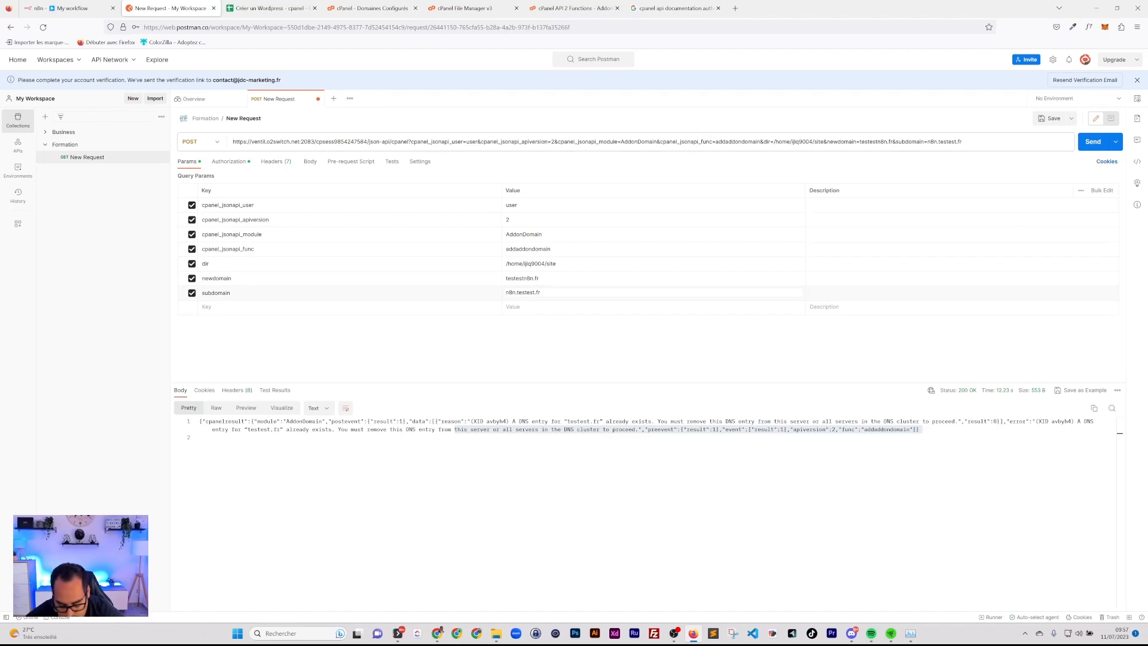
{"action": "left_click", "coordinate": [1093, 141]}
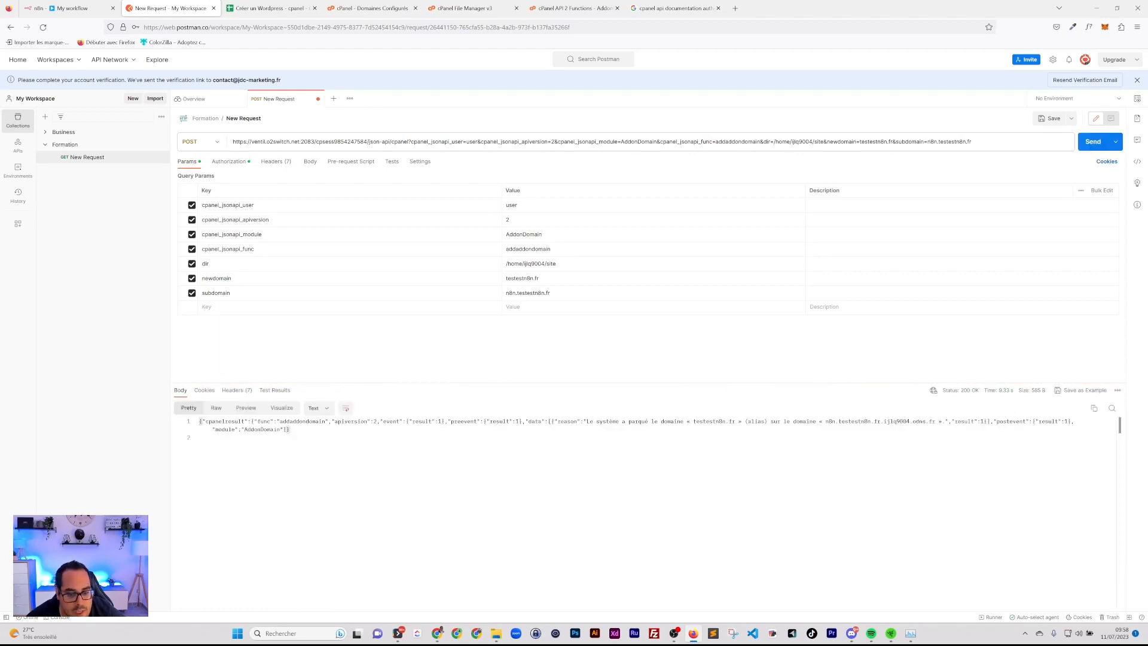
{"action": "left_click_drag", "start_coordinate": [589, 422], "coordinate": [736, 422]}
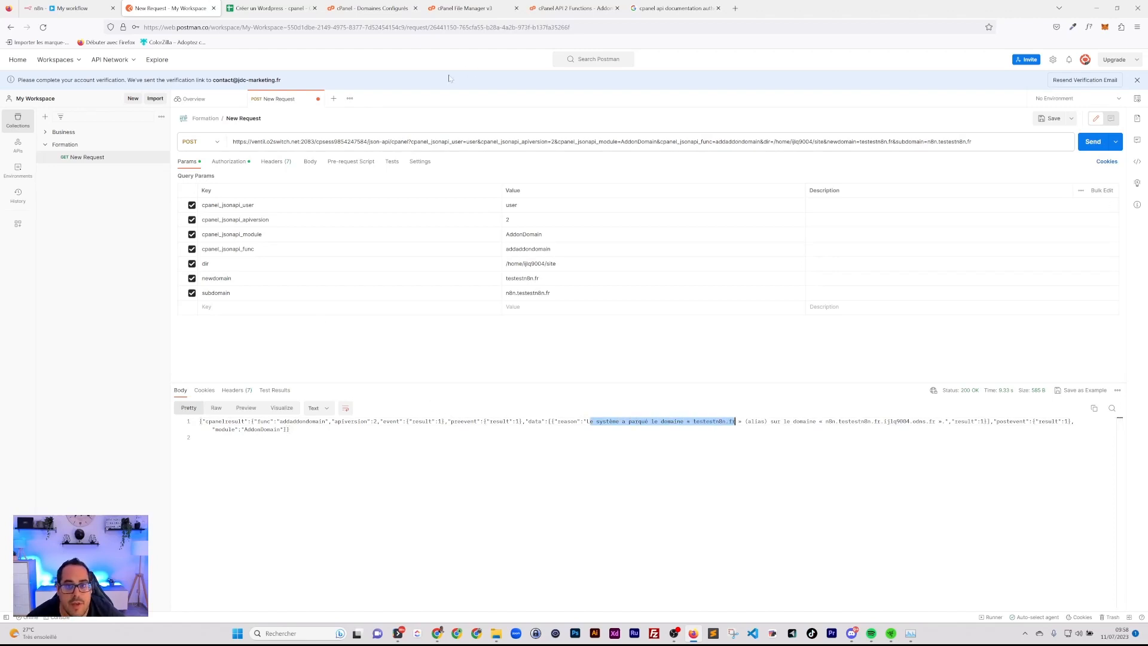
{"action": "left_click", "coordinate": [378, 8]}
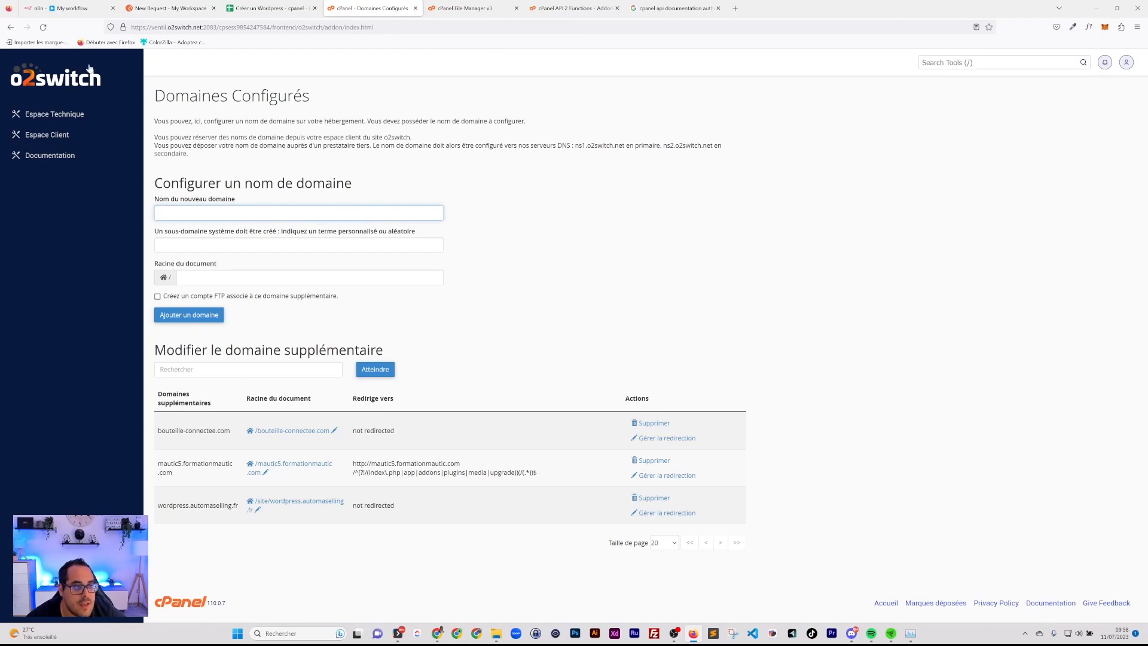
Find testestn8n.fr in the reloaded Domaines Configurés list, then inspect the site folder in the file manager
{"action": "left_click", "coordinate": [43, 27]}
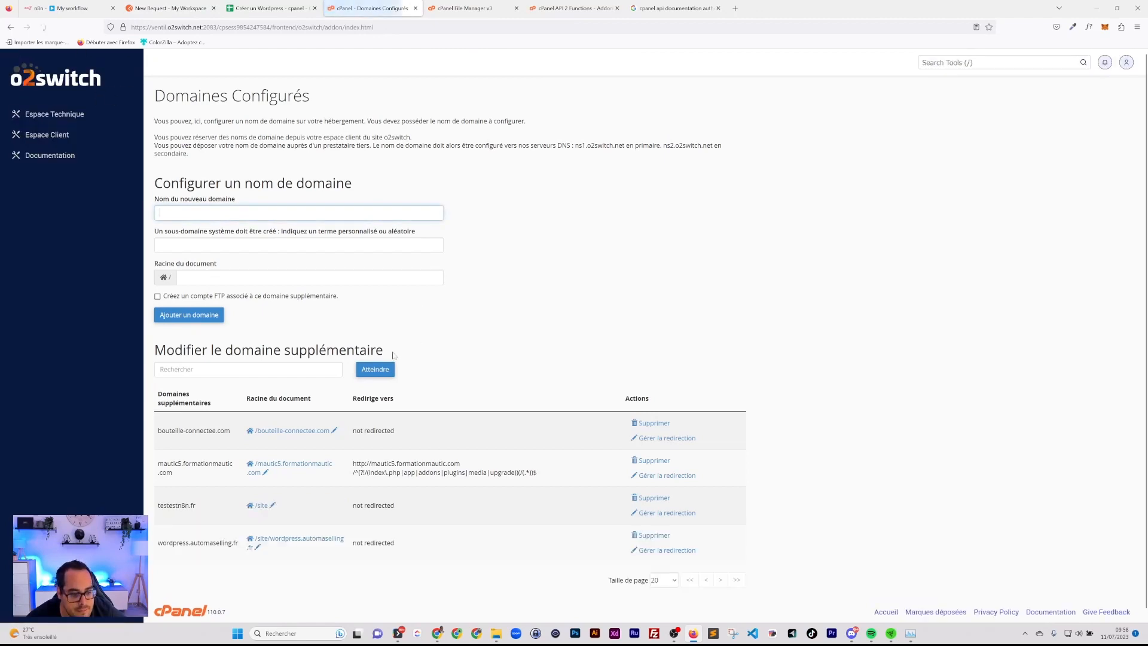
{"action": "left_click_drag", "start_coordinate": [200, 505], "coordinate": [159, 507]}
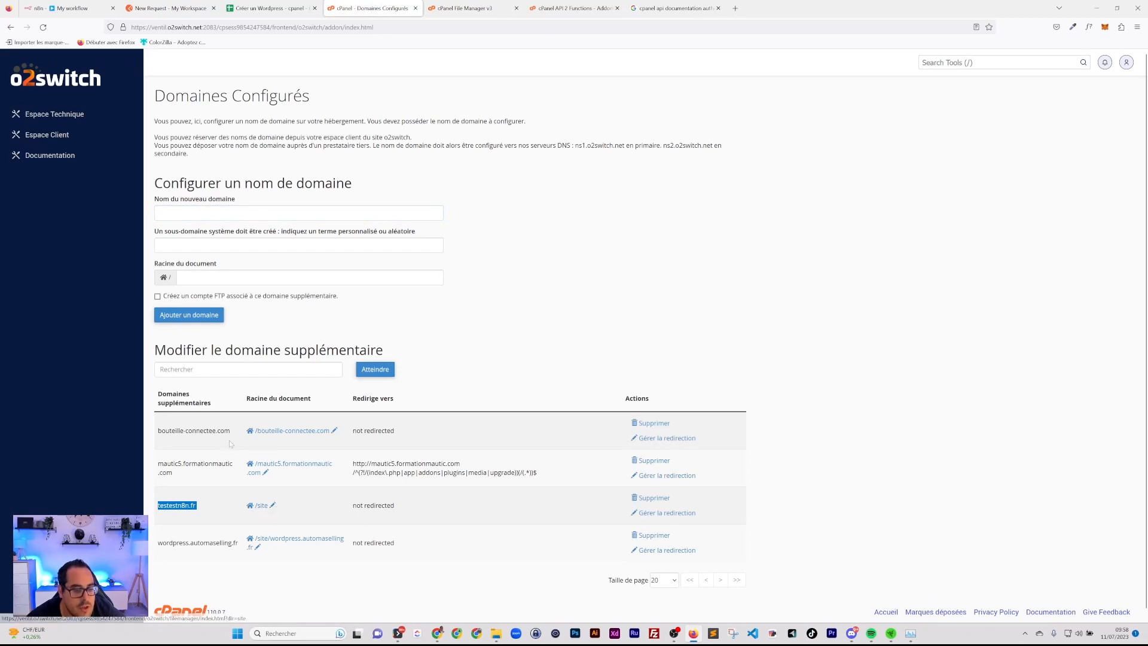
{"action": "left_click", "coordinate": [57, 115]}
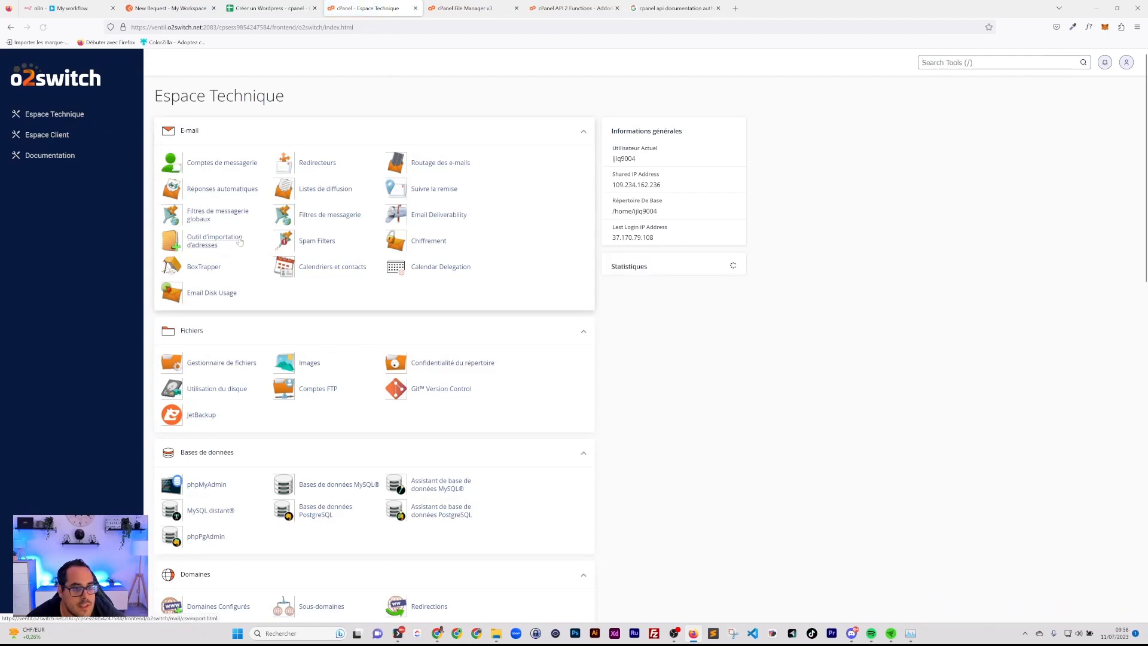
{"action": "left_click", "coordinate": [221, 363]}
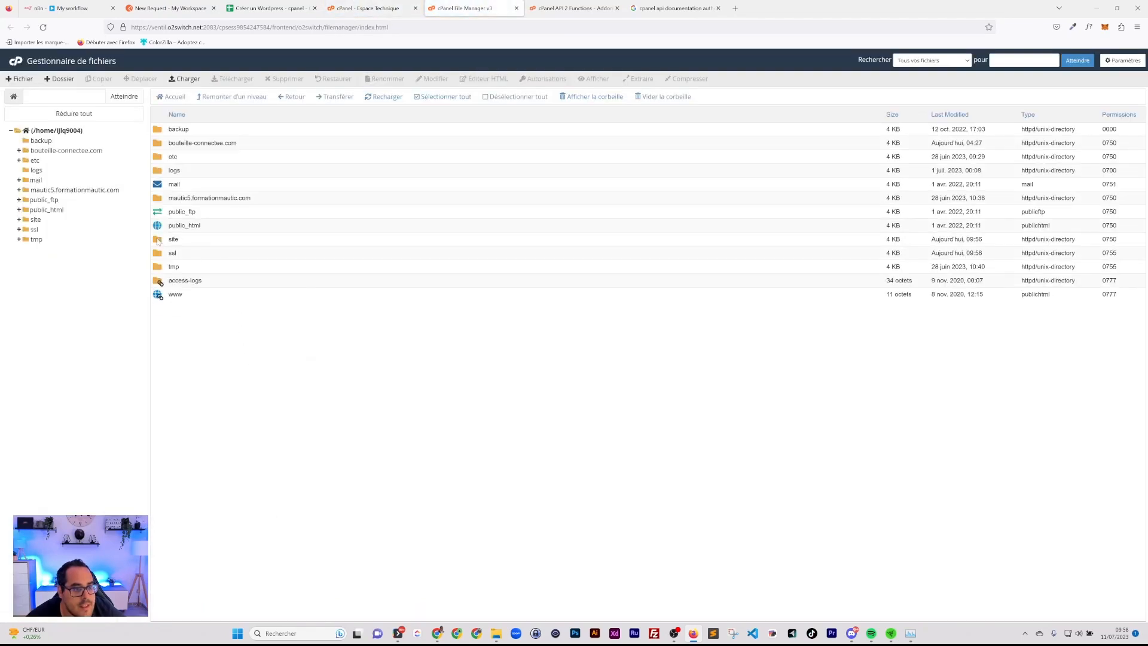
{"action": "double_click", "coordinate": [157, 240]}
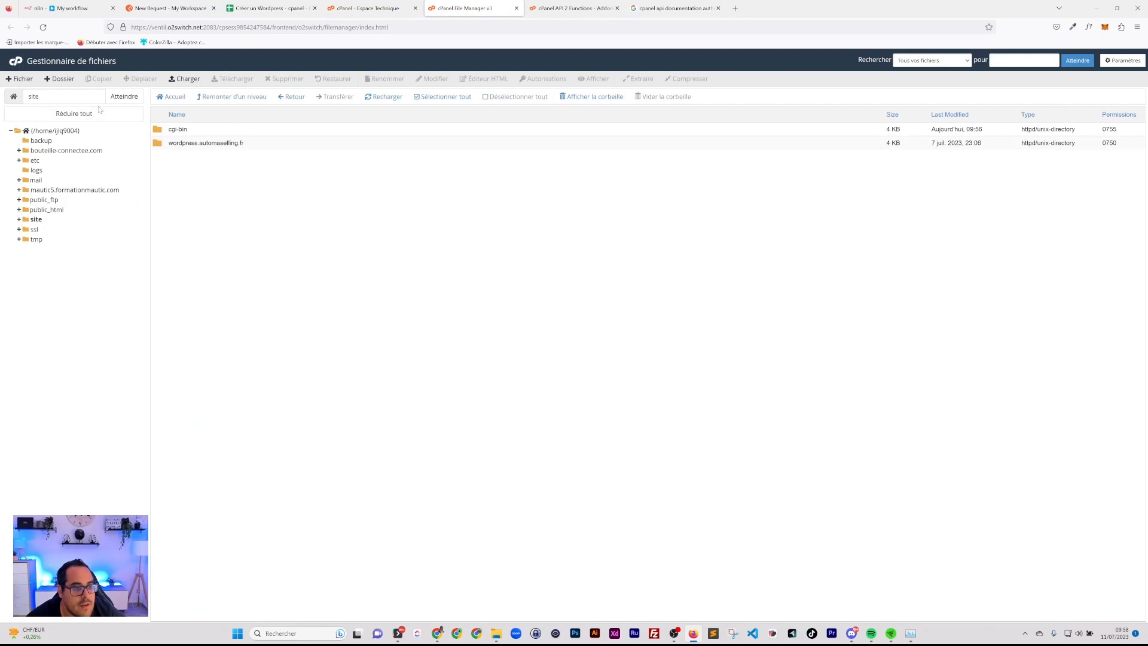
{"action": "left_click", "coordinate": [171, 97]}
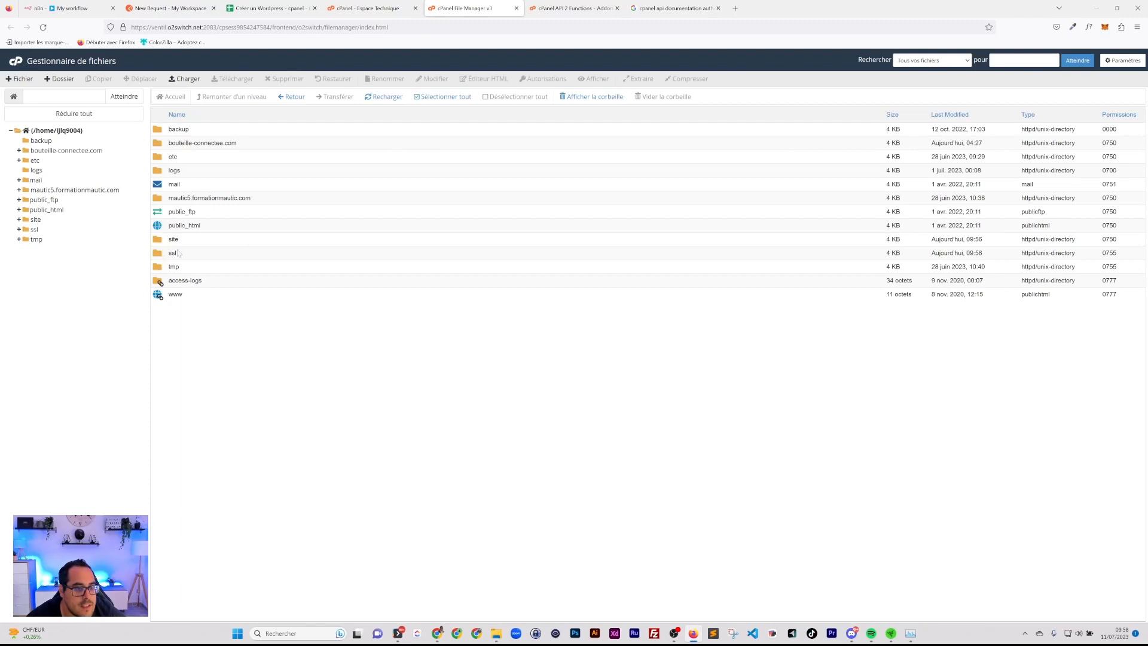
{"action": "left_click", "coordinate": [367, 8]}
Change the dir parameter to end with /site/testestn8nv2.fr
{"action": "left_click", "coordinate": [151, 8]}
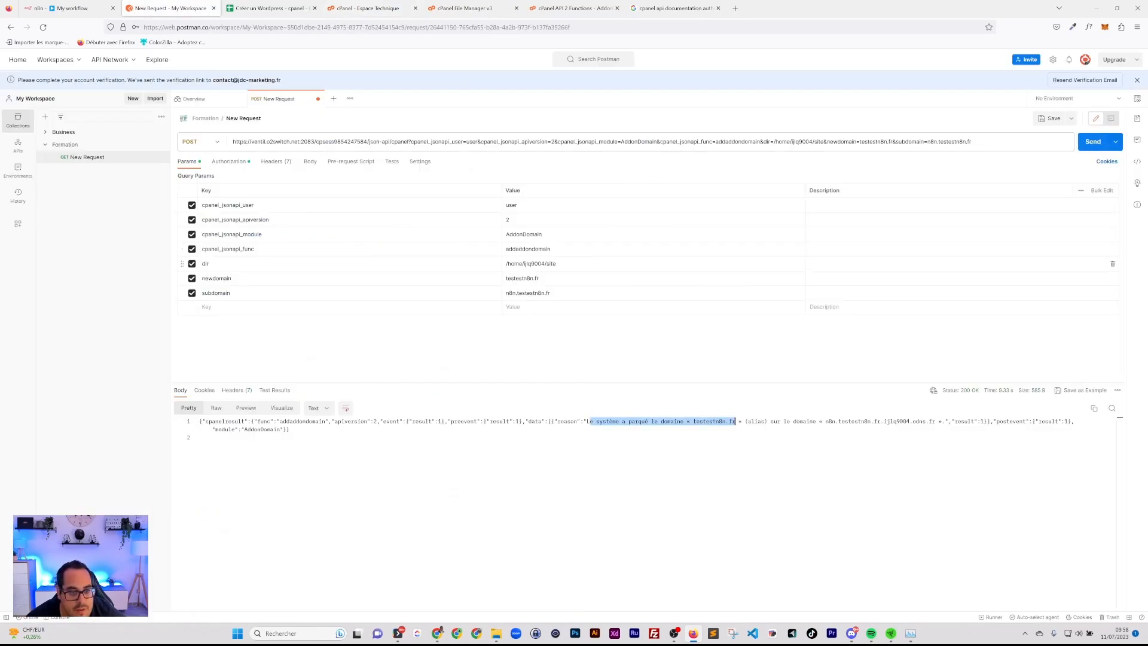
{"action": "left_click", "coordinate": [556, 263]}
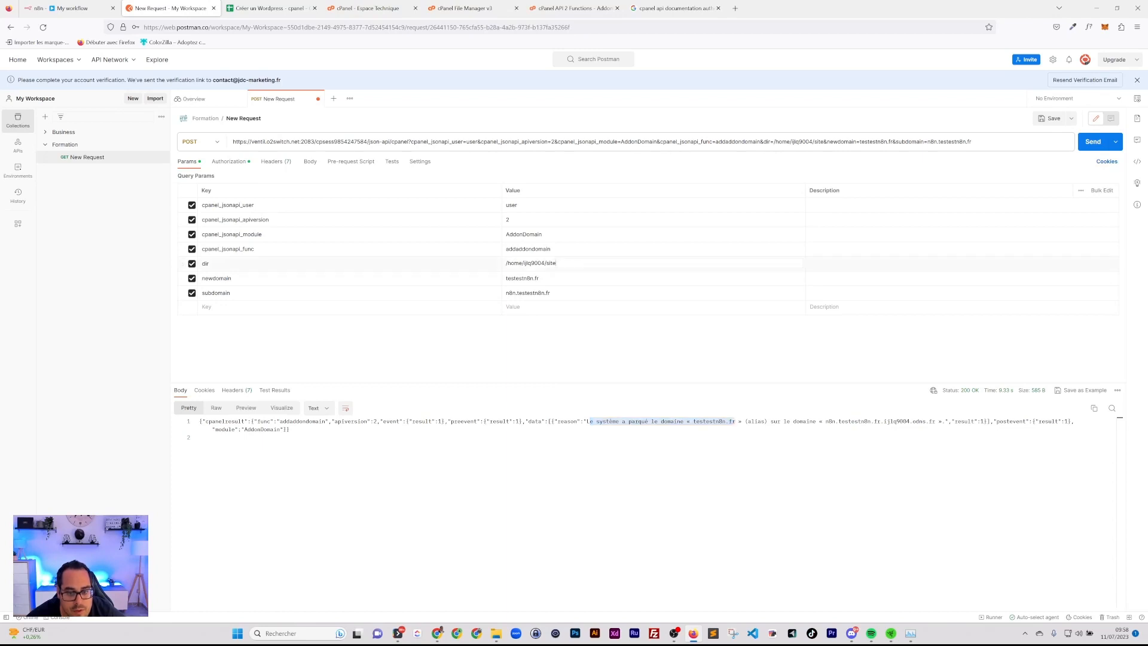
{"action": "type", "text": "/"}
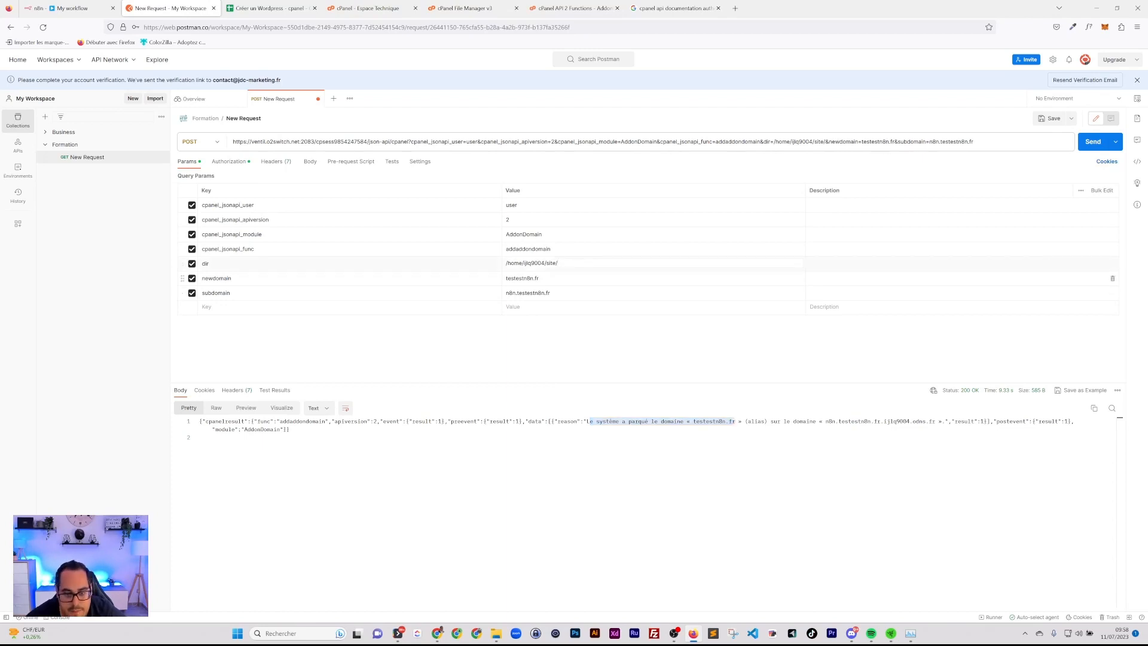
{"action": "double_click", "coordinate": [521, 278]}
{"action": "key", "text": "ctrl+c"}
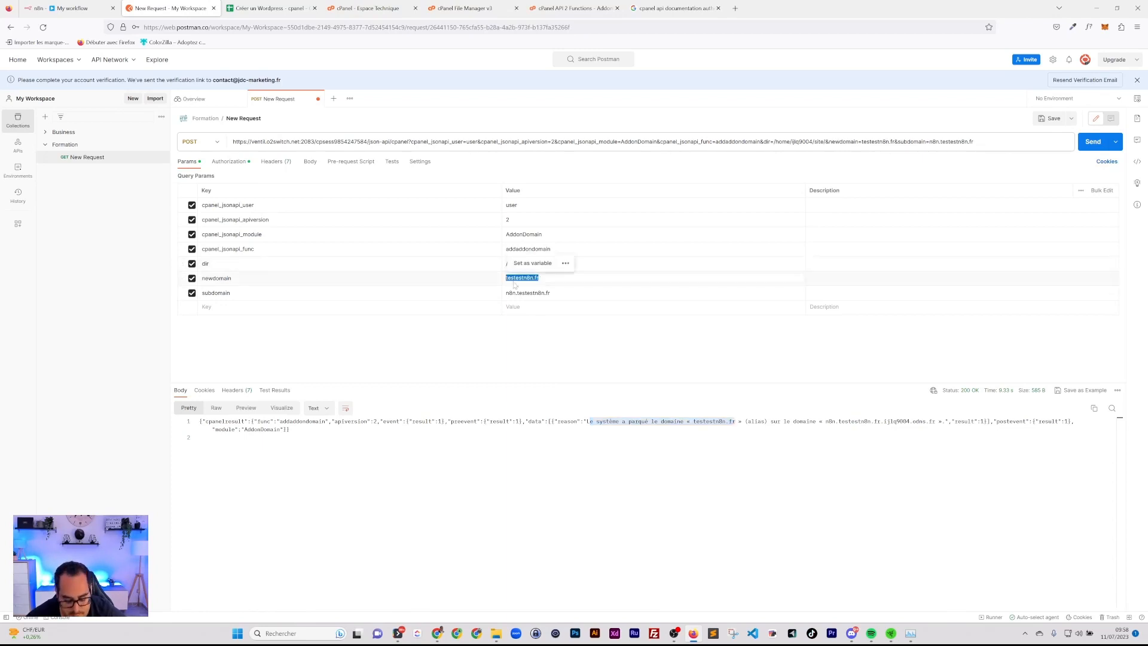
{"action": "left_click", "coordinate": [589, 263]}
{"action": "key", "text": "ctrl+v"}
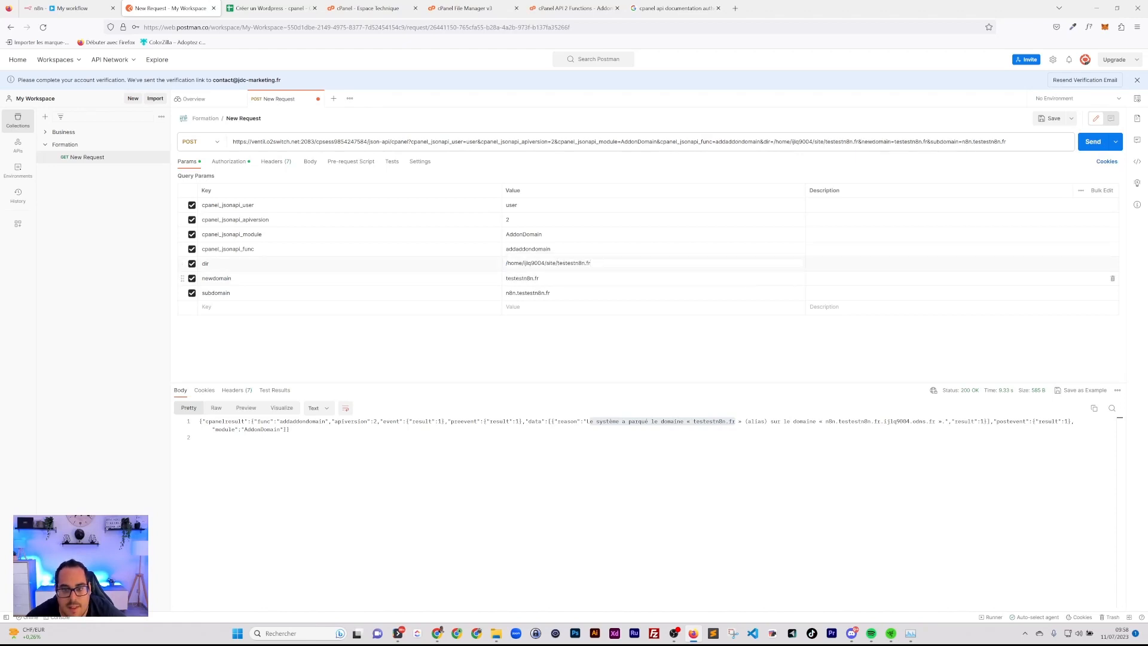
{"action": "left_click", "coordinate": [200, 437]}
{"action": "left_click", "coordinate": [591, 263]}
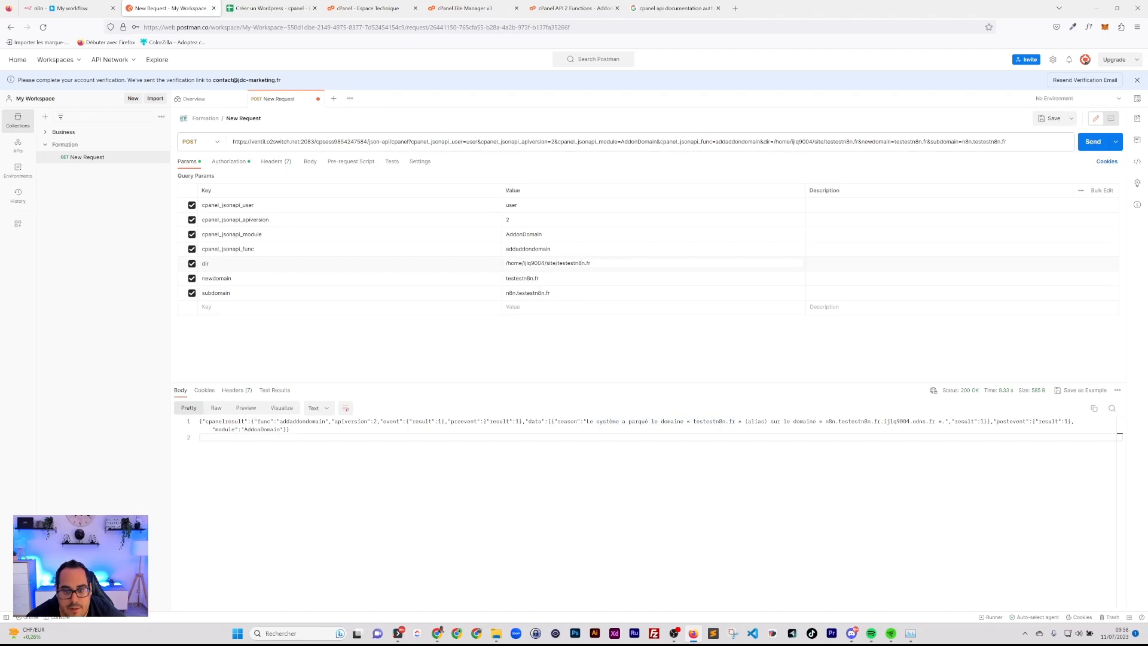
{"action": "key", "text": "Left"}
{"action": "key", "text": "Left"}
{"action": "key", "text": "Left"}
{"action": "type", "text": "v2"}
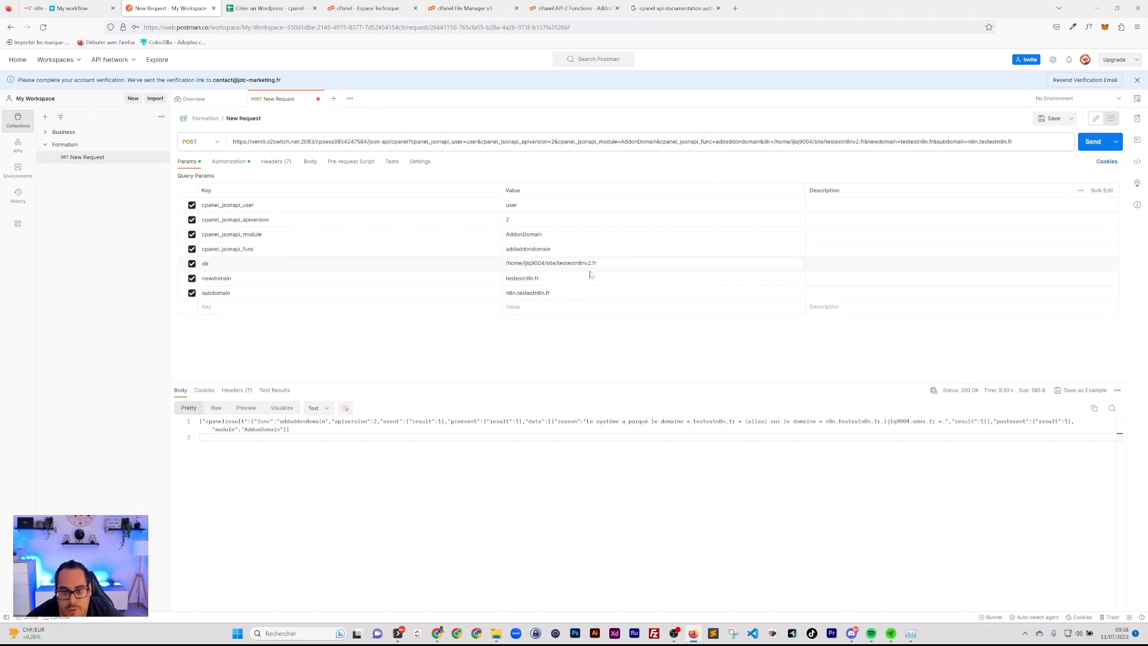
Set newdomain to testestn8nv2.fr and subdomain to n8n.testestn8nv2.fr, then send the request
{"action": "left_click", "coordinate": [539, 278]}
{"action": "key", "text": "Left"}
{"action": "key", "text": "Left"}
{"action": "key", "text": "Left"}
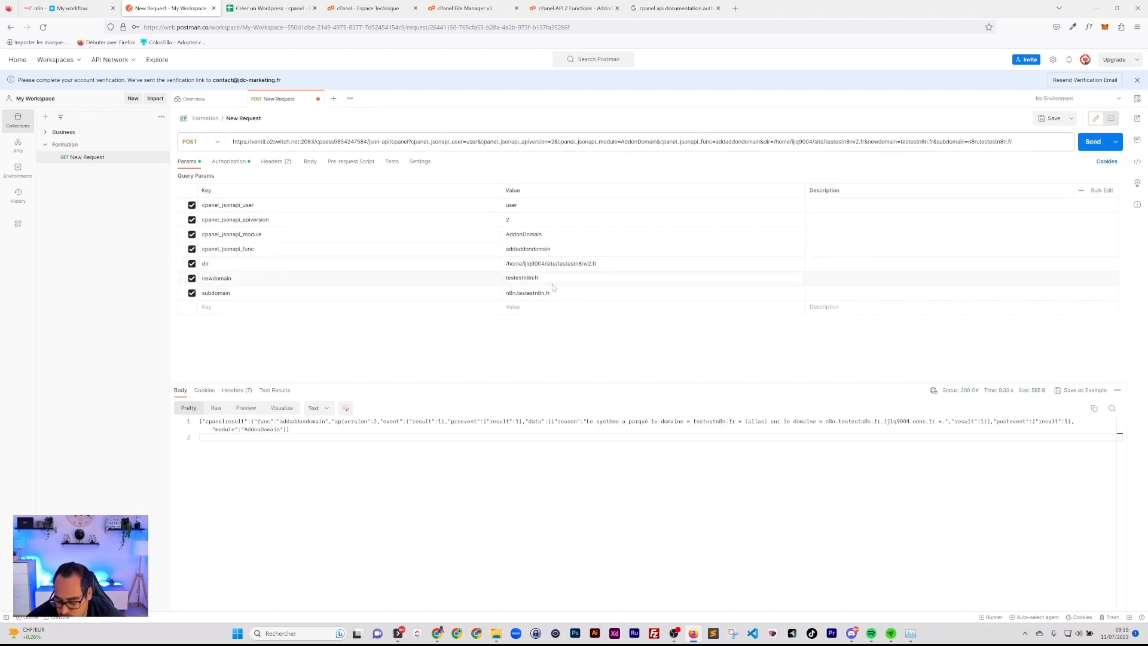
{"action": "type", "text": "v2"}
{"action": "left_click", "coordinate": [548, 293]}
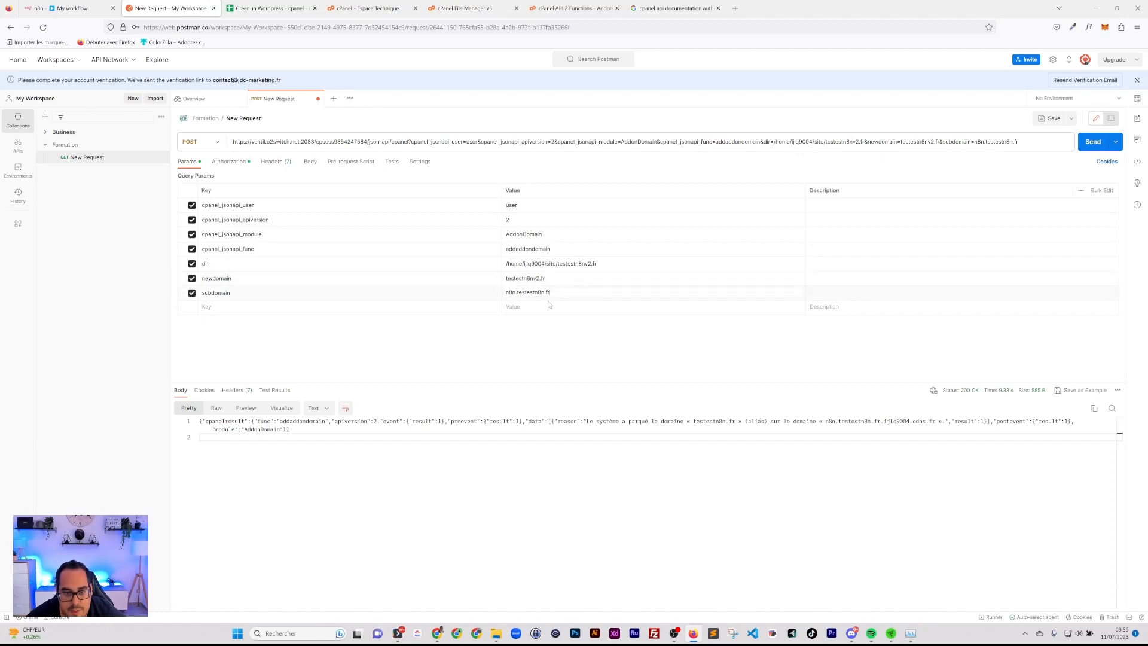
{"action": "key", "text": "Left"}
{"action": "key", "text": "Left"}
{"action": "key", "text": "Left"}
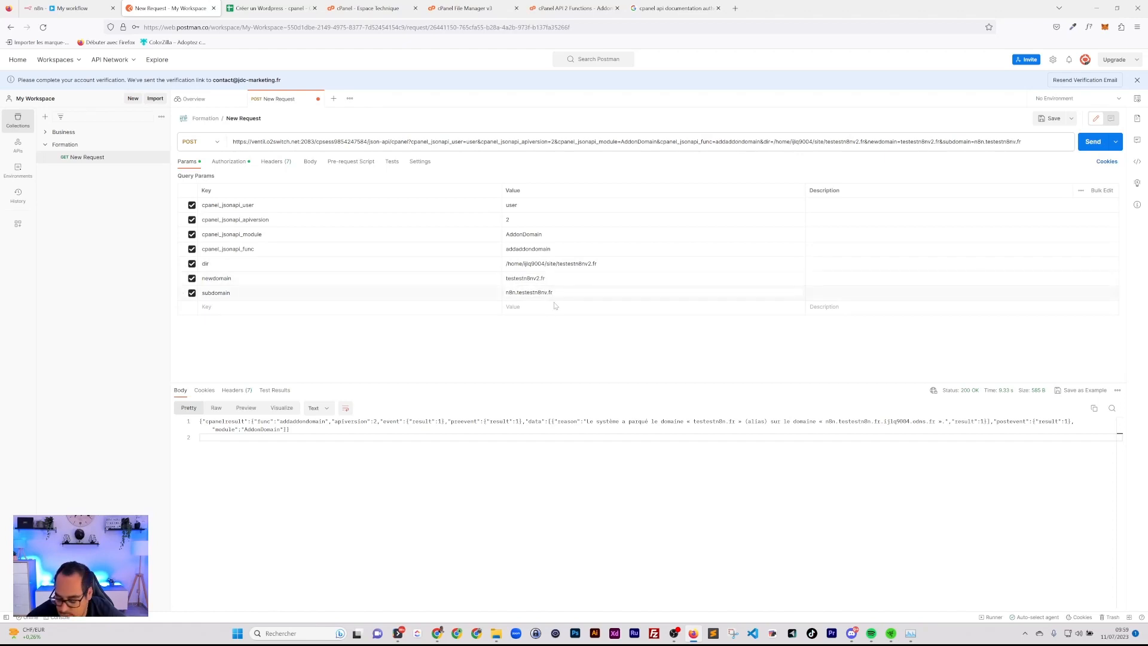
{"action": "type", "text": "v2"}
{"action": "left_click", "coordinate": [1093, 144]}
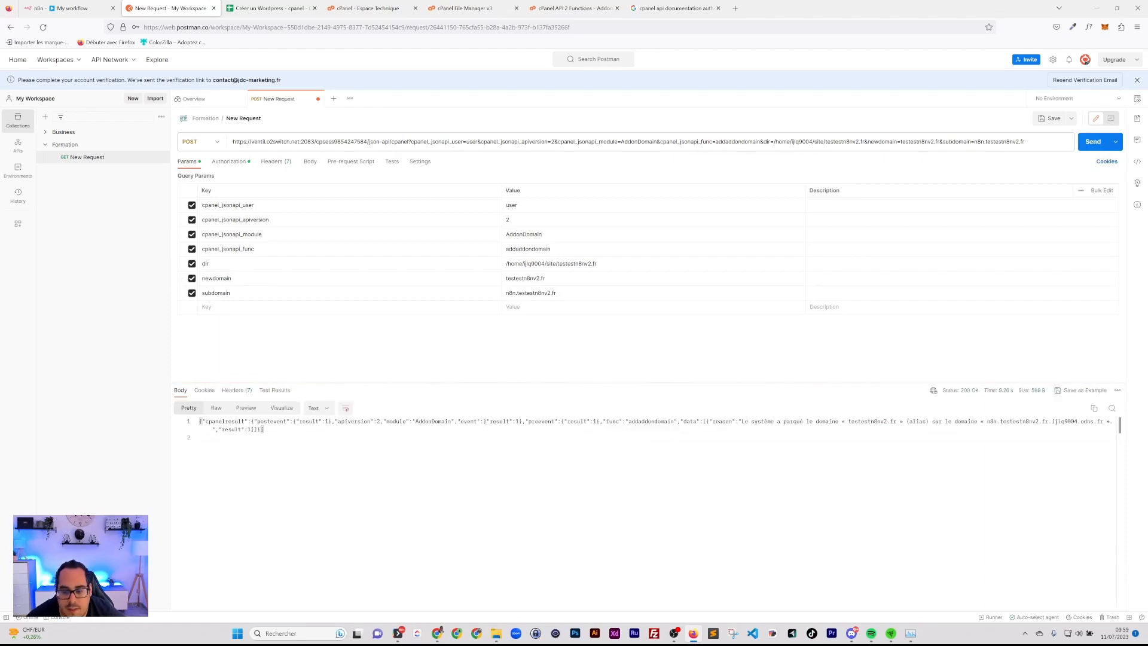
Check that Domaines Configurés lists testestn8nv2.fr rooted at /site/testestn8nv2.fr
{"action": "left_click", "coordinate": [365, 8]}
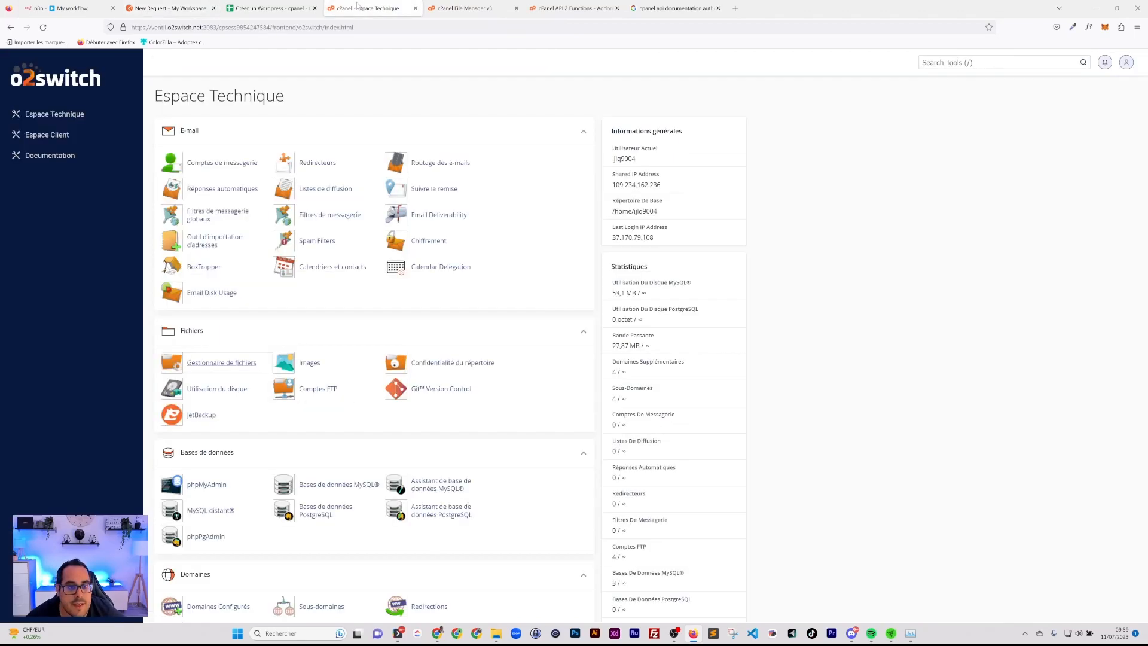
{"action": "scroll", "coordinate": [222, 497], "scroll_direction": "down", "scroll_amount": 3}
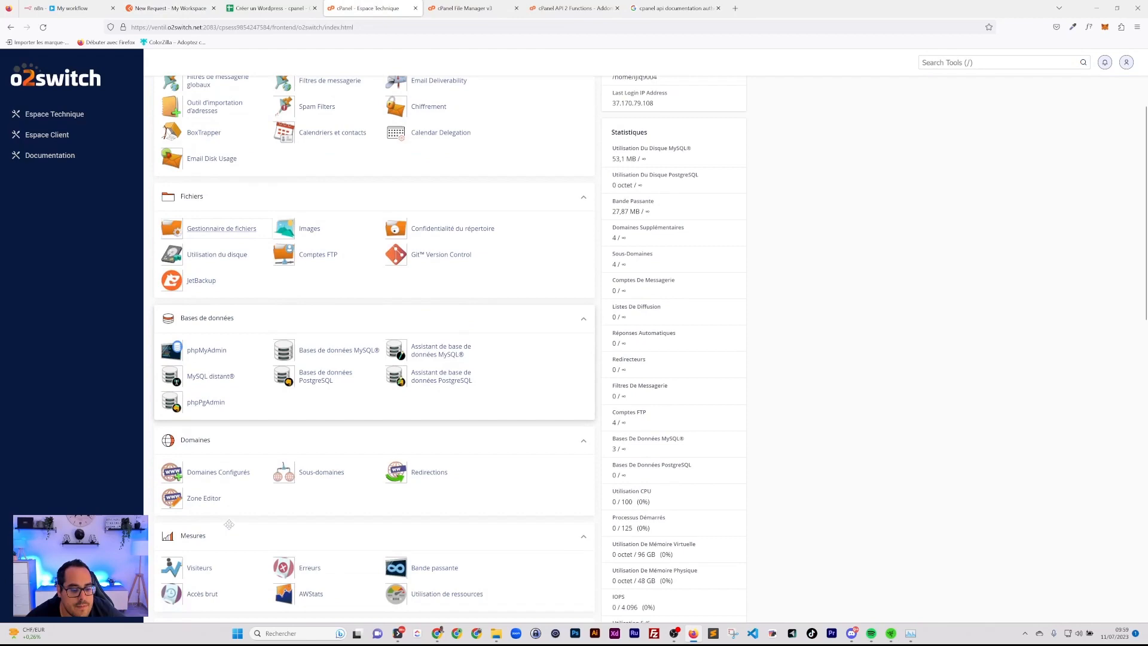
{"action": "left_click", "coordinate": [219, 469]}
{"action": "scroll", "coordinate": [283, 508], "scroll_direction": "down", "scroll_amount": 2}
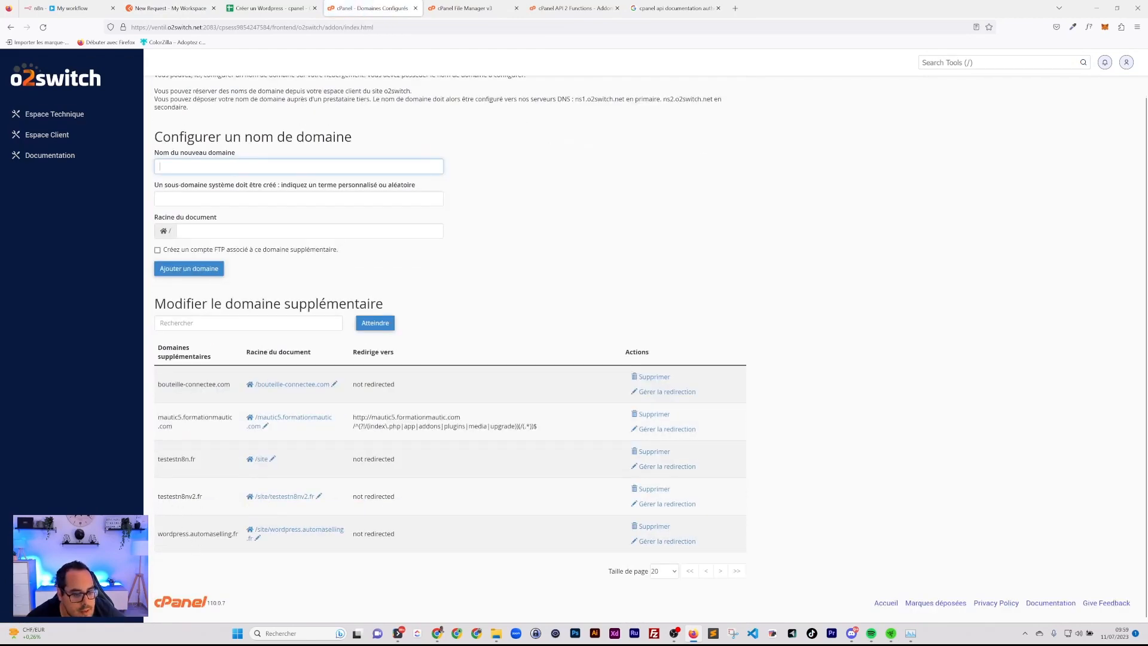
{"action": "left_click_drag", "start_coordinate": [156, 496], "coordinate": [206, 498]}
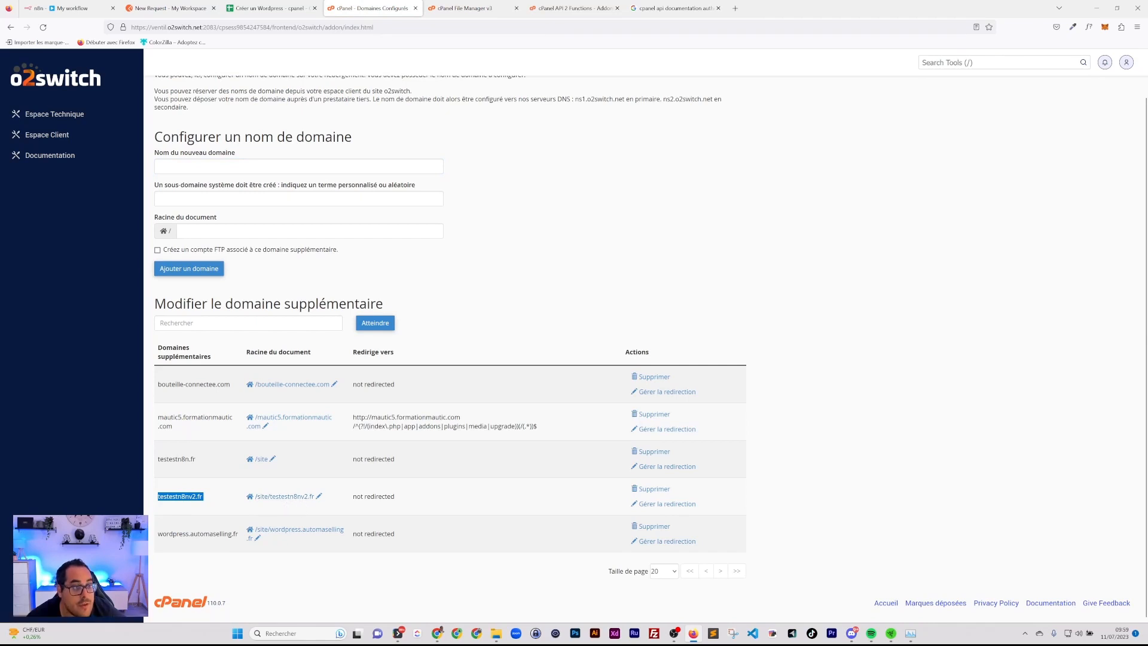
Browse the file manager to site/testestn8nv2.fr, which holds cgi-bin, then return to n8n
{"action": "left_click", "coordinate": [69, 118]}
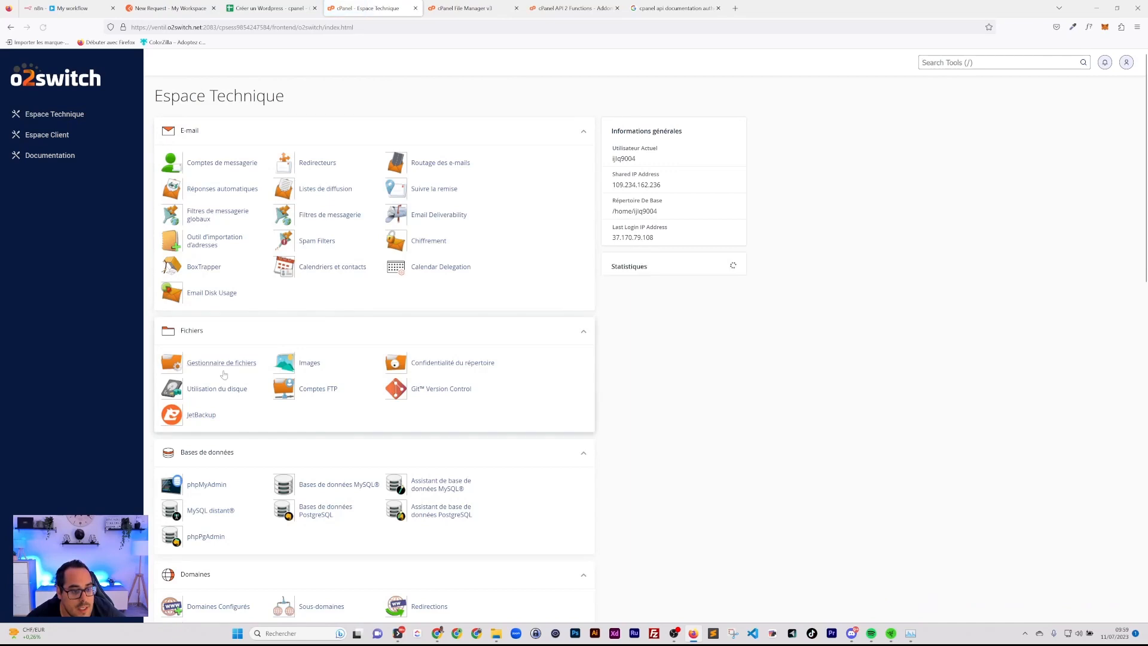
{"action": "left_click", "coordinate": [222, 364]}
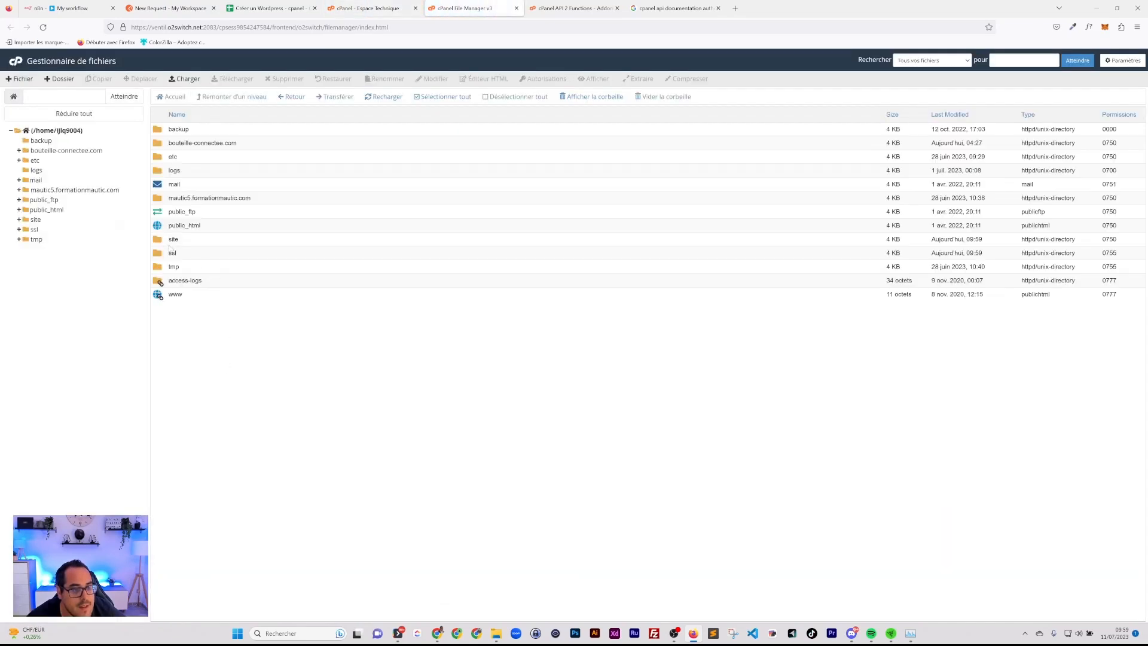
{"action": "double_click", "coordinate": [173, 240]}
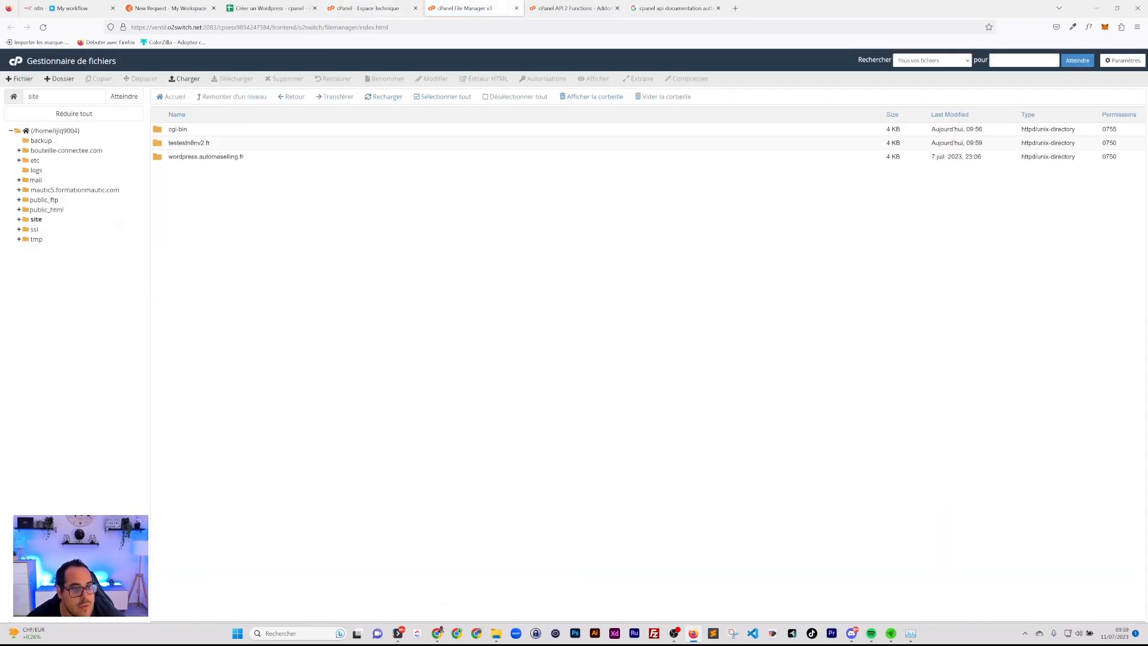
{"action": "double_click", "coordinate": [154, 146]}
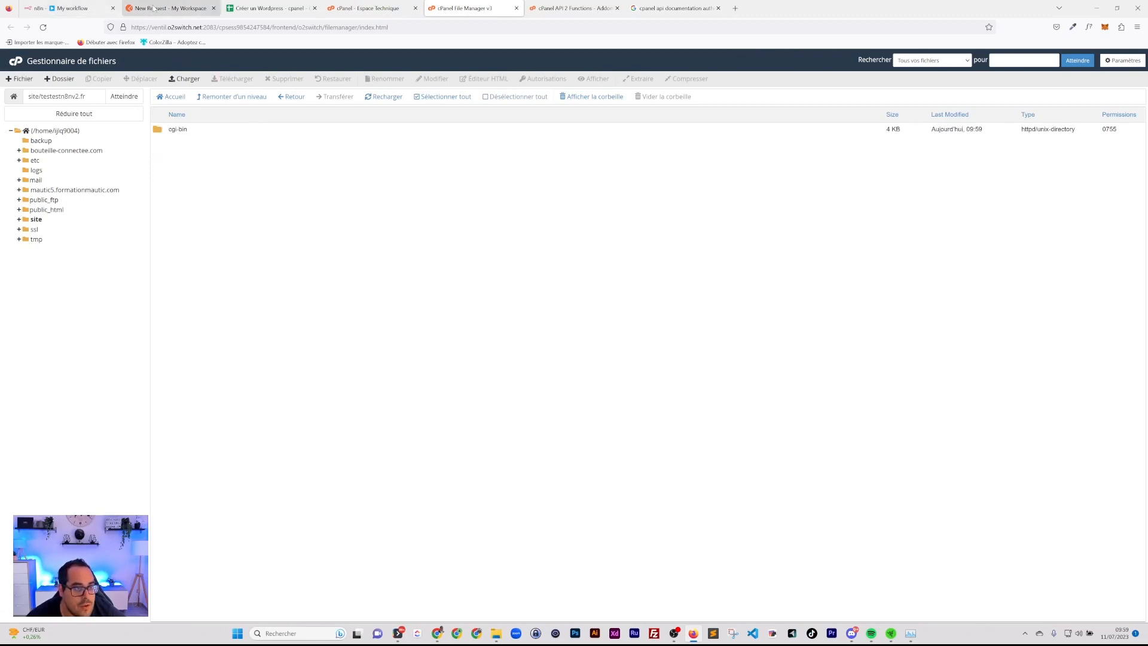
{"action": "left_click", "coordinate": [67, 9]}
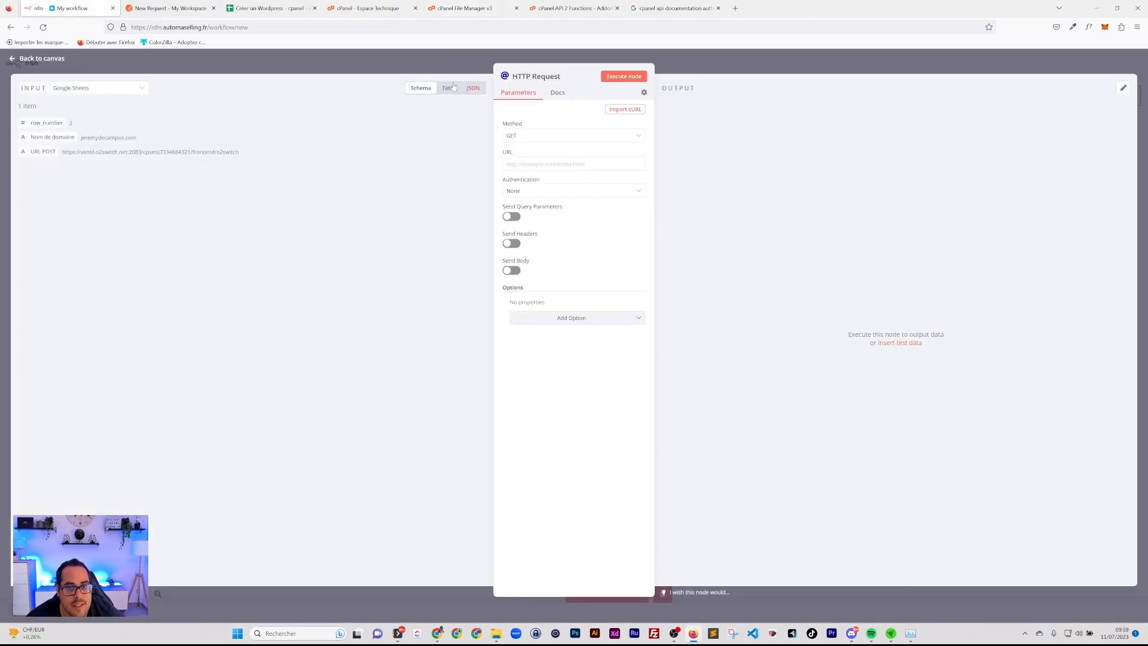
Switch the HTTP Request node's method to POST and show the o2switch cPanel Espace Technique page
{"action": "left_click", "coordinate": [452, 58]}
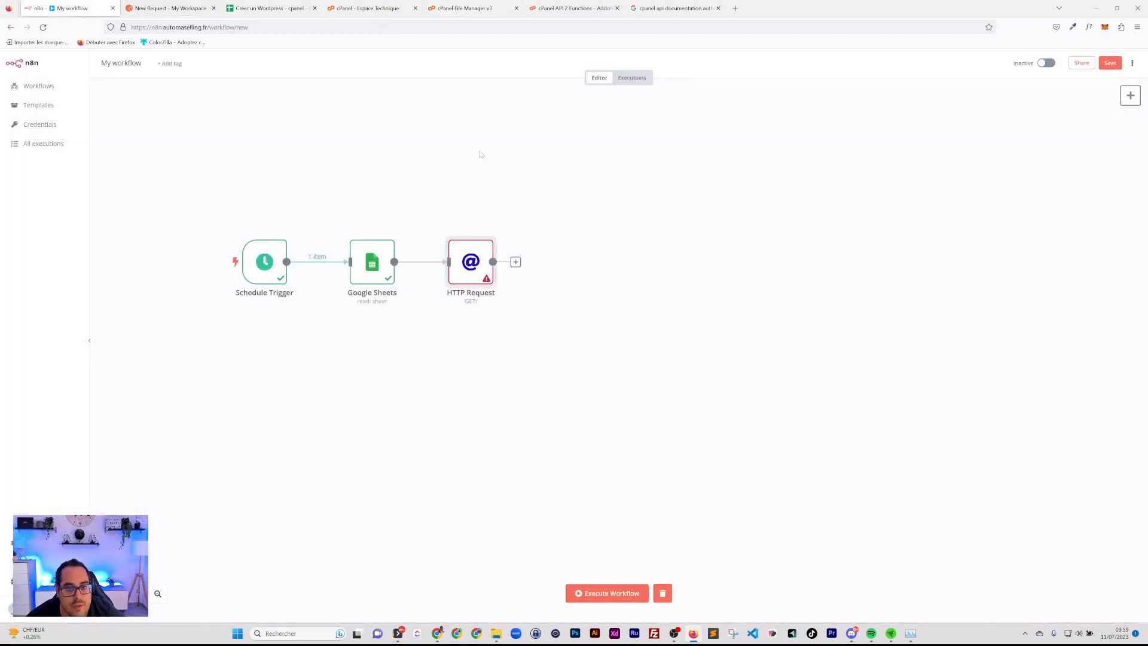
{"action": "double_click", "coordinate": [472, 268]}
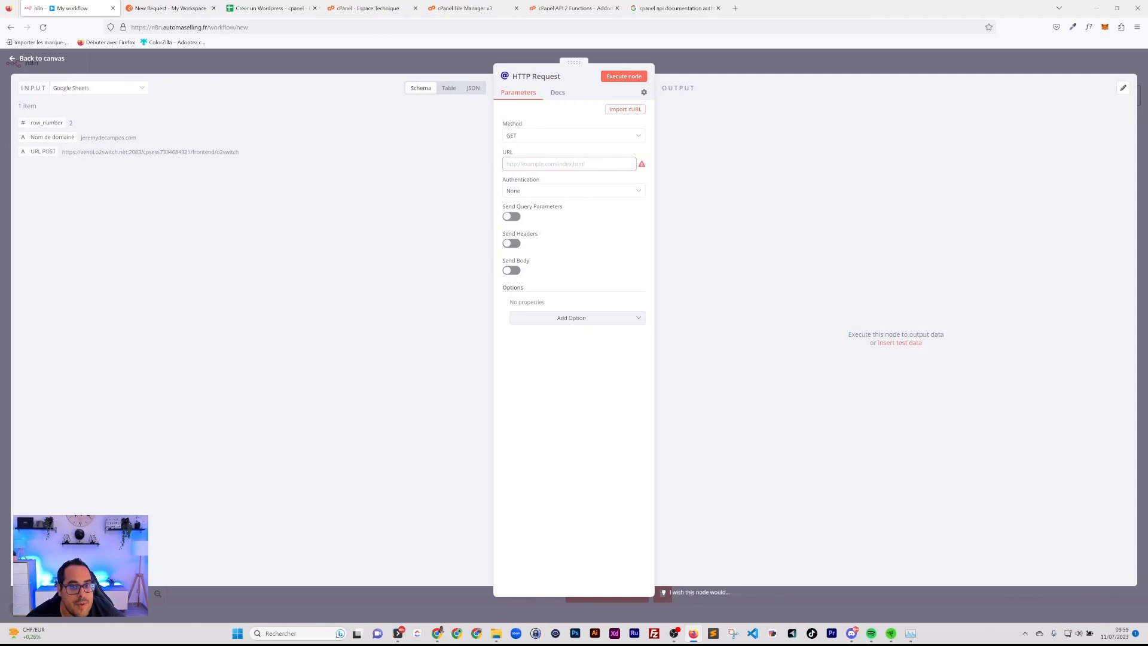
{"action": "left_click", "coordinate": [519, 136]}
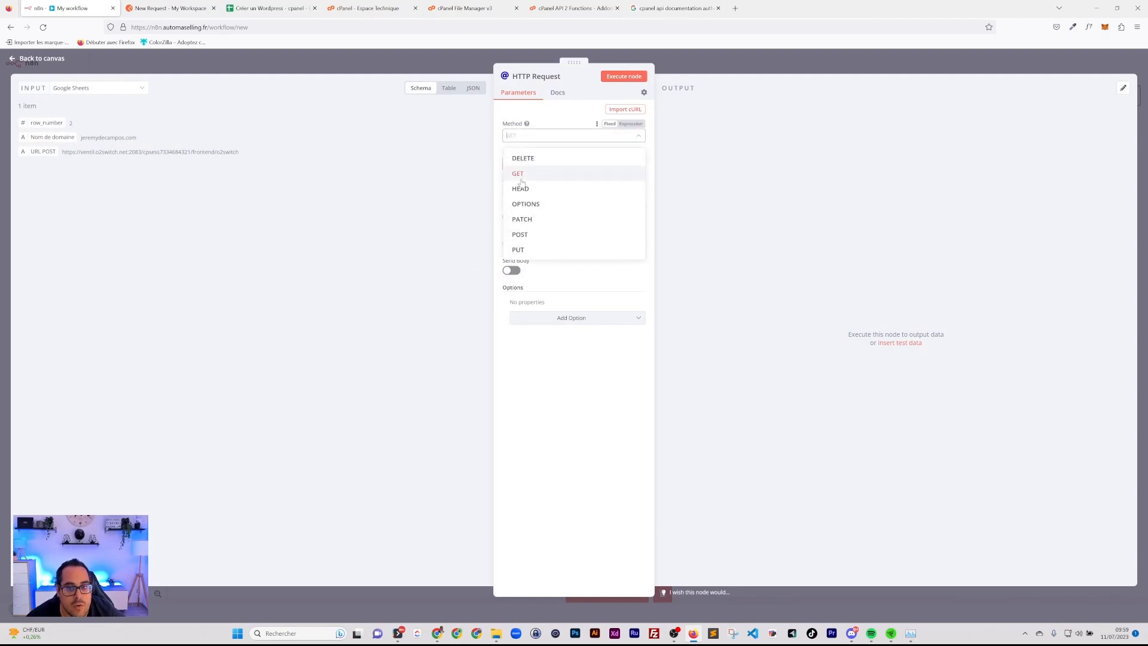
{"action": "left_click", "coordinate": [519, 234]}
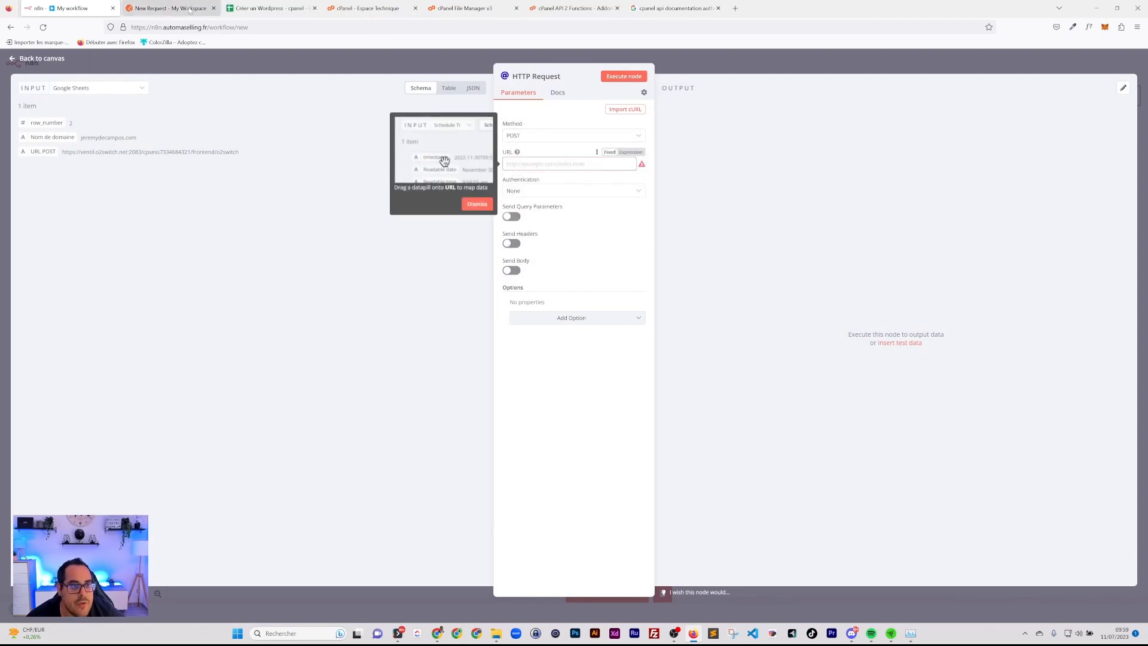
{"action": "left_click", "coordinate": [368, 8]}
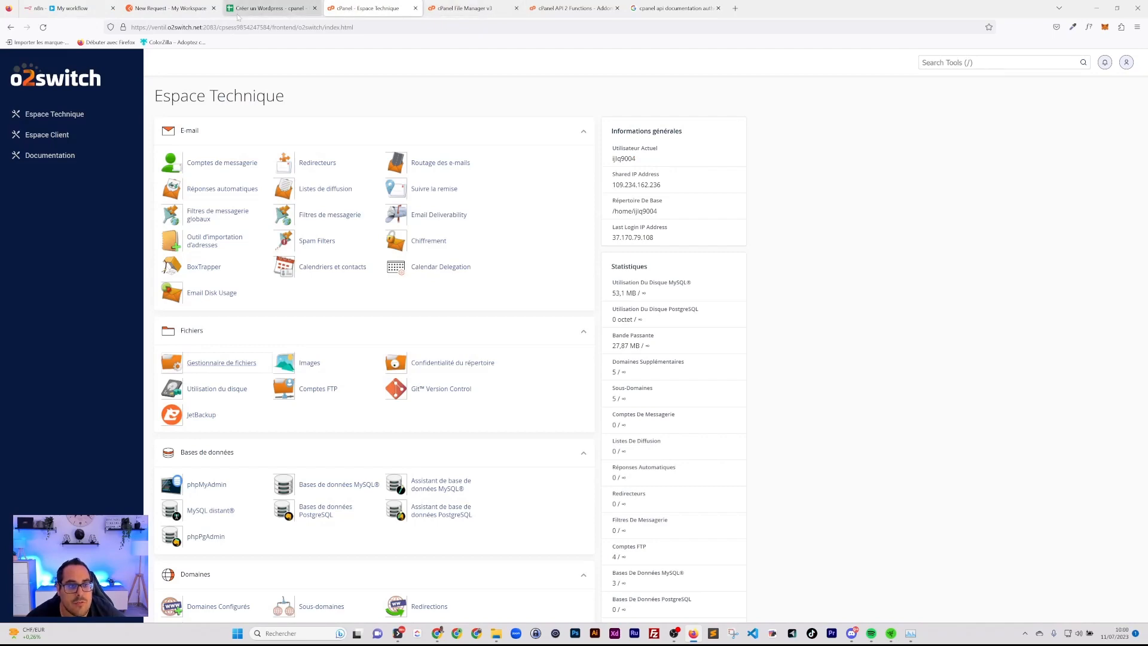
Select the server request URL up to json-api/cpanel in Postman
{"action": "left_click", "coordinate": [279, 10]}
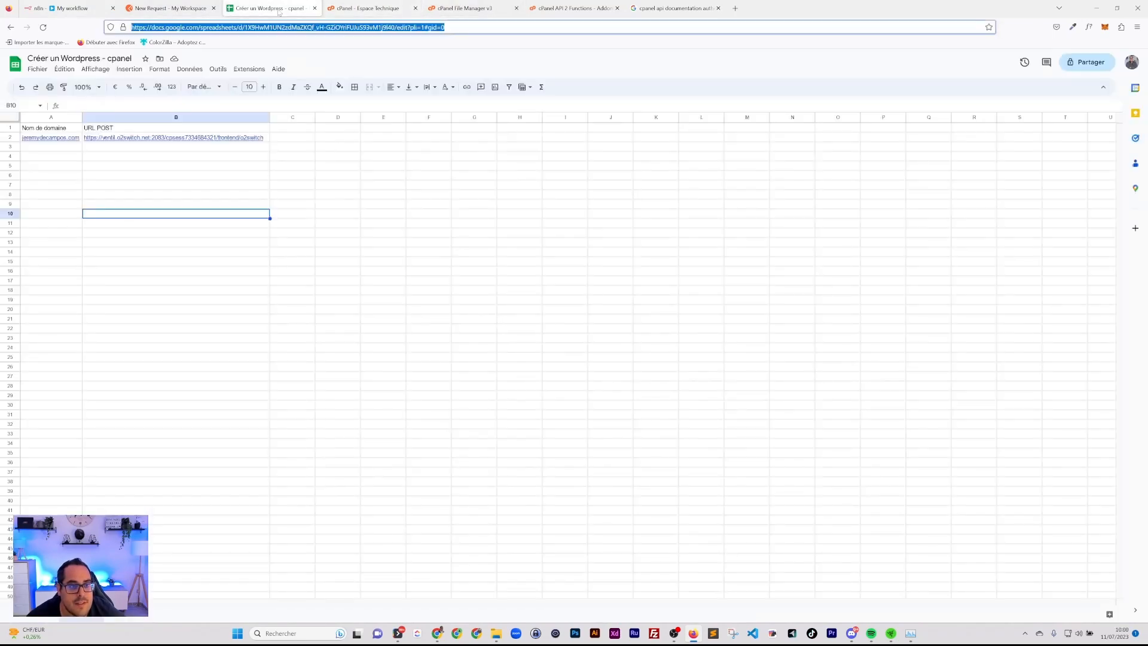
{"action": "left_click", "coordinate": [368, 9]}
{"action": "left_click", "coordinate": [269, 8]}
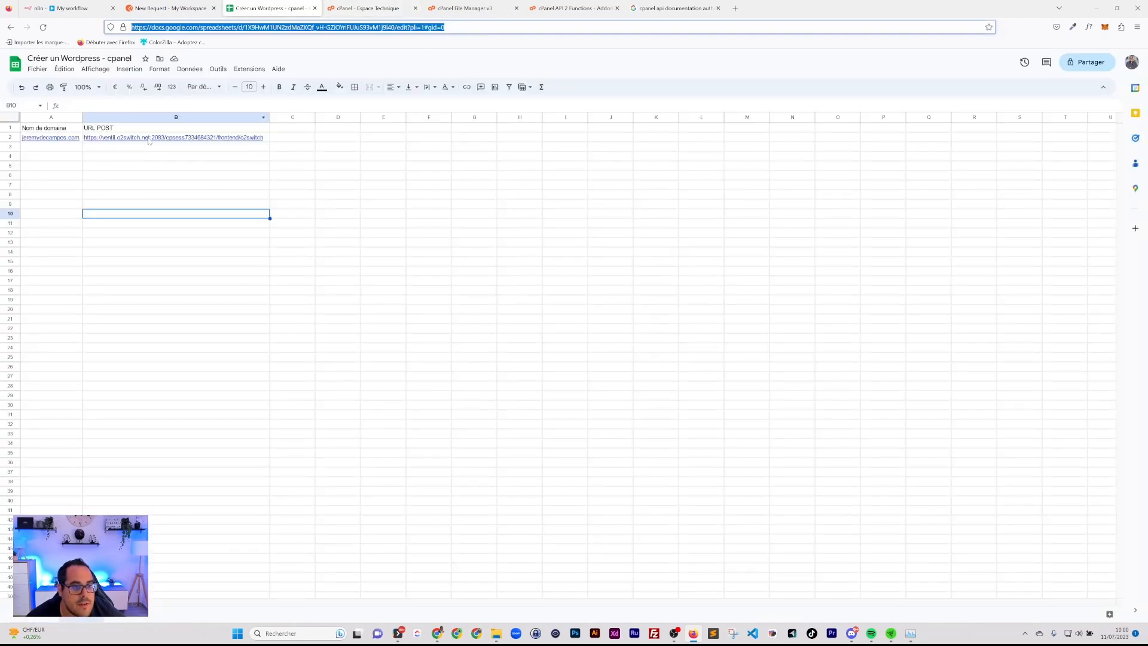
{"action": "left_click", "coordinate": [469, 10]}
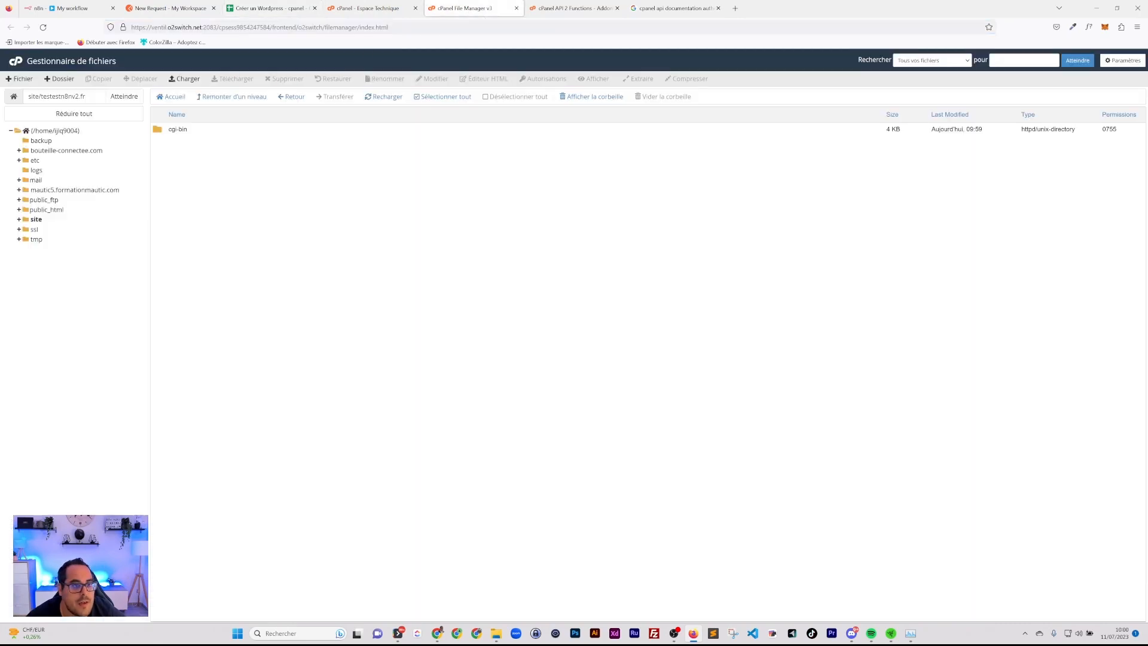
{"action": "left_click_drag", "start_coordinate": [271, 27], "coordinate": [129, 27]}
{"action": "left_click", "coordinate": [171, 9]}
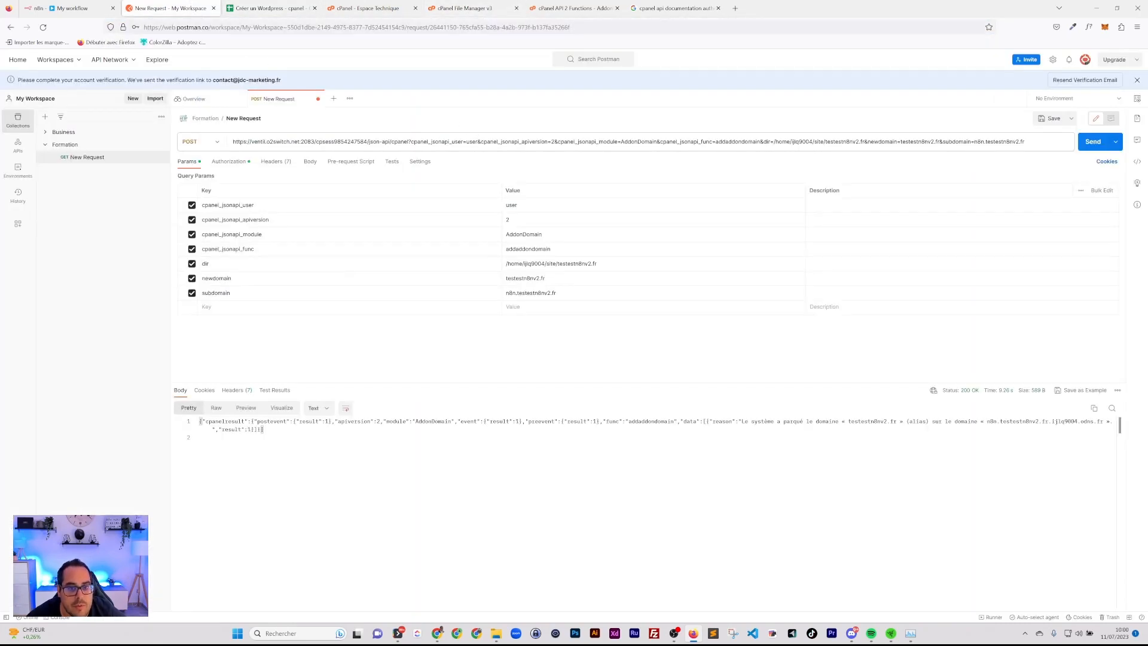
{"action": "left_click_drag", "start_coordinate": [1025, 142], "coordinate": [307, 142]}
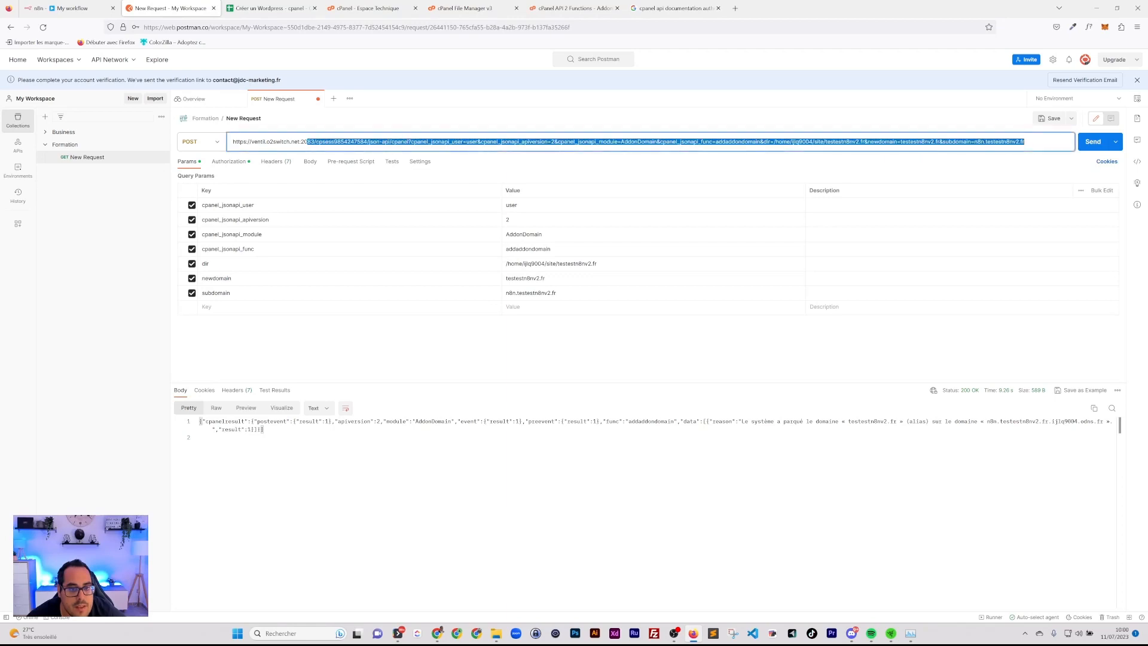
{"action": "left_click", "coordinate": [312, 142]}
{"action": "left_click_drag", "start_coordinate": [409, 142], "coordinate": [232, 142]}
{"action": "key", "text": "ctrl+c"}
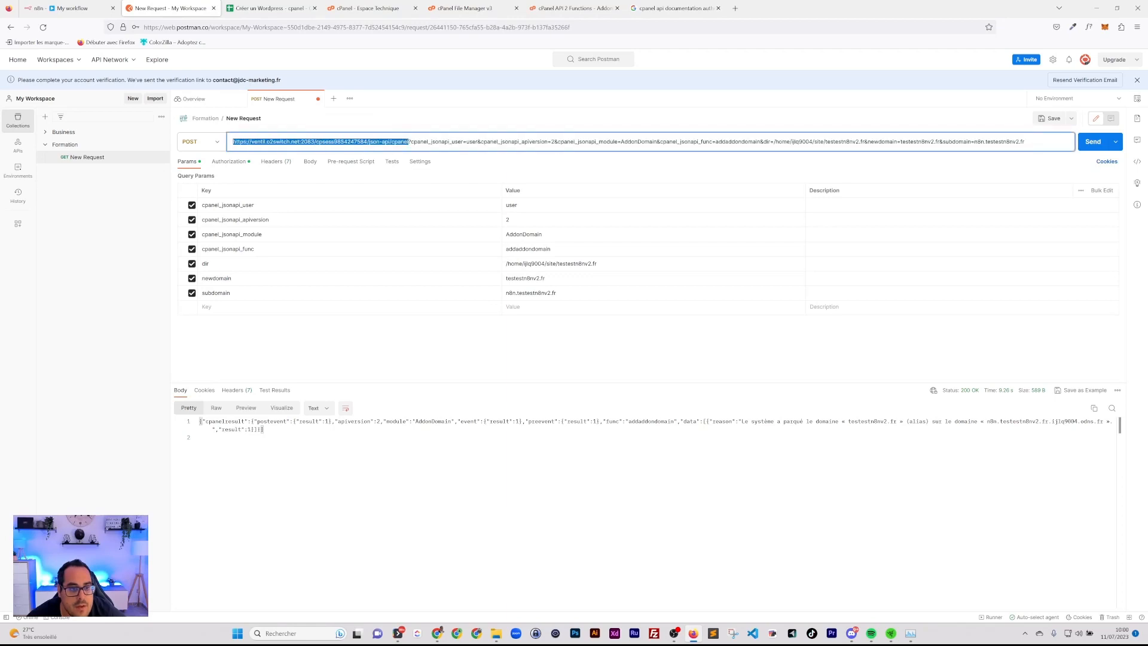
Paste the json-api/cpanel address into cell B2, the URL POST value
{"action": "left_click", "coordinate": [245, 12]}
{"action": "left_click", "coordinate": [190, 139]}
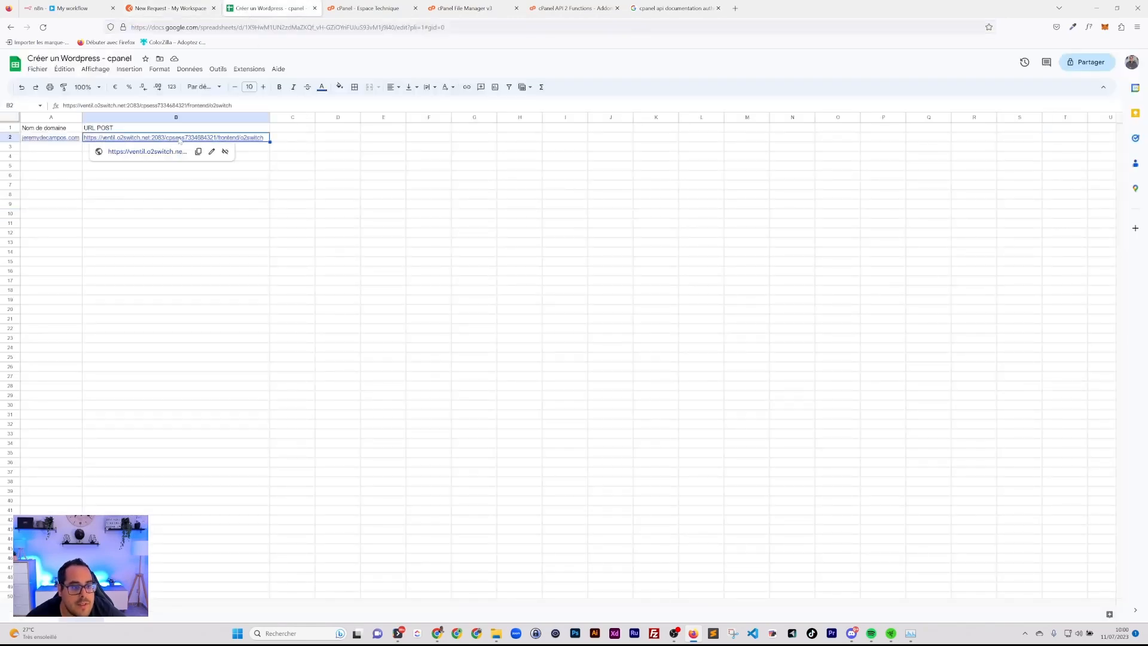
{"action": "key", "text": "ctrl+v"}
{"action": "left_click", "coordinate": [174, 195]}
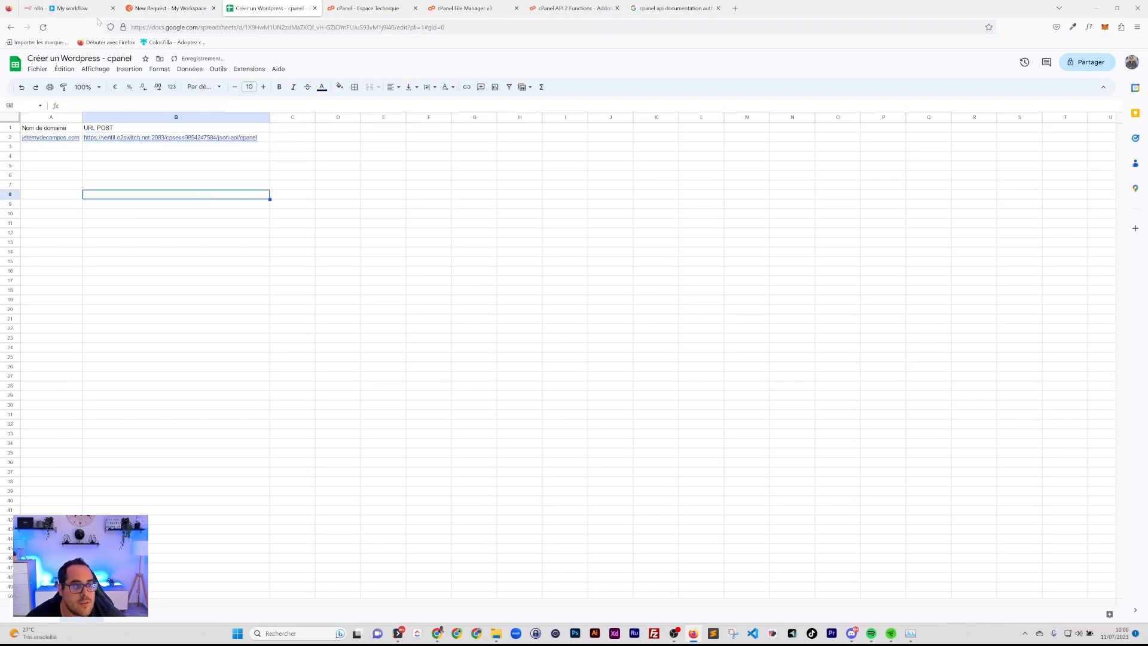
{"action": "left_click", "coordinate": [71, 8]}
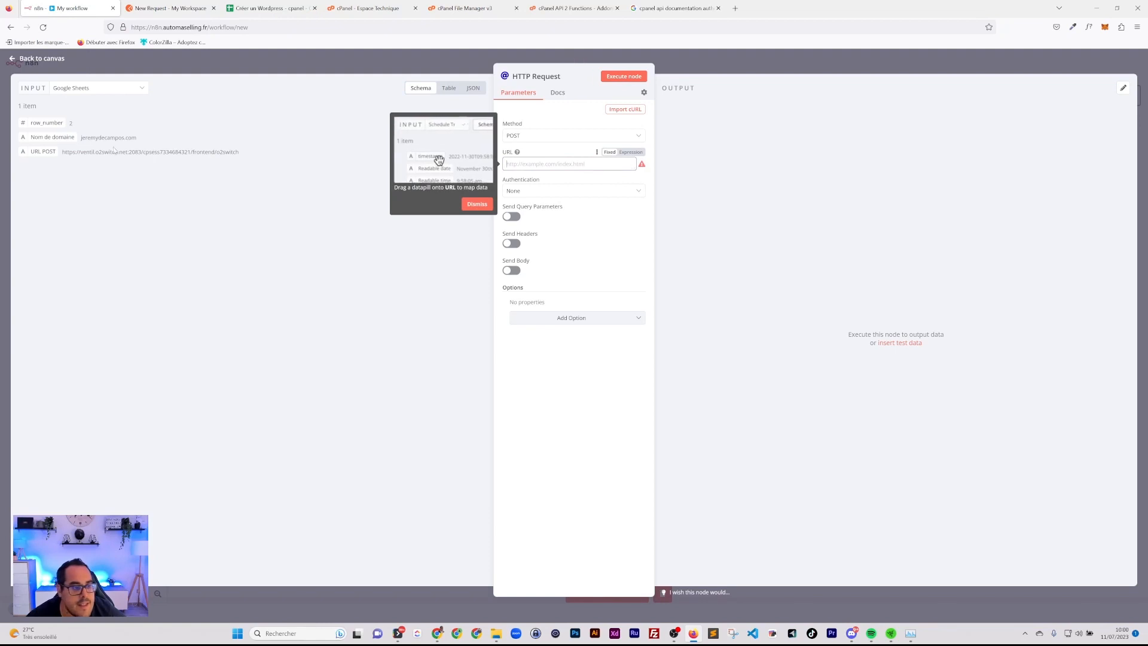
Map the sheet's URL POST value into the HTTP Request URL field and try the authentication options
{"action": "left_click_drag", "start_coordinate": [43, 151], "coordinate": [538, 164]}
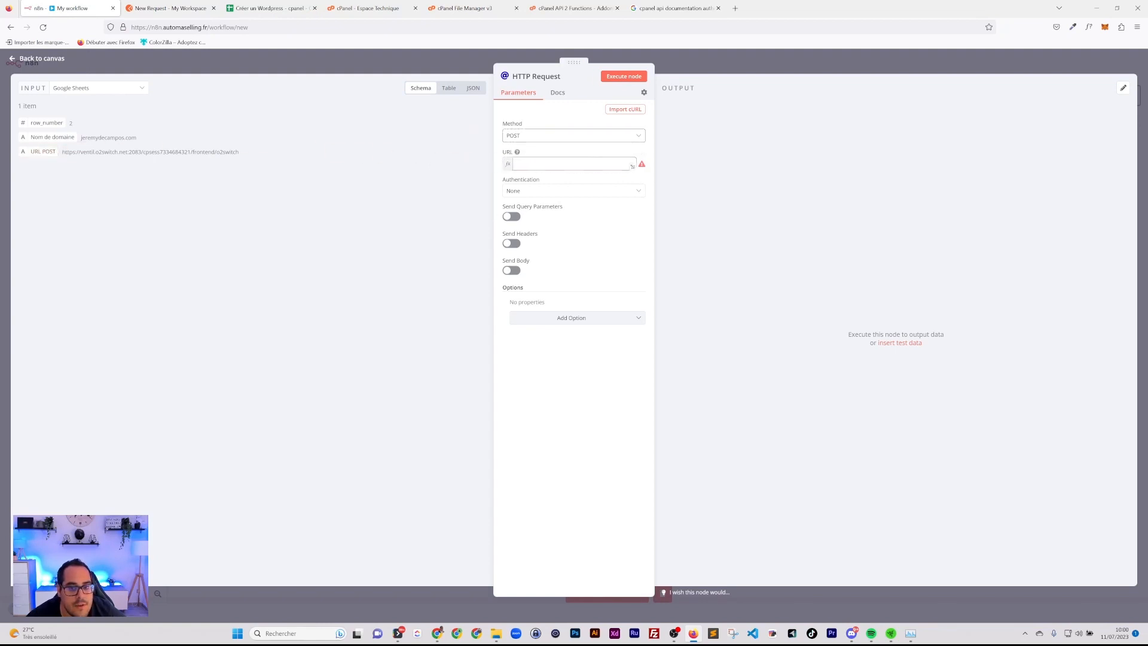
{"action": "left_click", "coordinate": [544, 201]}
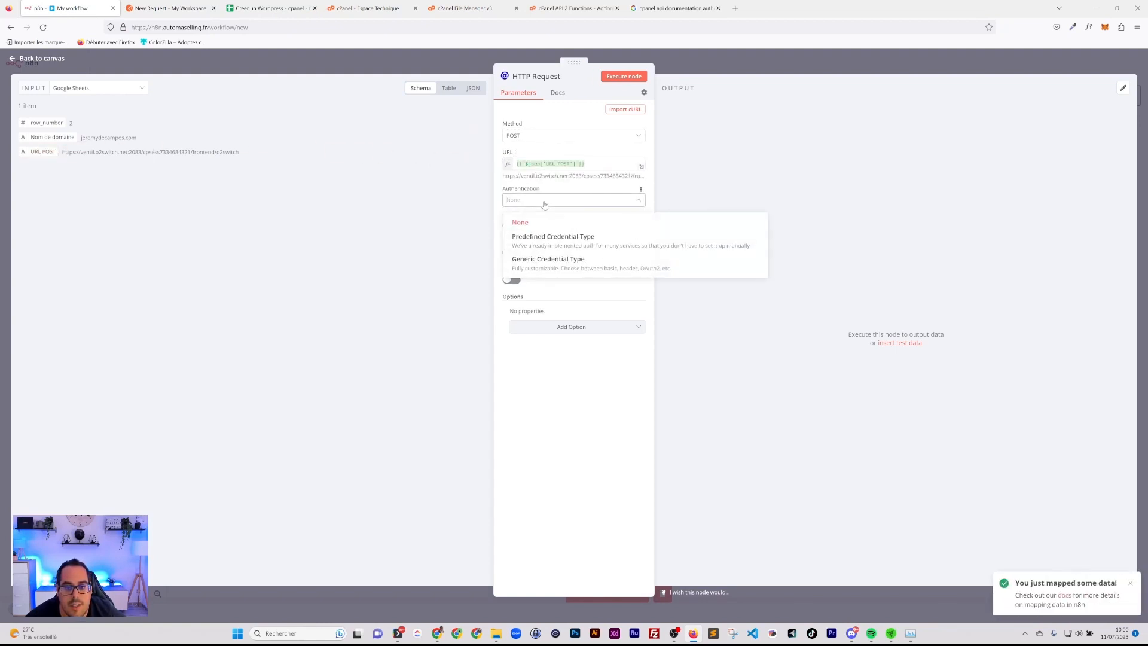
{"action": "left_click", "coordinate": [546, 239]}
{"action": "left_click", "coordinate": [571, 202]}
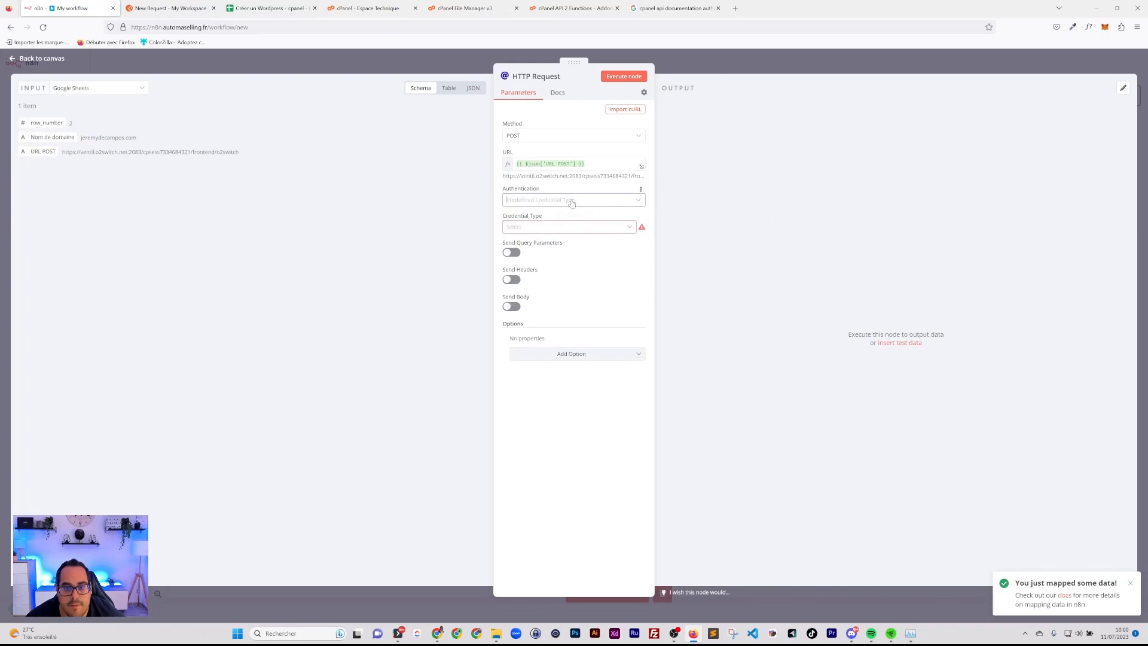
{"action": "left_click", "coordinate": [556, 259]}
{"action": "left_click", "coordinate": [547, 203]}
{"action": "left_click", "coordinate": [541, 237]}
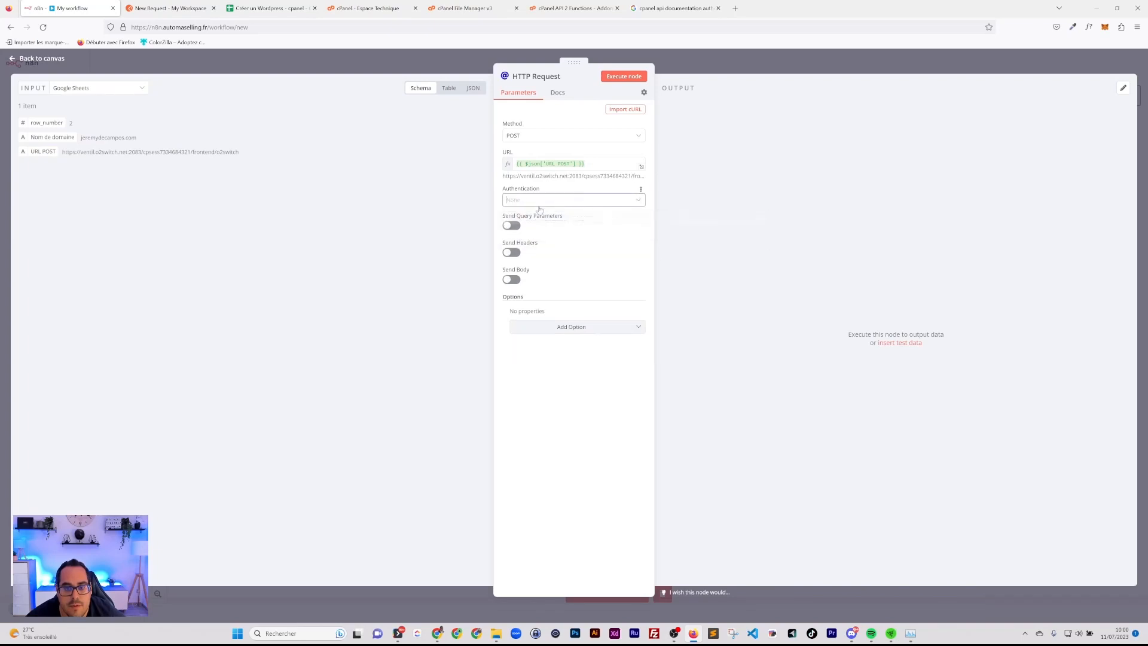
Set Authentication to Generic Credential Type with Basic Auth and open its credential choices
{"action": "left_click", "coordinate": [541, 202]}
{"action": "left_click", "coordinate": [538, 237]}
{"action": "left_click", "coordinate": [553, 230]}
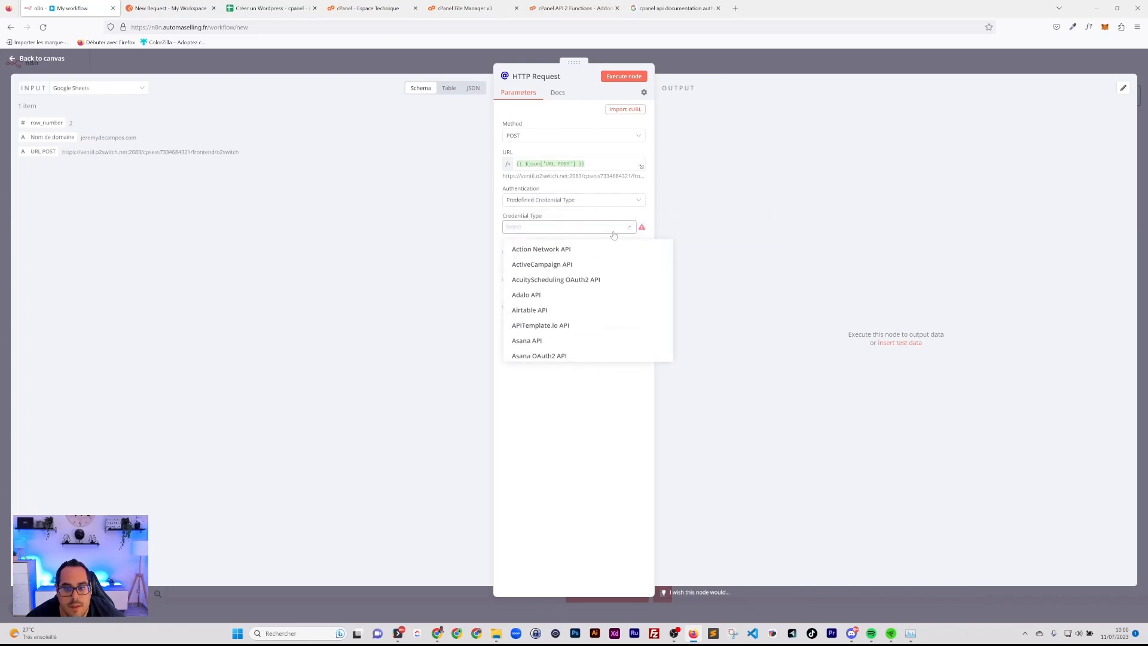
{"action": "left_click", "coordinate": [578, 203]}
{"action": "left_click", "coordinate": [545, 259]}
{"action": "left_click", "coordinate": [545, 202]}
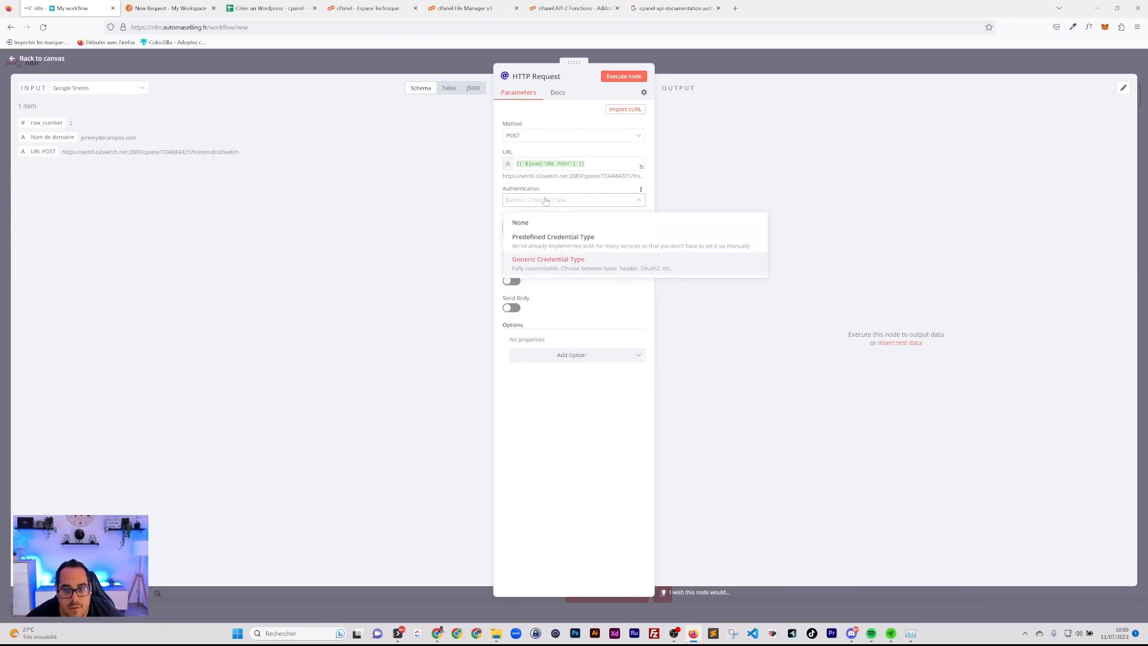
{"action": "left_click", "coordinate": [505, 202]}
{"action": "left_click", "coordinate": [516, 228]}
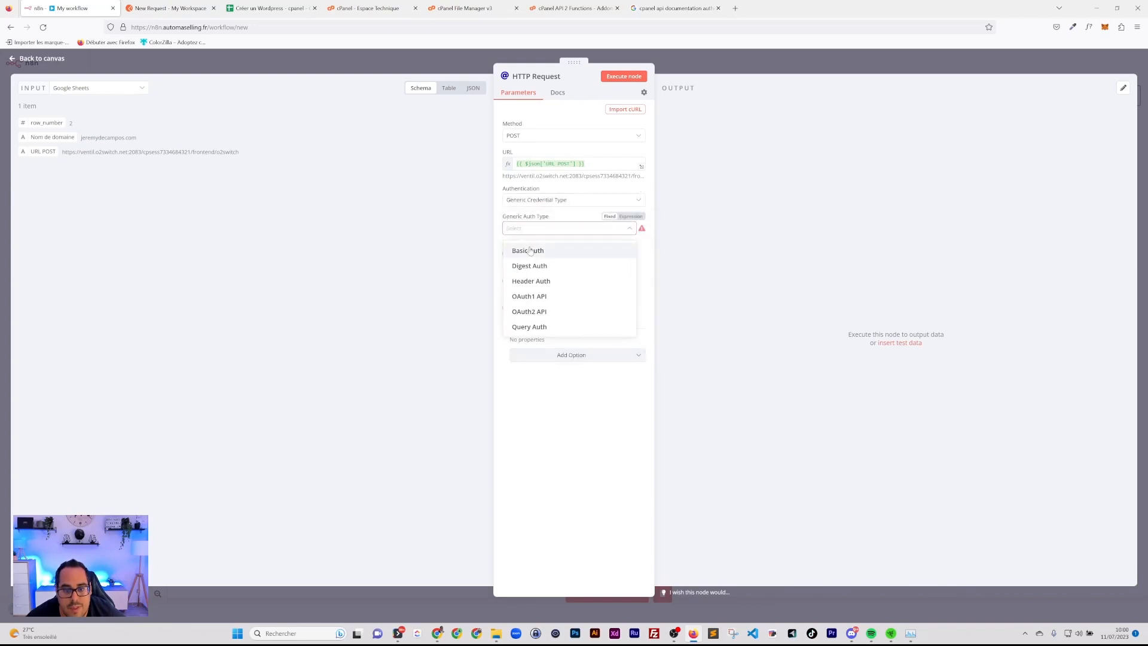
{"action": "left_click", "coordinate": [535, 252]}
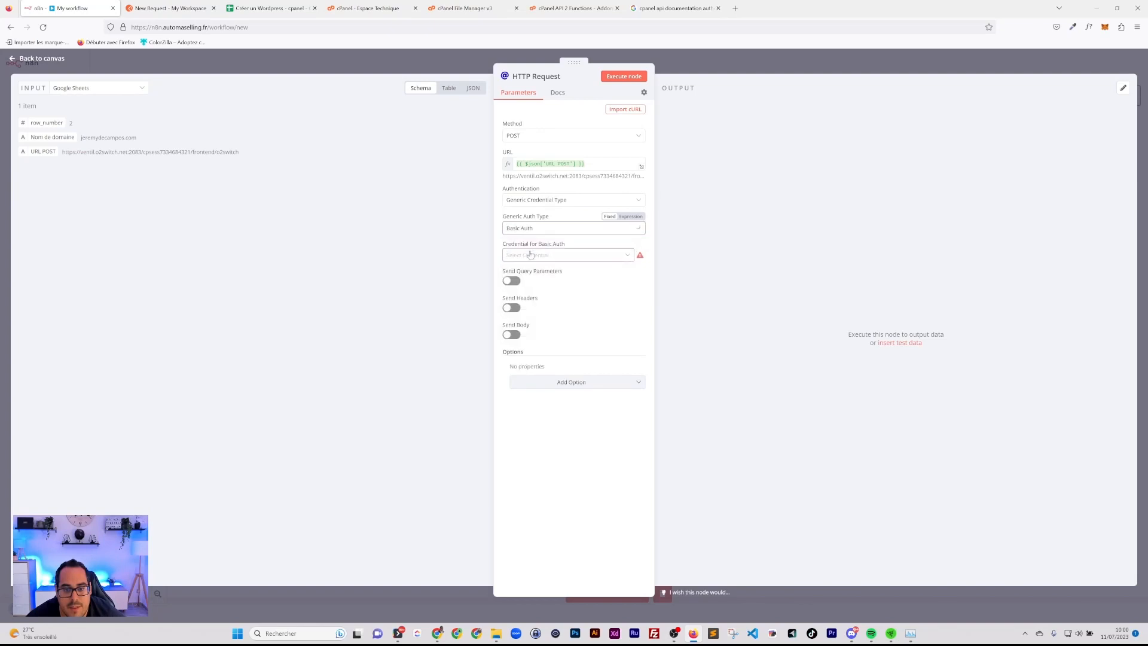
{"action": "left_click", "coordinate": [569, 257]}
Create a new Basic Auth credential with the cPanel username as User
{"action": "left_click", "coordinate": [538, 279]}
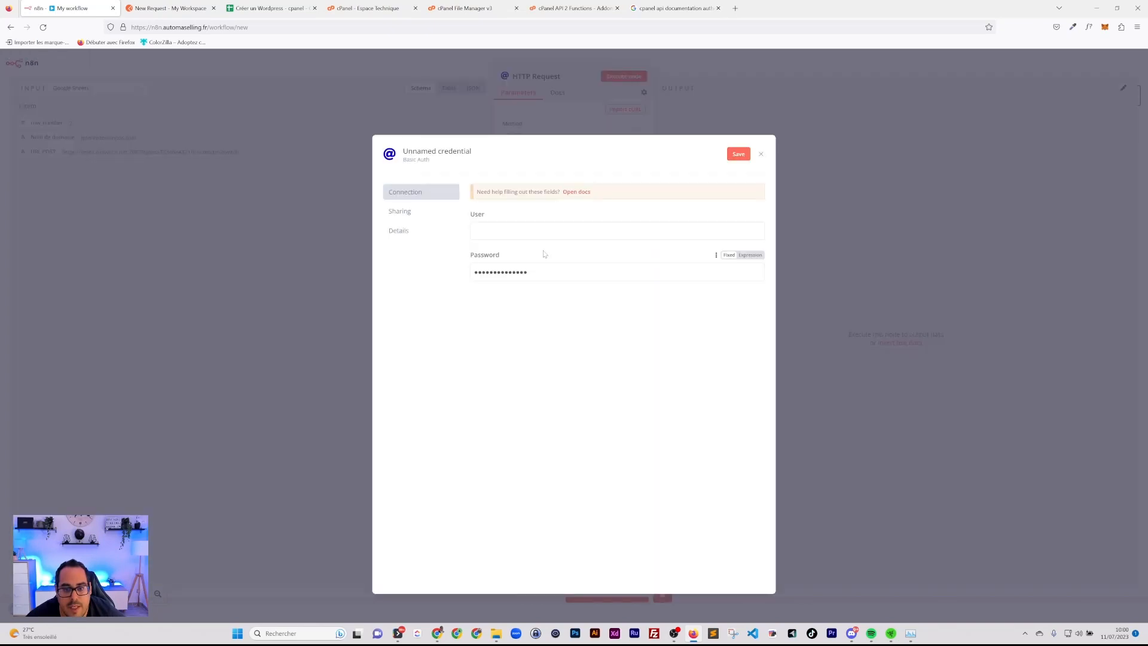
{"action": "key", "text": "alt+Tab"}
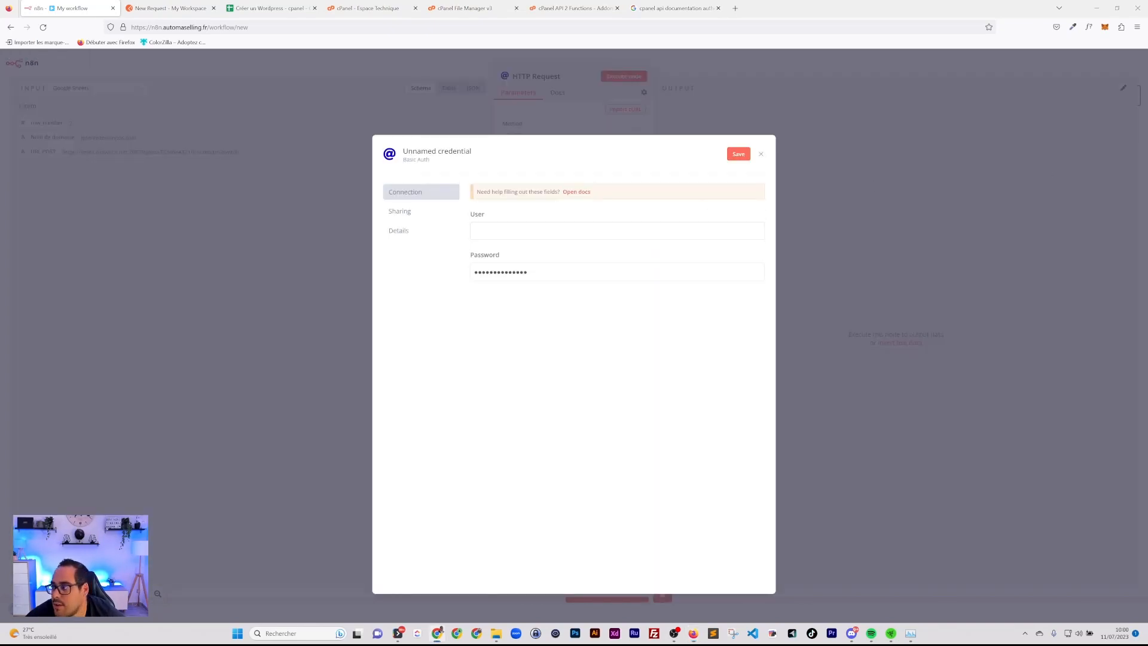
{"action": "key", "text": "alt+Tab"}
{"action": "key", "text": "ctrl+b"}
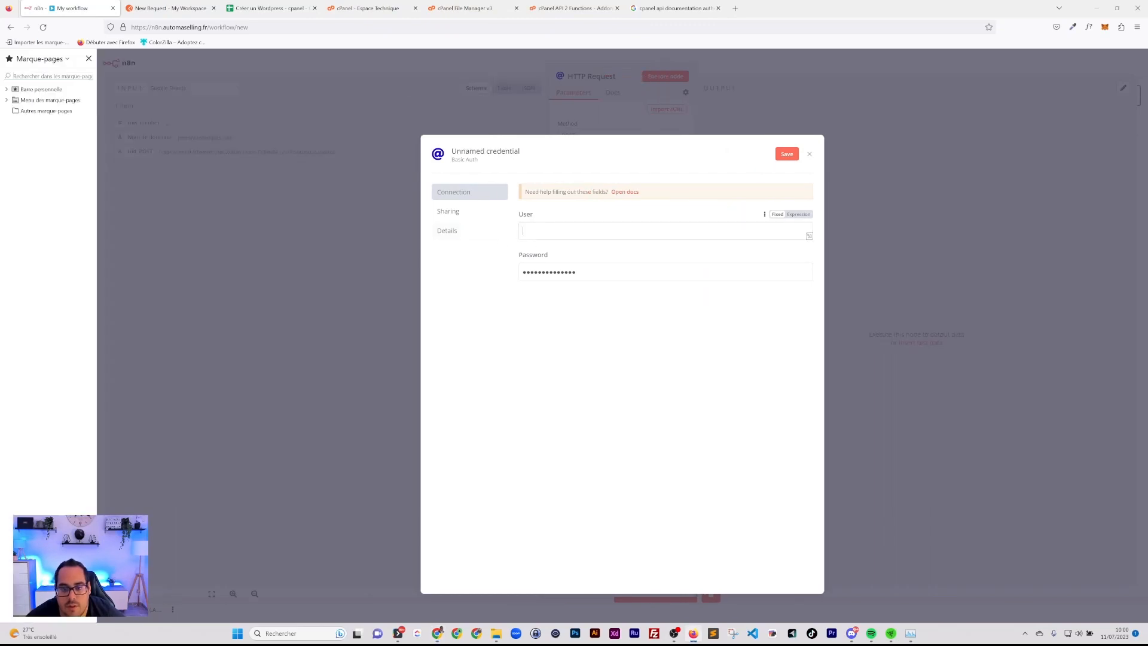
{"action": "key", "text": "ctrl+v"}
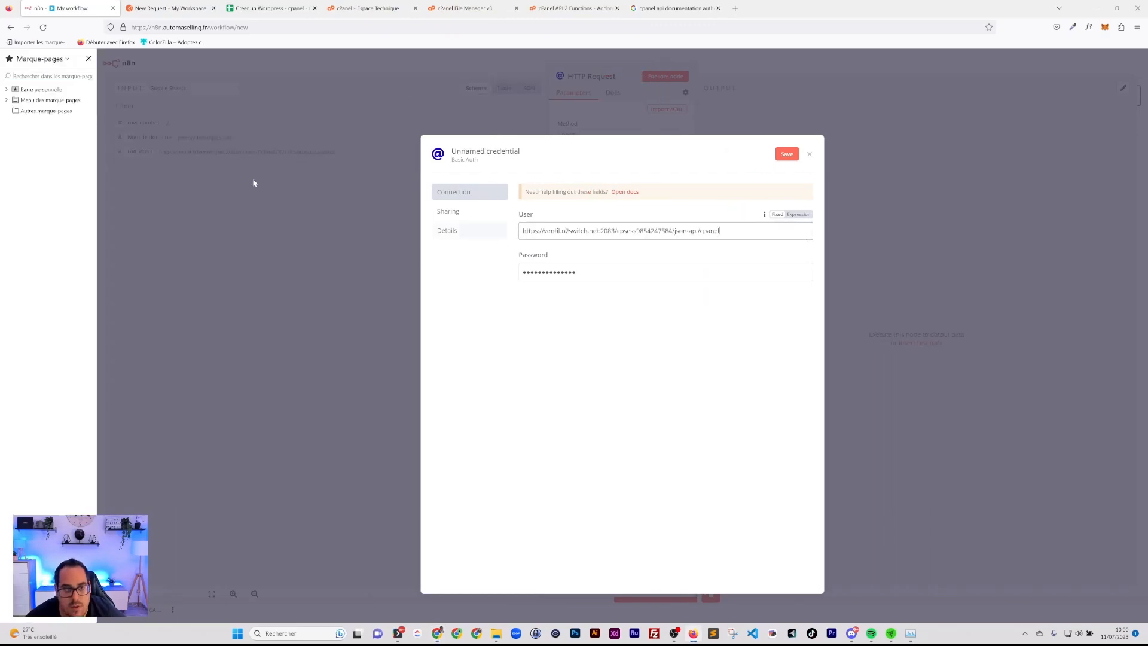
{"action": "left_click", "coordinate": [88, 58]}
{"action": "key", "text": "alt+Tab"}
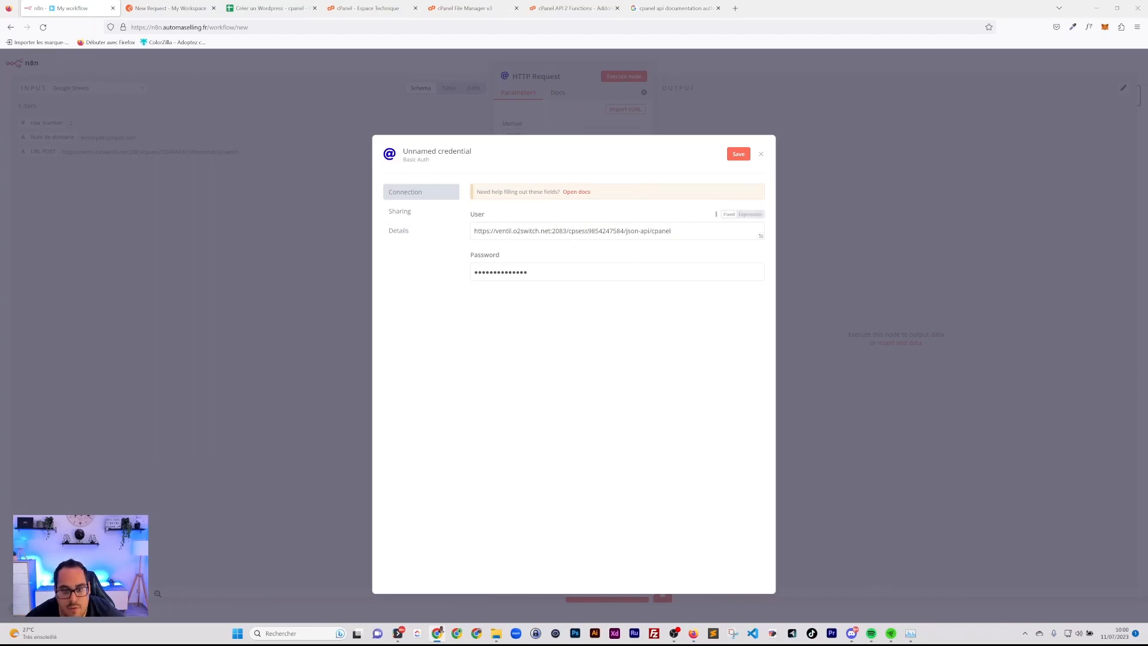
{"action": "triple_click", "coordinate": [622, 231]}
{"action": "type", "text": "ijlq9004"}
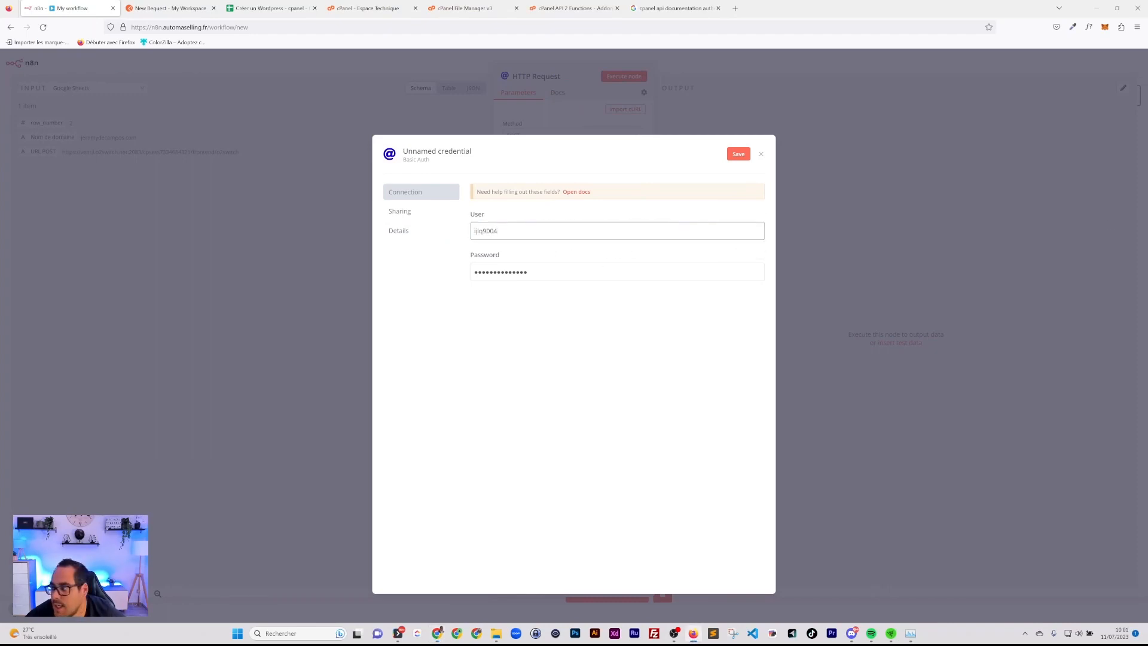
Paste the server password, save the credential, and decline Firefox's password-saving prompt
{"action": "key", "text": "alt+Tab"}
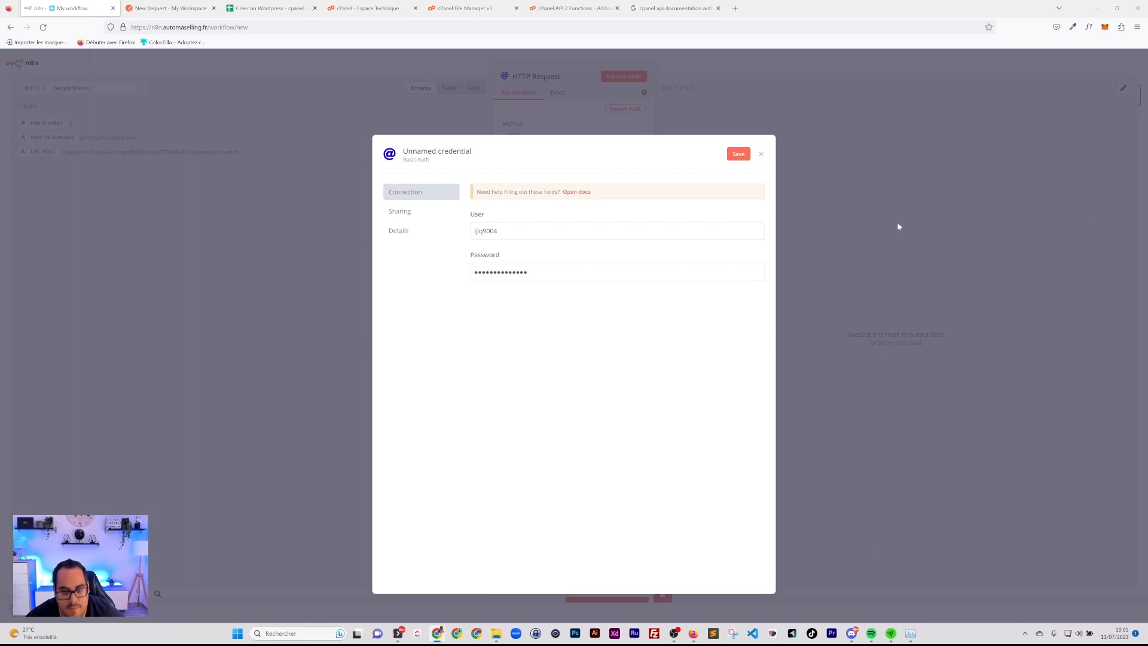
{"action": "triple_click", "coordinate": [622, 272]}
{"action": "key", "text": "ctrl+v"}
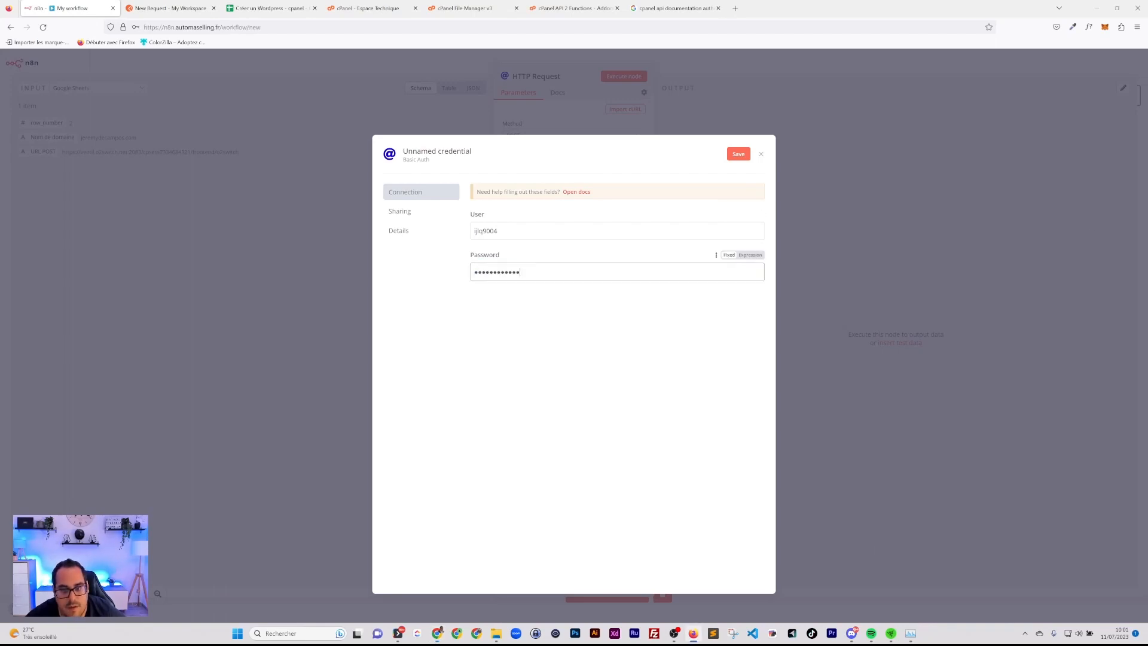
{"action": "left_click", "coordinate": [737, 160]}
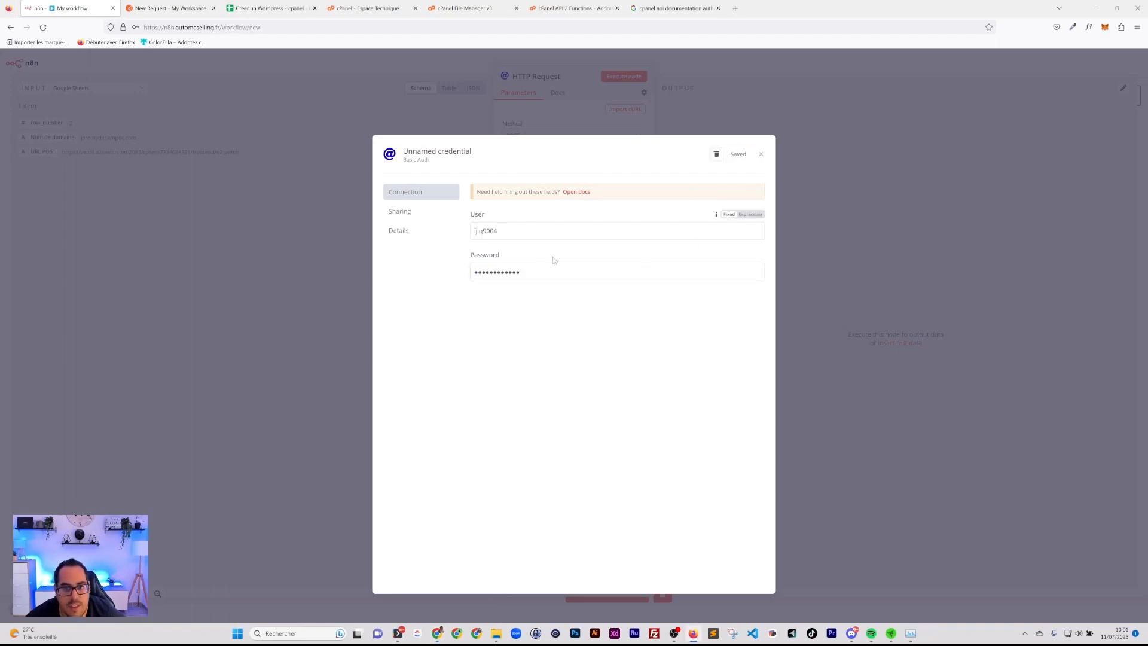
{"action": "left_click", "coordinate": [760, 154]}
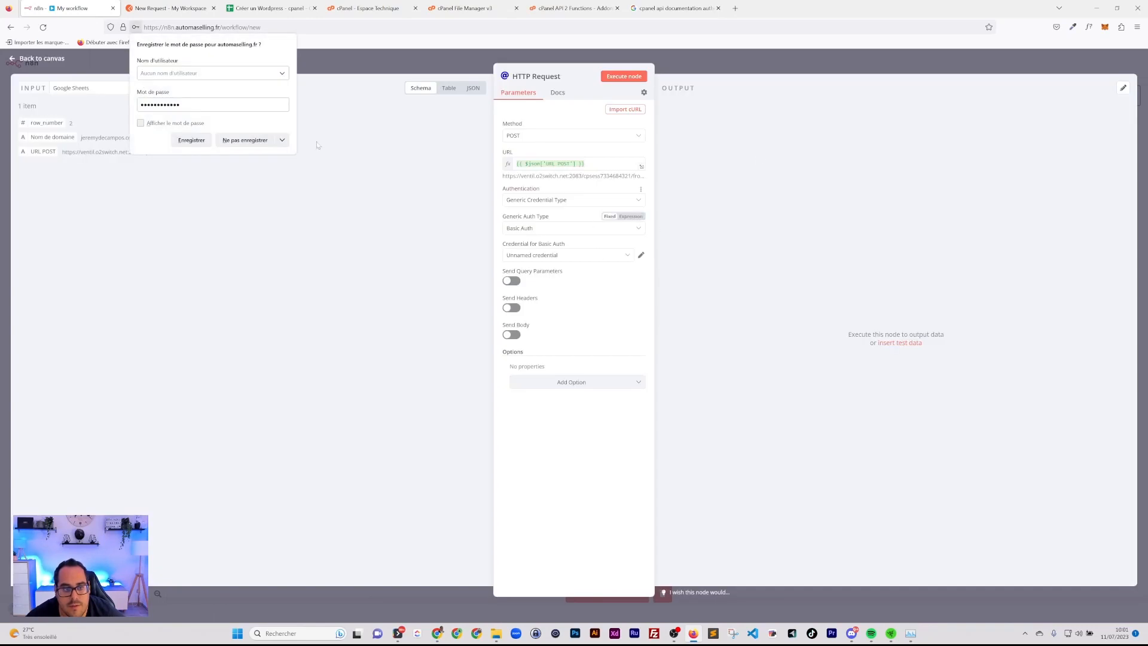
{"action": "left_click", "coordinate": [234, 142]}
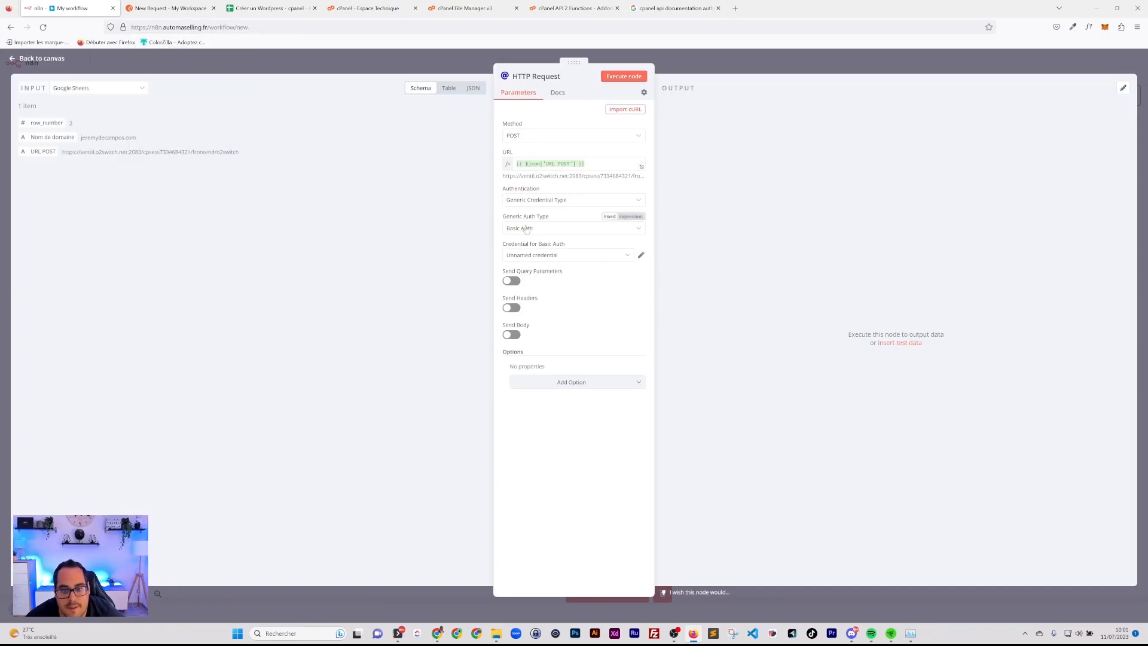
Rename the credential to 'Serveur ventil' and save it
{"action": "left_click", "coordinate": [640, 256]}
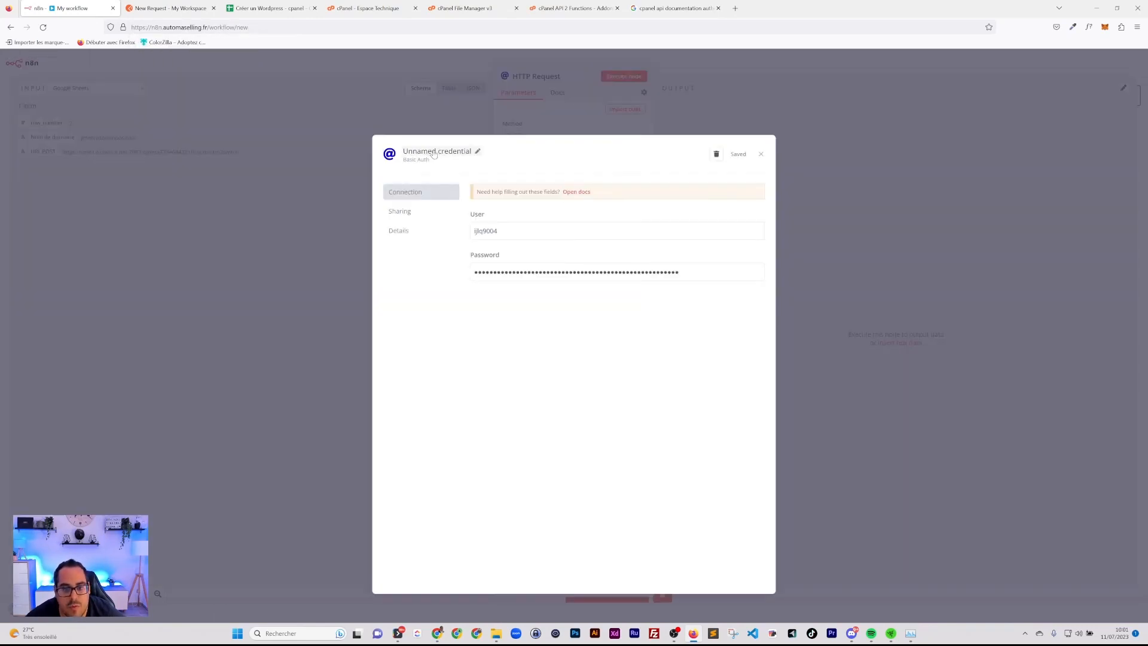
{"action": "left_click", "coordinate": [454, 152]}
{"action": "left_click_drag", "start_coordinate": [467, 155], "coordinate": [403, 154]}
{"action": "type", "text": "Serveur"}
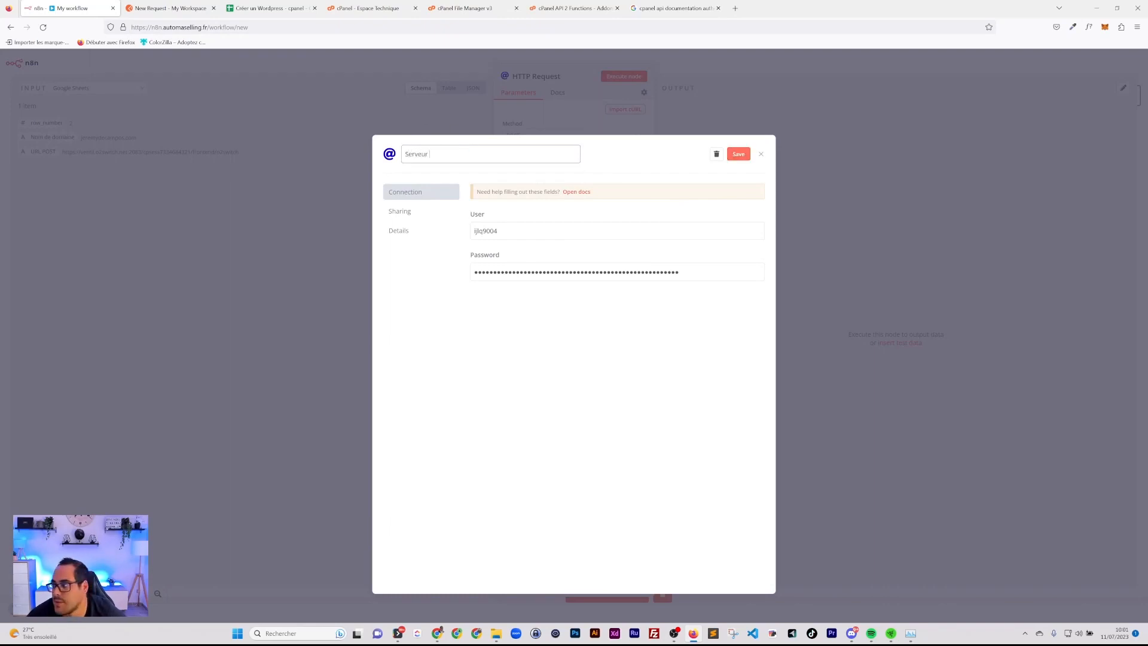
{"action": "key", "text": "Return"}
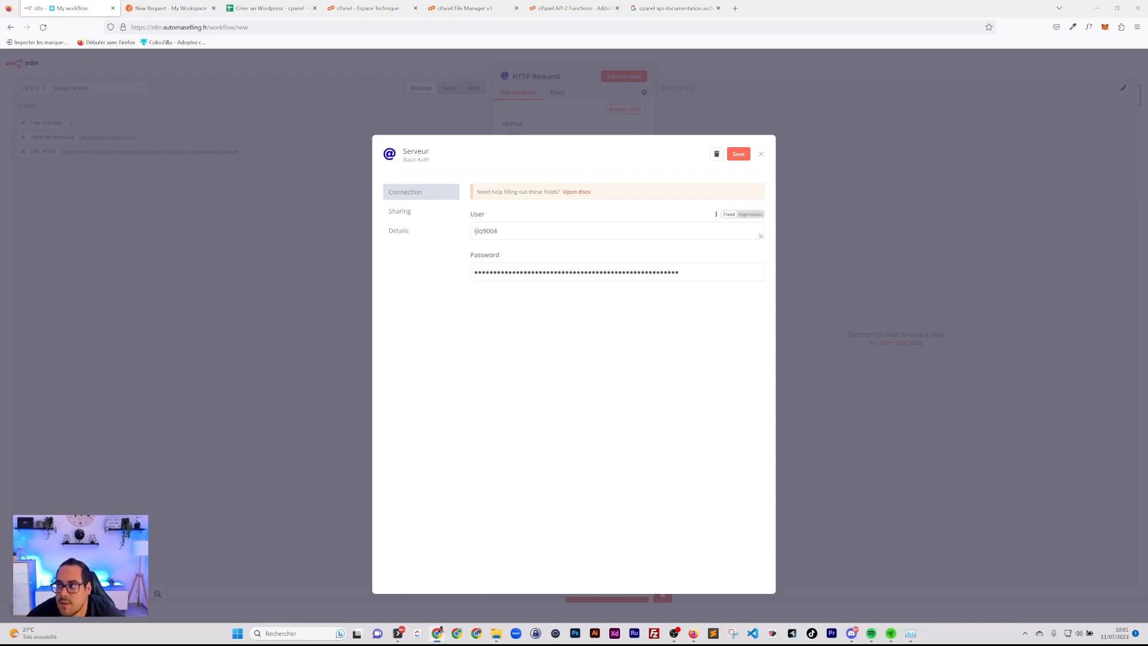
{"action": "left_click", "coordinate": [416, 152]}
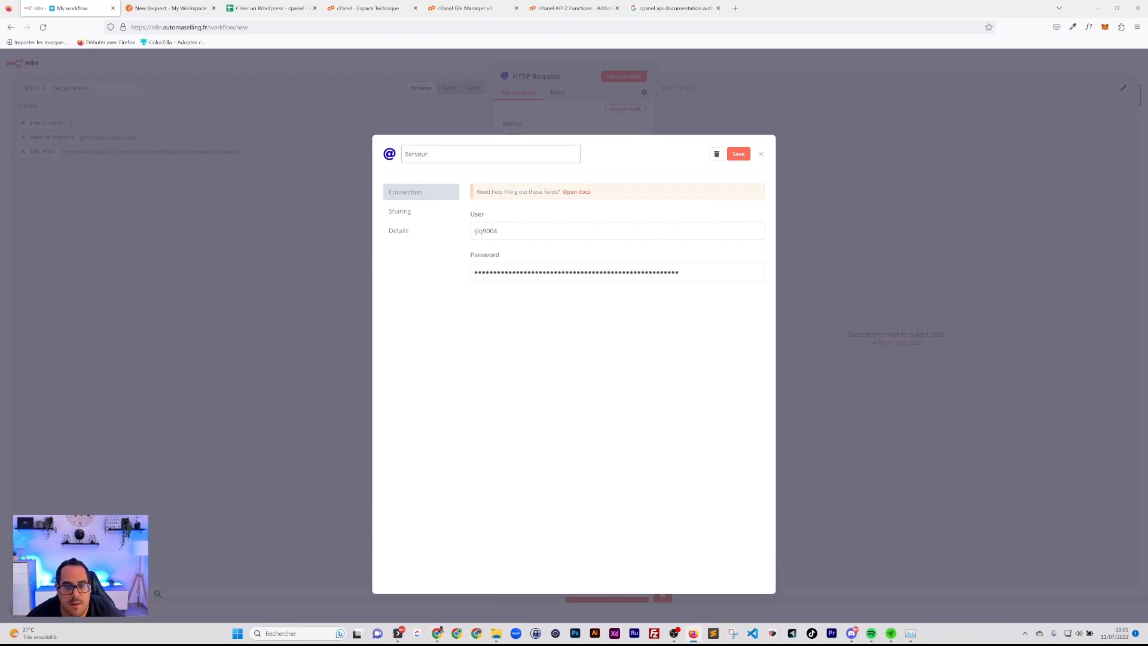
{"action": "type", "text": "ventil"}
{"action": "left_click", "coordinate": [736, 154]}
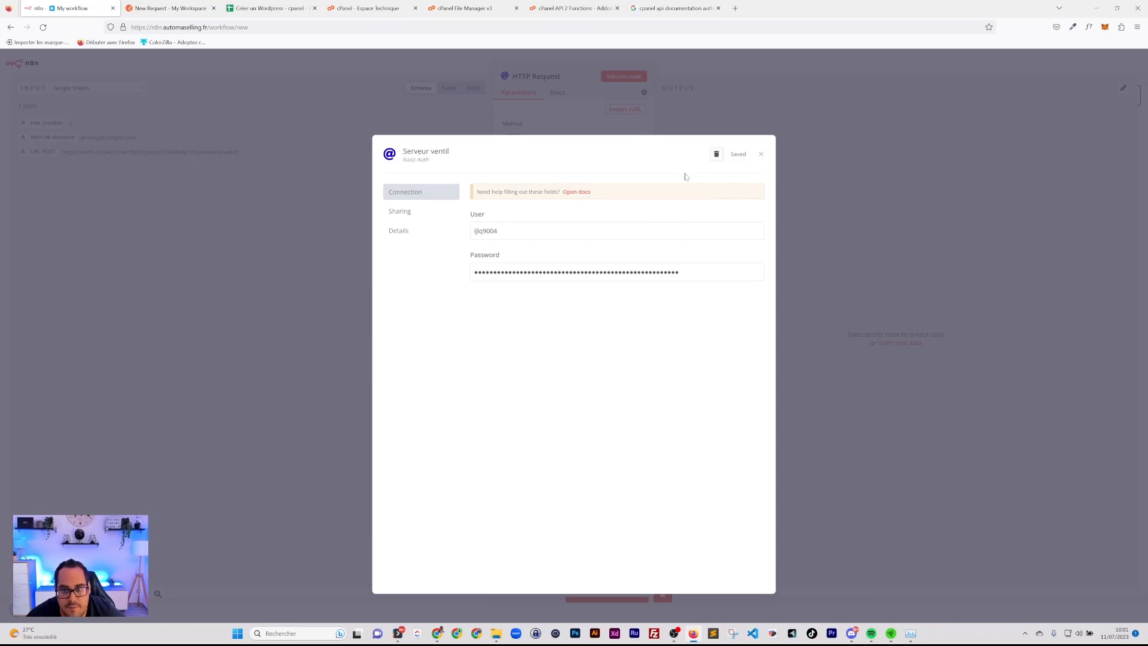
{"action": "left_click", "coordinate": [761, 155]}
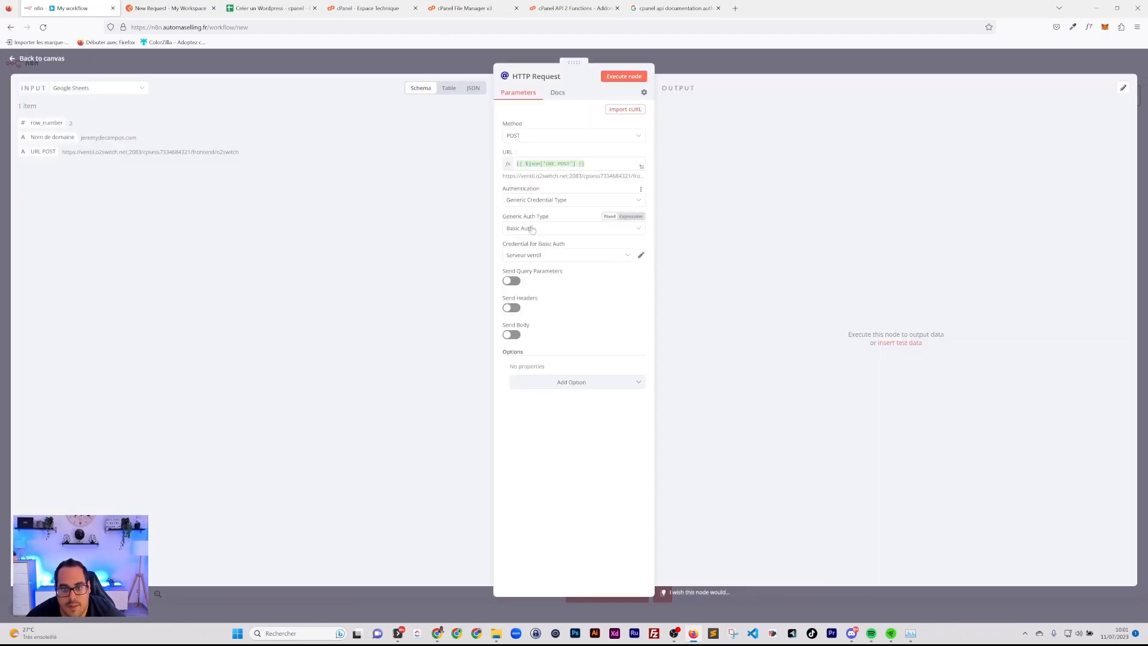
Turn on query parameters and enter the first parameter's value, checking Postman's Params
{"action": "left_click", "coordinate": [513, 281]}
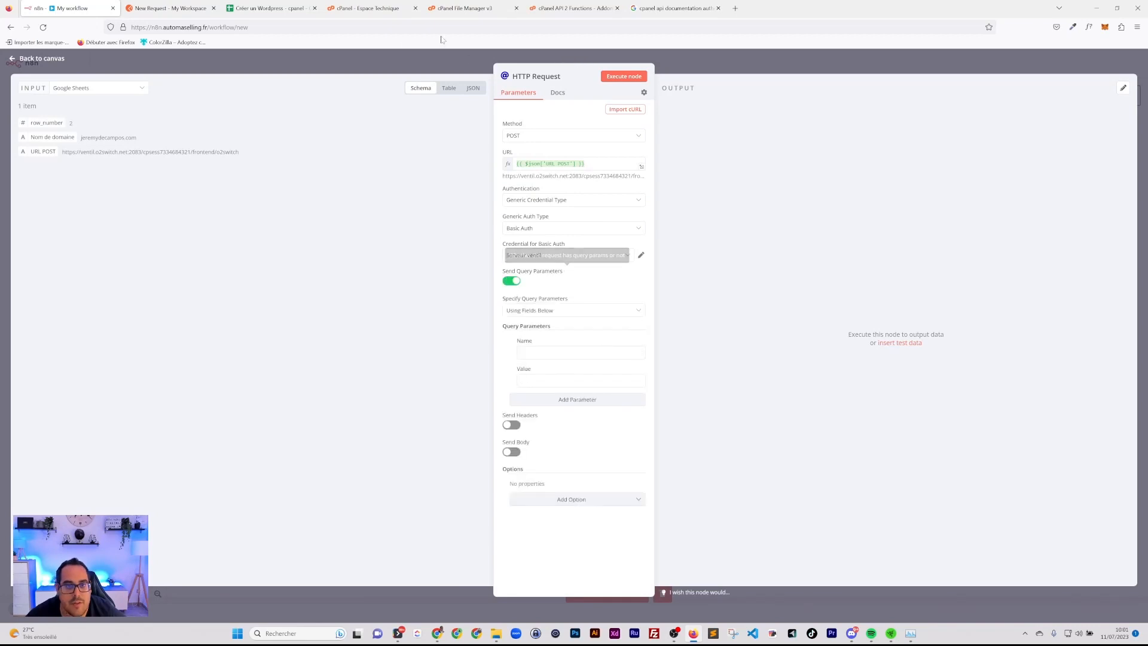
{"action": "left_click", "coordinate": [170, 9]}
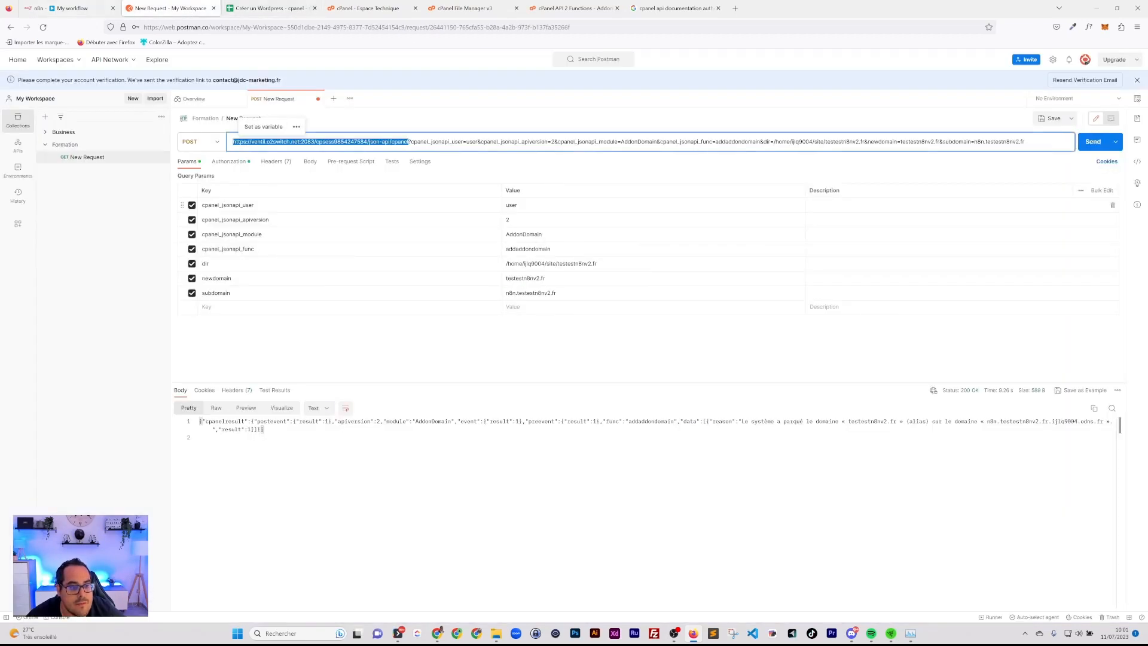
{"action": "left_click", "coordinate": [69, 9]}
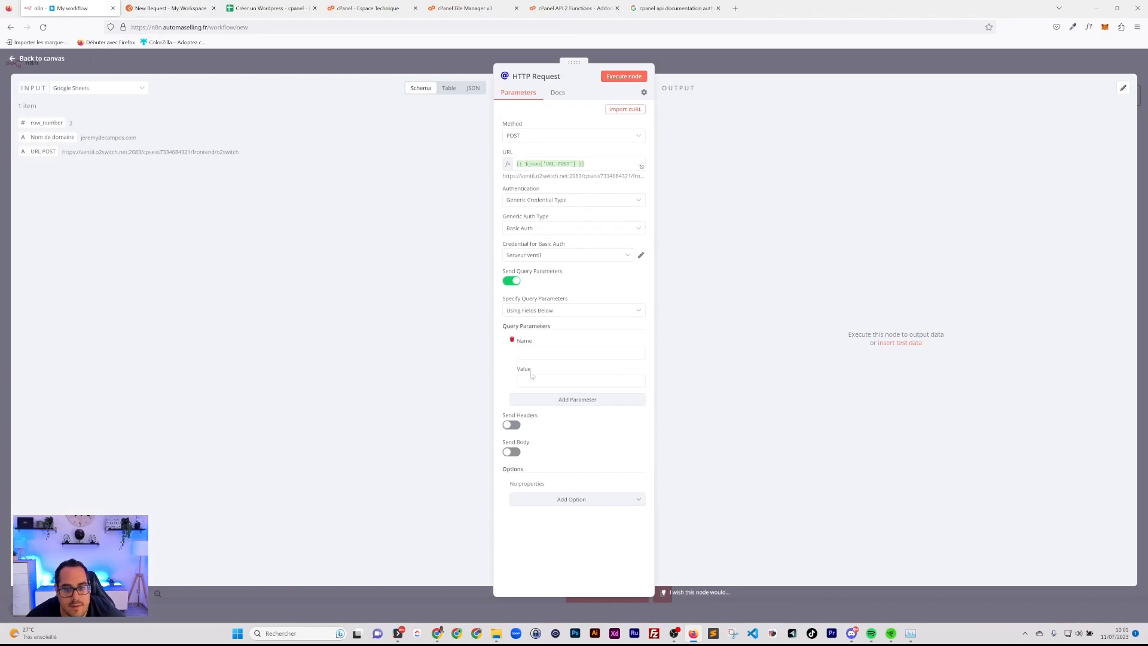
{"action": "left_click", "coordinate": [170, 8]}
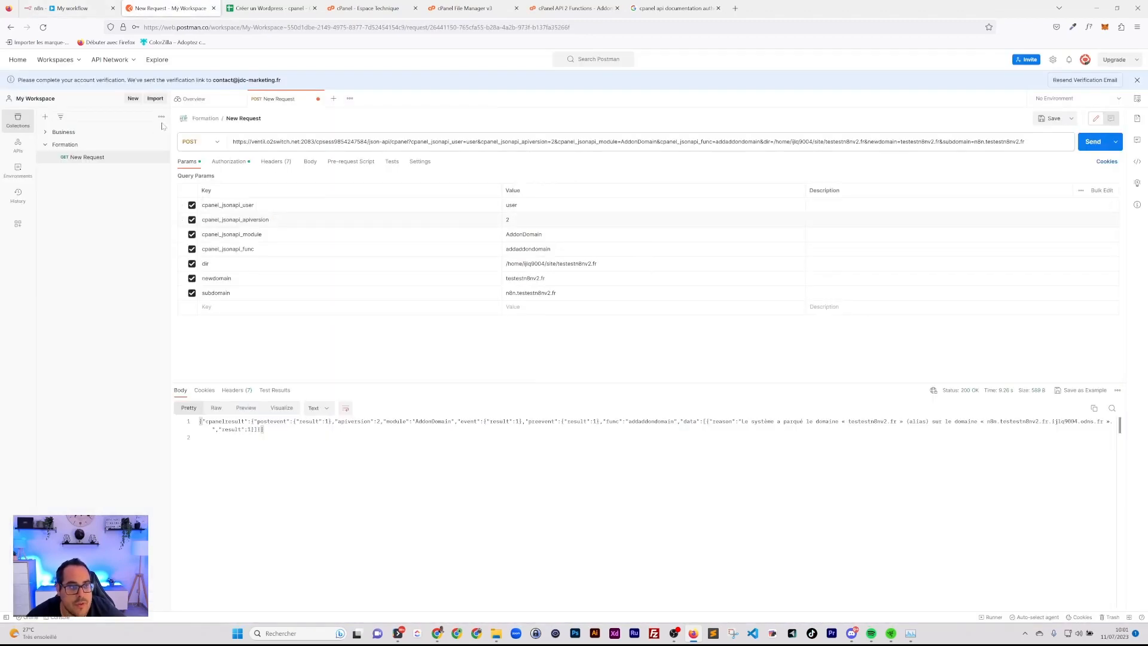
{"action": "left_click", "coordinate": [67, 9]}
{"action": "left_click", "coordinate": [562, 380]}
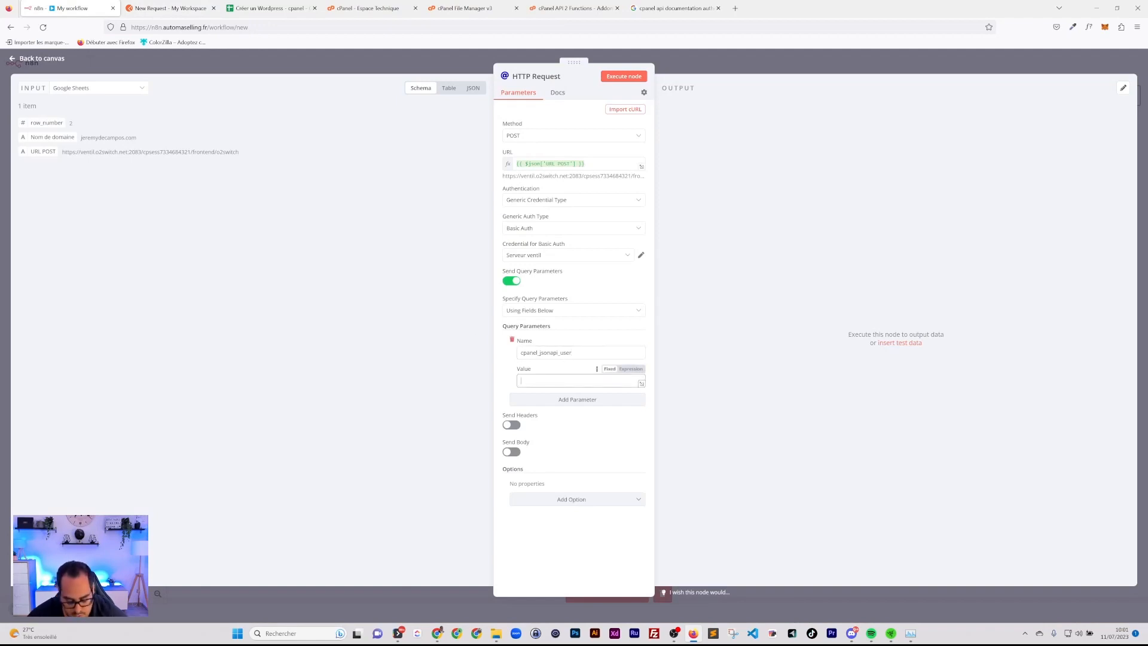
{"action": "type", "text": "uder"}
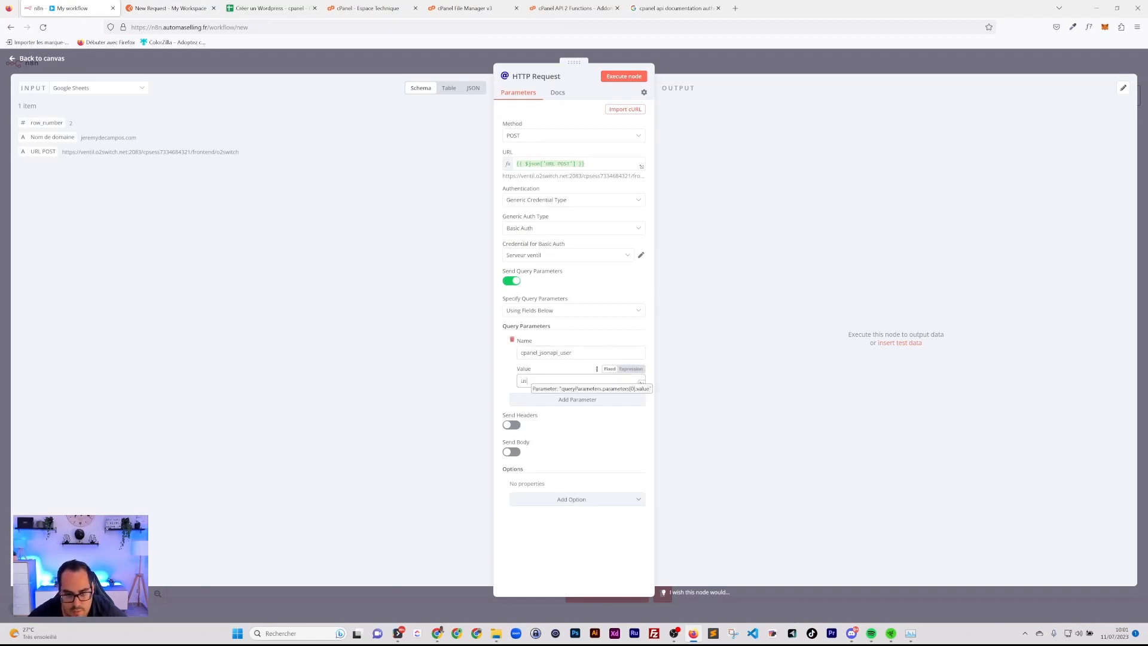
Add a second query parameter cpanel_jsonapi_apiversion with value 2
{"action": "left_click", "coordinate": [571, 401]}
{"action": "left_click", "coordinate": [574, 414]}
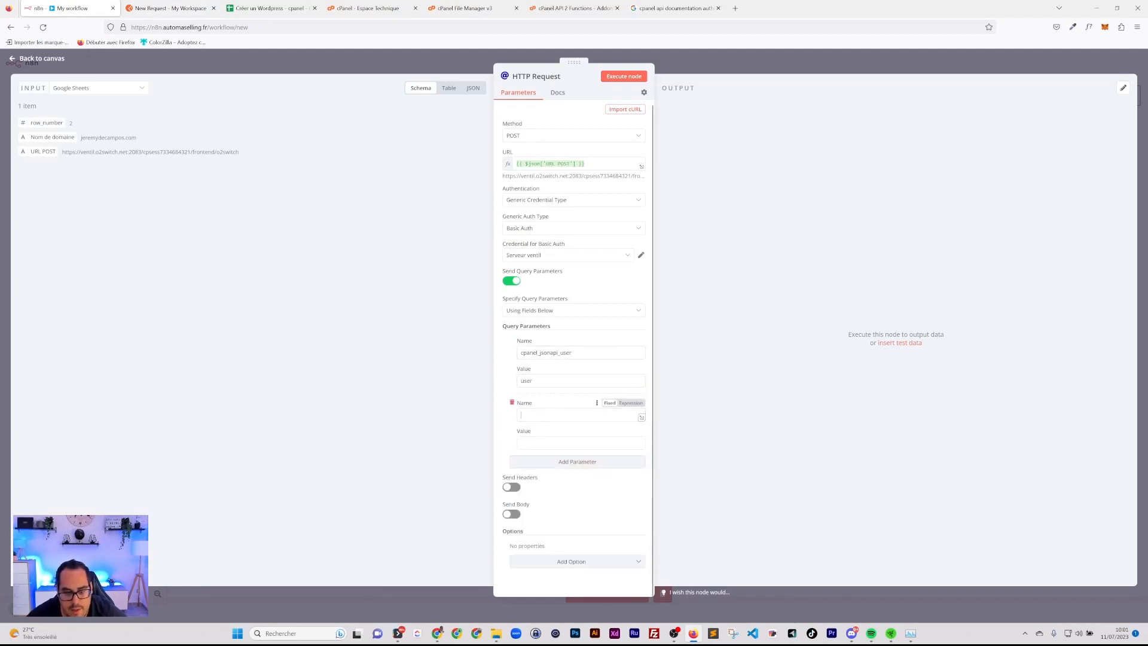
{"action": "key", "text": "ctrl+v"}
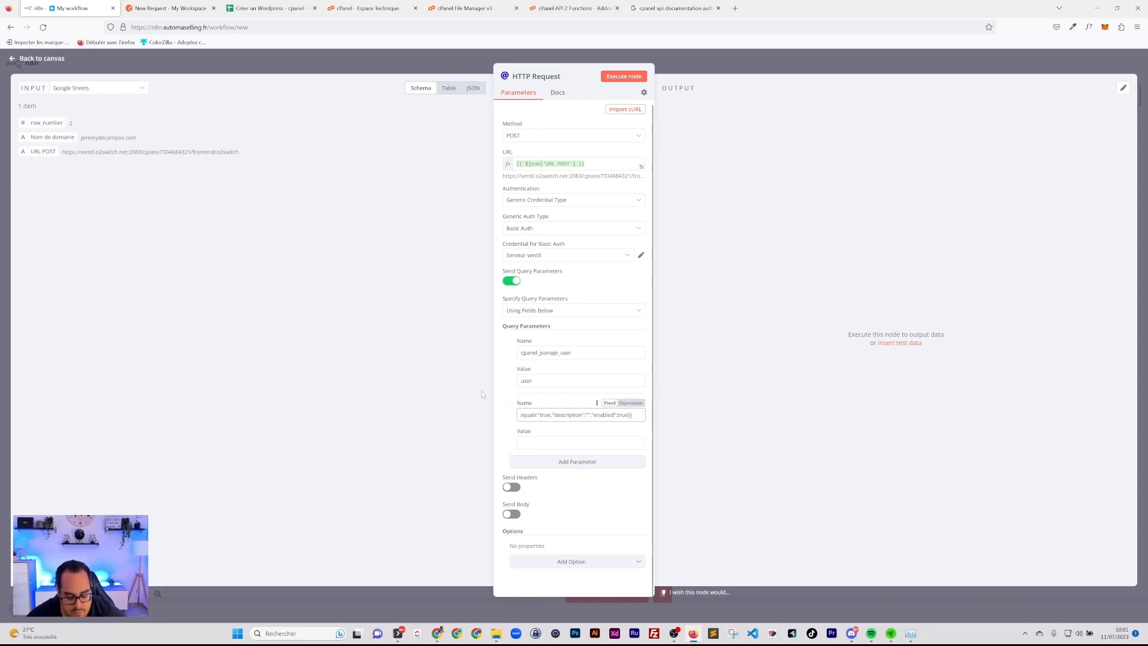
{"action": "left_click", "coordinate": [162, 10]}
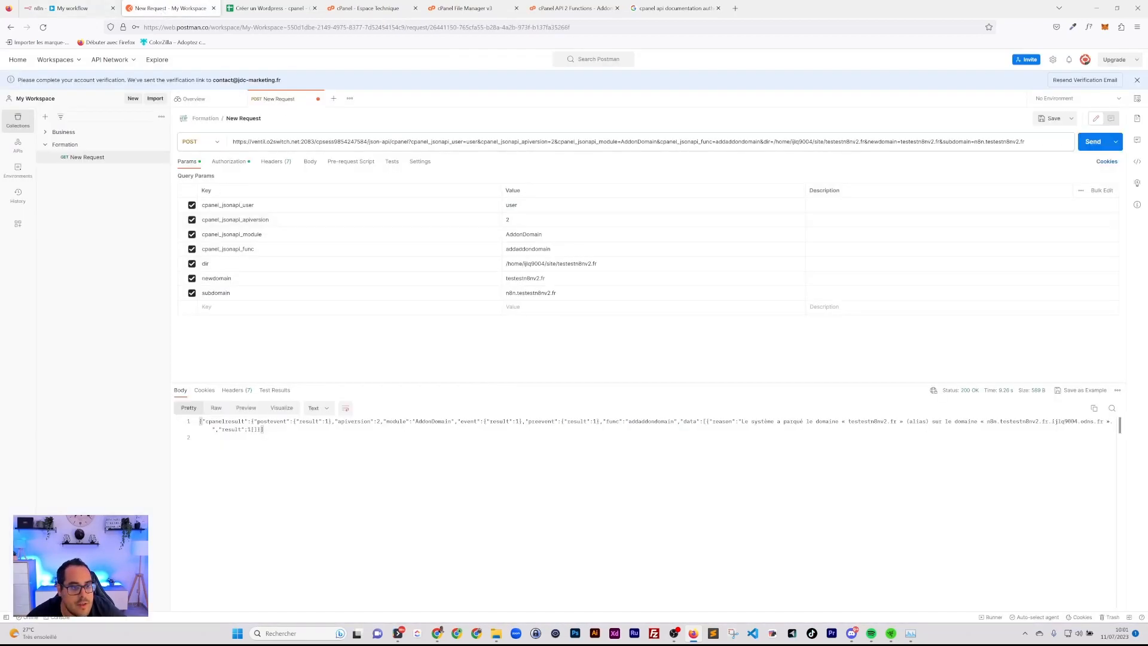
{"action": "double_click", "coordinate": [208, 220]}
{"action": "key", "text": "ctrl+c"}
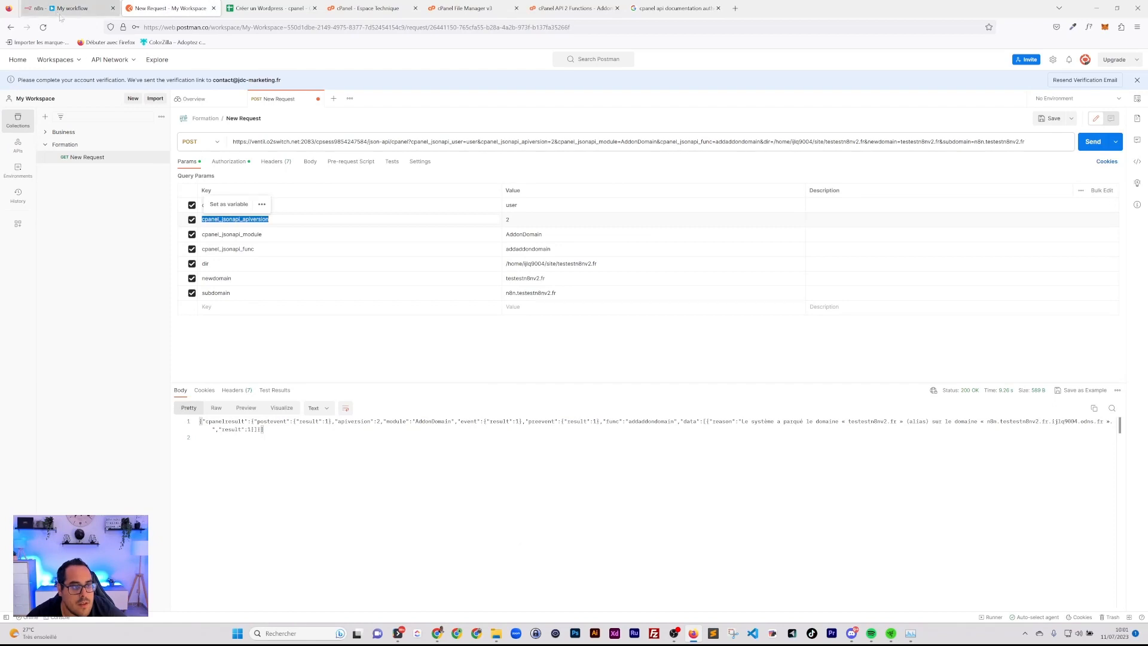
{"action": "left_click", "coordinate": [78, 9]}
{"action": "key", "text": "ctrl+v"}
{"action": "triple_click", "coordinate": [545, 415]}
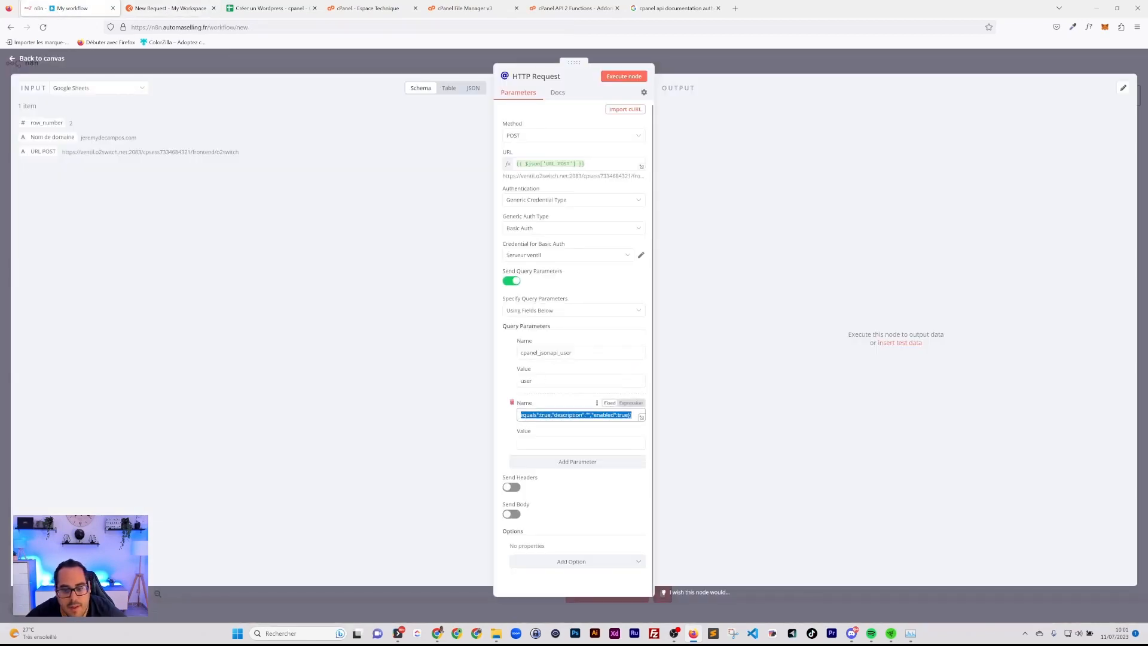
{"action": "key", "text": "ctrl+v"}
{"action": "left_click", "coordinate": [546, 443]}
{"action": "type", "text": "2"}
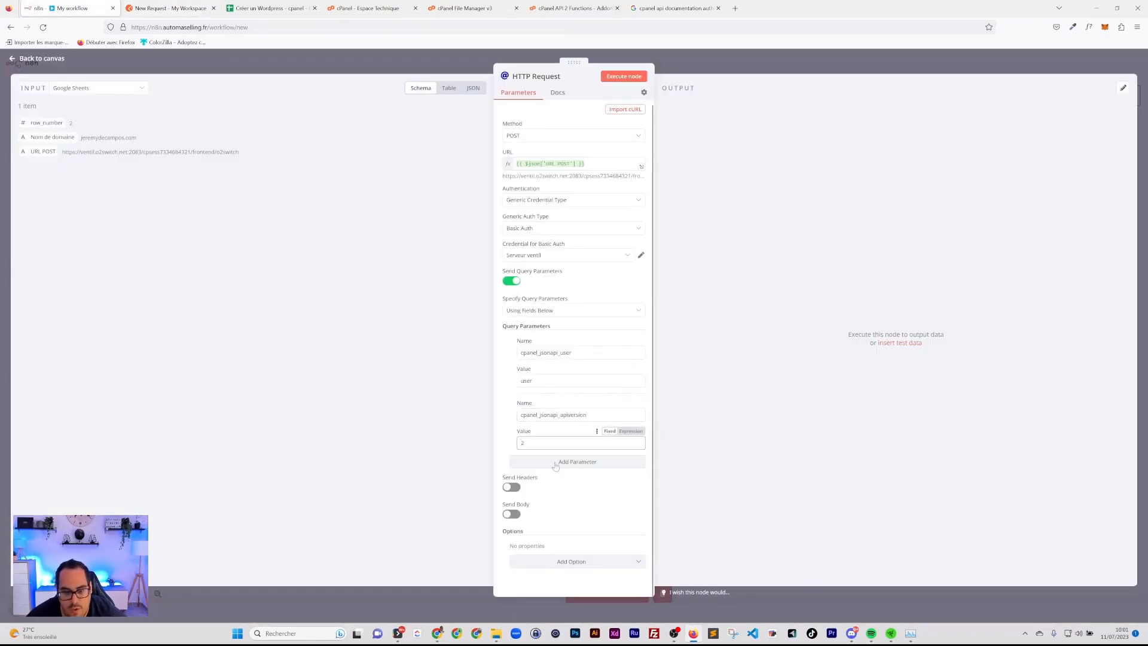
Add a third query parameter row and copy the cpanel_jsonapi_module key from Postman
{"action": "left_click", "coordinate": [556, 463]}
{"action": "left_click", "coordinate": [172, 8]}
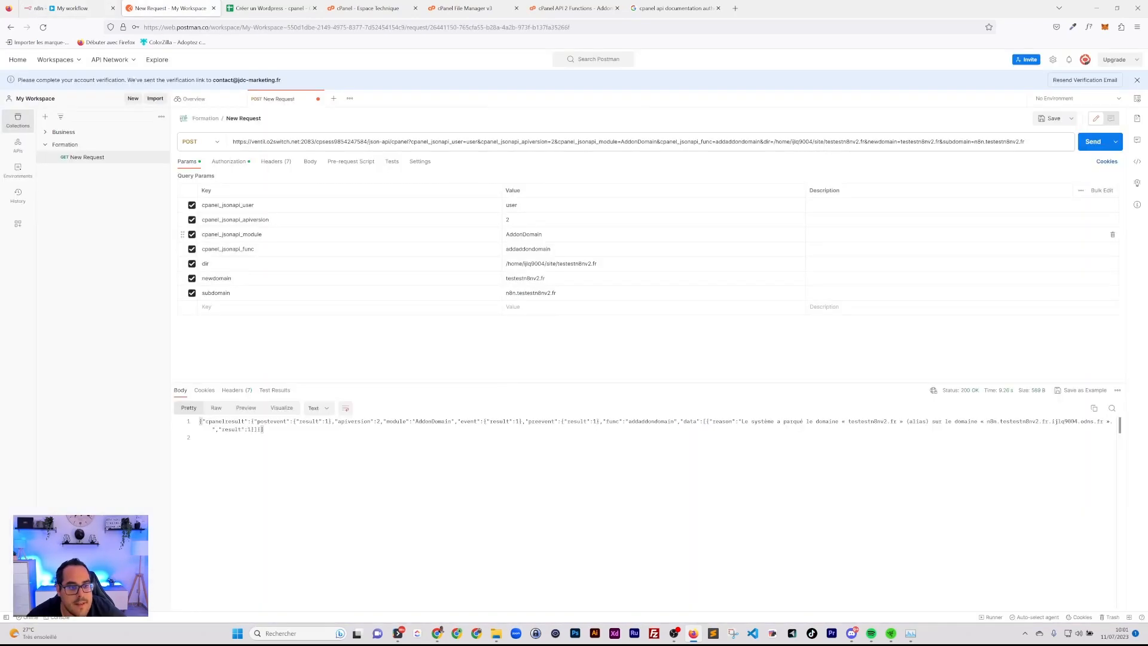
{"action": "double_click", "coordinate": [232, 234]}
{"action": "key", "text": "ctrl+c"}
{"action": "left_click", "coordinate": [72, 8]}
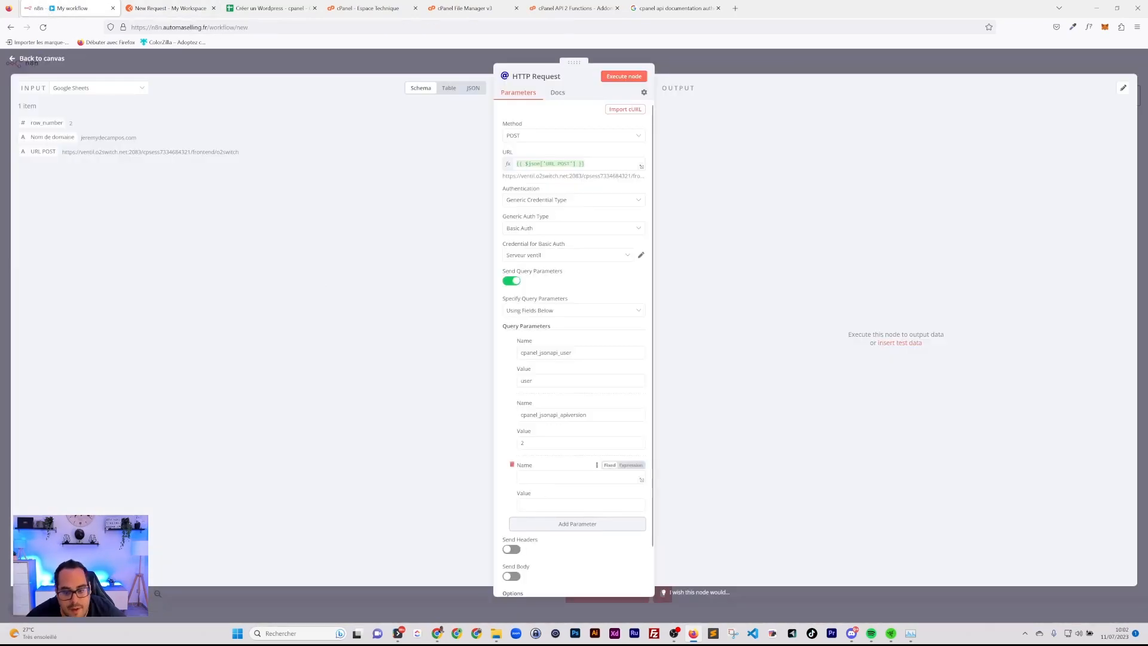
{"action": "left_click", "coordinate": [574, 476]}
{"action": "key", "text": "ctrl+v"}
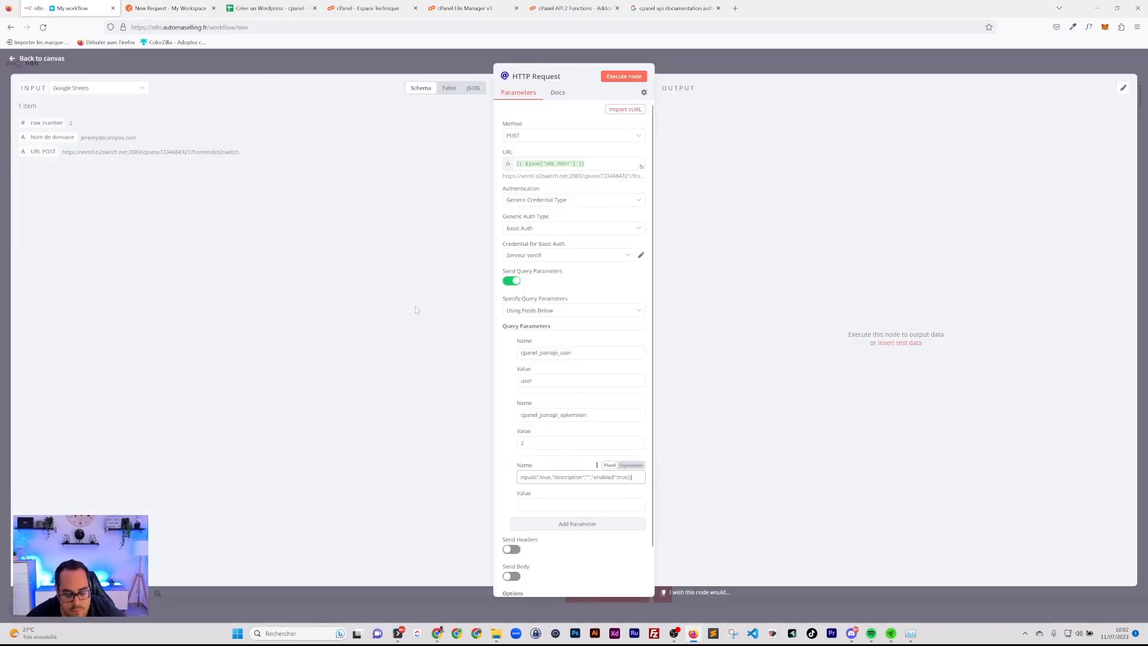
{"action": "key", "text": "ctrl+z"}
Set the third parameter to cpanel_jsonapi_module = AddonDomain
{"action": "key", "text": "ctrl+Tab"}
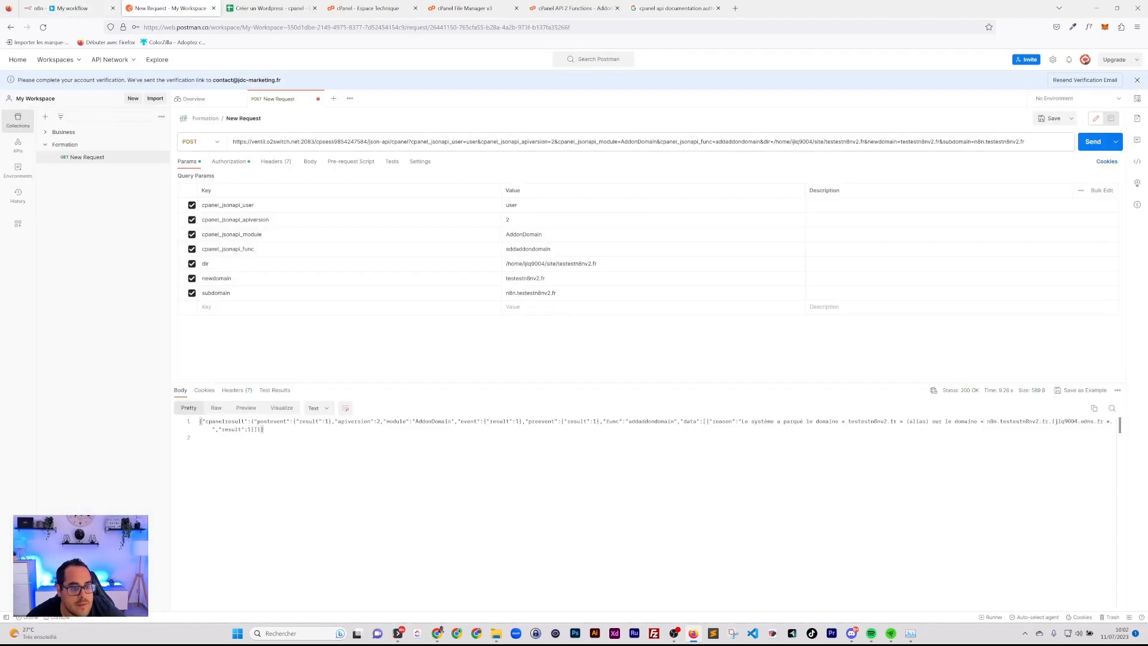
{"action": "double_click", "coordinate": [231, 234]}
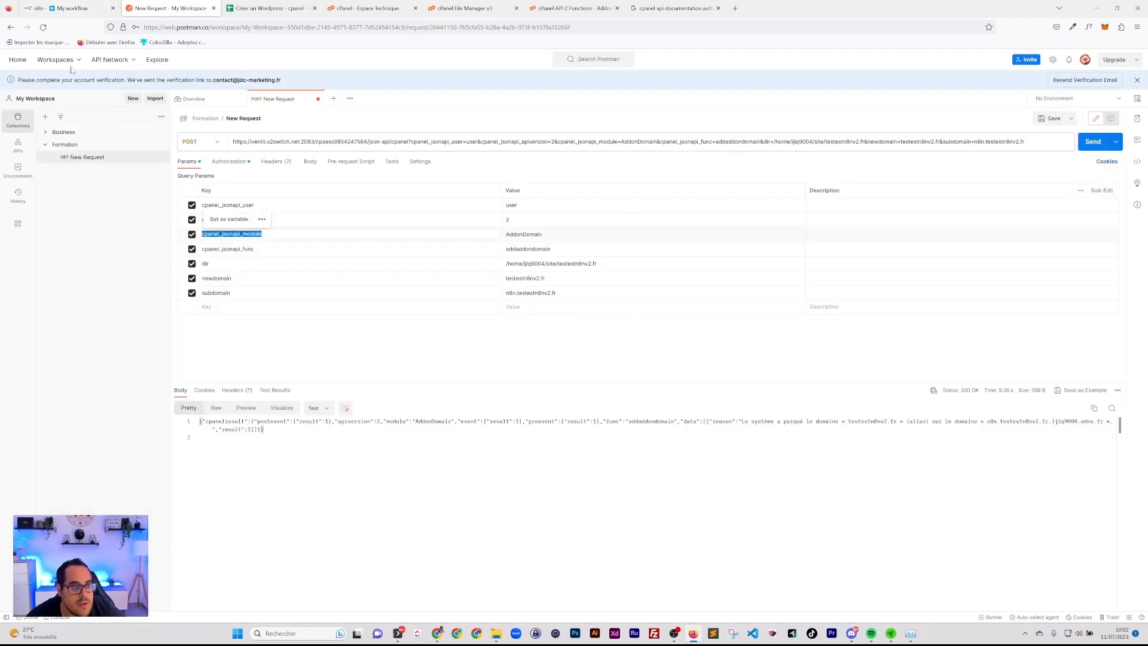
{"action": "left_click", "coordinate": [49, 7]}
{"action": "key", "text": "ctrl+v"}
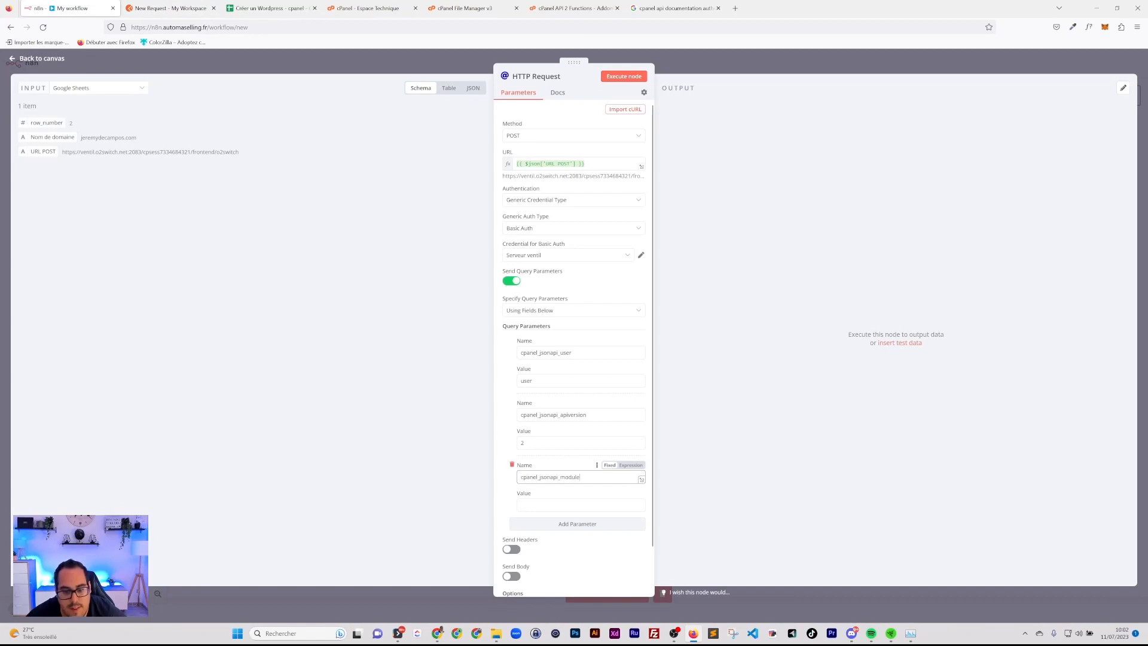
{"action": "key", "text": "ctrl+Tab"}
{"action": "double_click", "coordinate": [523, 233]}
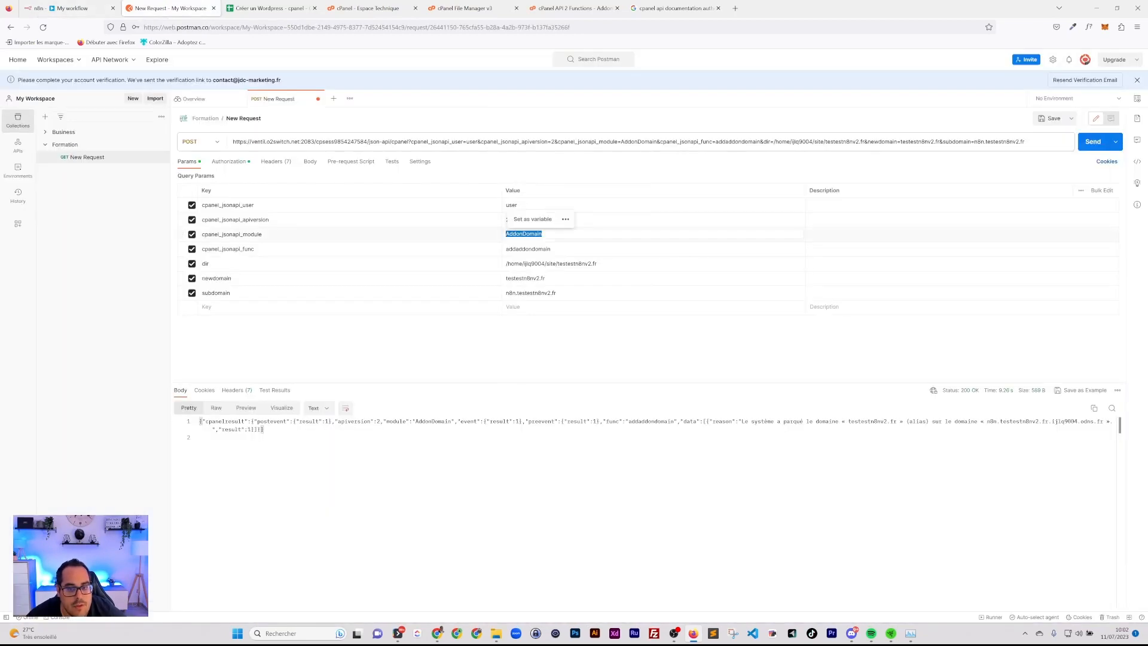
{"action": "left_click", "coordinate": [81, 9]}
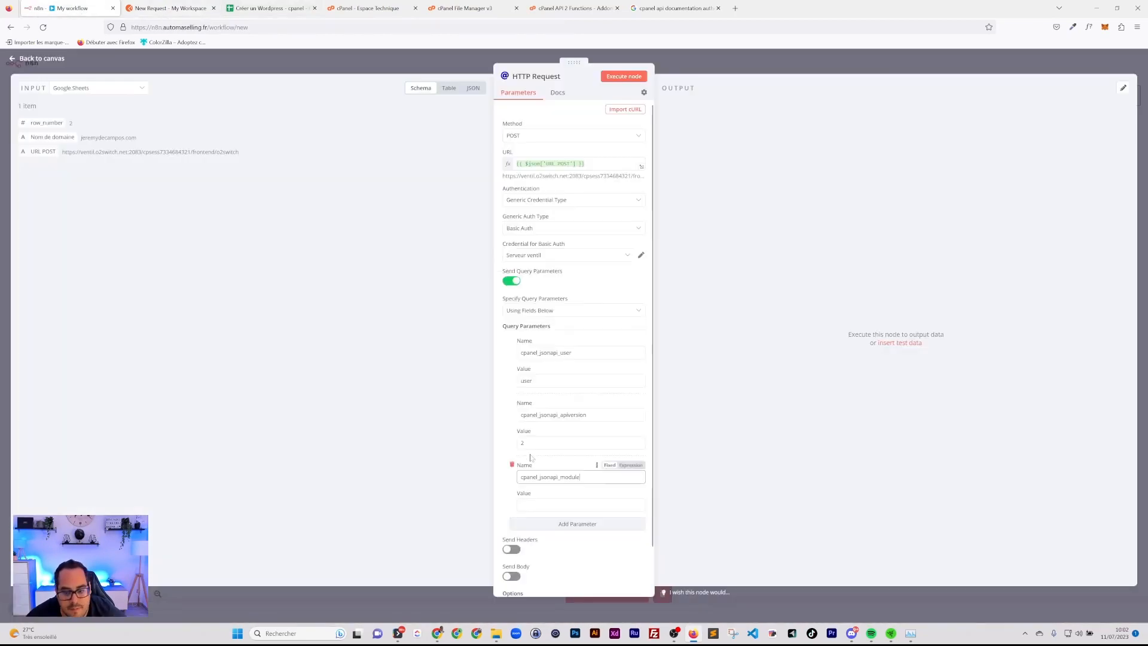
{"action": "left_click", "coordinate": [533, 505]}
{"action": "key", "text": "ctrl+v"}
{"action": "scroll", "coordinate": [534, 506], "scroll_direction": "down", "scroll_amount": 3}
Add a query parameter cpanel_jsonapi_func with value addaddondomain
{"action": "left_click", "coordinate": [574, 434]}
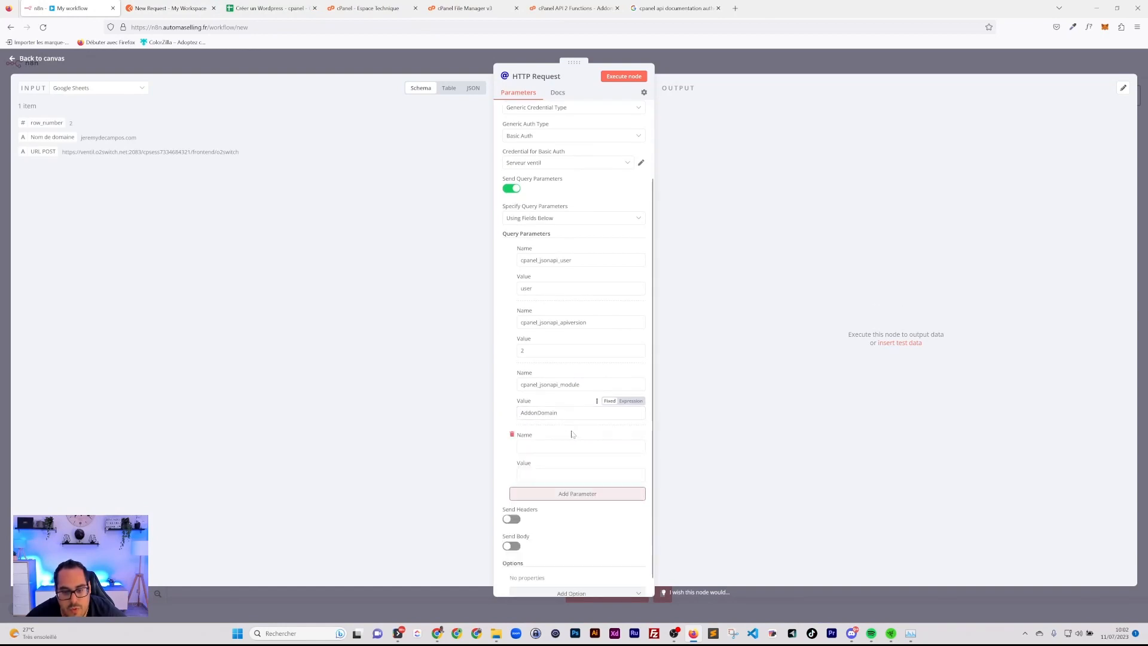
{"action": "left_click", "coordinate": [168, 9]}
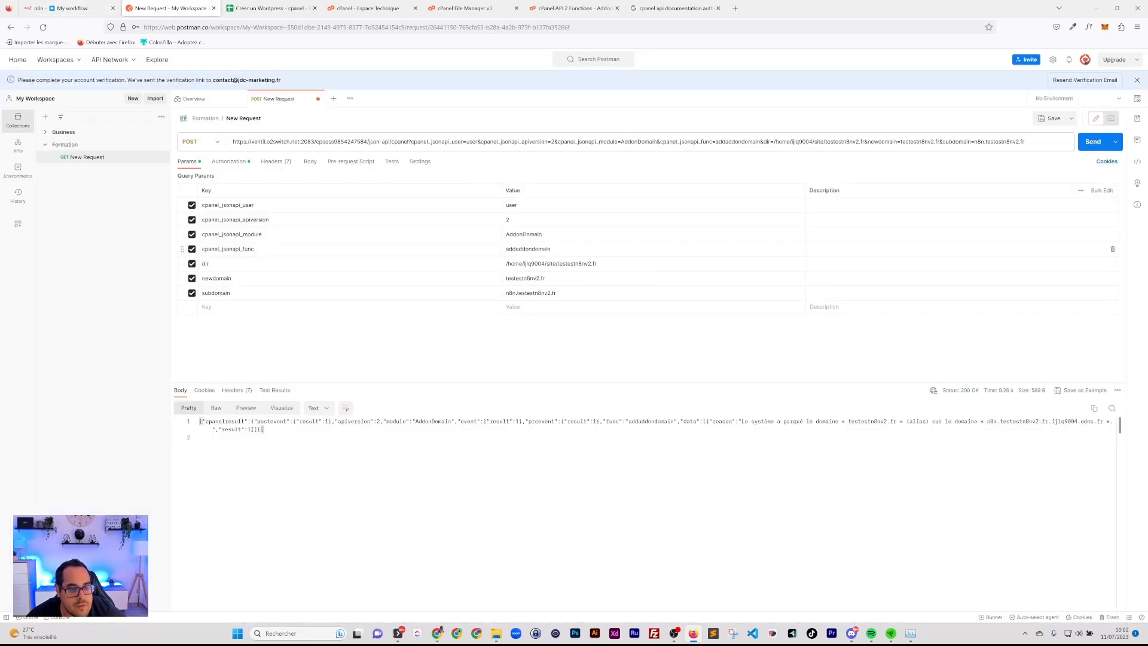
{"action": "double_click", "coordinate": [228, 249]}
{"action": "key", "text": "ctrl+c"}
{"action": "left_click", "coordinate": [80, 9]}
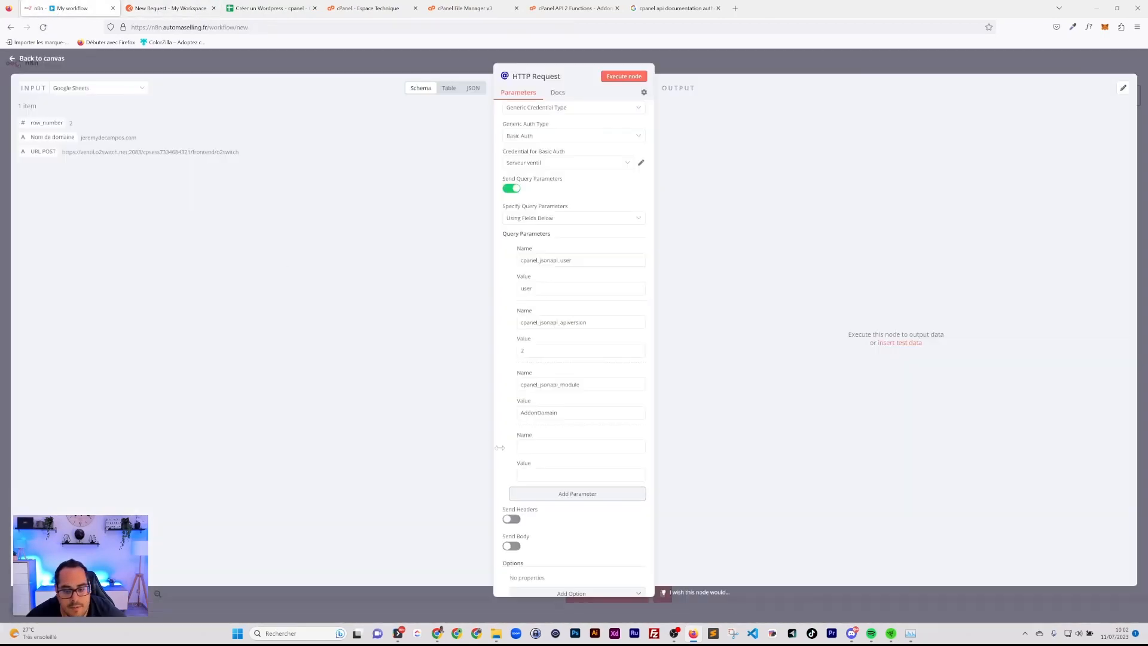
{"action": "left_click", "coordinate": [568, 447]}
{"action": "key", "text": "ctrl+v"}
{"action": "left_click", "coordinate": [167, 8]}
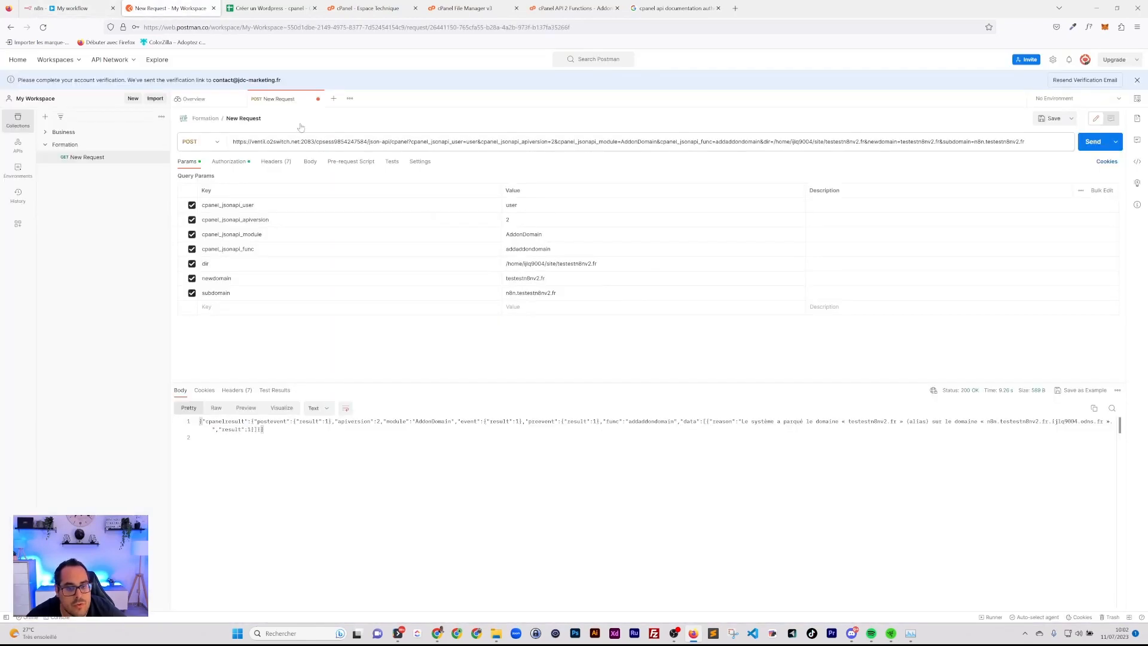
{"action": "double_click", "coordinate": [528, 249]}
{"action": "key", "text": "ctrl+c"}
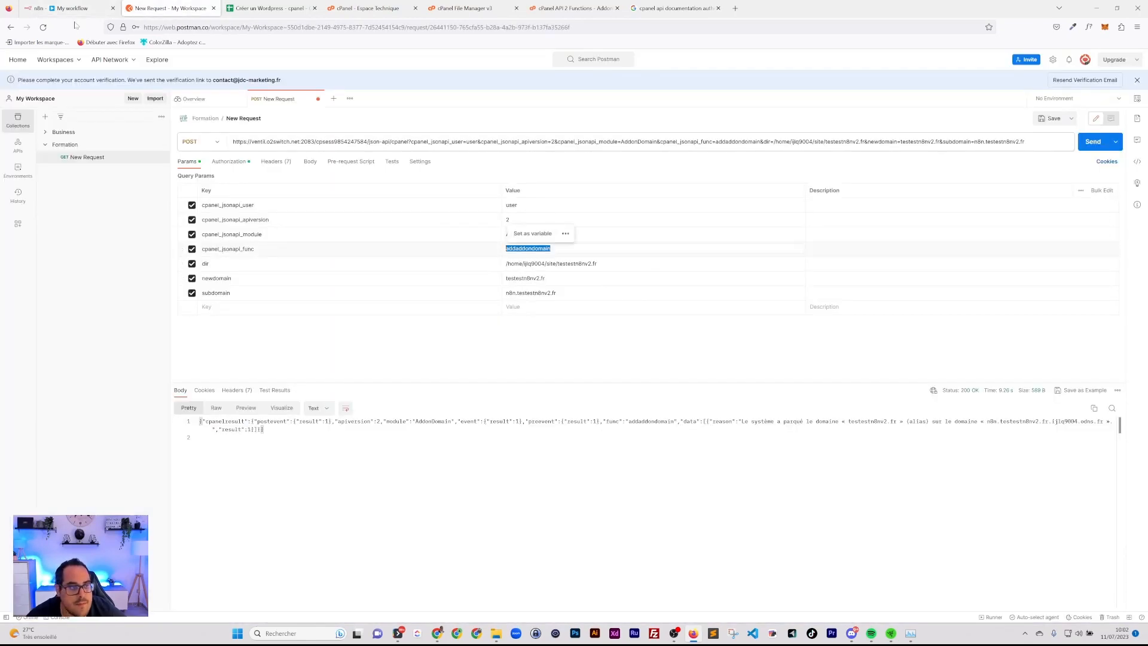
{"action": "left_click", "coordinate": [80, 9]}
{"action": "left_click", "coordinate": [568, 475]}
{"action": "key", "text": "ctrl+v"}
Add a dir parameter row and copy the full dir folder path from Postman
{"action": "left_click", "coordinate": [157, 10]}
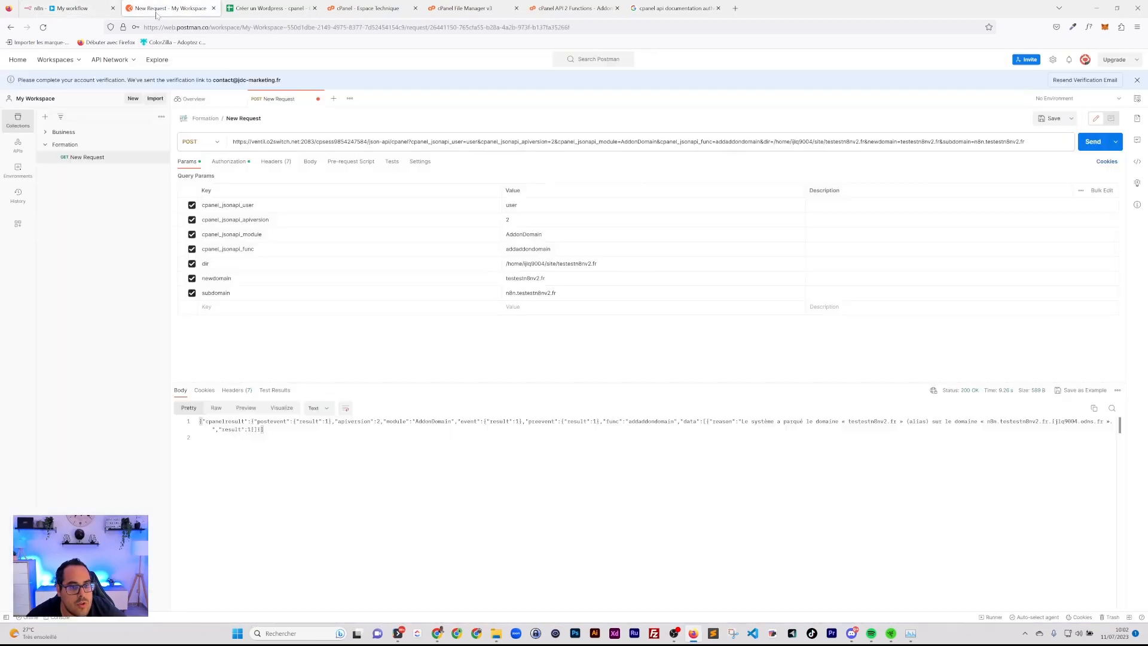
{"action": "double_click", "coordinate": [205, 263]}
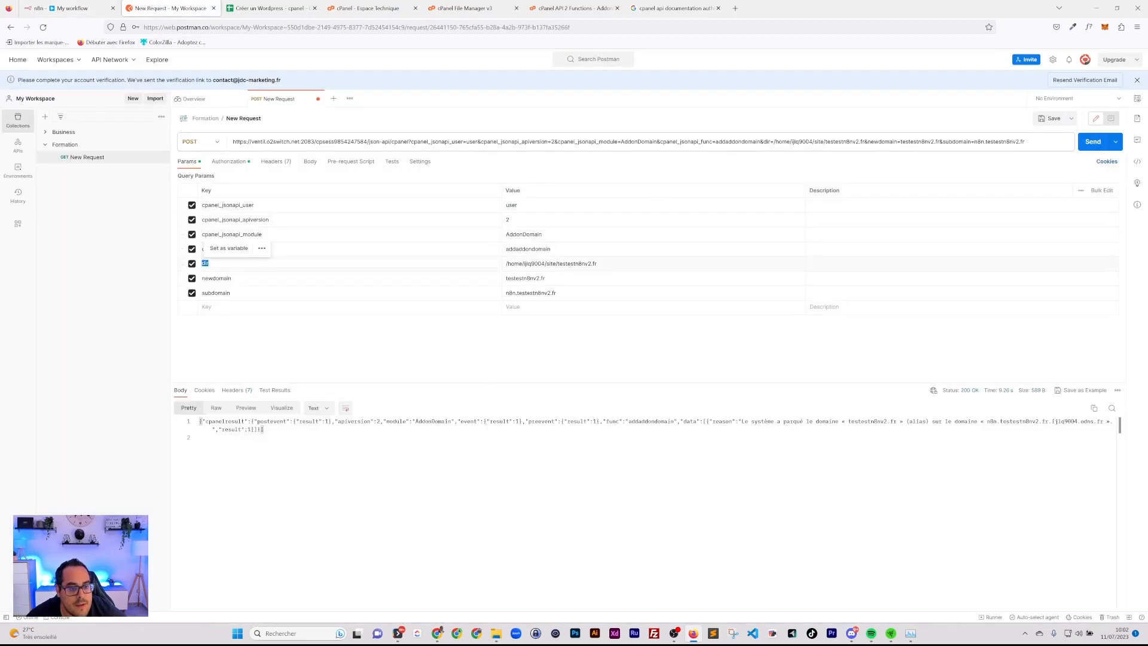
{"action": "left_click", "coordinate": [71, 9]}
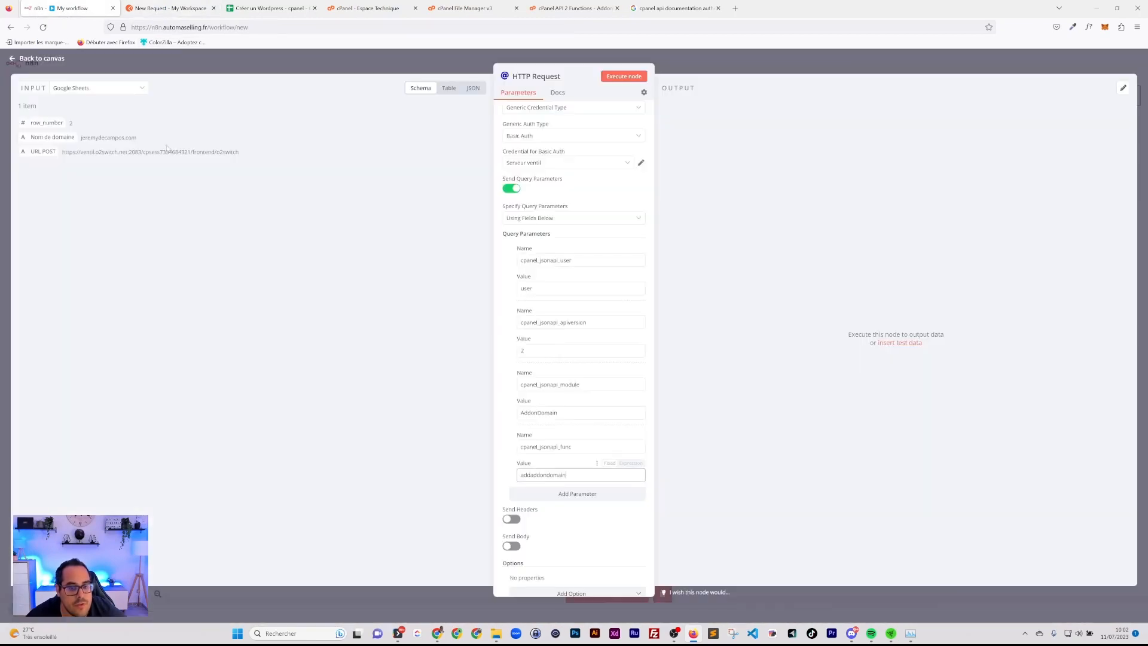
{"action": "left_click", "coordinate": [559, 494]}
{"action": "left_click", "coordinate": [170, 8]}
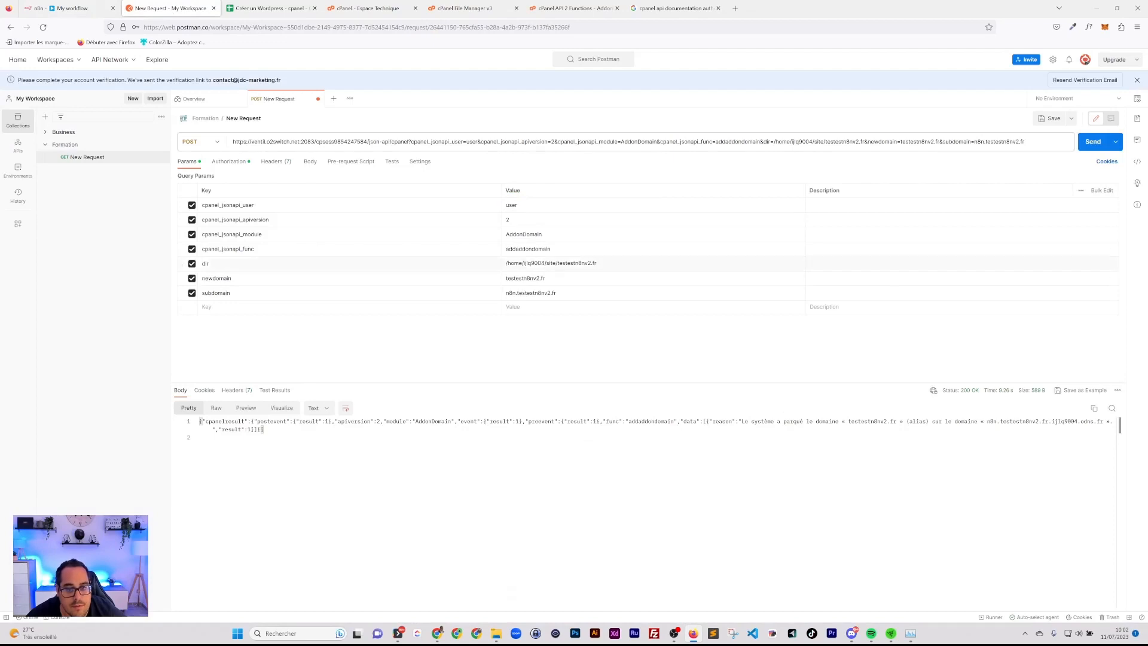
{"action": "triple_click", "coordinate": [534, 263]}
{"action": "key", "text": "ctrl+c"}
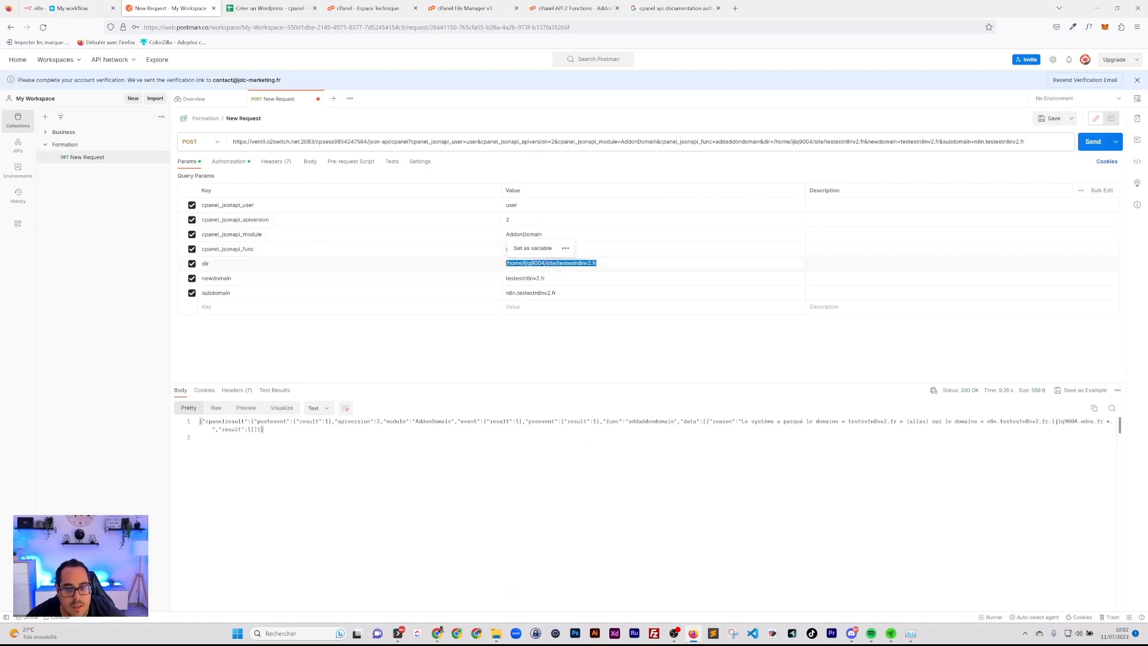
{"action": "left_click", "coordinate": [62, 10]}
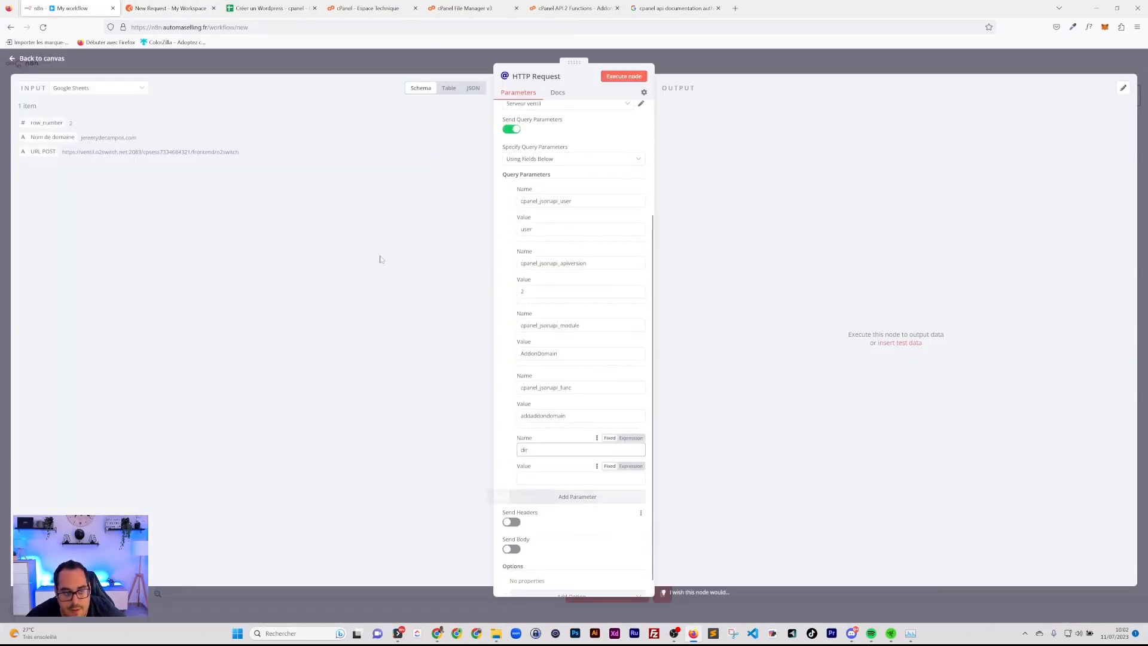
{"action": "left_click", "coordinate": [260, 9]}
Paste the folder path into C2 and head column C 'Dossier'
{"action": "left_click", "coordinate": [287, 137]}
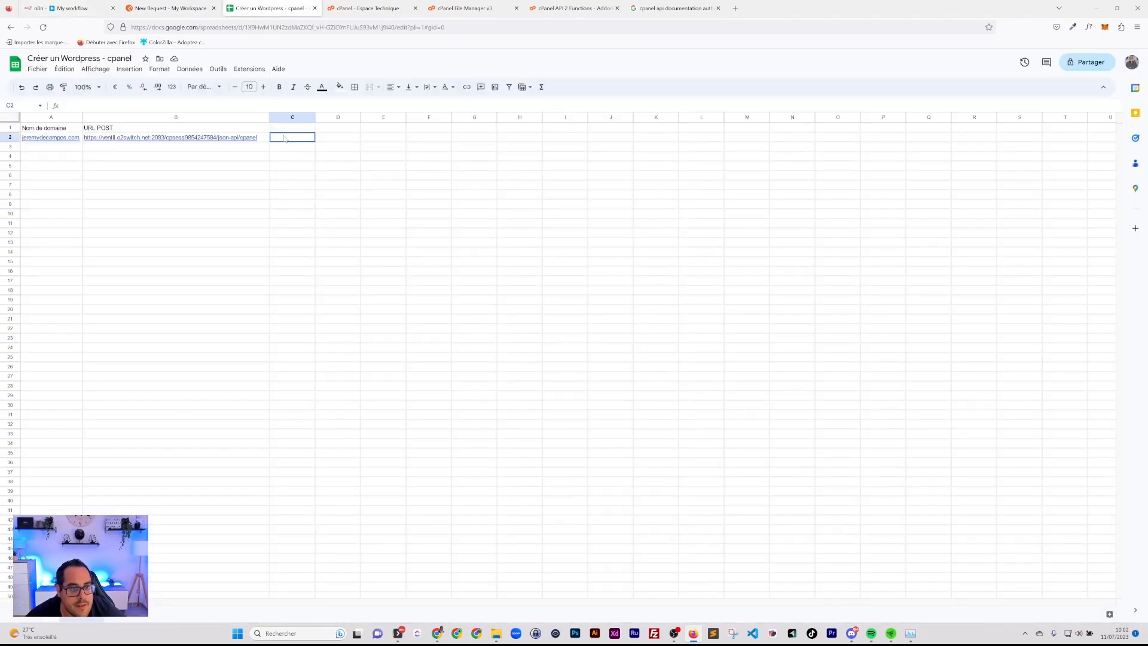
{"action": "key", "text": "ctrl+v"}
{"action": "left_click", "coordinate": [289, 129]}
{"action": "type", "text": "D"}
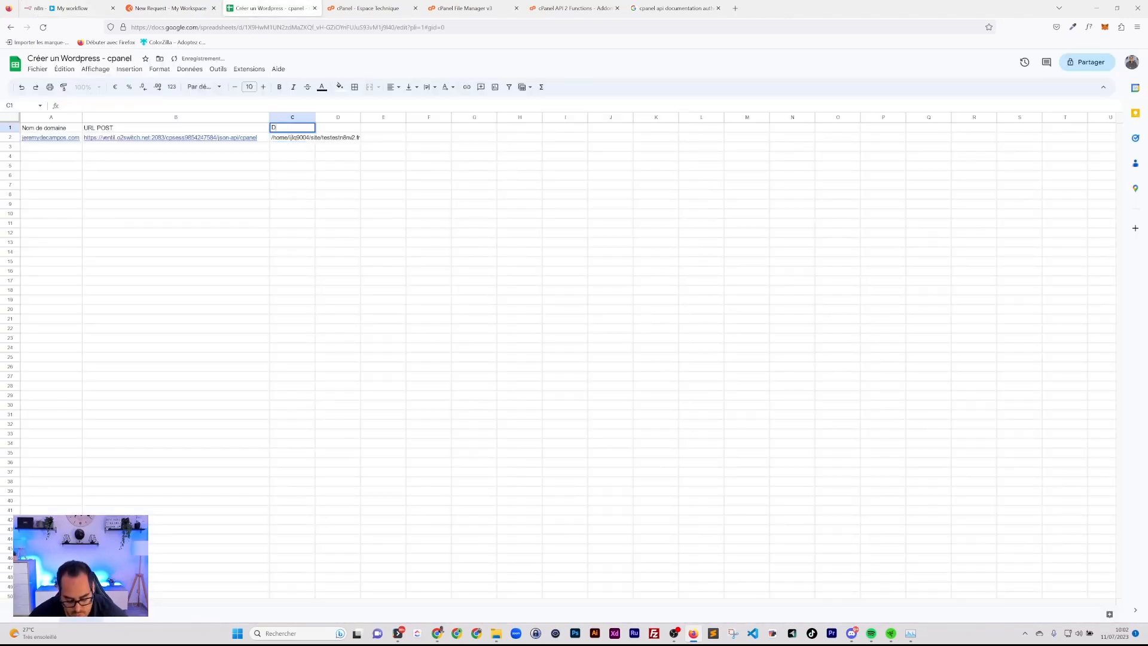
{"action": "type", "text": "ossier"}
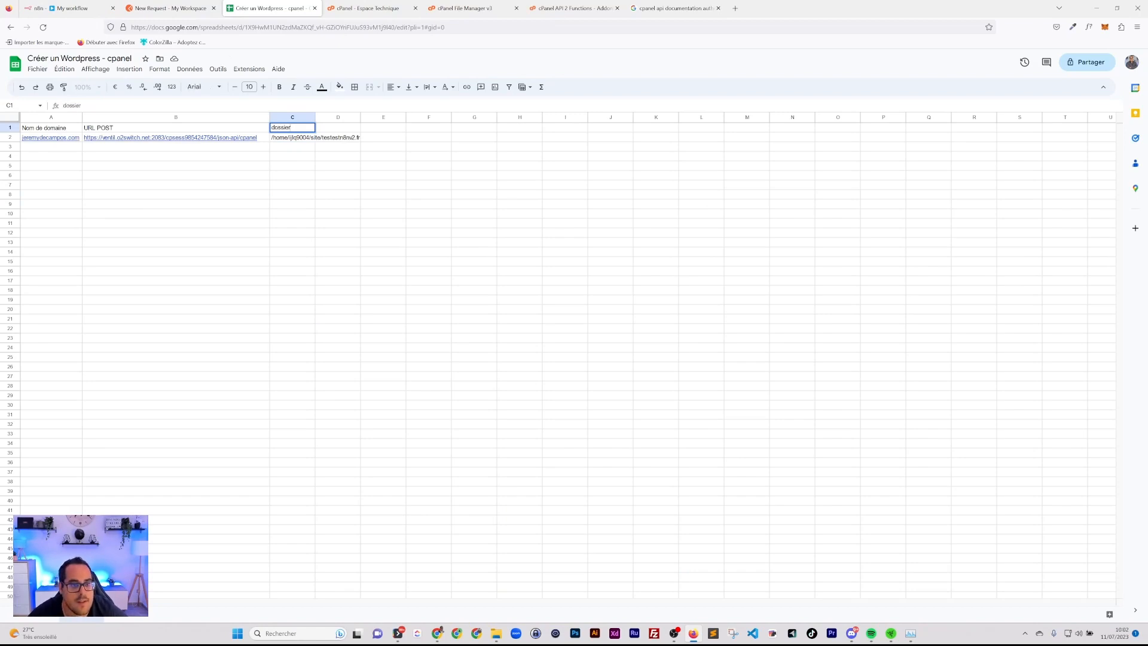
{"action": "key", "text": "Return"}
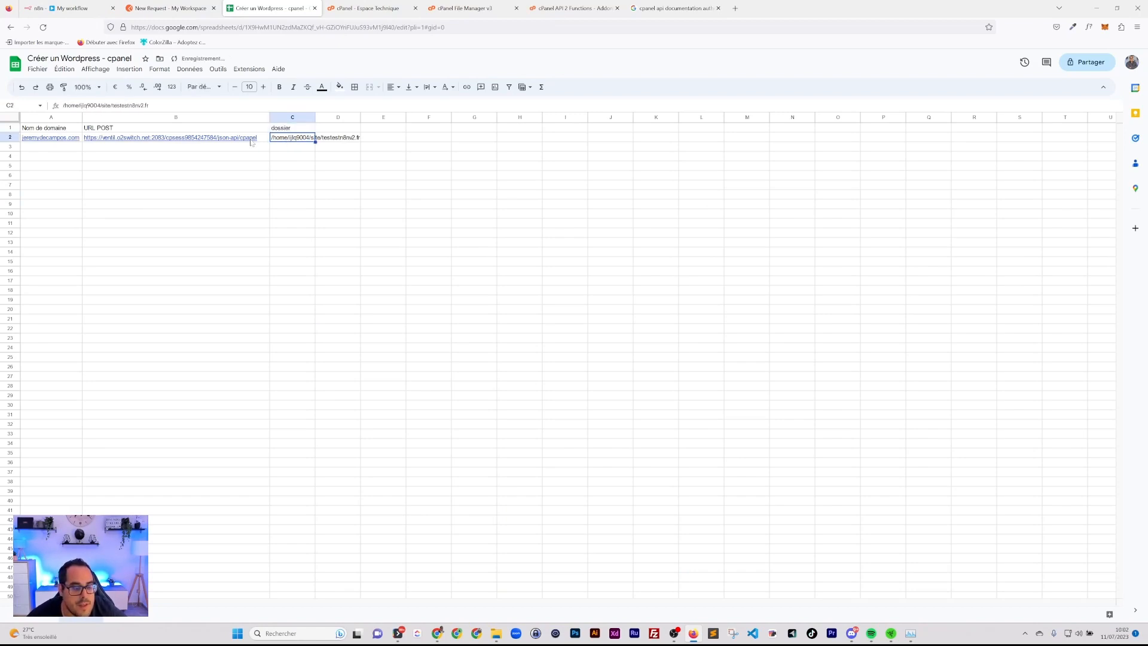
Delete the test domain from the end of the folder path in C2
{"action": "mouse_move", "coordinate": [252, 142]}
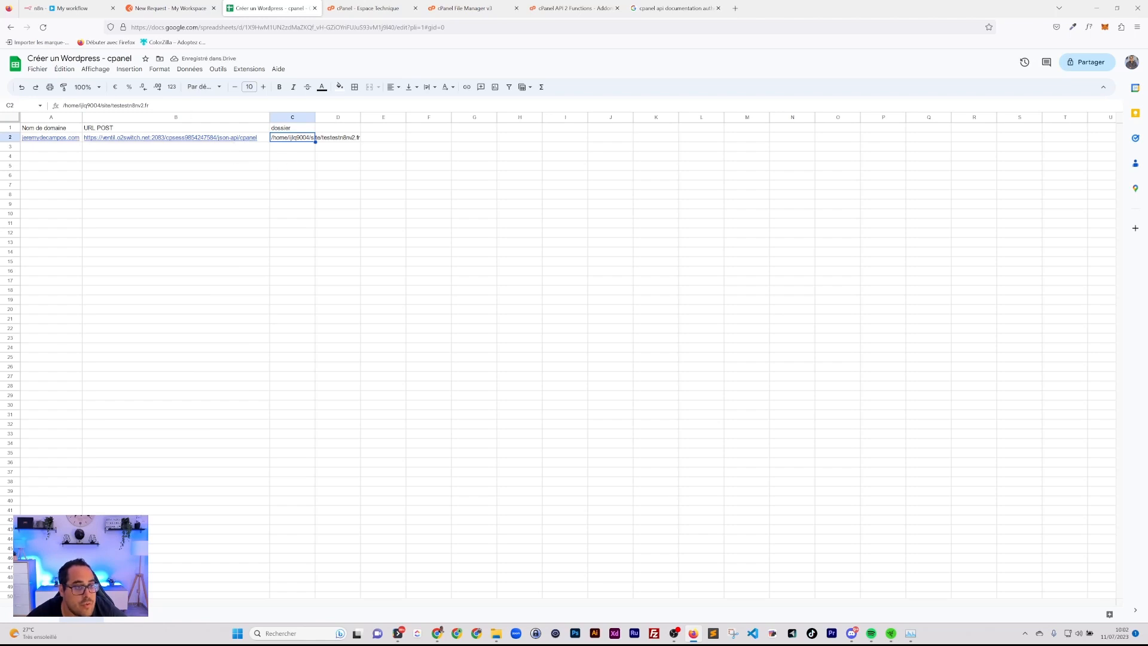
{"action": "left_click", "coordinate": [124, 105]}
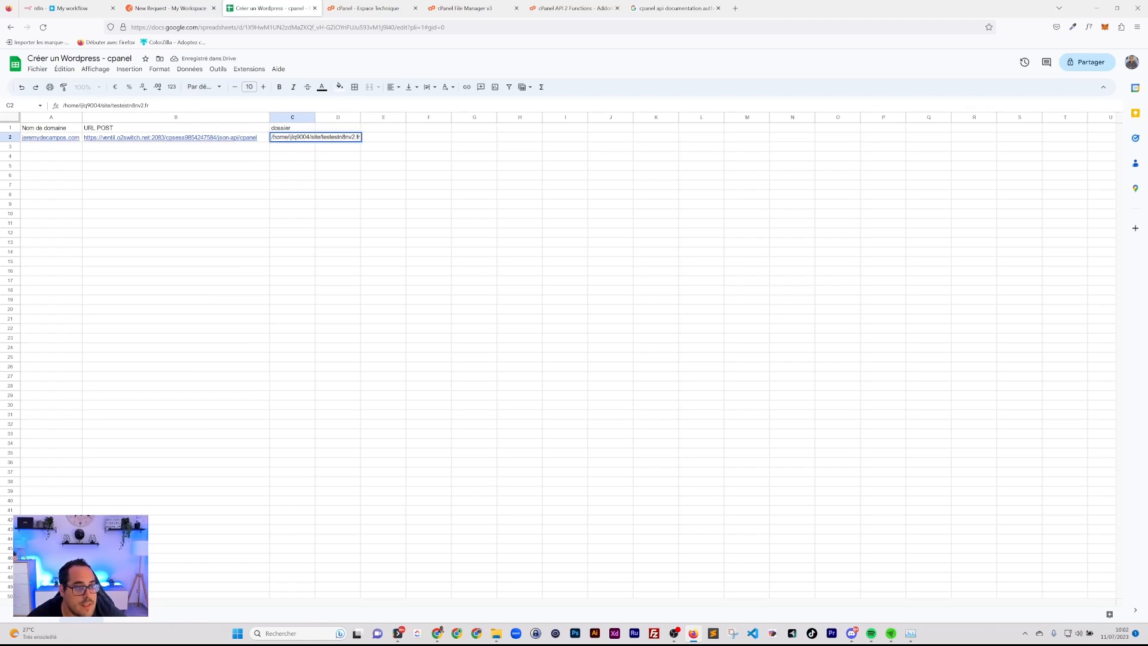
{"action": "left_click_drag", "start_coordinate": [111, 106], "coordinate": [189, 119]}
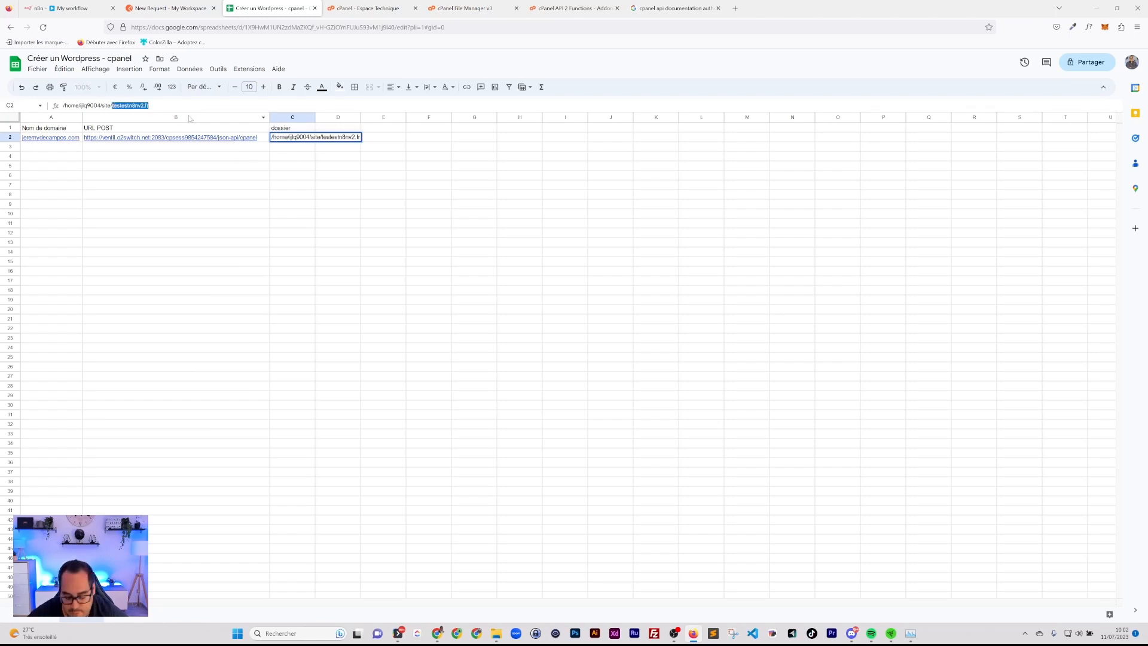
{"action": "key", "text": "BackSpace"}
{"action": "left_click", "coordinate": [292, 242]}
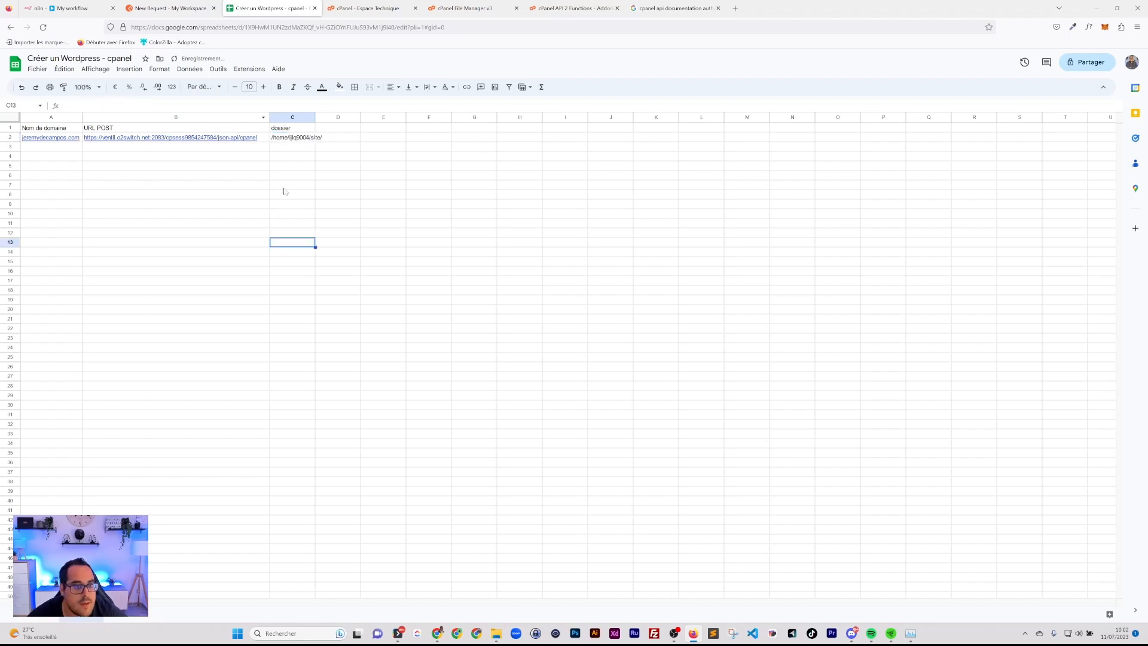
Turn C2 into a formula joining the /site/ folder path with A2
{"action": "left_click", "coordinate": [301, 138]}
{"action": "double_click", "coordinate": [312, 138]}
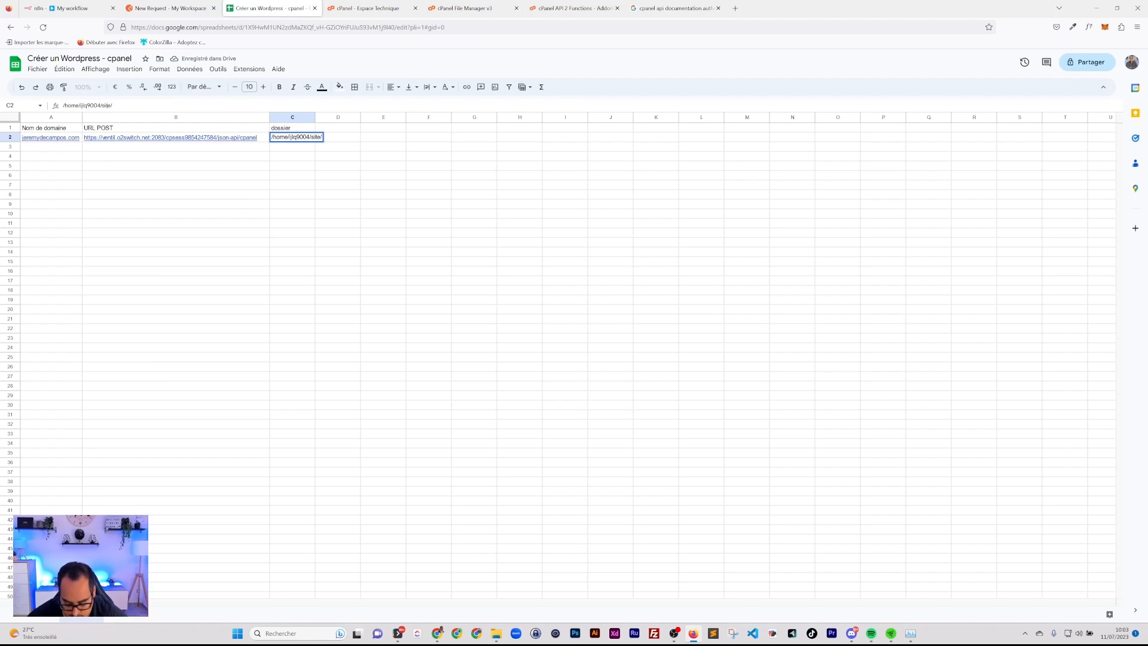
{"action": "type", "text": "=\""}
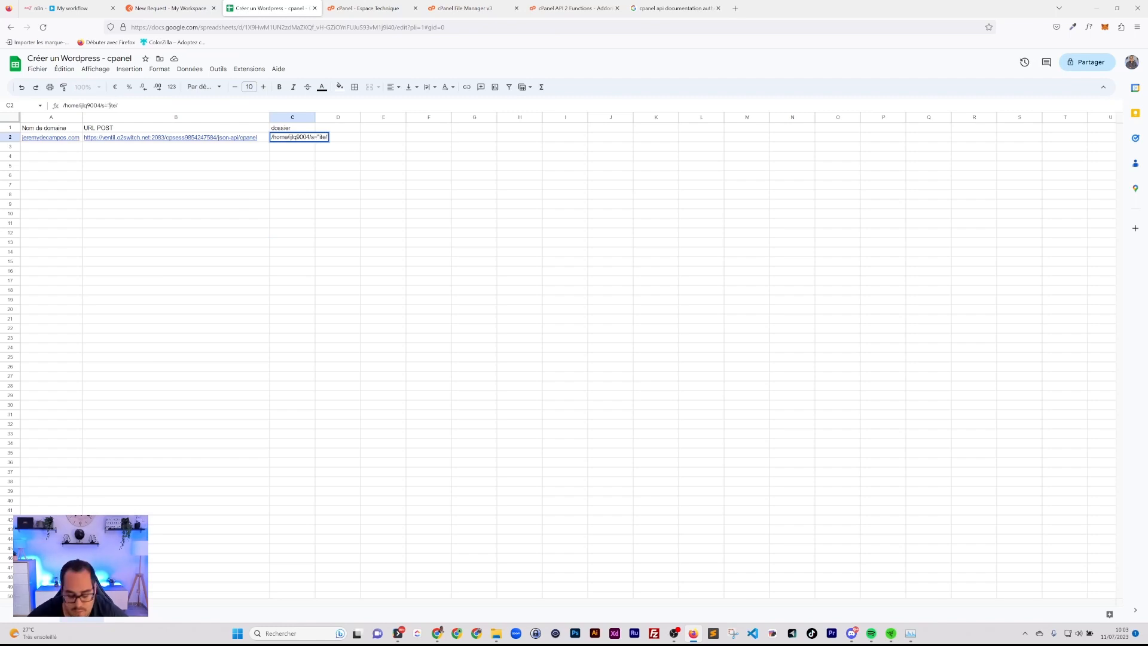
{"action": "key", "text": "BackSpace"}
{"action": "key", "text": "BackSpace"}
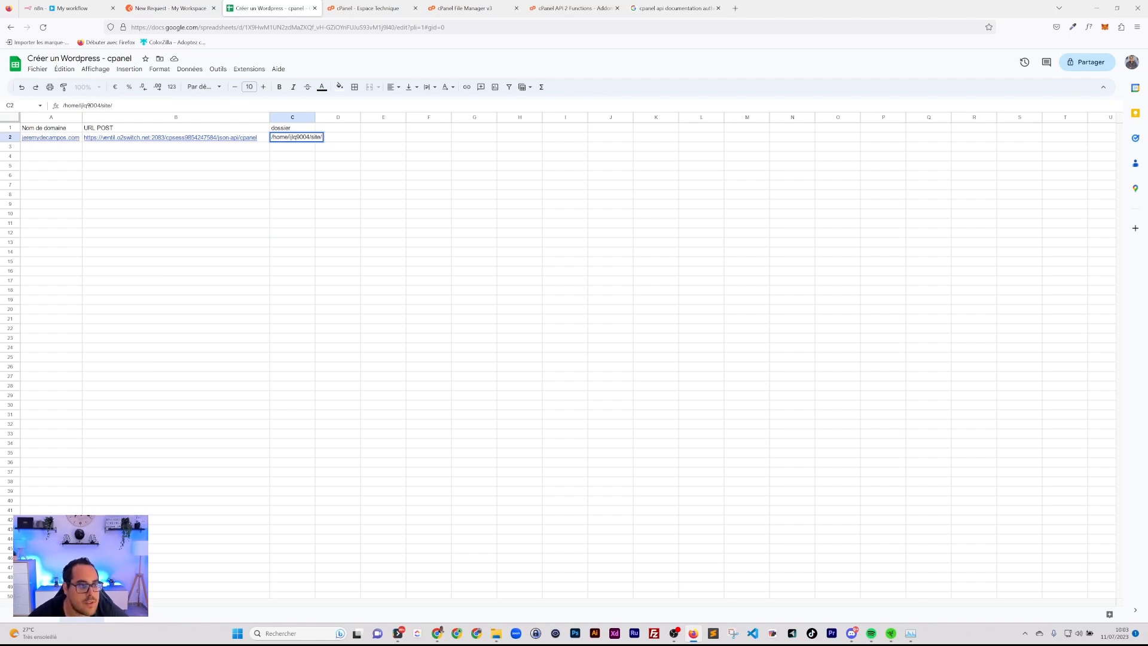
{"action": "key", "text": "Home"}
{"action": "type", "text": "="}
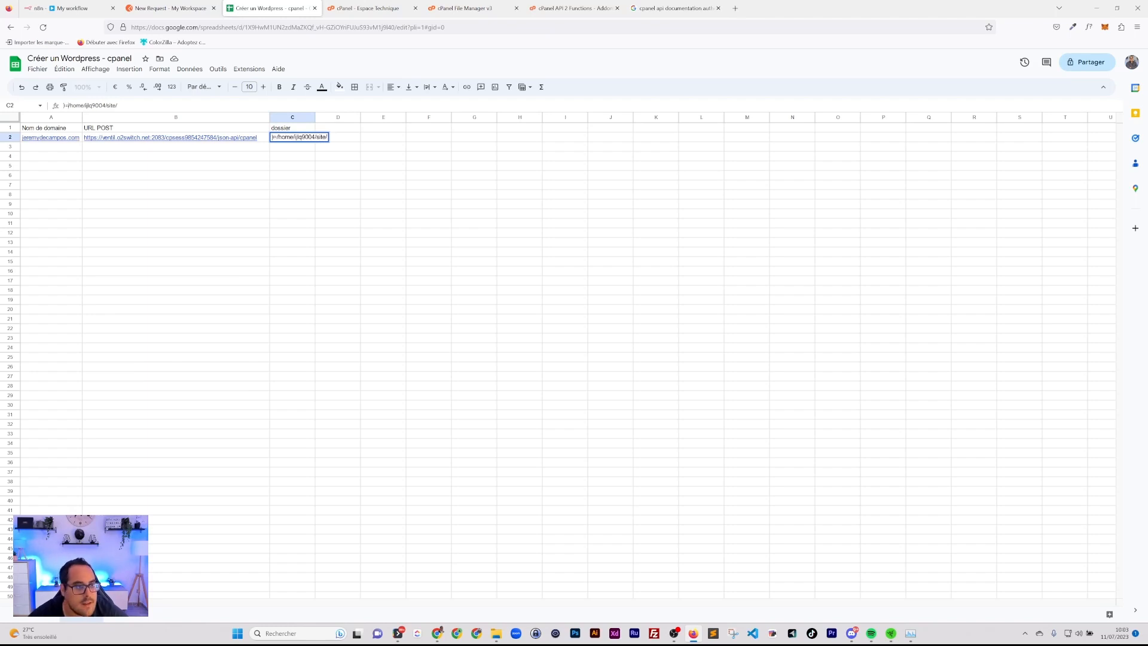
{"action": "type", "text": "\""}
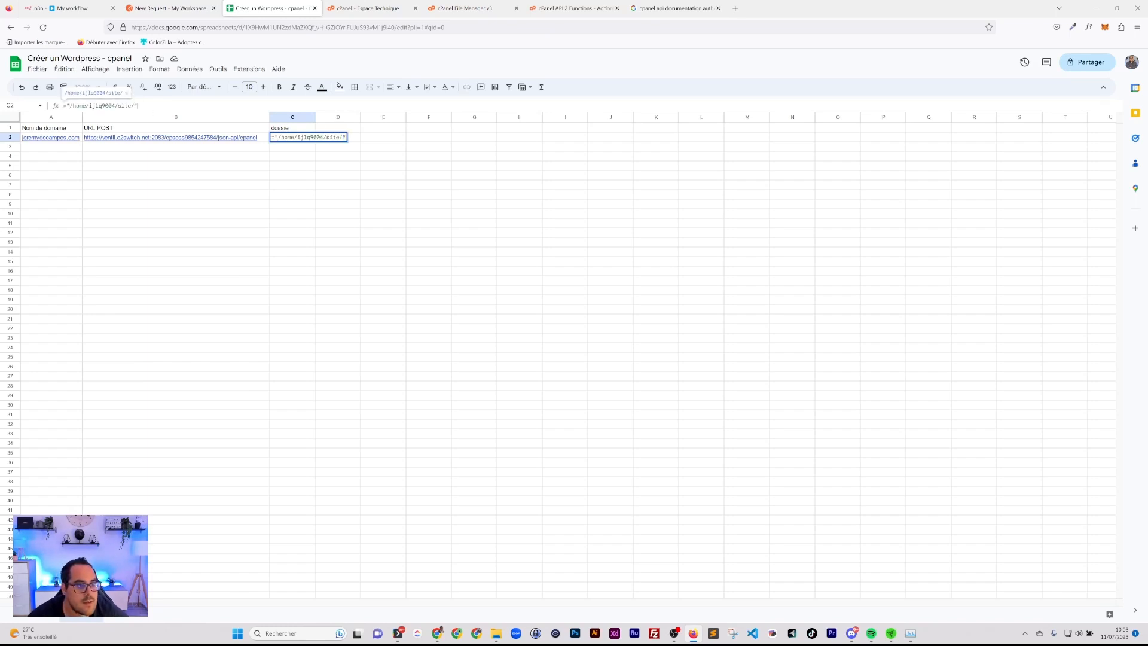
{"action": "type", "text": "&"}
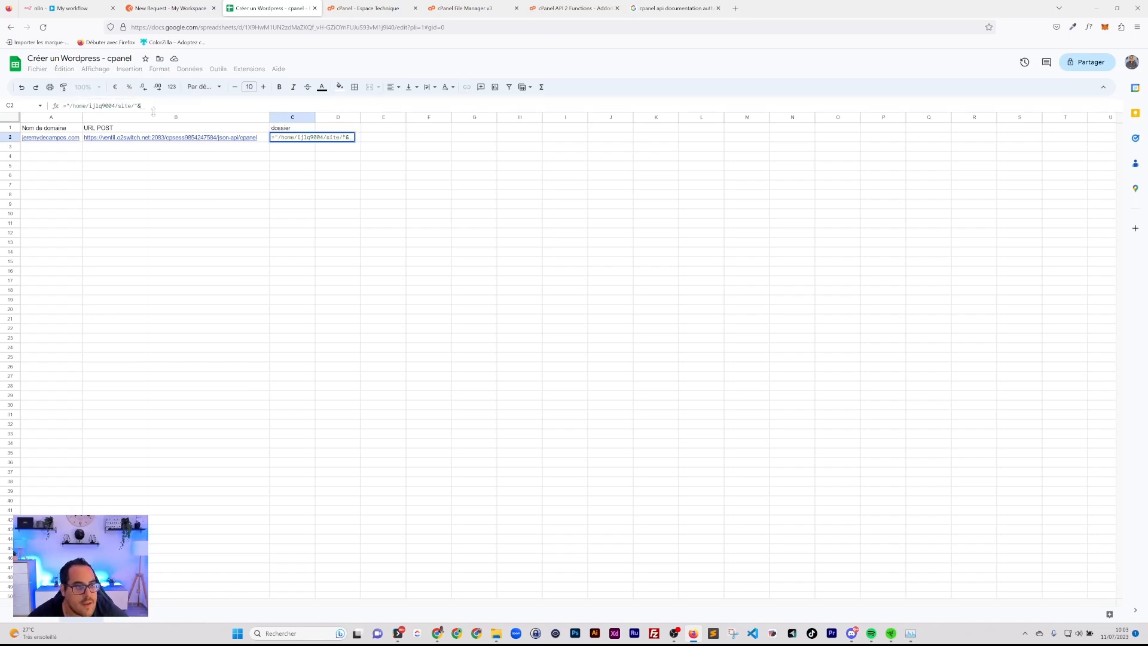
{"action": "left_click", "coordinate": [53, 142]}
{"action": "key", "text": "Return"}
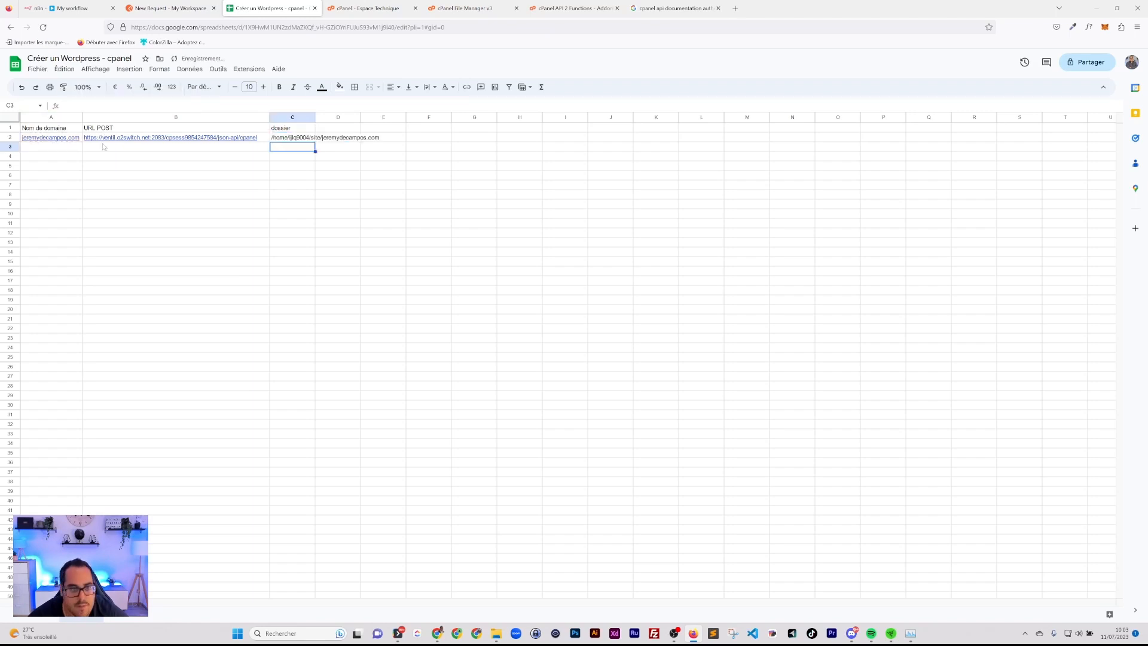
Widen column C so the full folder path shows
{"action": "left_click_drag", "start_coordinate": [315, 117], "coordinate": [391, 117]}
{"action": "left_click", "coordinate": [333, 198]}
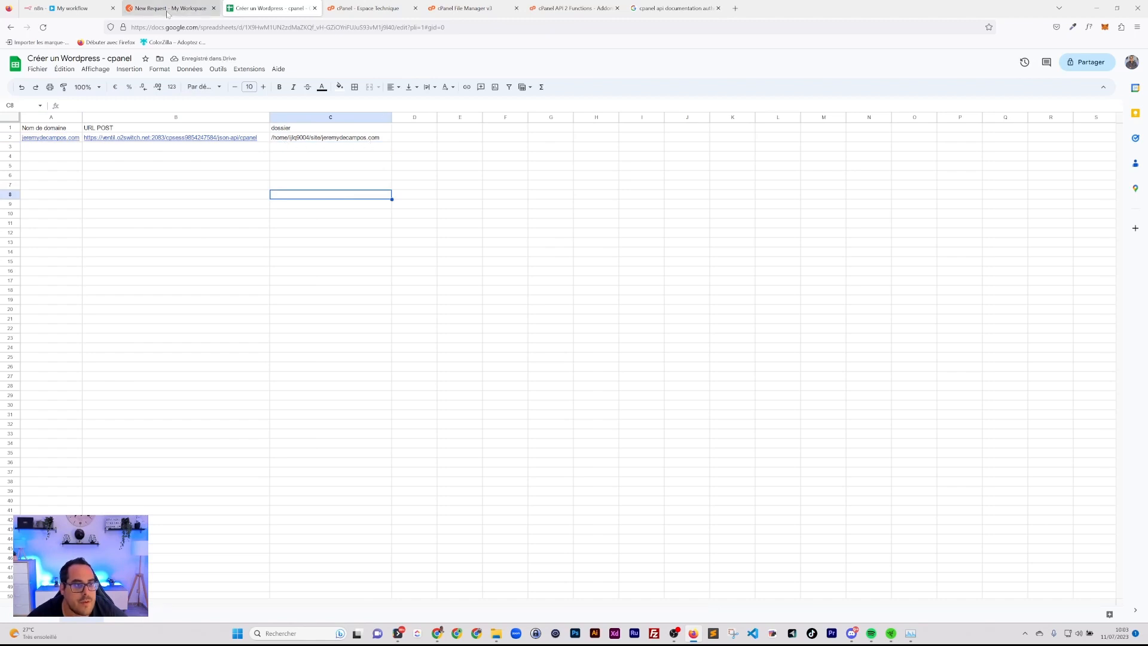
{"action": "left_click", "coordinate": [76, 15]}
Copy the URL POST expression into the dir query parameter's value
{"action": "scroll", "coordinate": [551, 244], "scroll_direction": "up", "scroll_amount": 3}
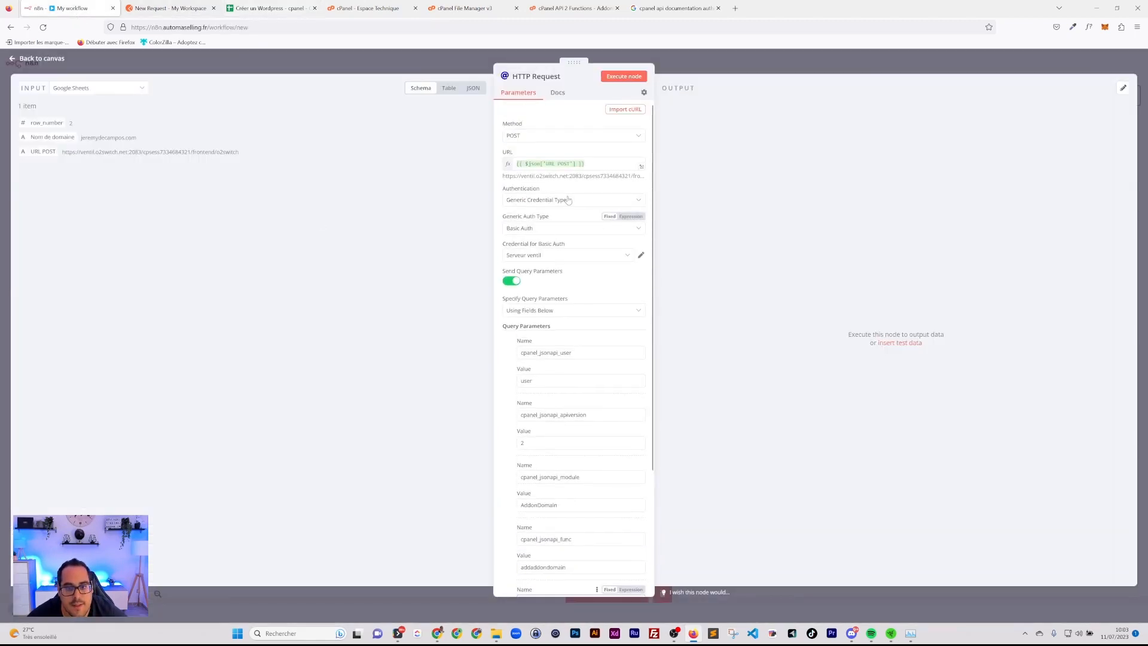
{"action": "triple_click", "coordinate": [589, 164]}
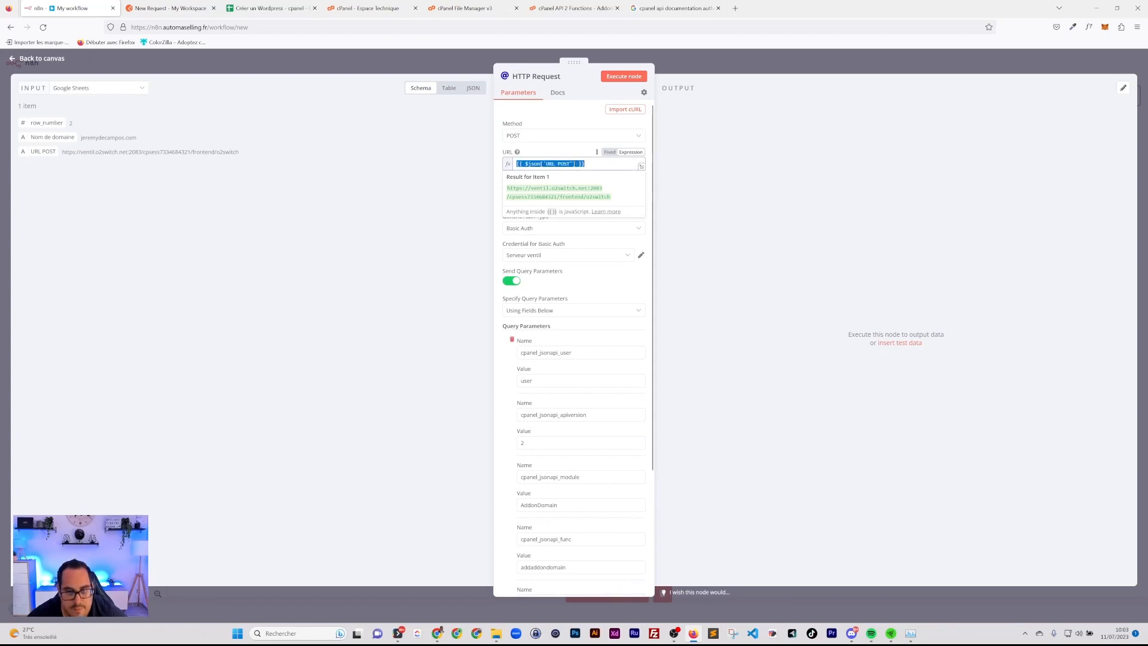
{"action": "key", "text": "ctrl+c"}
{"action": "scroll", "coordinate": [583, 452], "scroll_direction": "down", "scroll_amount": 4}
{"action": "left_click", "coordinate": [556, 413]}
{"action": "key", "text": "ctrl+v"}
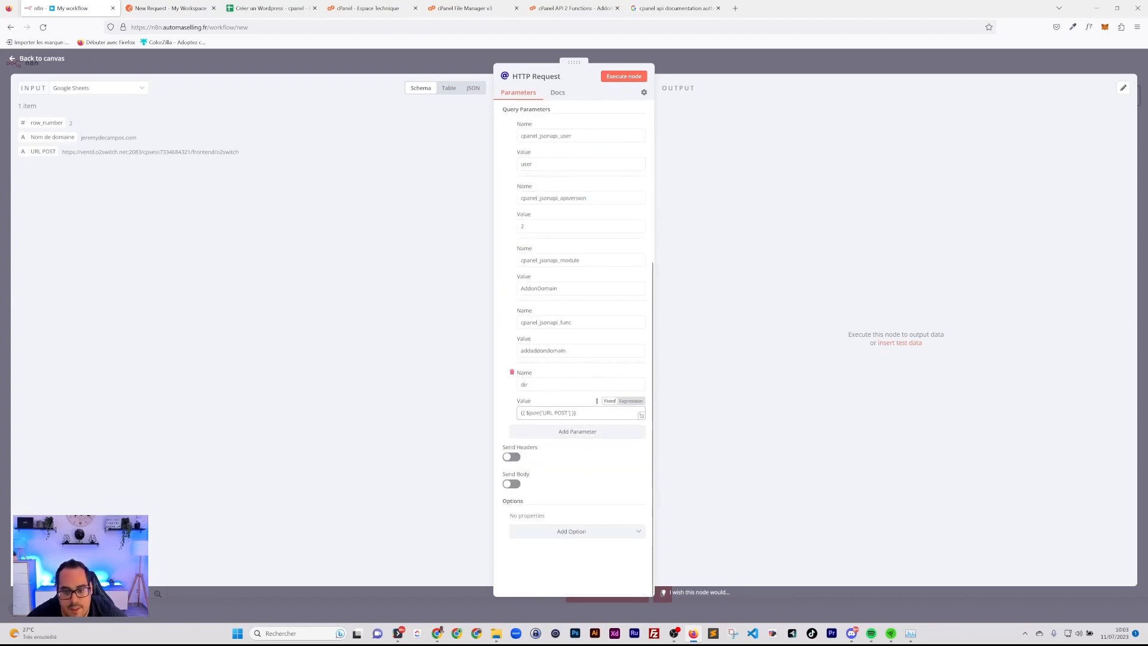
Make the dir value the expression {{ $json['dossier'] }} and check the sheet's column names
{"action": "left_click", "coordinate": [632, 401]}
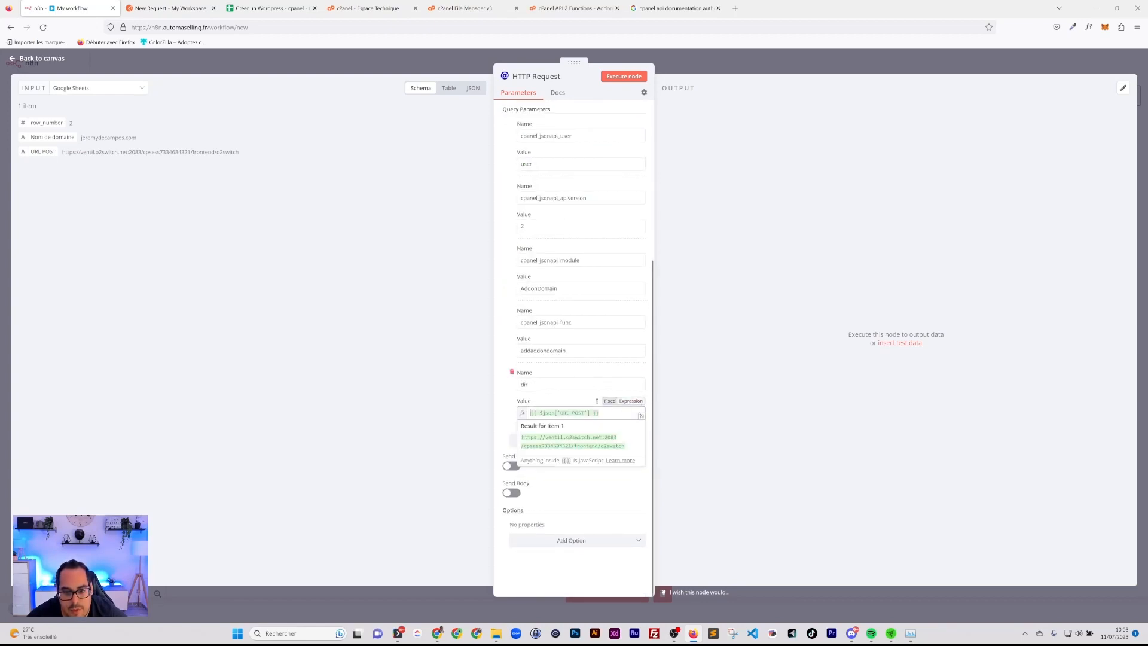
{"action": "key", "text": "BackSpace"}
{"action": "key", "text": "BackSpace"}
{"action": "key", "text": "BackSpace"}
{"action": "key", "text": "BackSpace"}
{"action": "key", "text": "BackSpace"}
{"action": "key", "text": "BackSpace"}
{"action": "key", "text": "BackSpace"}
{"action": "key", "text": "BackSpace"}
{"action": "key", "text": "BackSpace"}
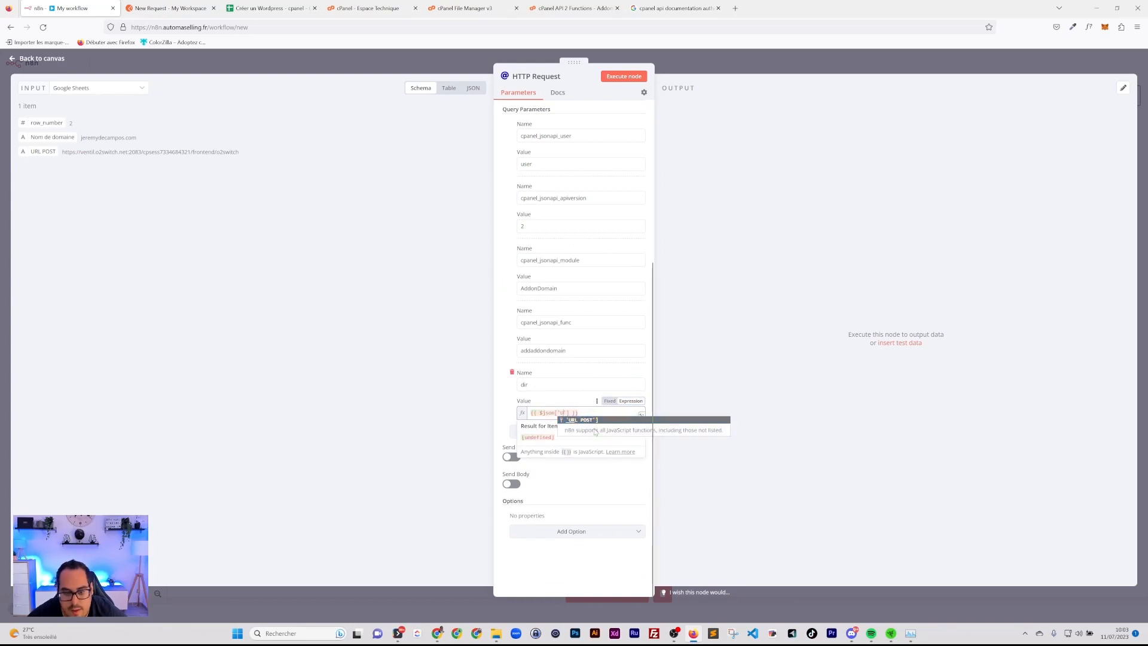
{"action": "type", "text": "'dossier"}
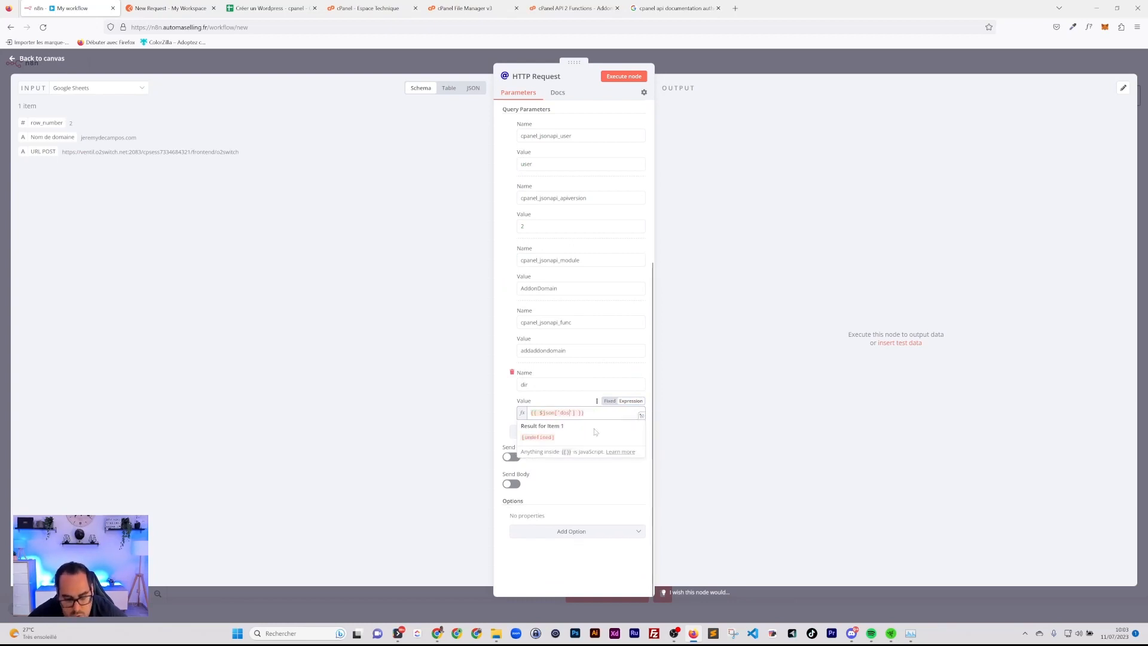
{"action": "left_click", "coordinate": [155, 205]}
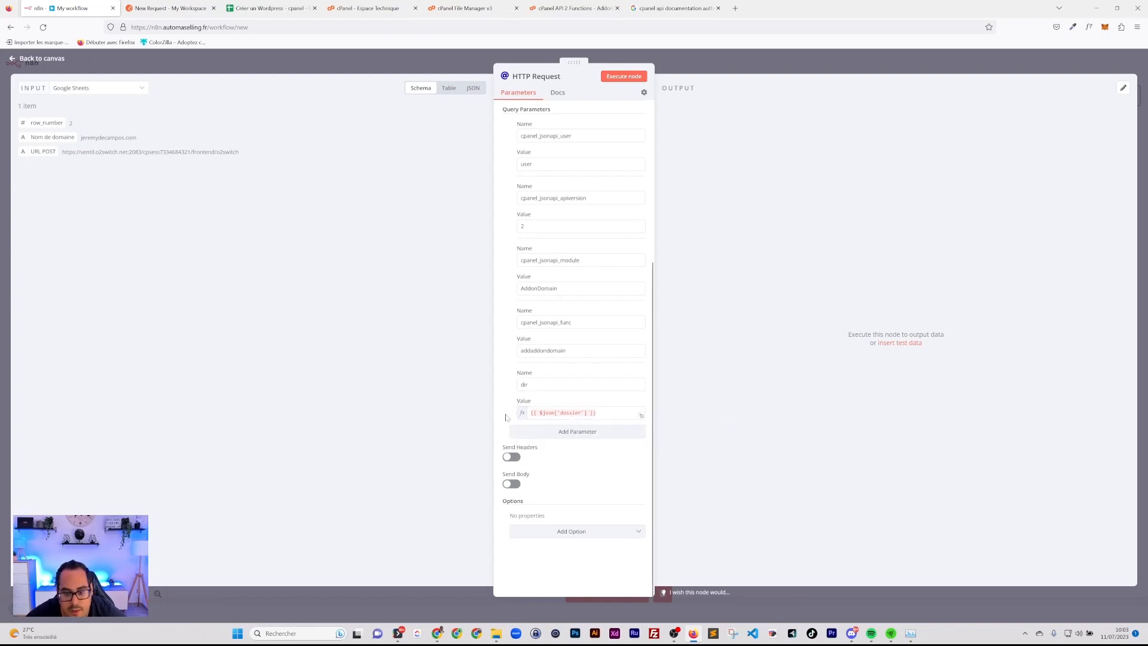
{"action": "left_click", "coordinate": [269, 8]}
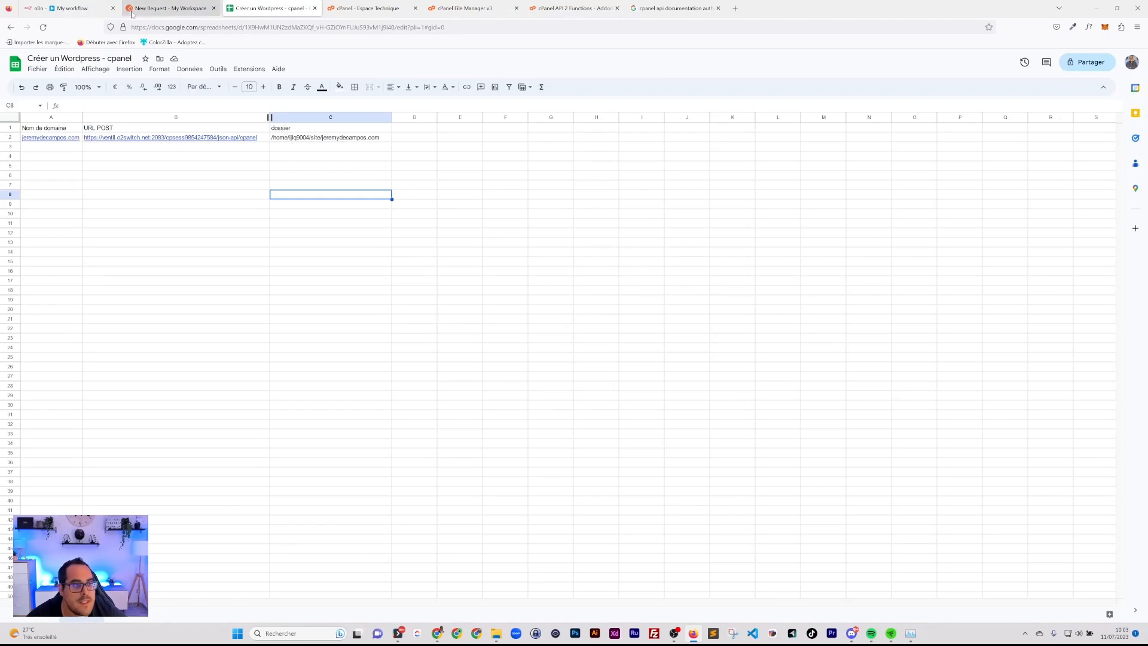
Add a newdomain query parameter mapped to the sheet's Nom de domaine column, plus another empty pair
{"action": "left_click", "coordinate": [169, 9]}
{"action": "double_click", "coordinate": [216, 278]}
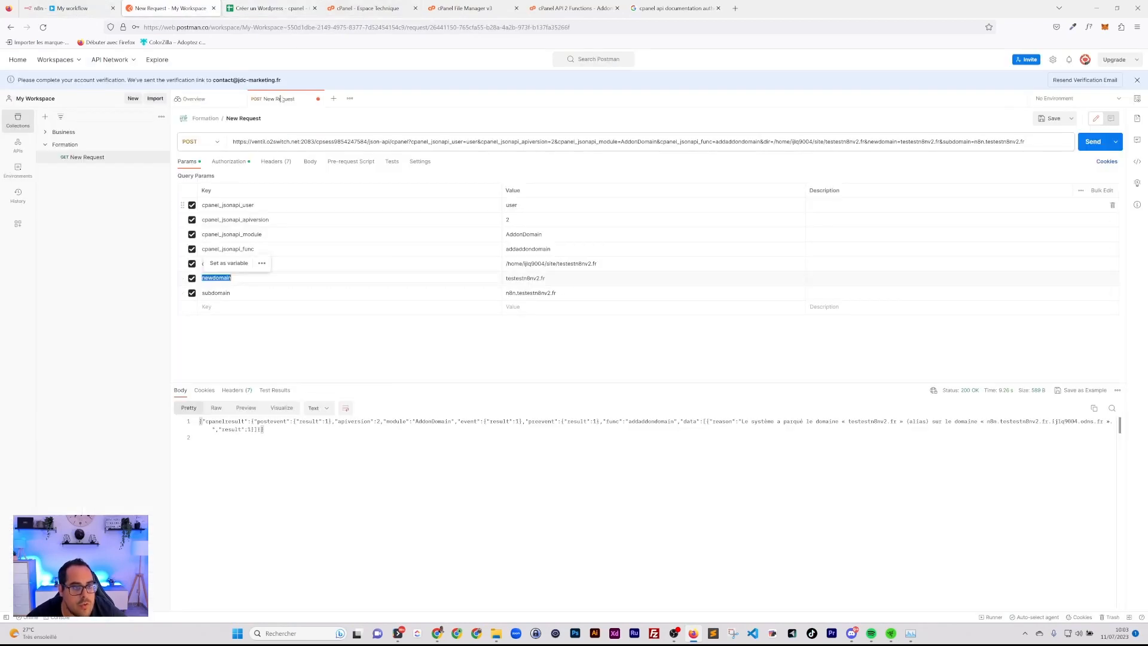
{"action": "left_click", "coordinate": [269, 8]}
{"action": "left_click", "coordinate": [73, 8]}
{"action": "key", "text": "ctrl+v"}
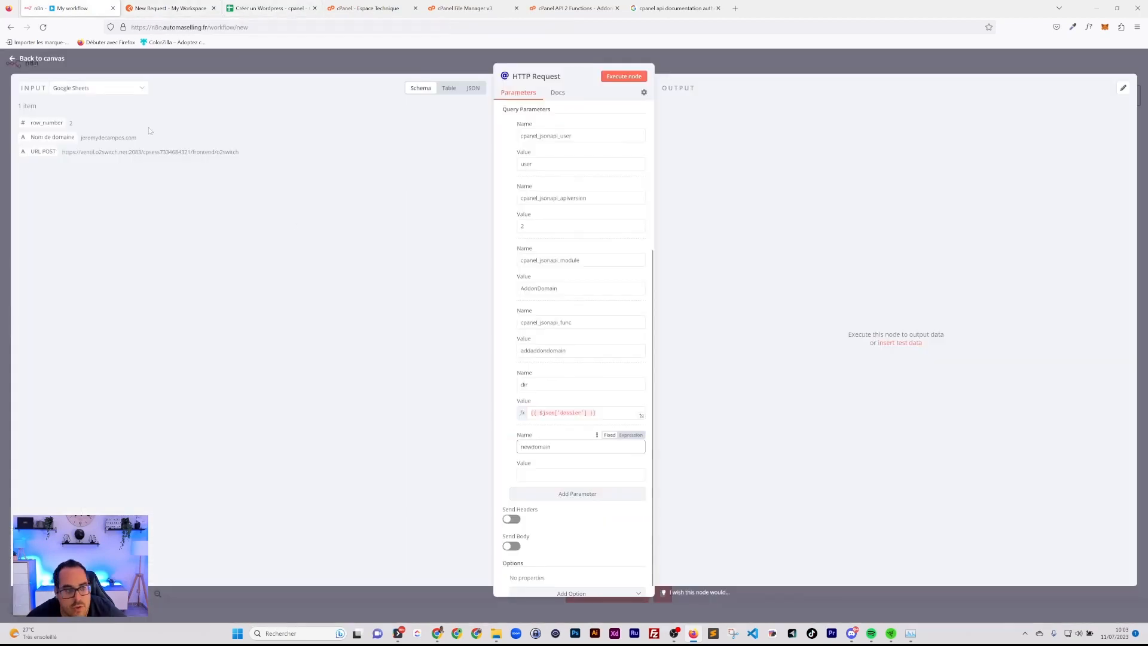
{"action": "left_click_drag", "start_coordinate": [47, 139], "coordinate": [541, 475]}
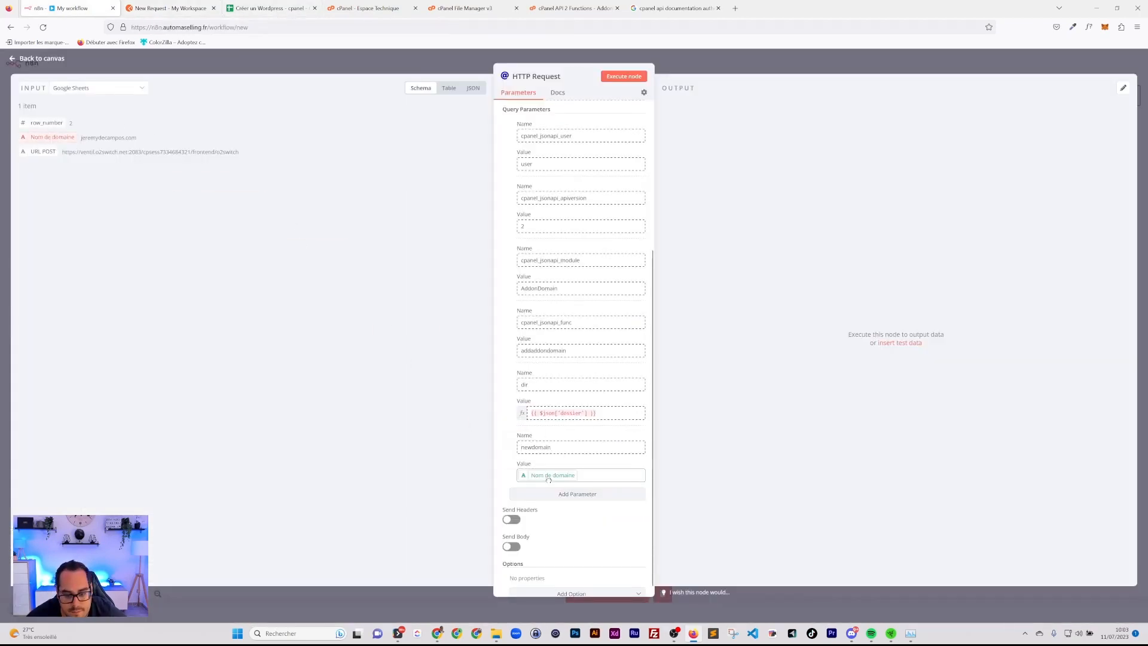
{"action": "left_click", "coordinate": [573, 504]}
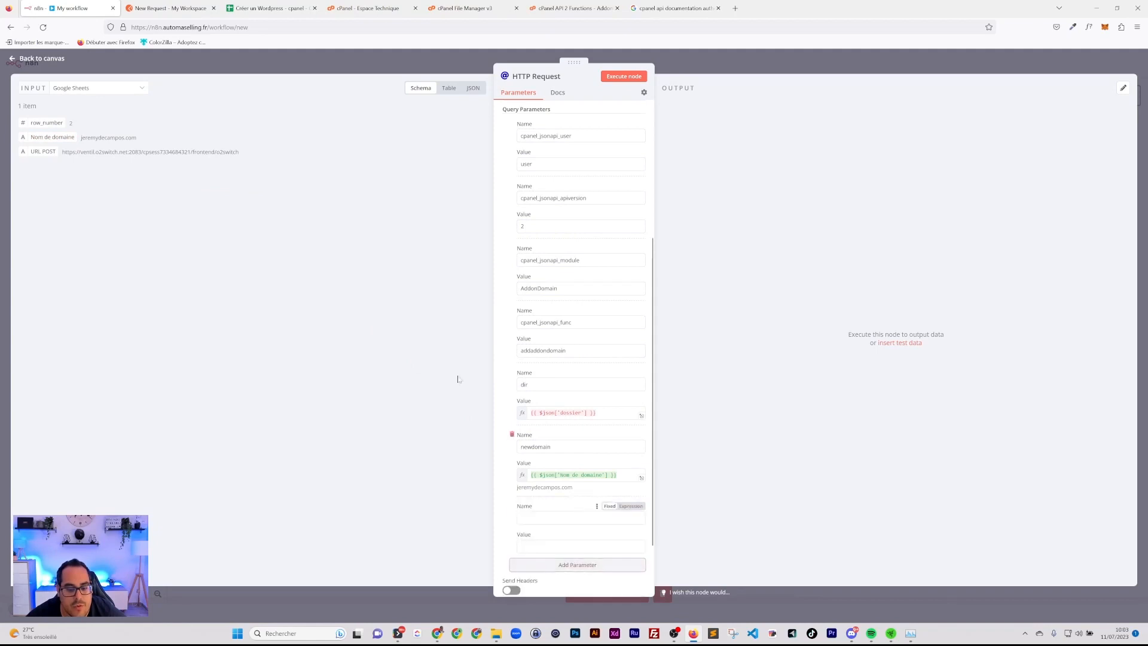
Copy the subdomain key from the Postman request into the new parameter's name
{"action": "left_click", "coordinate": [170, 8]}
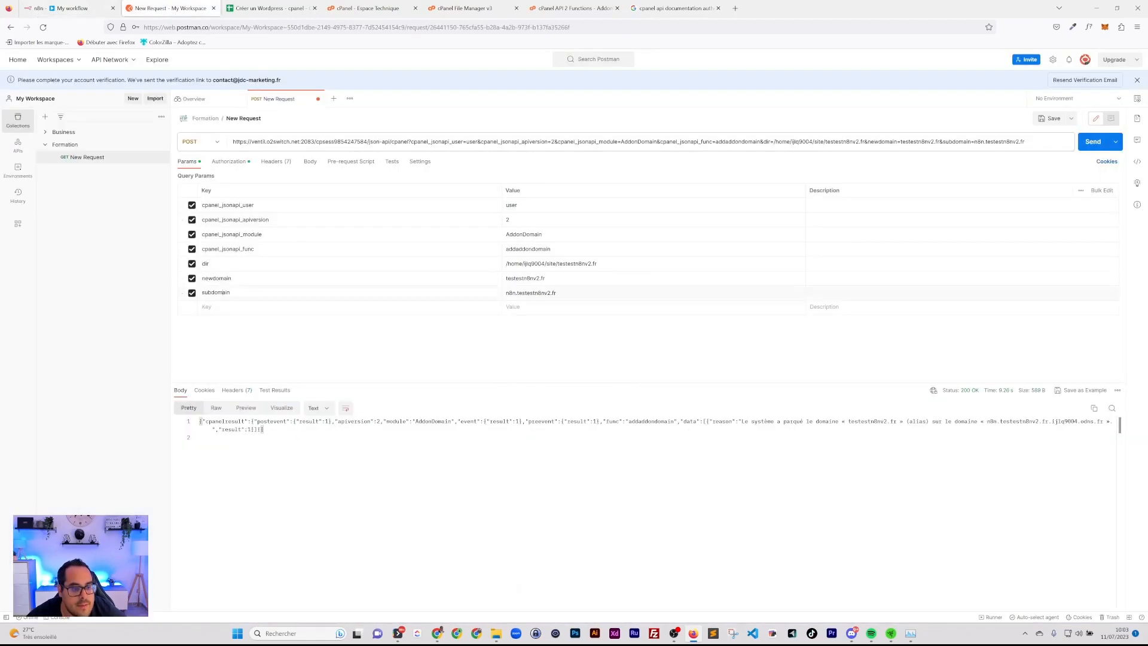
{"action": "double_click", "coordinate": [216, 293]}
{"action": "key", "text": "ctrl+c"}
{"action": "left_click", "coordinate": [74, 8]}
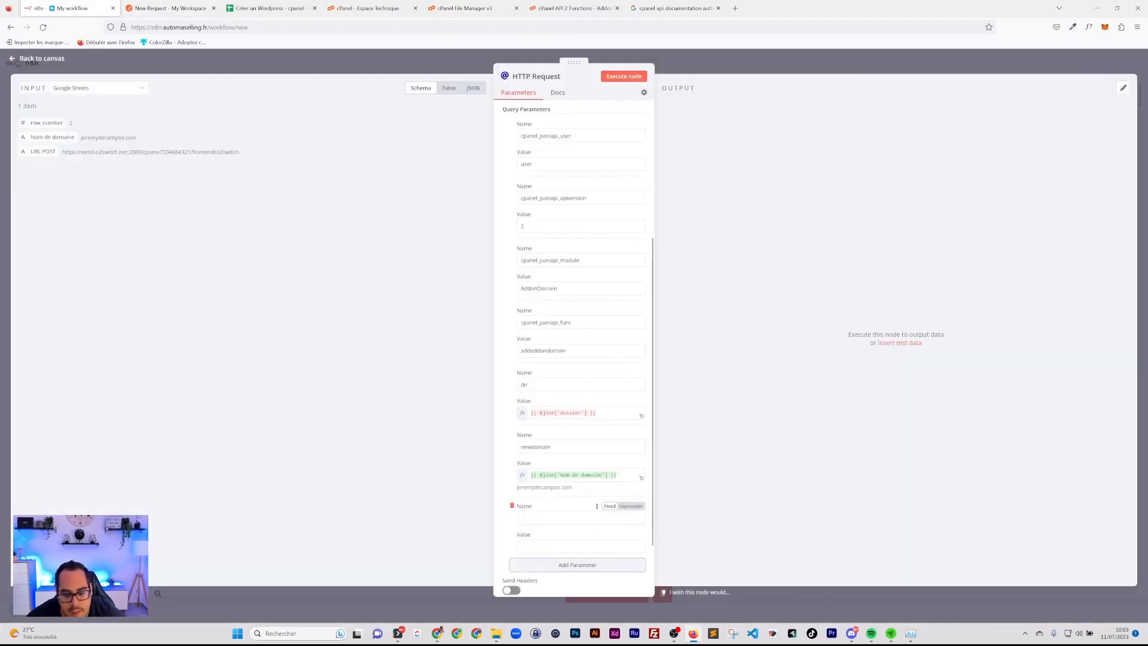
{"action": "left_click", "coordinate": [555, 518]}
{"action": "key", "text": "ctrl+v"}
{"action": "left_click", "coordinate": [170, 8]}
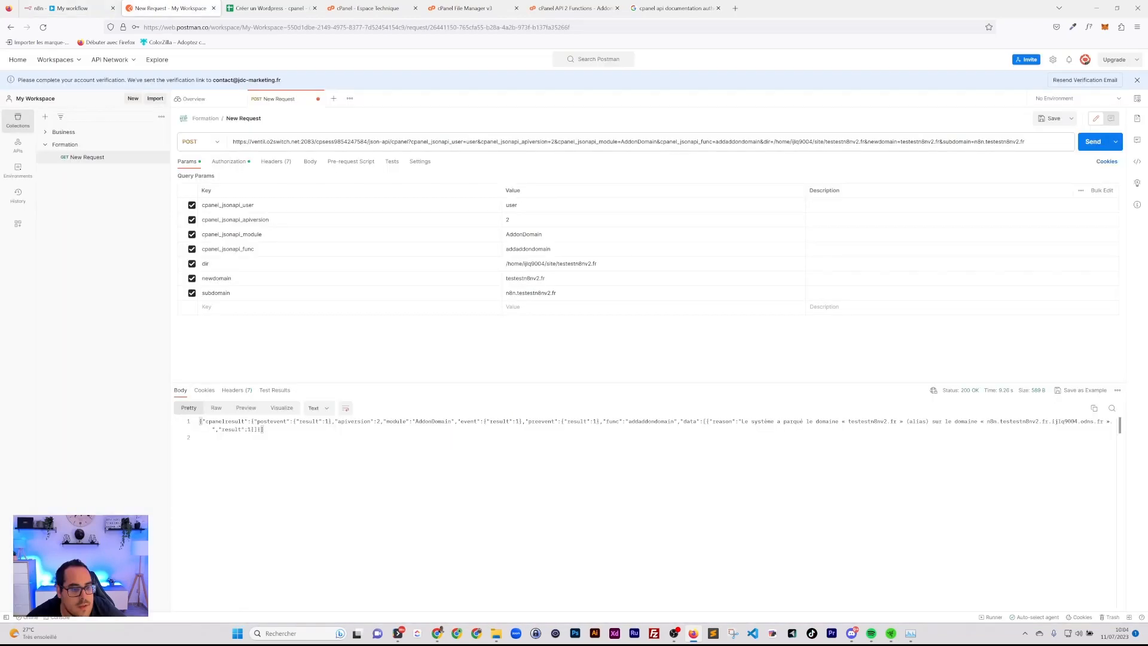
{"action": "double_click", "coordinate": [216, 293]}
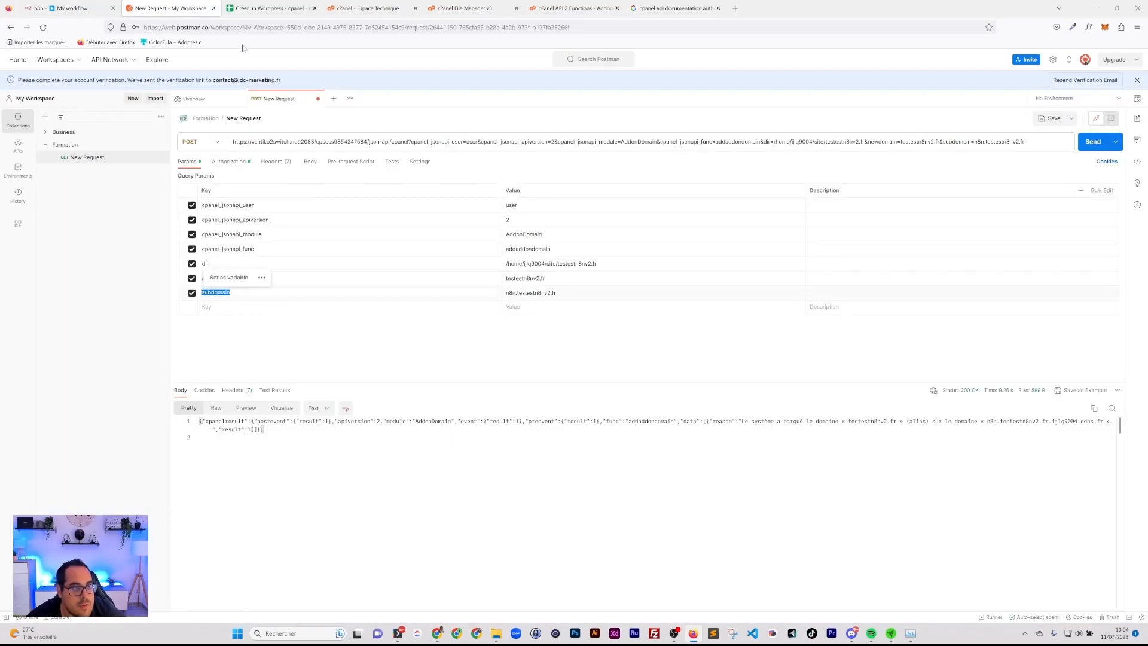
Correct the new parameter's name to subdomain
{"action": "left_click", "coordinate": [76, 8]}
{"action": "triple_click", "coordinate": [566, 518]}
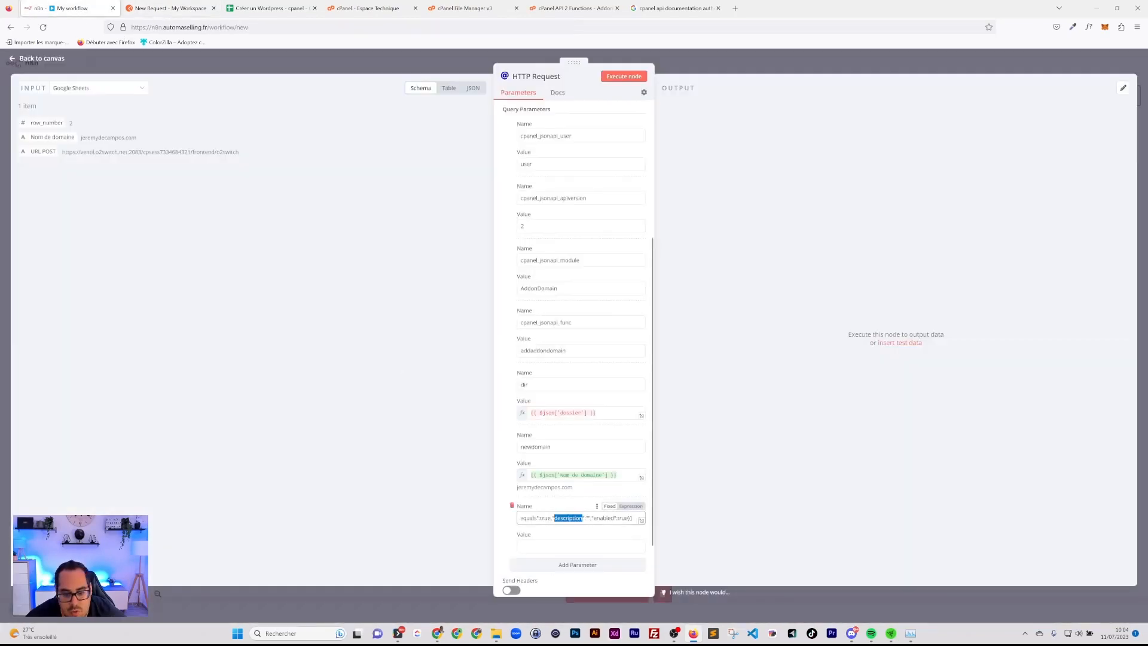
{"action": "key", "text": "ctrl+v"}
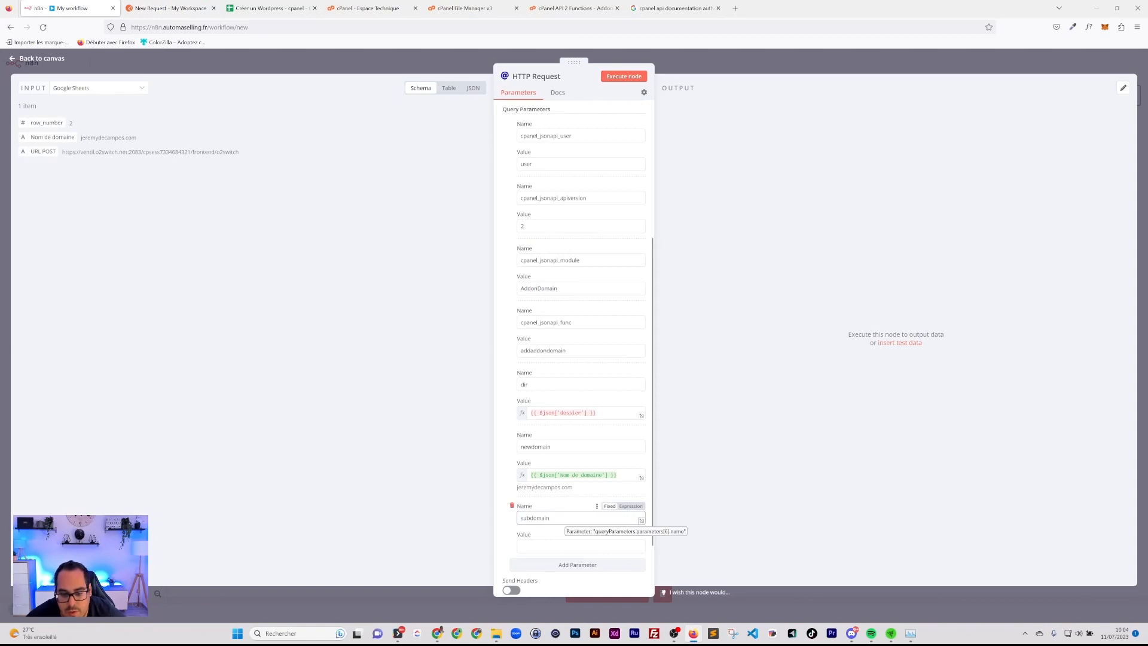
Set the subdomain value to 'n8n.' followed by the sheet's Nom de domaine column
{"action": "scroll", "coordinate": [571, 525], "scroll_direction": "down", "scroll_amount": 3}
{"action": "left_click", "coordinate": [548, 428]}
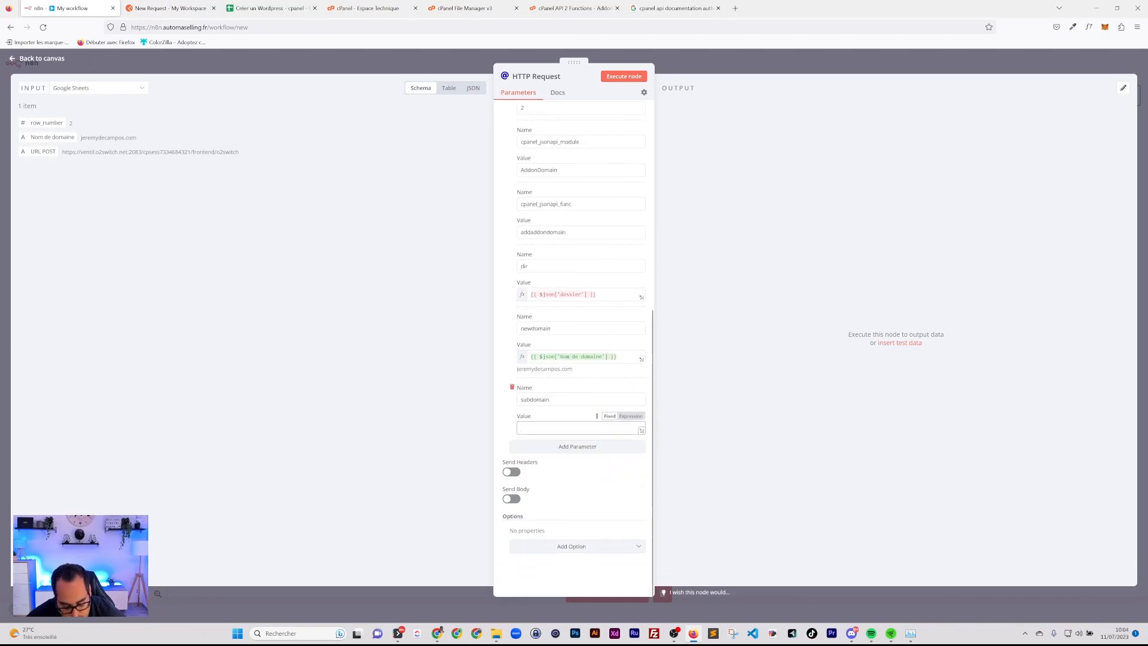
{"action": "type", "text": "n8n."}
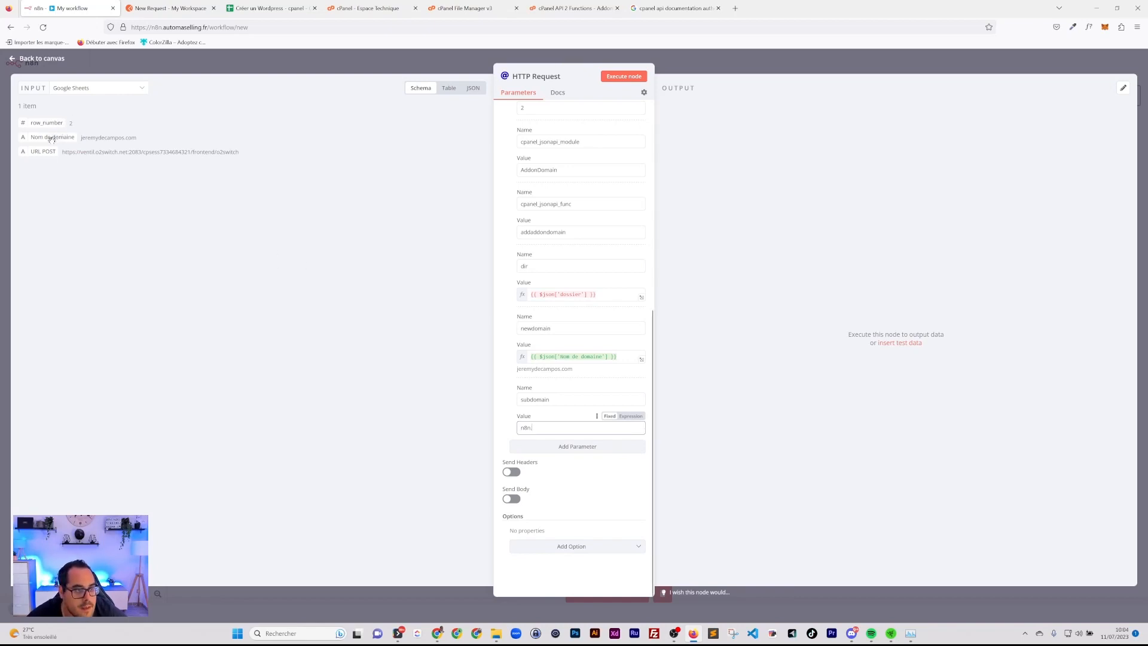
{"action": "left_click_drag", "start_coordinate": [51, 139], "coordinate": [550, 428]}
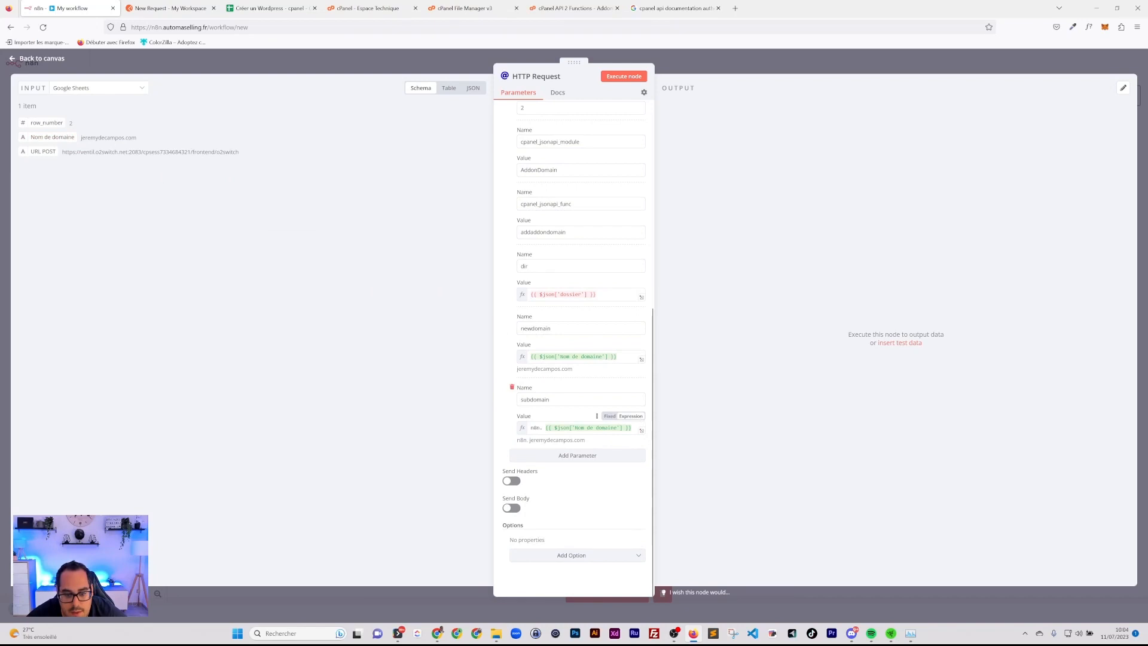
{"action": "left_click", "coordinate": [546, 428]}
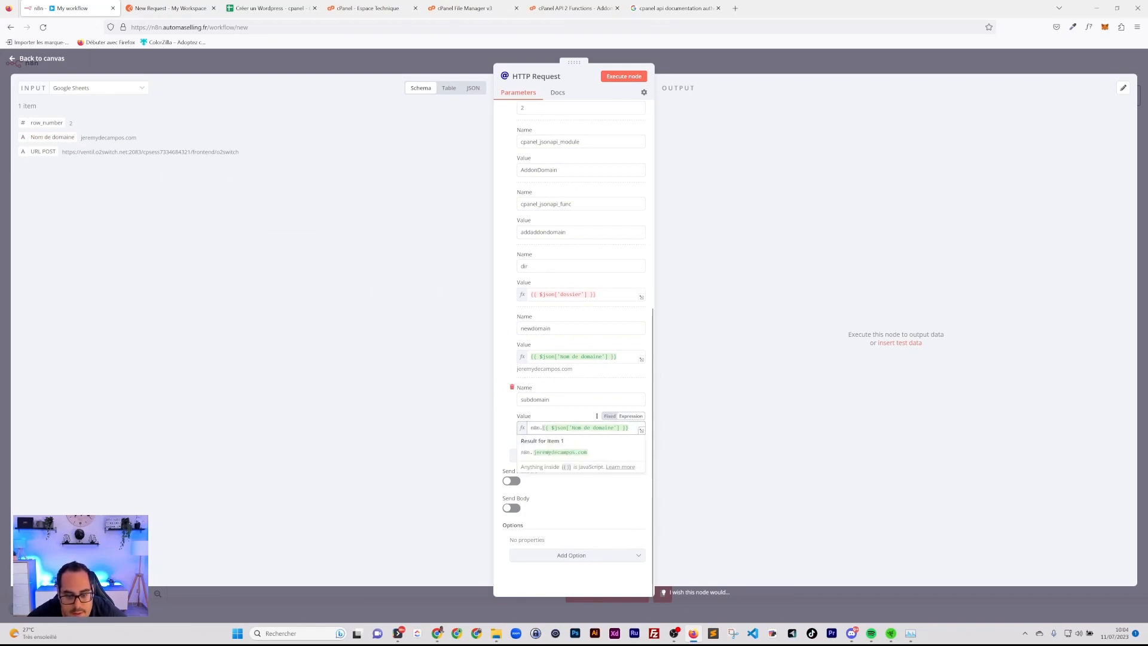
{"action": "left_click", "coordinate": [503, 422]}
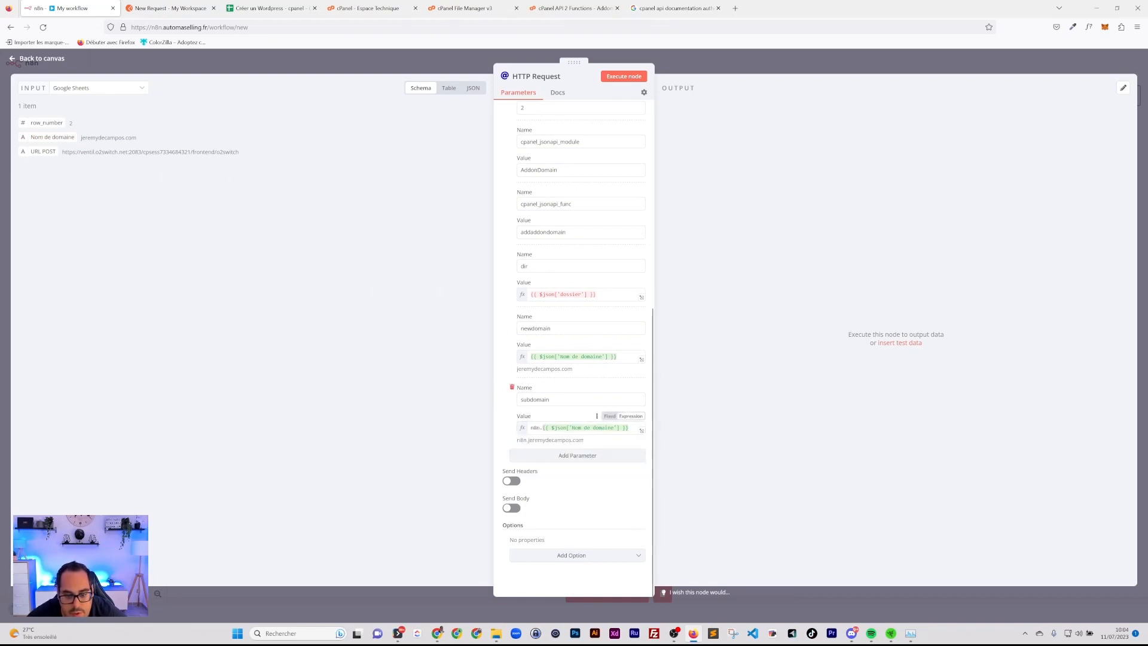
{"action": "left_click_drag", "start_coordinate": [508, 381], "coordinate": [598, 447]}
{"action": "left_click", "coordinate": [597, 446]}
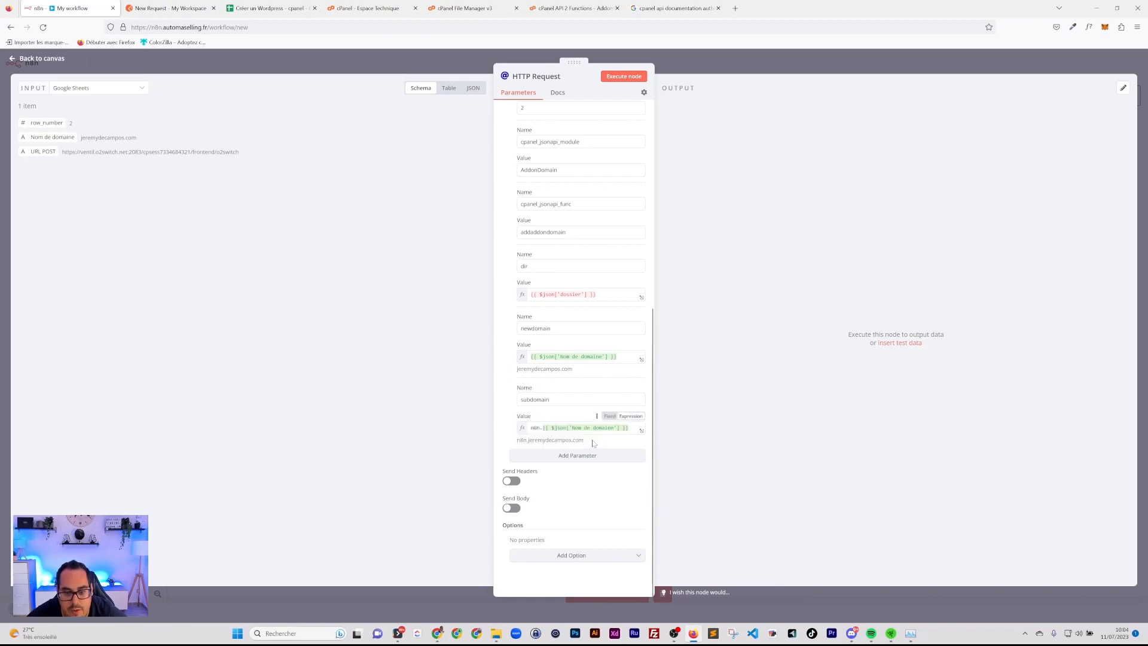
{"action": "scroll", "coordinate": [585, 375], "scroll_direction": "up", "scroll_amount": 5}
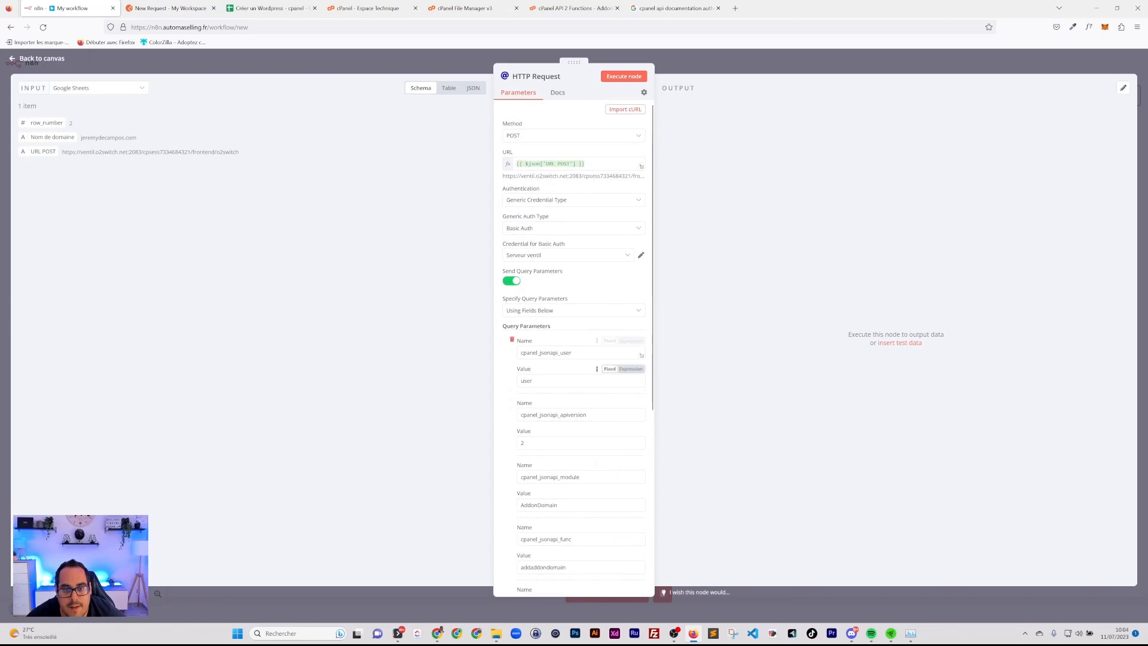
{"action": "scroll", "coordinate": [580, 353], "scroll_direction": "down", "scroll_amount": 5}
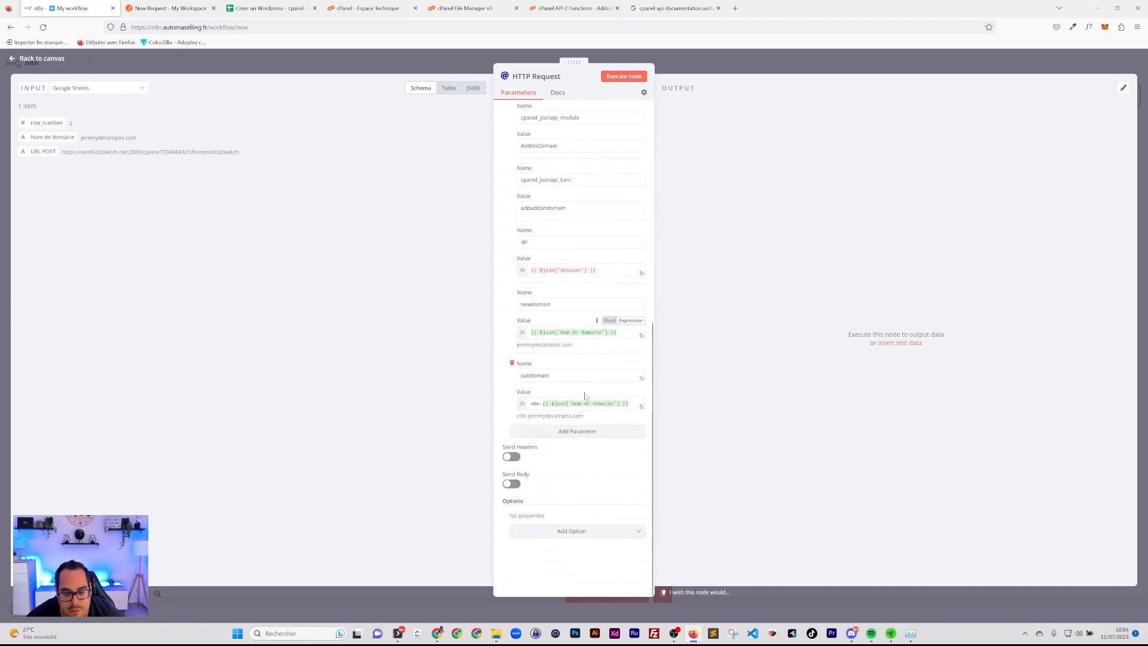
{"action": "left_click", "coordinate": [824, 67]}
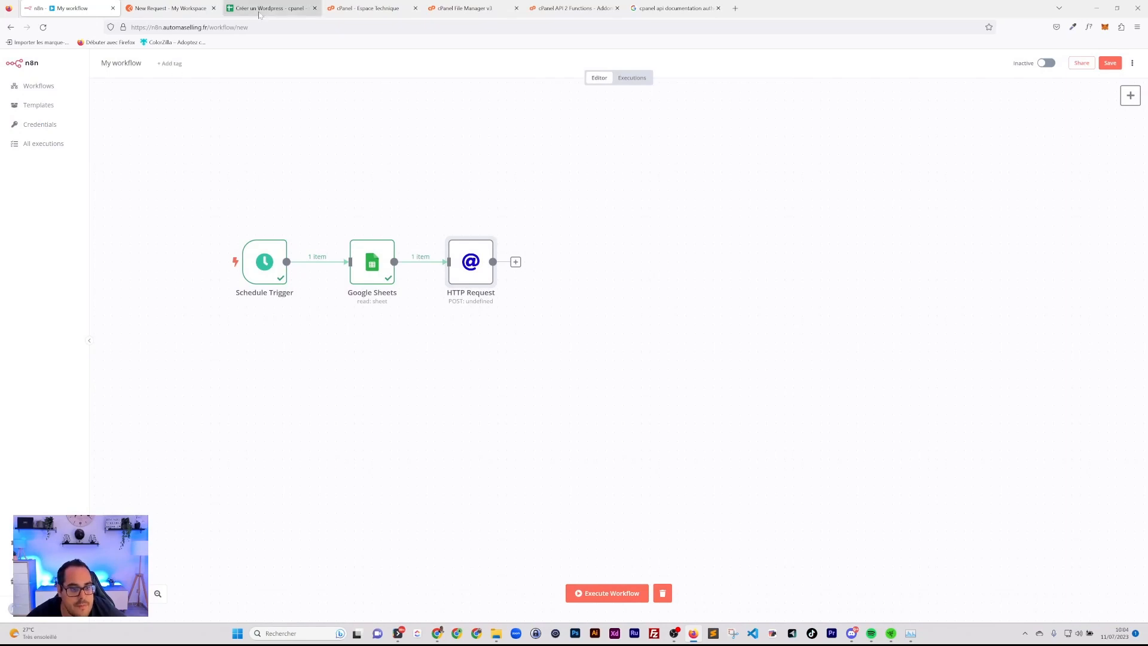
Save the workflow, rename it 'Workflow - Création Wordpress', and execute it
{"action": "left_click", "coordinate": [1110, 64]}
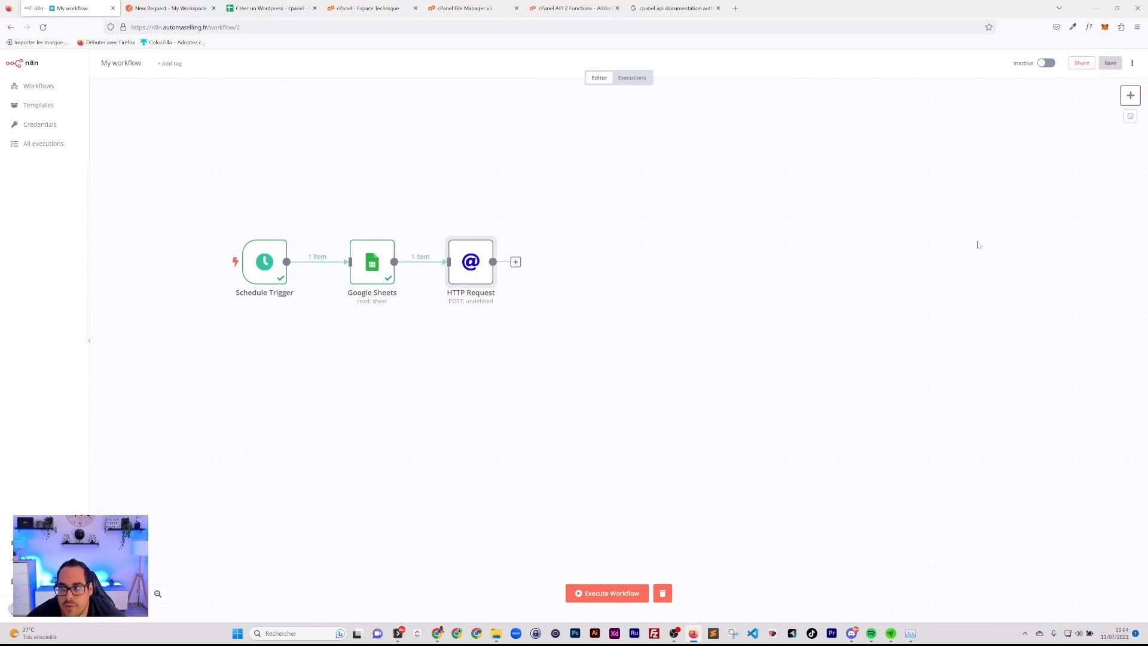
{"action": "left_click", "coordinate": [134, 63]}
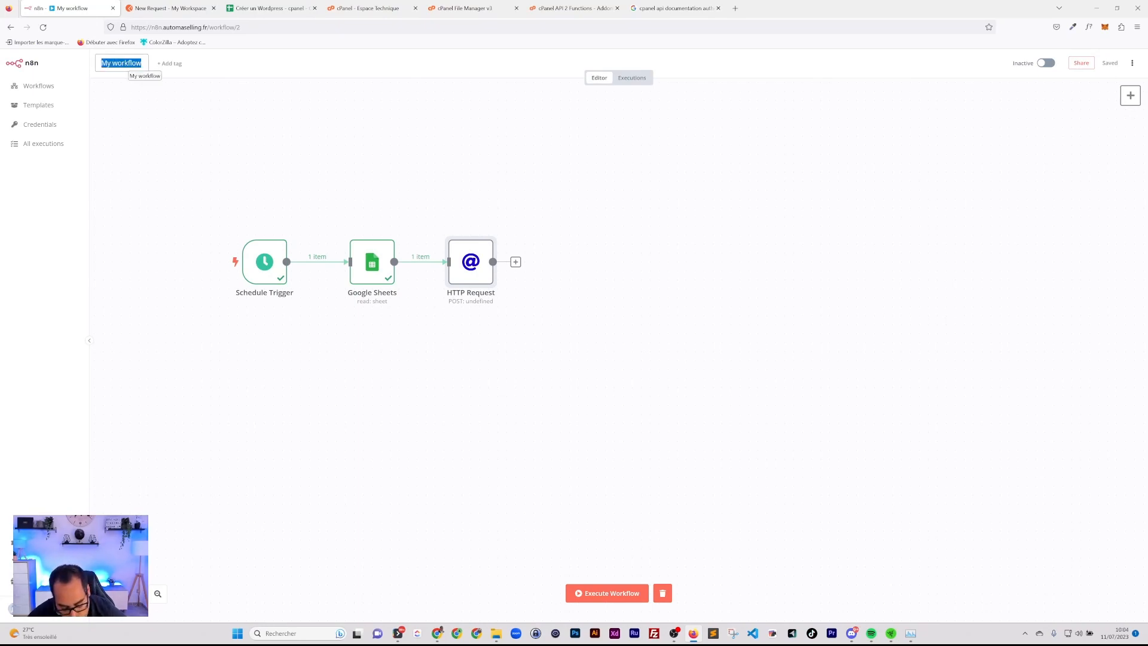
{"action": "type", "text": "Work"}
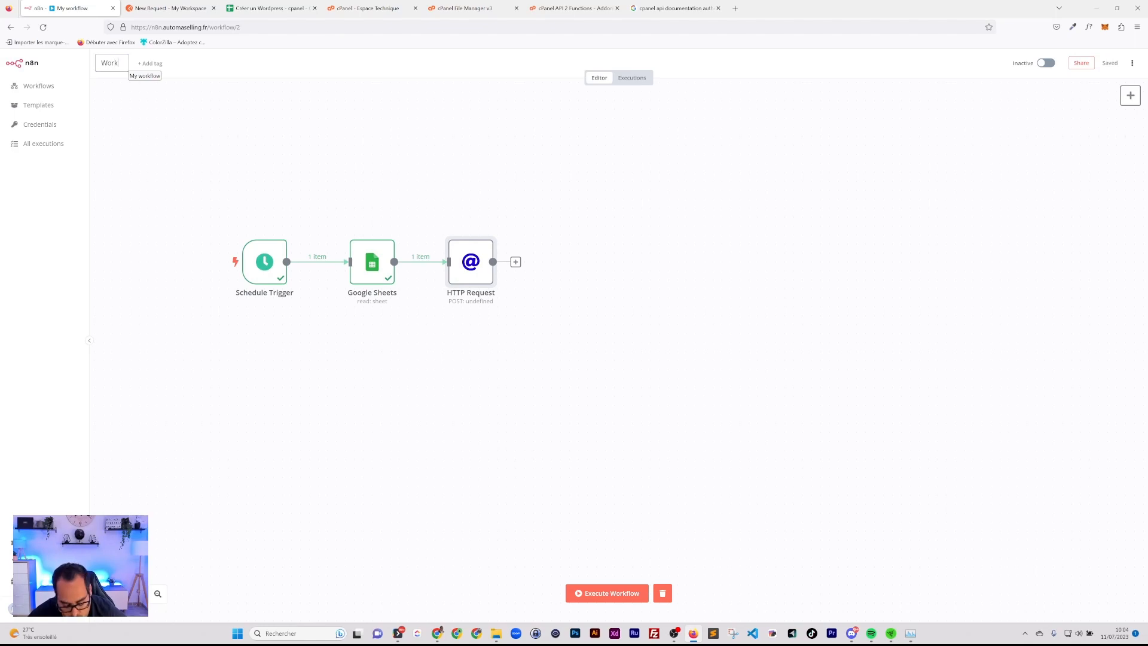
{"action": "type", "text": "flow"}
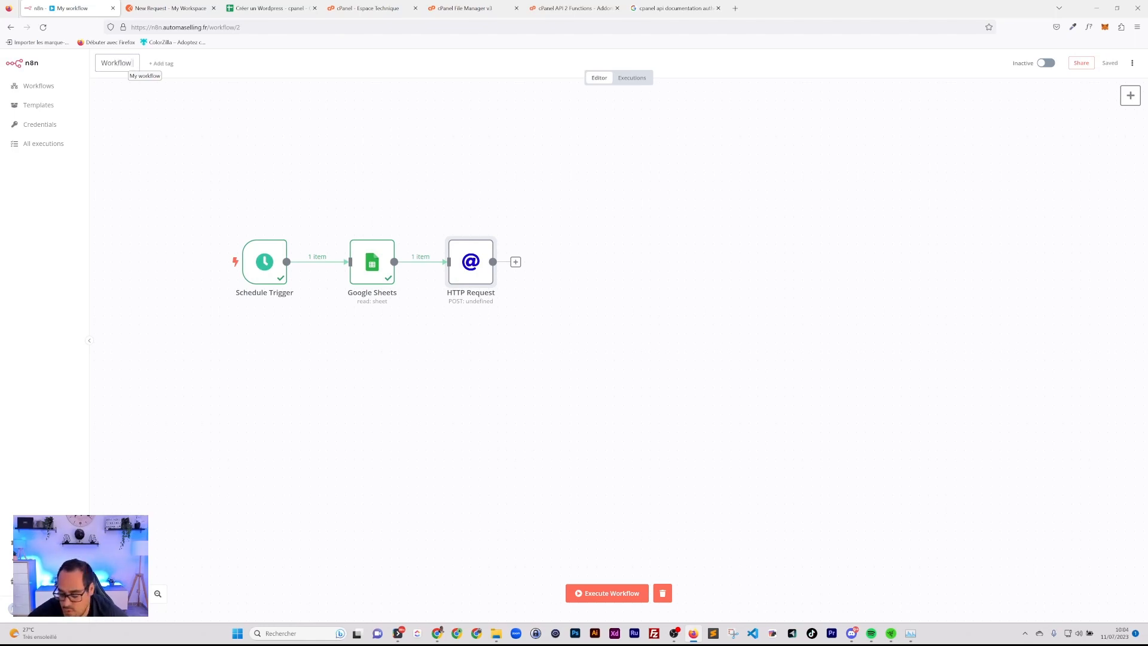
{"action": "type", "text": " - Créa"}
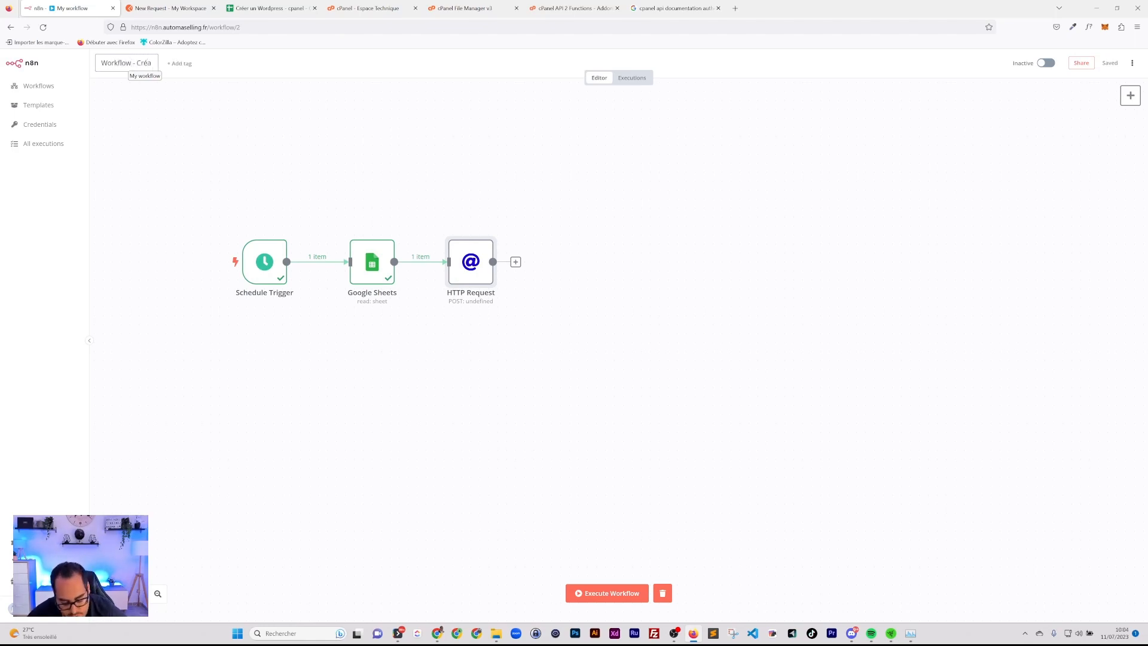
{"action": "type", "text": "tion Wordpress"}
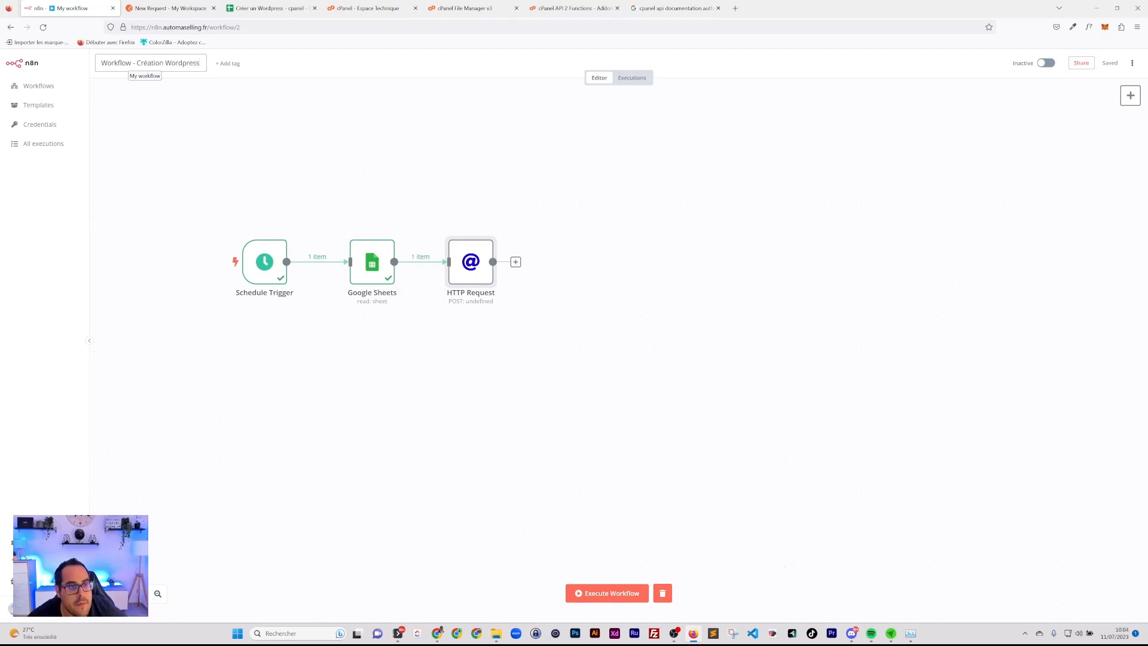
{"action": "left_click", "coordinate": [728, 348]}
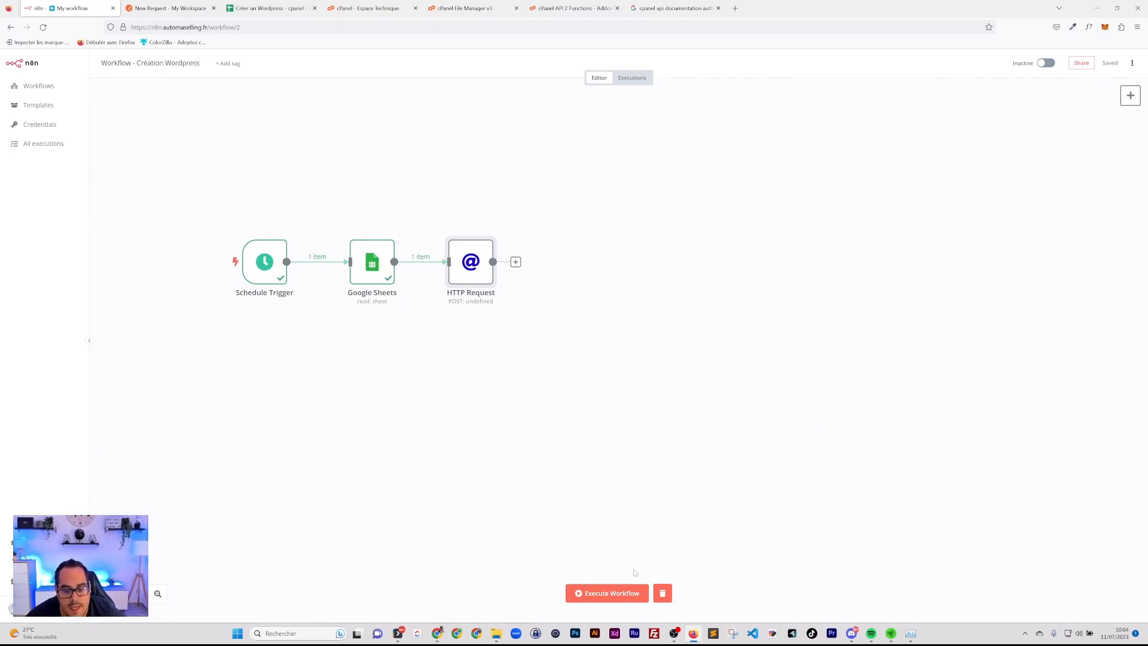
{"action": "left_click", "coordinate": [619, 594]}
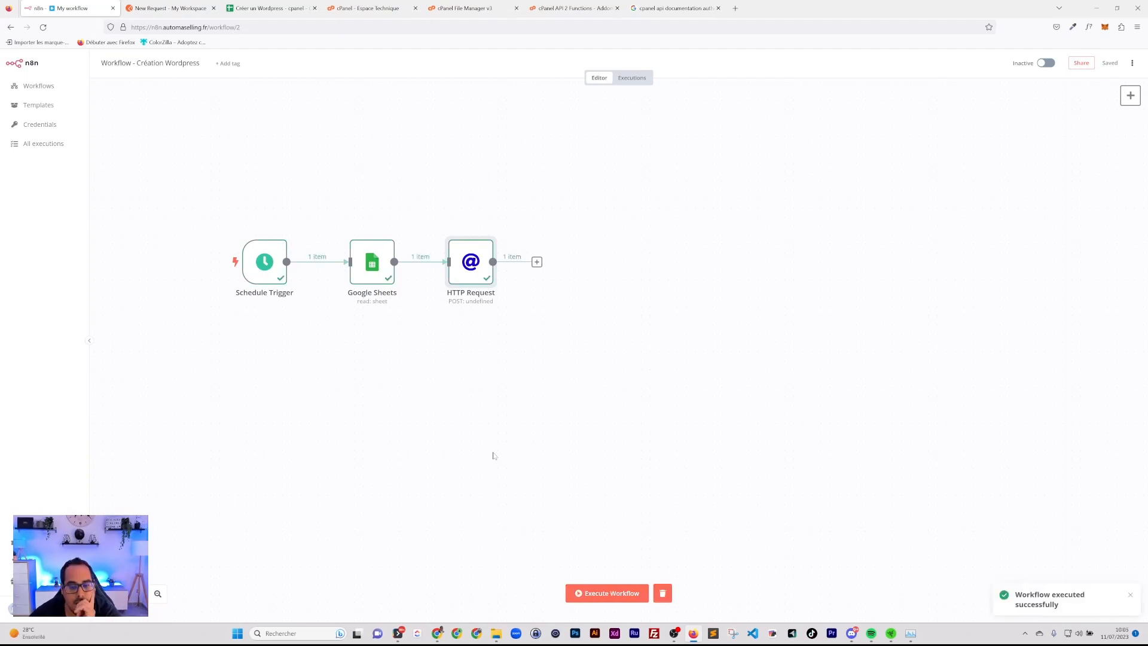
Inspect the Google Sheets output and HTTP Request addon-domain response, comparing parameters with Postman
{"action": "double_click", "coordinate": [359, 266]}
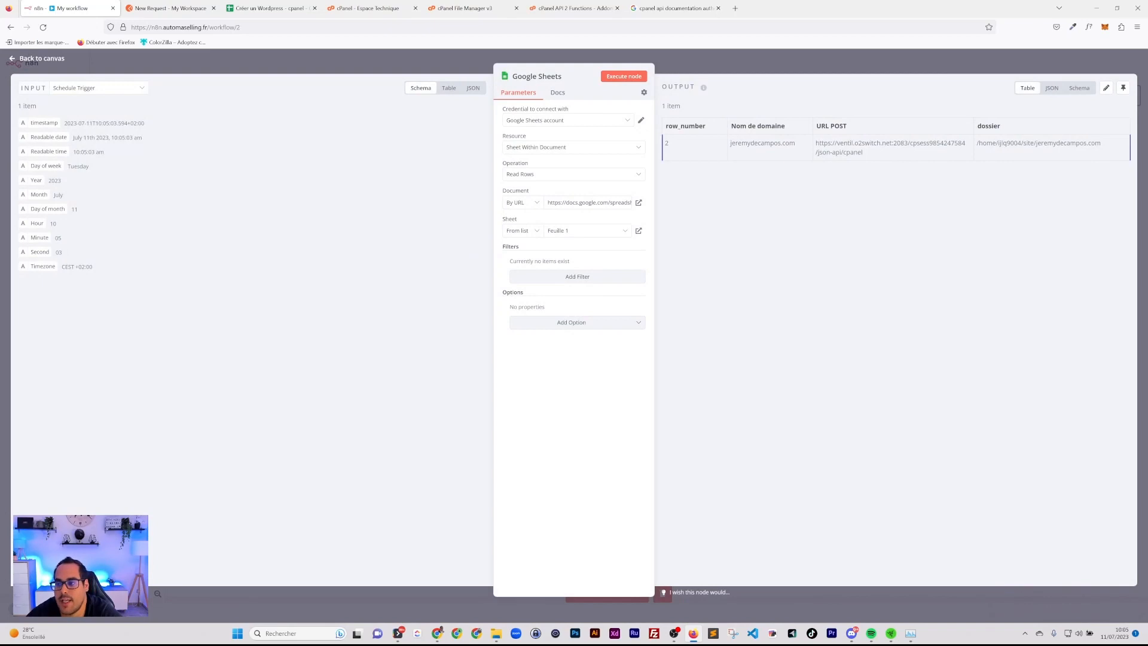
{"action": "left_click", "coordinate": [863, 59]}
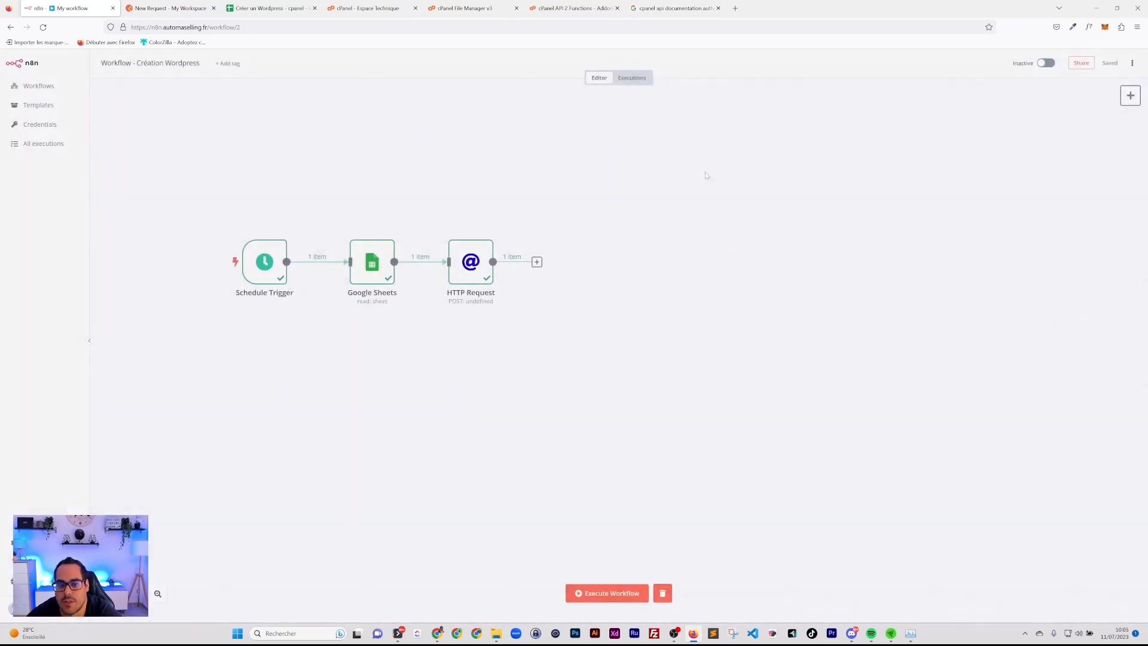
{"action": "double_click", "coordinate": [480, 263]}
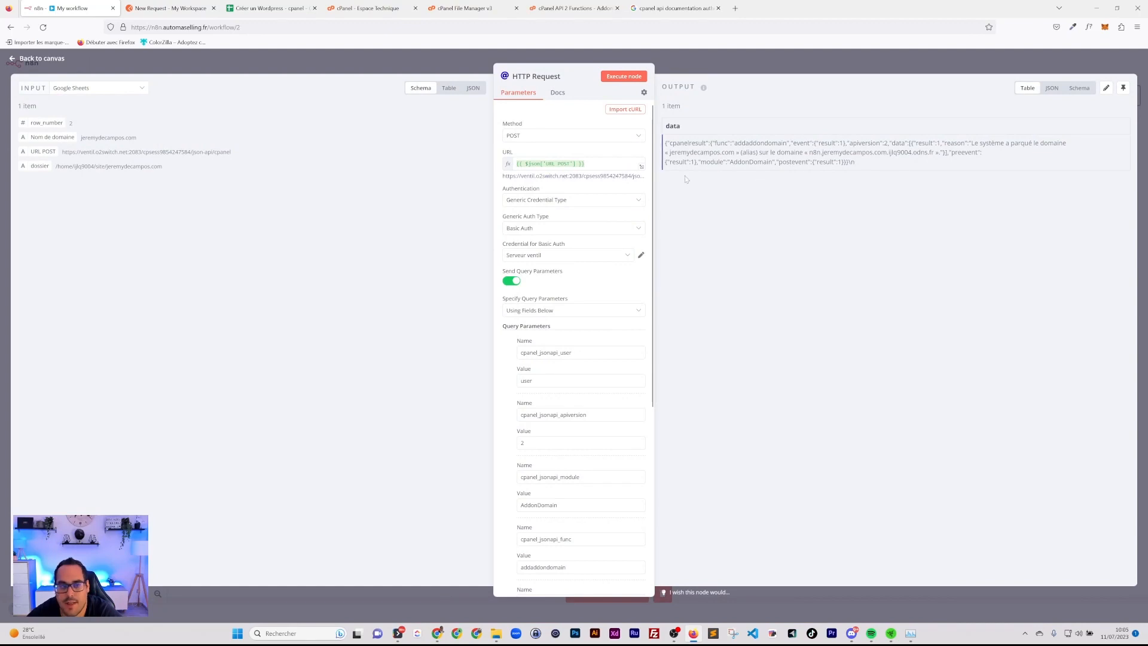
{"action": "left_click_drag", "start_coordinate": [691, 142], "coordinate": [1021, 166]}
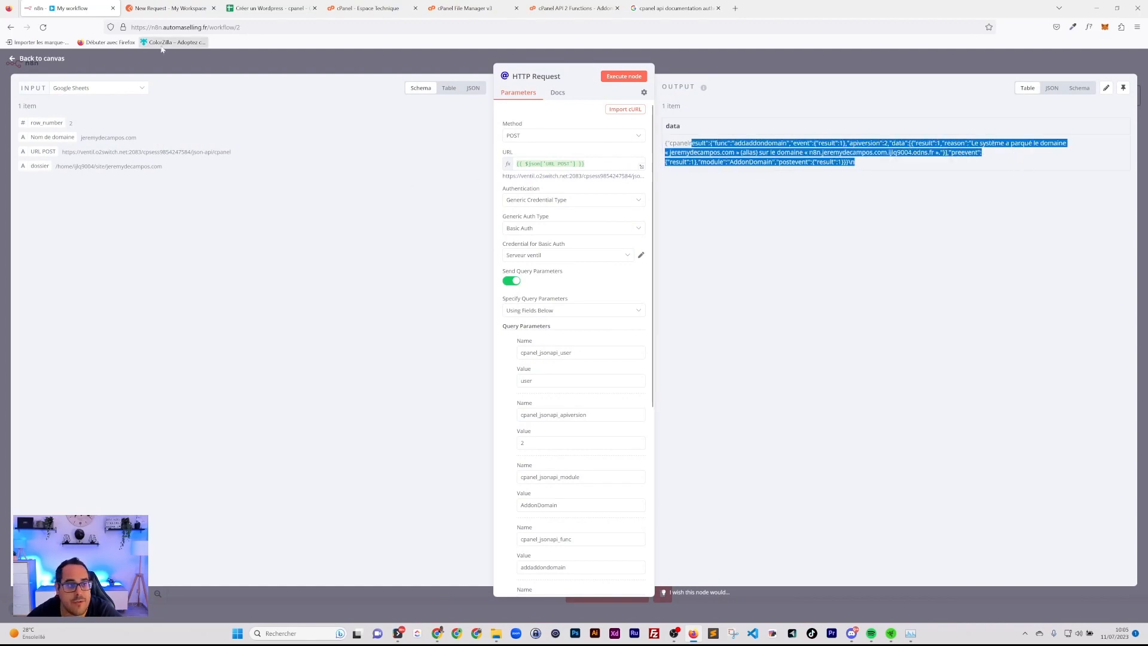
{"action": "left_click", "coordinate": [169, 8]}
{"action": "left_click", "coordinate": [54, 8]}
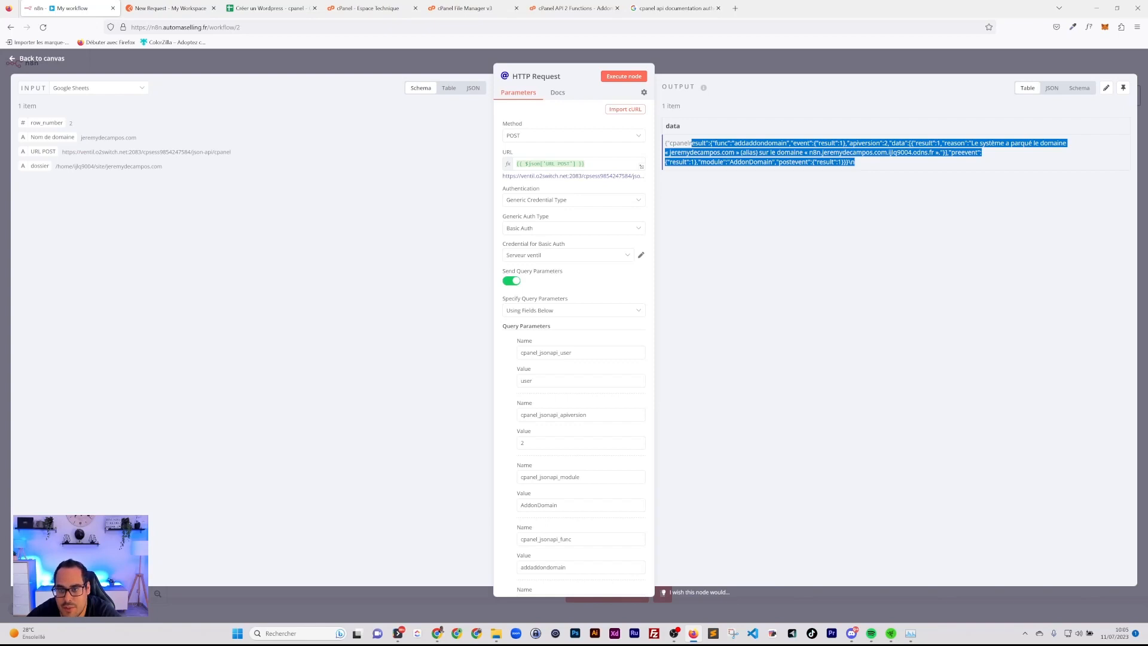
{"action": "left_click", "coordinate": [877, 161]}
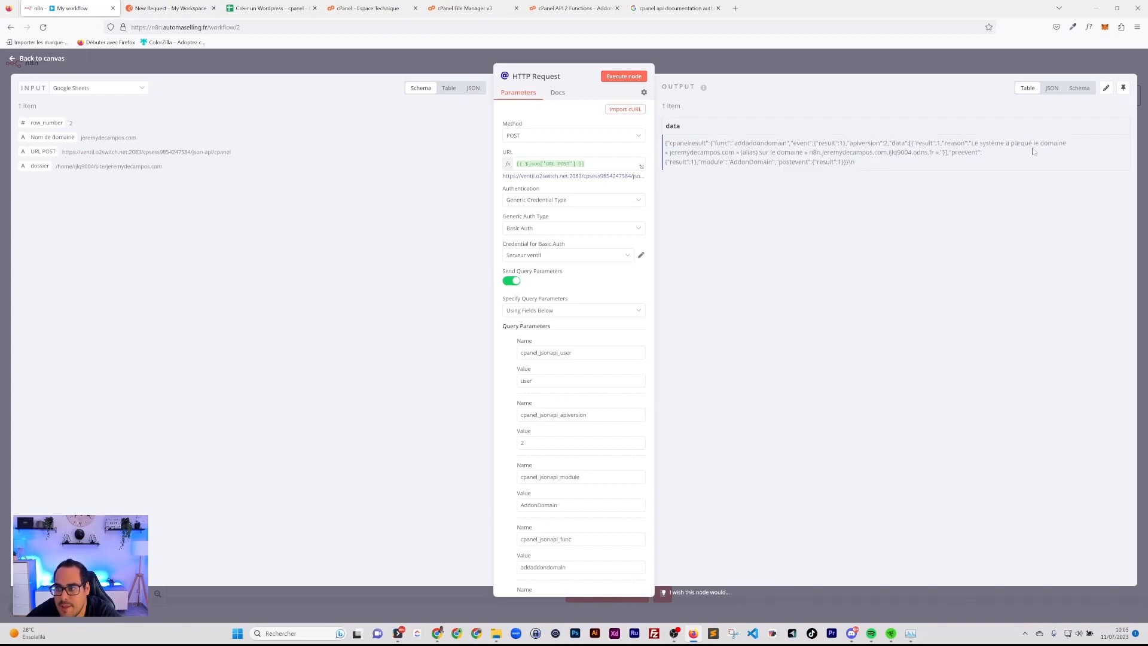
{"action": "scroll", "coordinate": [563, 326], "scroll_direction": "down", "scroll_amount": 5}
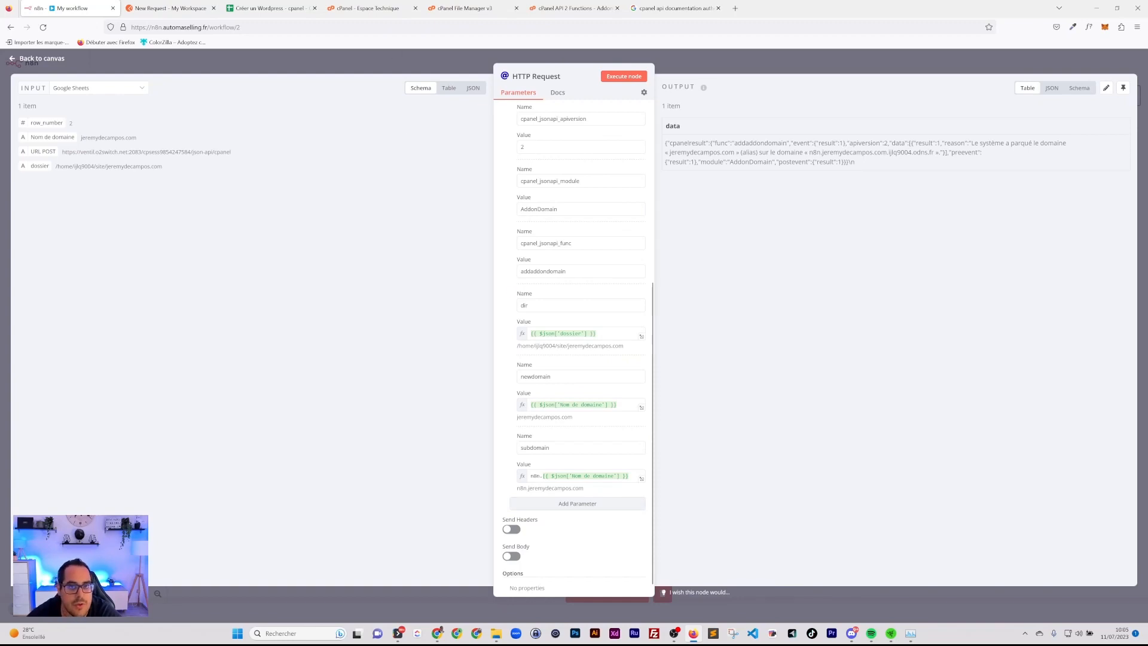
{"action": "left_click", "coordinate": [170, 9]}
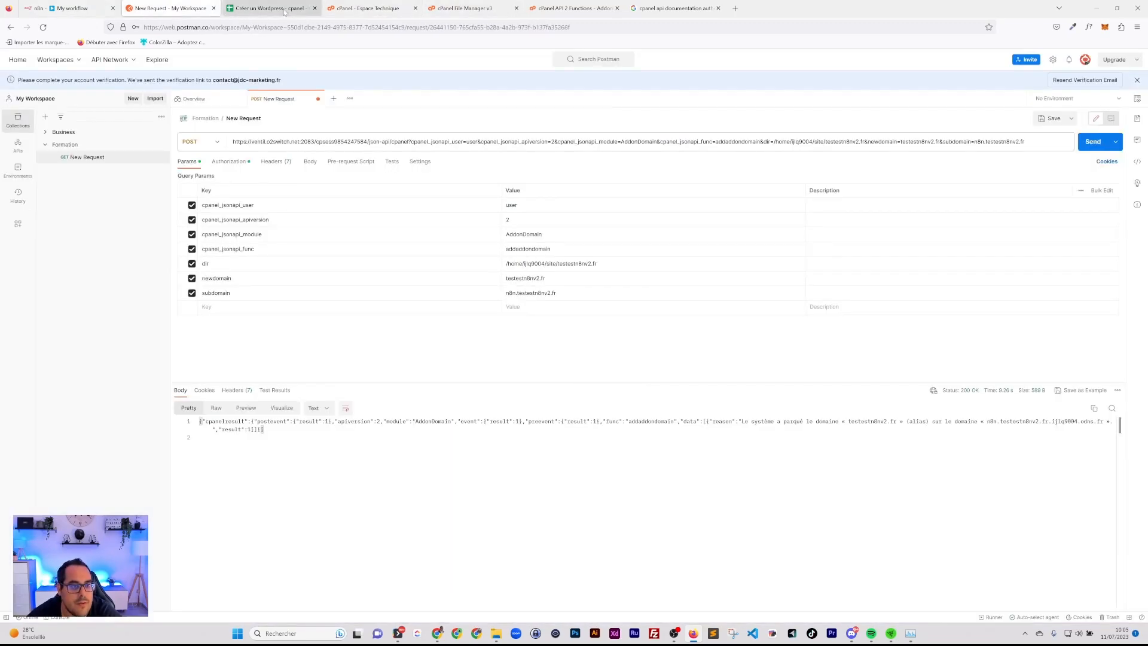
Confirm wordpress.automaselling.fr is listed among cPanel's configured addon domains
{"action": "left_click", "coordinate": [368, 8]}
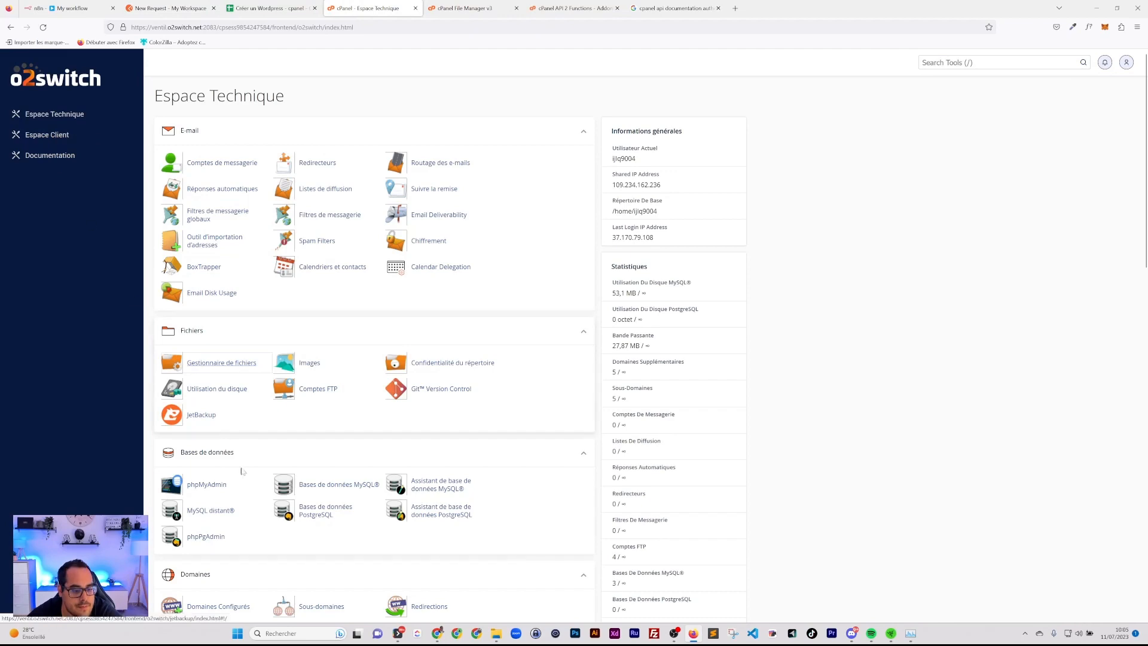
{"action": "scroll", "coordinate": [242, 472], "scroll_direction": "down", "scroll_amount": 2}
{"action": "left_click", "coordinate": [217, 515]}
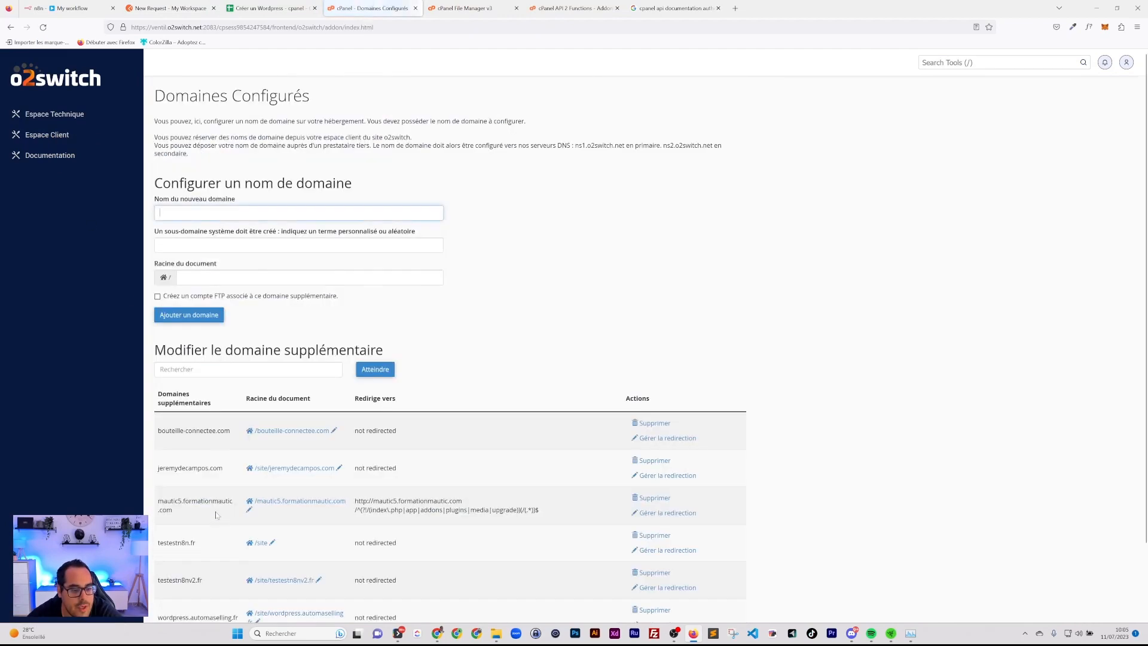
{"action": "scroll", "coordinate": [228, 470], "scroll_direction": "down", "scroll_amount": 2}
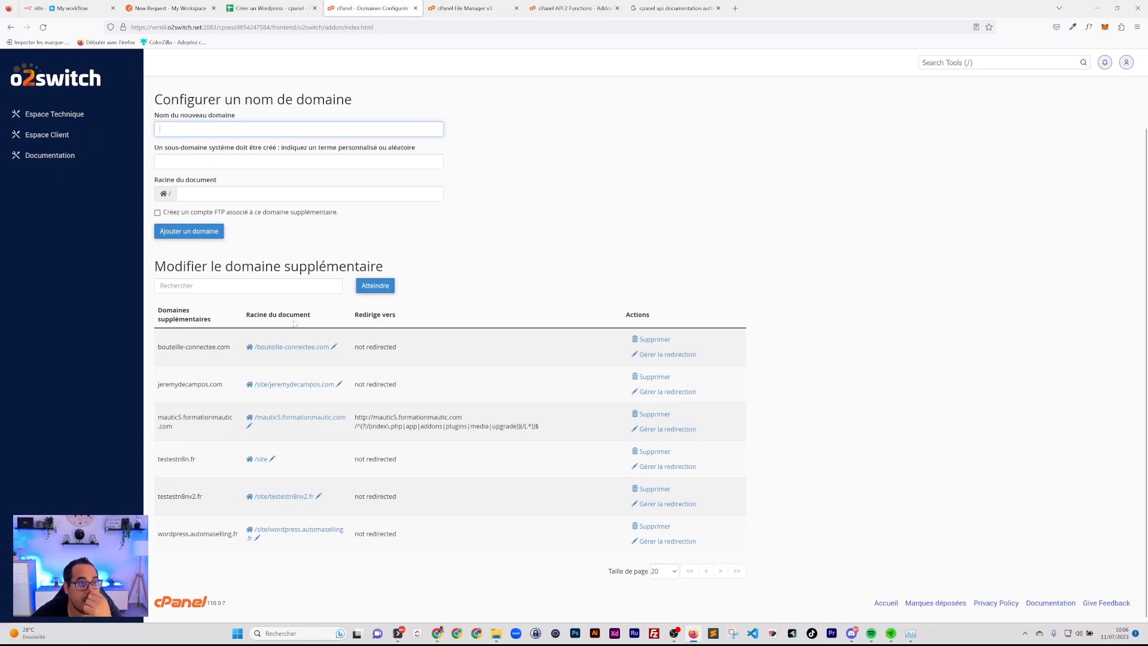
{"action": "left_click", "coordinate": [69, 8]}
{"action": "left_click", "coordinate": [747, 71]}
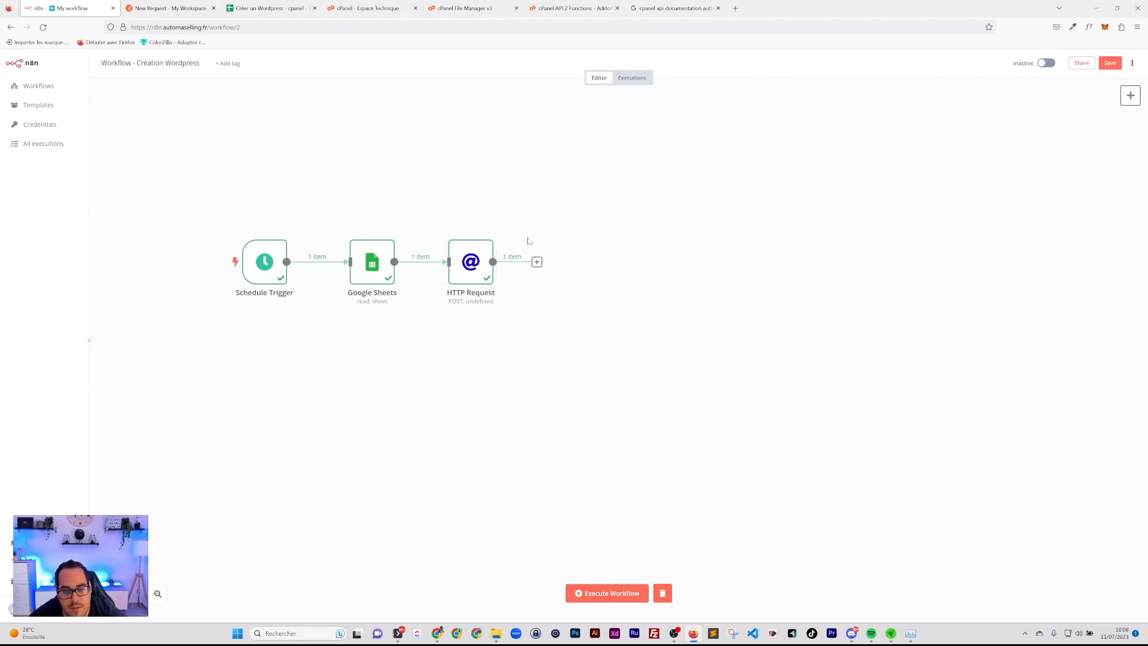
Append an SSH 'Execute a command' node after the HTTP Request node
{"action": "double_click", "coordinate": [470, 261]}
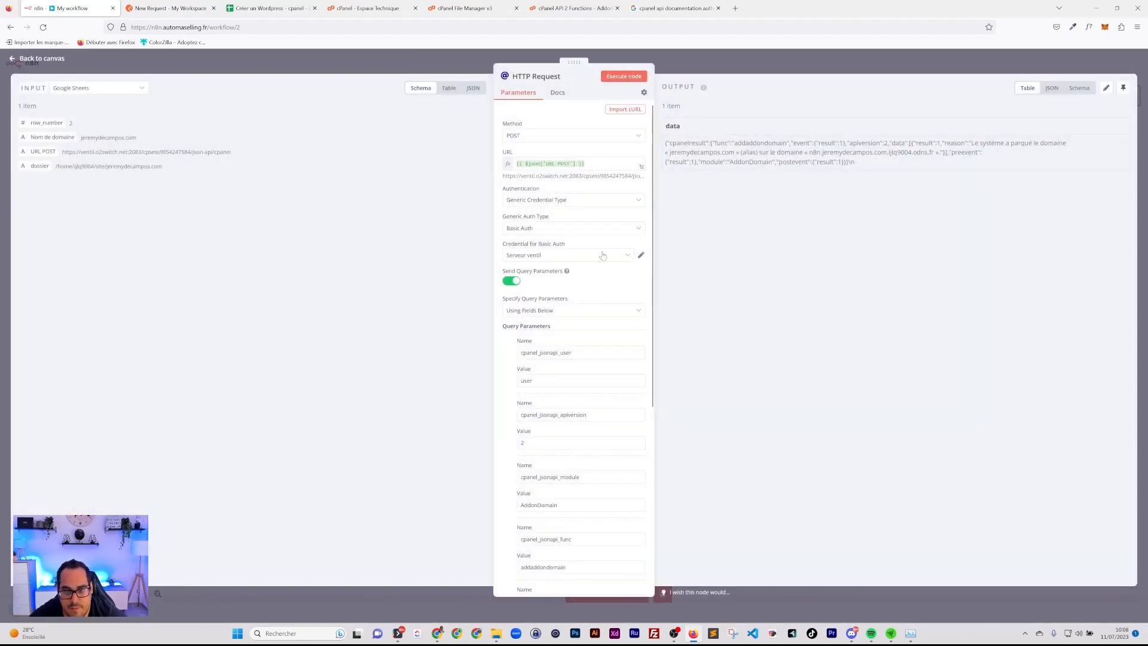
{"action": "left_click", "coordinate": [808, 60]}
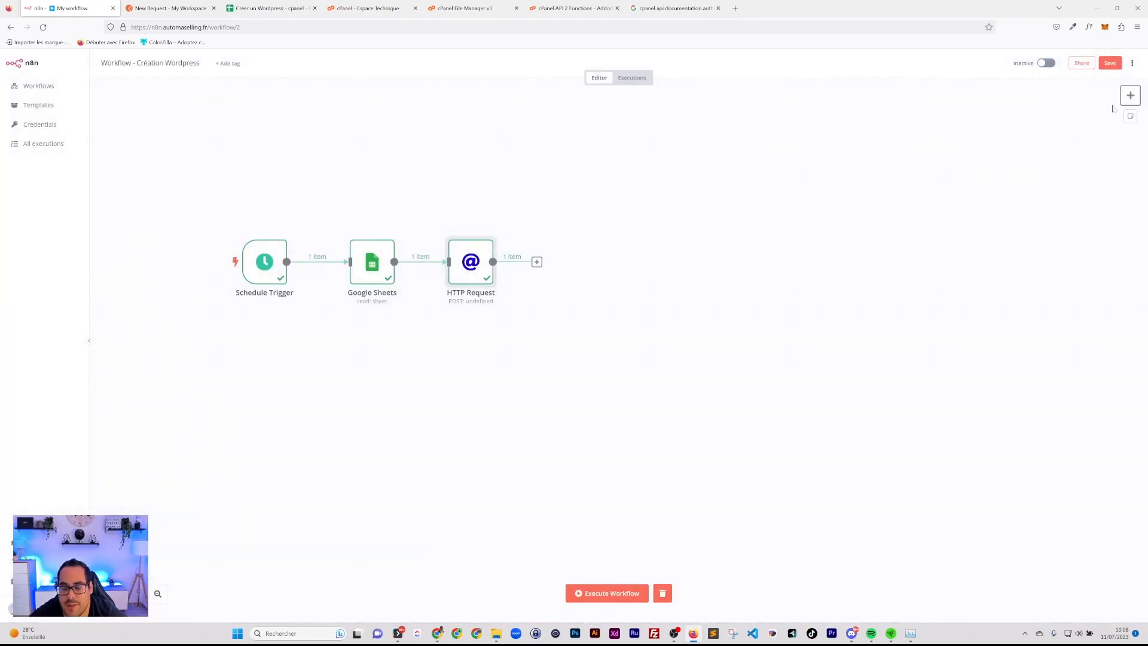
{"action": "left_click", "coordinate": [536, 261]}
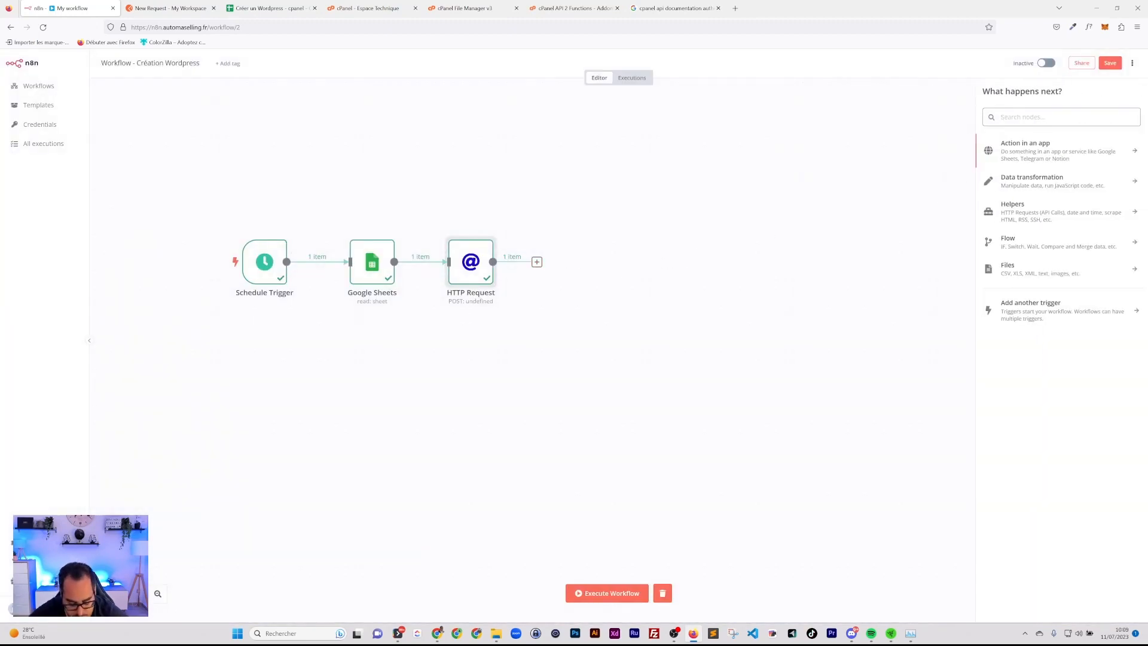
{"action": "type", "text": "ssh"}
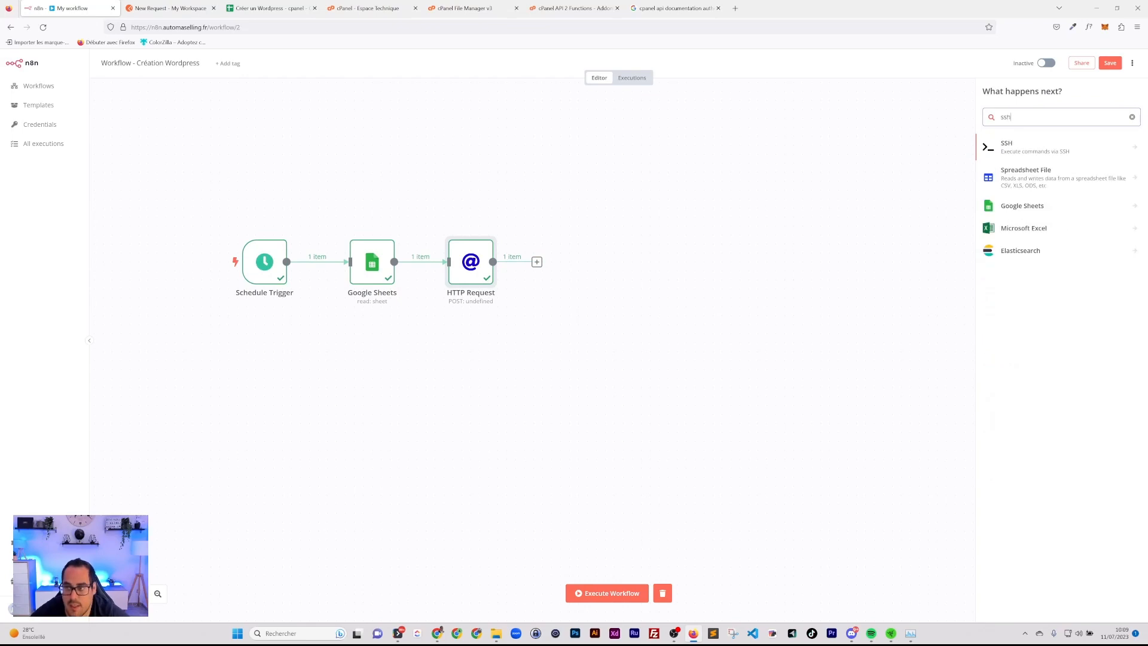
{"action": "left_click", "coordinate": [1028, 149]}
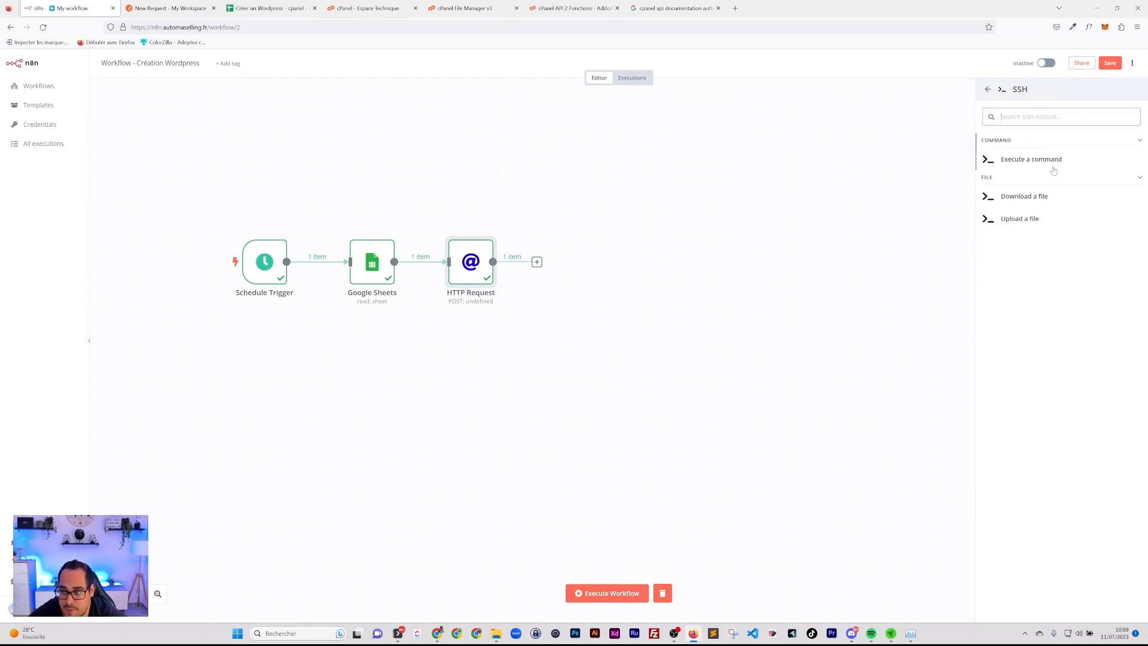
{"action": "left_click", "coordinate": [1036, 167]}
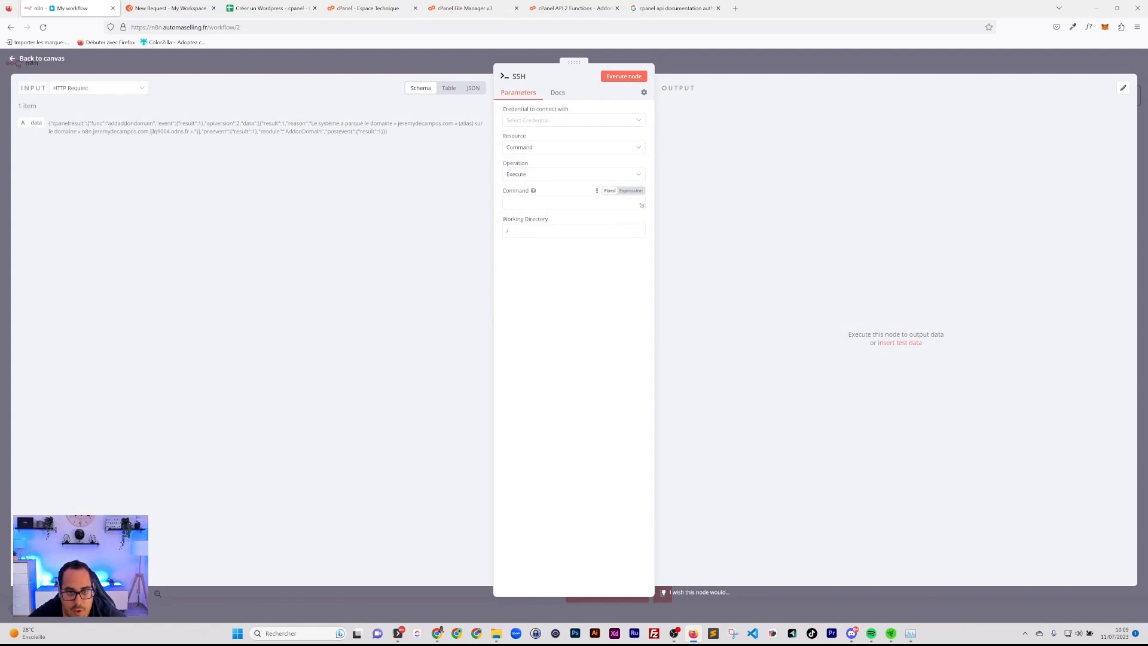
{"action": "left_click", "coordinate": [694, 69]}
{"action": "left_click_drag", "start_coordinate": [568, 265], "coordinate": [550, 269]}
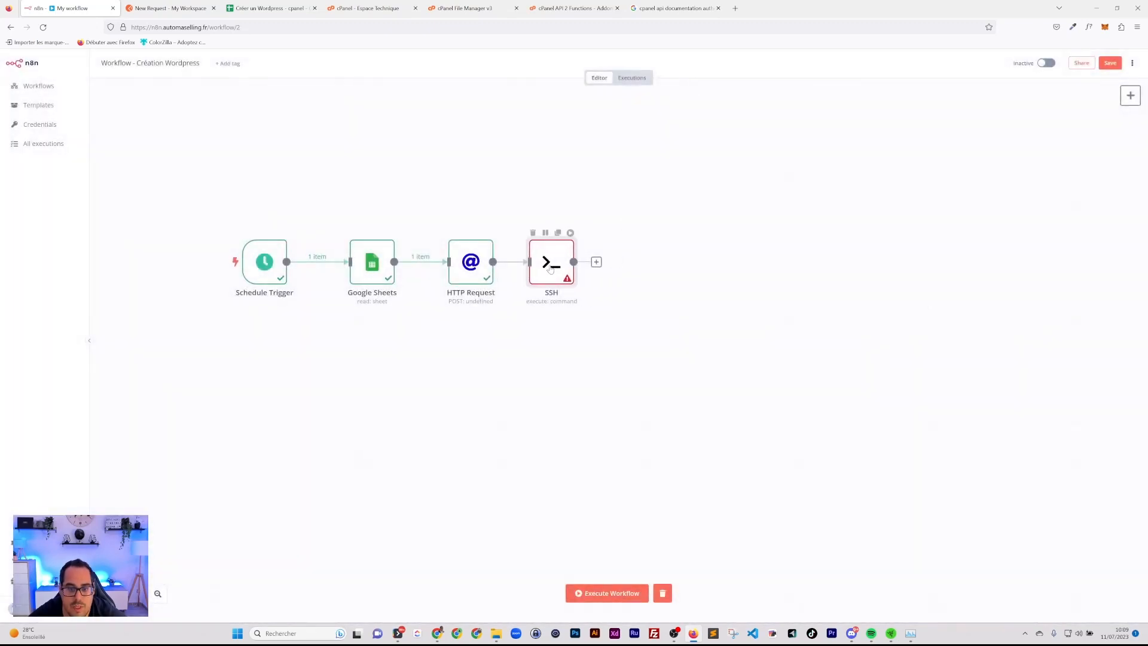
{"action": "double_click", "coordinate": [550, 269]}
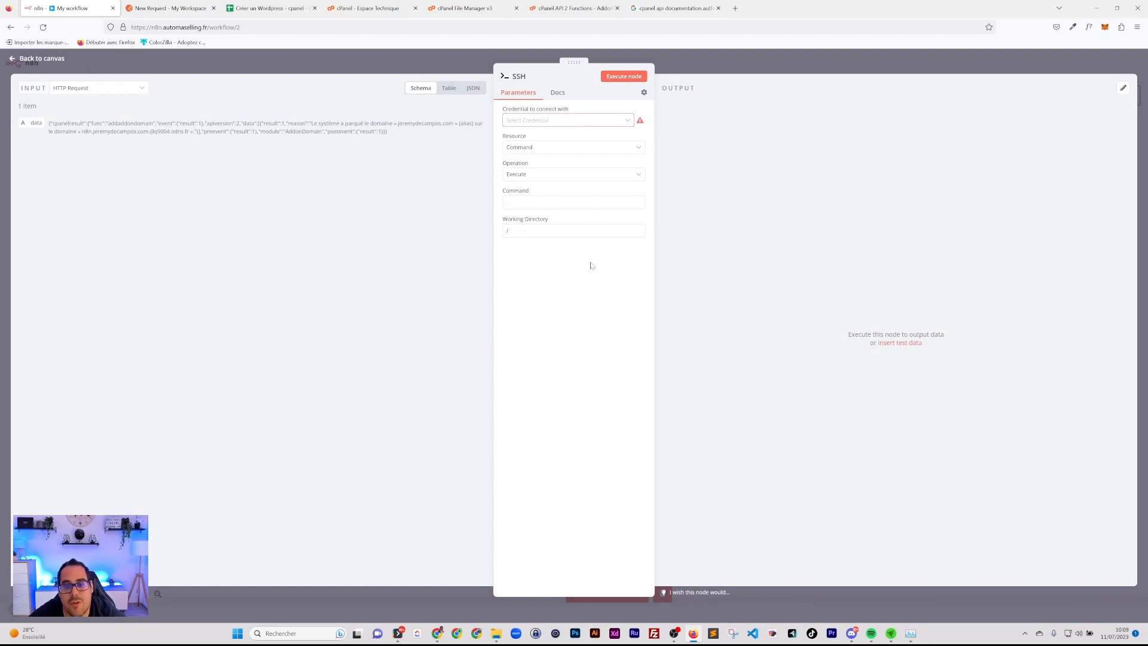
{"action": "left_click", "coordinate": [719, 67]}
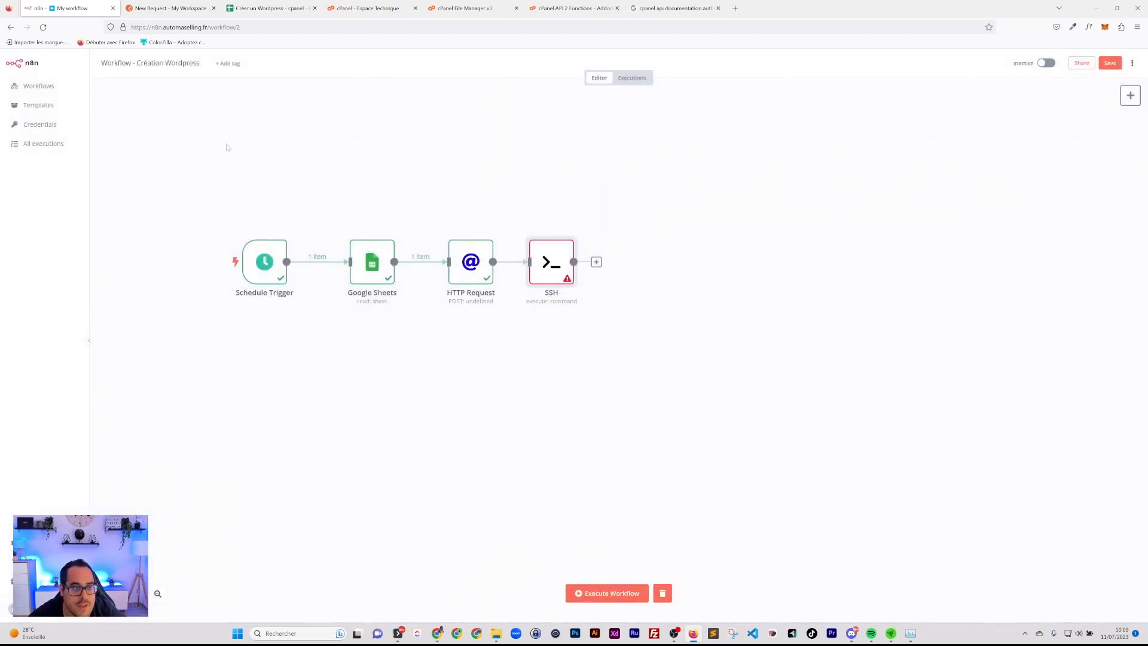
{"action": "left_click", "coordinate": [359, 8]}
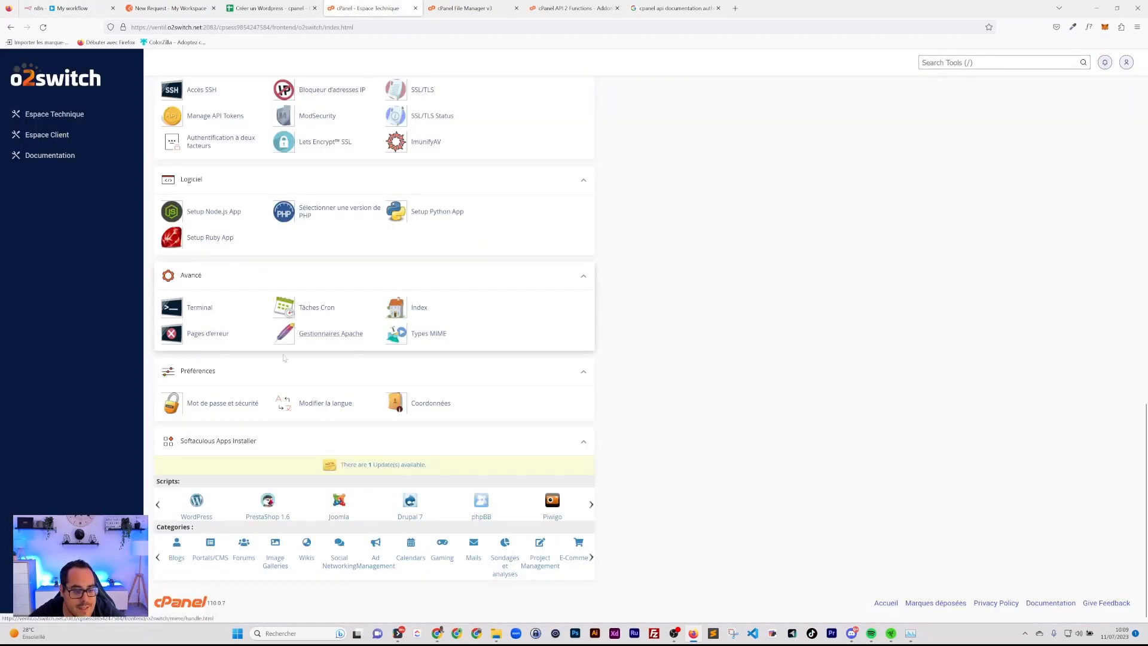
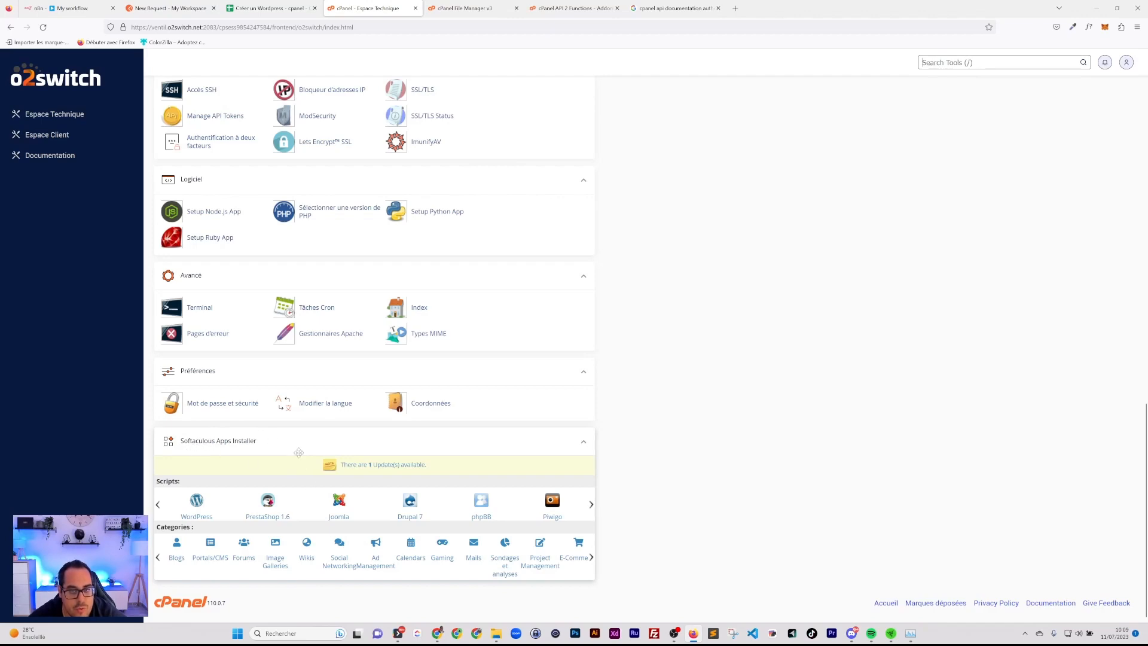
Search Google for 'softaculous cpanel api' and open the Softaculous API documentation result
{"action": "left_click", "coordinate": [735, 8]}
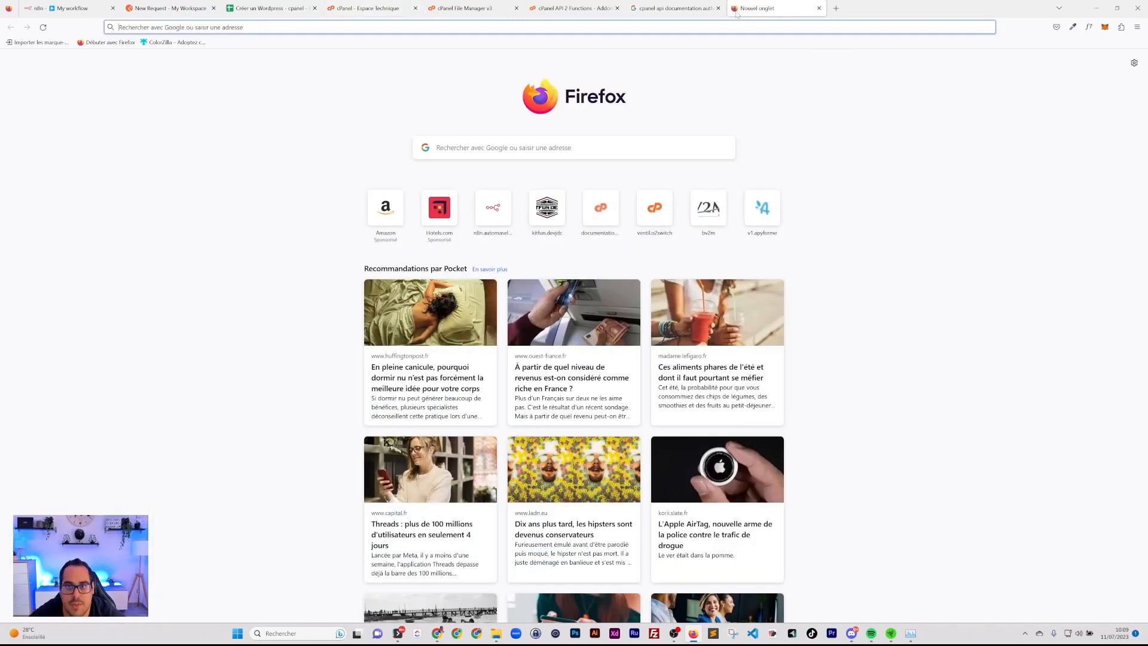
{"action": "type", "text": "s"}
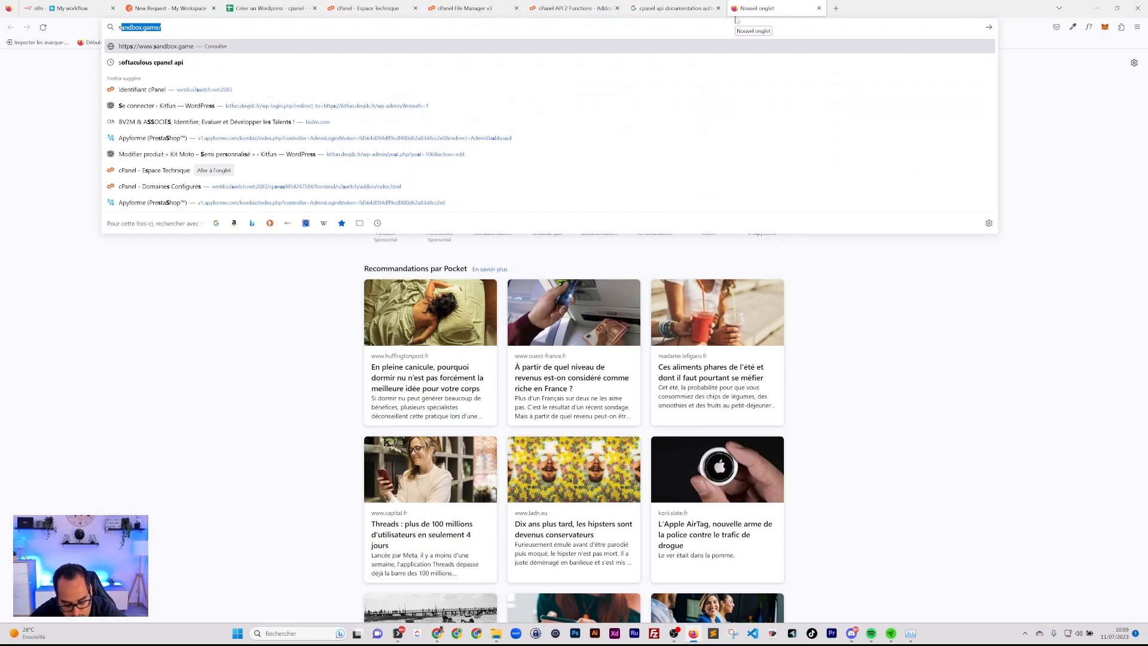
{"action": "type", "text": "oft"}
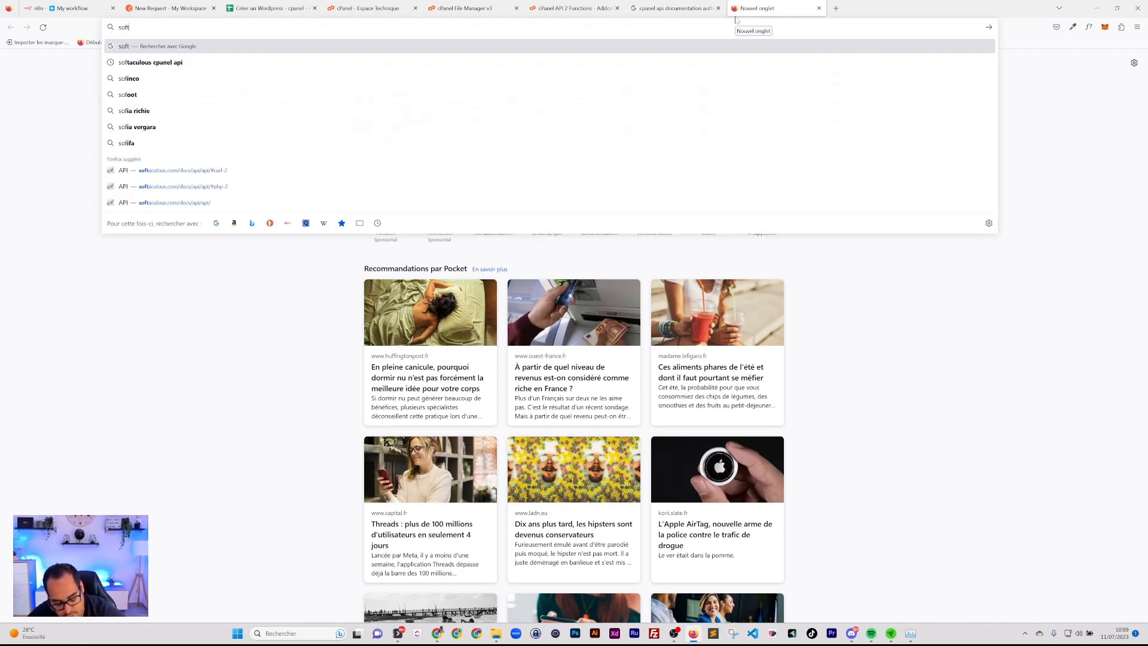
{"action": "type", "text": "aculou"}
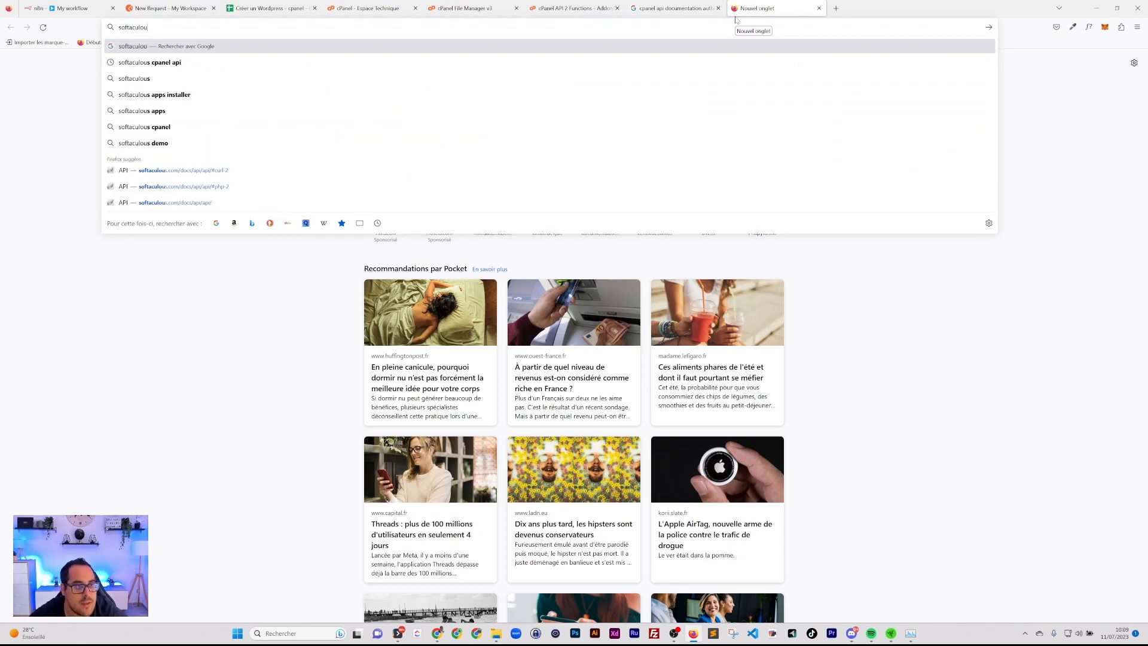
{"action": "left_click", "coordinate": [223, 62]}
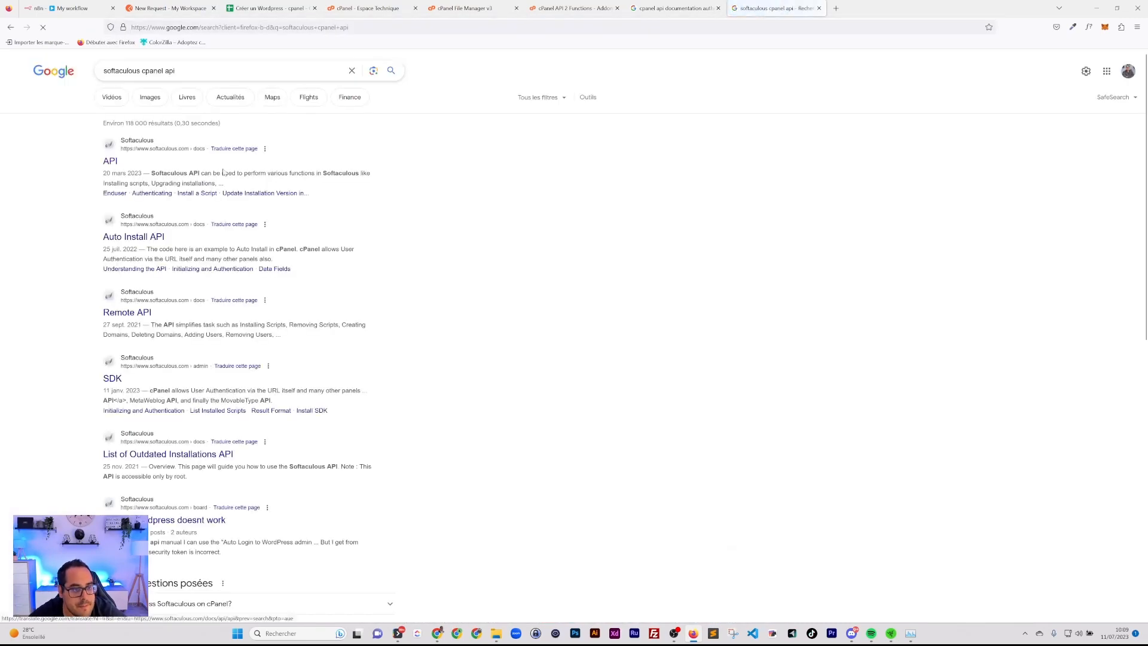
{"action": "left_click", "coordinate": [111, 163]}
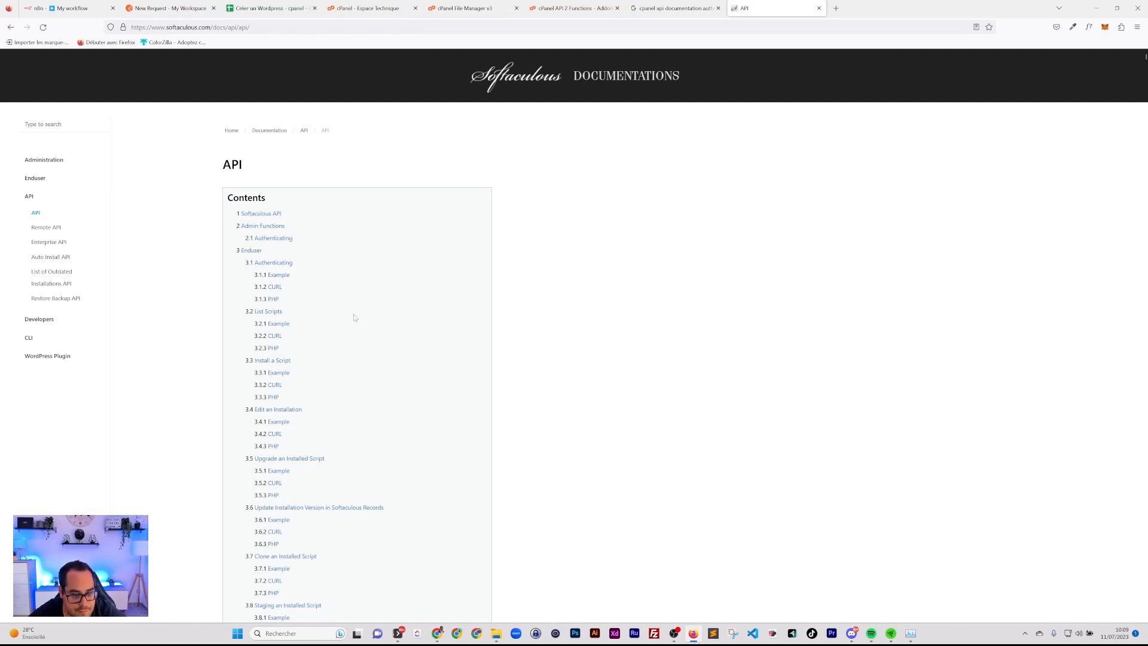
Jump to the 3.3.2 CURL install example and select its full curl command, noting softsubmit=1
{"action": "scroll", "coordinate": [355, 317], "scroll_direction": "down", "scroll_amount": 2}
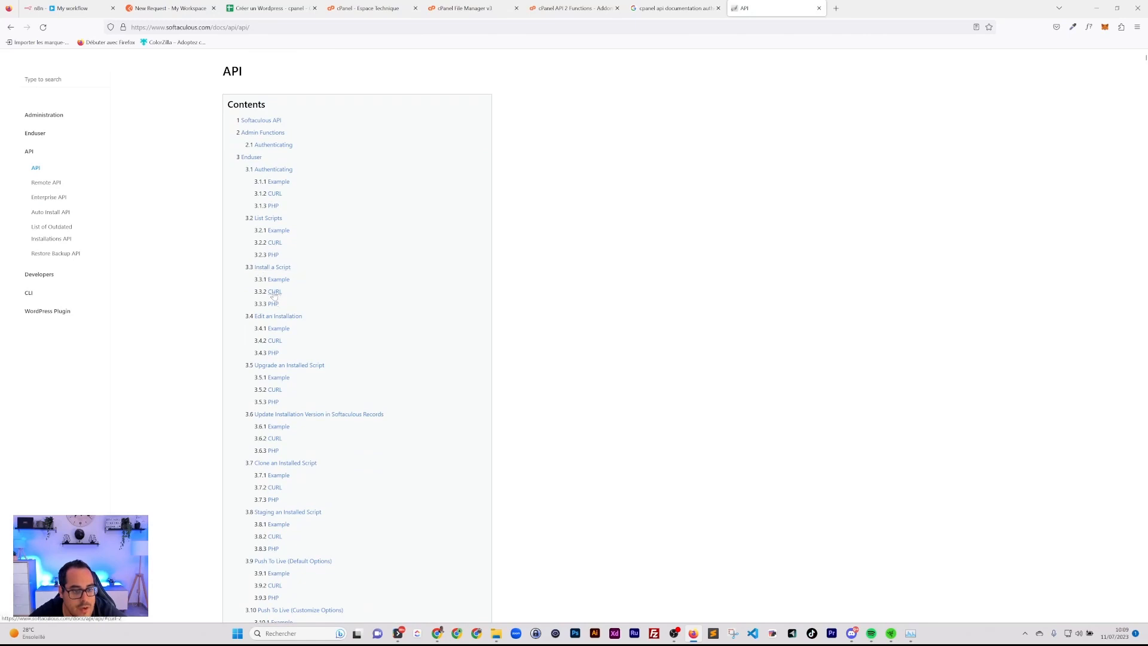
{"action": "left_click", "coordinate": [273, 293]}
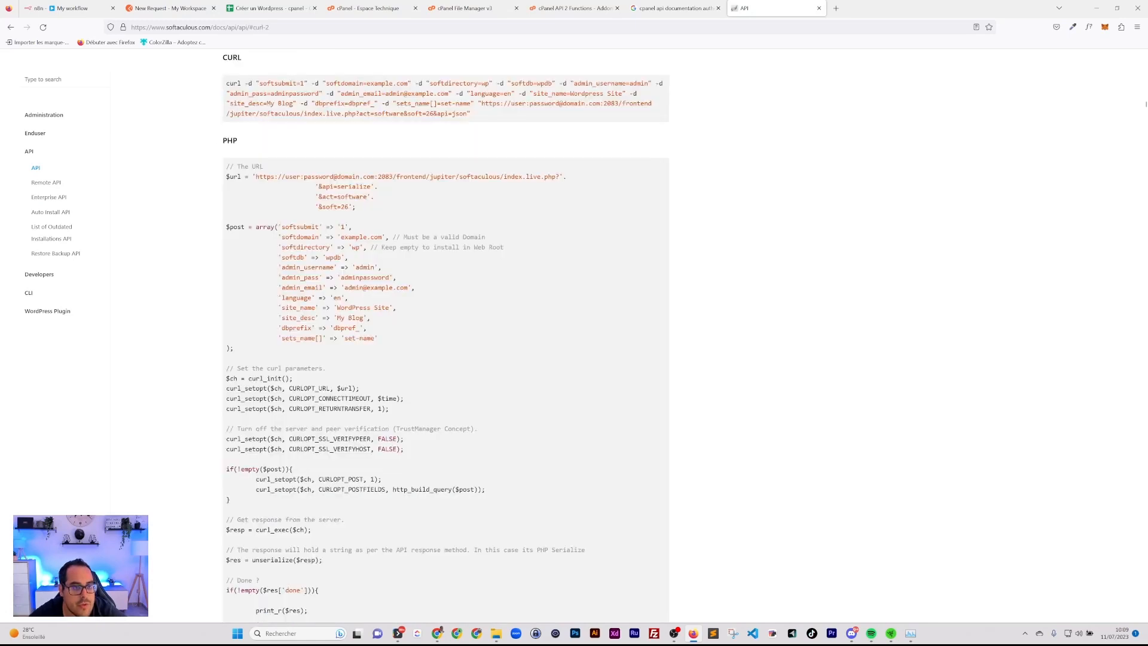
{"action": "left_click_drag", "start_coordinate": [225, 83], "coordinate": [476, 112]}
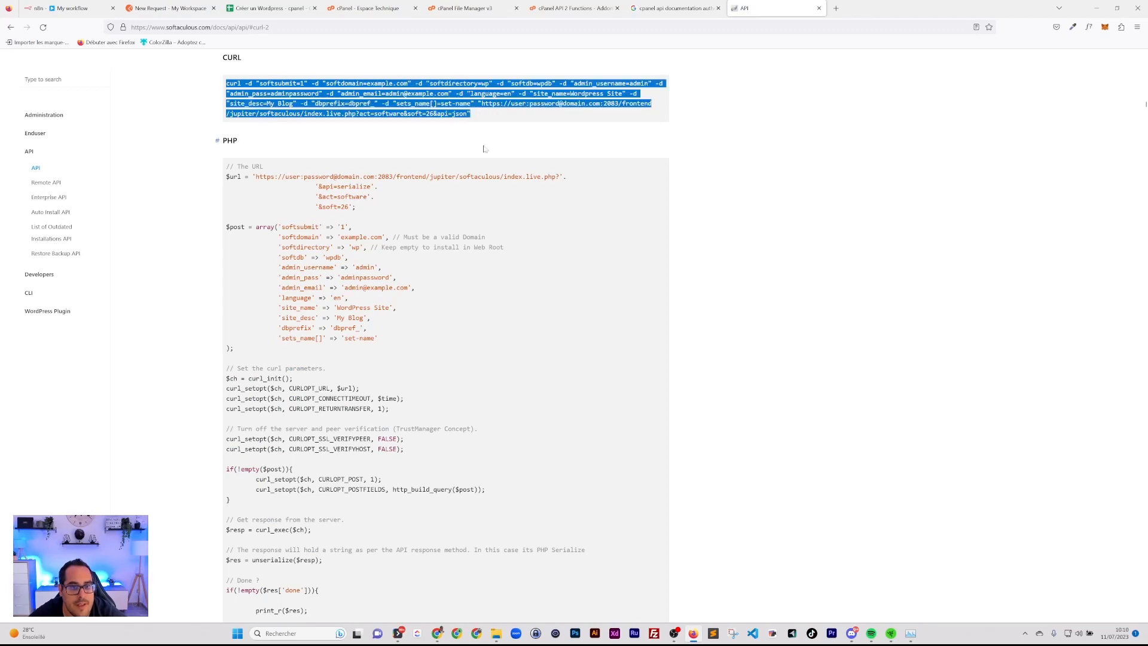
{"action": "scroll", "coordinate": [605, 197], "scroll_direction": "up", "scroll_amount": 2}
{"action": "left_click", "coordinate": [225, 223]}
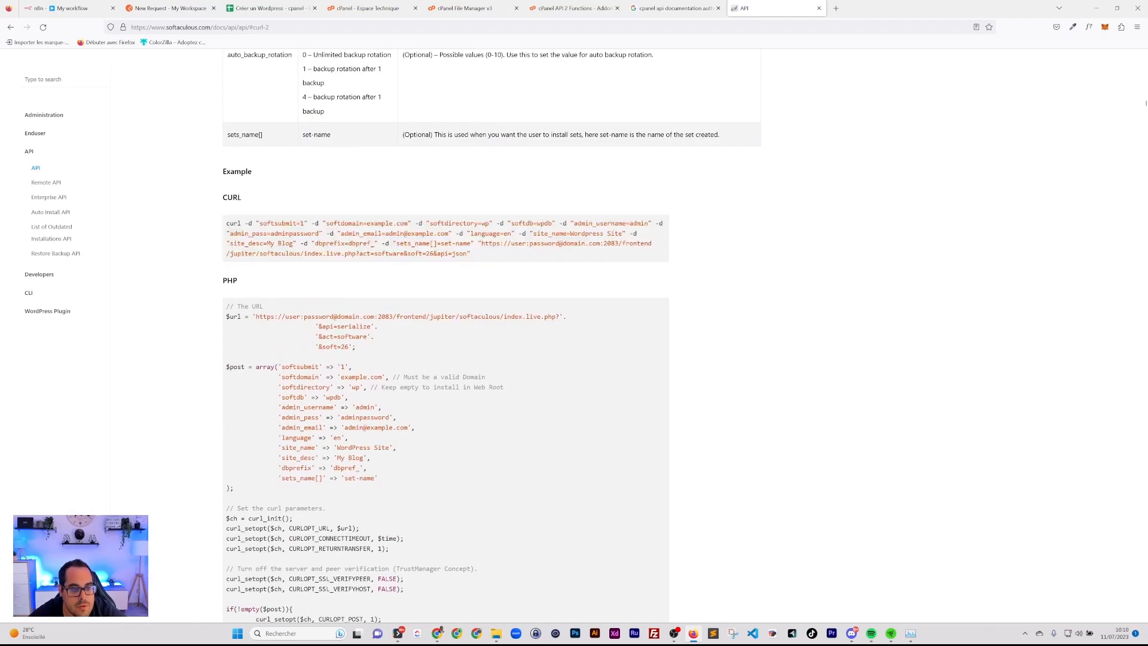
{"action": "left_click_drag", "start_coordinate": [225, 223], "coordinate": [500, 253]}
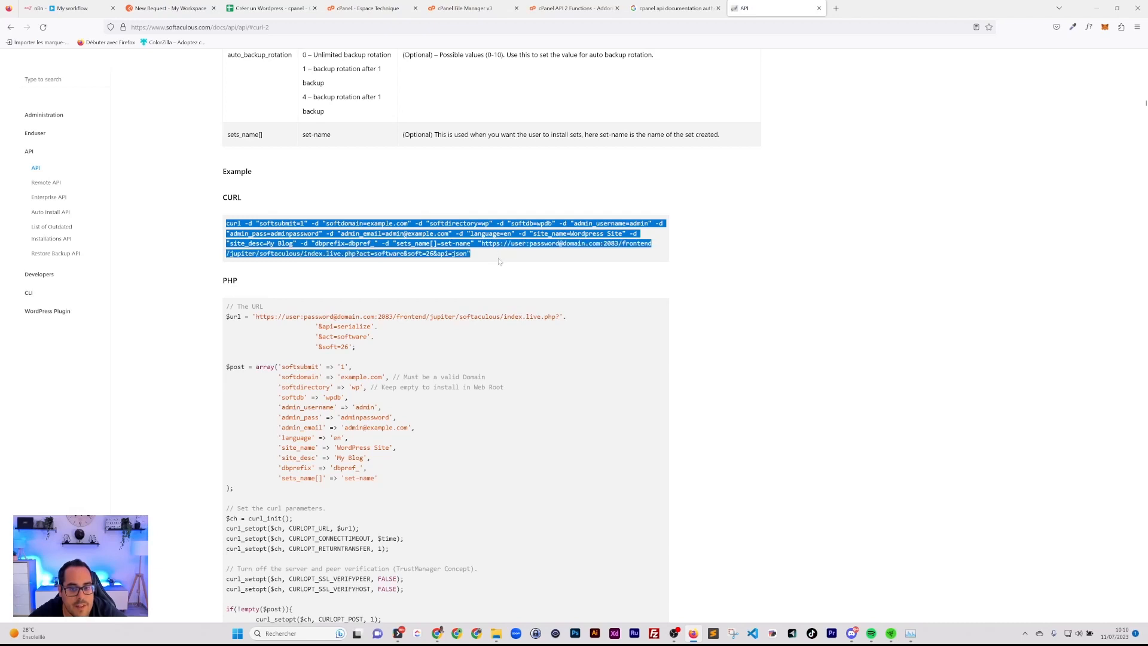
{"action": "left_click", "coordinate": [589, 268]}
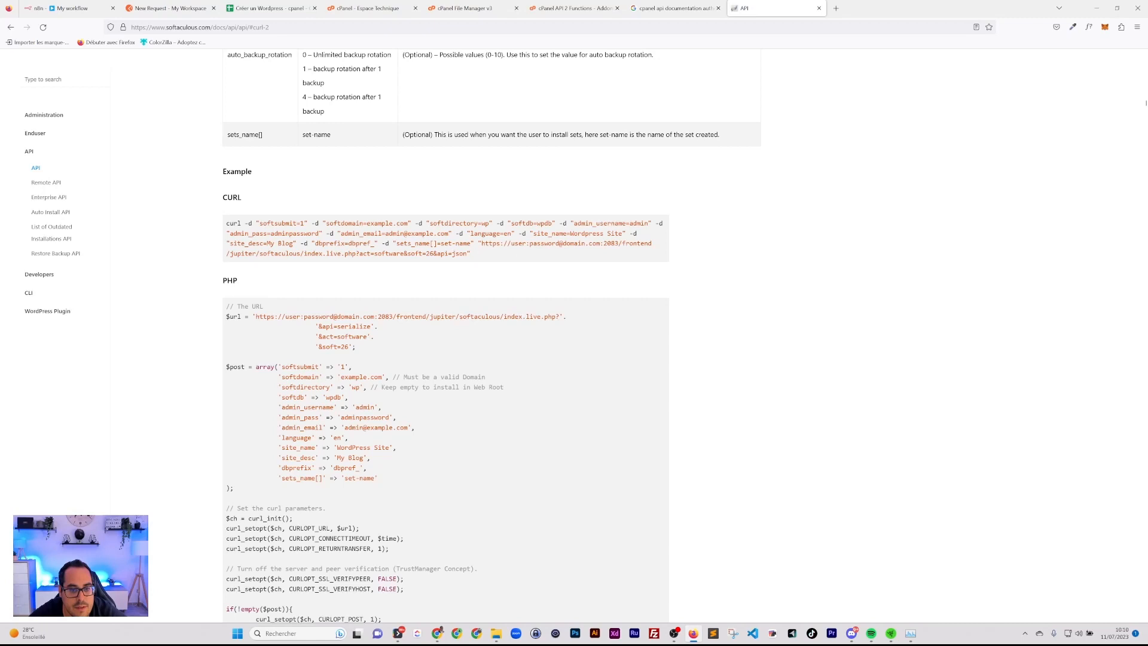
{"action": "left_click_drag", "start_coordinate": [262, 223], "coordinate": [304, 223]}
{"action": "left_click", "coordinate": [300, 224]}
Paste the copied Softaculous install curl command into the SSH node's Command field as an expression
{"action": "left_click_drag", "start_coordinate": [485, 257], "coordinate": [230, 223]}
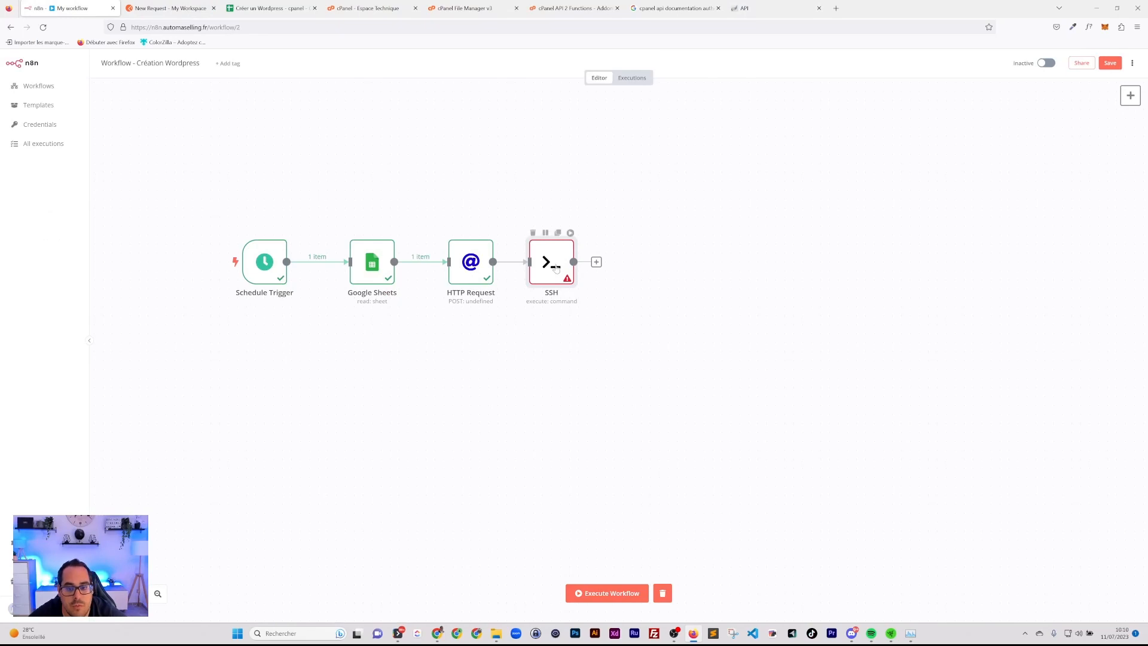
{"action": "double_click", "coordinate": [556, 269]}
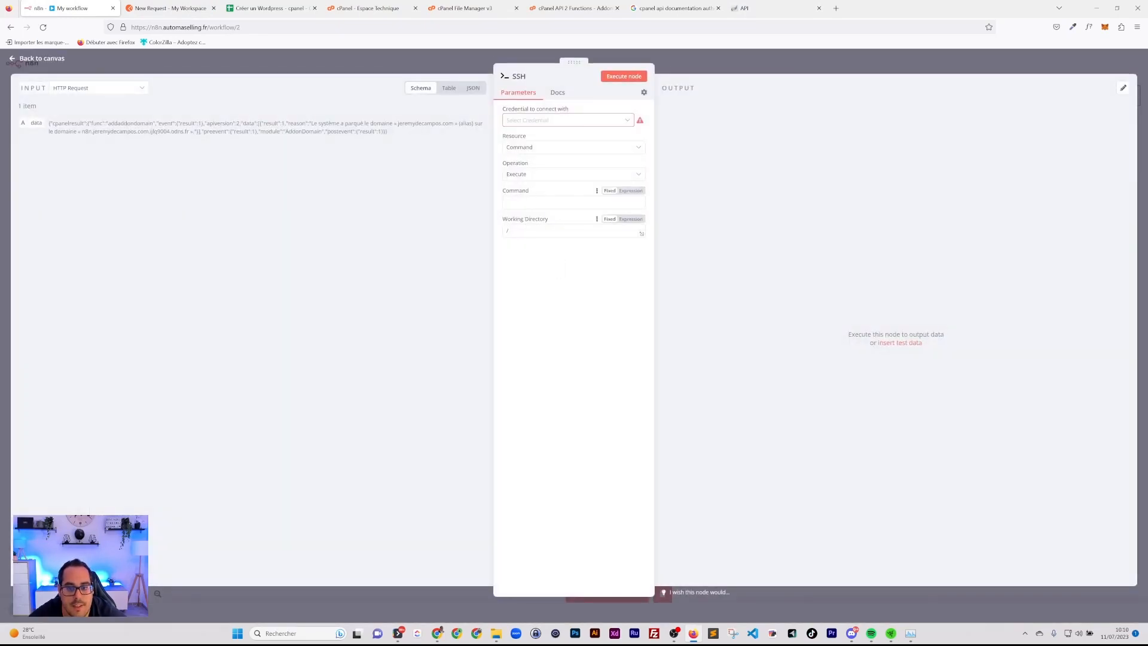
{"action": "left_click", "coordinate": [565, 231]}
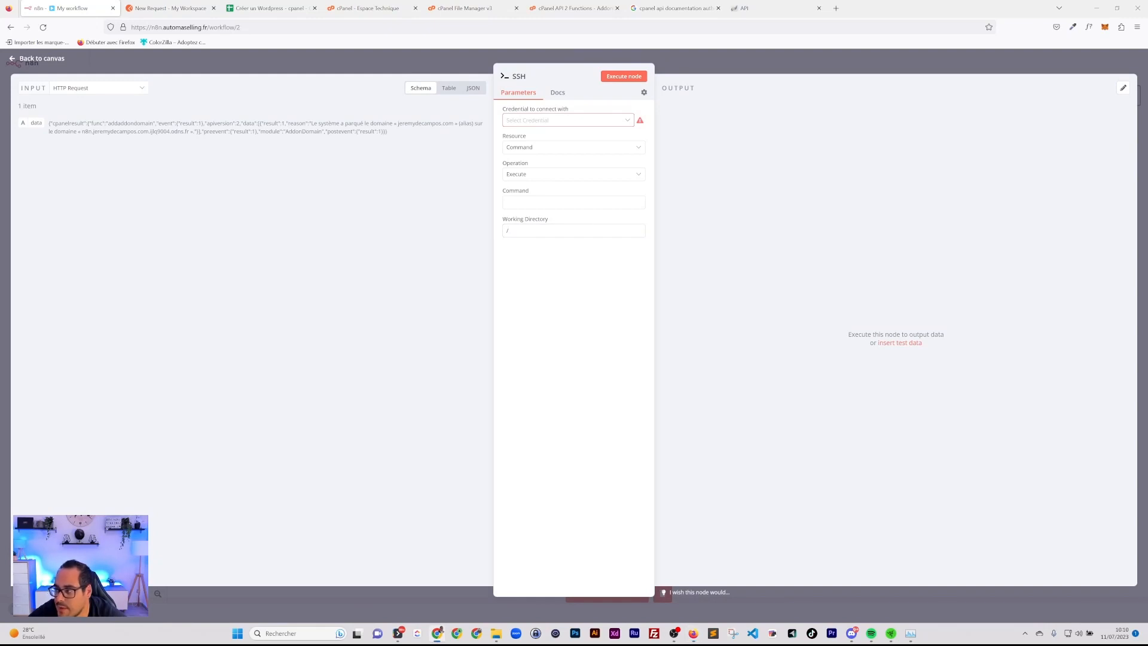
{"action": "left_click", "coordinate": [622, 202]}
{"action": "key", "text": "ctrl+v"}
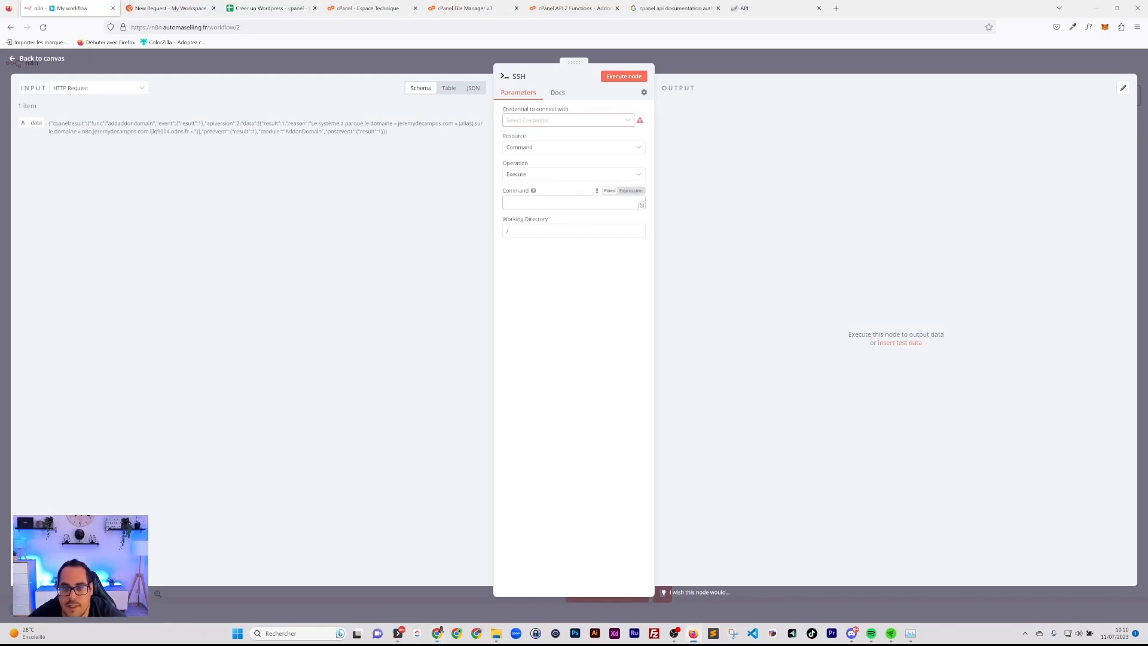
{"action": "left_click", "coordinate": [631, 191]}
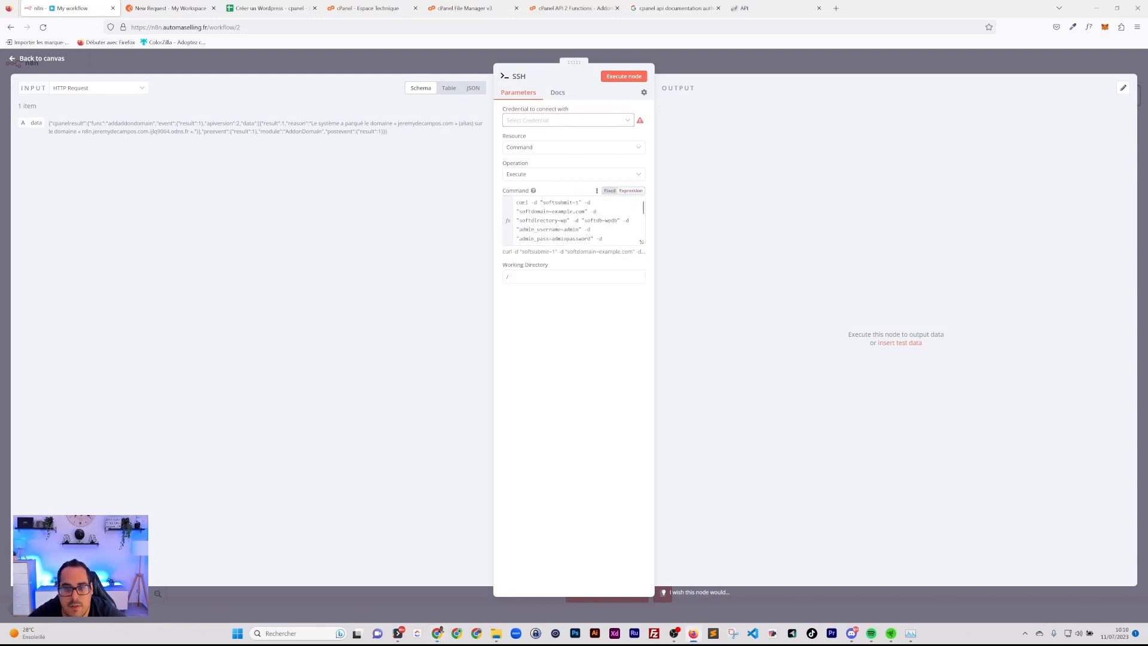
{"action": "mouse_move", "coordinate": [643, 208]}
{"action": "left_mouse_down"}
{"action": "mouse_move", "coordinate": [642, 235]}
{"action": "mouse_move", "coordinate": [639, 207]}
{"action": "left_mouse_up"}
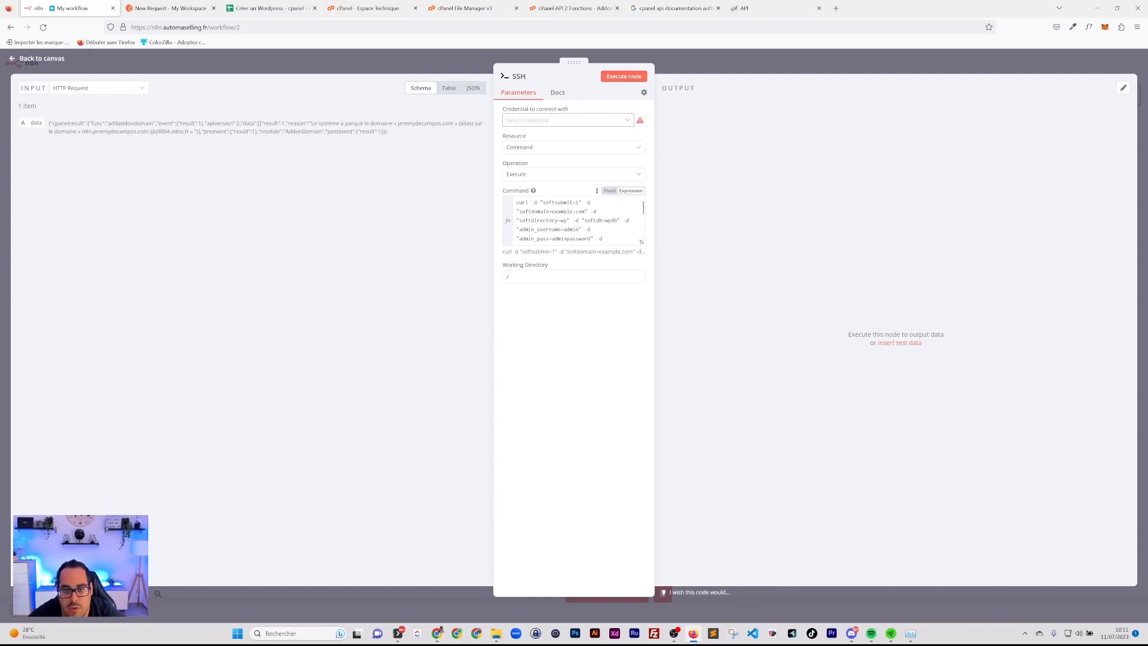
{"action": "left_click_drag", "start_coordinate": [542, 202], "coordinate": [572, 202]}
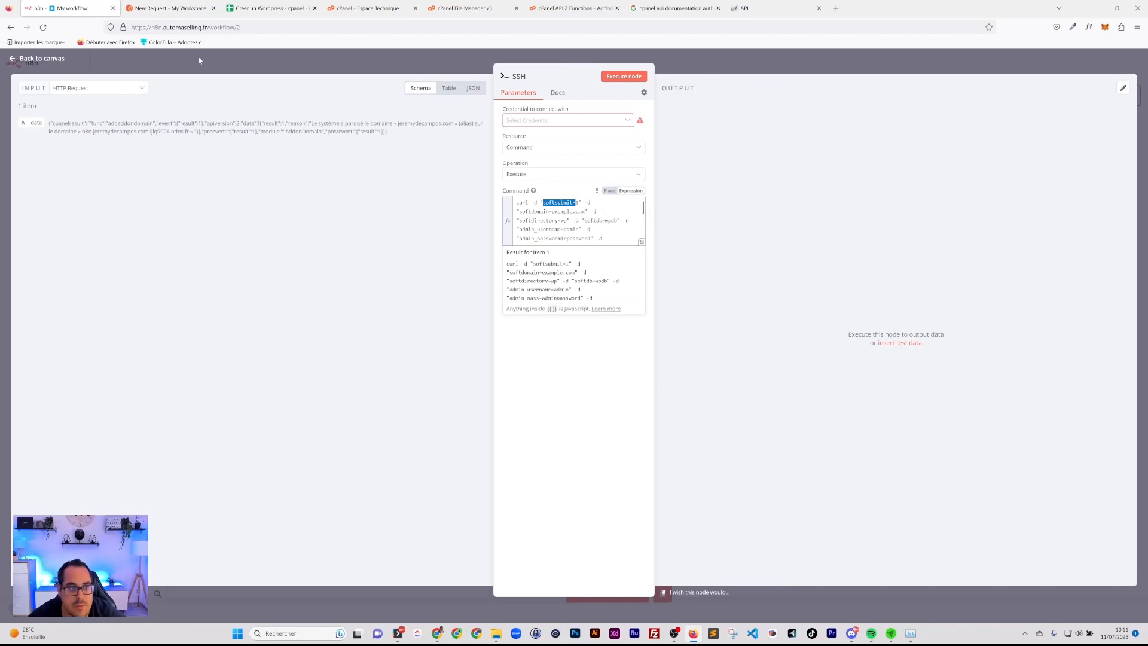
Review the Install a Script parameters and confirm WordPress uses soft=26 in cPanel's Softaculous
{"action": "left_click", "coordinate": [756, 7]}
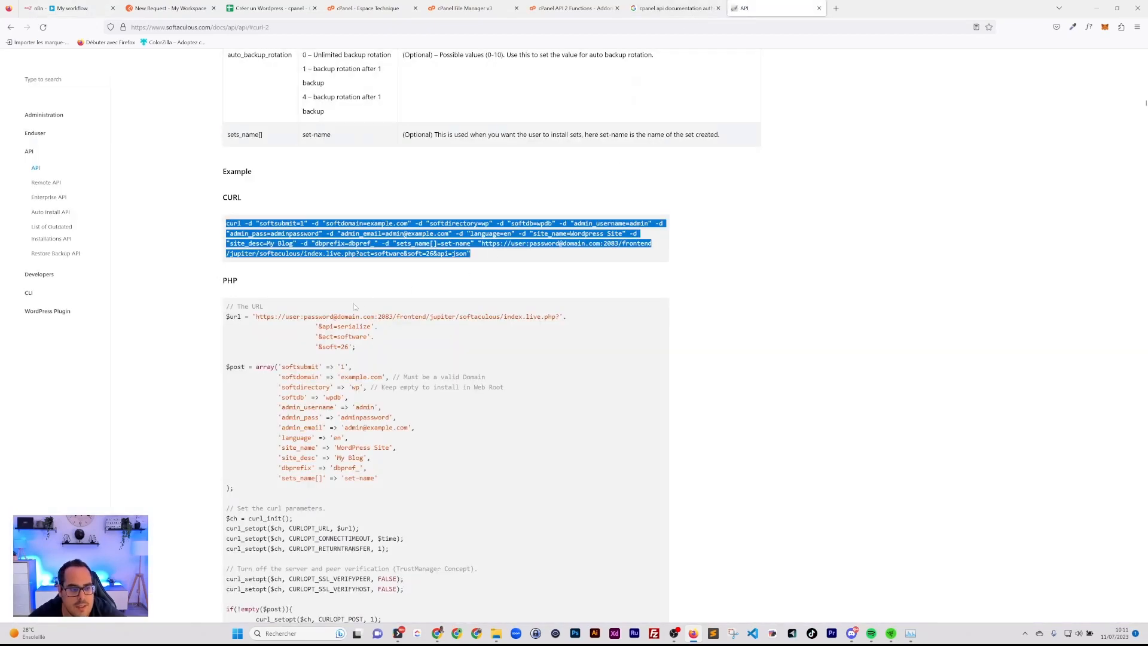
{"action": "scroll", "coordinate": [353, 306], "scroll_direction": "up", "scroll_amount": 20}
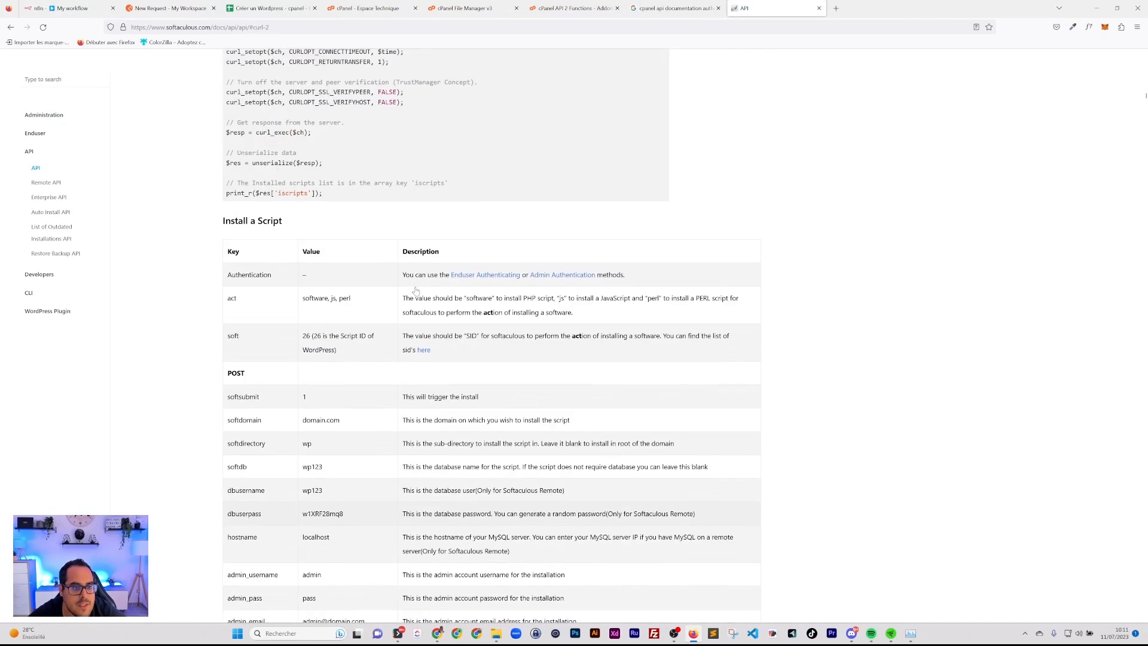
{"action": "scroll", "coordinate": [417, 290], "scroll_direction": "down", "scroll_amount": 2}
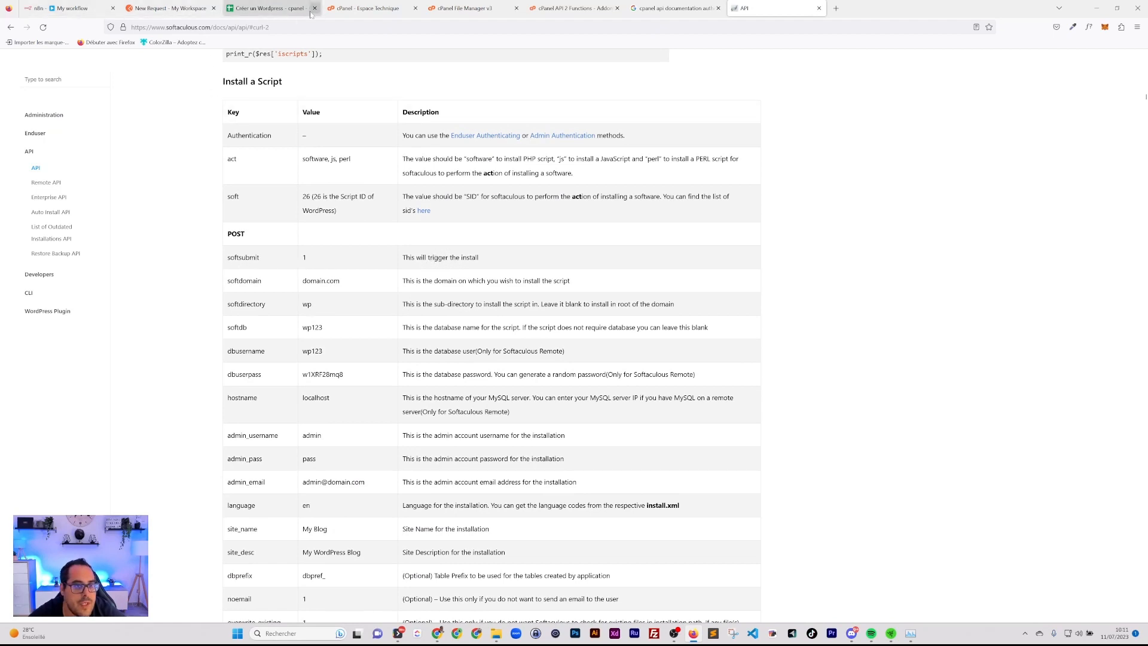
{"action": "left_click", "coordinate": [351, 11]}
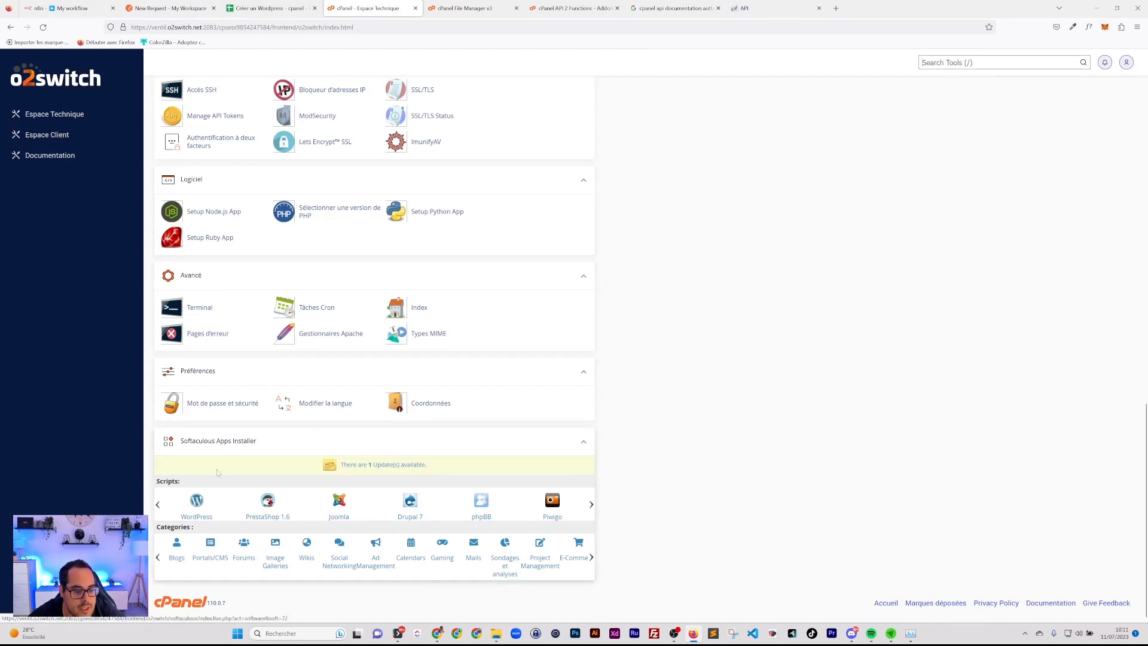
{"action": "left_click", "coordinate": [197, 501]}
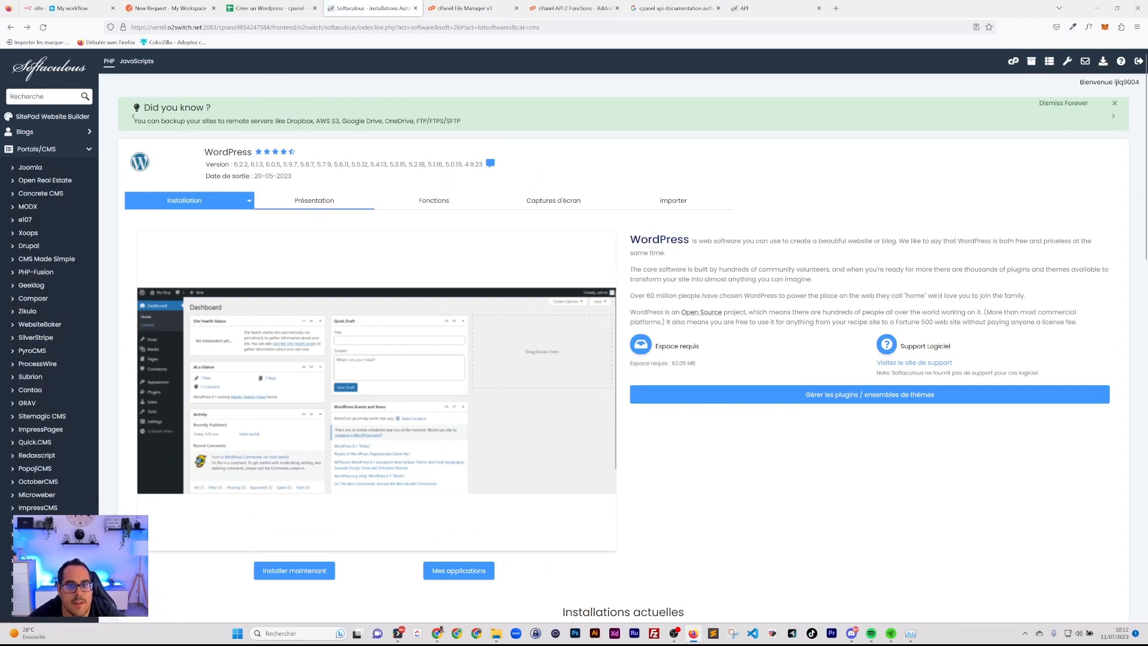
{"action": "left_click", "coordinate": [454, 27]}
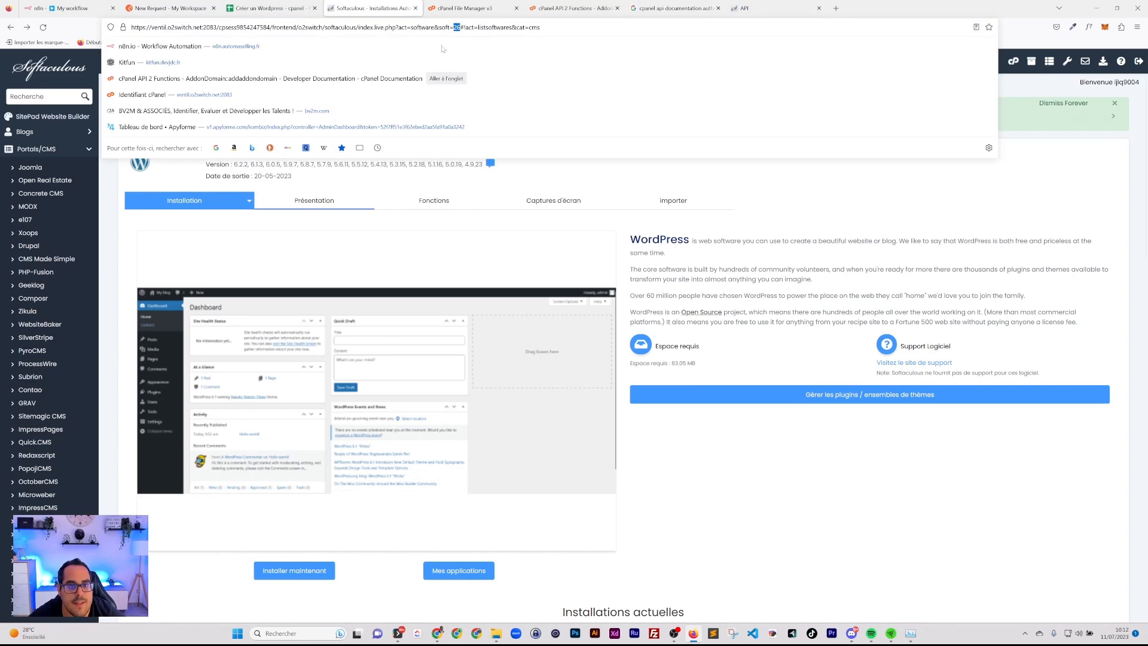
{"action": "left_click", "coordinate": [574, 8]}
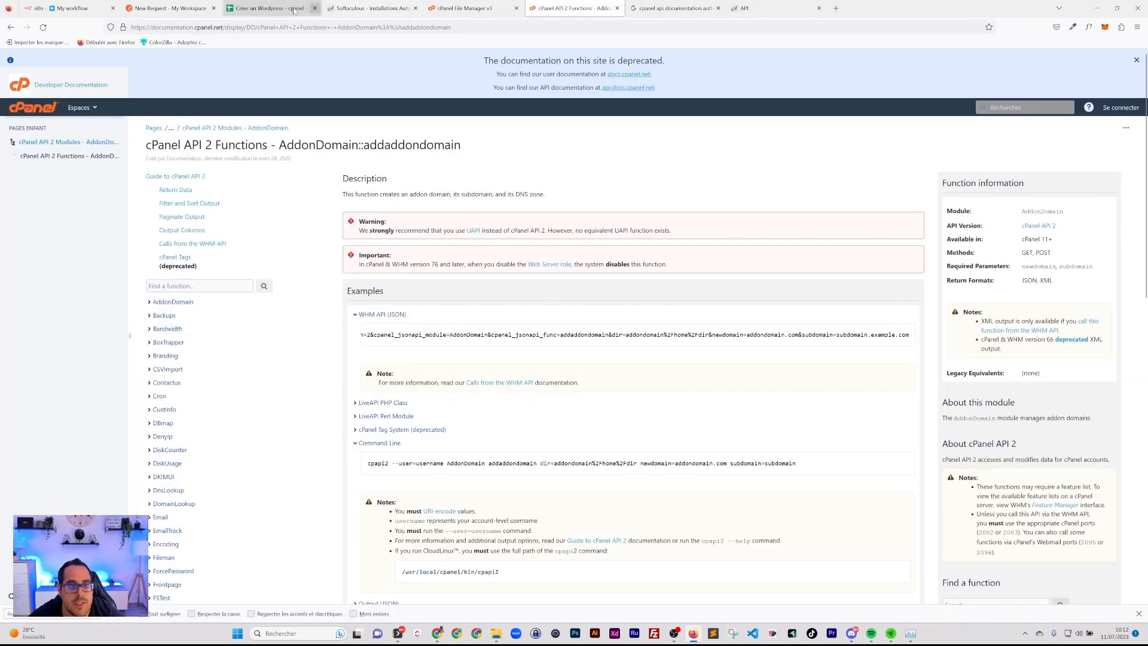
{"action": "left_click", "coordinate": [90, 8]}
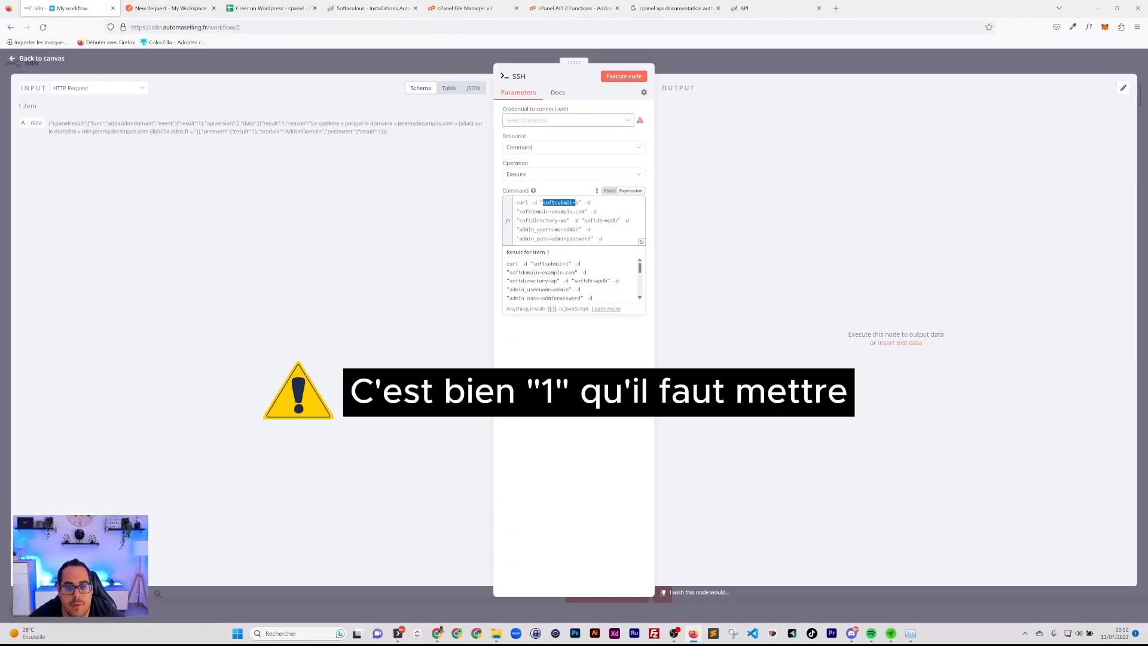
Change the highlighted value in the SSH Command to 26, the WordPress script ID
{"action": "left_click", "coordinate": [579, 202]}
{"action": "key", "text": "BackSpace"}
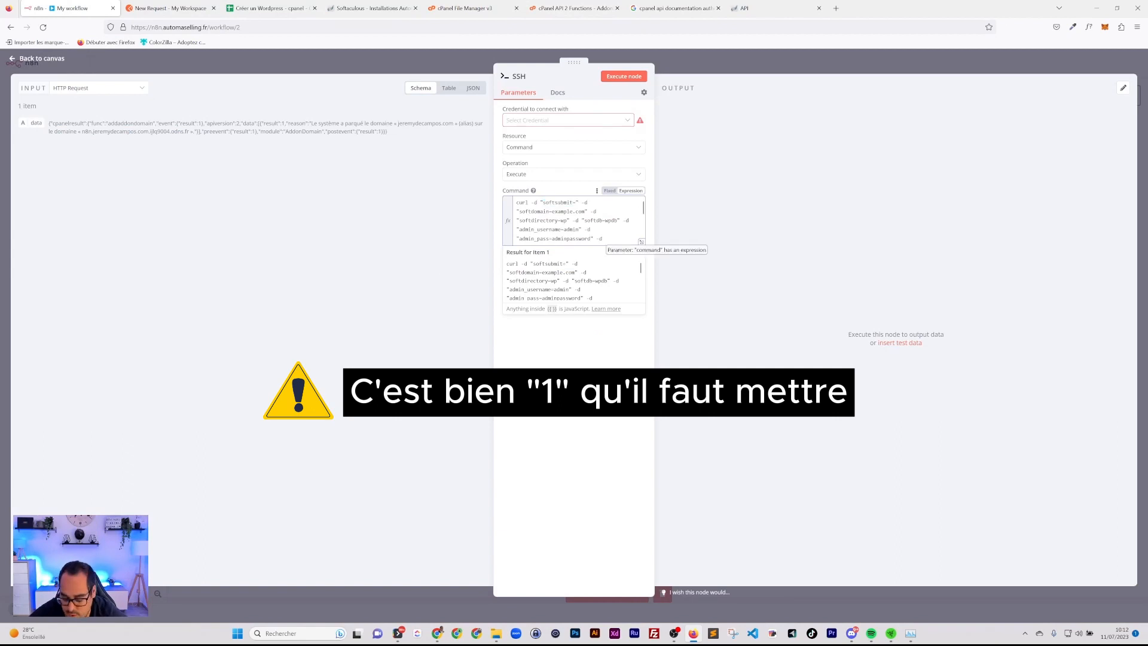
{"action": "type", "text": "26"}
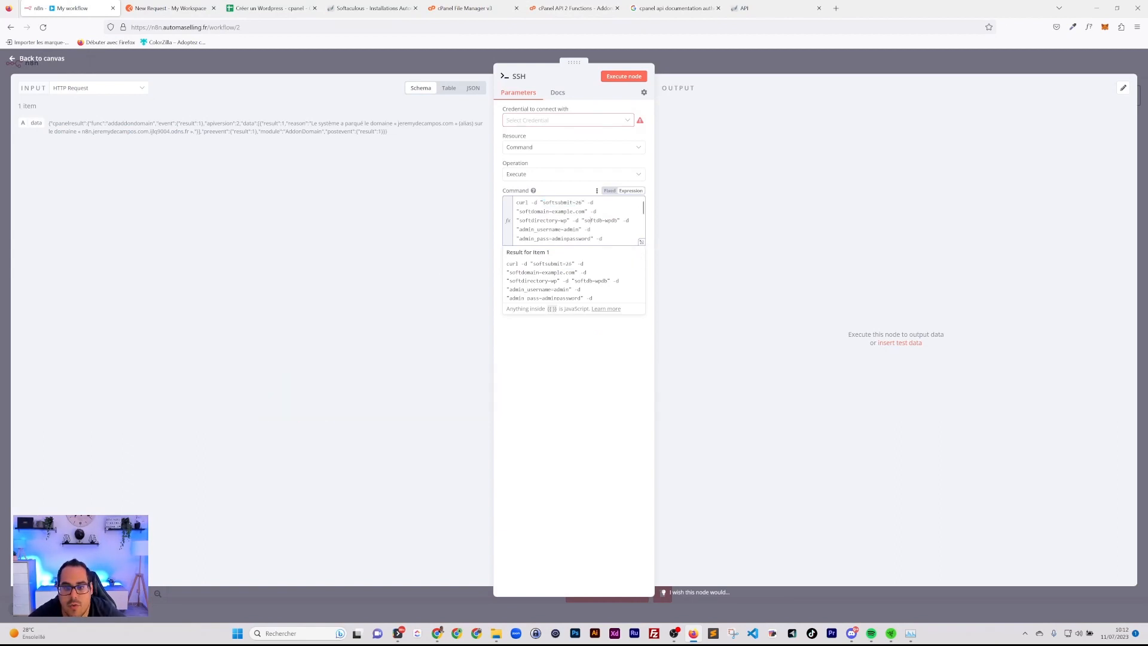
Check the Google Sheets node, then drag the incoming data field over example.com in the SSH command
{"action": "left_click", "coordinate": [411, 70]}
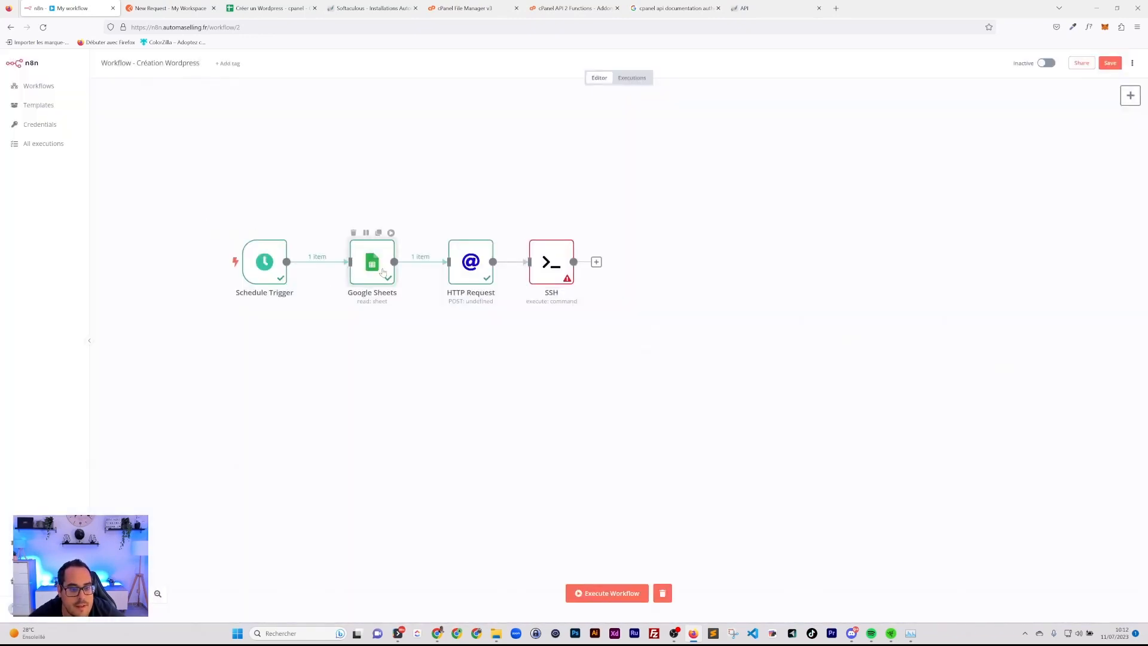
{"action": "double_click", "coordinate": [382, 272]}
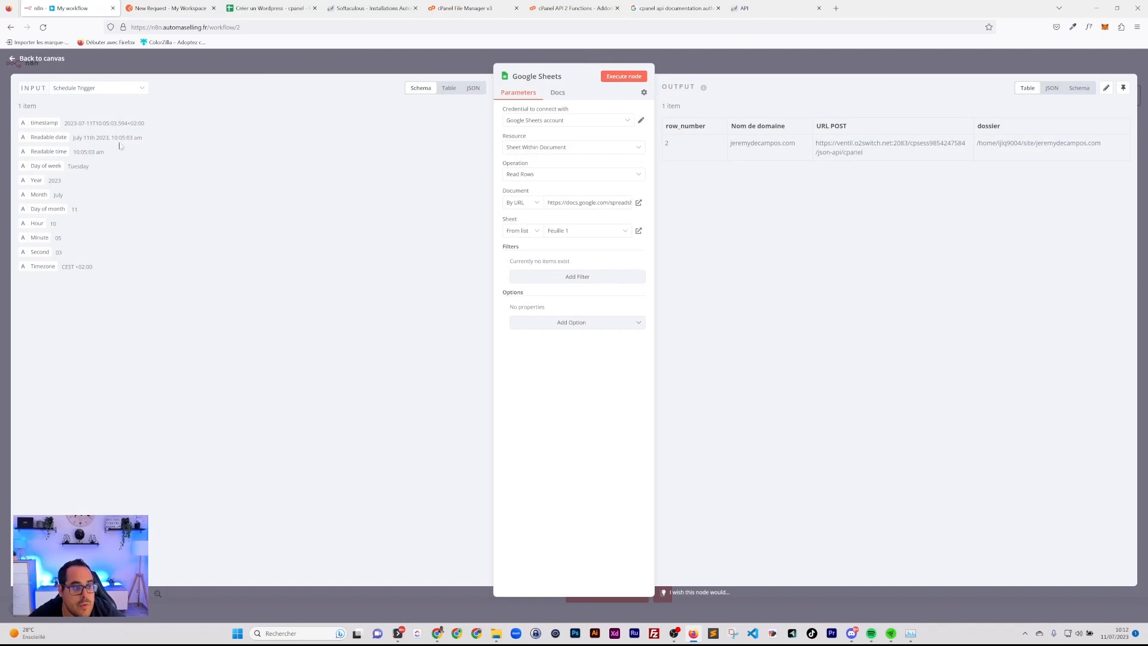
{"action": "left_click", "coordinate": [753, 70]}
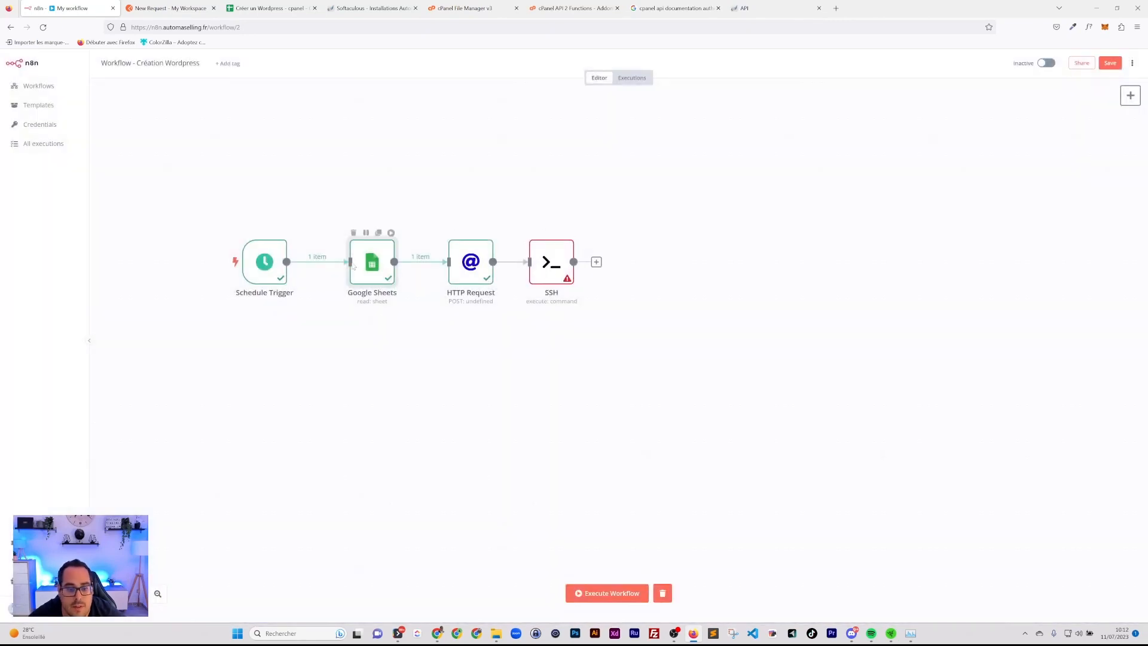
{"action": "double_click", "coordinate": [549, 266]}
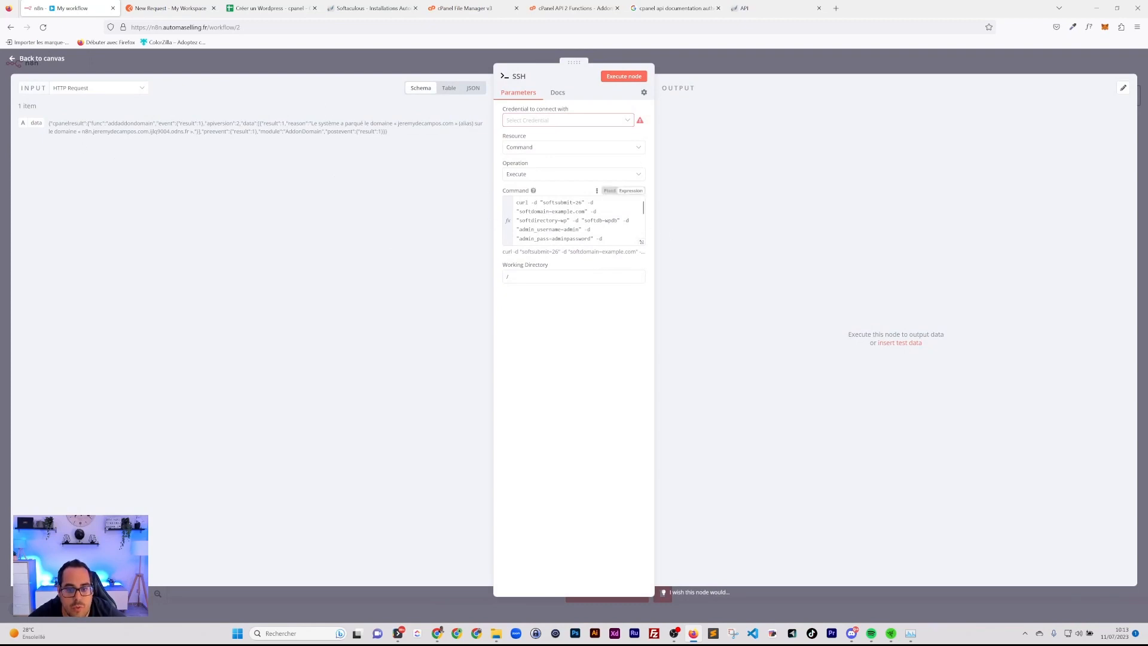
{"action": "left_click_drag", "start_coordinate": [585, 211], "coordinate": [551, 211]}
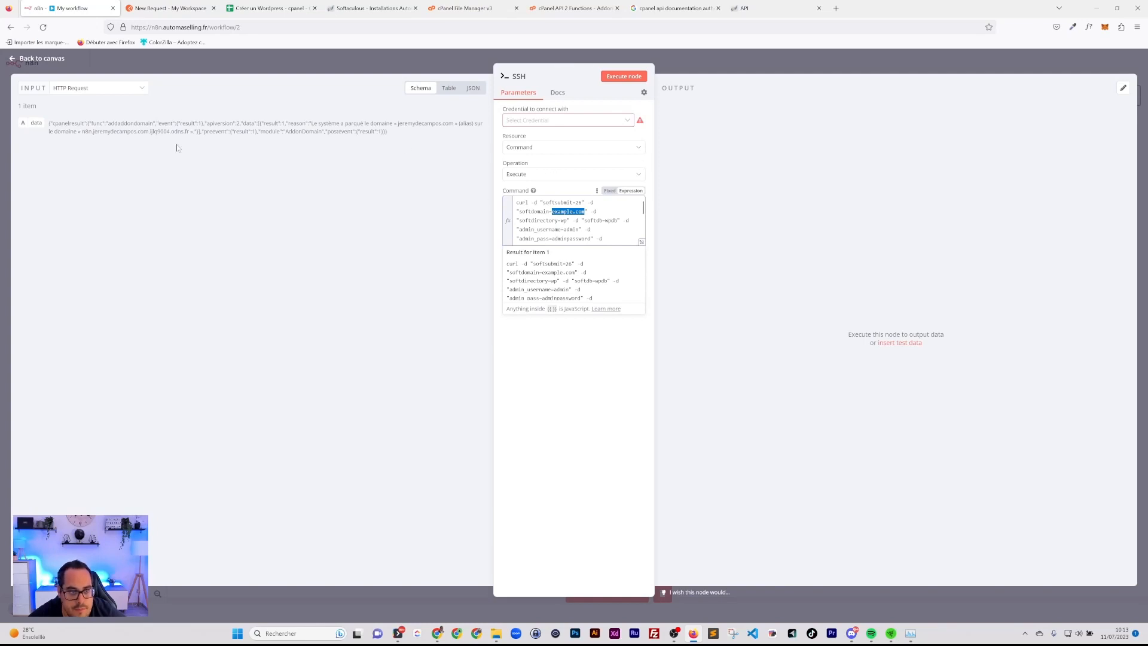
{"action": "left_click_drag", "start_coordinate": [33, 122], "coordinate": [523, 211]}
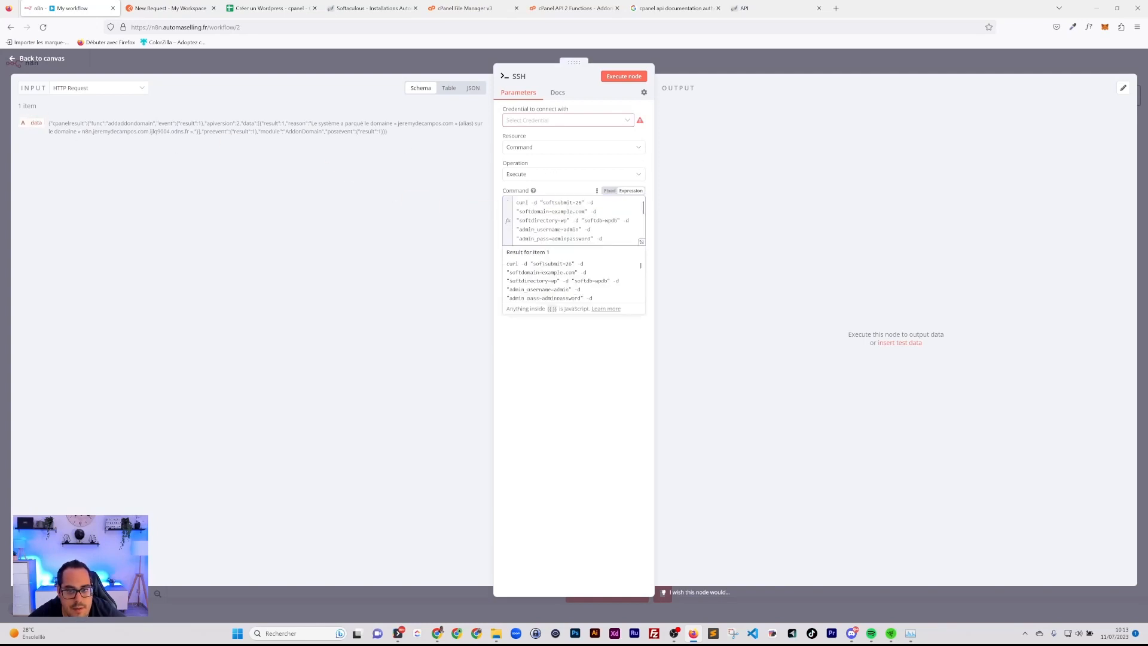
Move {{ $json.data }} over example.com in the expression editor and rewrite it as $node[""]
{"action": "left_click", "coordinate": [641, 242]}
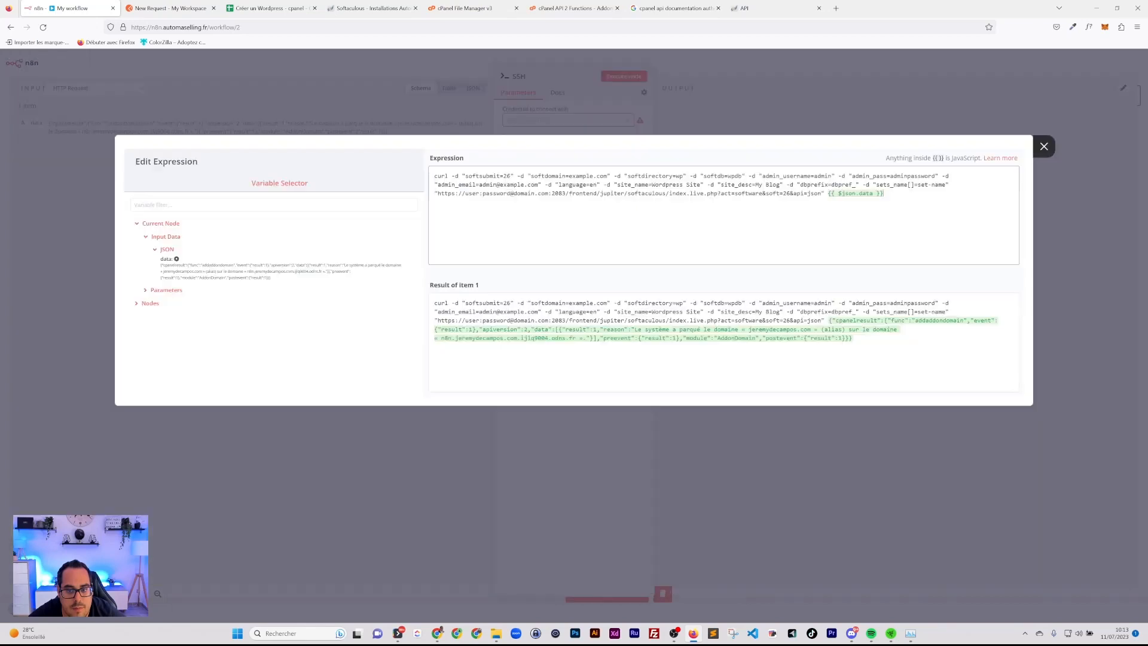
{"action": "left_click_drag", "start_coordinate": [883, 193], "coordinate": [831, 193]}
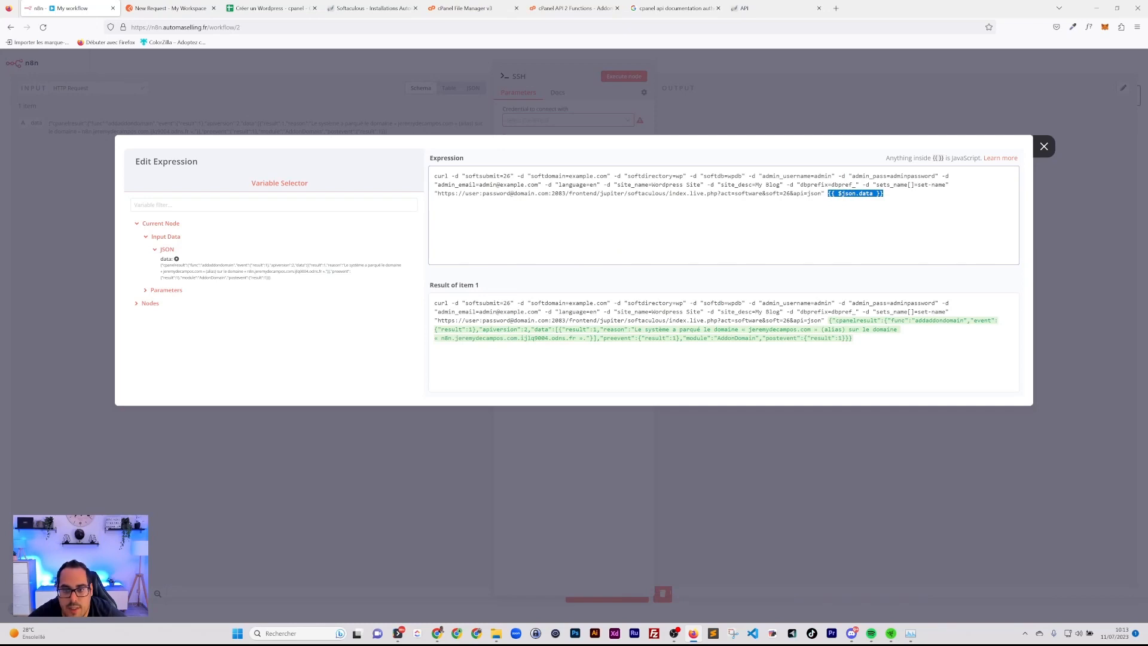
{"action": "left_click_drag", "start_coordinate": [607, 175], "coordinate": [562, 176]}
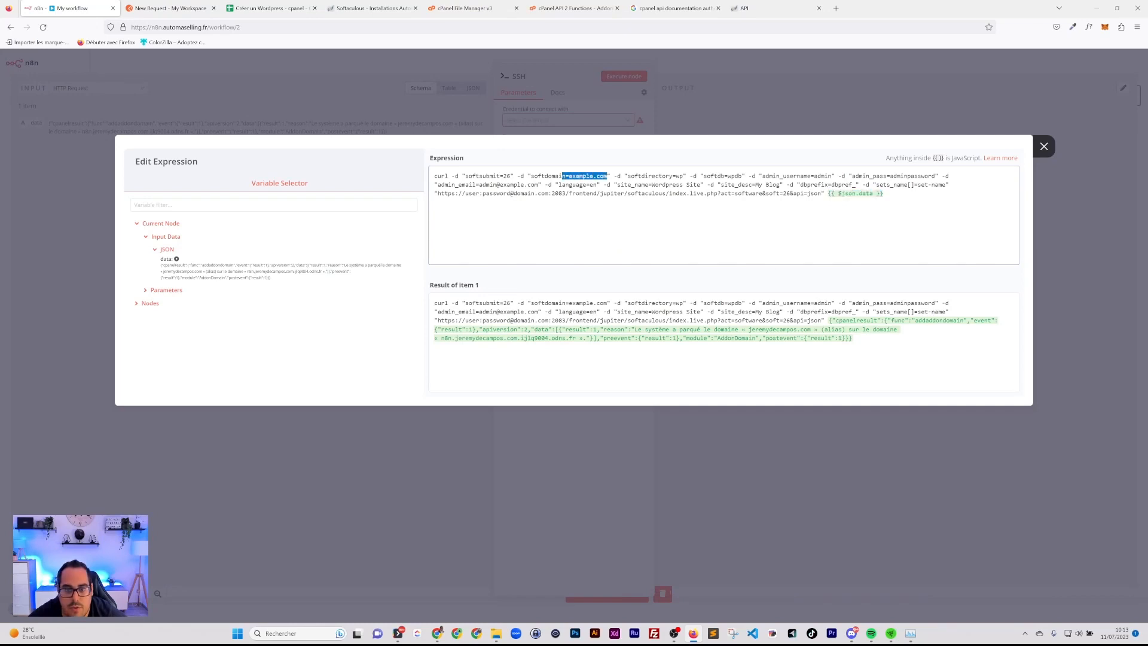
{"action": "type", "text": "{{ $json.data }}"}
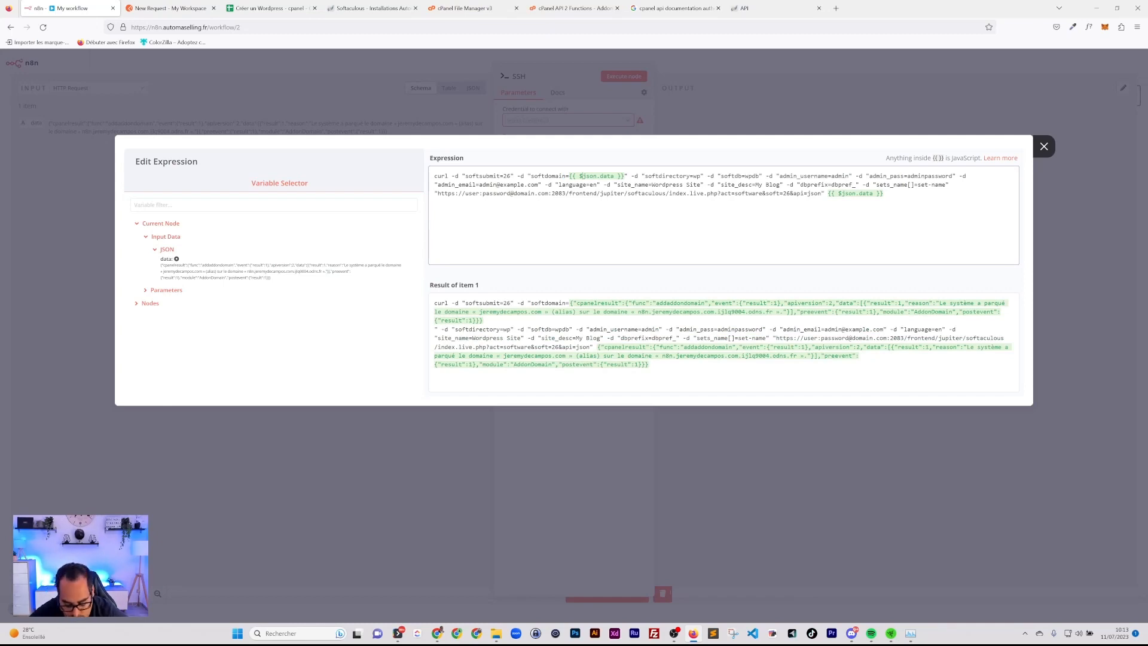
{"action": "type", "text": "node"}
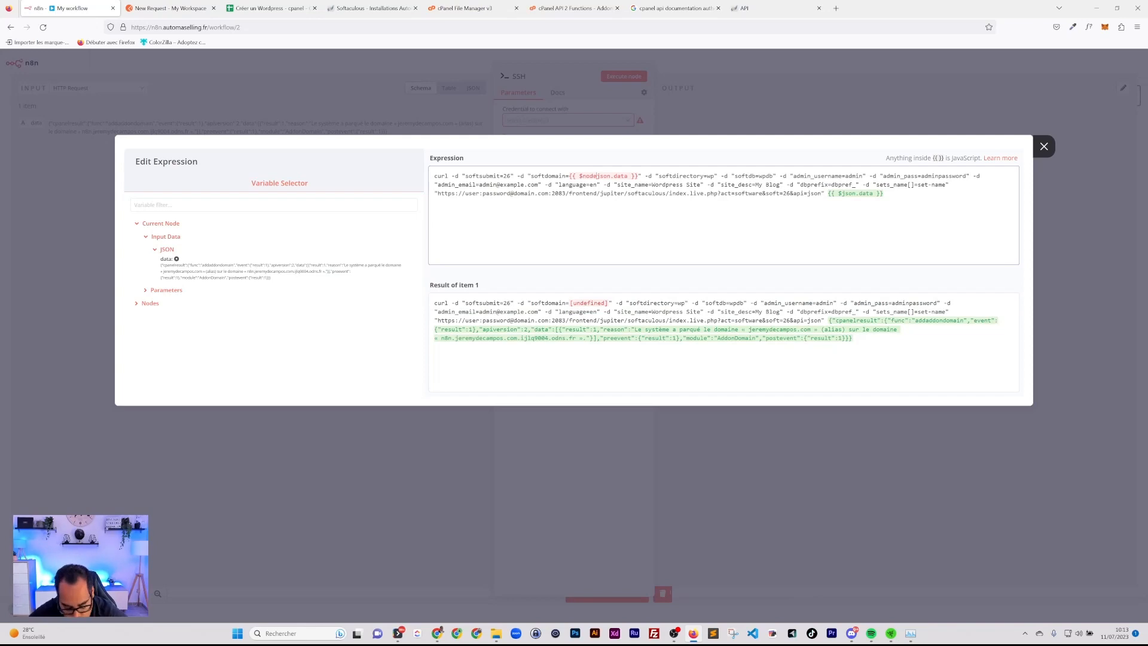
{"action": "type", "text": "["}
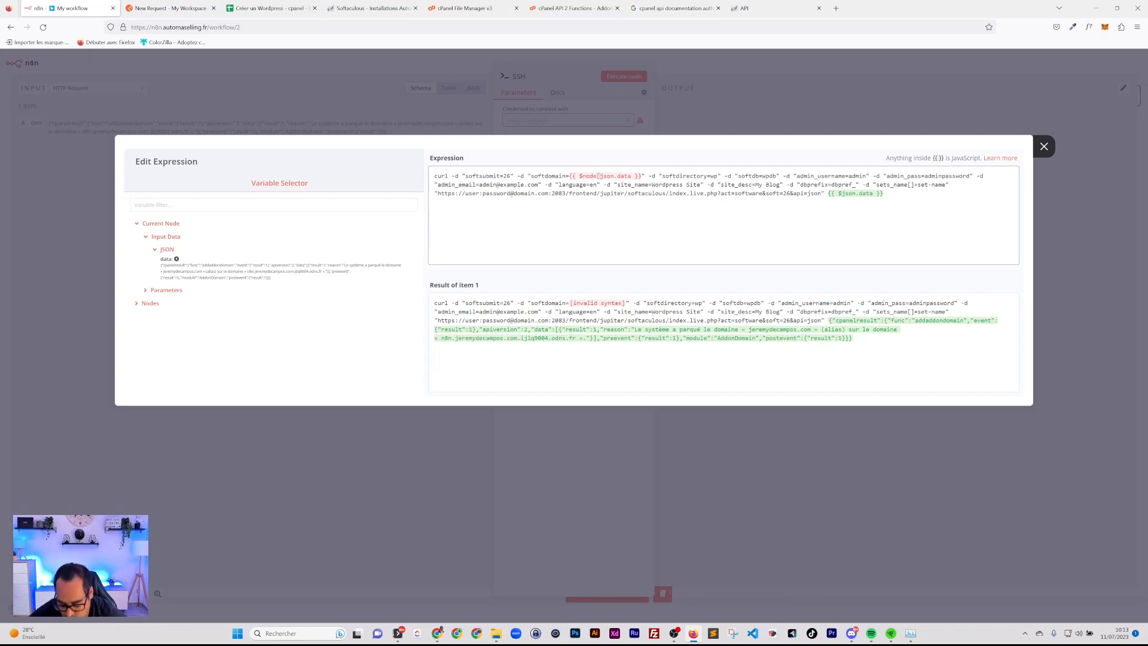
{"action": "type", "text": "]"}
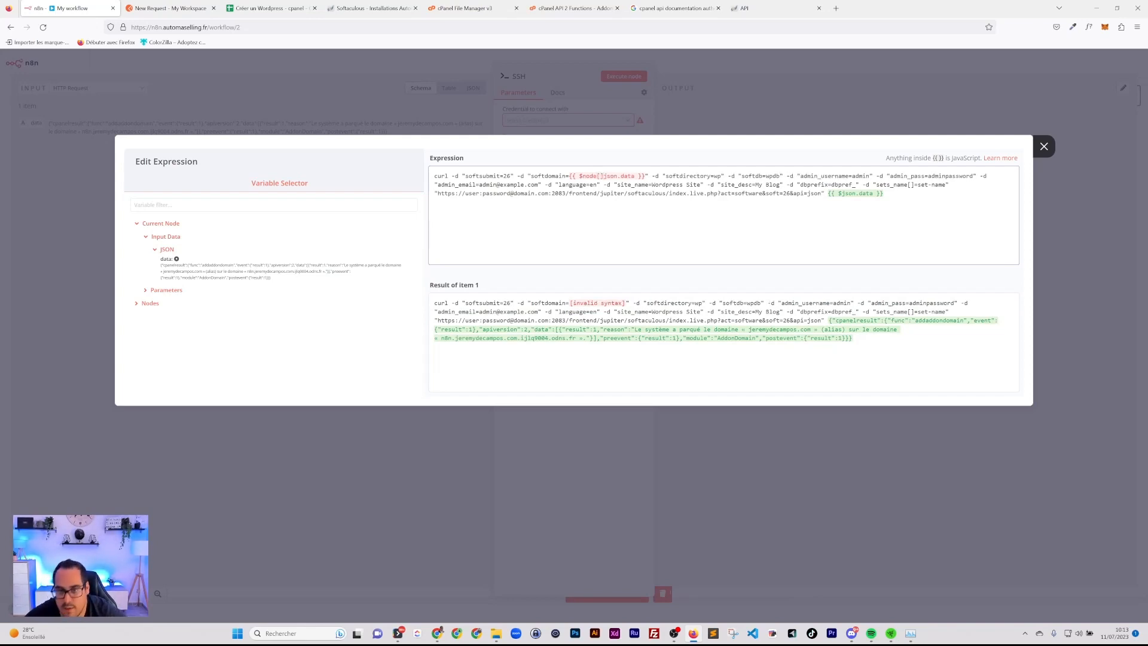
{"action": "key", "text": "BackSpace"}
{"action": "key", "text": "BackSpace"}
{"action": "key", "text": "BackSpace"}
{"action": "key", "text": "BackSpace"}
{"action": "key", "text": "BackSpace"}
{"action": "key", "text": "BackSpace"}
{"action": "key", "text": "BackSpace"}
{"action": "key", "text": "BackSpace"}
{"action": "key", "text": "BackSpace"}
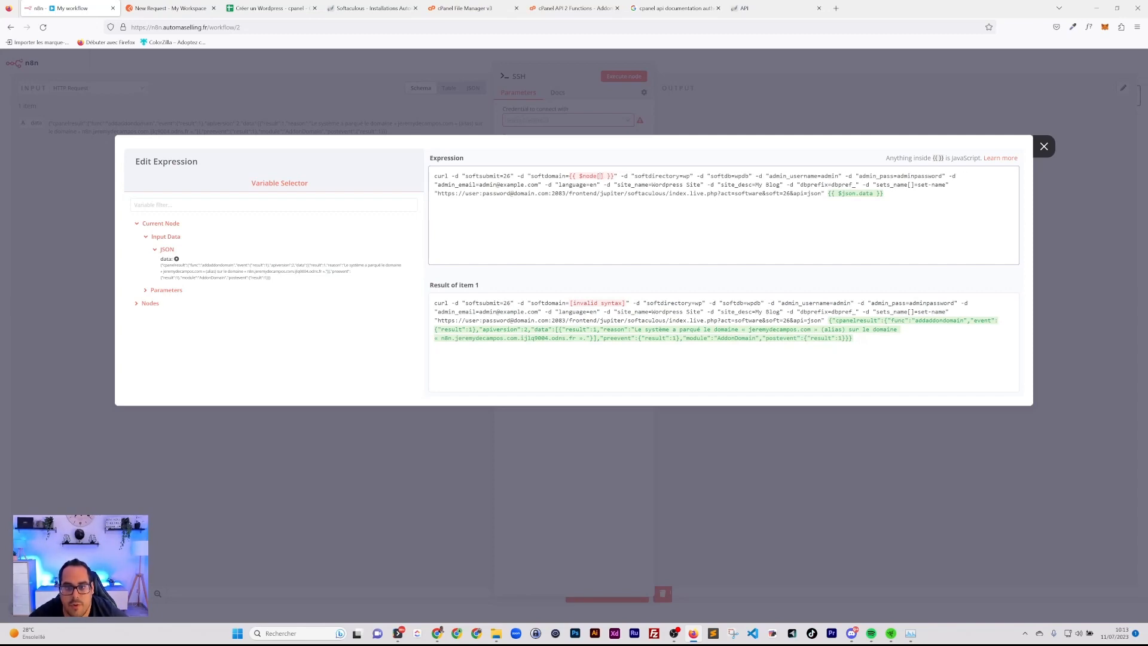
{"action": "type", "text": "\""}
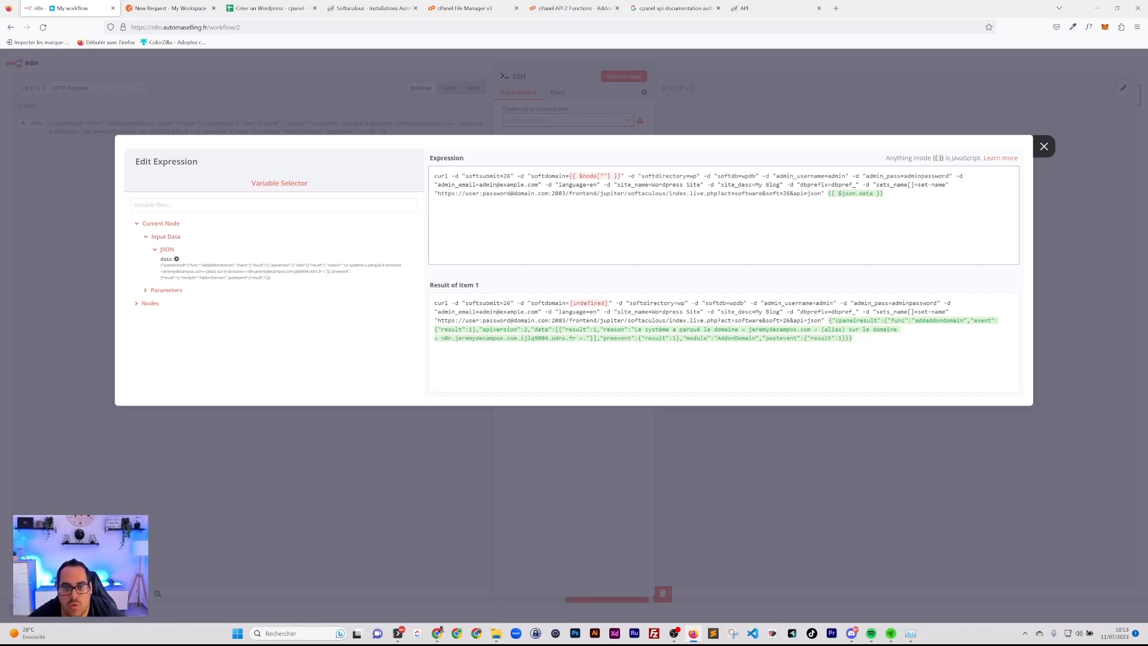
Set softdomain to $node["Google Sheets"].json['Nom de domaine'] using the Google Sheets node name
{"action": "left_click", "coordinate": [704, 114]}
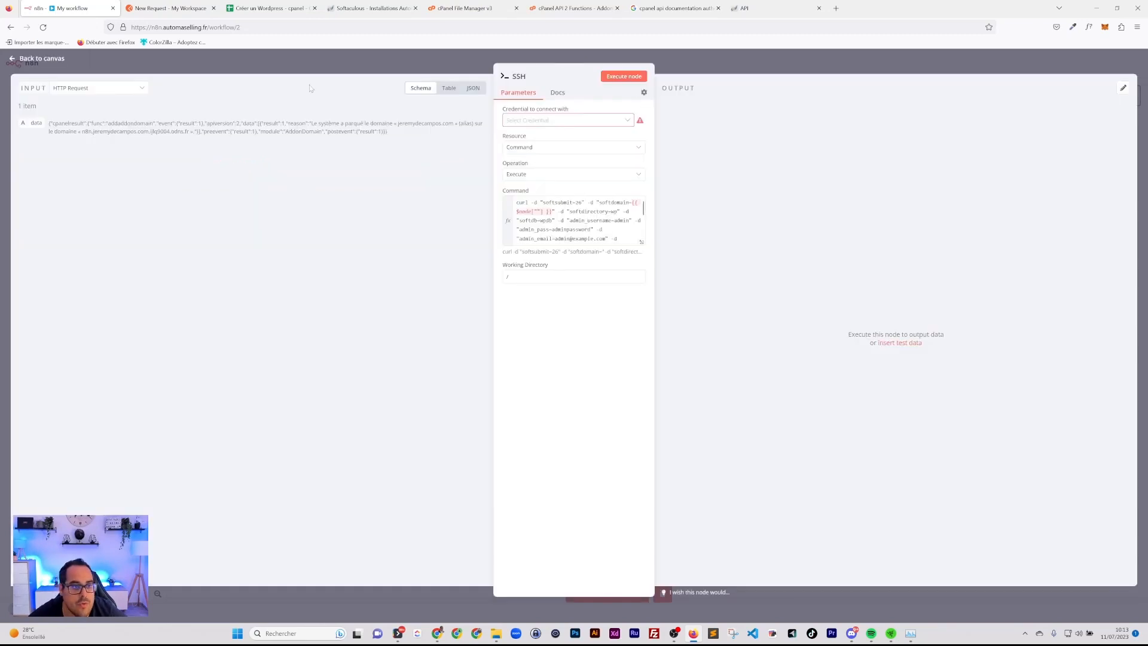
{"action": "left_click", "coordinate": [310, 65]}
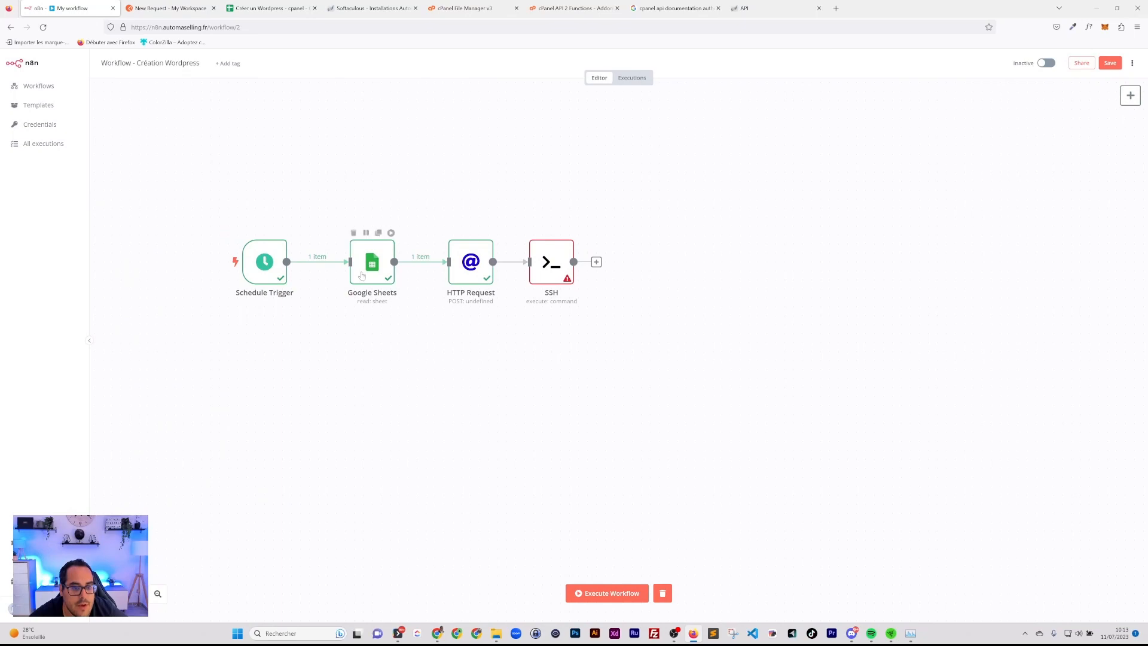
{"action": "double_click", "coordinate": [362, 275]}
{"action": "left_click", "coordinate": [535, 77]}
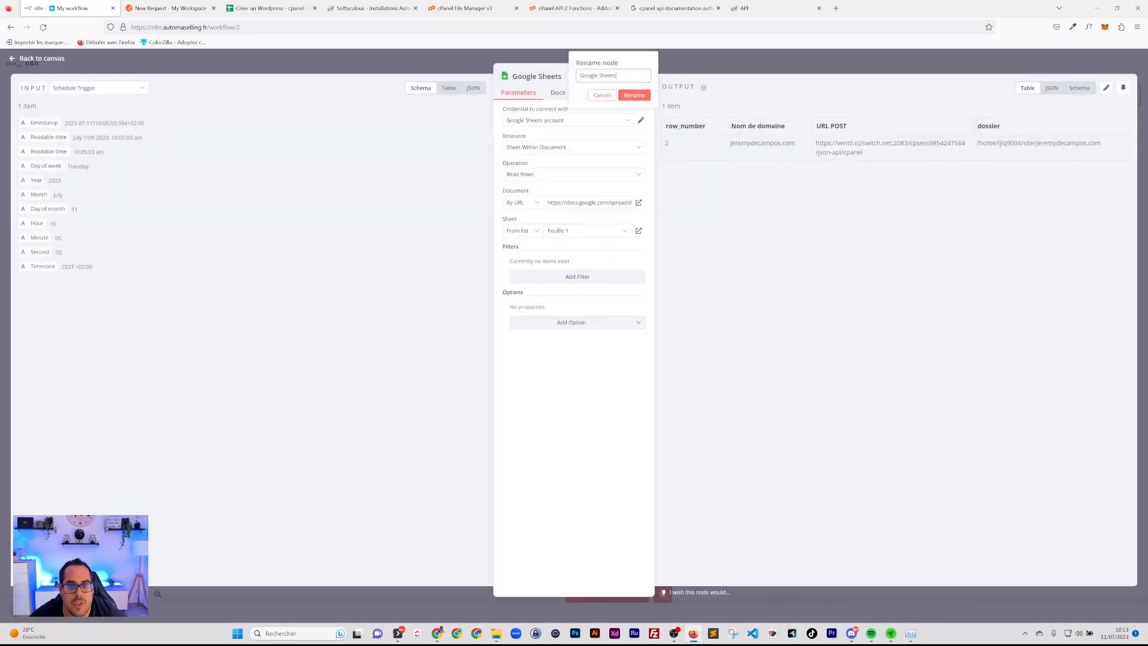
{"action": "left_click", "coordinate": [723, 62]}
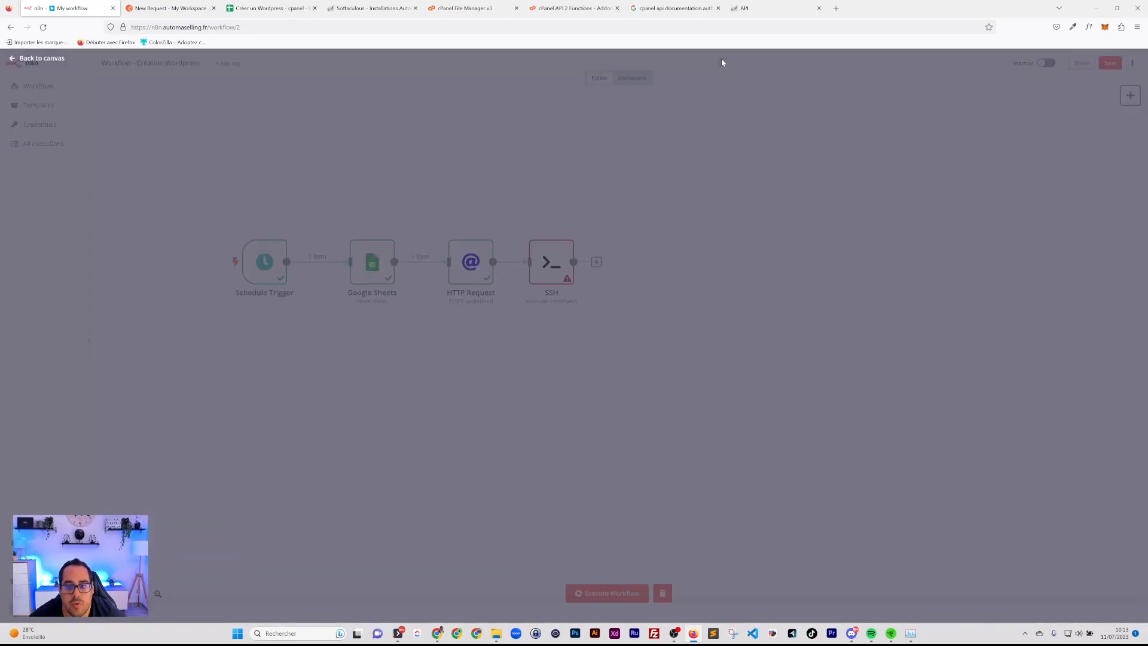
{"action": "double_click", "coordinate": [541, 273]}
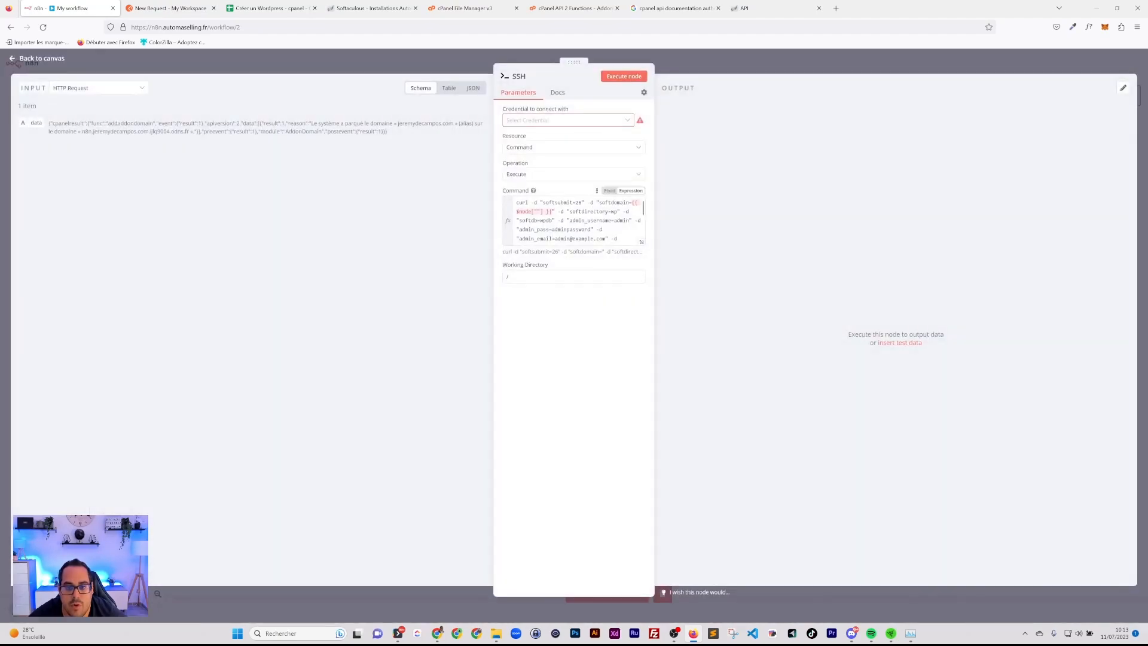
{"action": "left_click", "coordinate": [538, 211]}
{"action": "type", "text": "Google Sheets"}
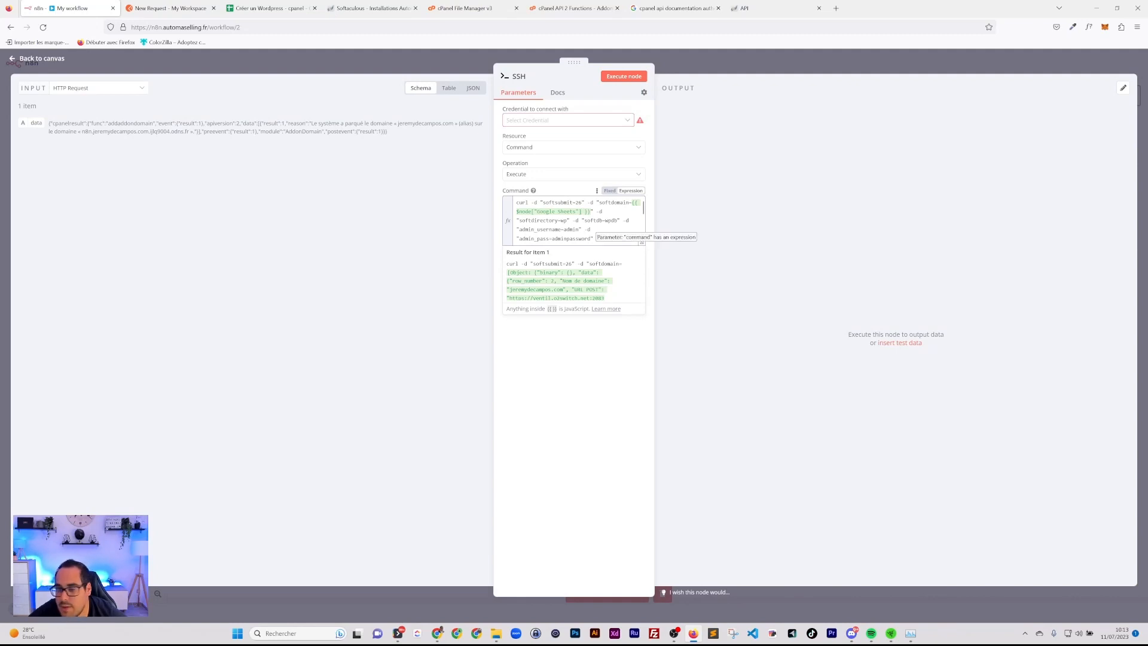
{"action": "type", "text": ".jso"}
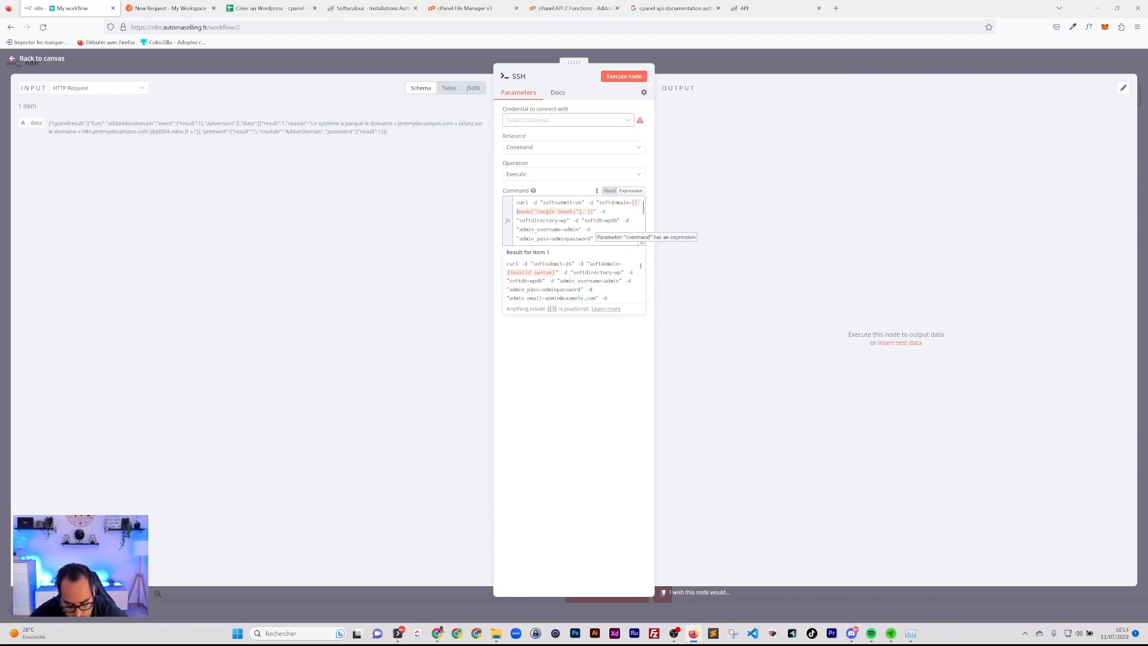
{"action": "type", "text": "n"}
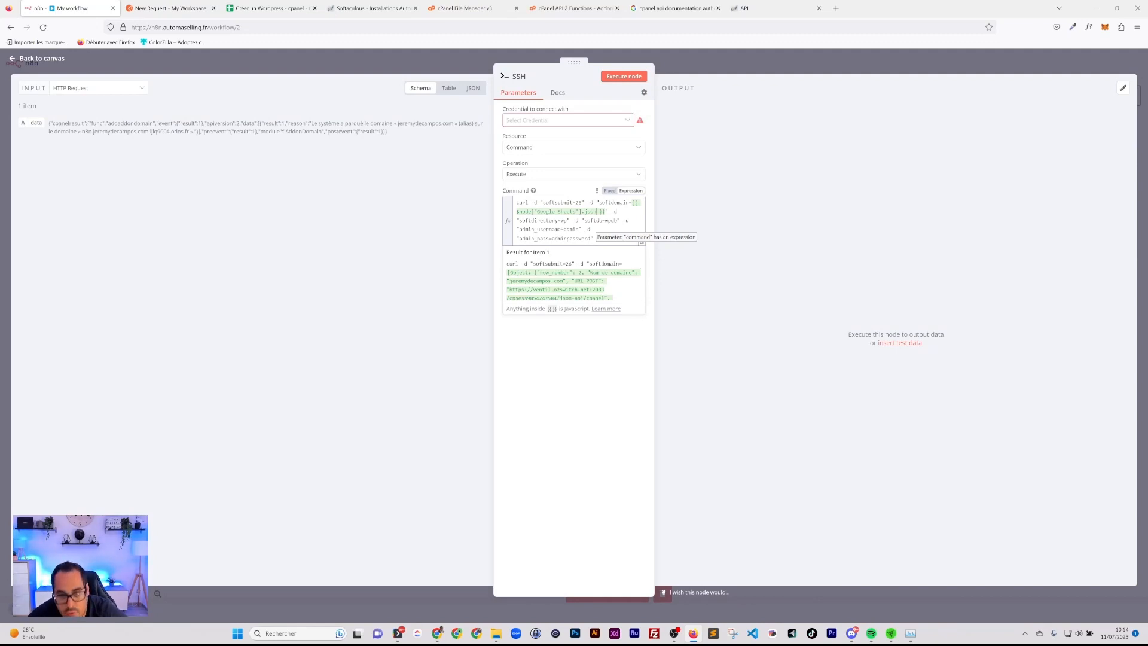
{"action": "type", "text": "["}
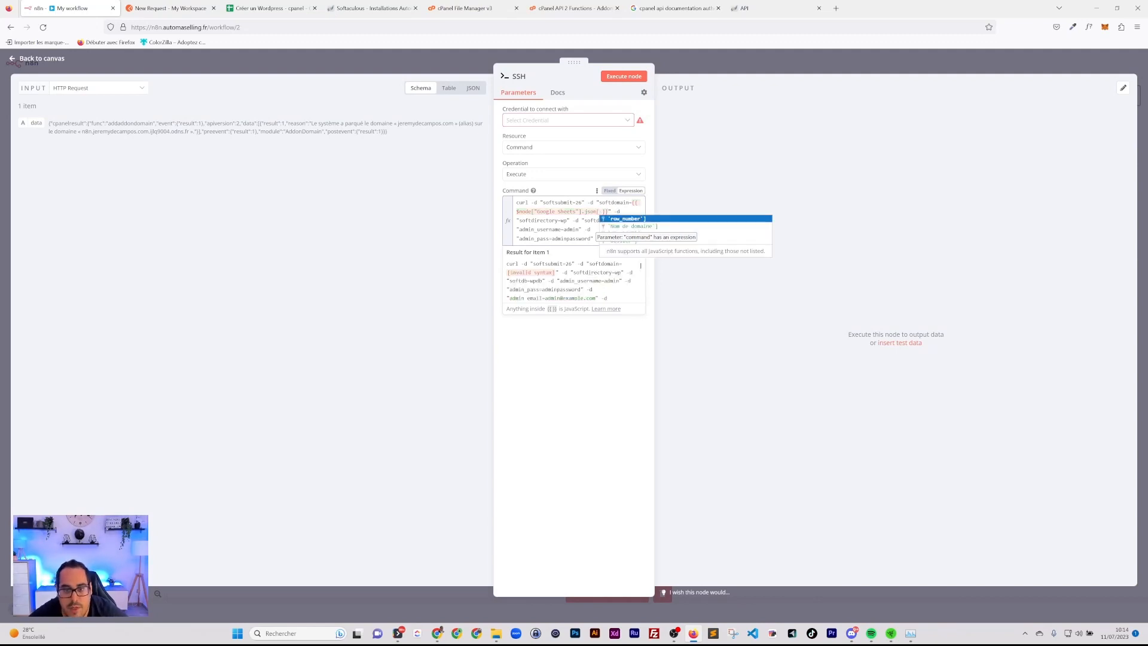
{"action": "left_click", "coordinate": [626, 226]}
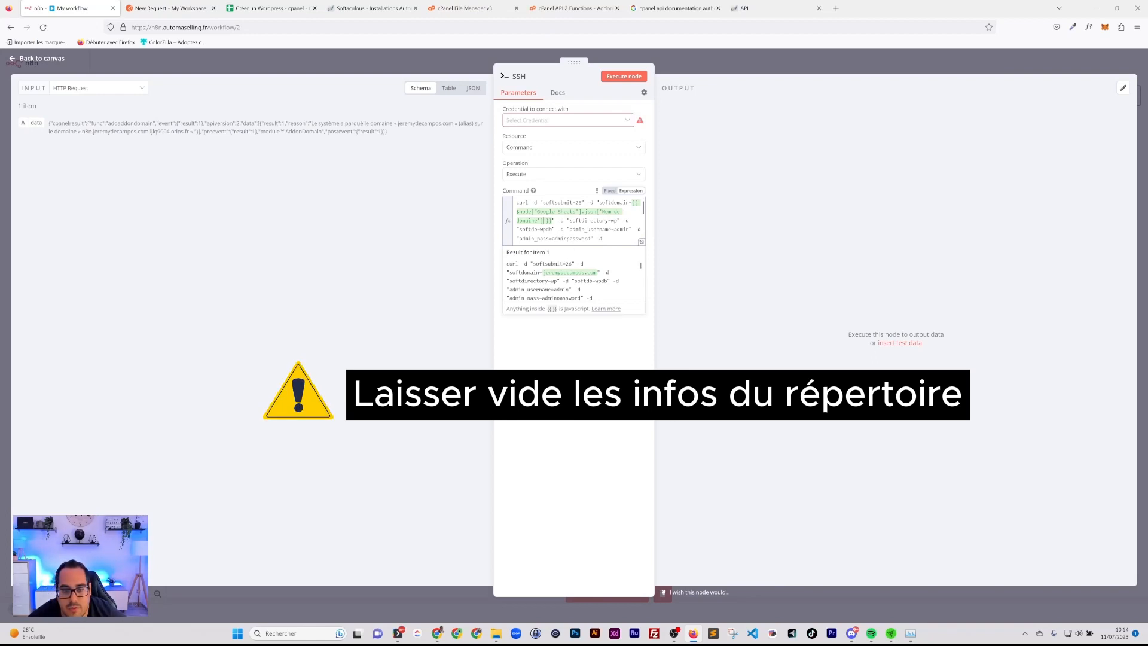
Set softdirectory to the same Google Sheets expression pointing at the 'dossier' column
{"action": "left_click_drag", "start_coordinate": [553, 220], "coordinate": [611, 220]}
{"action": "type", "text": "{{ $node[\"Google Sheets\"].json['Nom de domaine'] }}"}
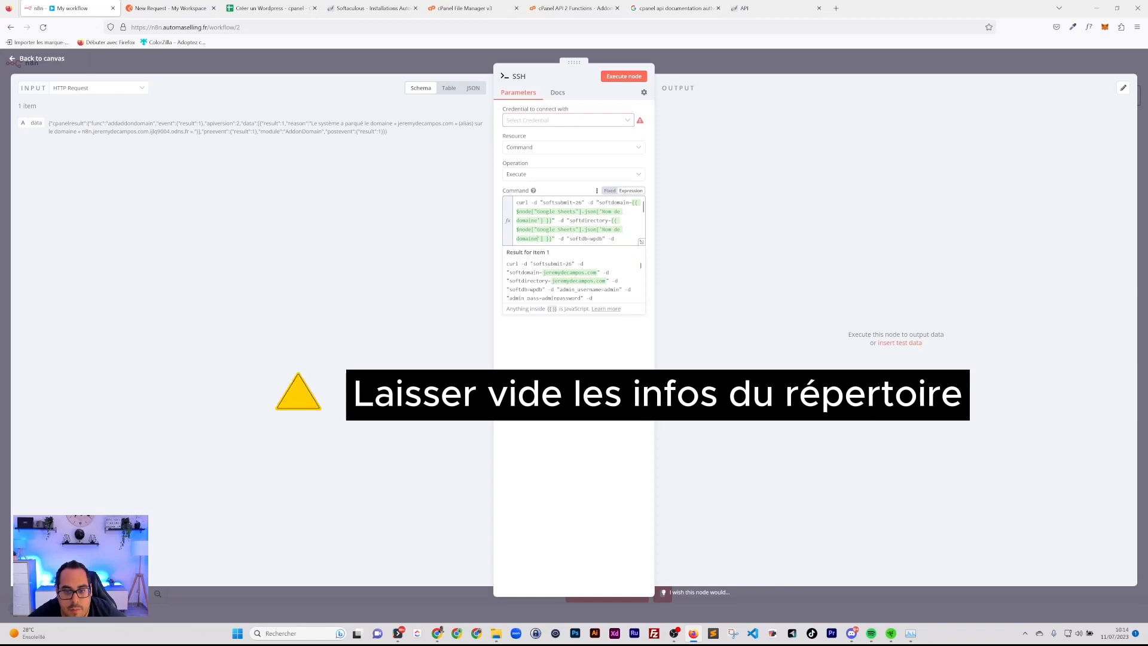
{"action": "key", "text": "BackSpace"}
{"action": "key", "text": "BackSpace"}
{"action": "key", "text": "BackSpace"}
{"action": "key", "text": "BackSpace"}
{"action": "key", "text": "BackSpace"}
{"action": "key", "text": "BackSpace"}
{"action": "key", "text": "BackSpace"}
{"action": "key", "text": "BackSpace"}
{"action": "key", "text": "BackSpace"}
{"action": "key", "text": "BackSpace"}
{"action": "key", "text": "BackSpace"}
{"action": "key", "text": "BackSpace"}
{"action": "key", "text": "BackSpace"}
{"action": "key", "text": "BackSpace"}
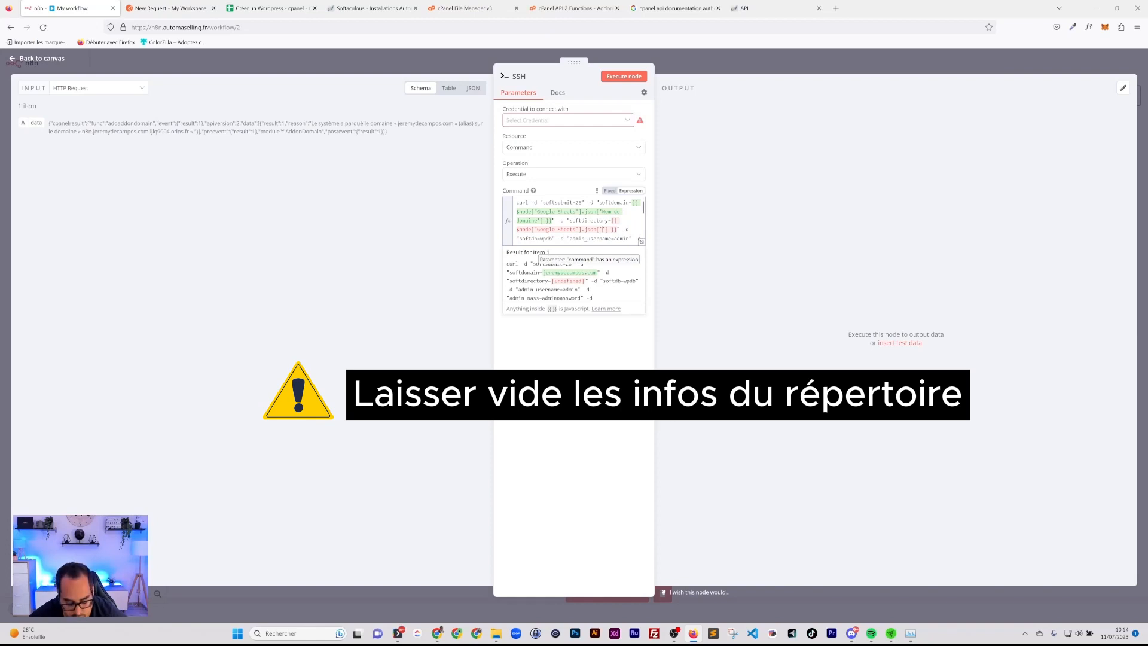
{"action": "type", "text": "d"}
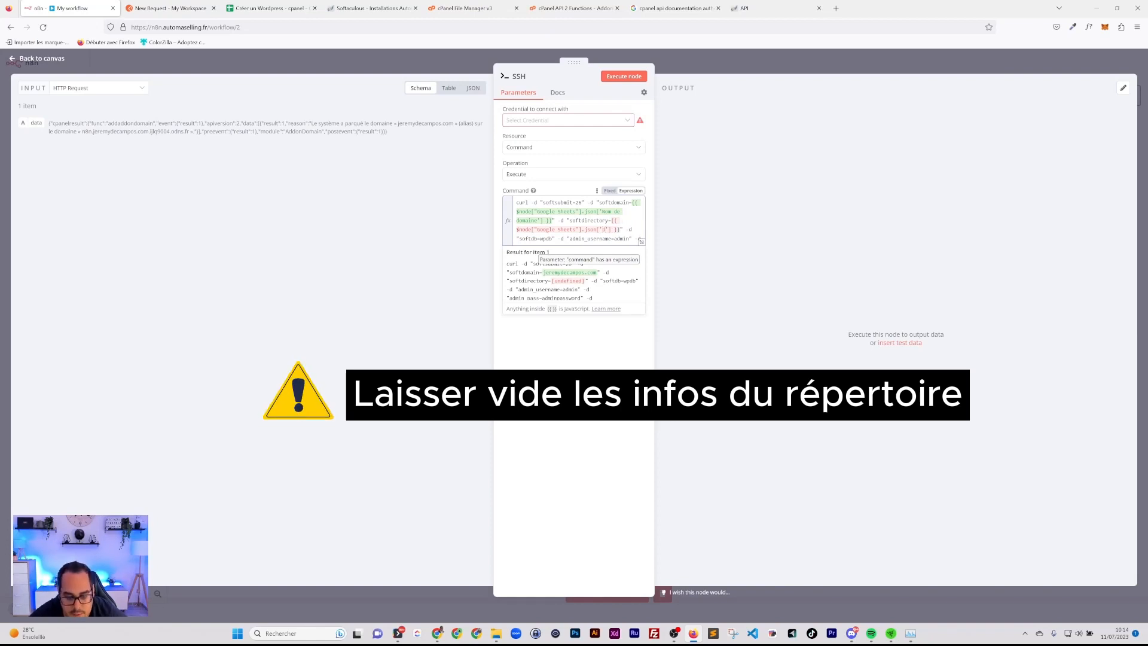
{"action": "type", "text": "ossier"}
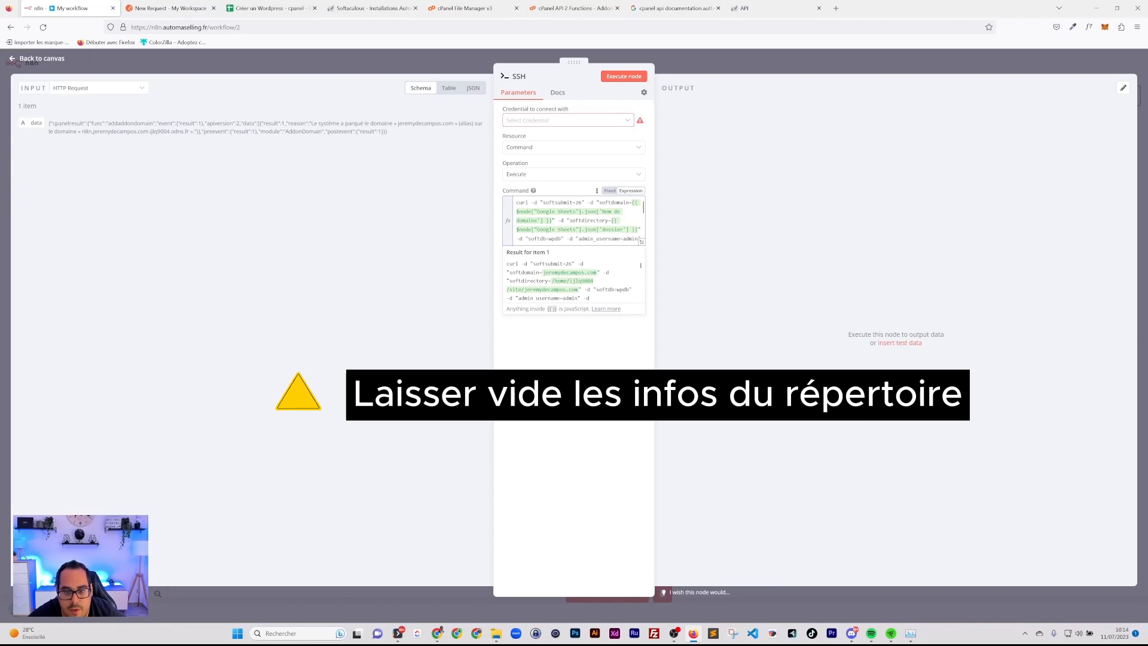
{"action": "scroll", "coordinate": [580, 275], "scroll_direction": "down", "scroll_amount": 2}
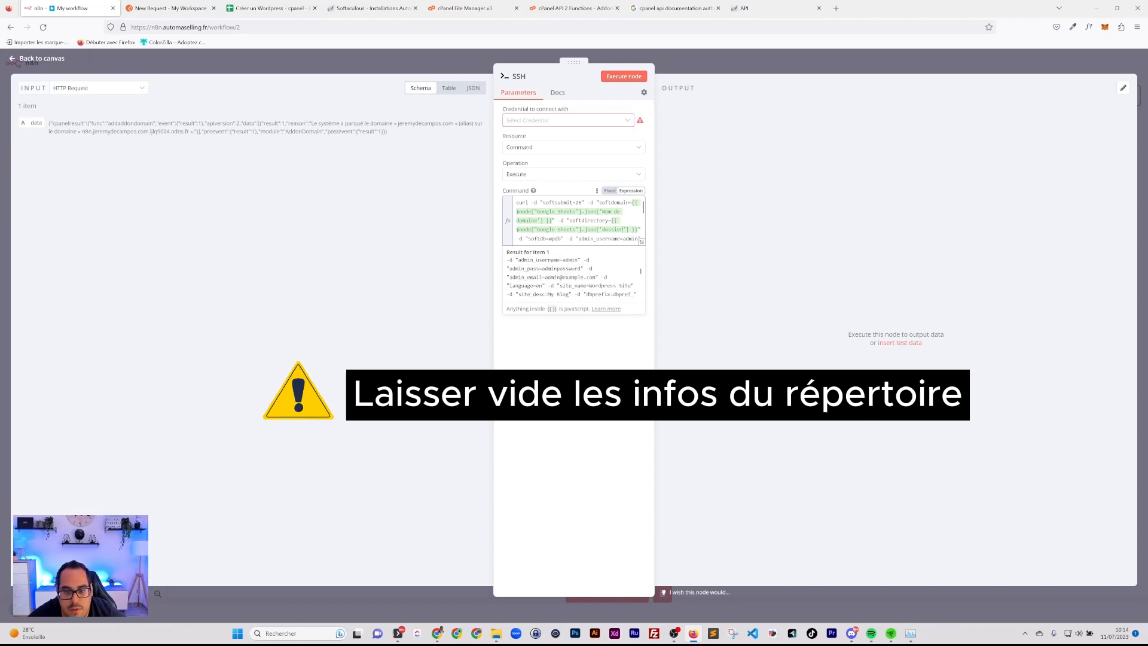
{"action": "scroll", "coordinate": [580, 275], "scroll_direction": "up", "scroll_amount": 2}
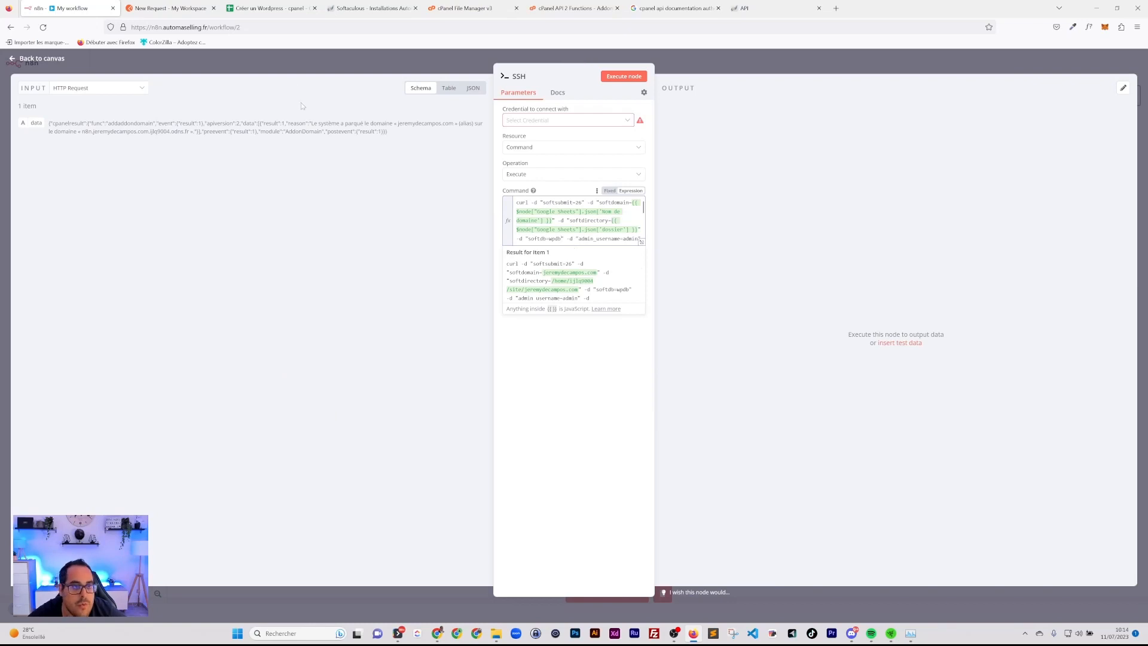
{"action": "left_click", "coordinate": [266, 9]}
Add a BDD header in cell D1 with the test value dffgfd in D2
{"action": "left_click", "coordinate": [406, 129]}
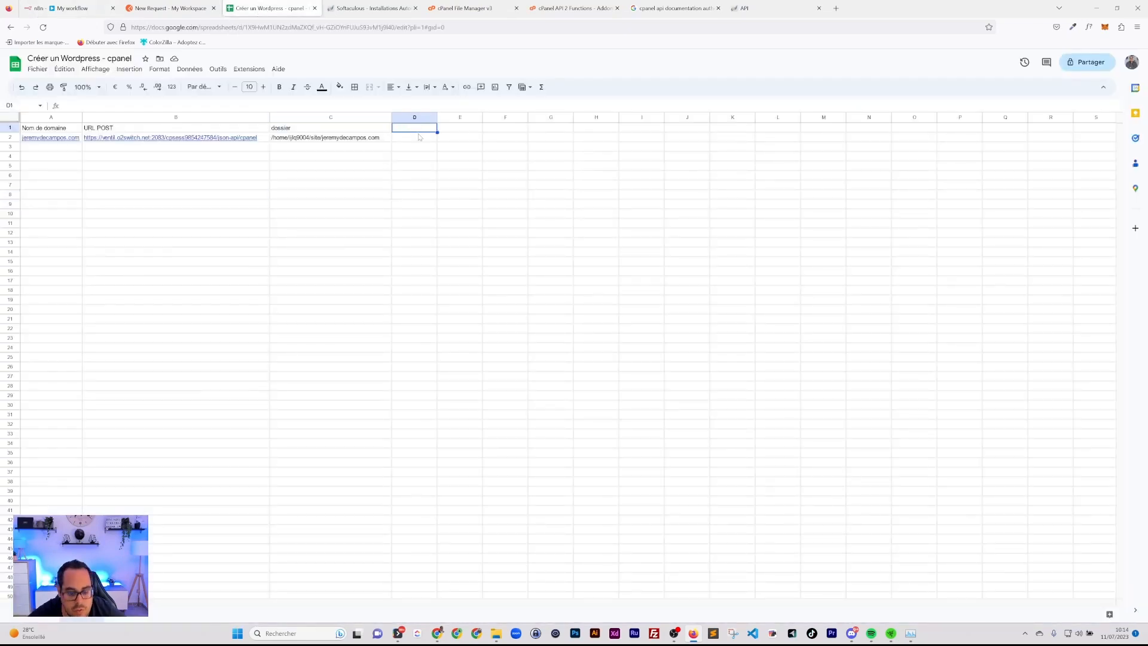
{"action": "type", "text": "NB"}
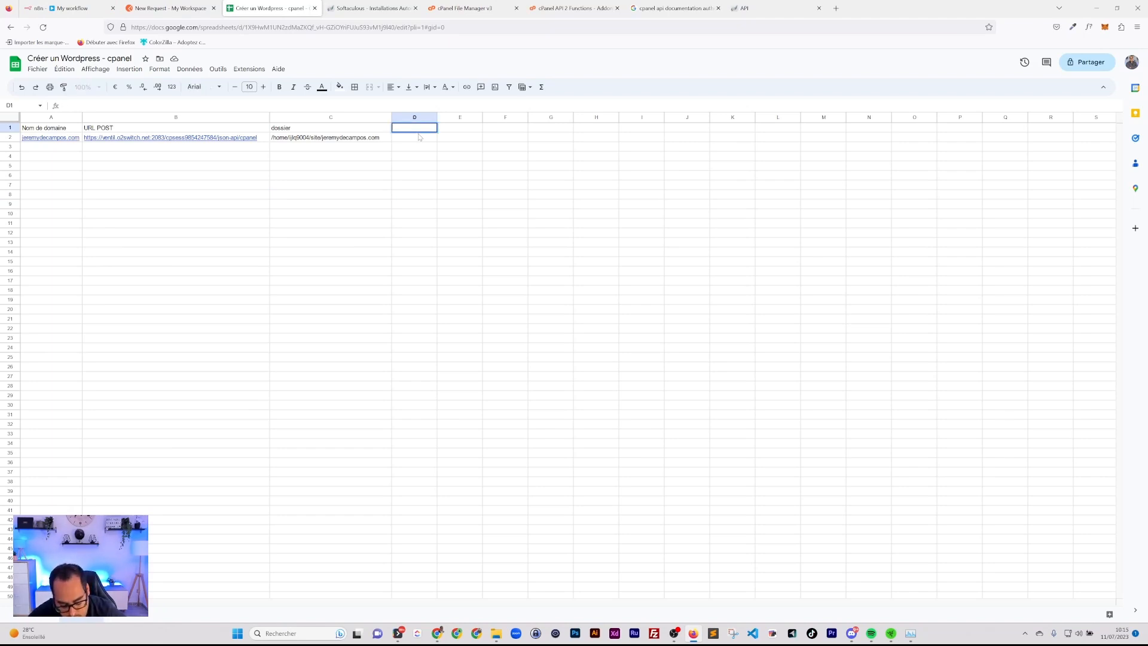
{"action": "type", "text": "BDD"}
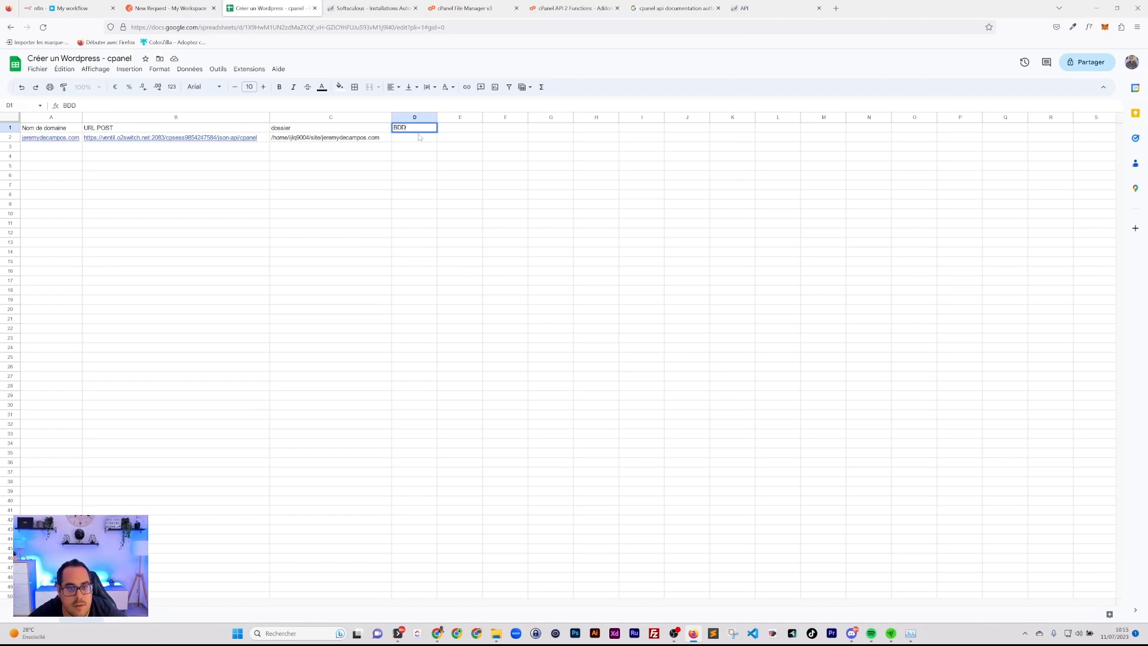
{"action": "key", "text": "Return"}
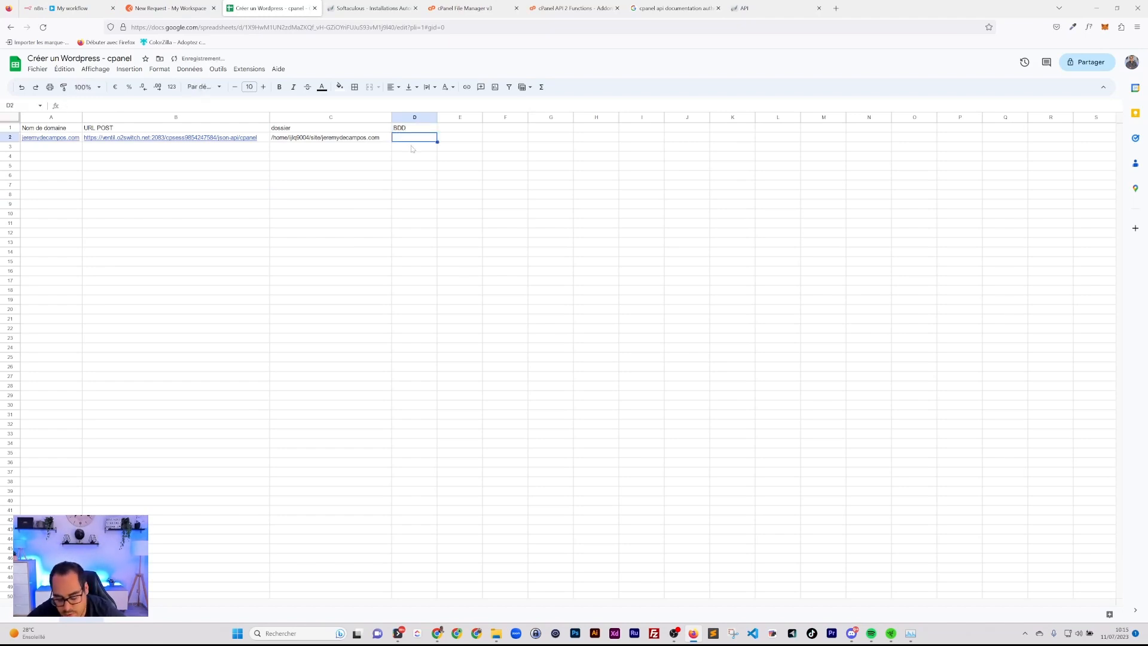
{"action": "type", "text": "47245gh"}
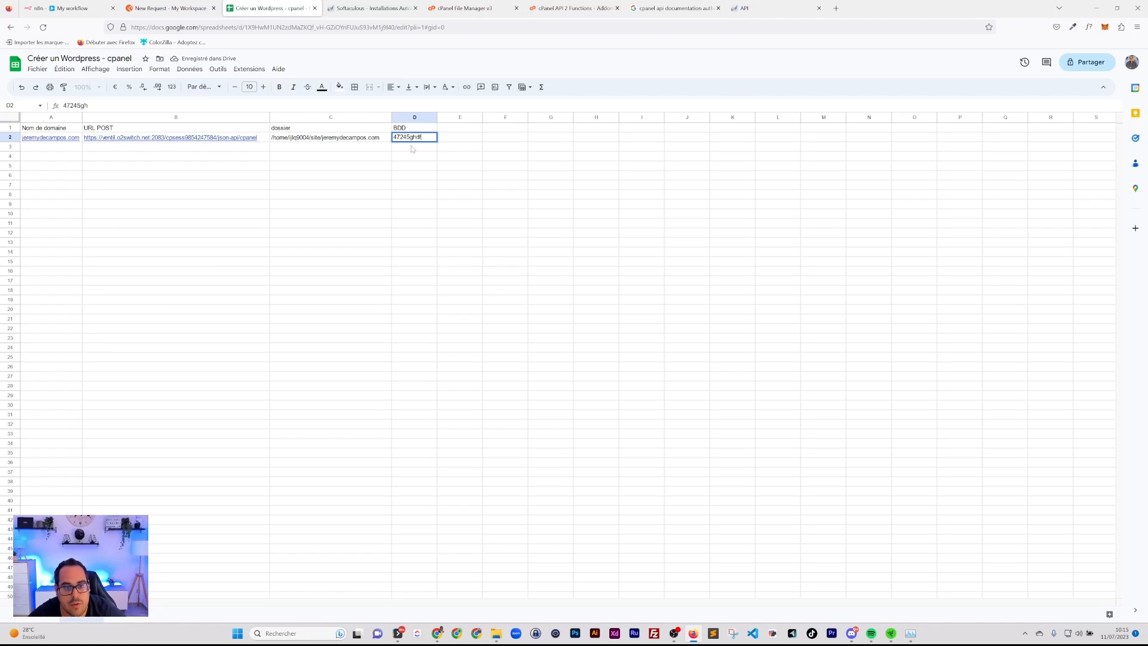
{"action": "key", "text": "BackSpace"}
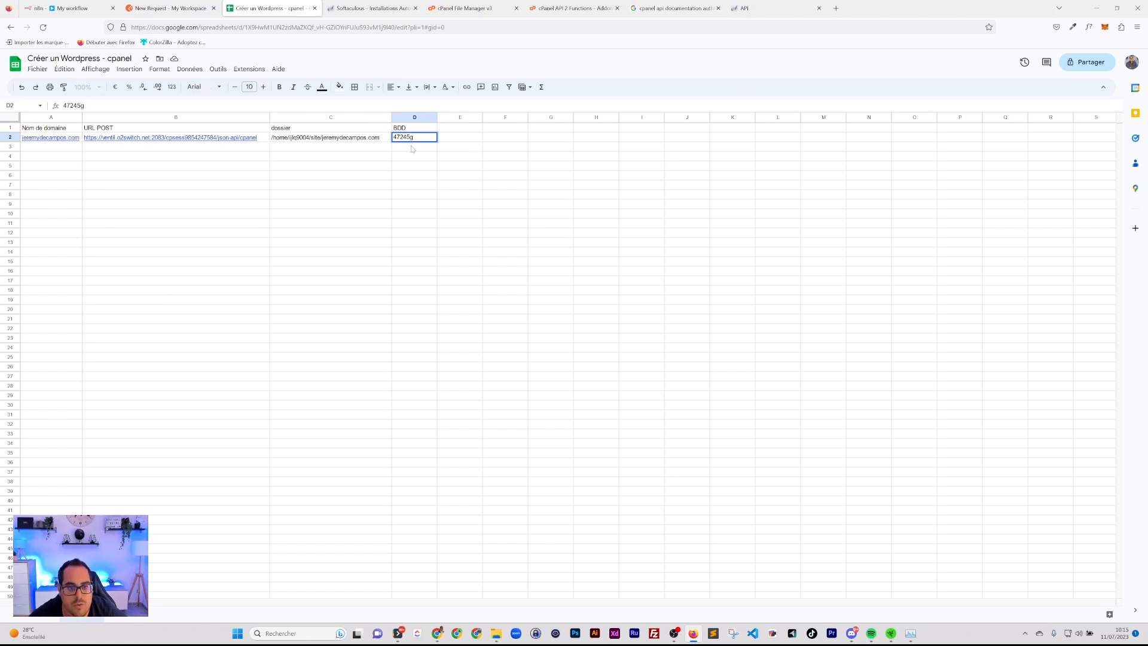
{"action": "key", "text": "BackSpace"}
{"action": "key", "text": "BackSpace"}
{"action": "key", "text": "BackSpace"}
{"action": "type", "text": "dffgfd"}
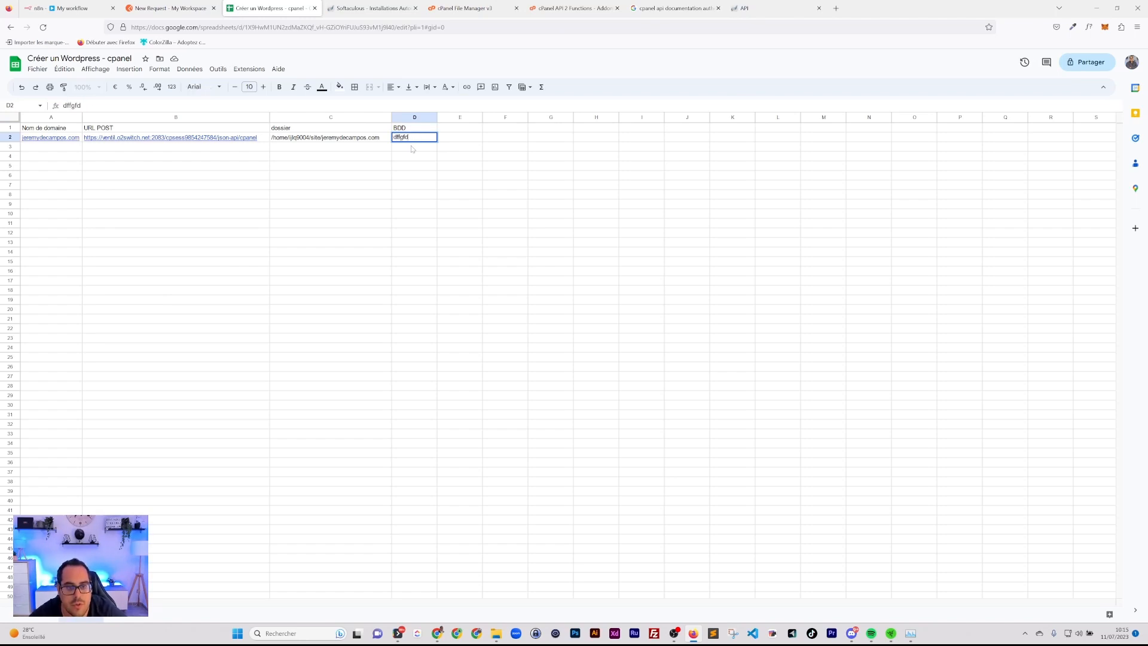
{"action": "key", "text": "Page_Down"}
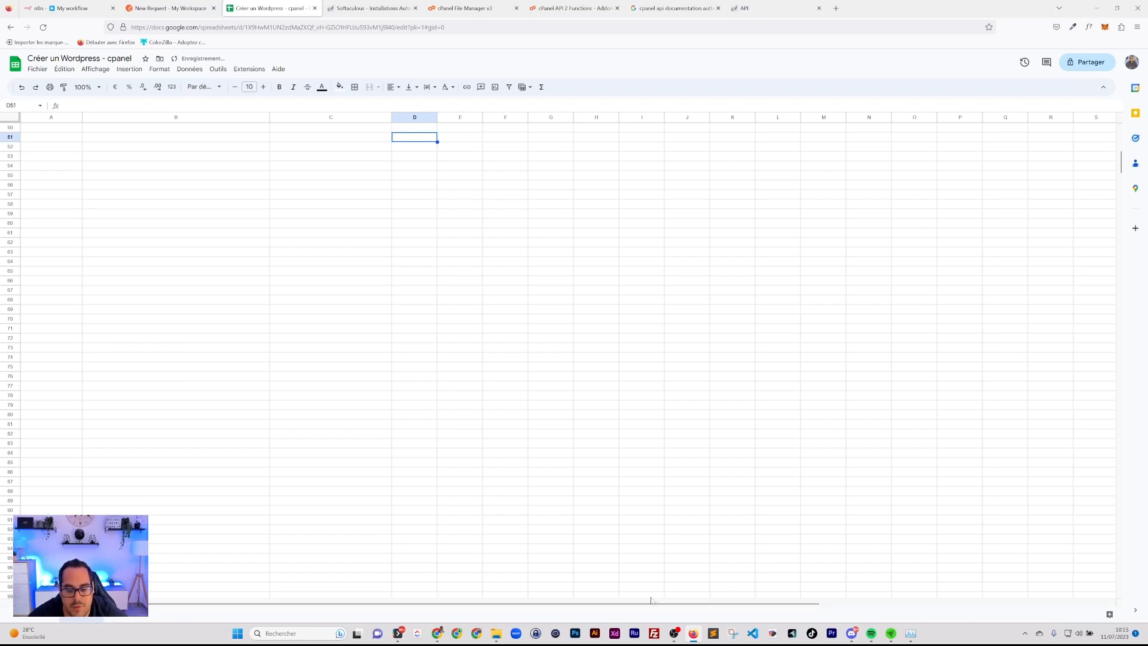
{"action": "scroll", "coordinate": [384, 275], "scroll_direction": "up", "scroll_amount": 2}
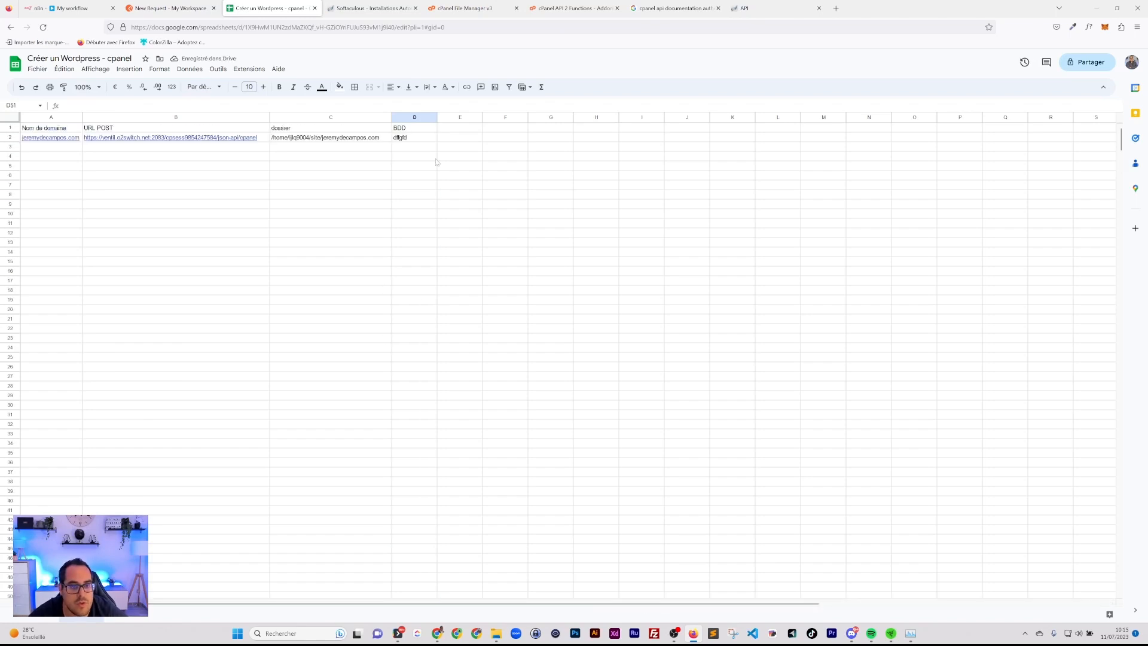
{"action": "left_click", "coordinate": [418, 140]}
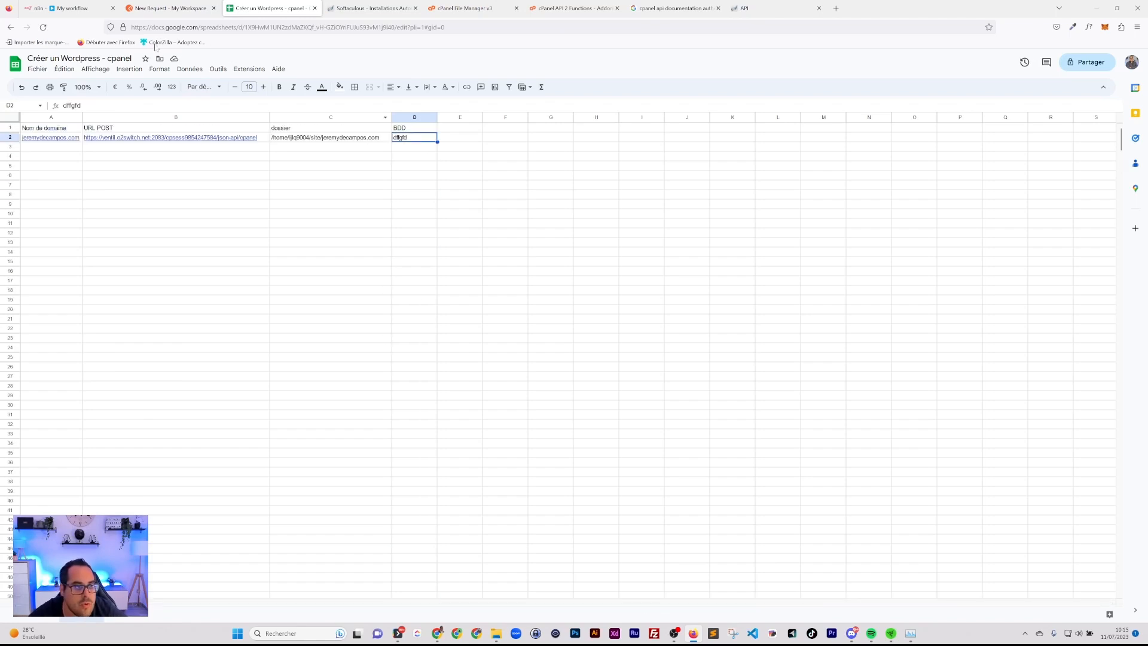
{"action": "left_click", "coordinate": [67, 8]}
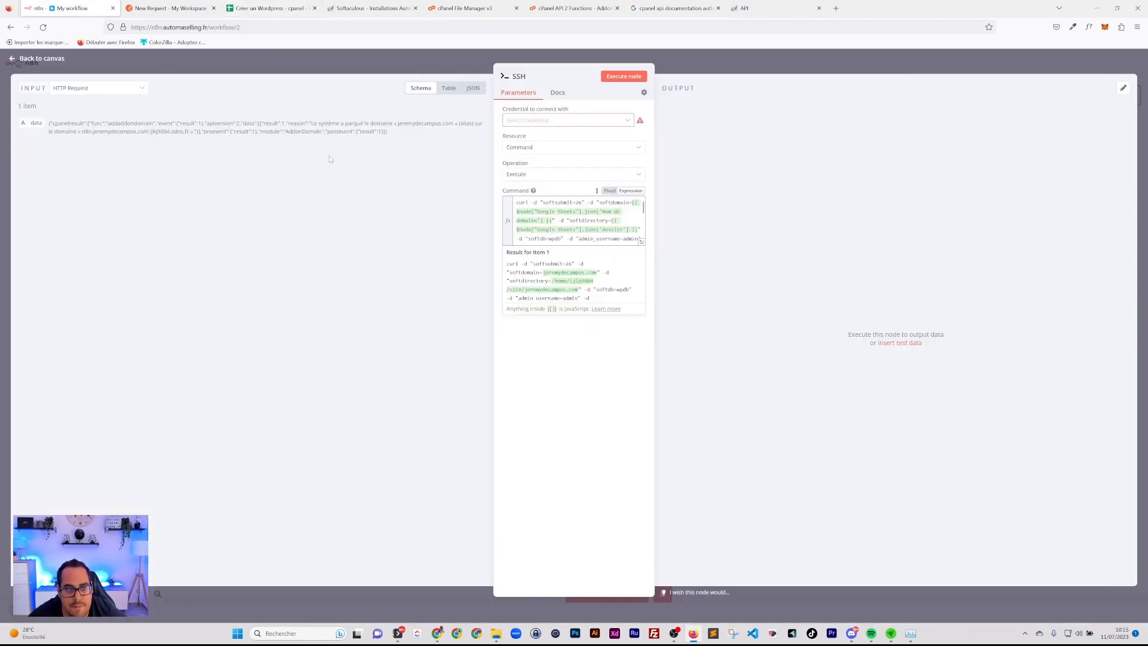
Replace wpdb with the Google Sheets 'BDD' column expression and delete the trailing {{ $json.data }}
{"action": "left_click_drag", "start_coordinate": [638, 230], "coordinate": [608, 221]}
{"action": "key", "text": "ctrl+c"}
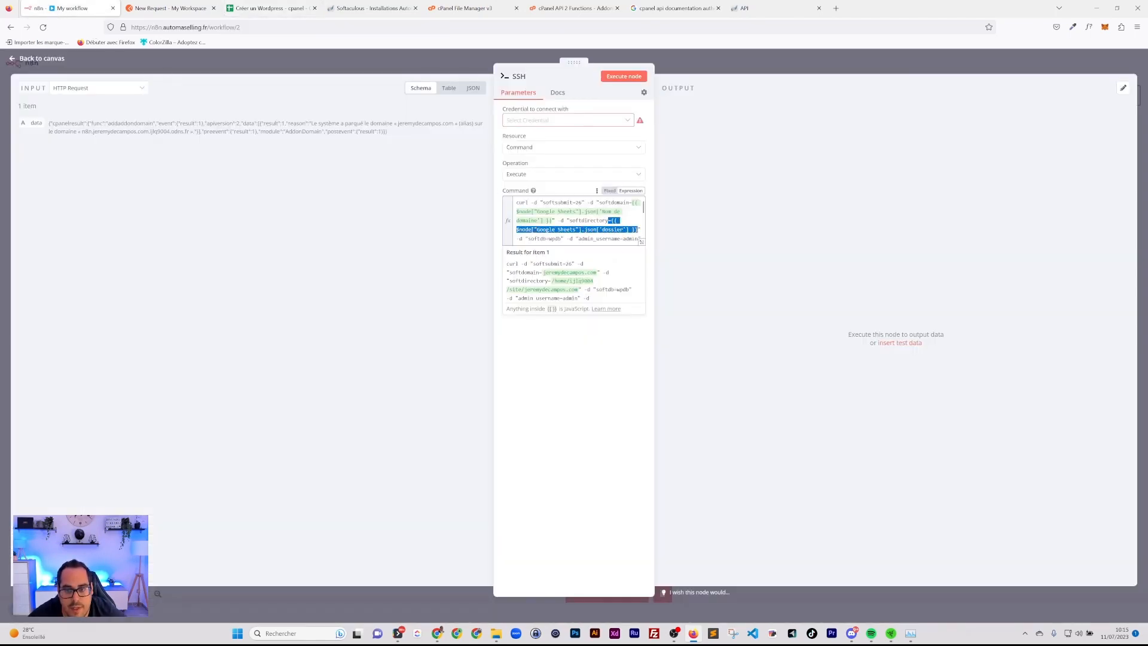
{"action": "scroll", "coordinate": [574, 220], "scroll_direction": "down", "scroll_amount": 2}
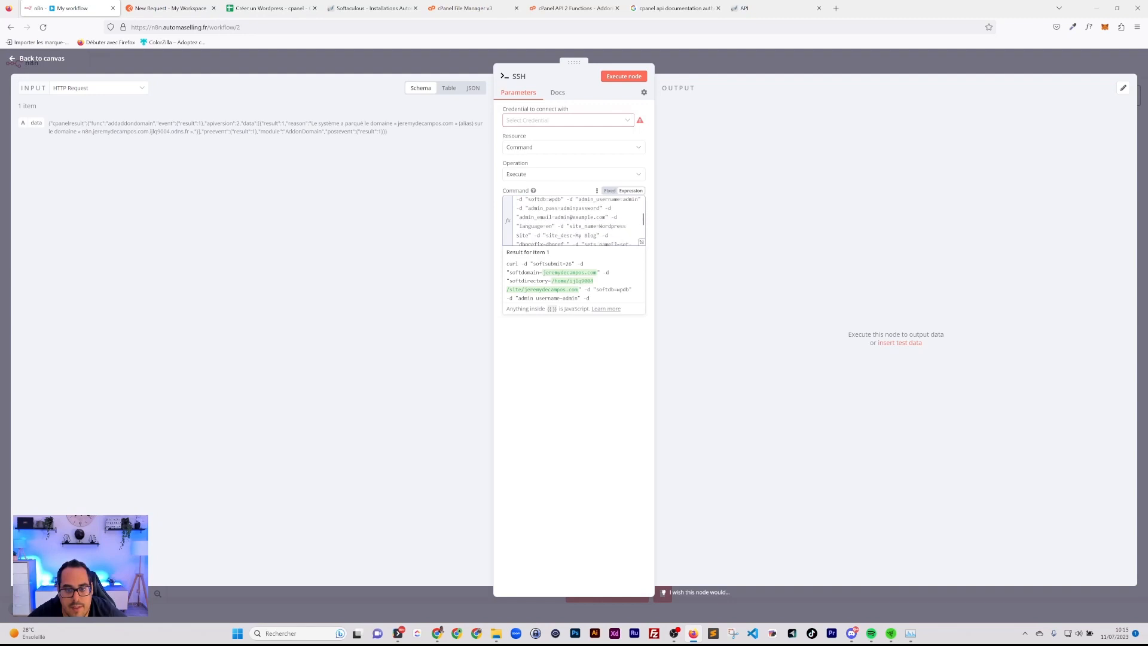
{"action": "left_click", "coordinate": [561, 200]}
{"action": "key", "text": "BackSpace"}
{"action": "key", "text": "BackSpace"}
{"action": "key", "text": "BackSpace"}
{"action": "key", "text": "BackSpace"}
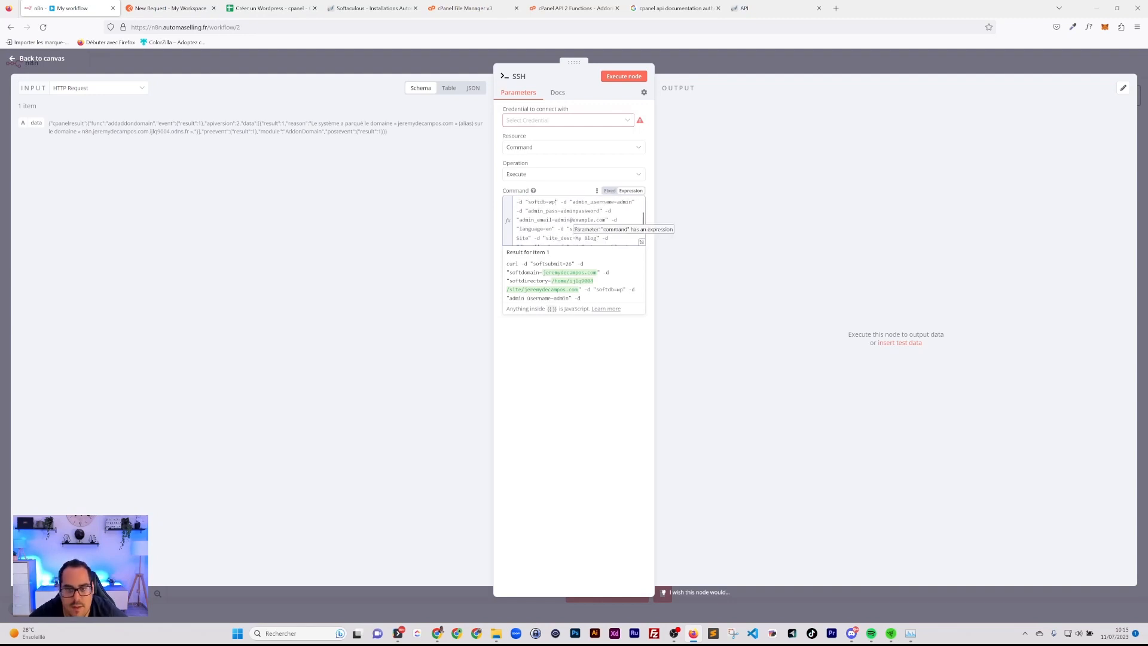
{"action": "key", "text": "ctrl+v"}
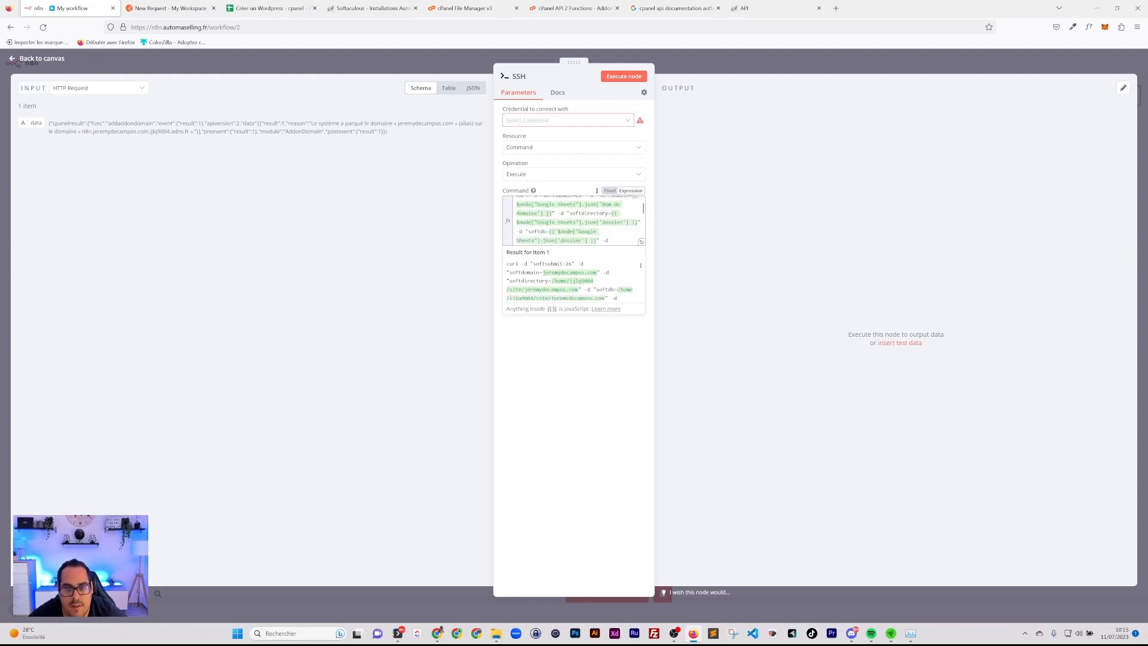
{"action": "left_click", "coordinate": [641, 242]}
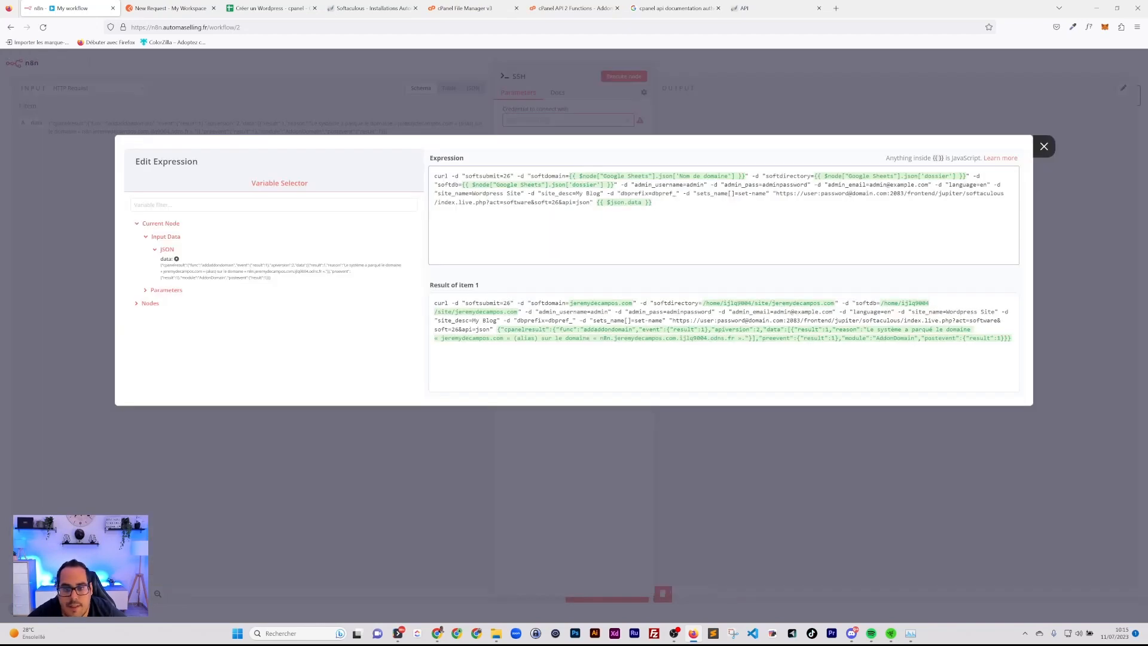
{"action": "double_click", "coordinate": [573, 185]}
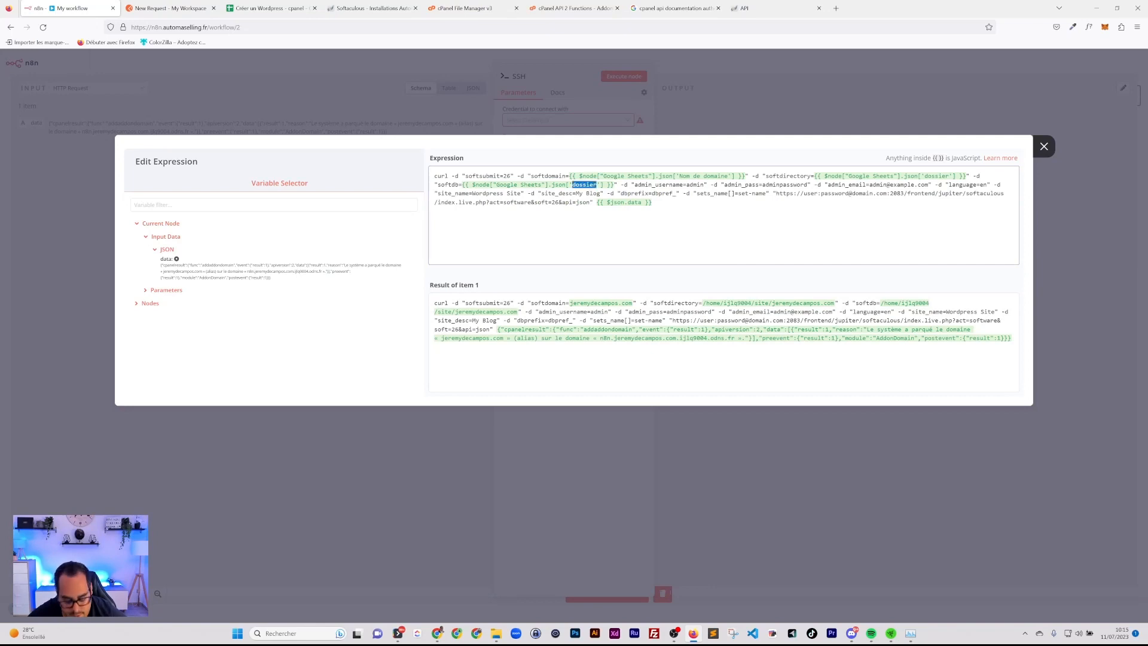
{"action": "type", "text": "BDD"}
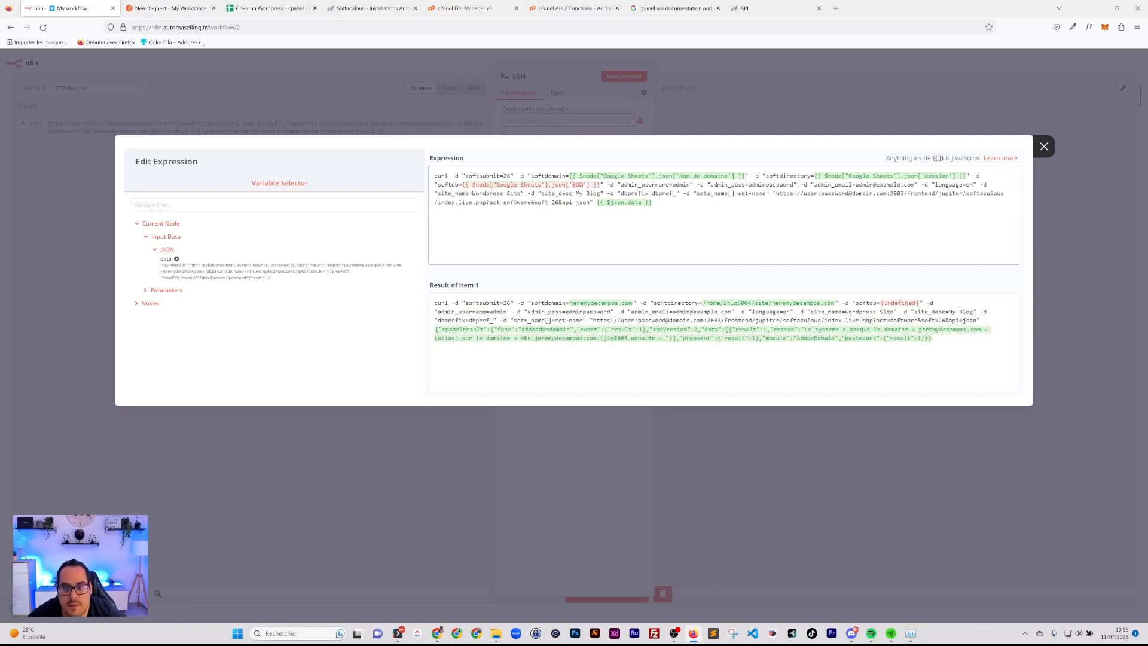
{"action": "left_click_drag", "start_coordinate": [653, 203], "coordinate": [596, 202]}
{"action": "key", "text": "BackSpace"}
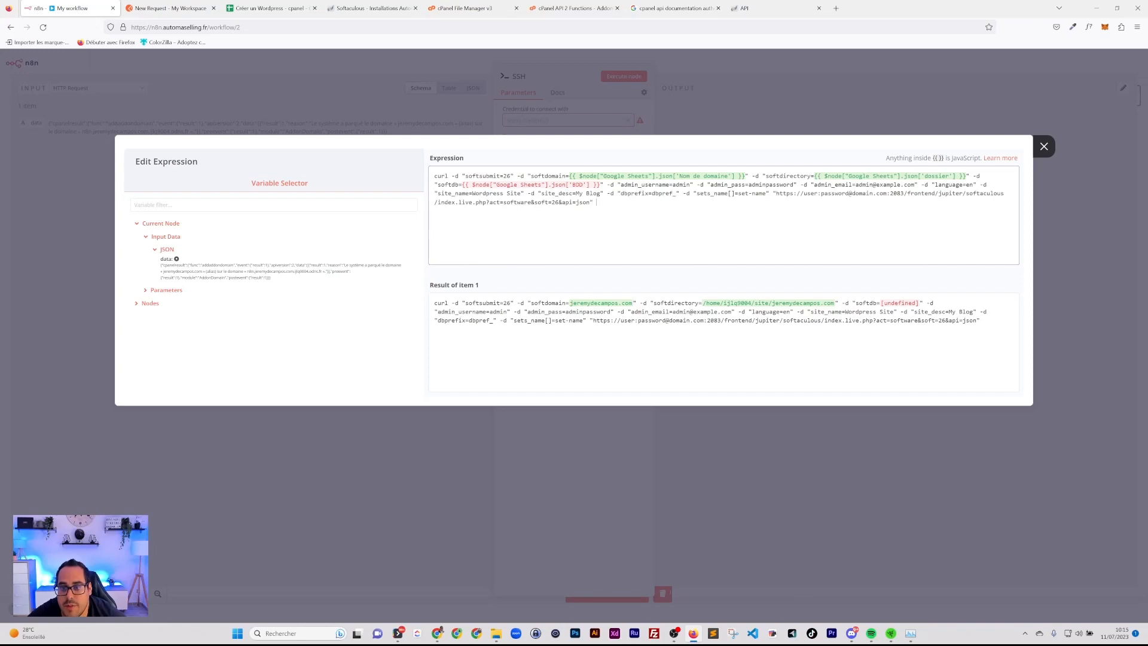
Set a new admin password and admin e-mail, and change the install language to fr
{"action": "left_click_drag", "start_coordinate": [747, 185], "coordinate": [793, 185]}
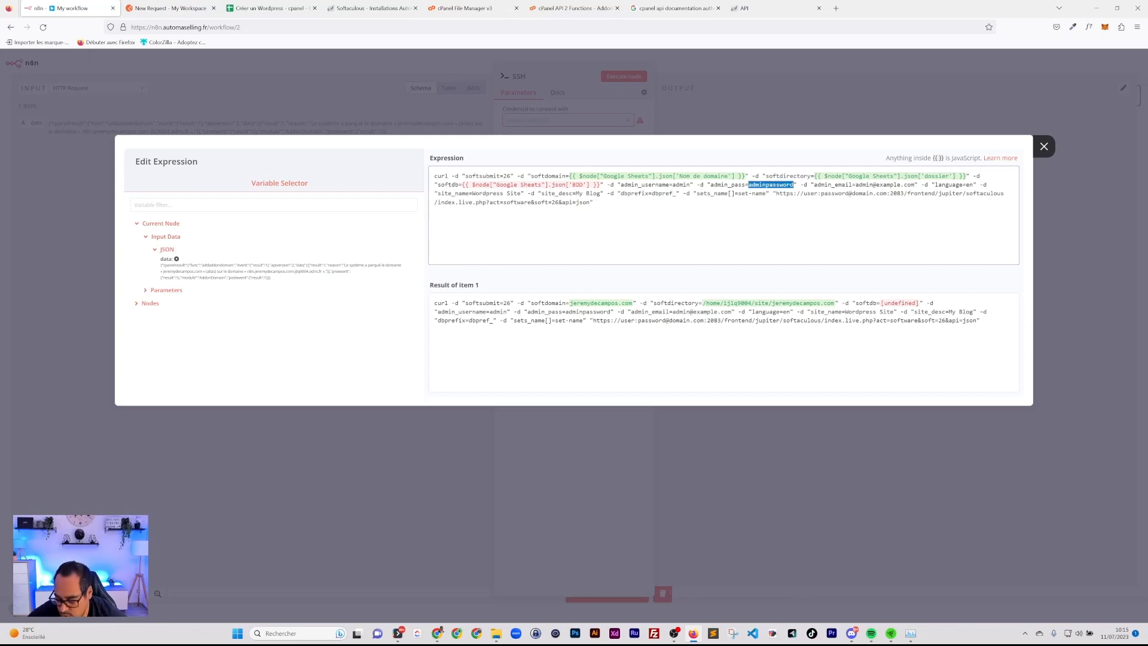
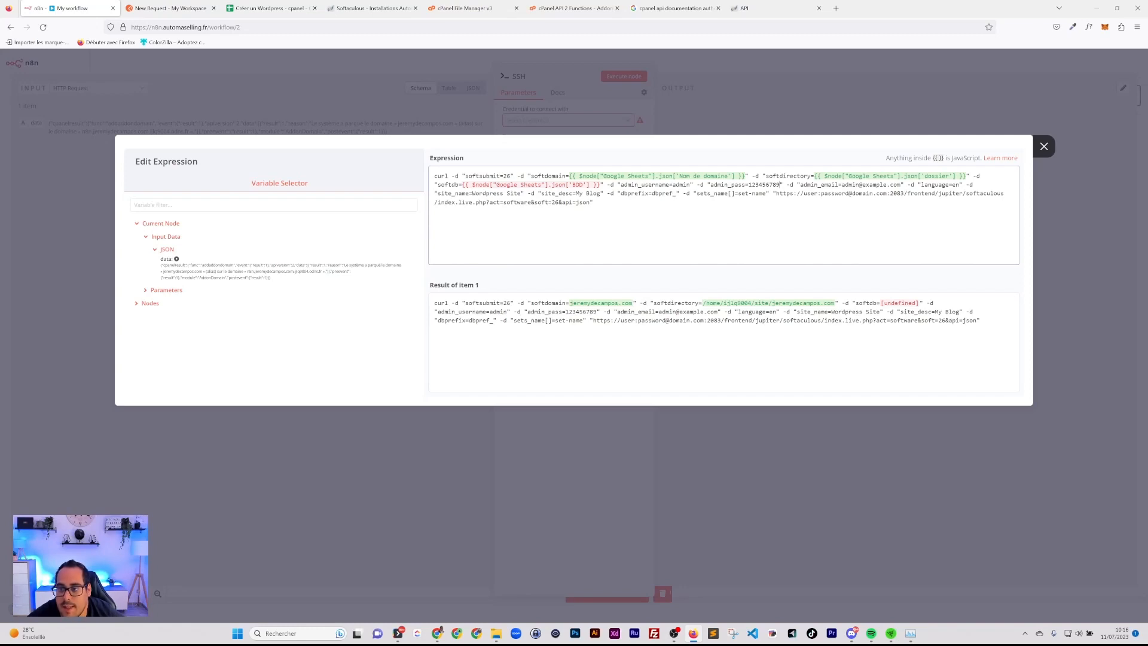
{"action": "left_click_drag", "start_coordinate": [901, 185], "coordinate": [841, 185]}
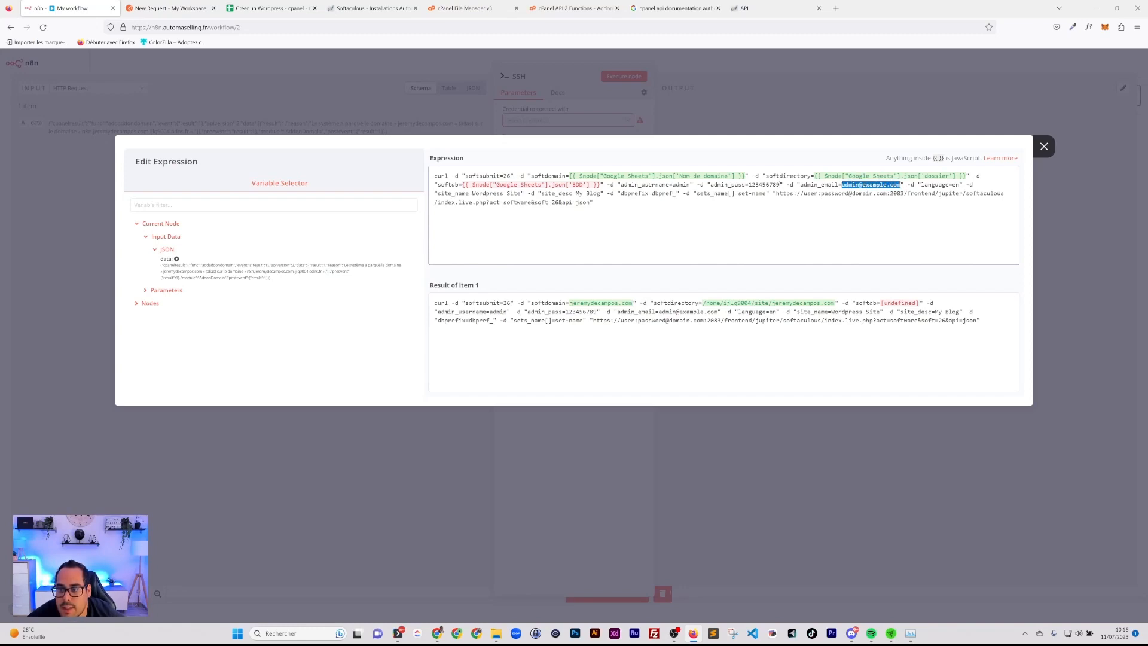
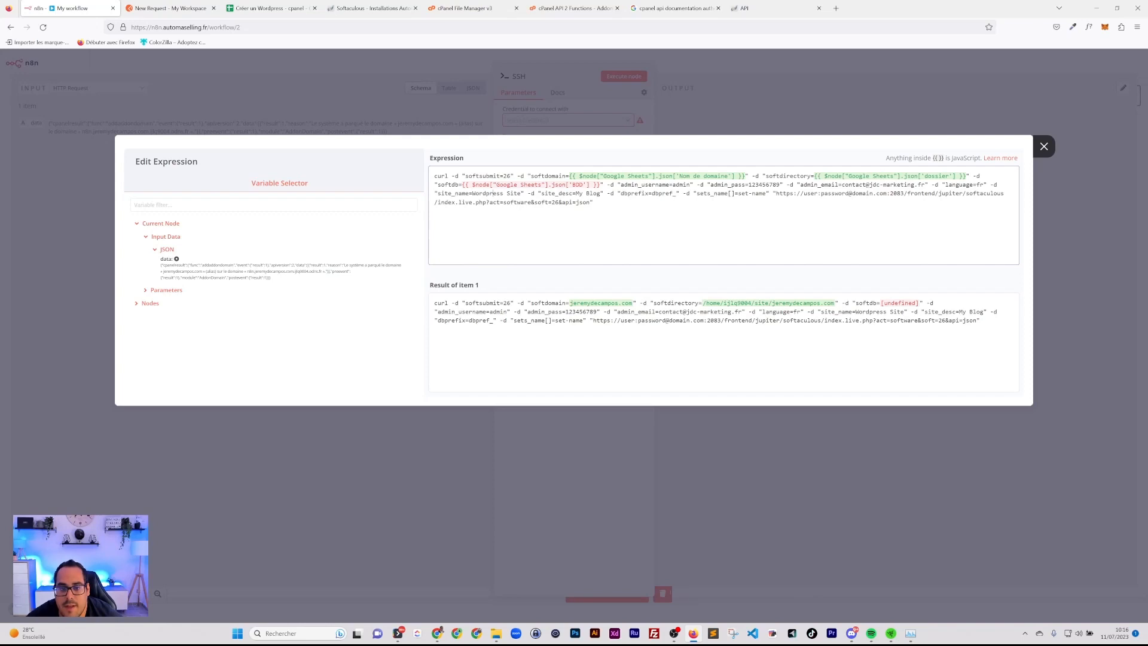
{"action": "left_click_drag", "start_coordinate": [775, 193], "coordinate": [589, 202]}
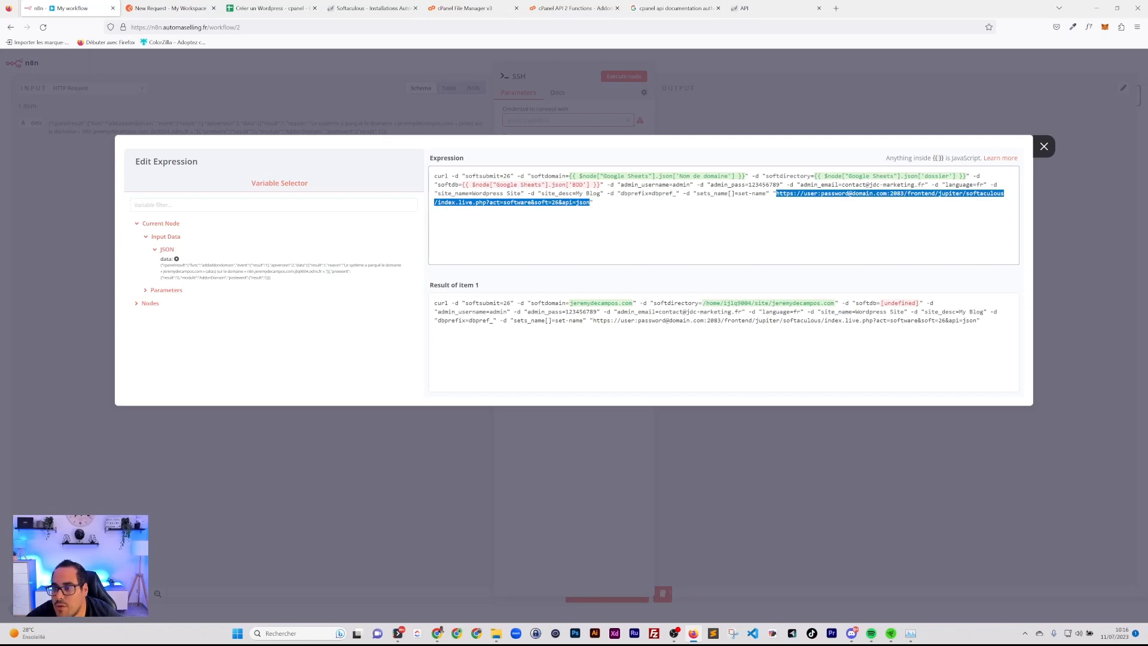
Replace the user and password placeholders in the Softaculous URL with the cPanel username and password
{"action": "left_click", "coordinate": [917, 193]}
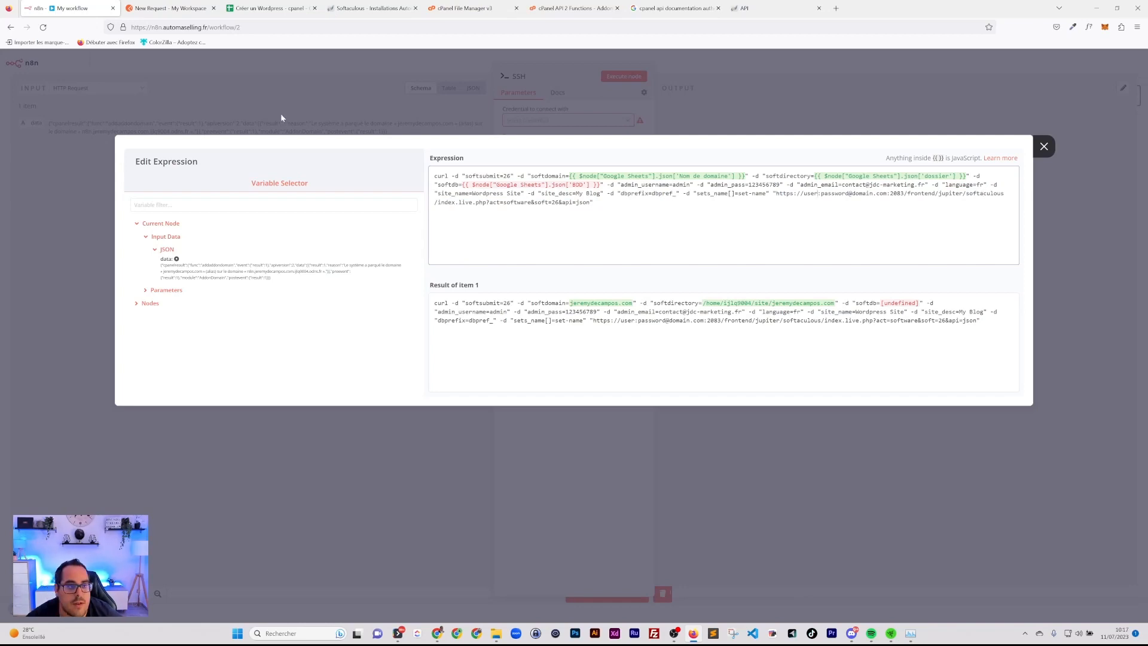
{"action": "double_click", "coordinate": [811, 194]}
{"action": "type", "text": "ijlq9004"}
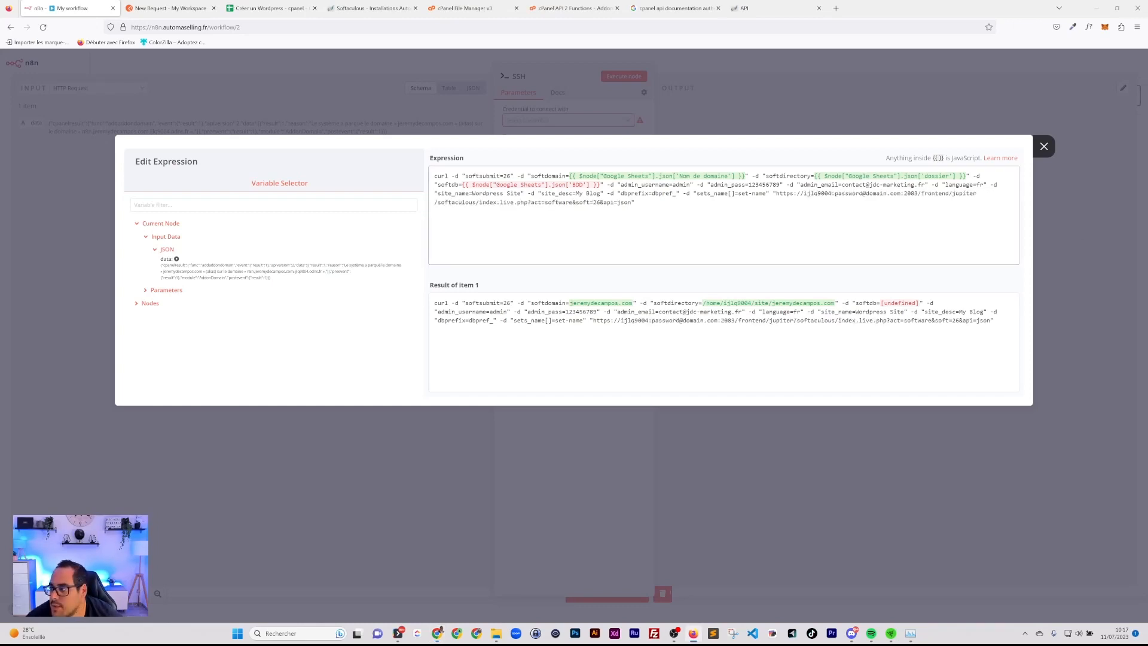
{"action": "double_click", "coordinate": [848, 193]}
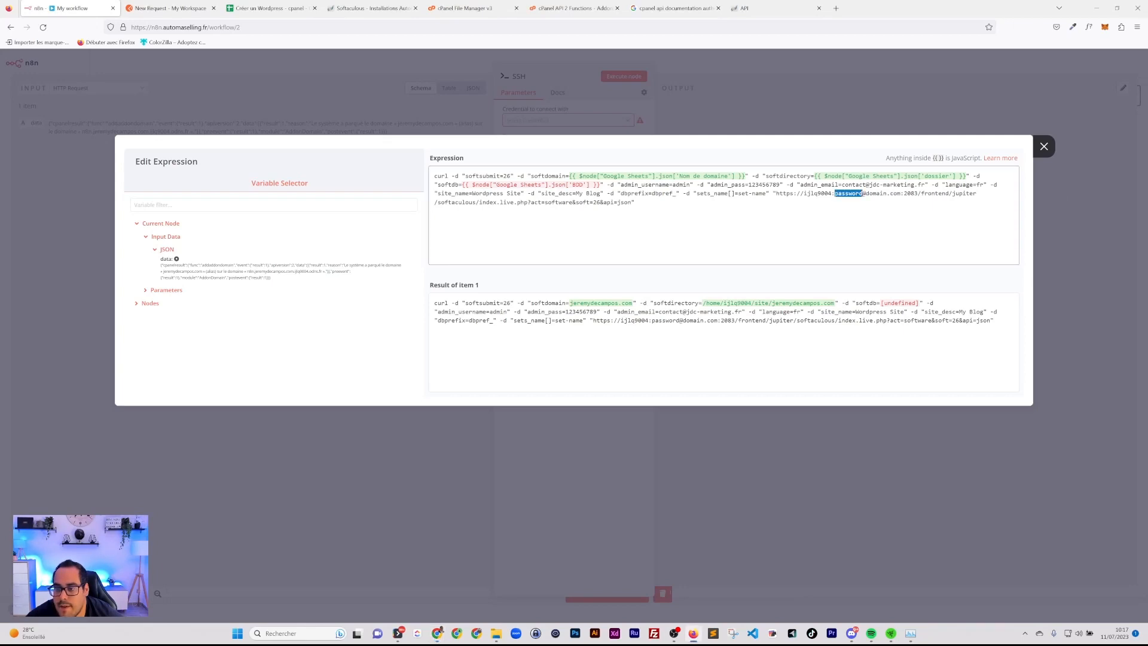
{"action": "key", "text": "ctrl+v"}
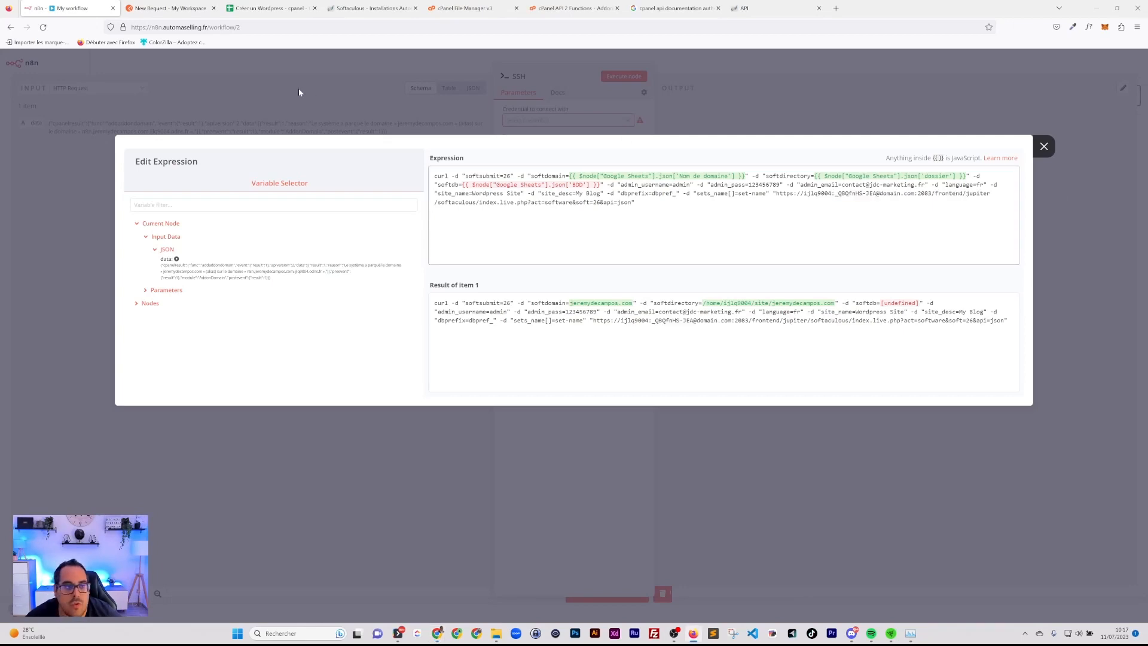
Replace domain.com:2083 in the curl URL with the cPanel host ventil.o2switch.net:2083
{"action": "left_click", "coordinate": [466, 8]}
{"action": "left_click", "coordinate": [259, 27]}
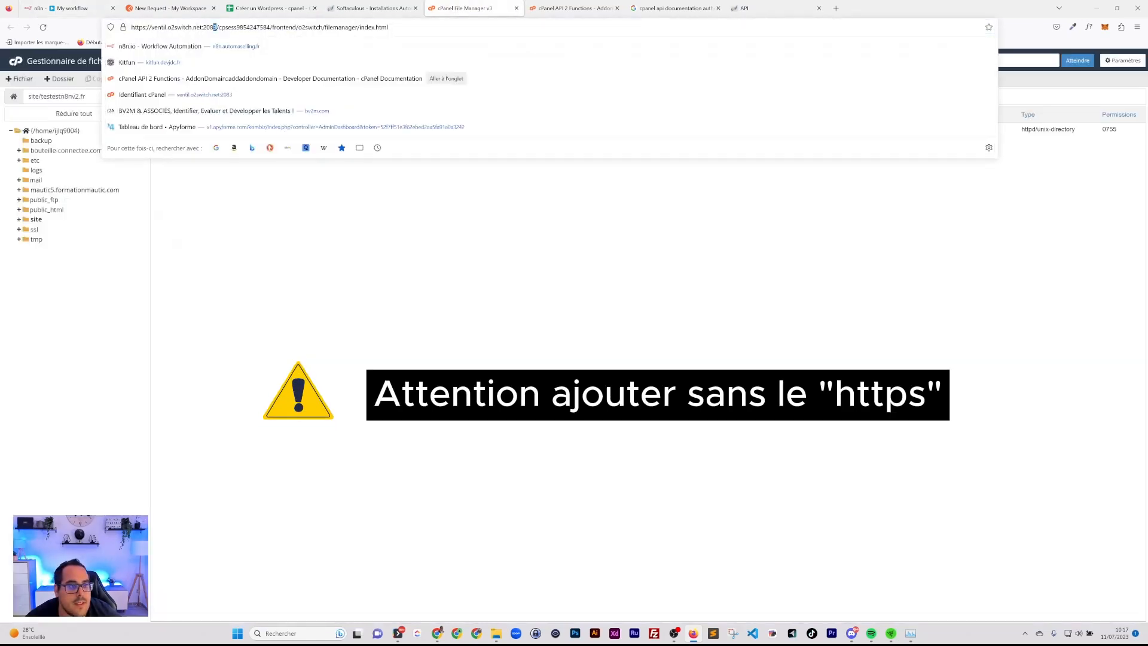
{"action": "left_click_drag", "start_coordinate": [217, 27], "coordinate": [95, 18]}
{"action": "key", "text": "ctrl+c"}
{"action": "left_click", "coordinate": [90, 9]}
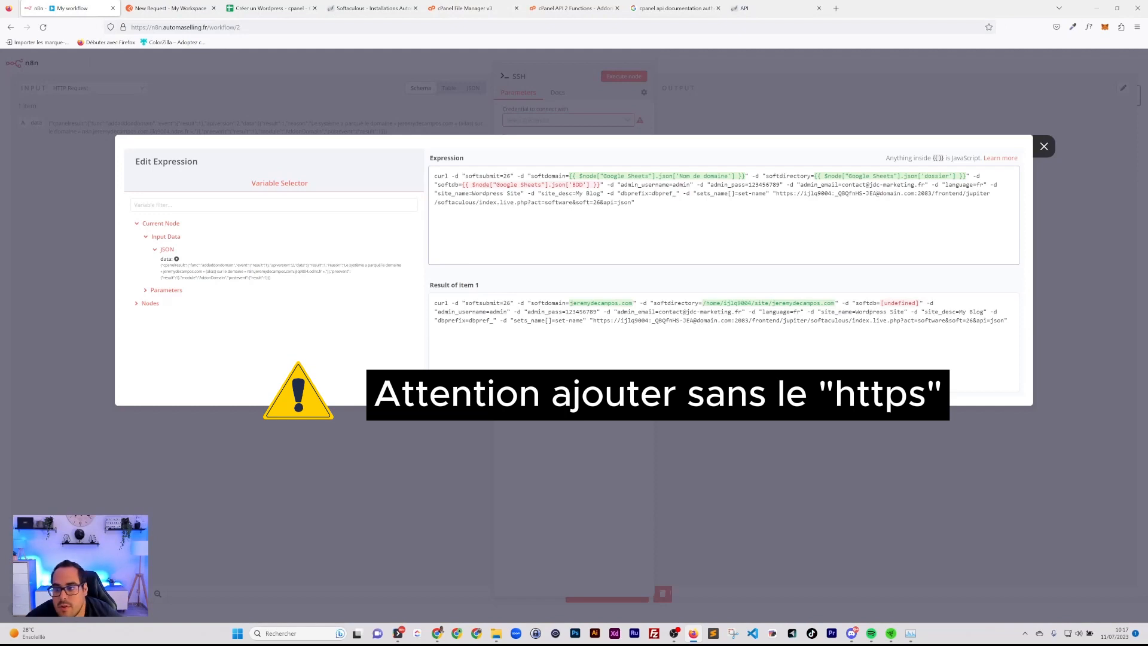
{"action": "left_click_drag", "start_coordinate": [930, 193], "coordinate": [872, 193]}
{"action": "key", "text": "ctrl+v"}
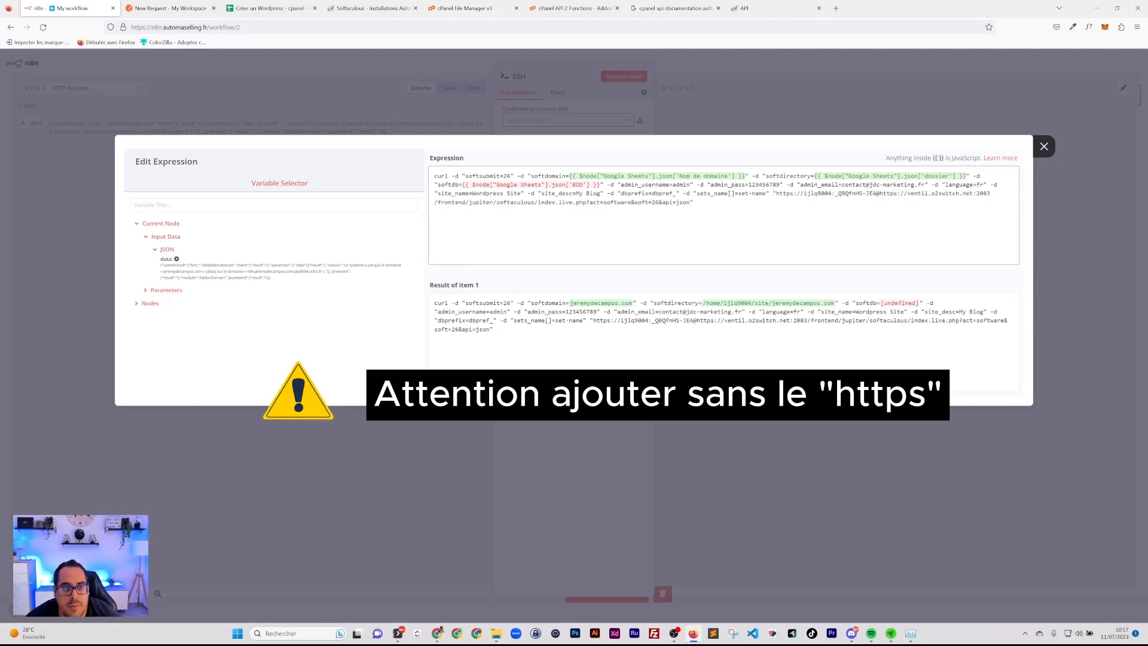
Replace 'jupiter' with 'o2switch' in the URL path and change softsubmit from 26 to 1
{"action": "left_click", "coordinate": [170, 9]}
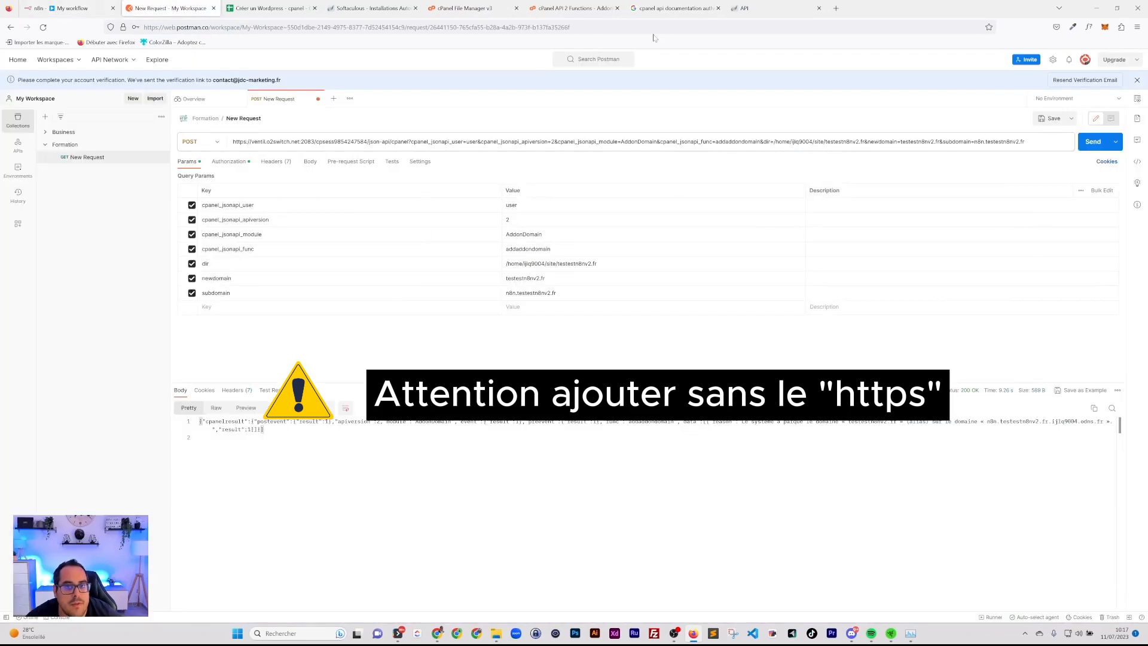
{"action": "left_click", "coordinate": [445, 10]}
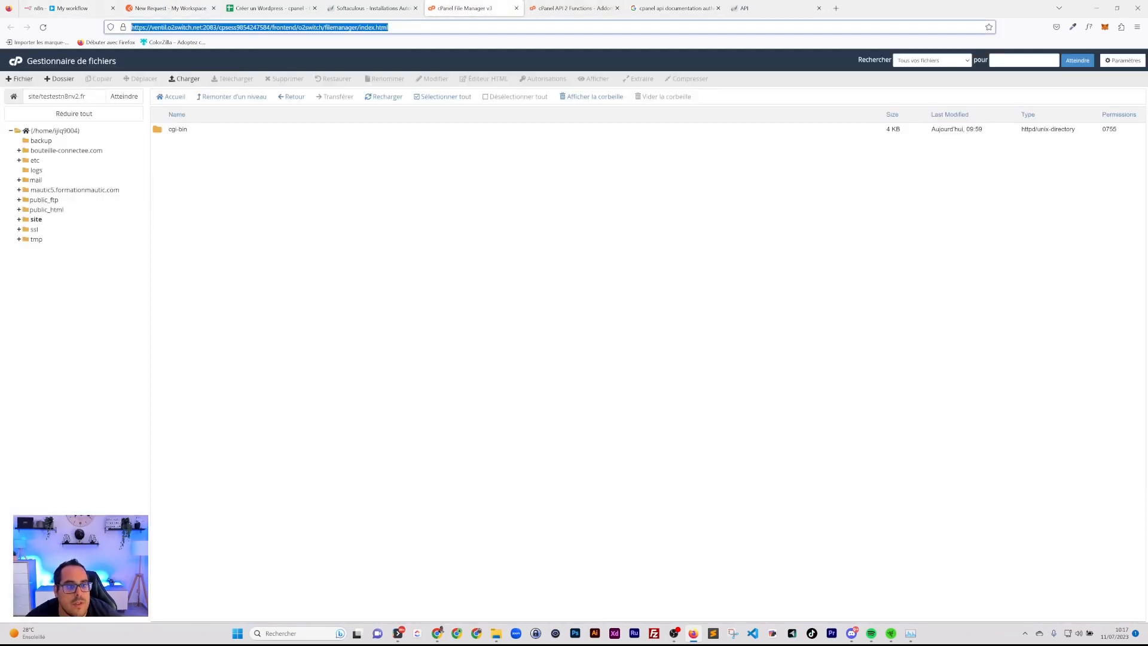
{"action": "double_click", "coordinate": [309, 28]}
{"action": "key", "text": "ctrl+c"}
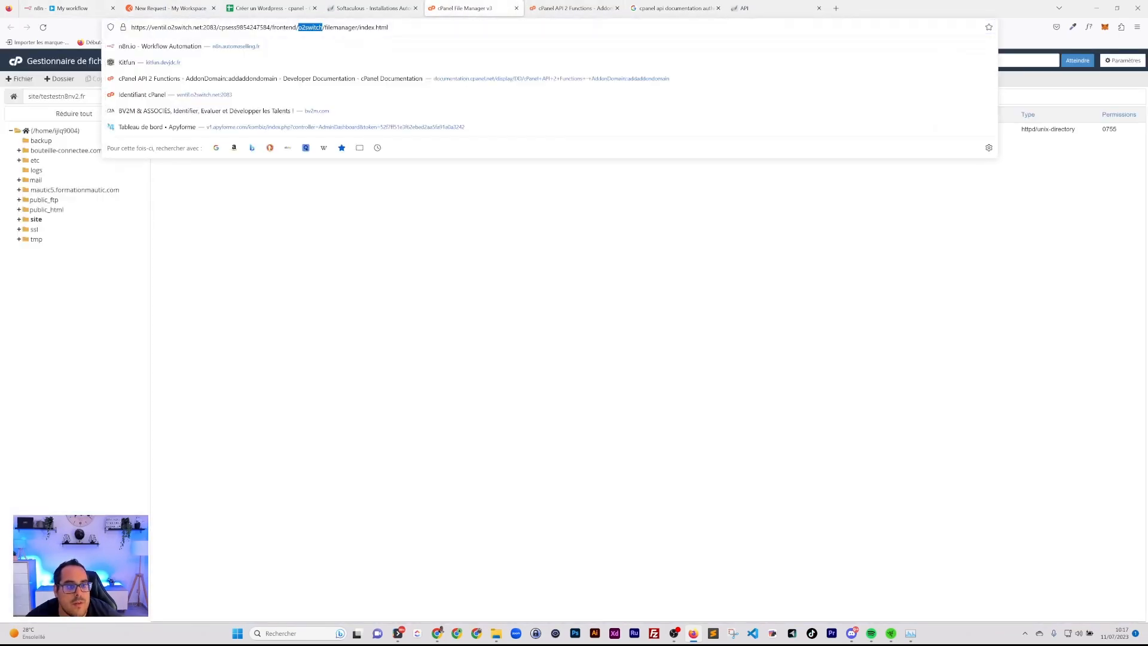
{"action": "left_click", "coordinate": [70, 9]}
{"action": "double_click", "coordinate": [481, 202]}
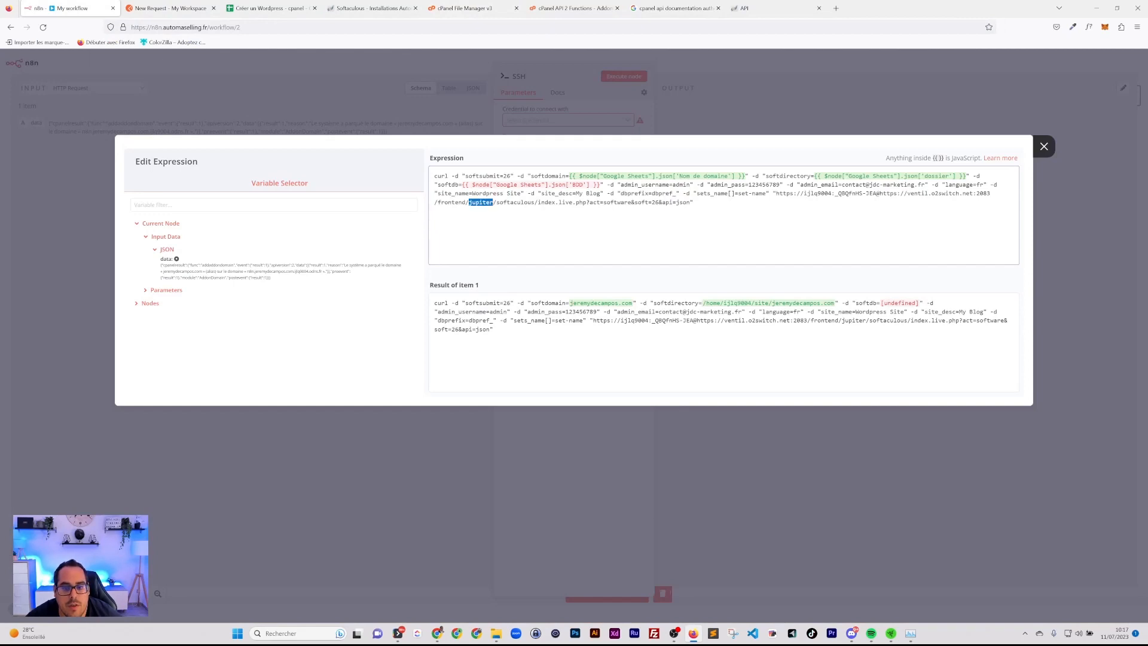
{"action": "key", "text": "ctrl+v"}
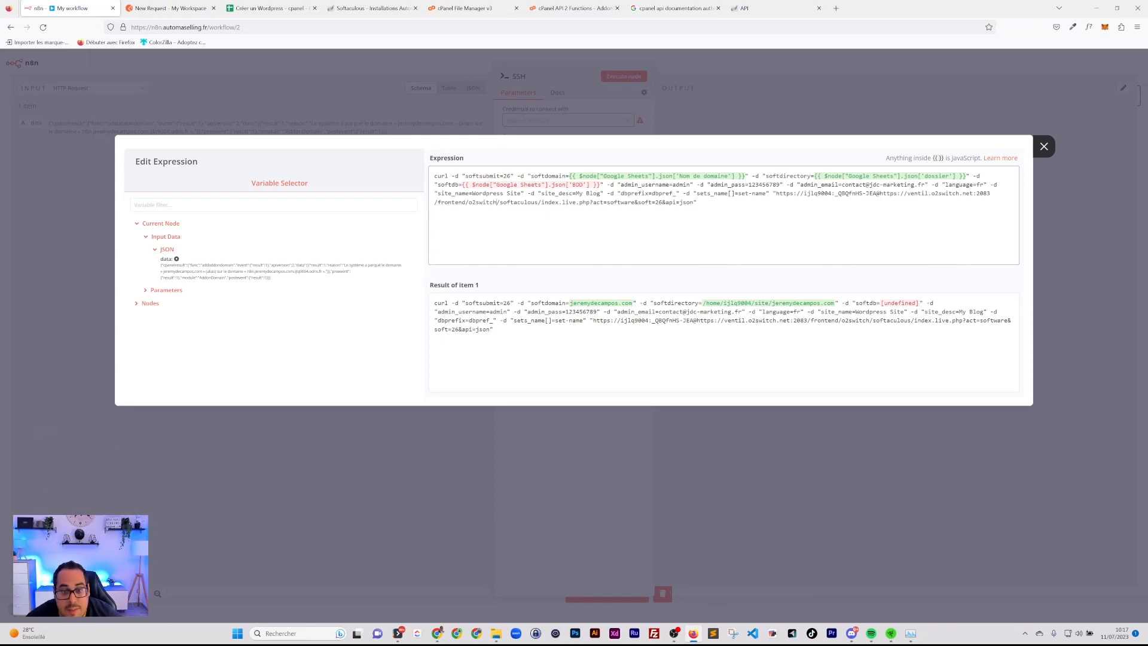
{"action": "left_click", "coordinate": [511, 176]}
{"action": "key", "text": "BackSpace"}
{"action": "key", "text": "BackSpace"}
{"action": "type", "text": "1"}
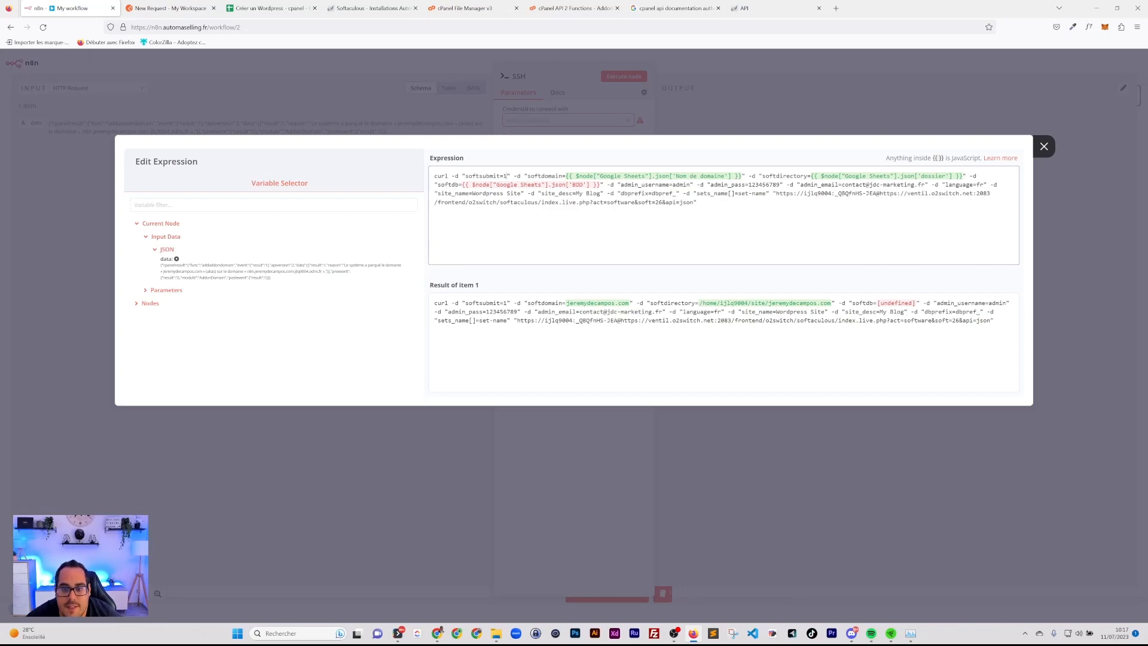
{"action": "double_click", "coordinate": [658, 202]}
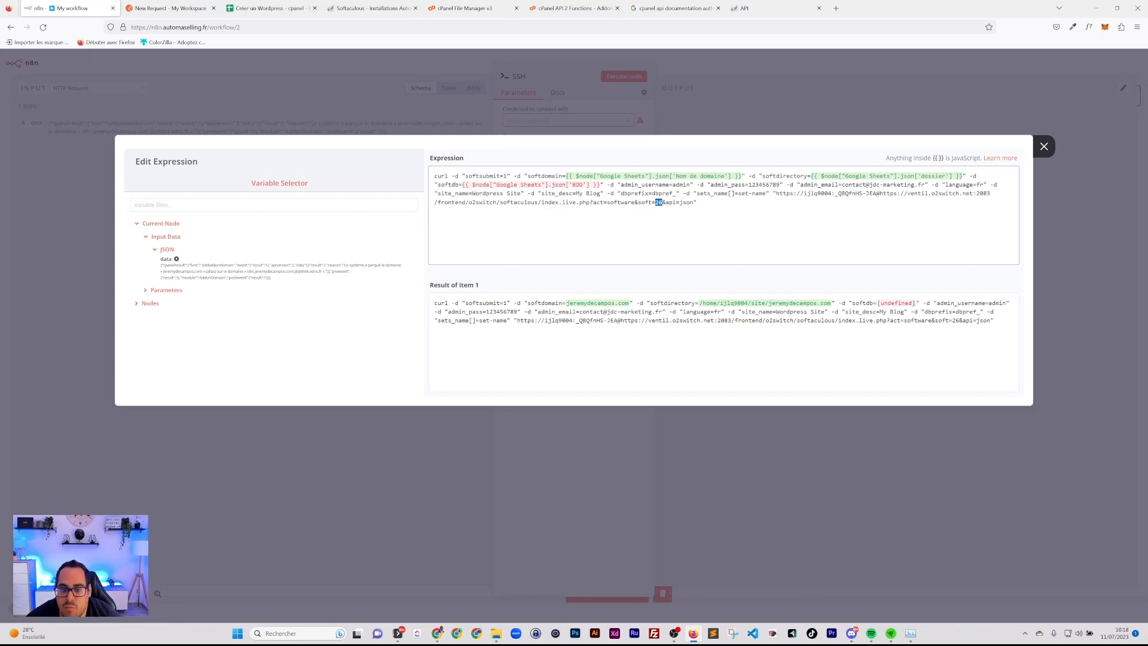
{"action": "left_click", "coordinate": [506, 176]}
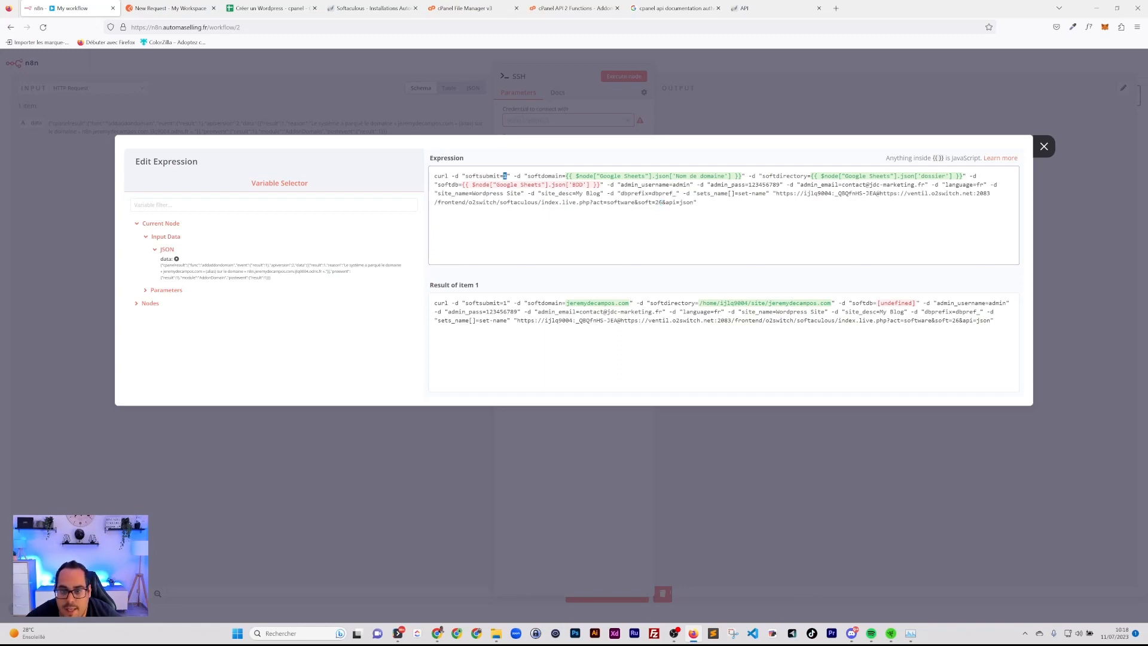
{"action": "double_click", "coordinate": [657, 202]}
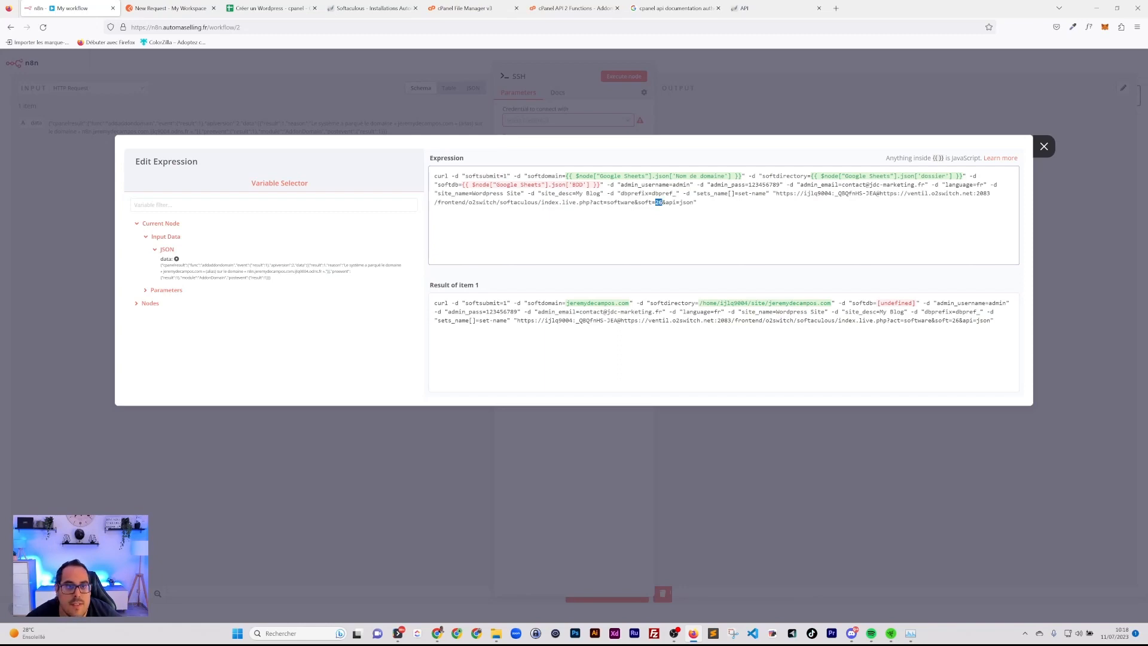
{"action": "left_click", "coordinate": [372, 8]}
{"action": "left_click", "coordinate": [448, 27]}
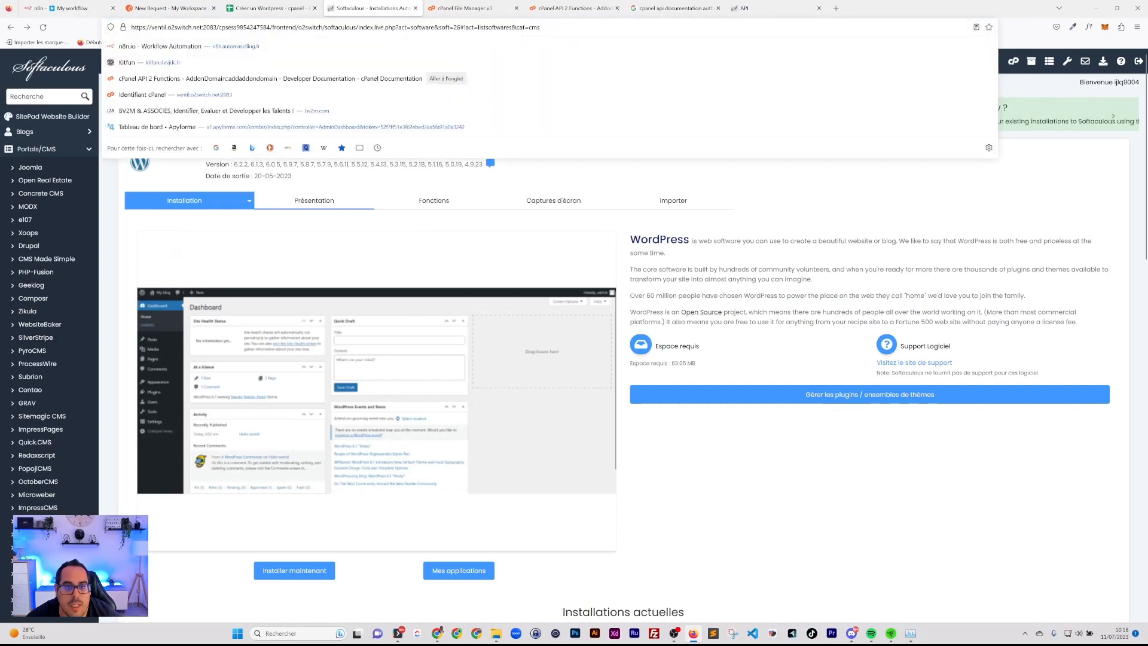
{"action": "left_click", "coordinate": [73, 10]}
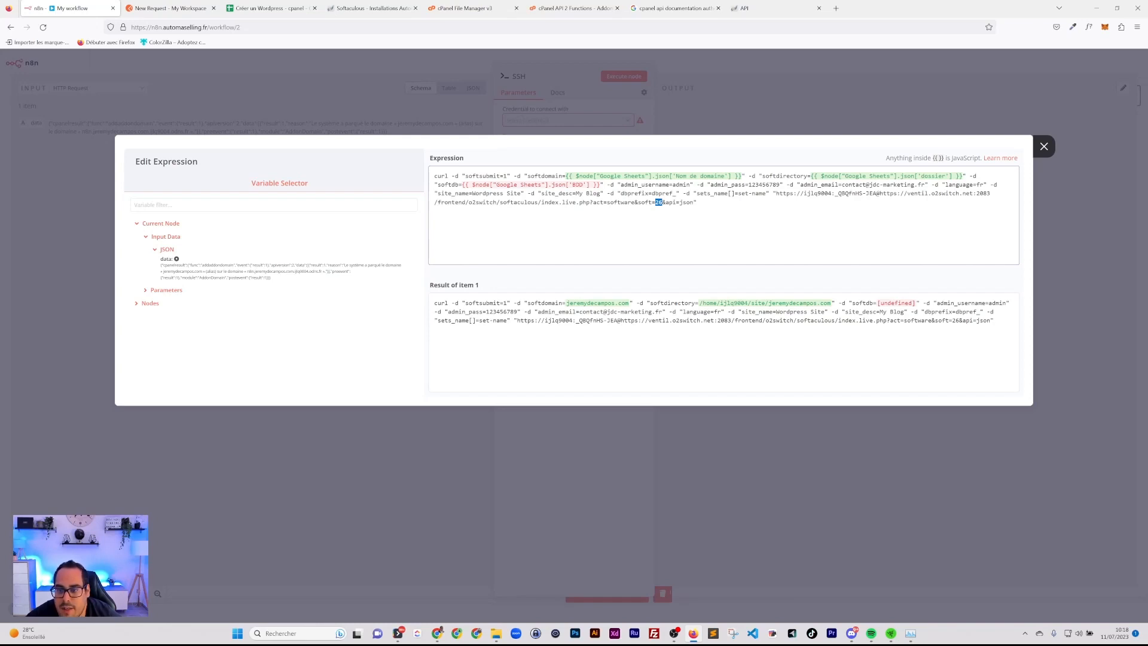
{"action": "left_click_drag", "start_coordinate": [700, 193], "coordinate": [763, 193]}
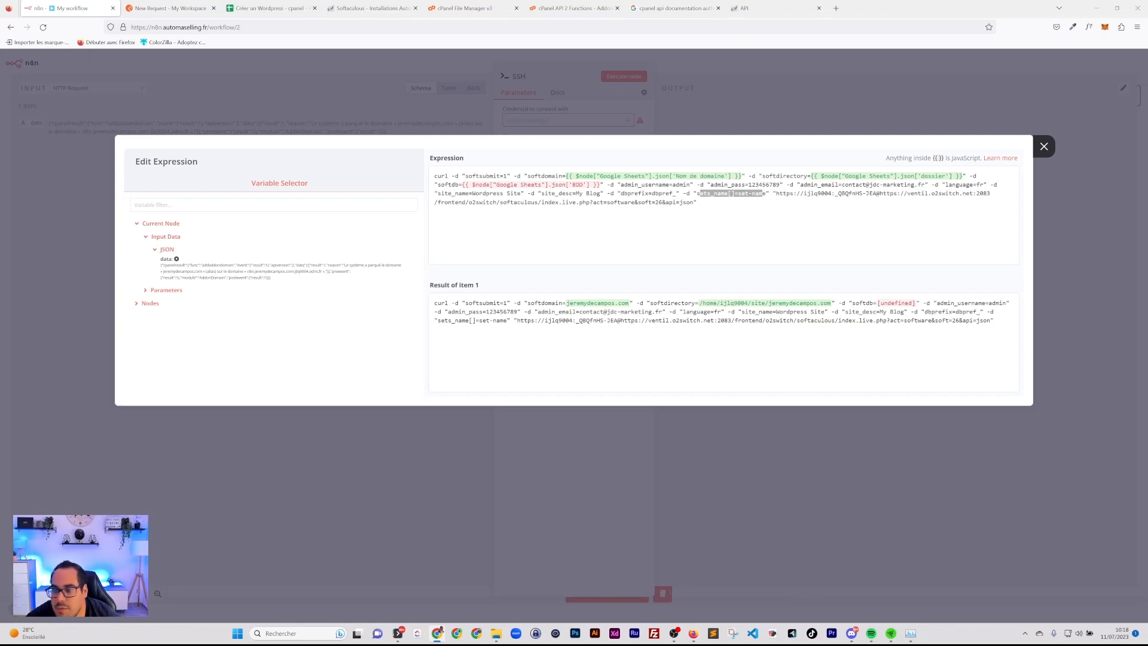
Close the expression editor and SSH node, then save the workflow
{"action": "left_click", "coordinate": [1067, 252]}
{"action": "left_click", "coordinate": [842, 107]}
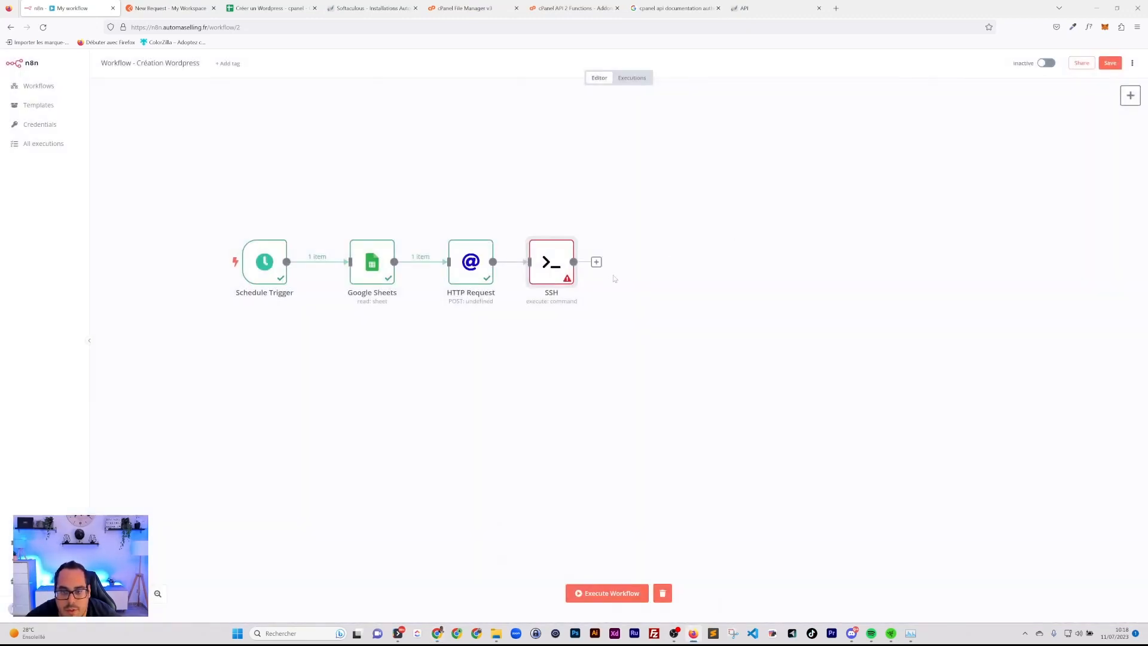
{"action": "left_click", "coordinate": [1109, 63]}
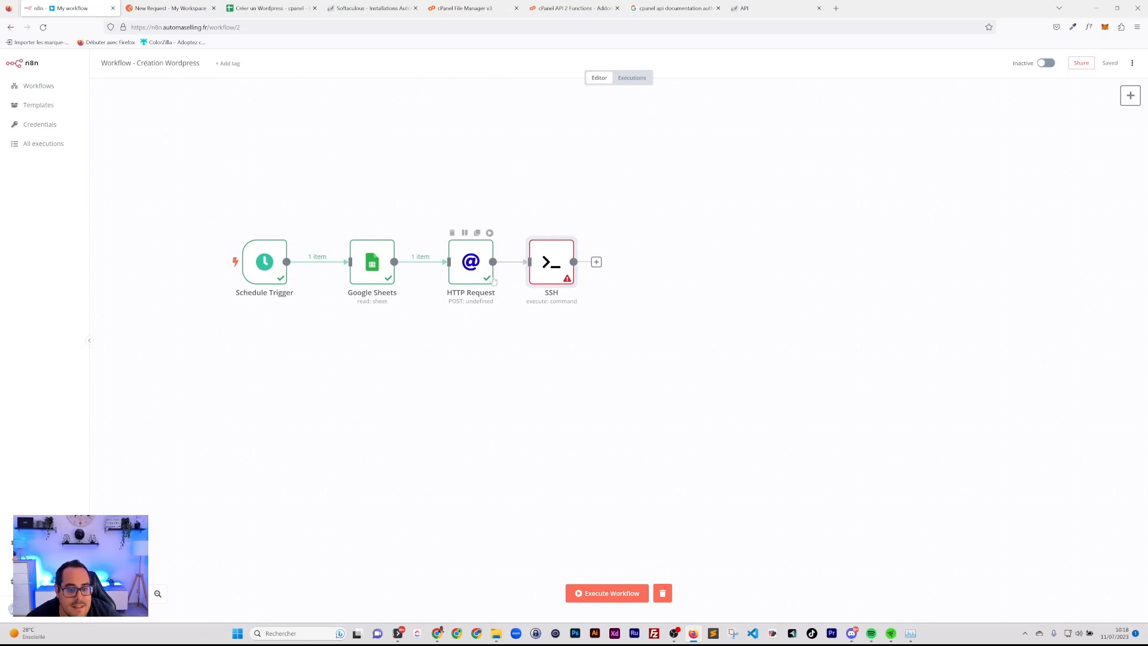
Append 'v2' to the domain in sheet cell A2, then execute the n8n workflow
{"action": "left_click", "coordinate": [273, 8]}
{"action": "key", "text": "Return"}
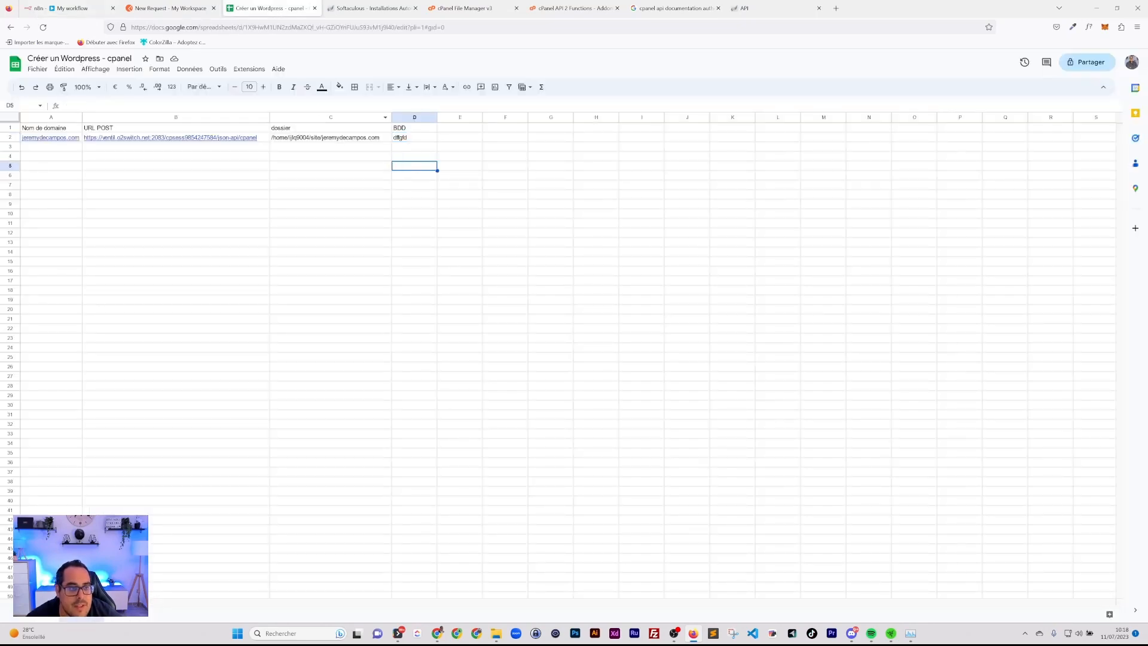
{"action": "left_click", "coordinate": [69, 11]}
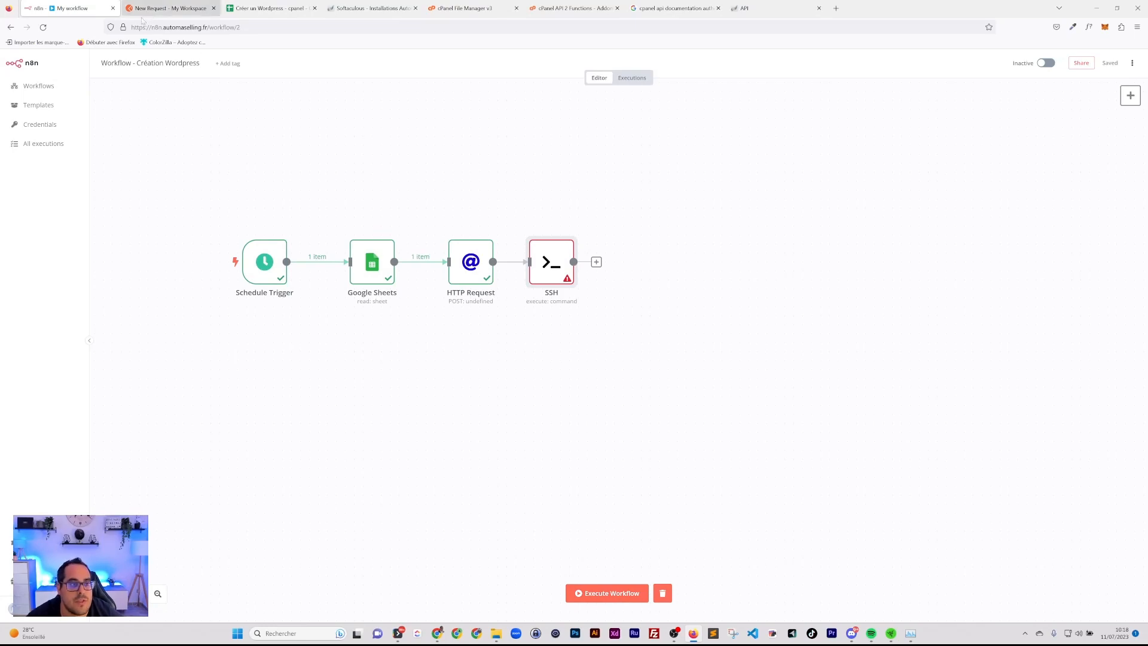
{"action": "left_click", "coordinate": [305, 8]}
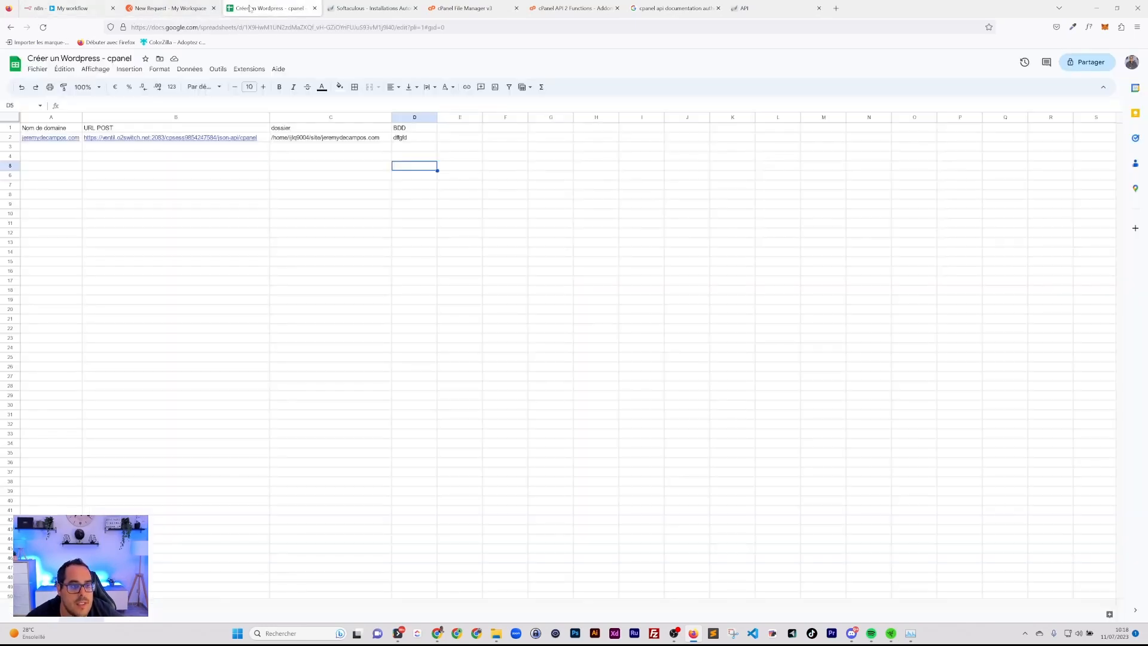
{"action": "left_click", "coordinate": [65, 139]}
{"action": "left_click", "coordinate": [94, 105]}
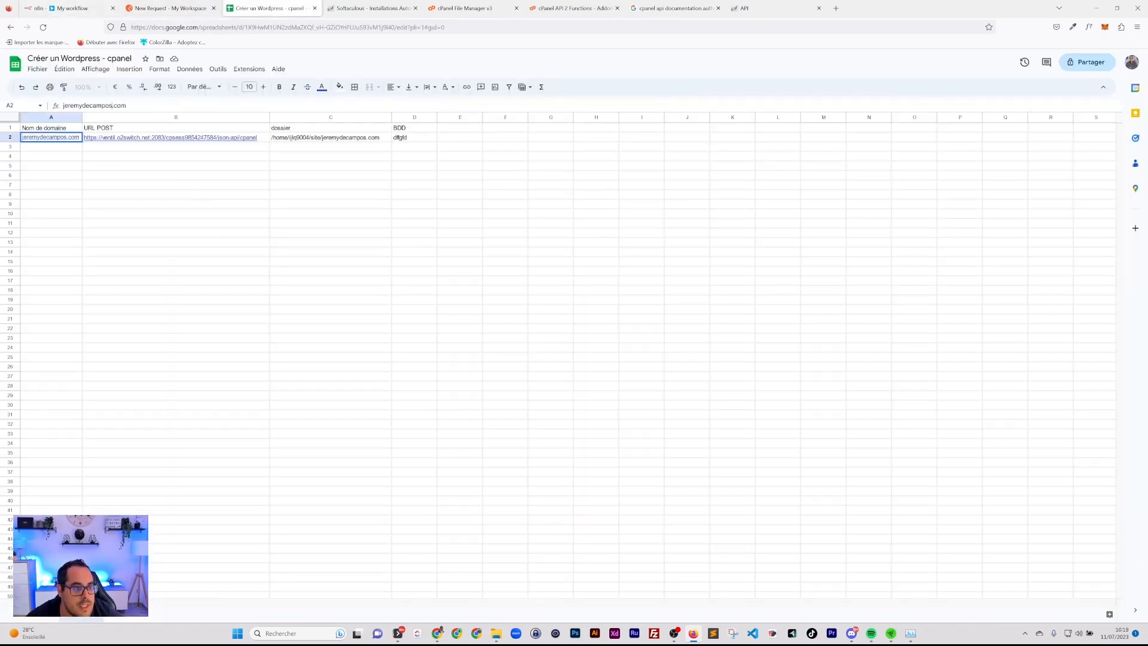
{"action": "type", "text": "v2"}
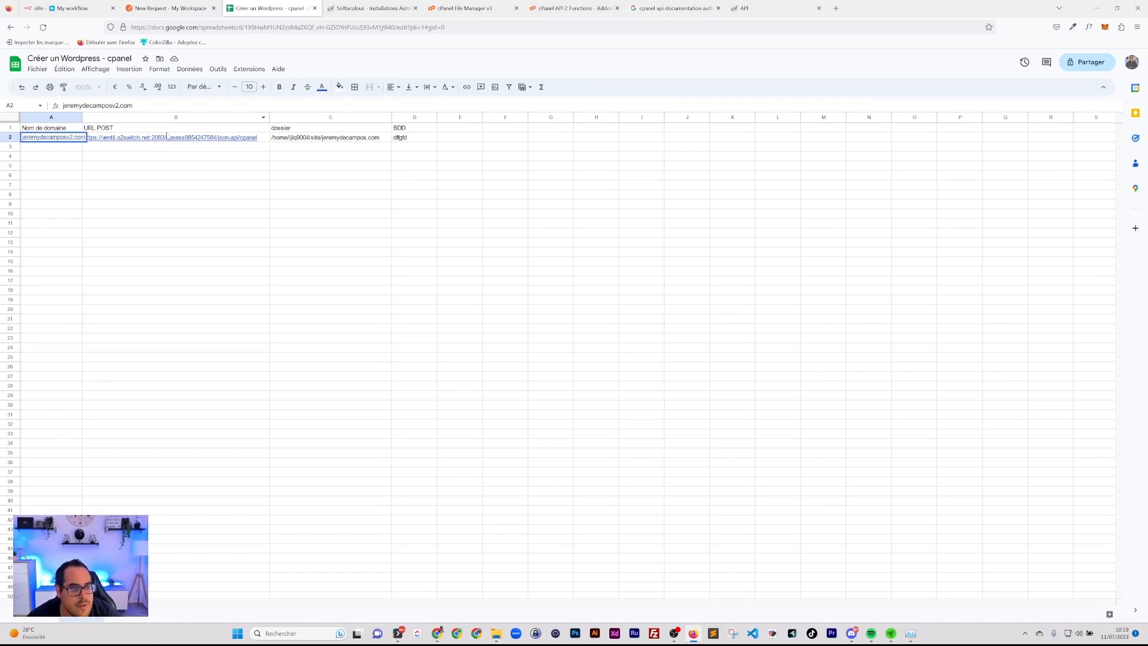
{"action": "left_click", "coordinate": [204, 178]}
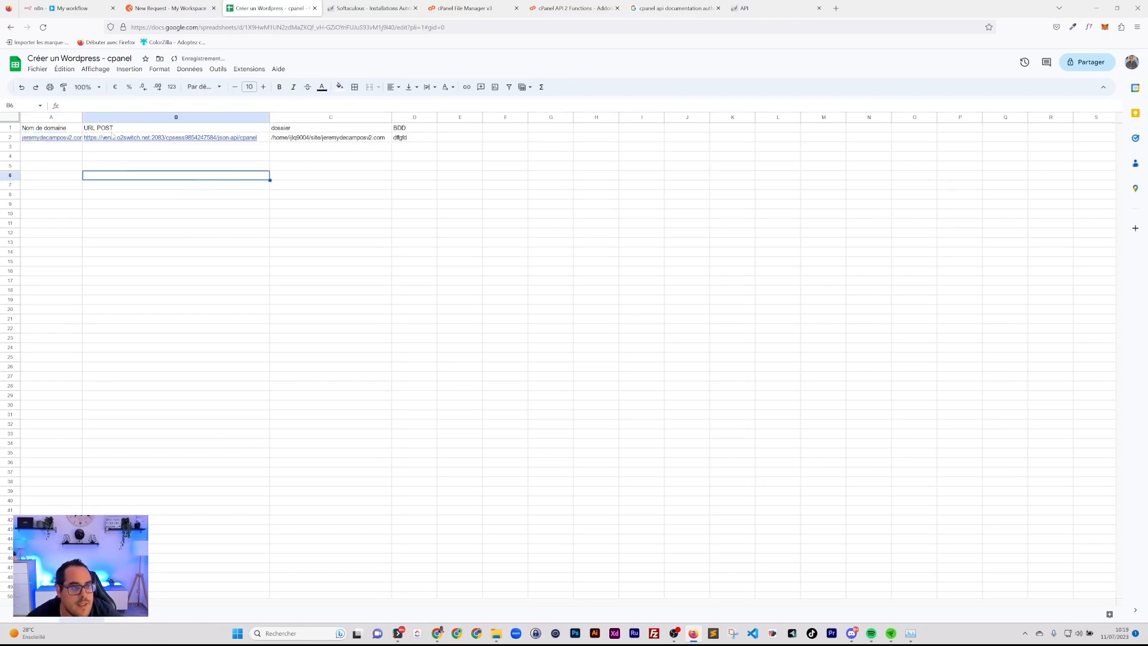
{"action": "left_click", "coordinate": [73, 8]}
{"action": "left_click", "coordinate": [613, 593]}
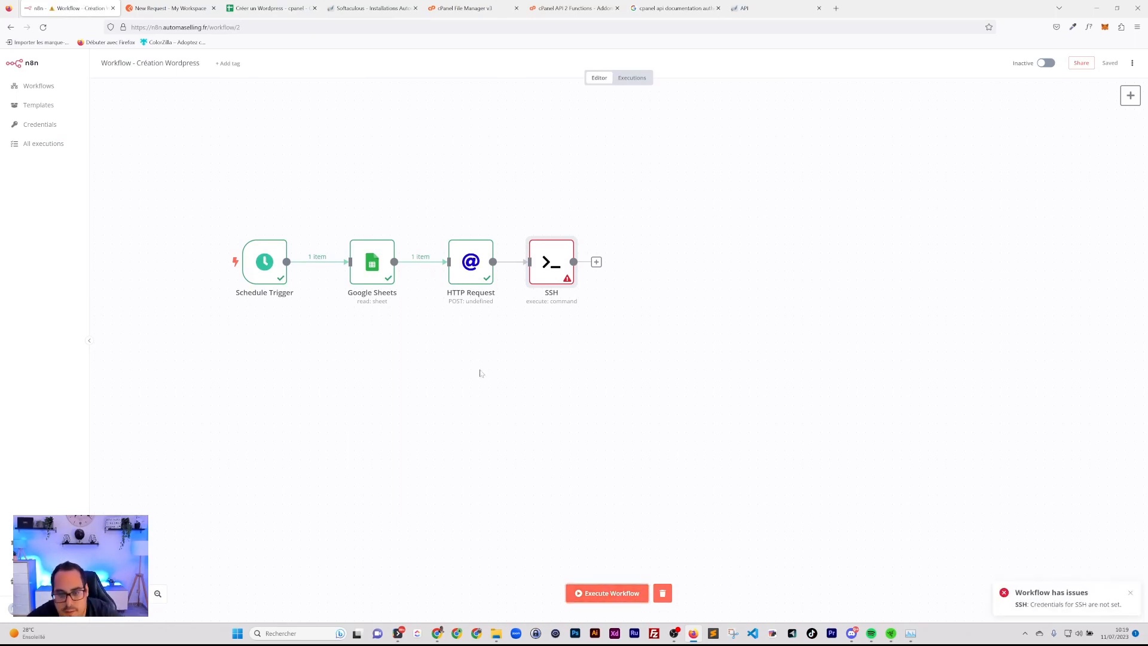
Create a new SSH credential from the SSH node's 'Credential to connect with' list
{"action": "double_click", "coordinate": [545, 266]}
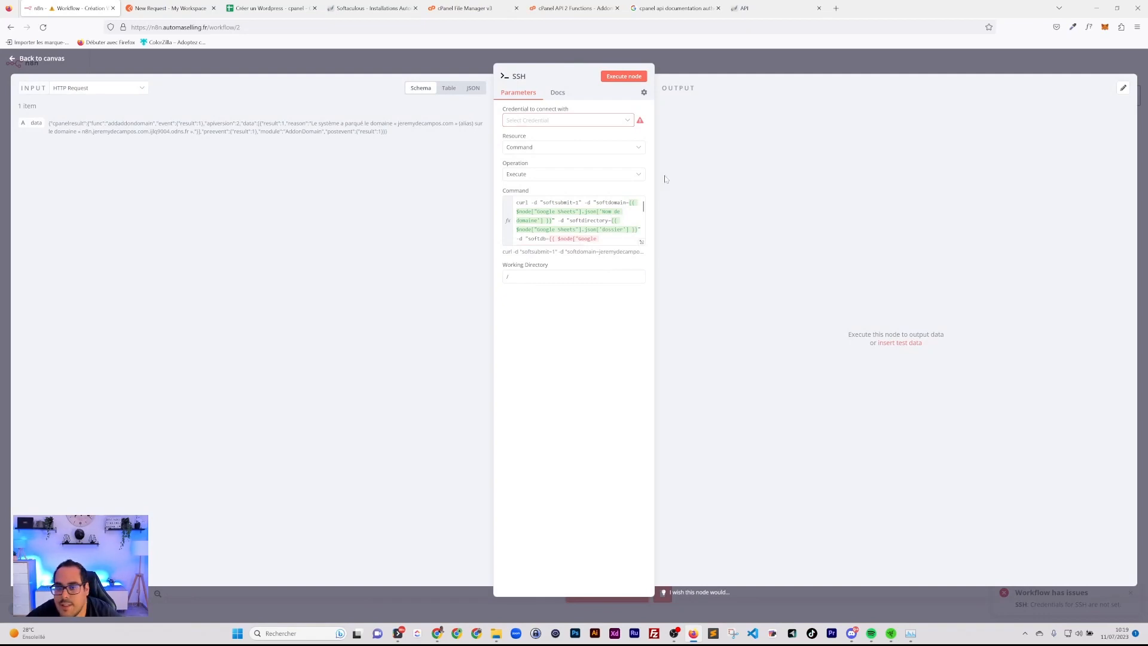
{"action": "left_click", "coordinate": [631, 123]}
{"action": "left_click", "coordinate": [544, 144]}
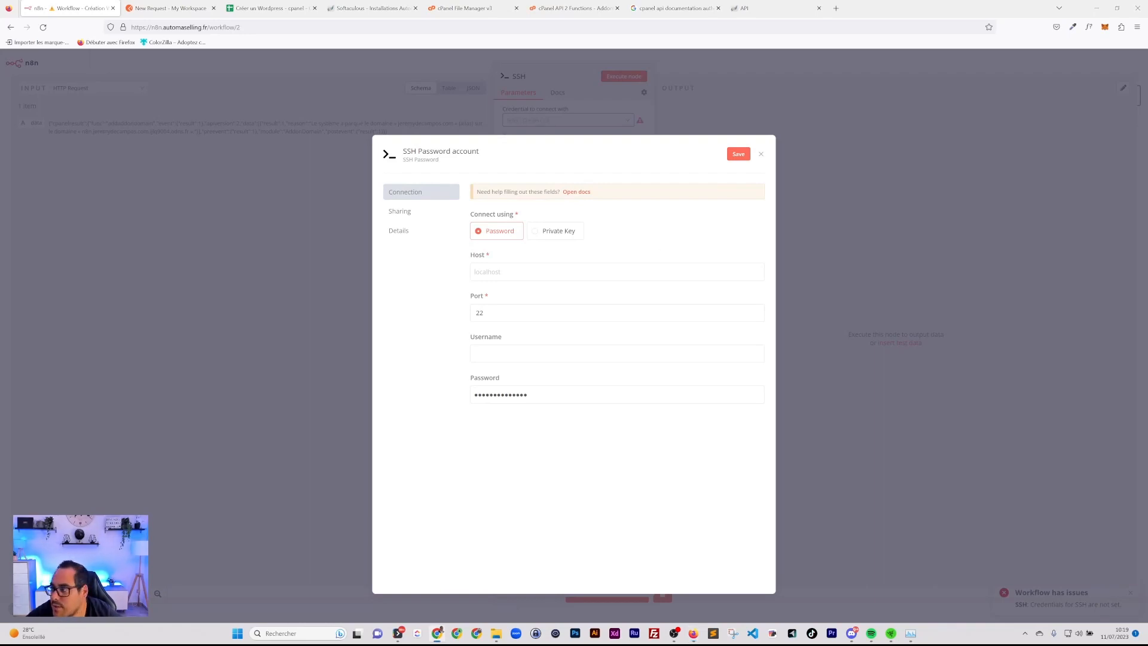
Copy the server's shared IP address from the cPanel home page for the host field
{"action": "left_click", "coordinate": [617, 272]}
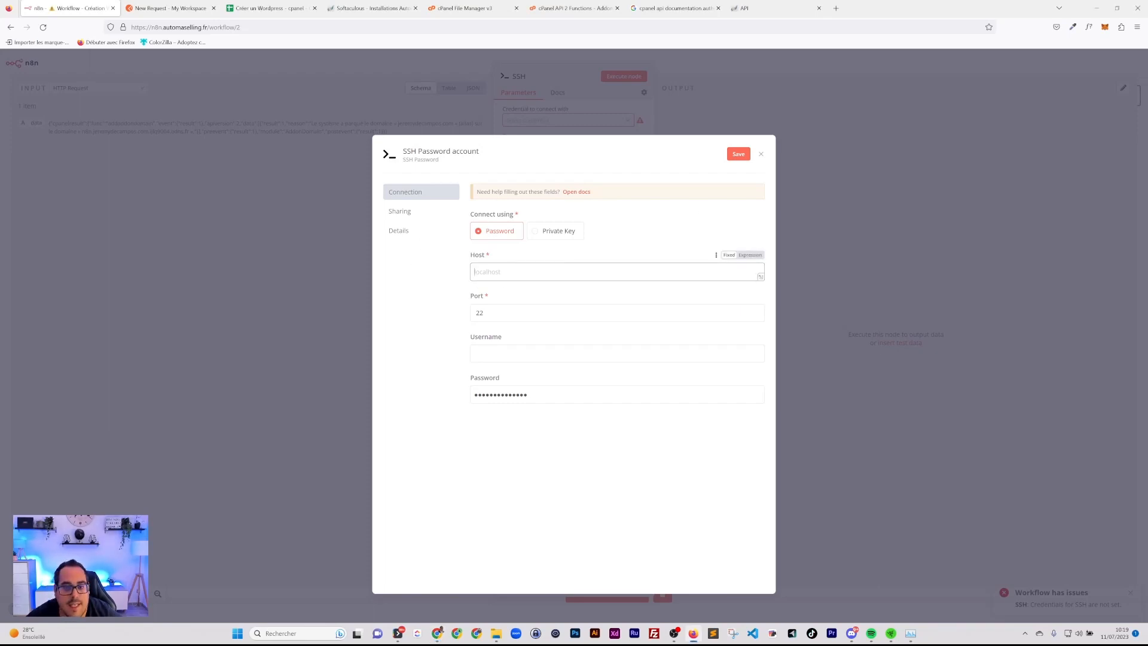
{"action": "left_click", "coordinate": [571, 8]}
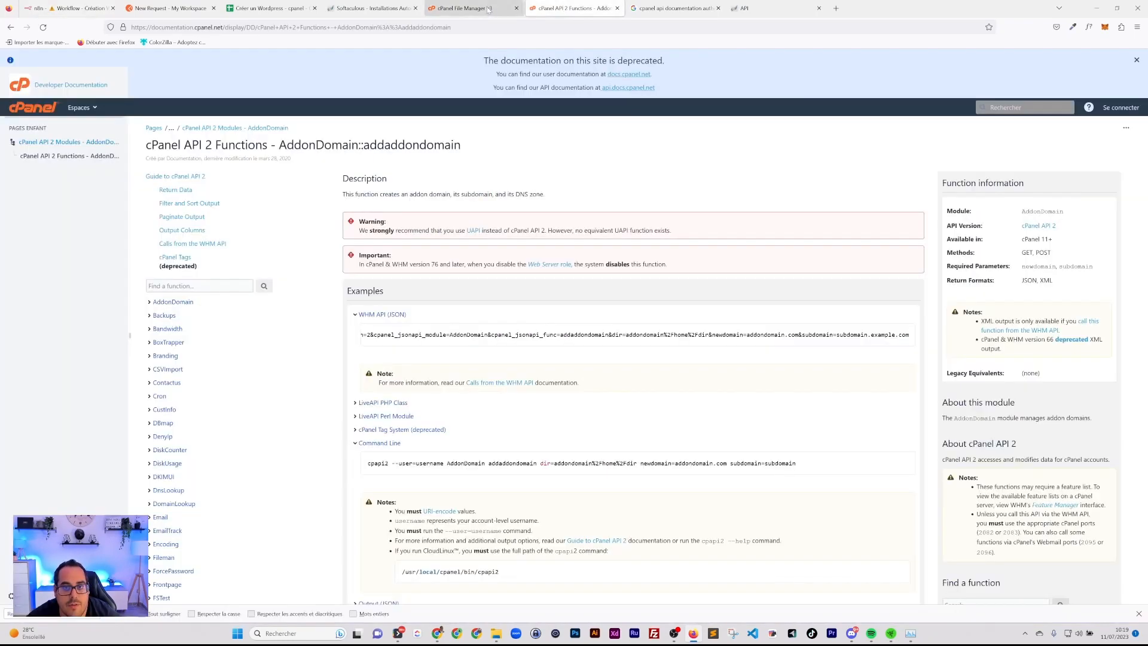
{"action": "left_click", "coordinate": [467, 8]}
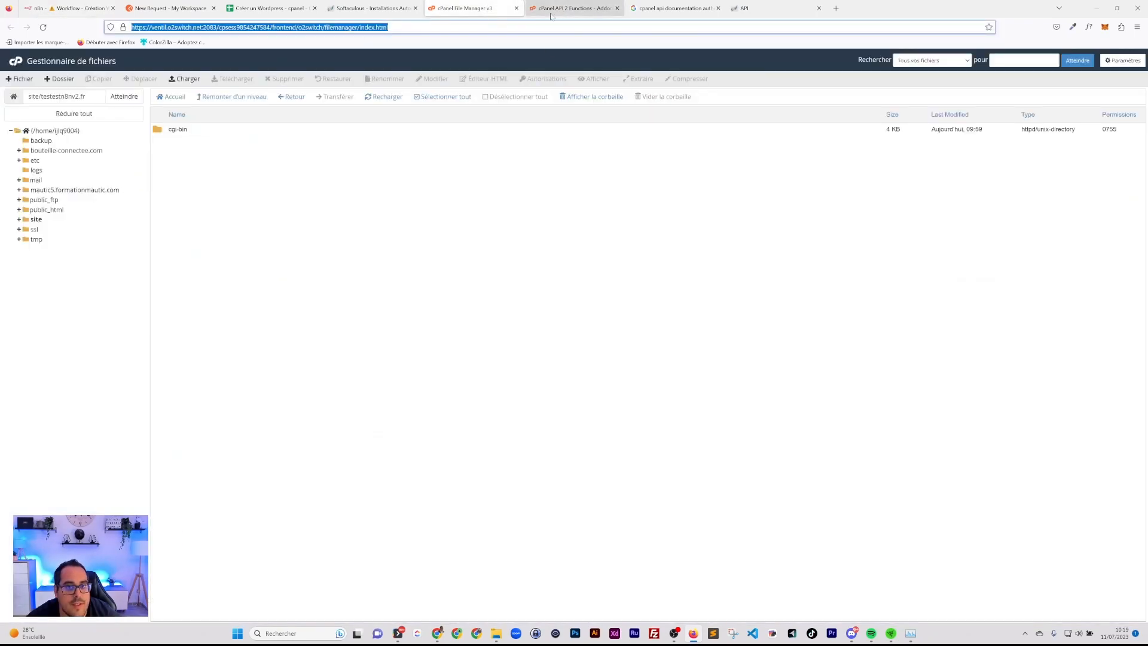
{"action": "left_click", "coordinate": [25, 63]}
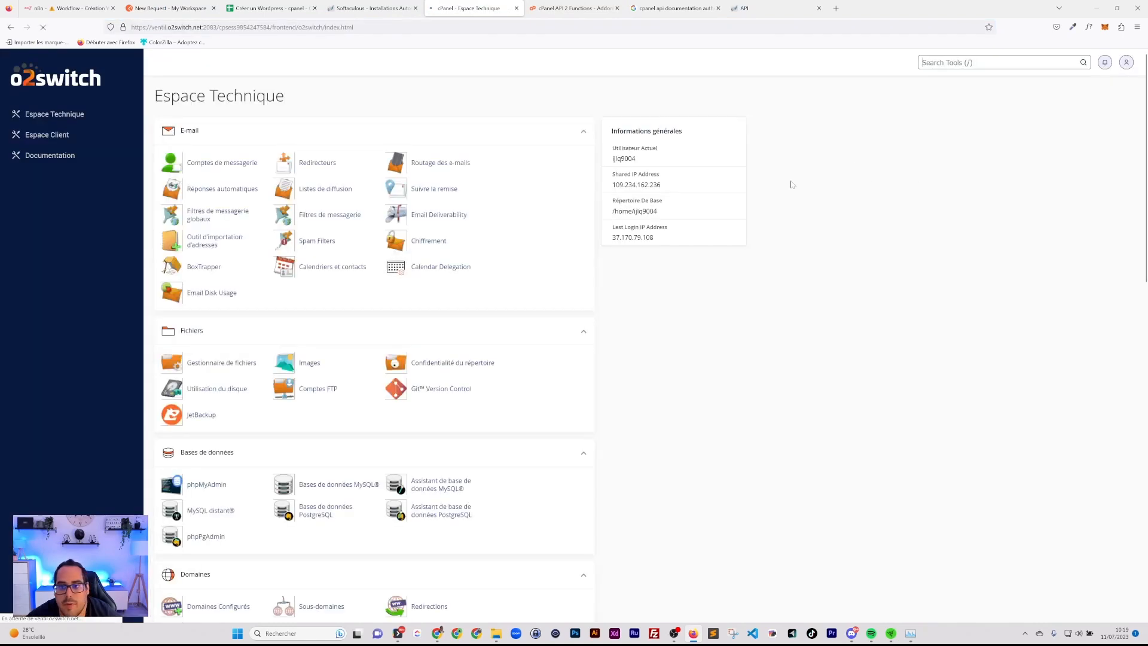
{"action": "left_click_drag", "start_coordinate": [661, 185], "coordinate": [611, 185]}
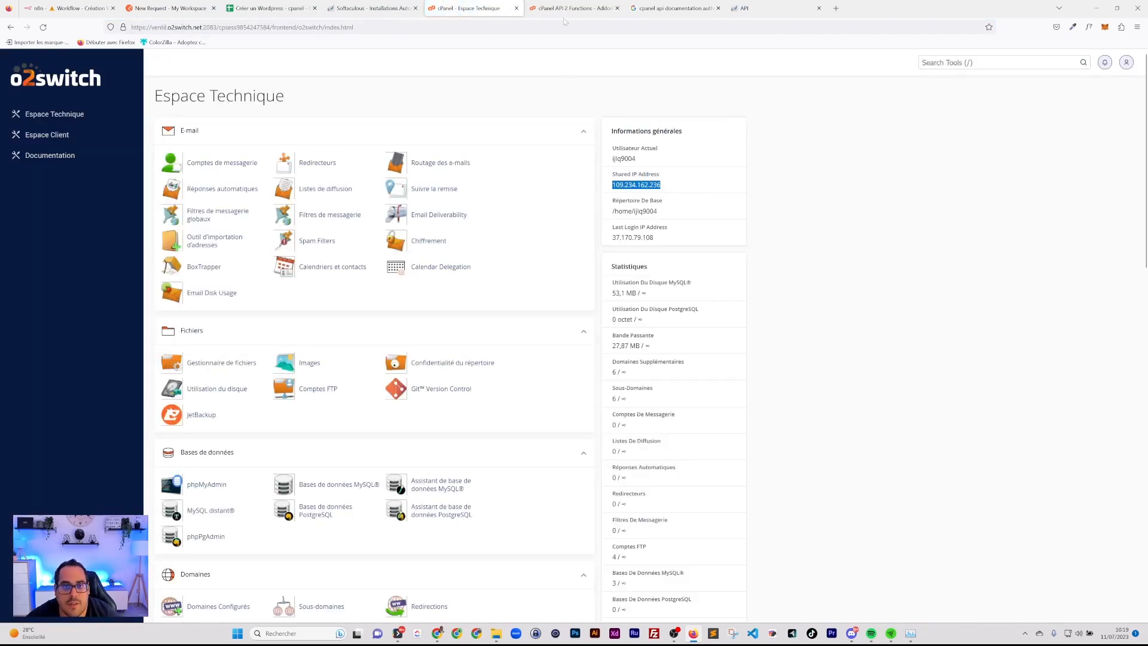
{"action": "left_click", "coordinate": [564, 10]}
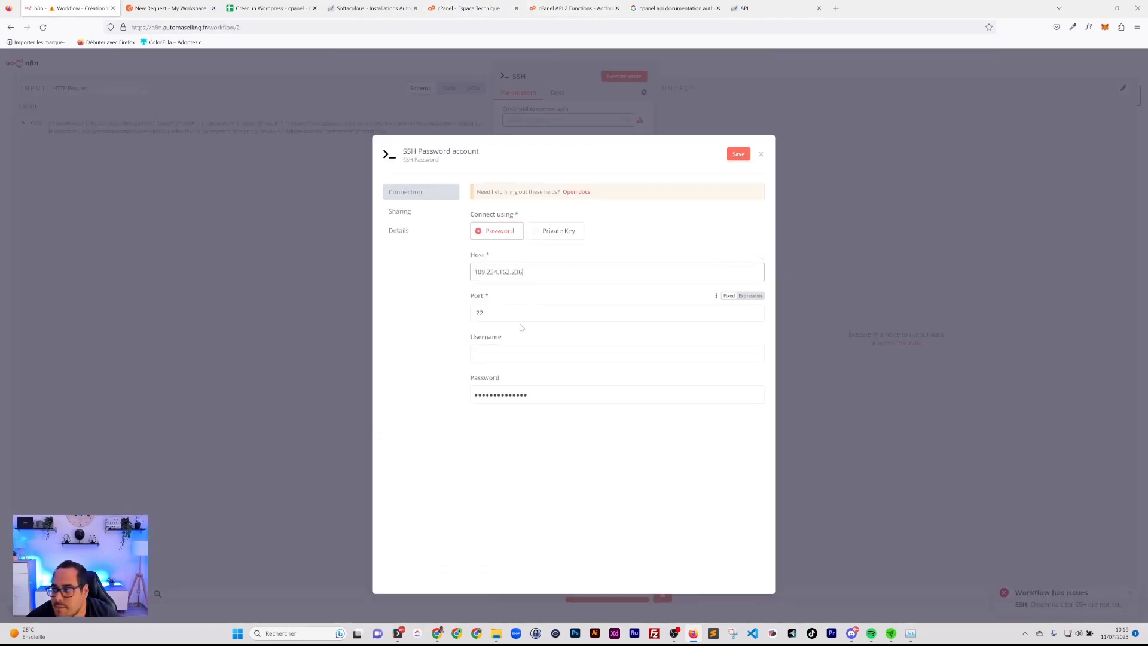
Paste the SSH username and password into the credential, save it, and close the dialog
{"action": "left_click", "coordinate": [757, 356]}
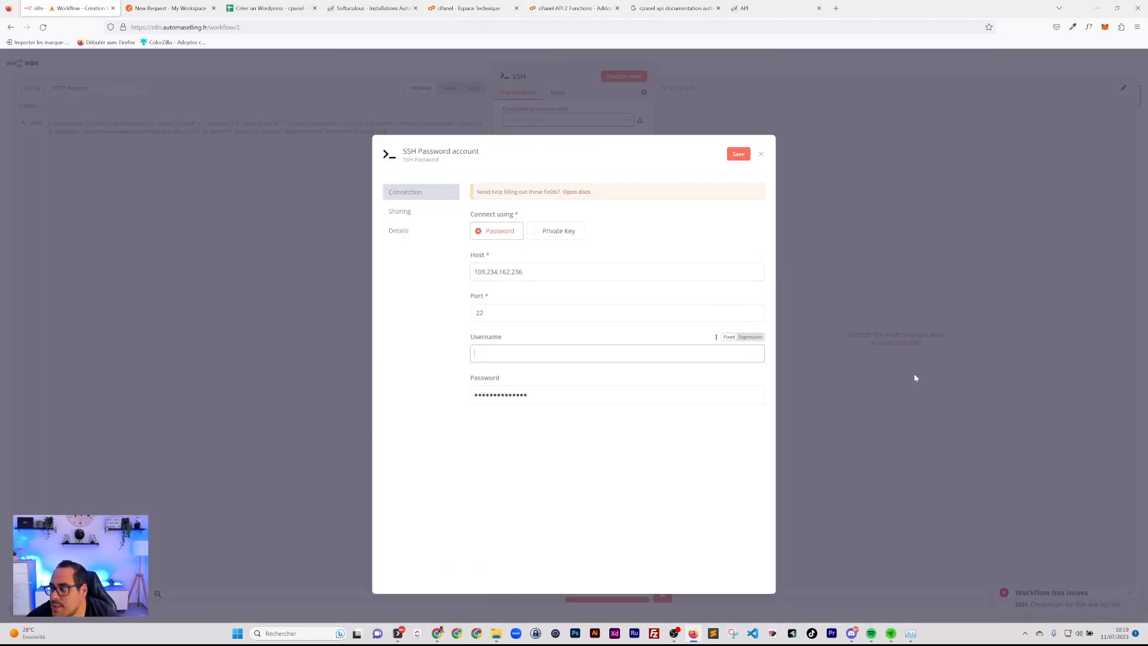
{"action": "key", "text": "alt+Tab"}
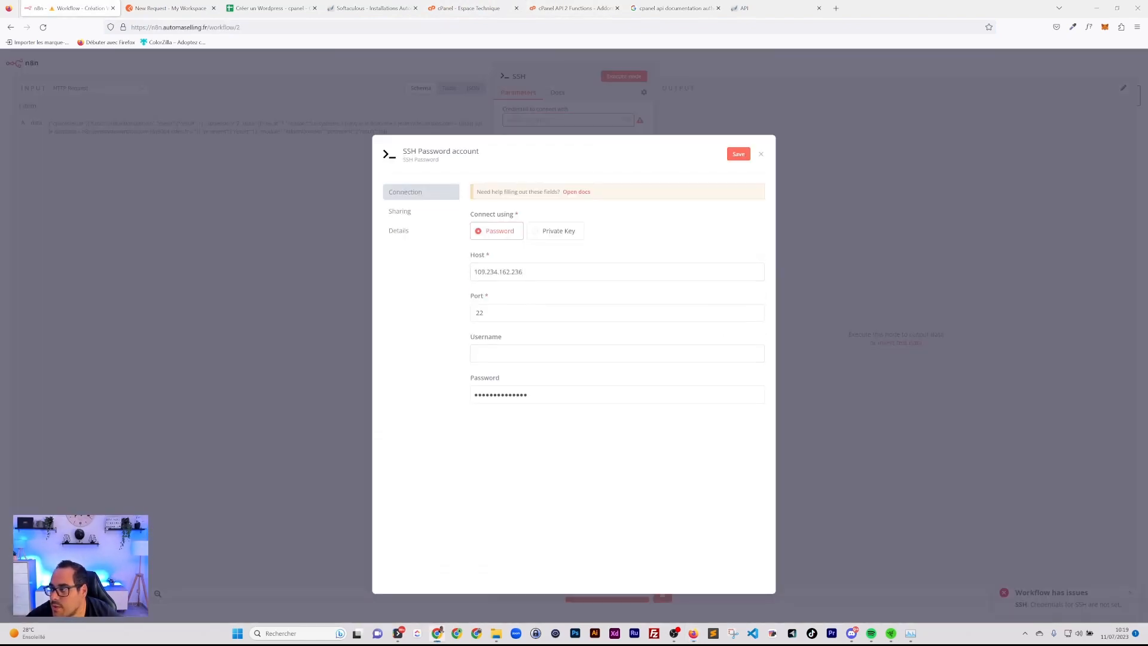
{"action": "left_click", "coordinate": [756, 353]}
{"action": "type", "text": "ijlq9004"}
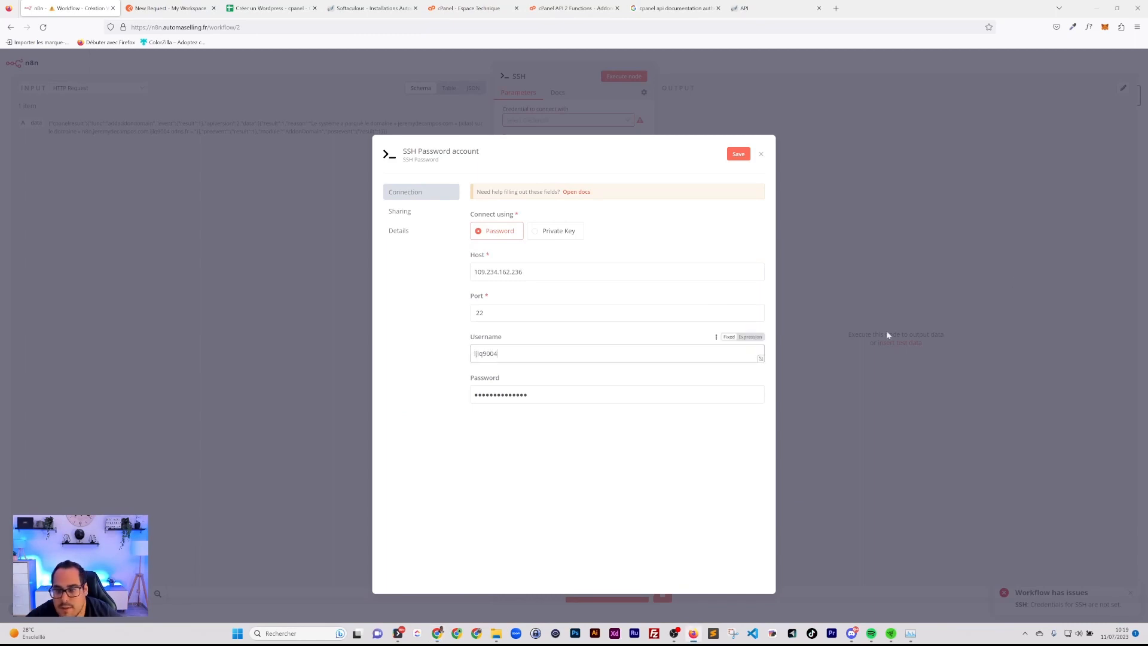
{"action": "key", "text": "alt+Tab"}
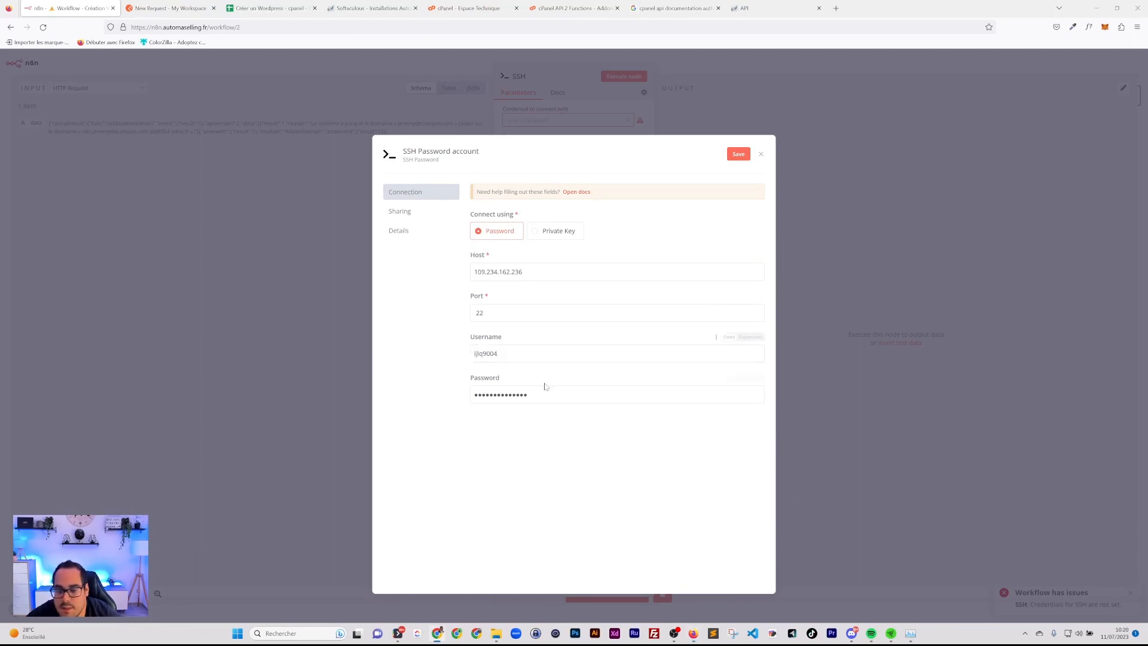
{"action": "double_click", "coordinate": [526, 394]}
{"action": "key", "text": "ctrl+v"}
{"action": "left_click", "coordinate": [560, 472]}
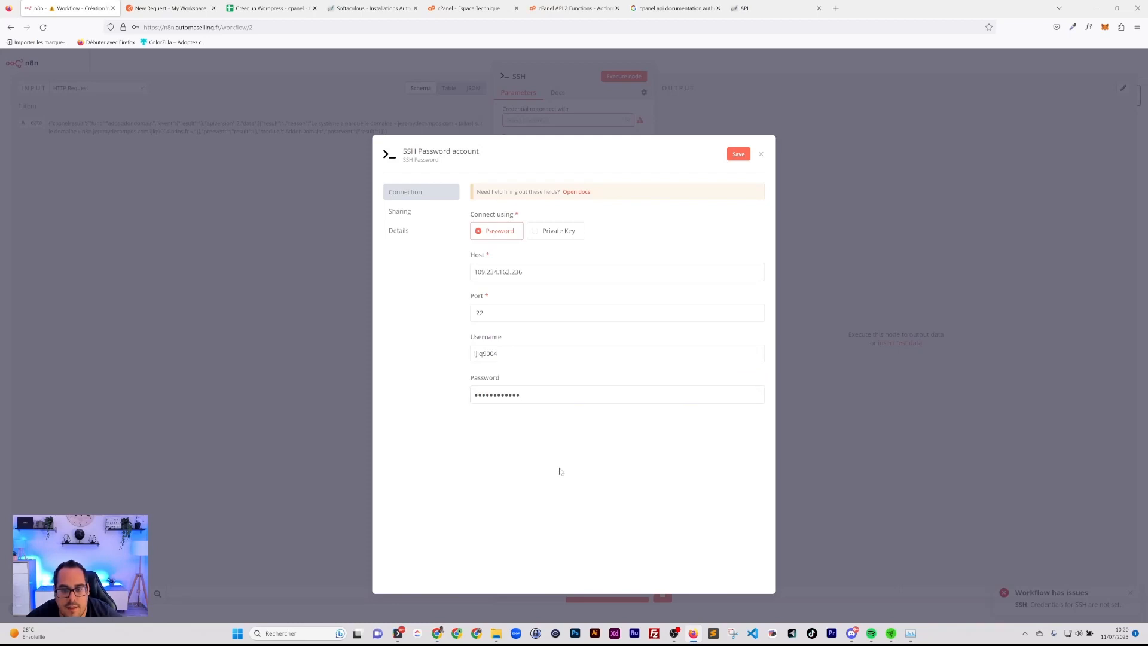
{"action": "key", "text": "alt+Tab"}
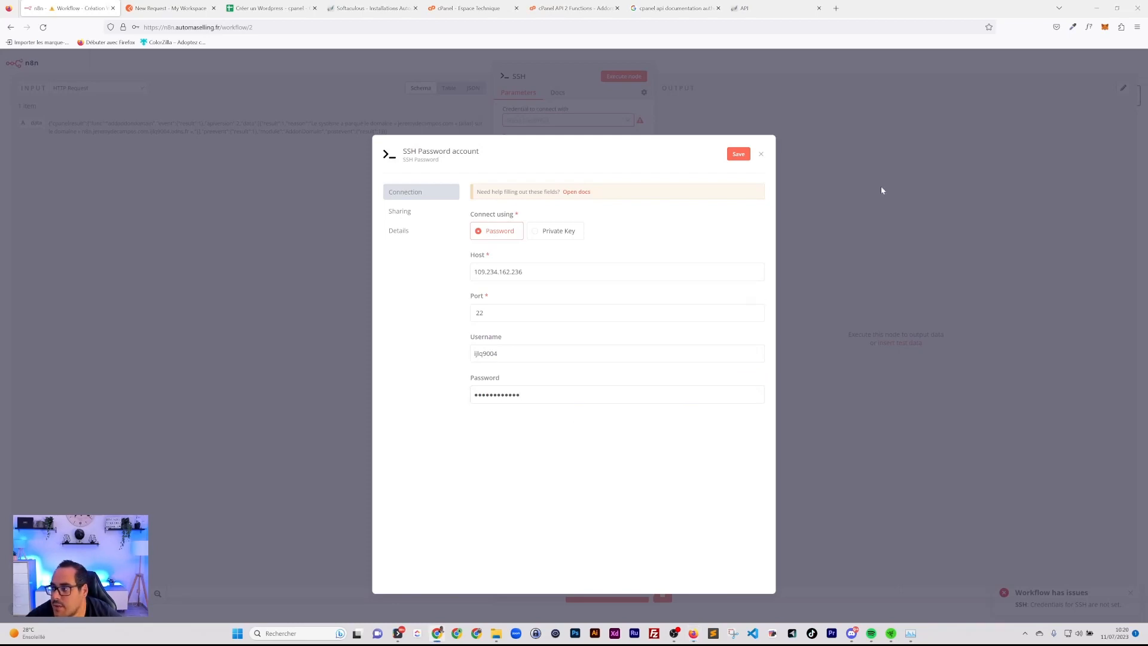
{"action": "left_click", "coordinate": [739, 154]}
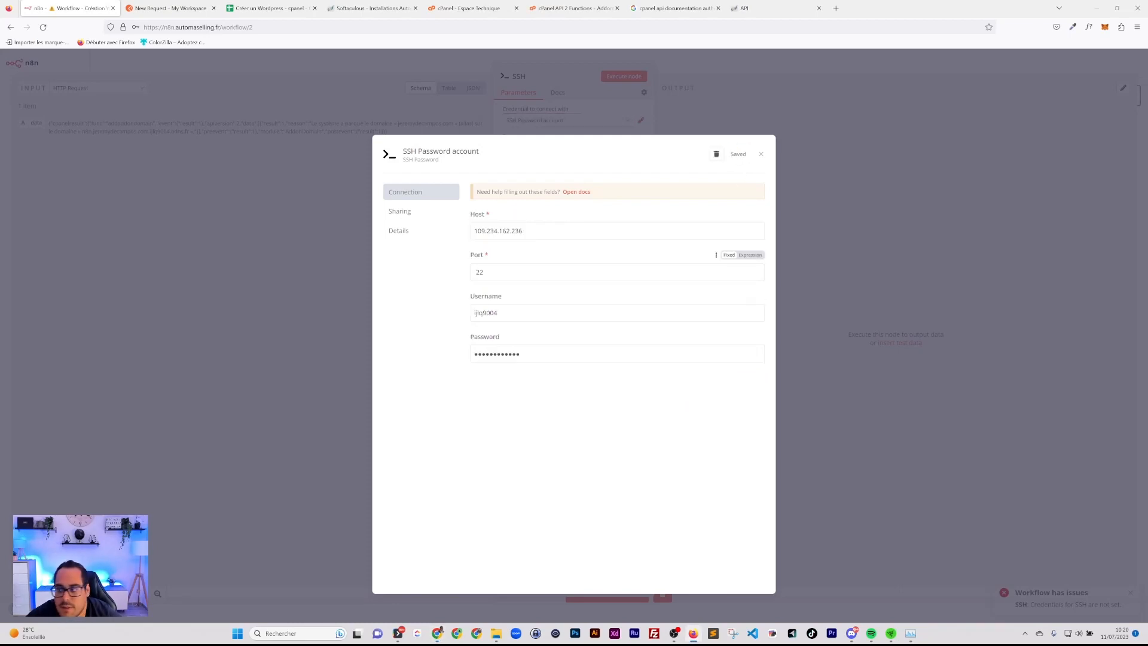
{"action": "left_click", "coordinate": [892, 217]}
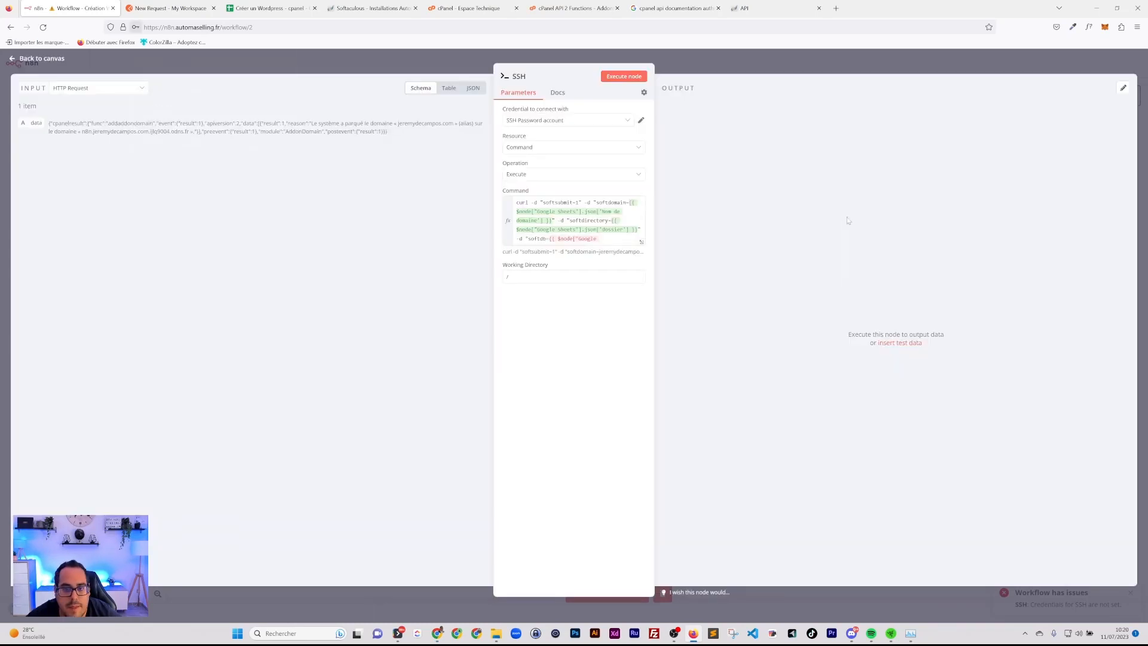
Save the workflow with Ctrl+S and execute it
{"action": "left_click", "coordinate": [439, 65]}
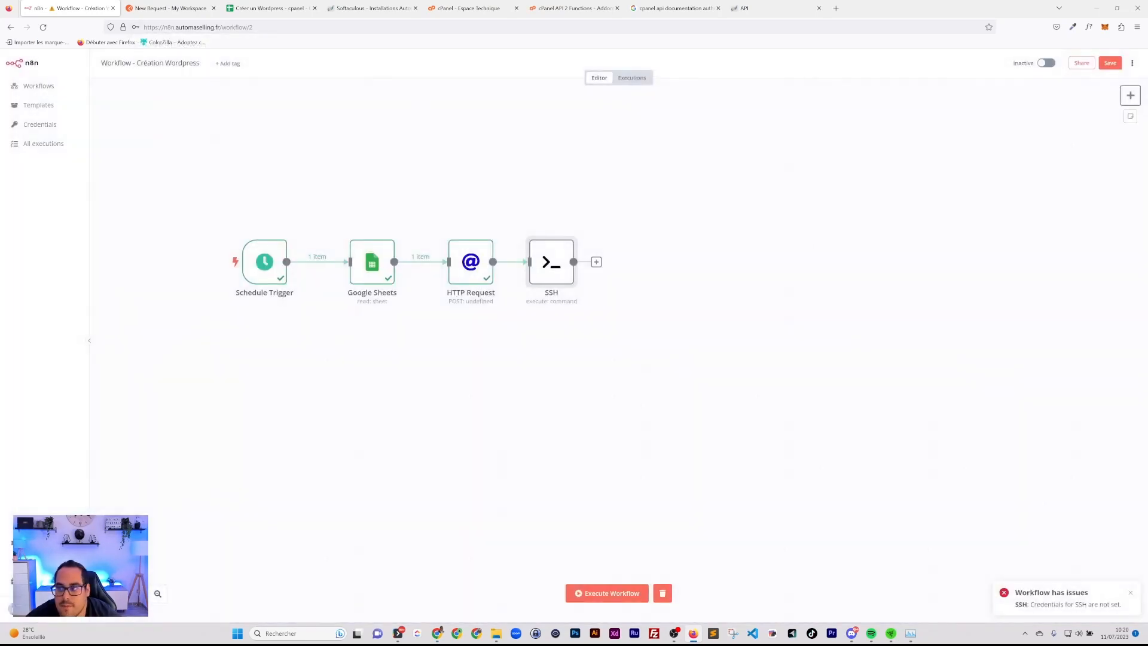
{"action": "key", "text": "ctrl+s"}
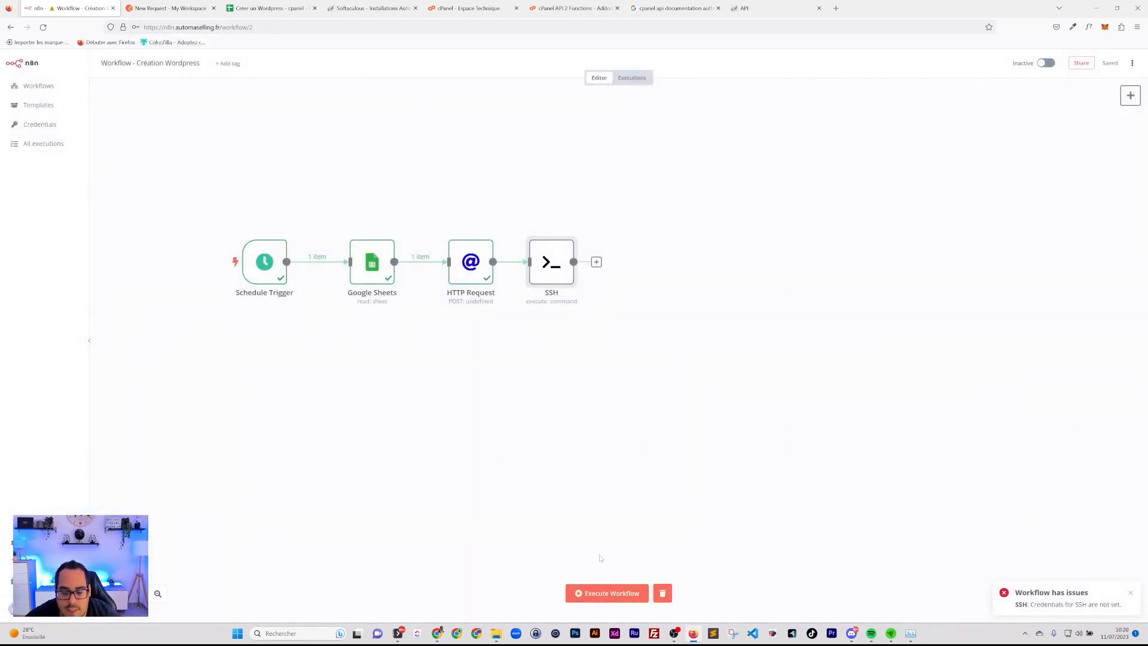
{"action": "left_click", "coordinate": [606, 594]}
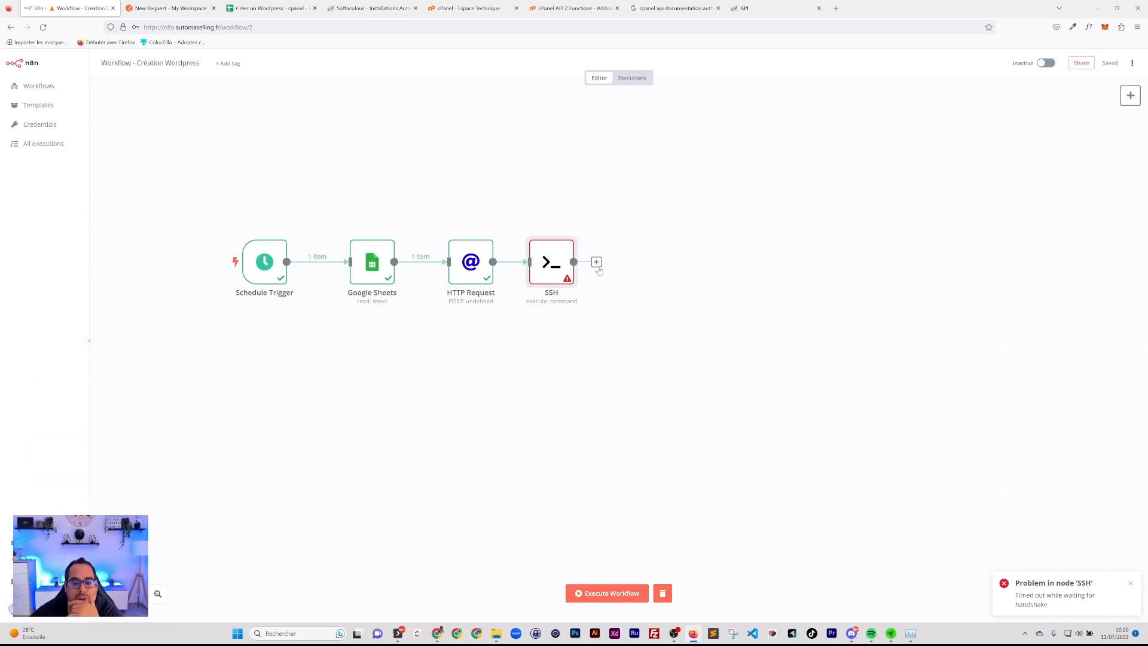
Open the failed SSH node's handshake-timeout error details and its Command expression
{"action": "double_click", "coordinate": [553, 271]}
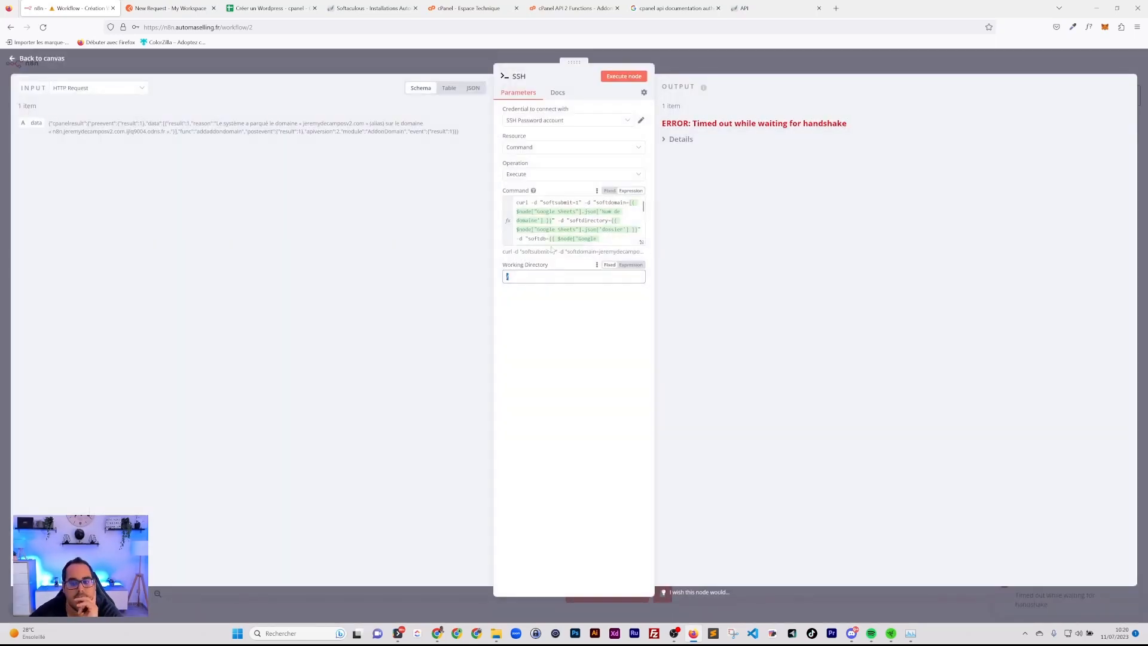
{"action": "left_click", "coordinate": [682, 140]}
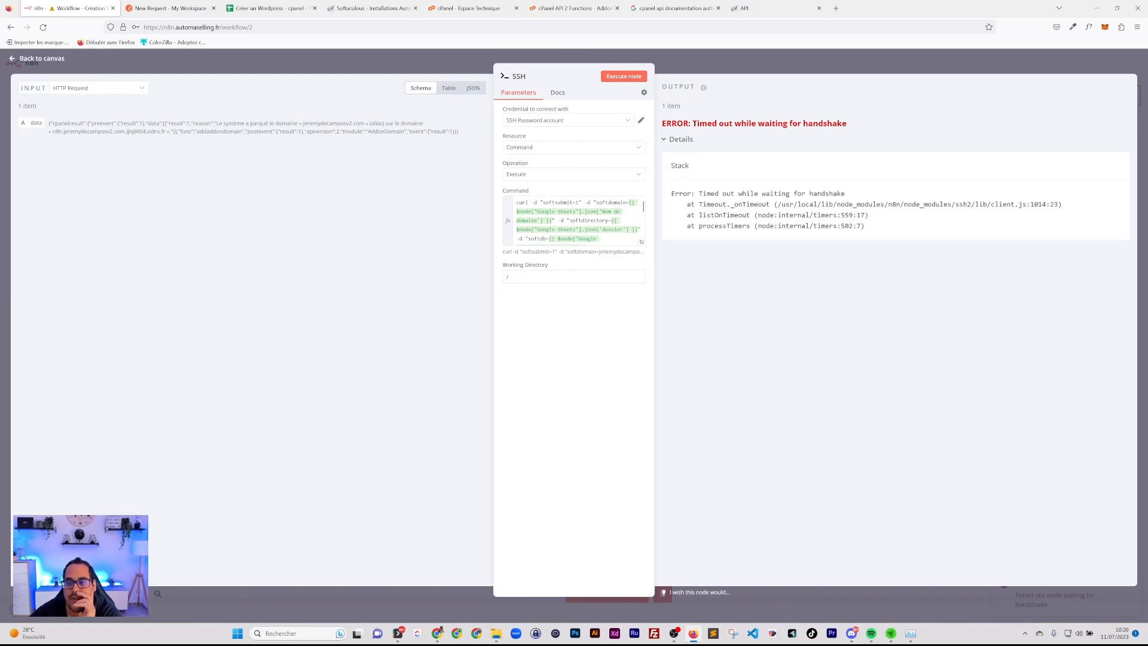
{"action": "left_click", "coordinate": [641, 241]}
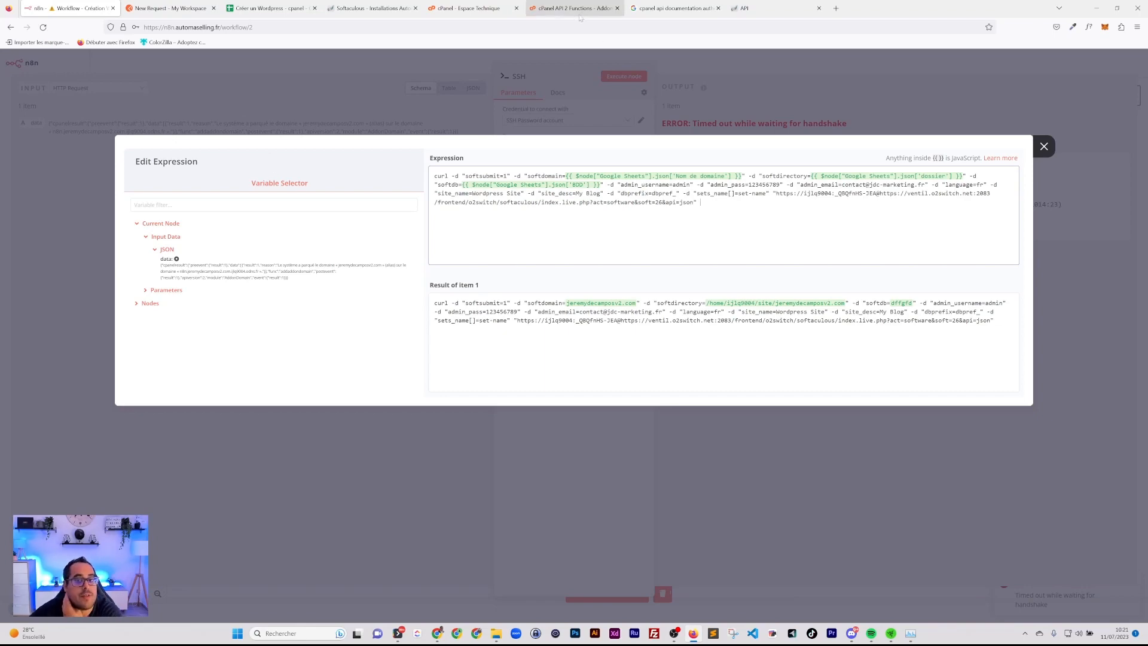
Review the Domaines Configurés list of addon domains in cPanel
{"action": "left_click", "coordinate": [470, 8]}
{"action": "scroll", "coordinate": [246, 429], "scroll_direction": "down", "scroll_amount": 2}
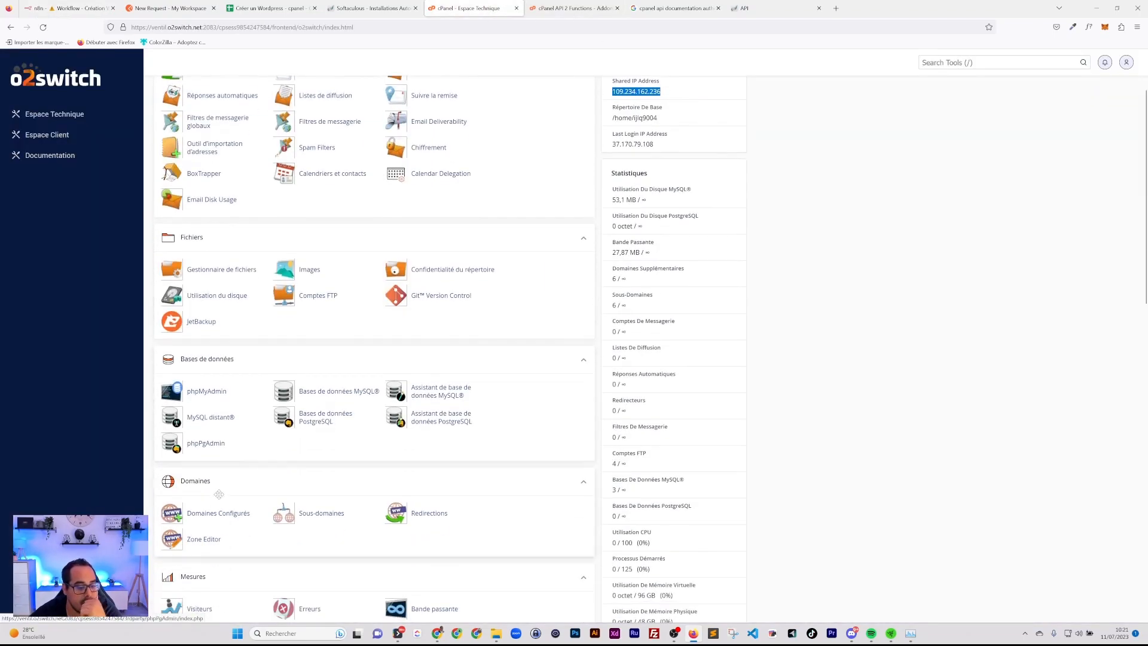
{"action": "left_click", "coordinate": [218, 512]}
{"action": "scroll", "coordinate": [194, 345], "scroll_direction": "down", "scroll_amount": 2}
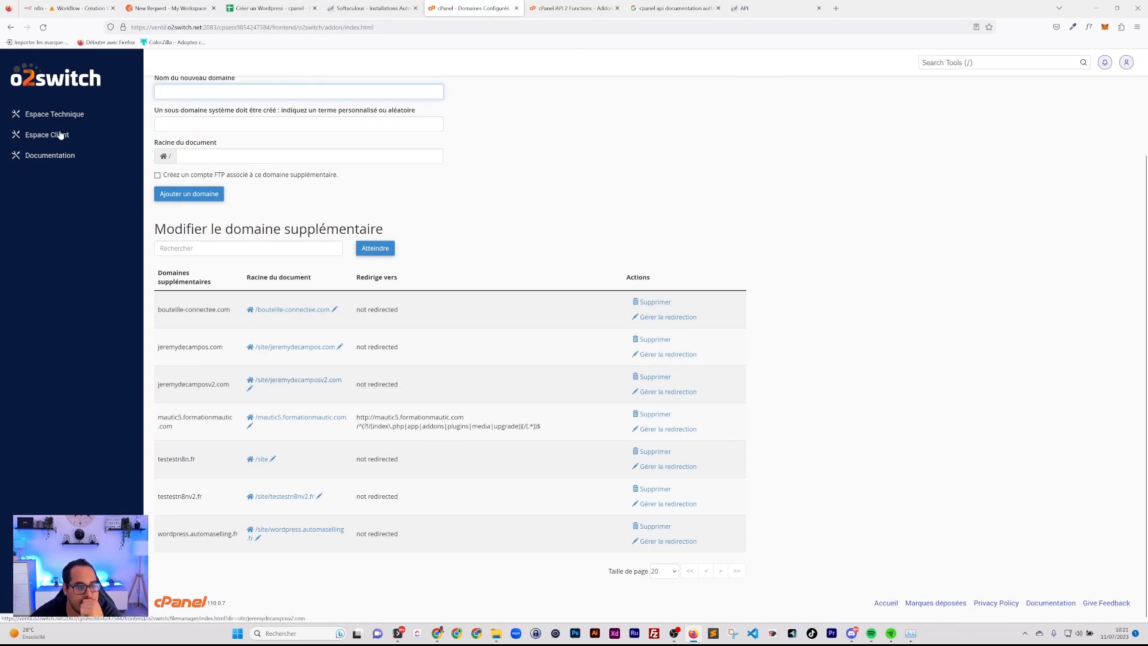
Confirm site/jeremydecamposv2 holds only cgi-bin in File Manager, then close n8n's expression editor
{"action": "left_click", "coordinate": [51, 114]}
{"action": "scroll", "coordinate": [261, 451], "scroll_direction": "down", "scroll_amount": 2}
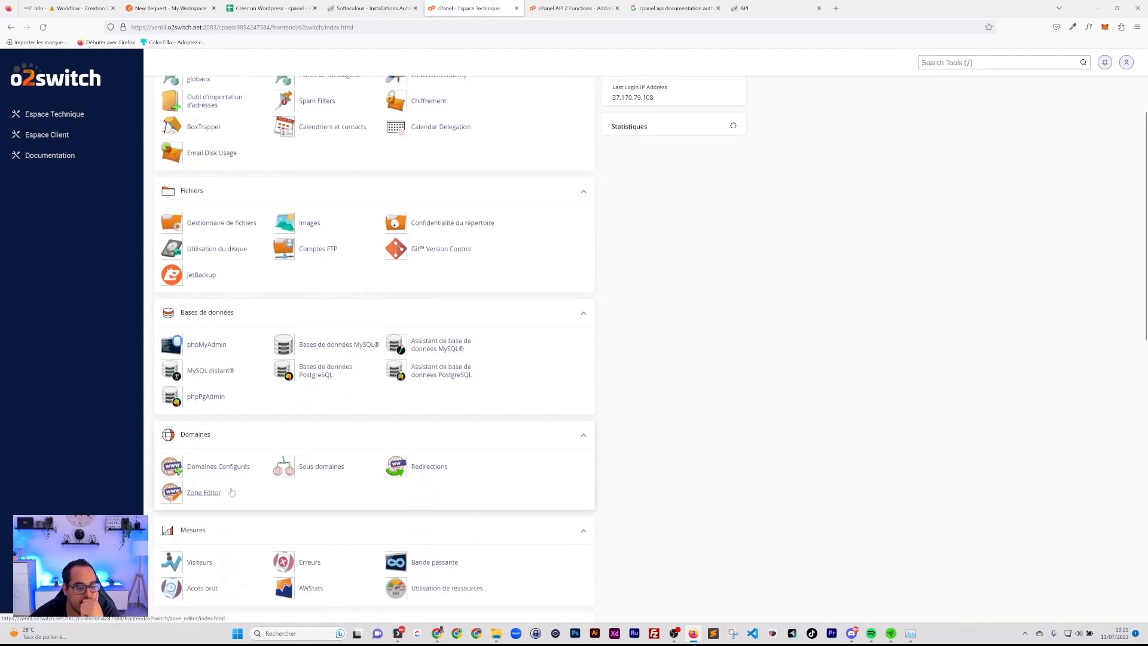
{"action": "left_click", "coordinate": [222, 222]}
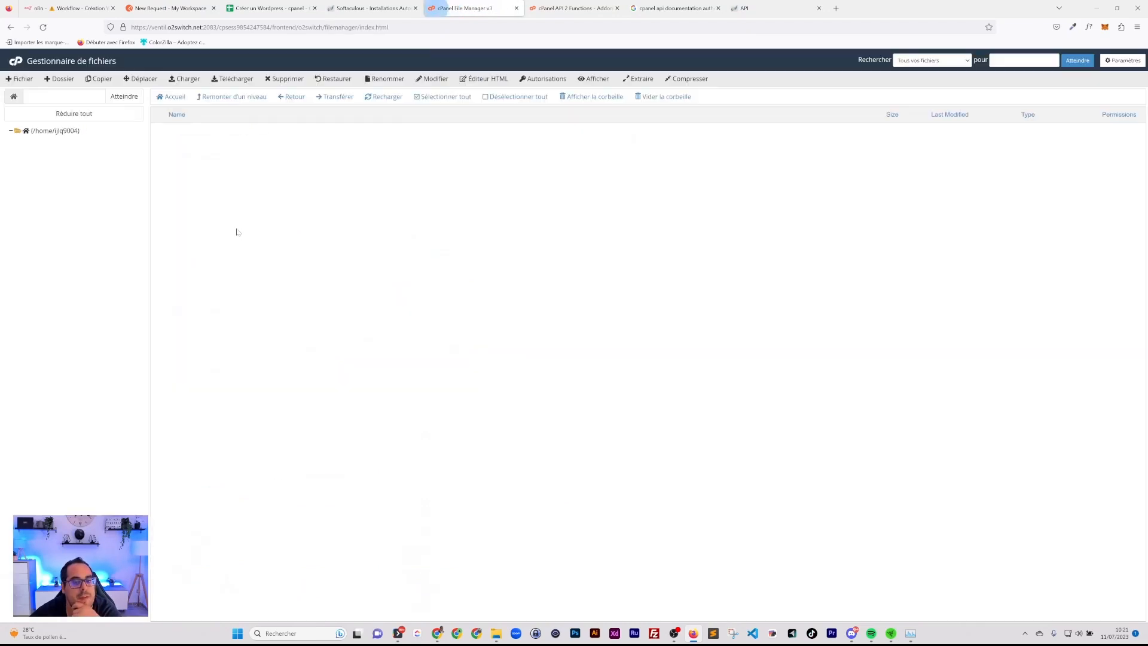
{"action": "double_click", "coordinate": [162, 240]}
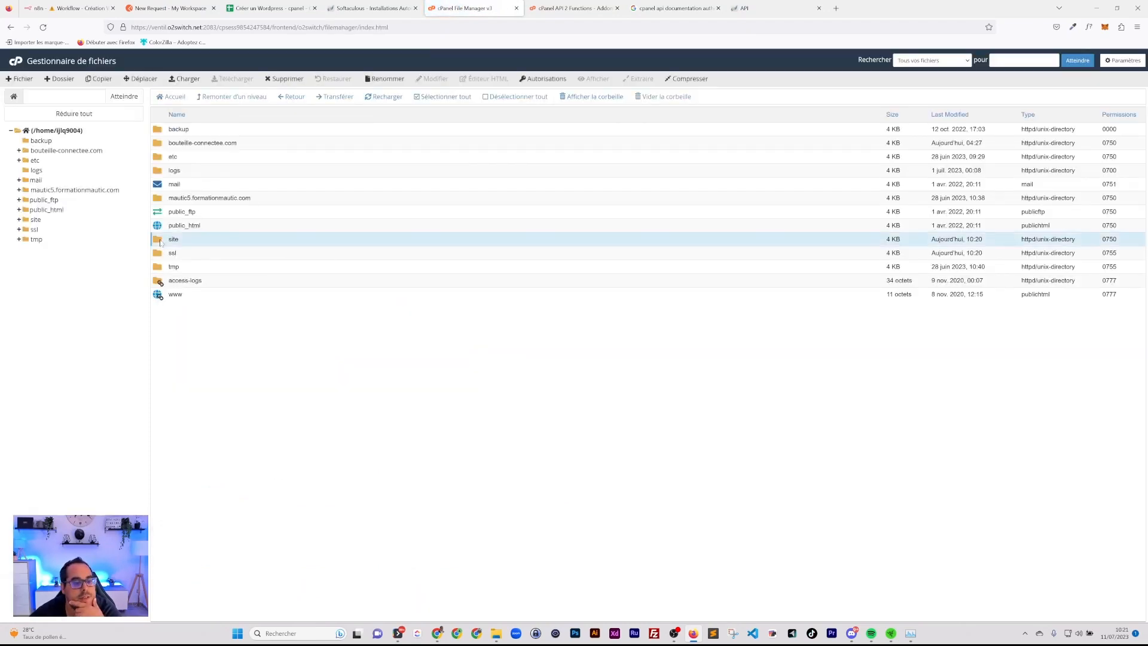
{"action": "double_click", "coordinate": [156, 158]}
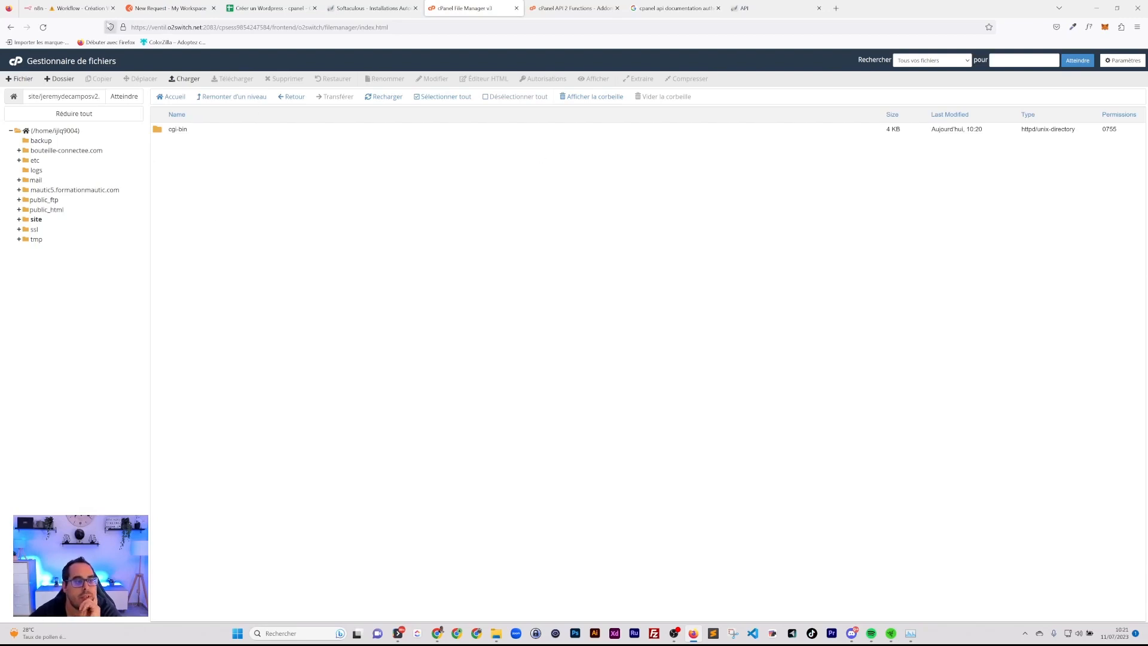
{"action": "left_click", "coordinate": [87, 9]}
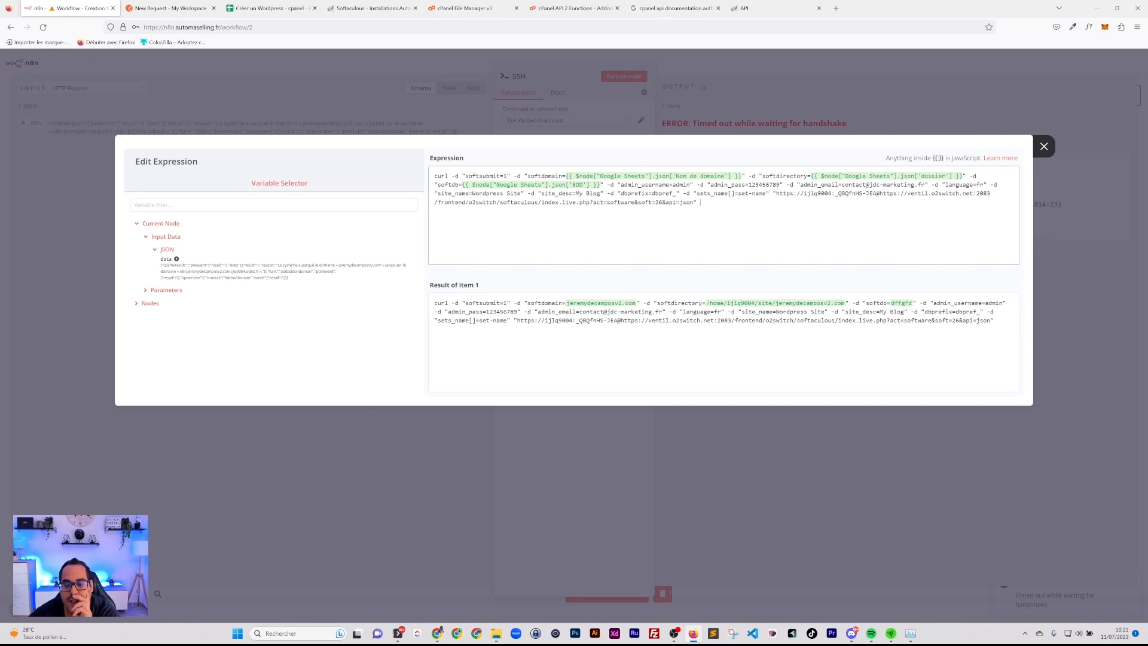
{"action": "left_click", "coordinate": [1074, 290]}
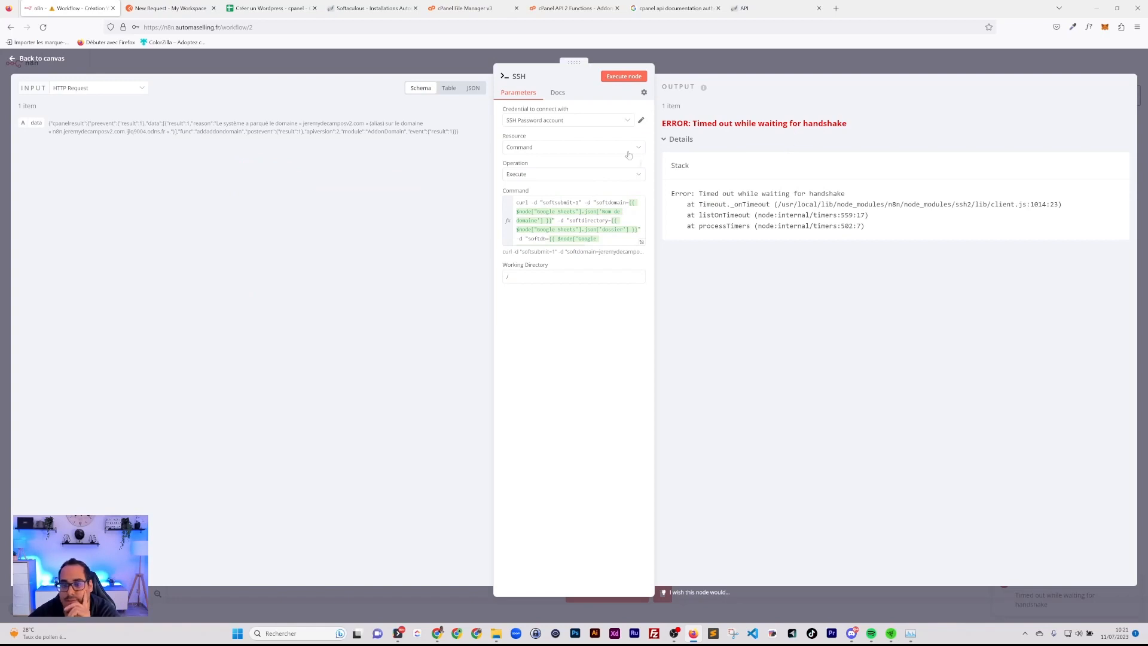
Enable Retry On Fail on the SSH node with 3 tries and 5000 ms wait, then save
{"action": "left_click", "coordinate": [644, 94]}
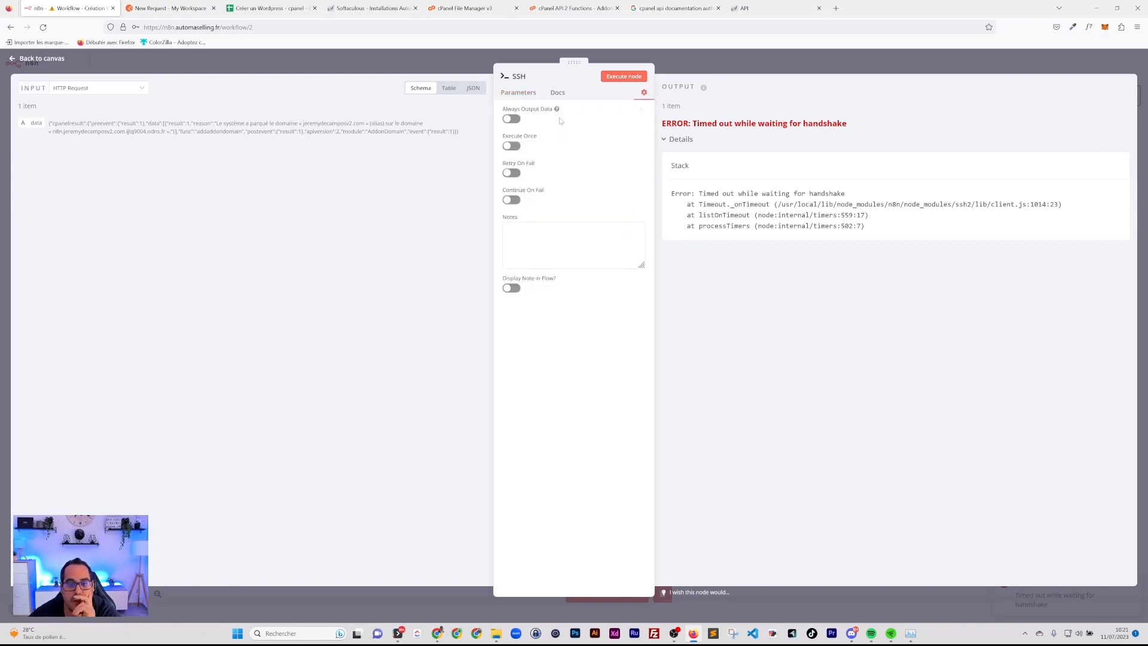
{"action": "left_click", "coordinate": [512, 173]}
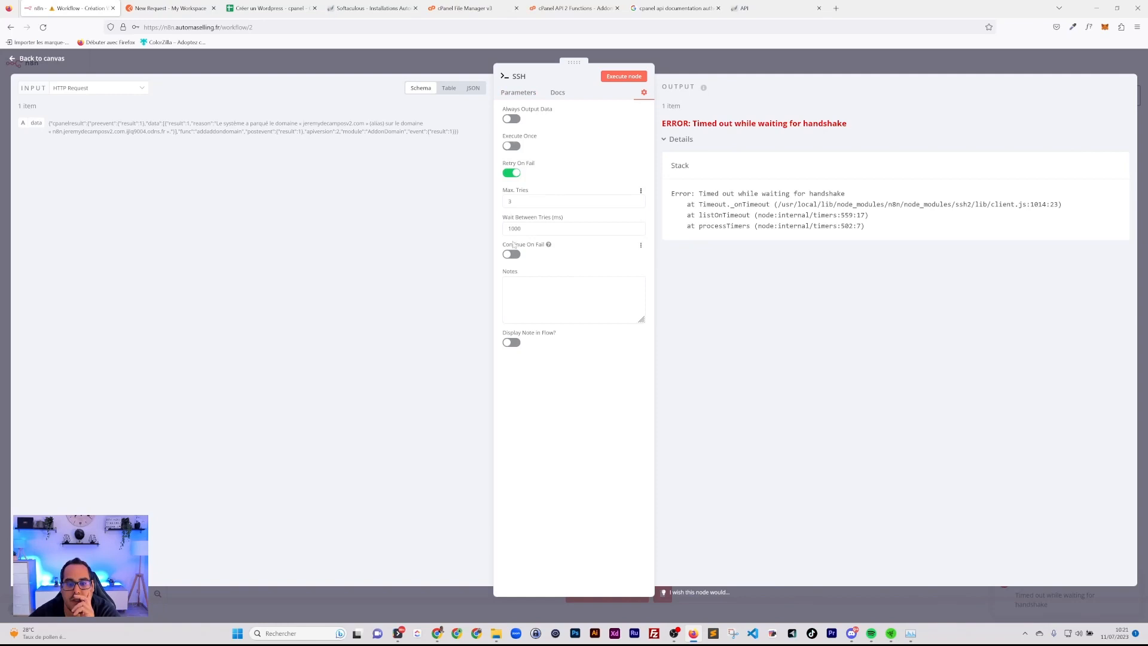
{"action": "left_click_drag", "start_coordinate": [511, 229], "coordinate": [506, 228]}
{"action": "type", "text": "5"}
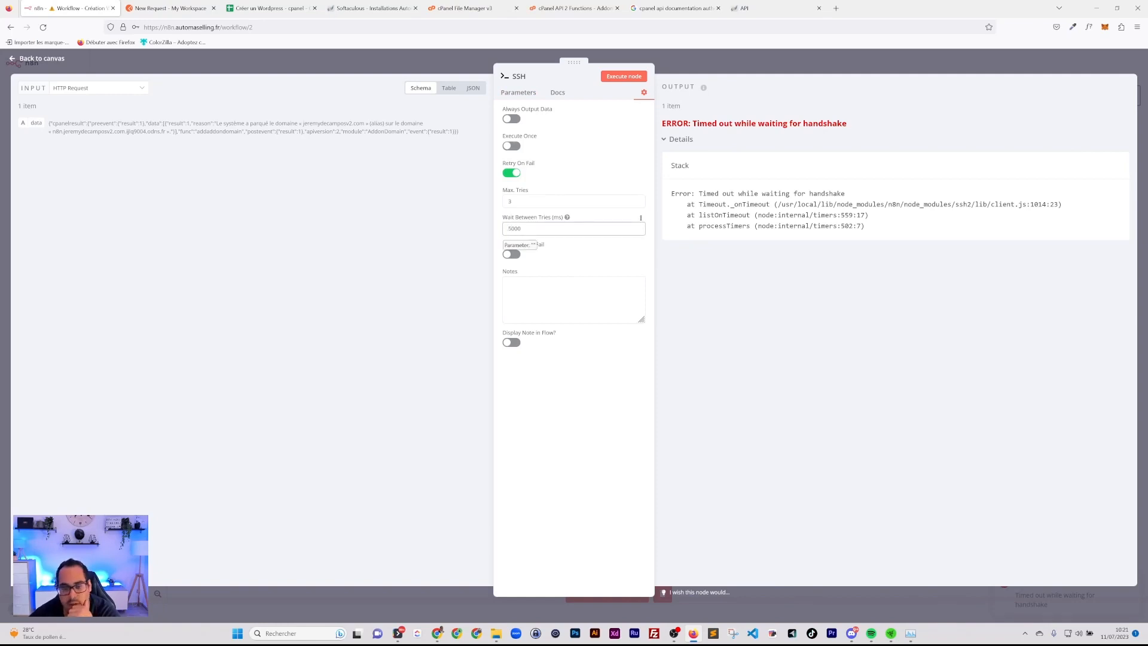
{"action": "left_click", "coordinate": [597, 180]}
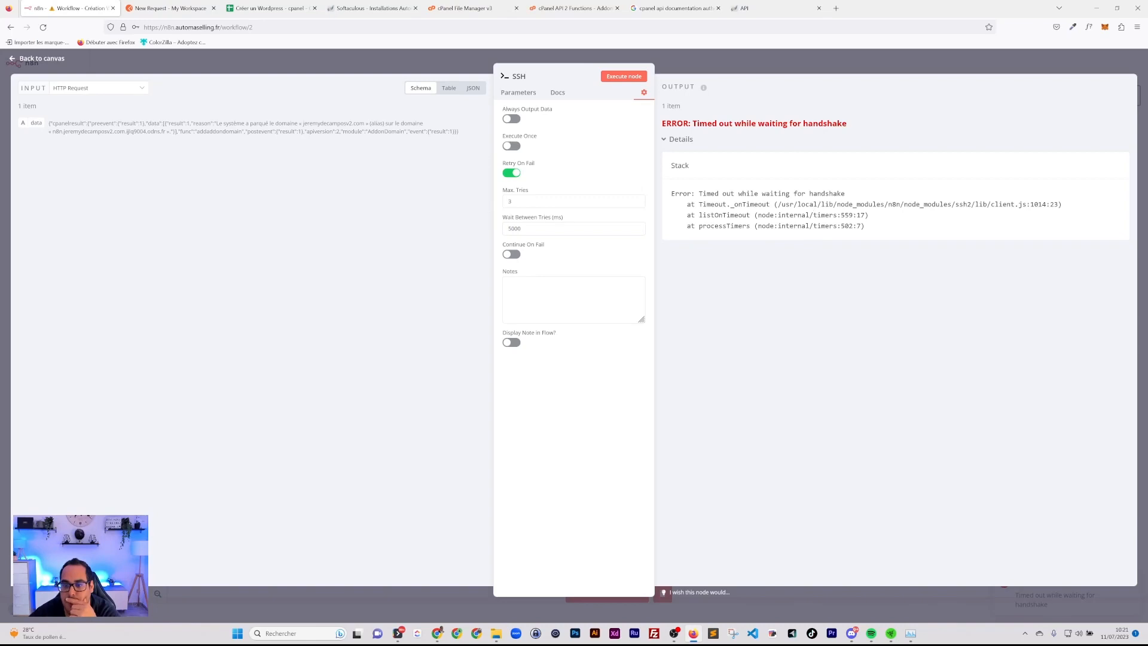
{"action": "left_click", "coordinate": [719, 67]}
{"action": "left_click", "coordinate": [1110, 63]}
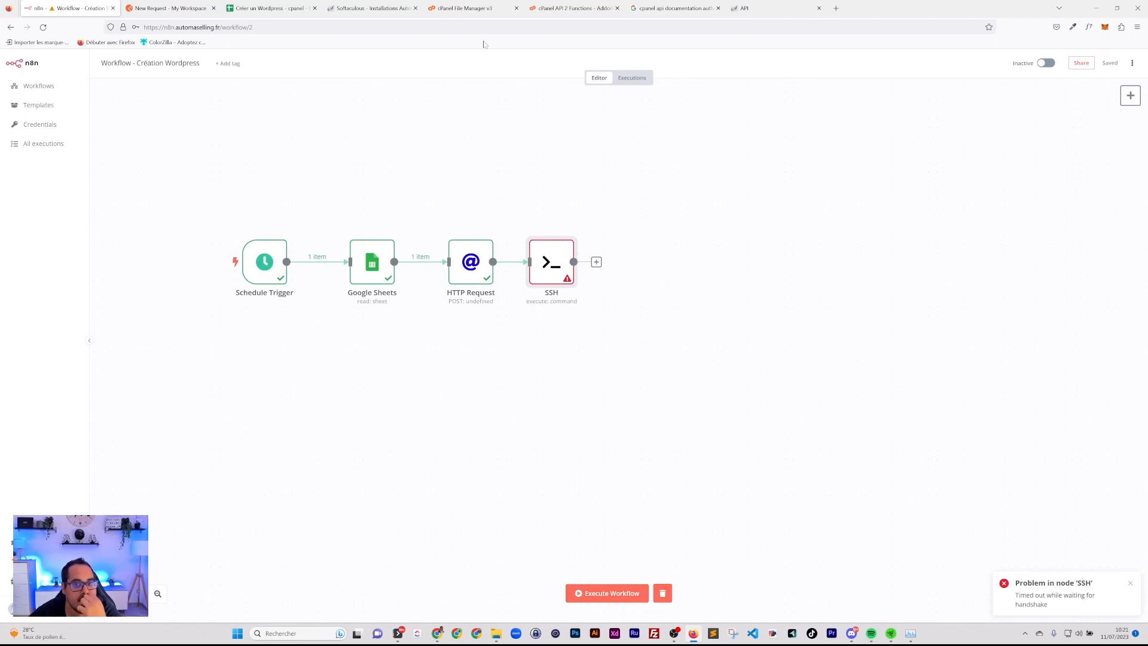
Append '3' to the domain name in sheet cell A2
{"action": "left_click", "coordinate": [266, 7]}
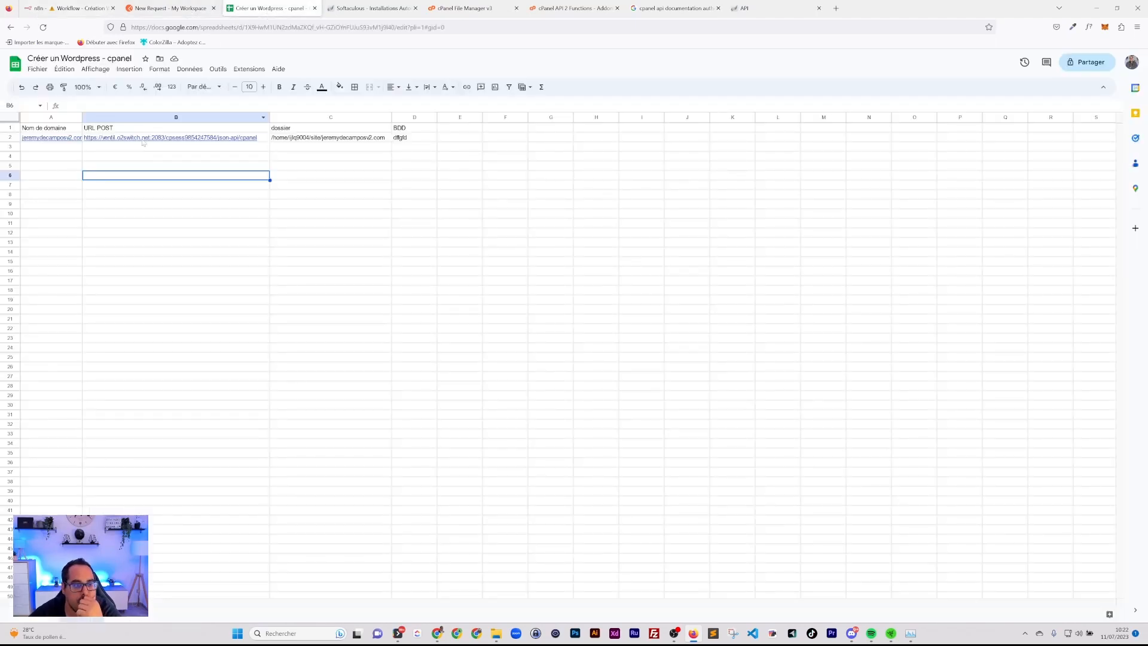
{"action": "left_click", "coordinate": [56, 139]}
{"action": "double_click", "coordinate": [56, 139]}
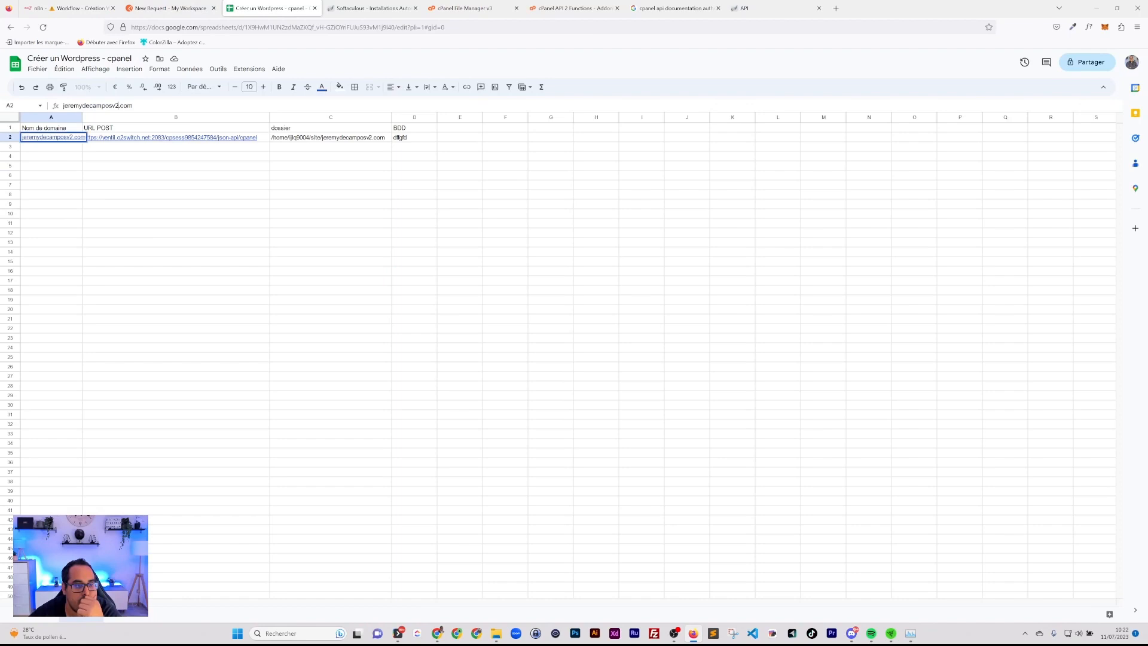
{"action": "type", "text": "3"}
{"action": "left_click", "coordinate": [265, 291]}
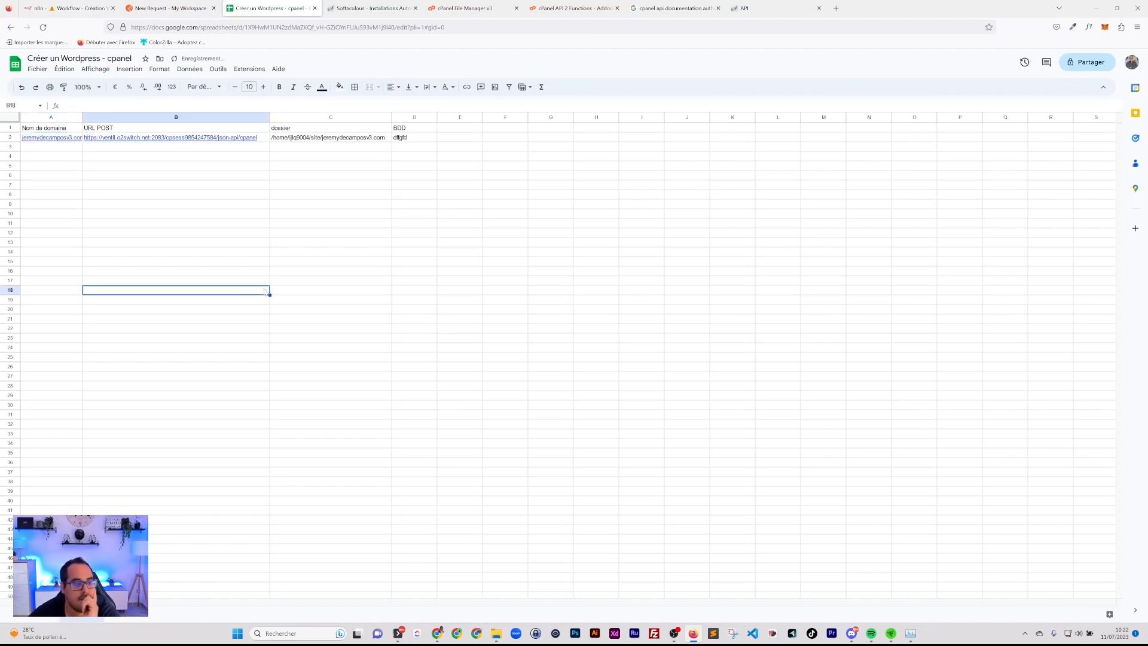
Re-execute the workflow and open the SSH node showing 'Timed out while waiting for handshake'
{"action": "left_click", "coordinate": [60, 140]}
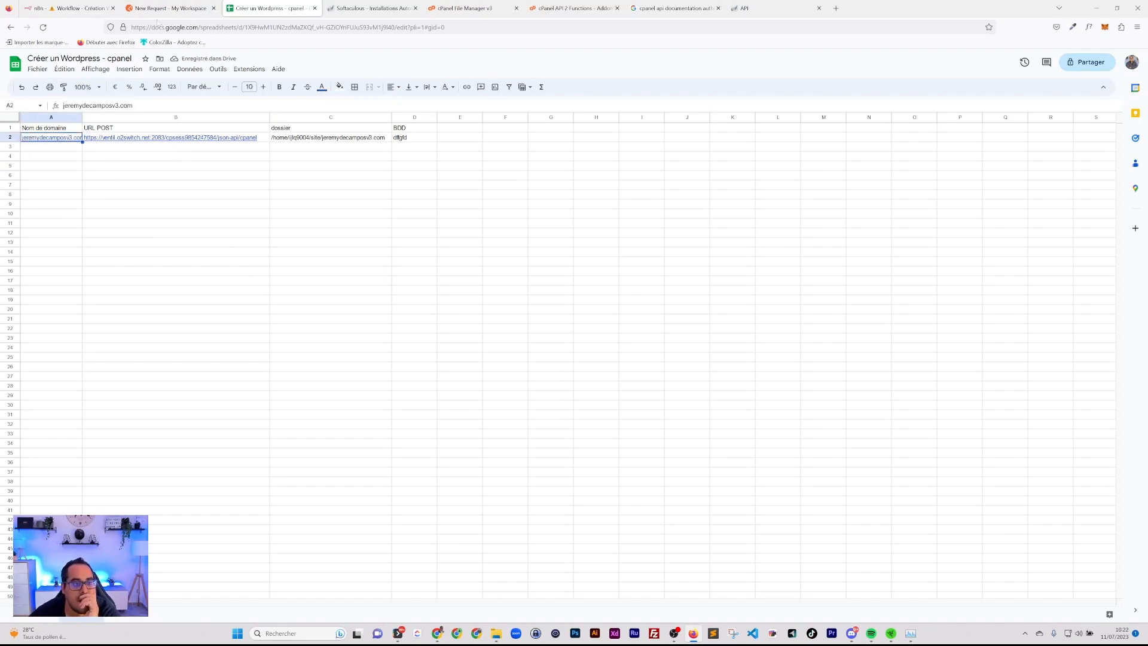
{"action": "left_click", "coordinate": [68, 9]}
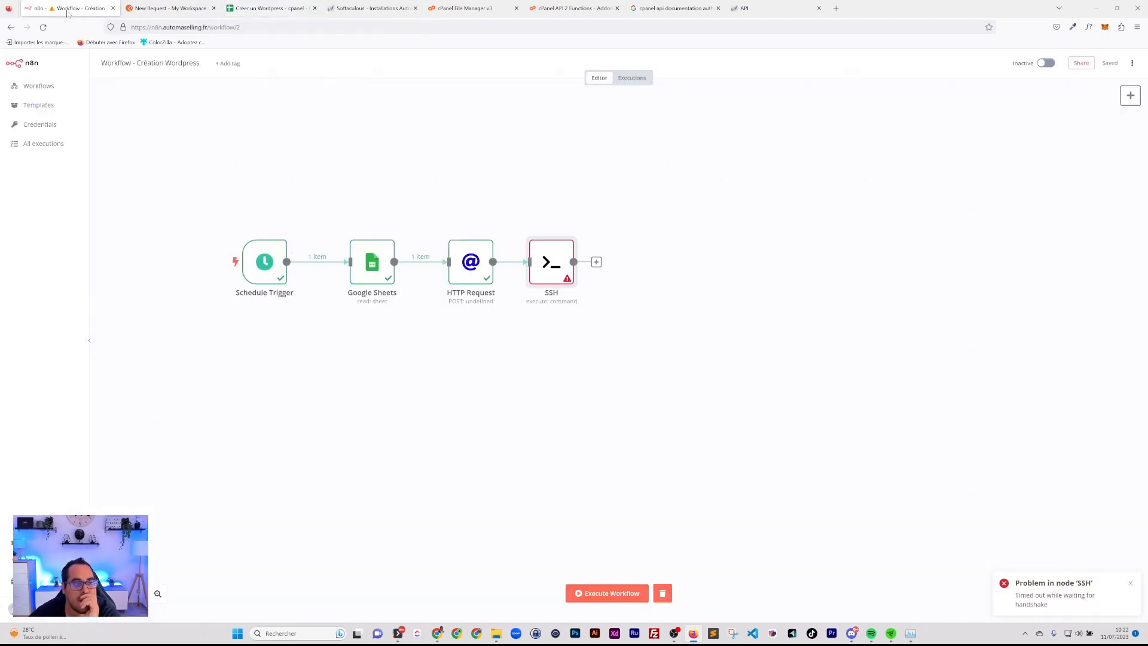
{"action": "left_click", "coordinate": [604, 595]}
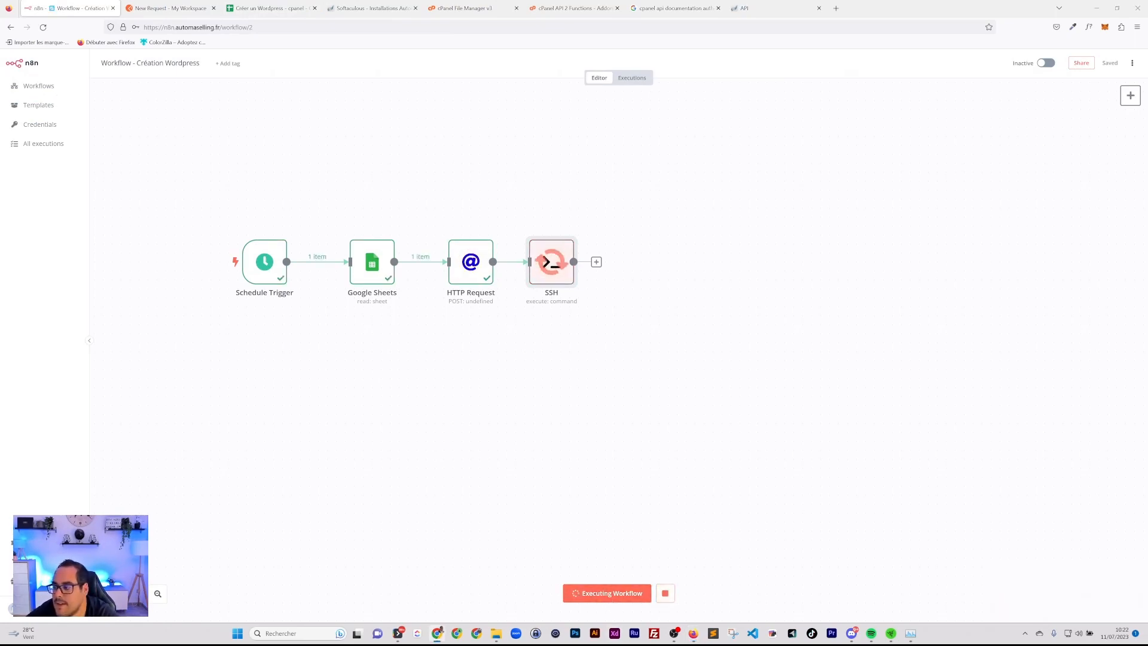
{"action": "double_click", "coordinate": [558, 269]}
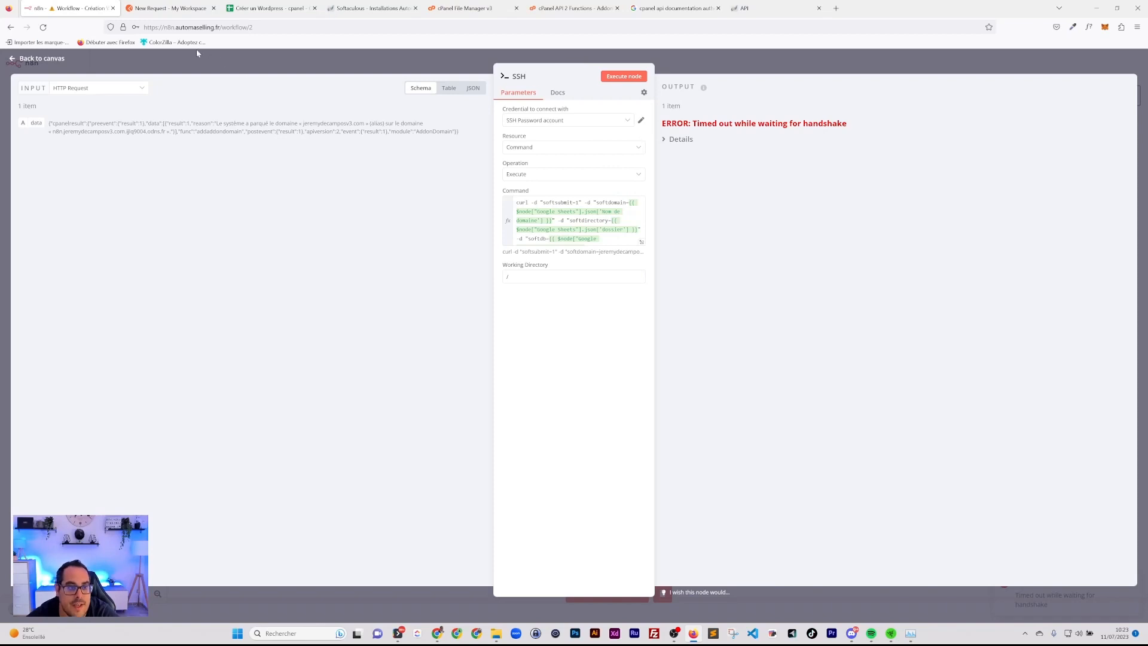
{"action": "left_click", "coordinate": [158, 26]}
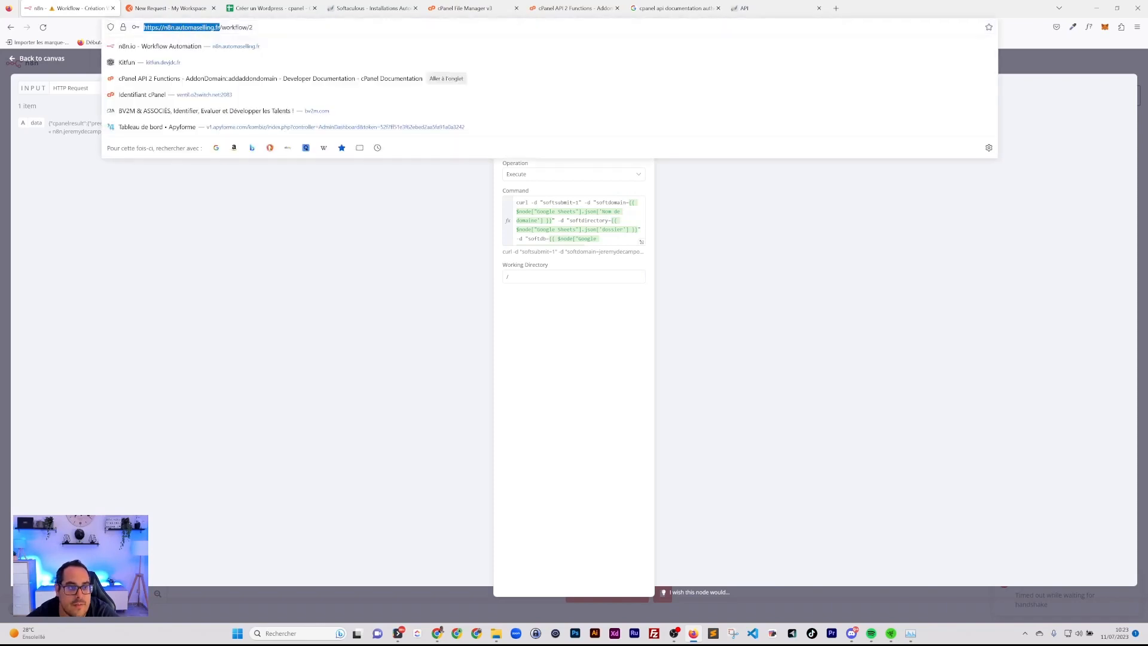
Find cPanel's Autorisation SSH page of permitted IPs via an 'ssh' search, then return to n8n
{"action": "left_click", "coordinate": [453, 9]}
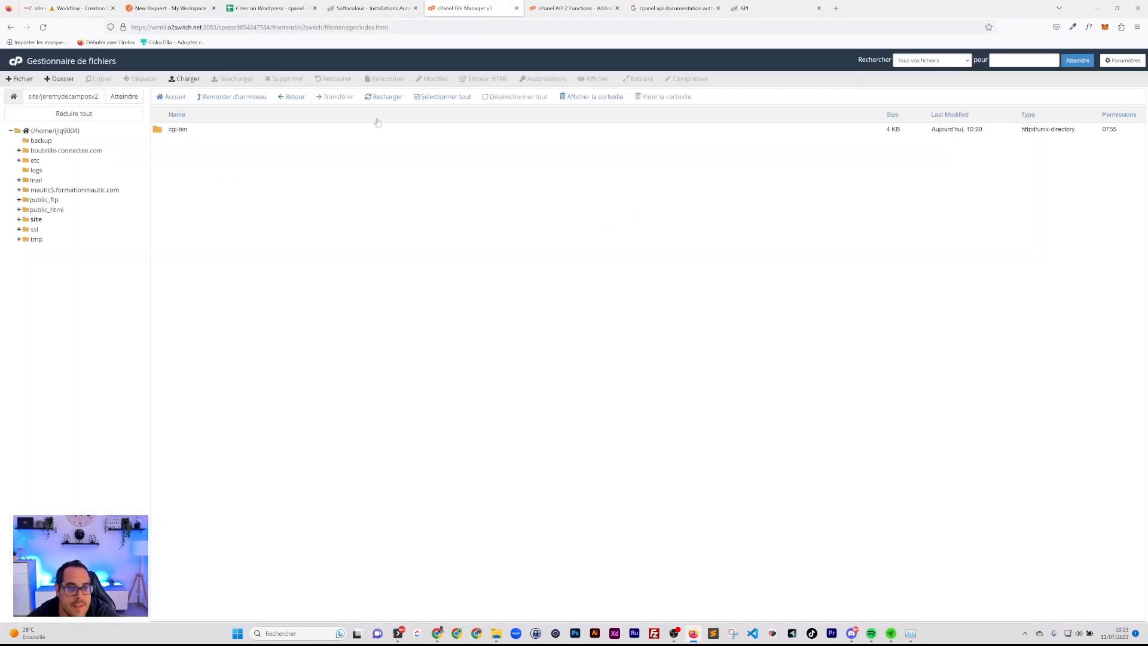
{"action": "left_click", "coordinate": [16, 61]}
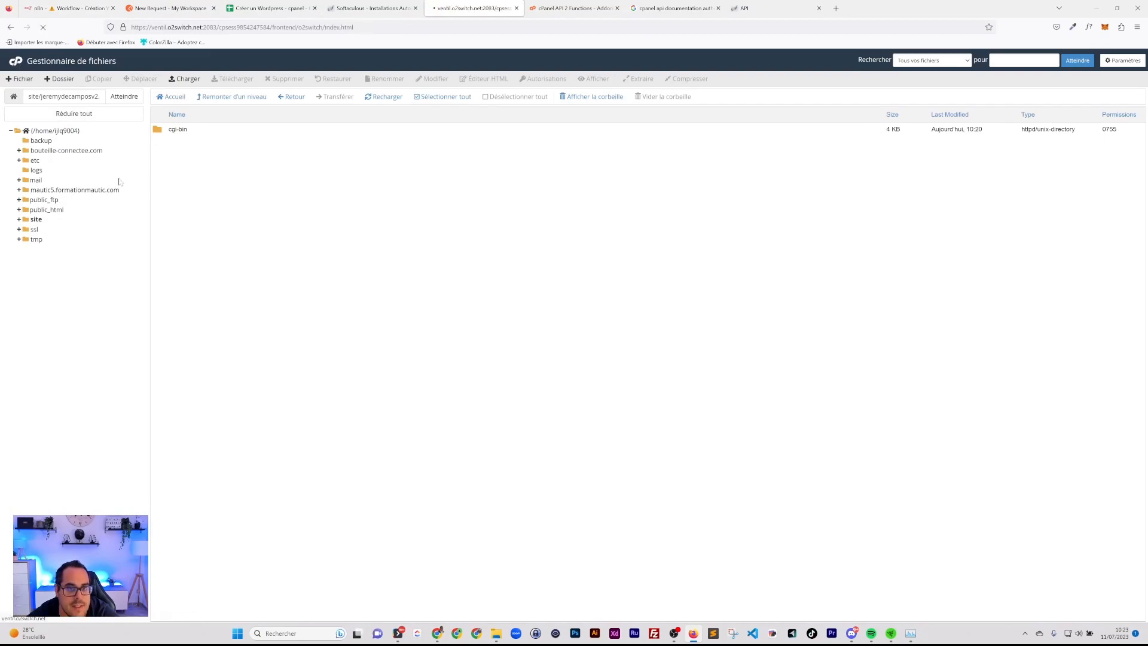
{"action": "scroll", "coordinate": [349, 362], "scroll_direction": "down", "scroll_amount": 4}
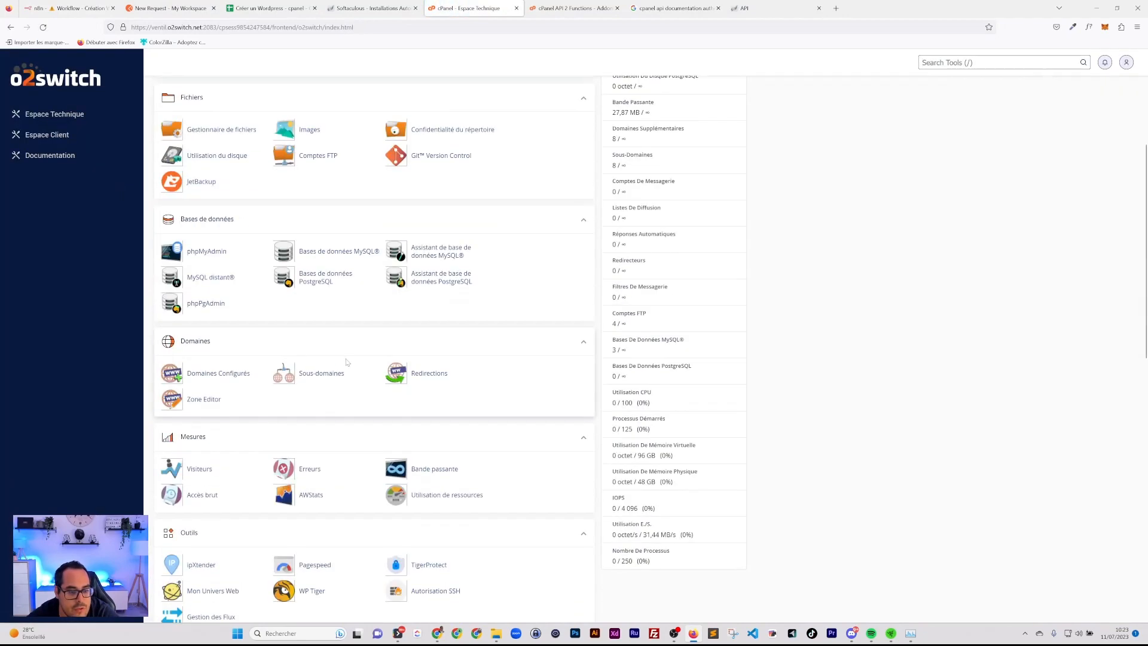
{"action": "scroll", "coordinate": [541, 354], "scroll_direction": "up", "scroll_amount": 4}
{"action": "type", "text": "/ssh"}
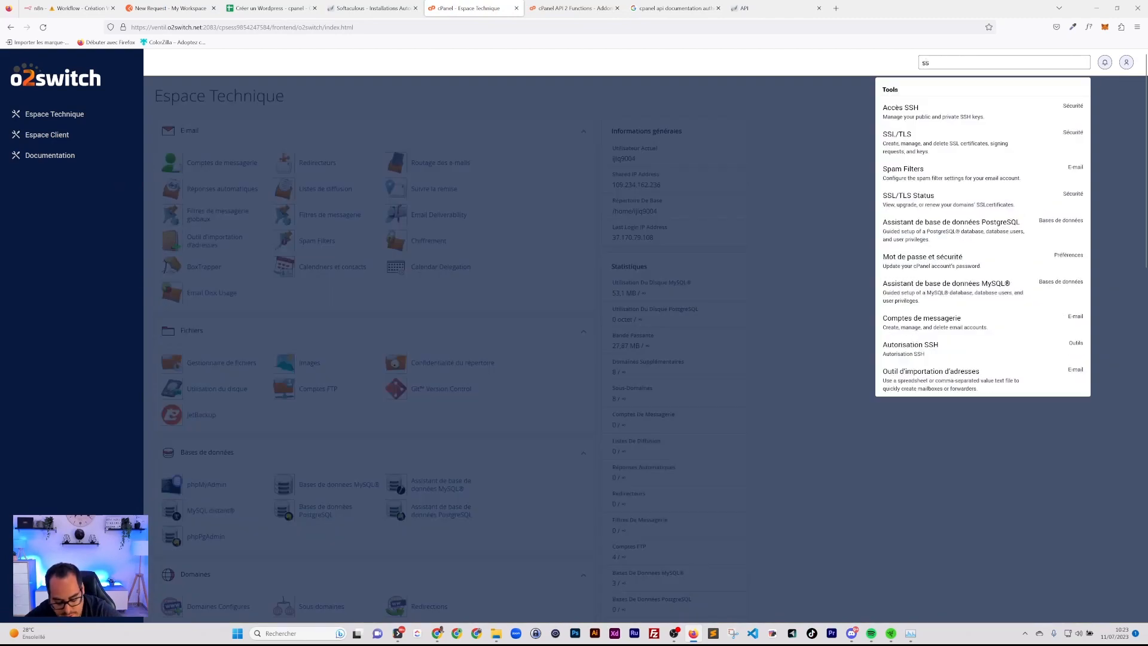
{"action": "key", "text": "Return"}
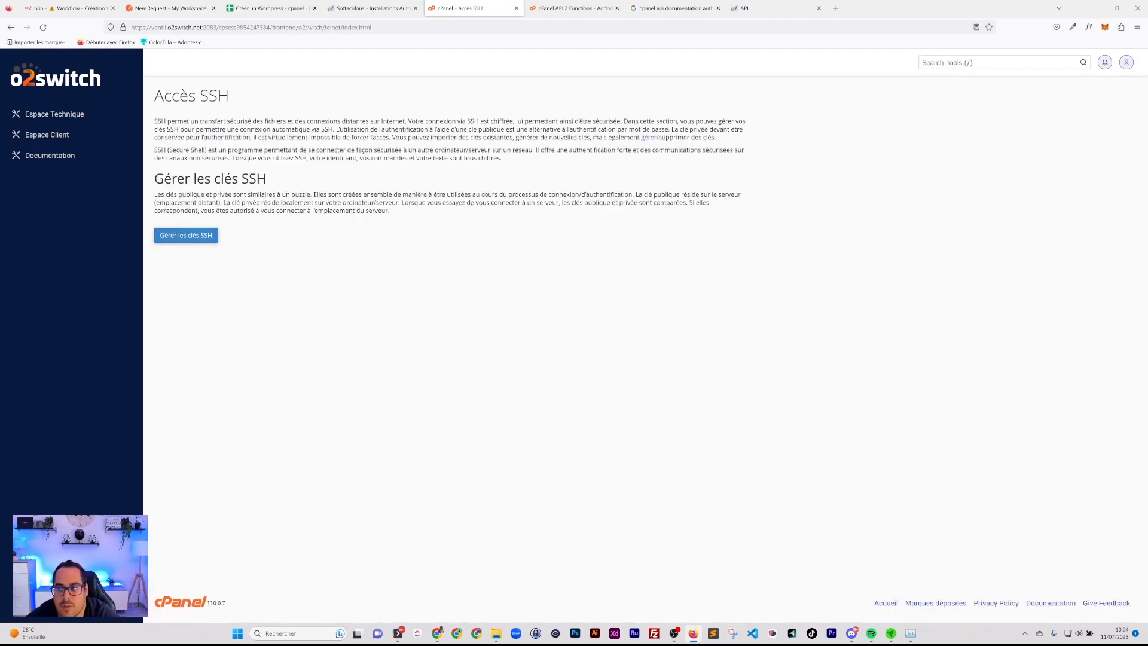
{"action": "type", "text": "/ssh"}
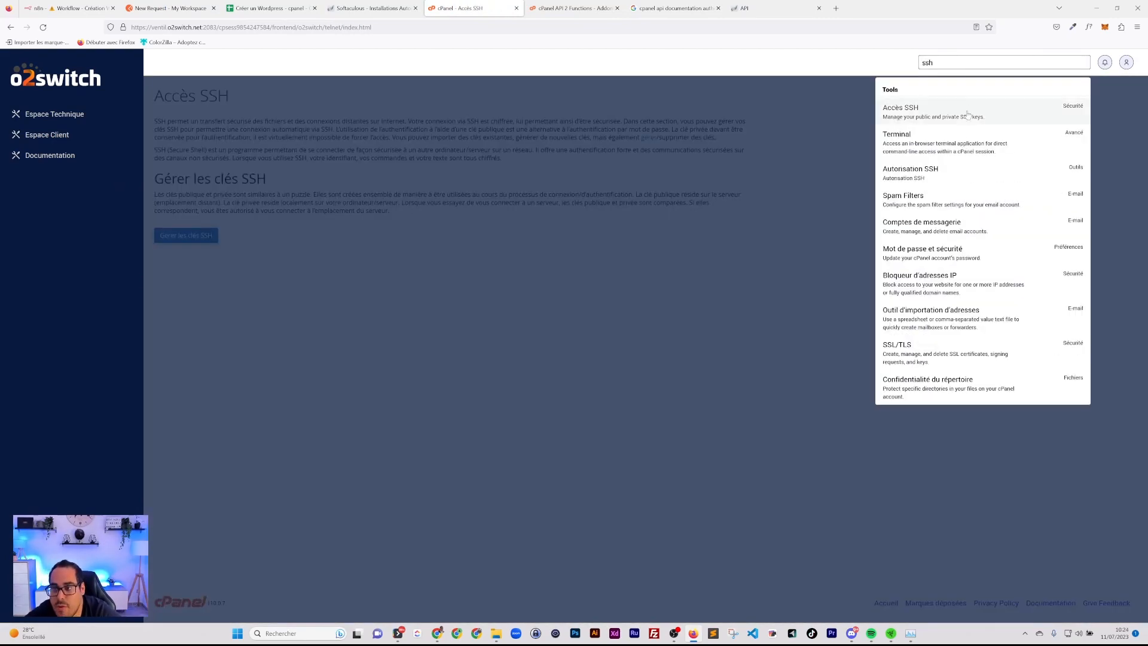
{"action": "left_click", "coordinate": [918, 174]}
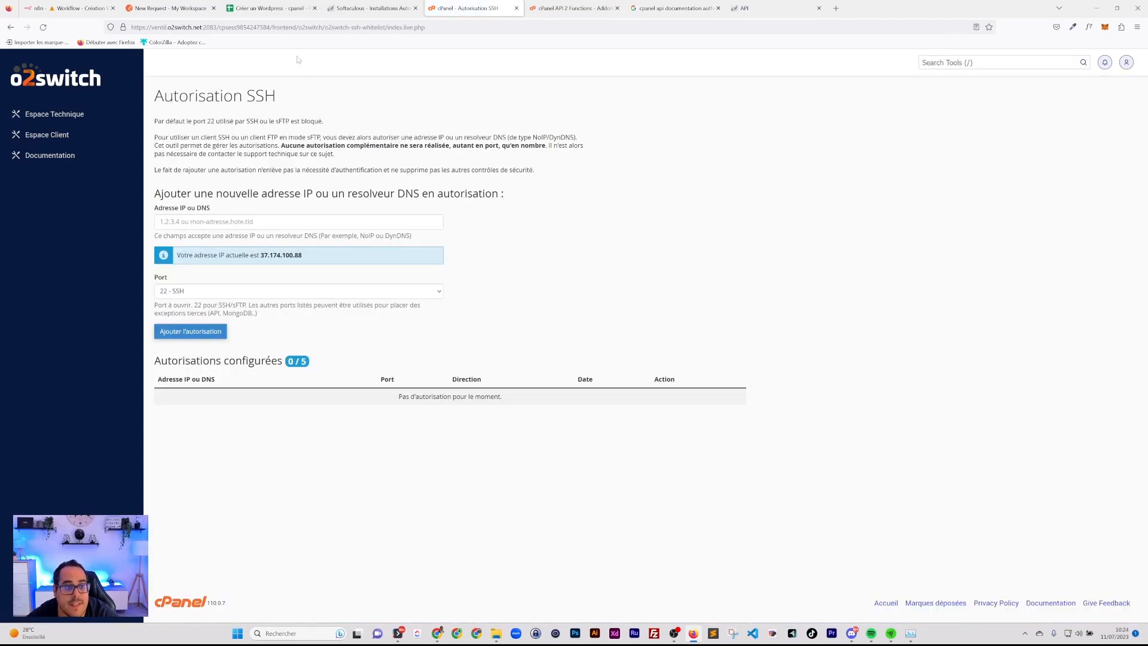
{"action": "left_click", "coordinate": [71, 8]}
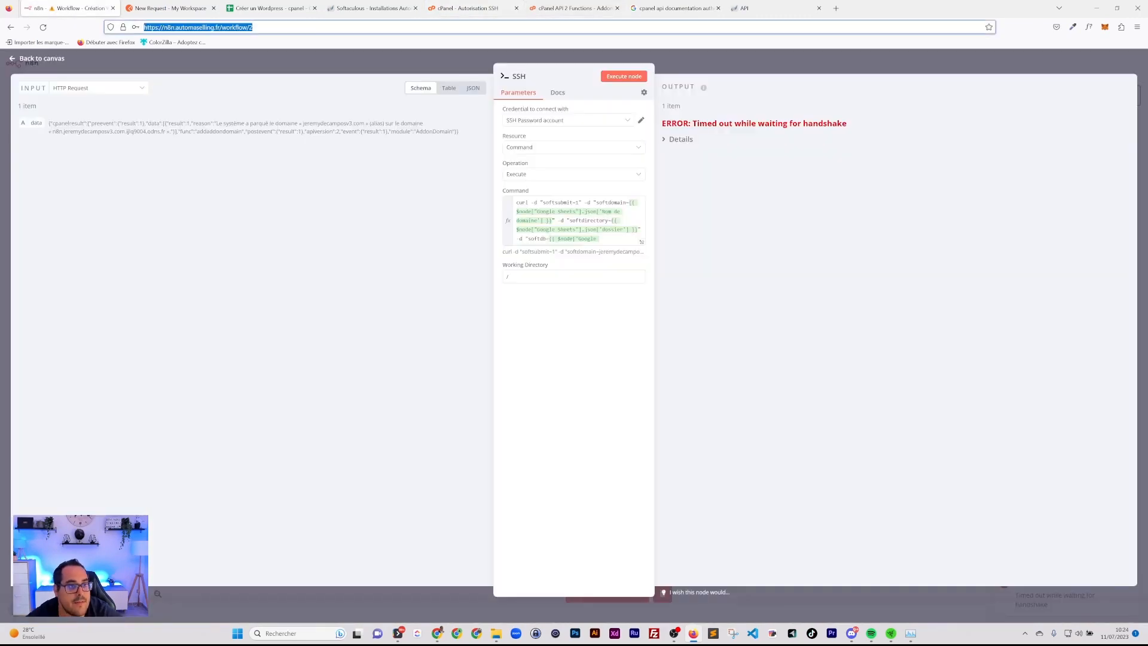
Ping n8n.automaselling.fr in Command Prompt to resolve the n8n server's IP
{"action": "left_click_drag", "start_coordinate": [144, 27], "coordinate": [220, 27]}
{"action": "key", "text": "ctrl+c"}
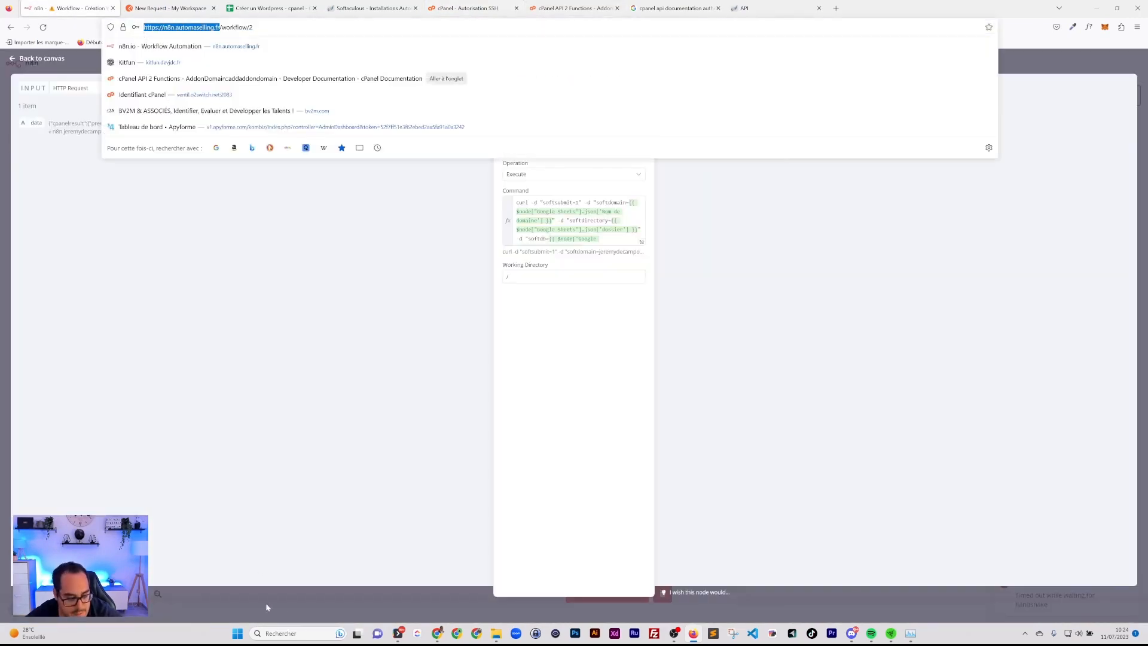
{"action": "left_click", "coordinate": [273, 630]}
{"action": "type", "text": "ping"}
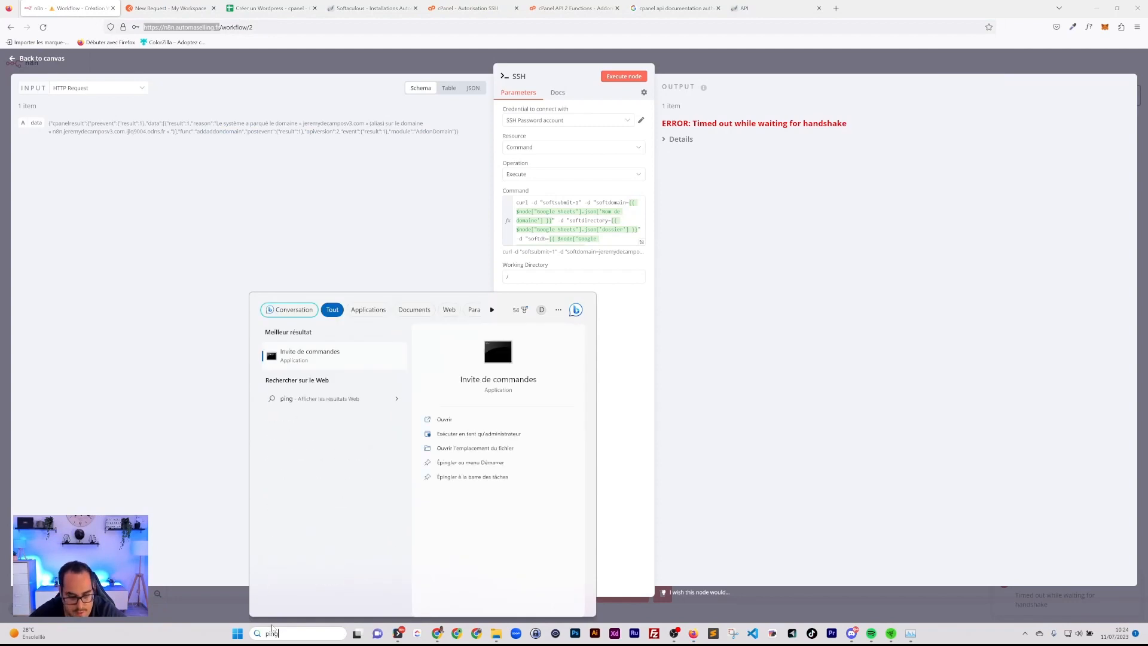
{"action": "key", "text": "Return"}
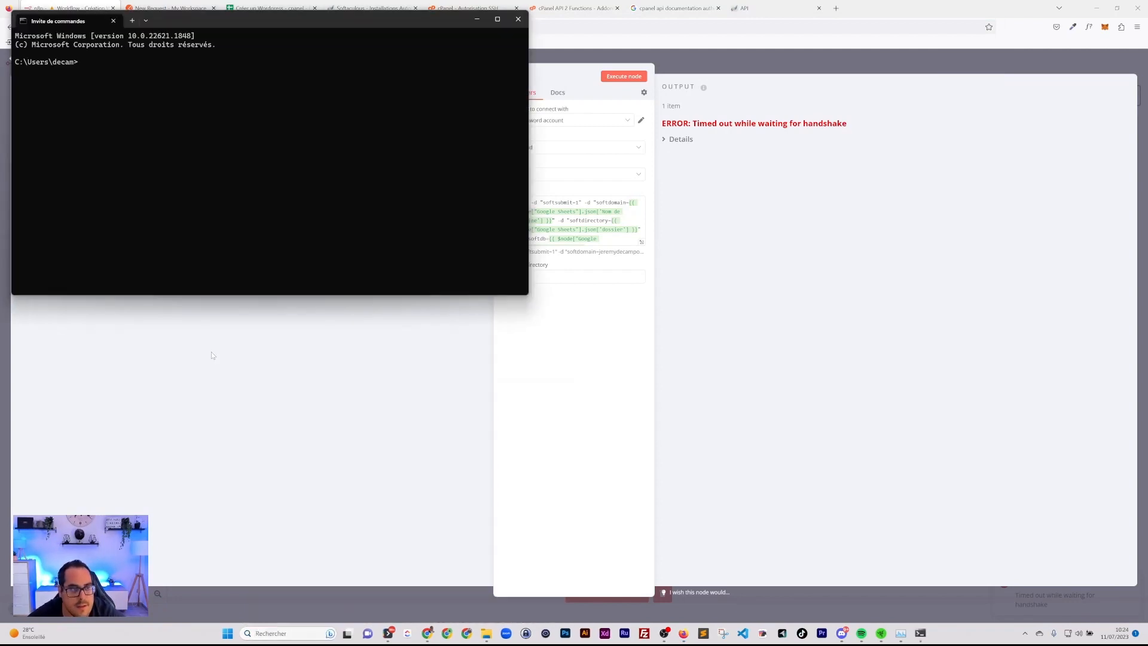
{"action": "type", "text": "ping"}
{"action": "key", "text": "ctrl+v"}
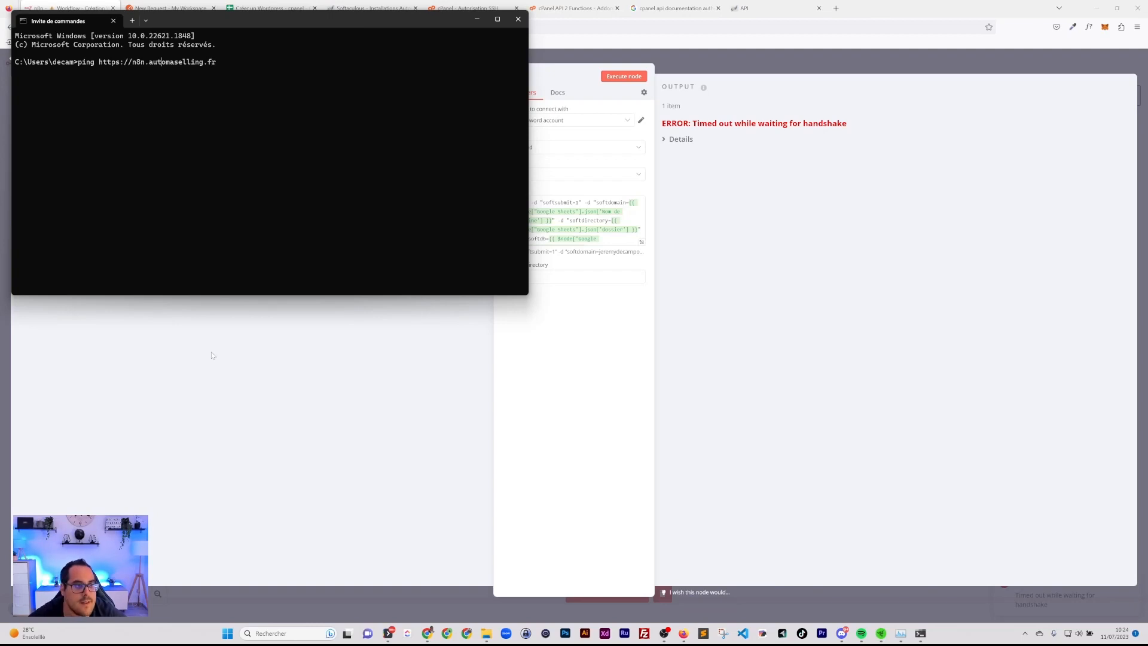
{"action": "key", "text": "BackSpace"}
{"action": "key", "text": "BackSpace"}
{"action": "key", "text": "BackSpace"}
{"action": "key", "text": "BackSpace"}
{"action": "key", "text": "BackSpace"}
{"action": "key", "text": "BackSpace"}
{"action": "key", "text": "BackSpace"}
{"action": "key", "text": "BackSpace"}
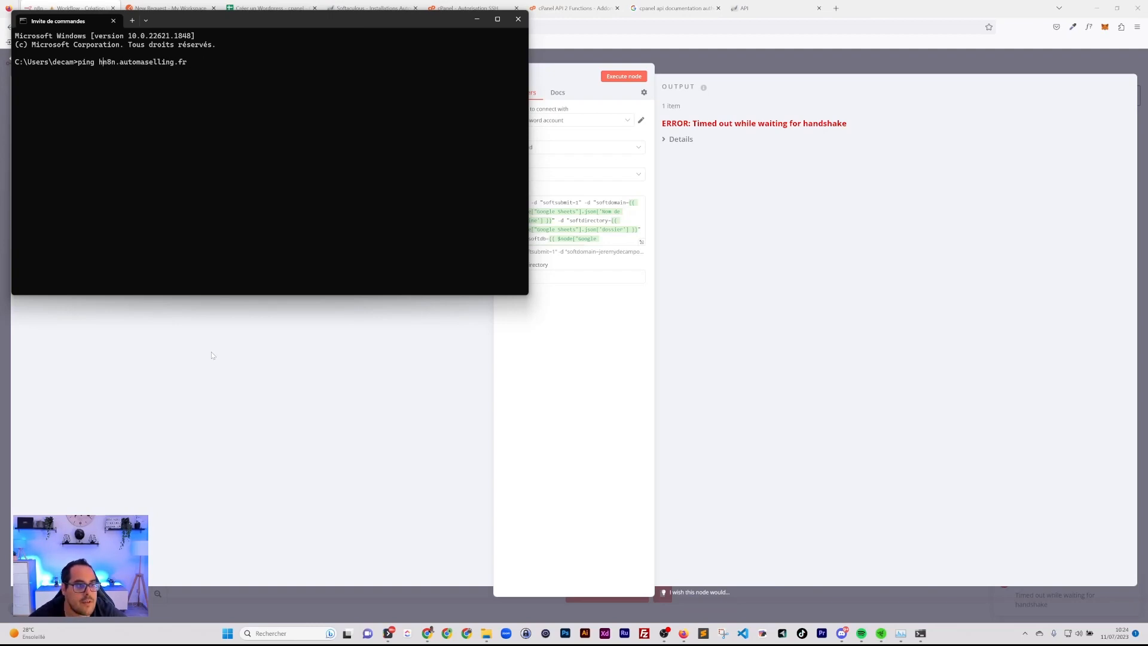
{"action": "key", "text": "Return"}
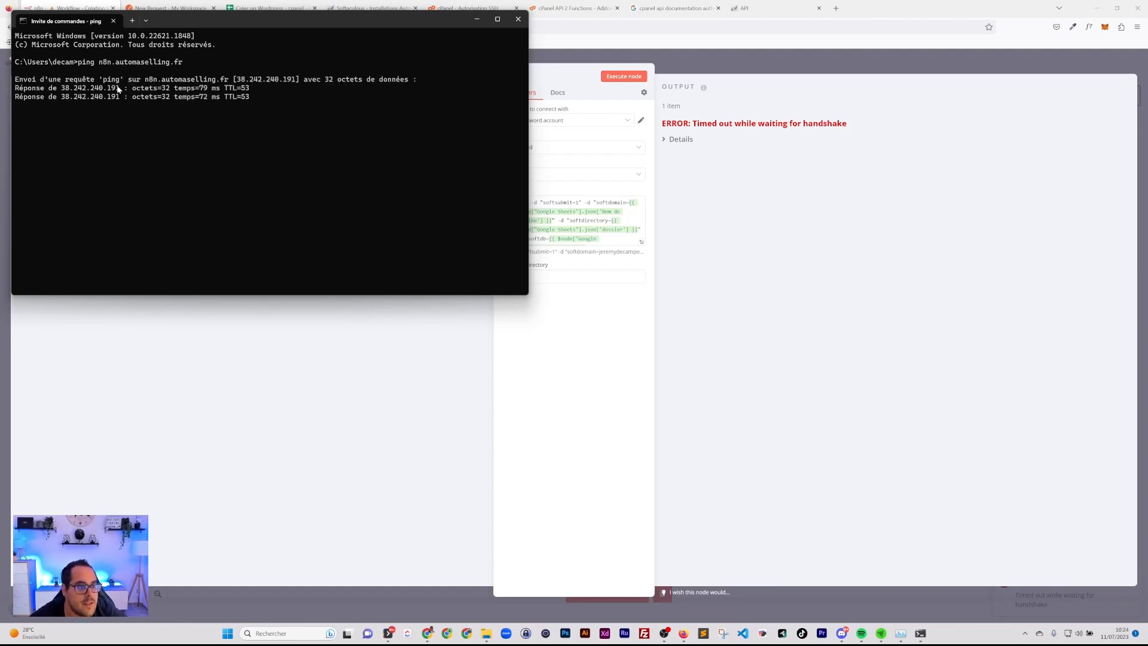
Copy the reply IP 38.242.240.191 and close Command Prompt
{"action": "left_click_drag", "start_coordinate": [119, 88], "coordinate": [61, 88]}
{"action": "key", "text": "ctrl+c"}
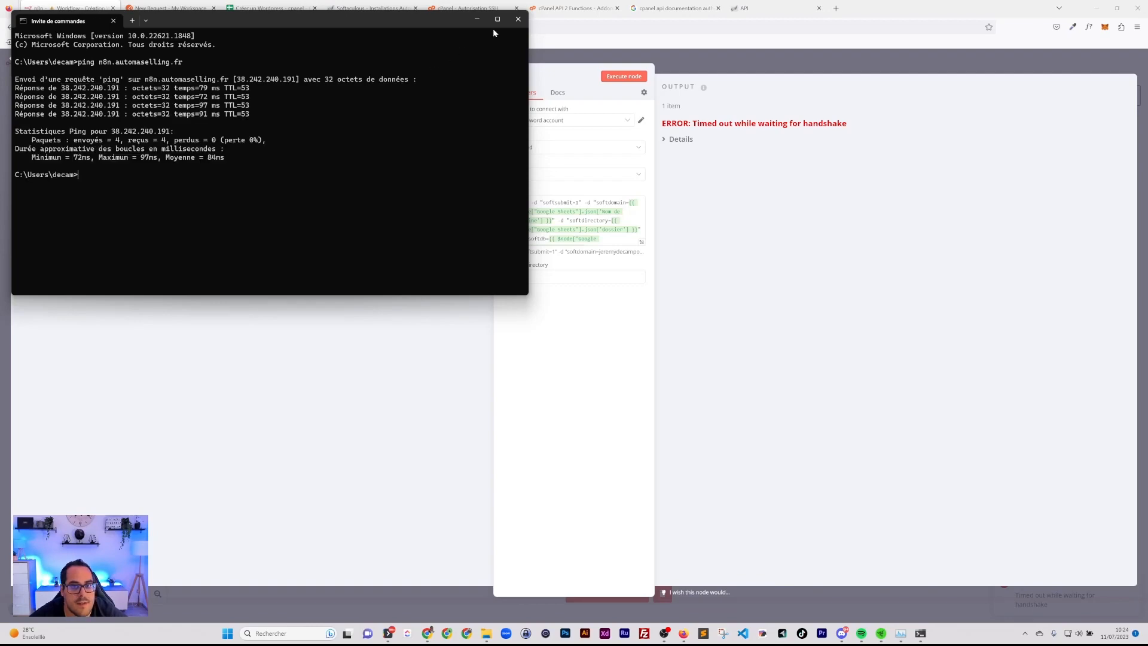
{"action": "left_click", "coordinate": [518, 19]}
{"action": "left_click", "coordinate": [171, 9]}
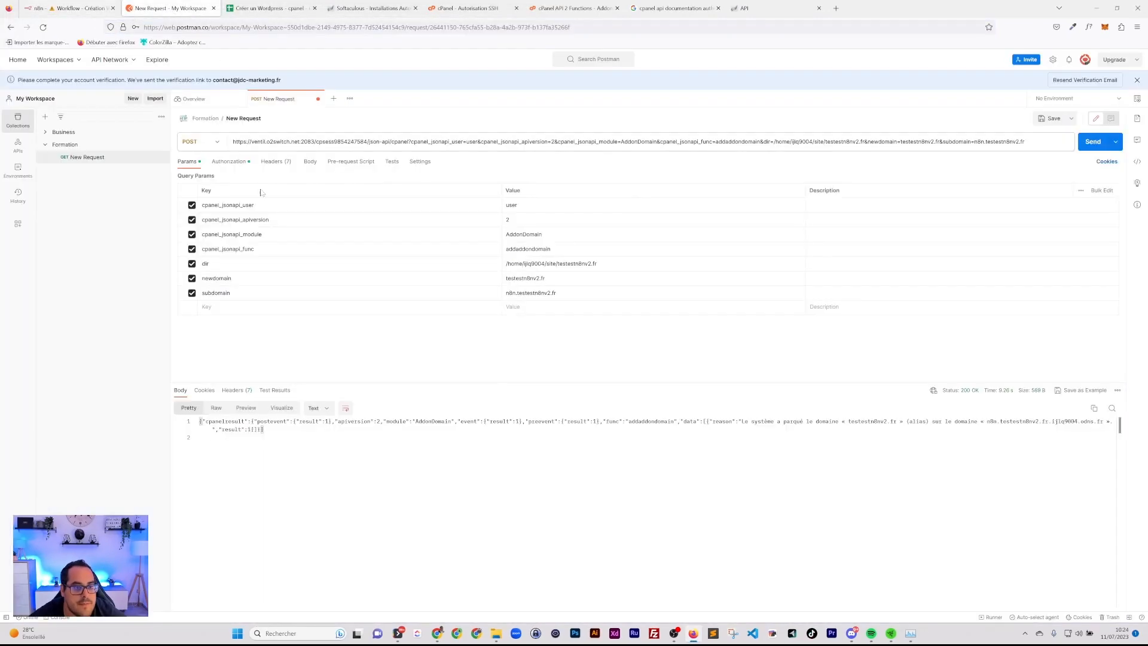
Authorise SSH on port 22 for IP 38.242.240.191 in cPanel, then head back to n8n
{"action": "left_click", "coordinate": [463, 9]}
{"action": "left_click", "coordinate": [299, 221]}
{"action": "key", "text": "ctrl+v"}
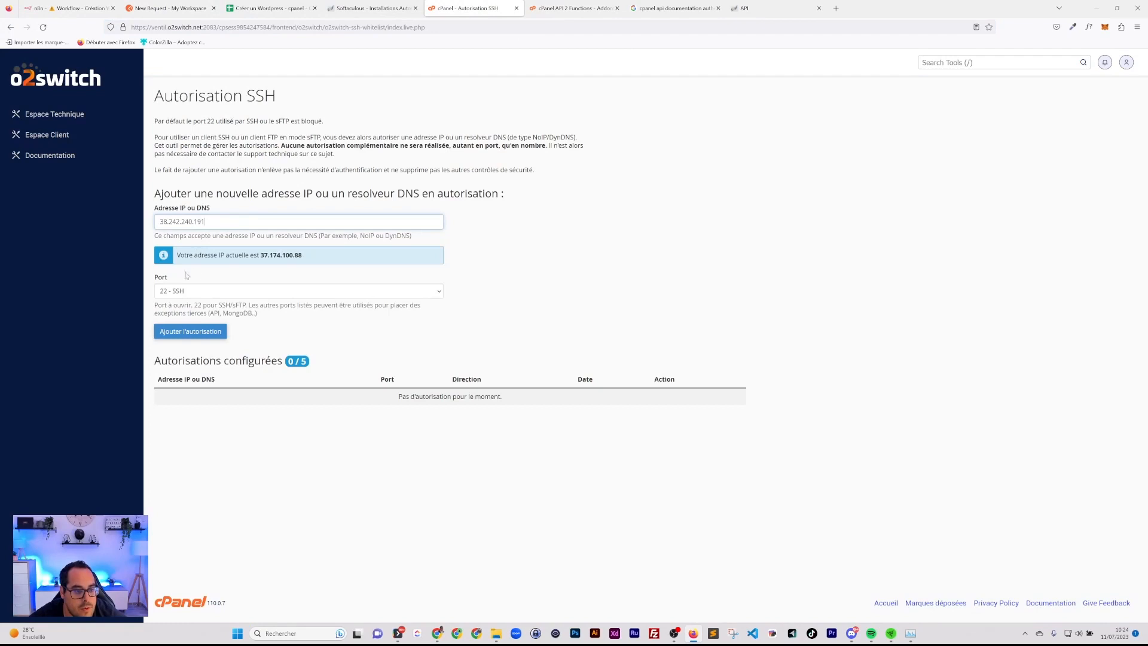
{"action": "left_click", "coordinate": [185, 332]}
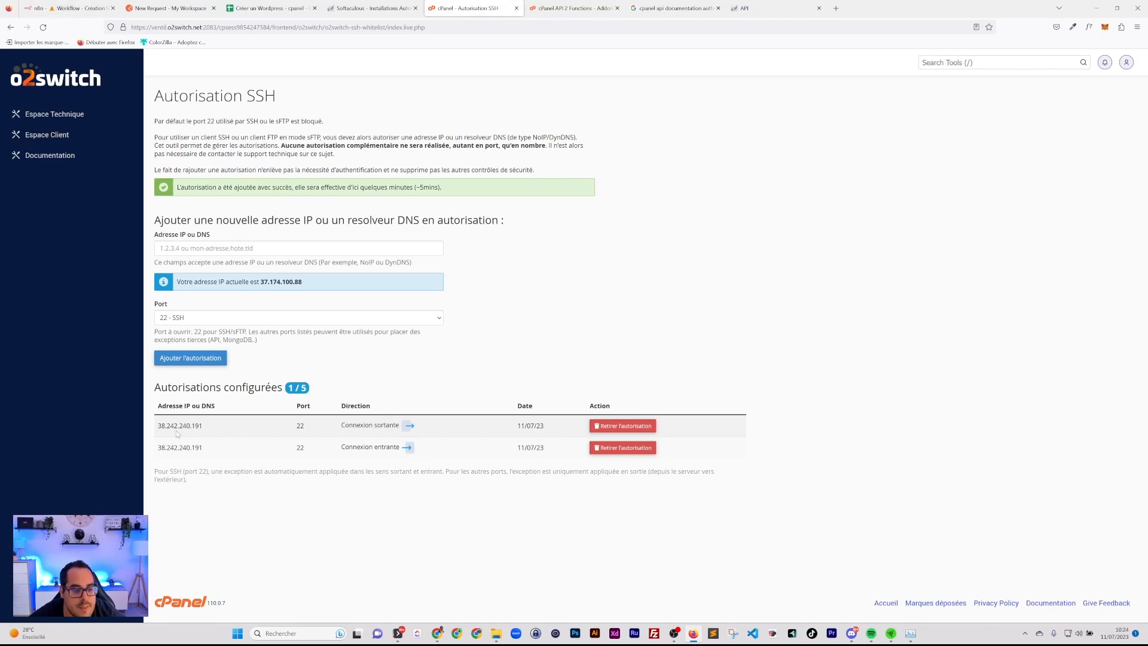
{"action": "left_click", "coordinate": [71, 8]}
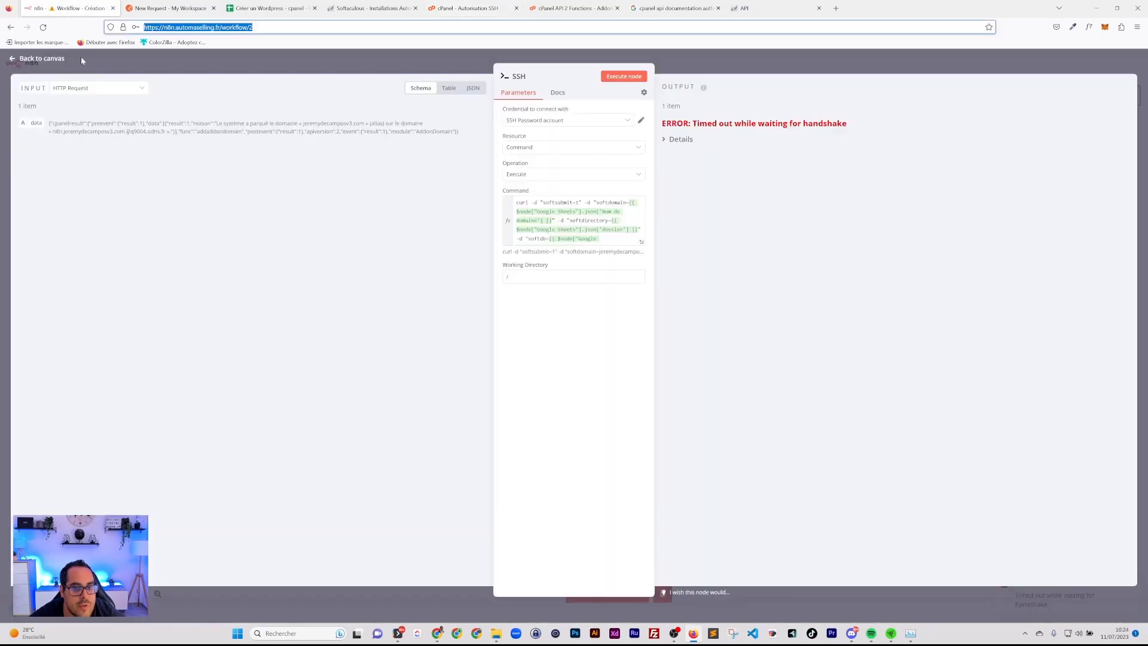
Back on the canvas, inspect the HTTP Request node's output
{"action": "left_click", "coordinate": [799, 77]}
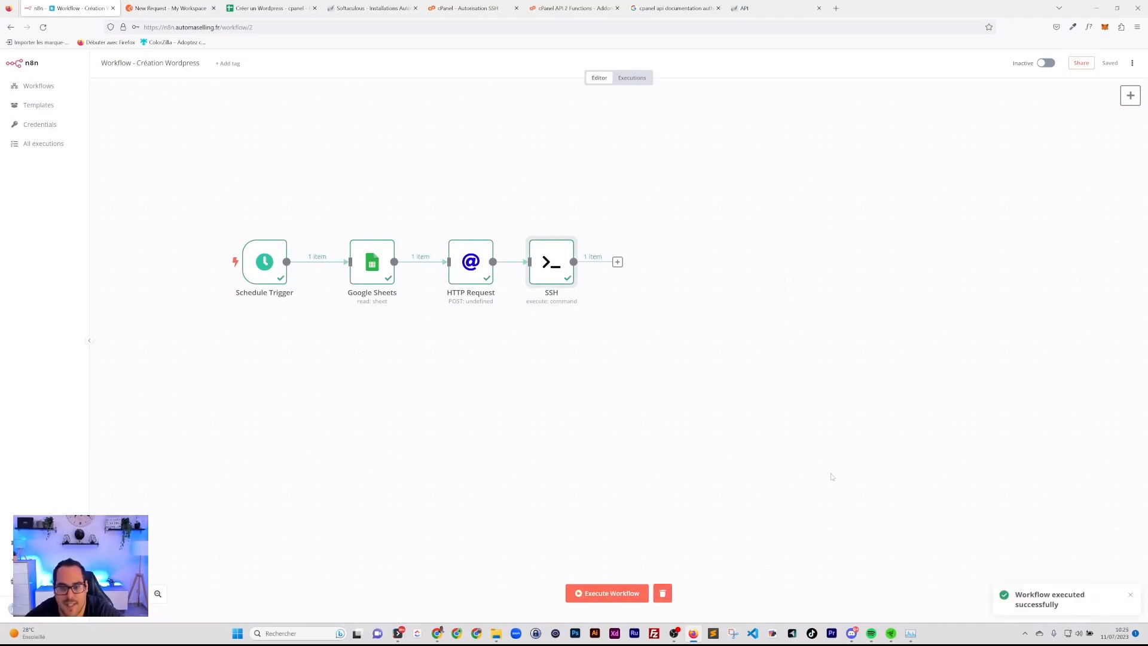
{"action": "mouse_move", "coordinate": [560, 271]}
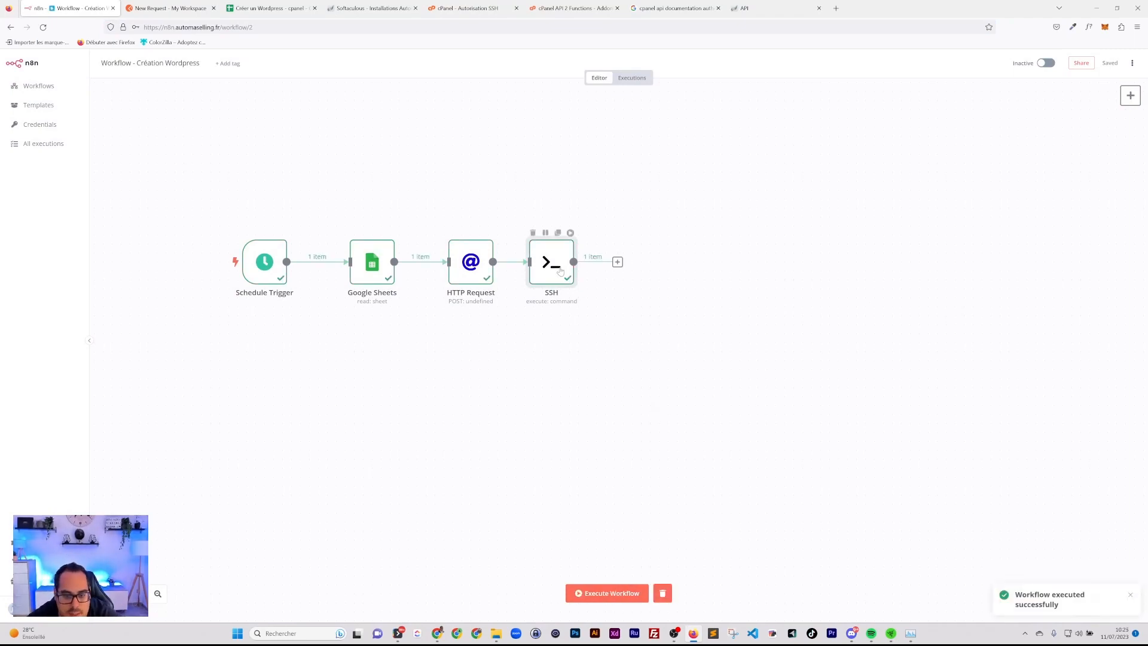
{"action": "double_click", "coordinate": [470, 264]}
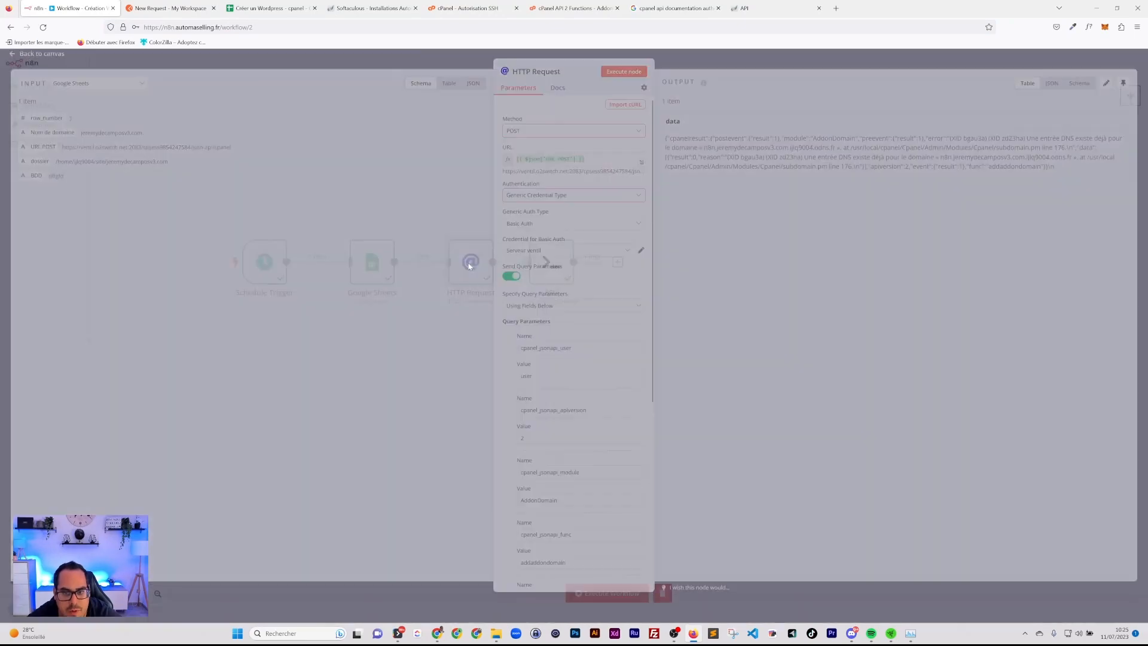
{"action": "left_click_drag", "start_coordinate": [964, 152], "coordinate": [1070, 172]}
{"action": "left_click", "coordinate": [860, 73]}
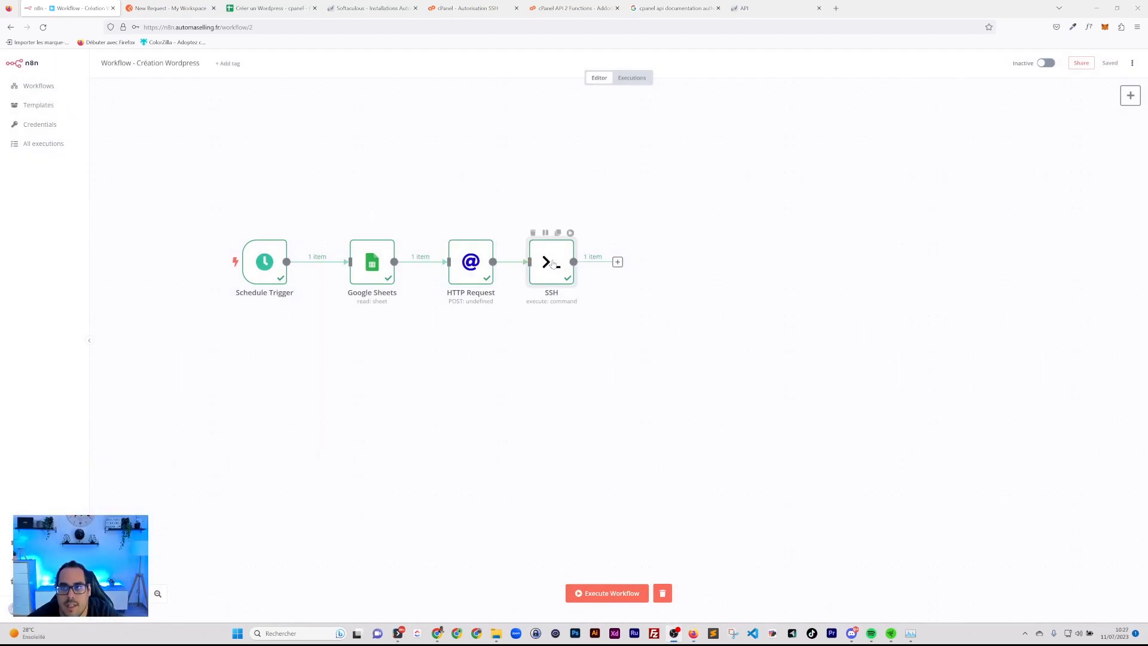
Check the SSH node's stderr, which reports curl could not resolve host https
{"action": "double_click", "coordinate": [550, 264]}
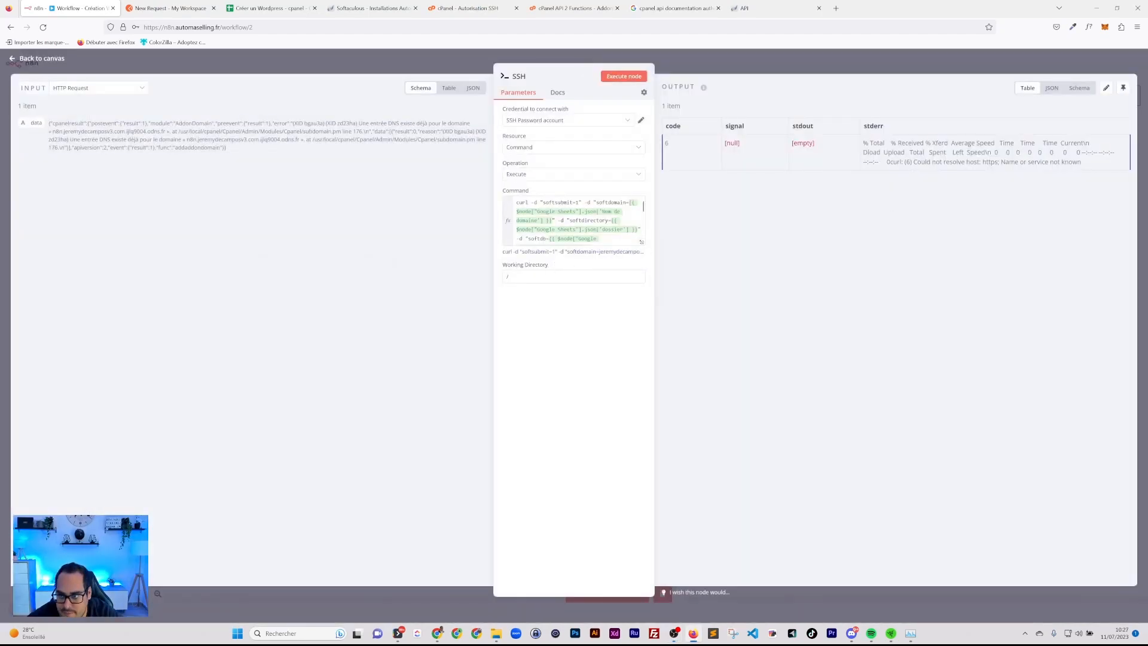
{"action": "left_click_drag", "start_coordinate": [862, 143], "coordinate": [1069, 180]}
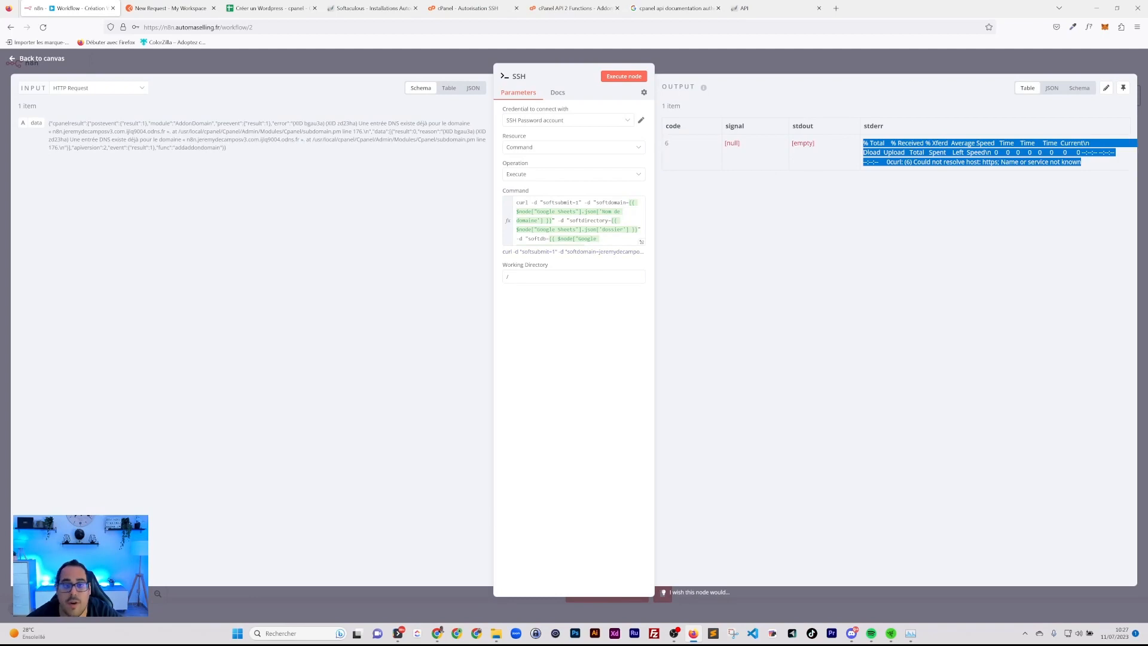
{"action": "left_click", "coordinate": [465, 9]}
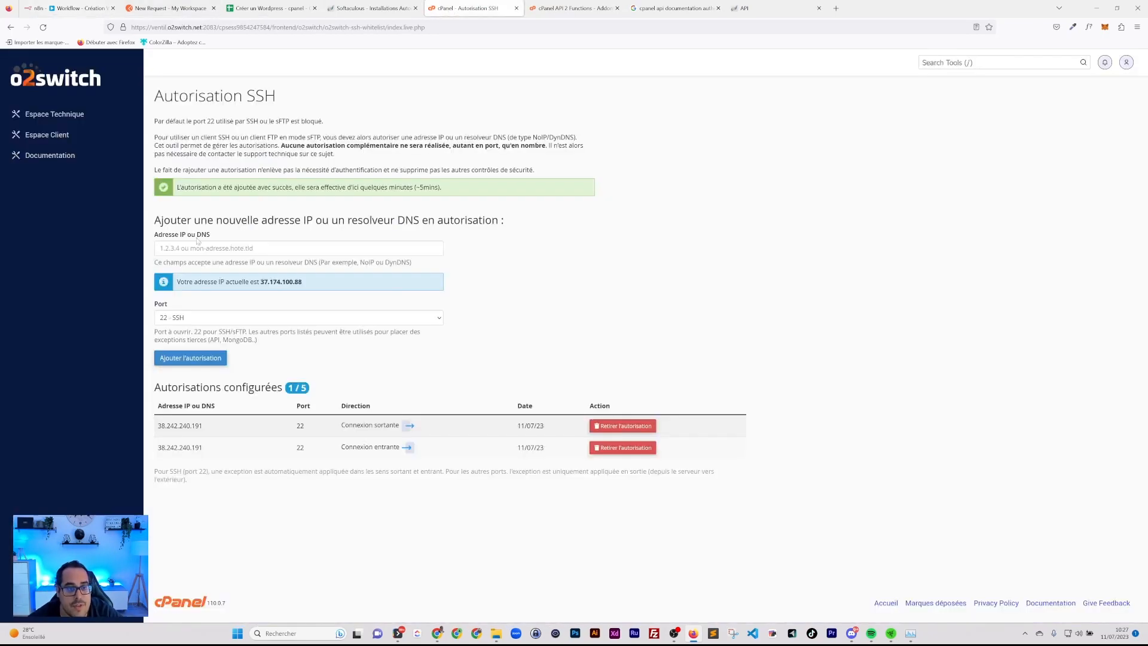
Browse site/jeremydecamposv3.com in File Manager, finding only an empty cgi-bin, then return to n8n
{"action": "left_click", "coordinate": [71, 115]}
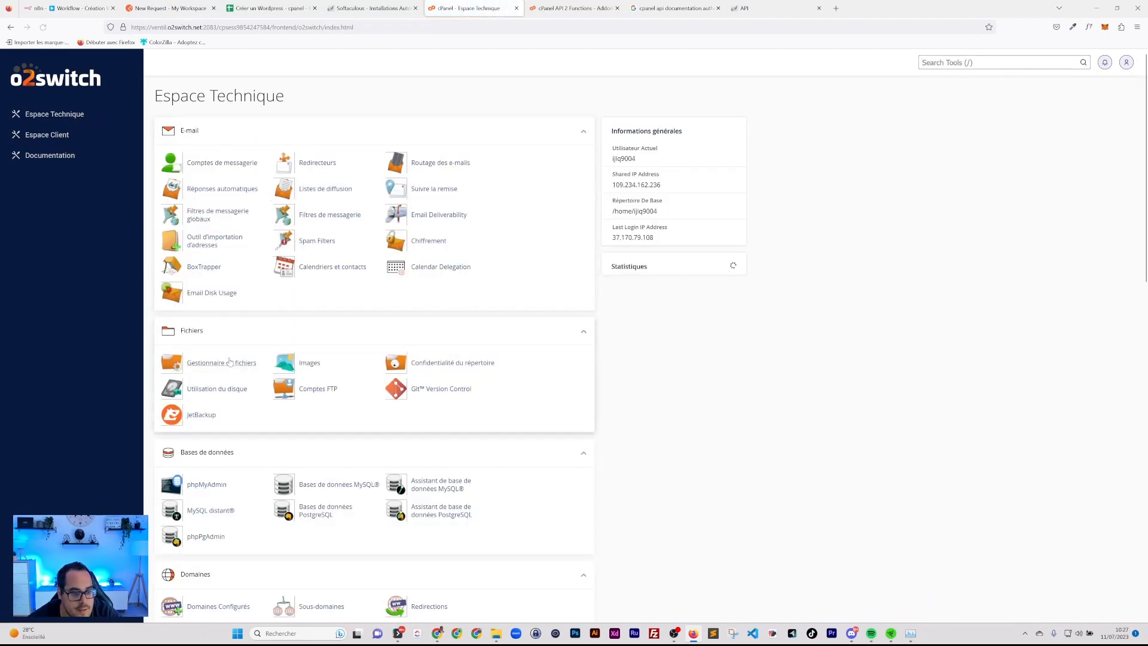
{"action": "left_click", "coordinate": [230, 360]}
{"action": "double_click", "coordinate": [173, 239]}
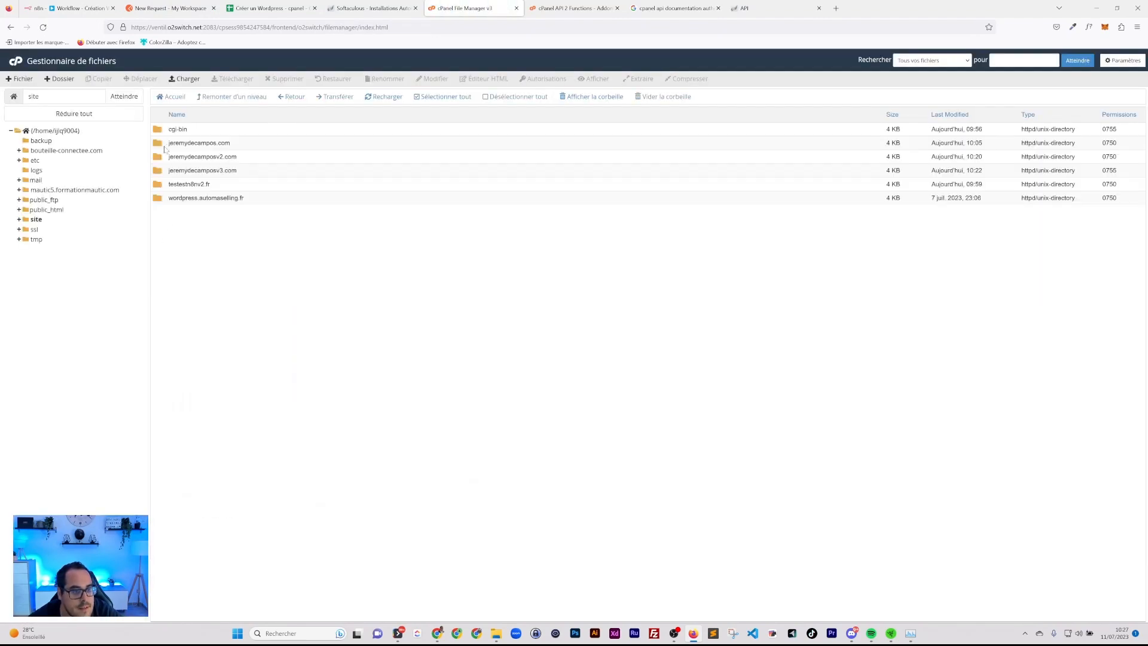
{"action": "double_click", "coordinate": [162, 173]}
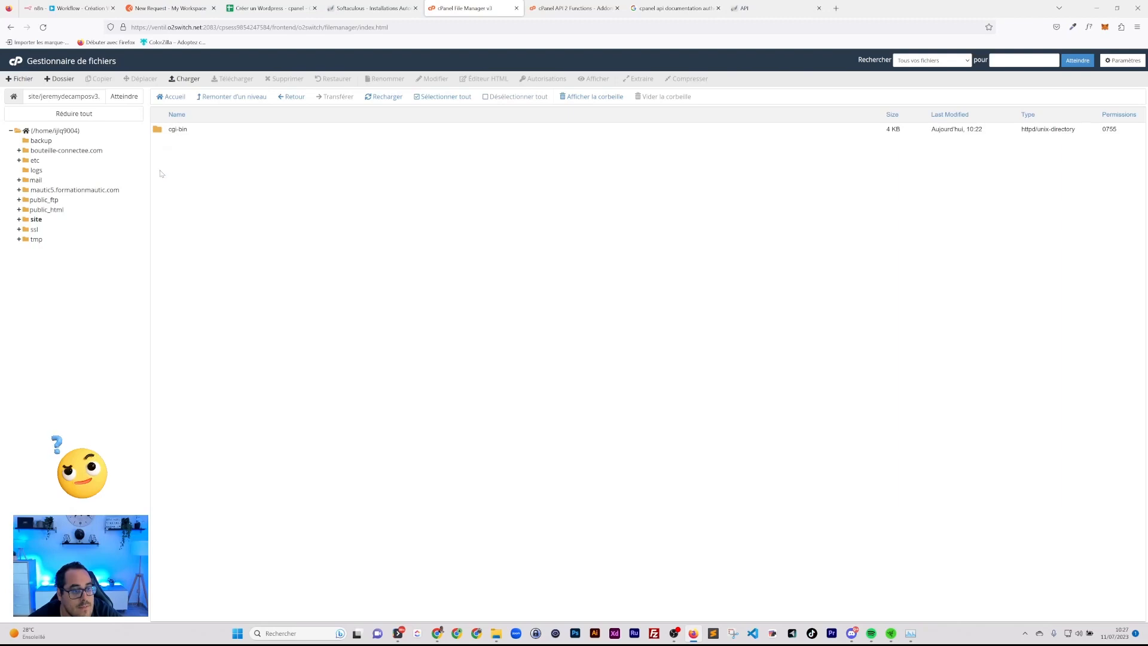
{"action": "double_click", "coordinate": [158, 132]}
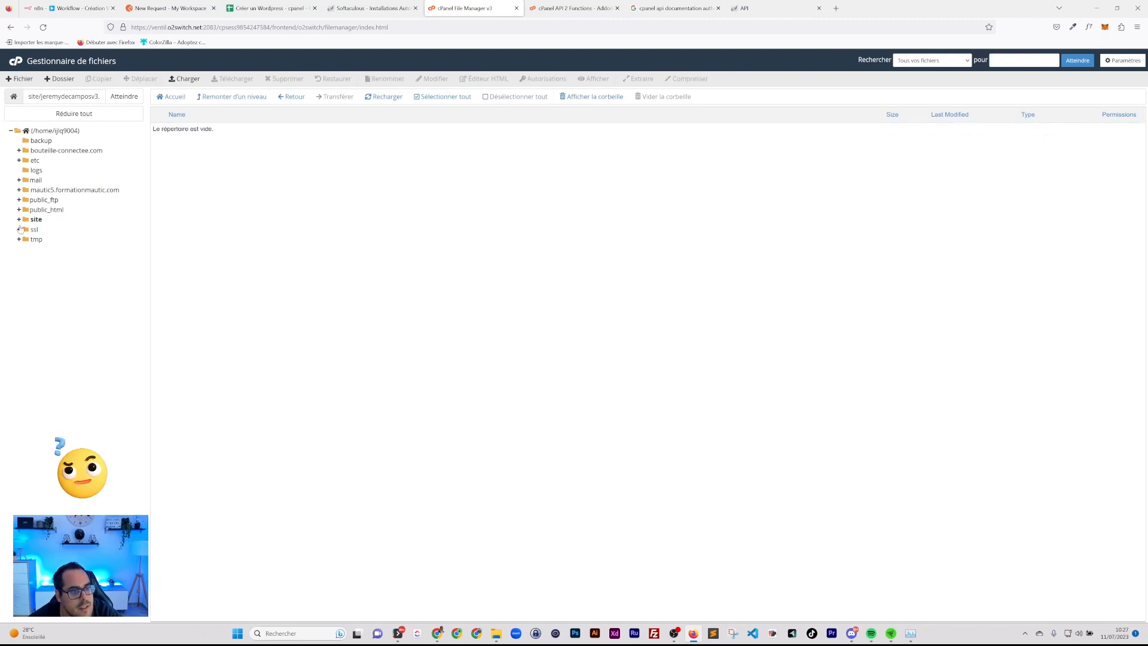
{"action": "left_click", "coordinate": [26, 219]}
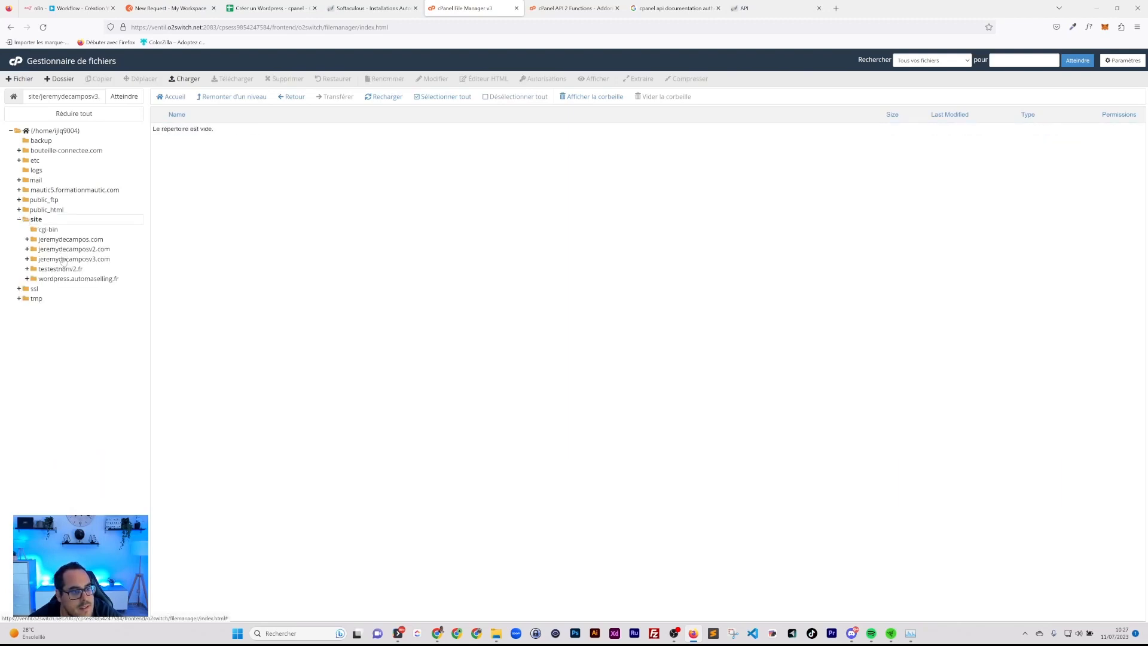
{"action": "left_click", "coordinate": [62, 258]}
{"action": "left_click", "coordinate": [67, 248]}
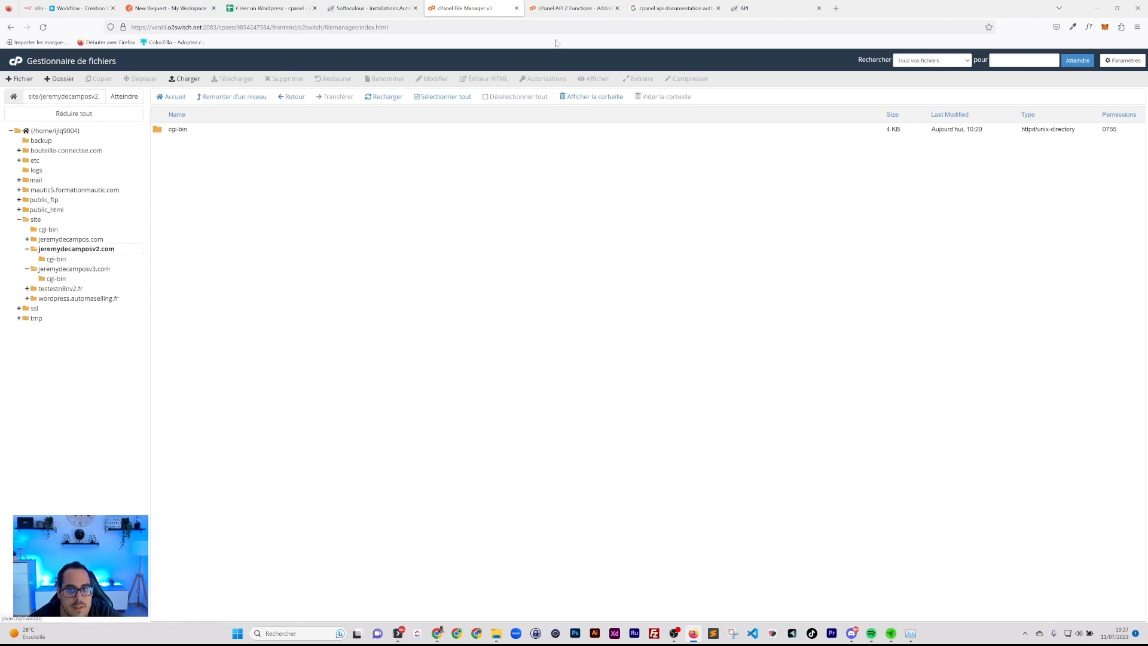
{"action": "left_click", "coordinate": [170, 9]}
{"action": "left_click", "coordinate": [78, 9]}
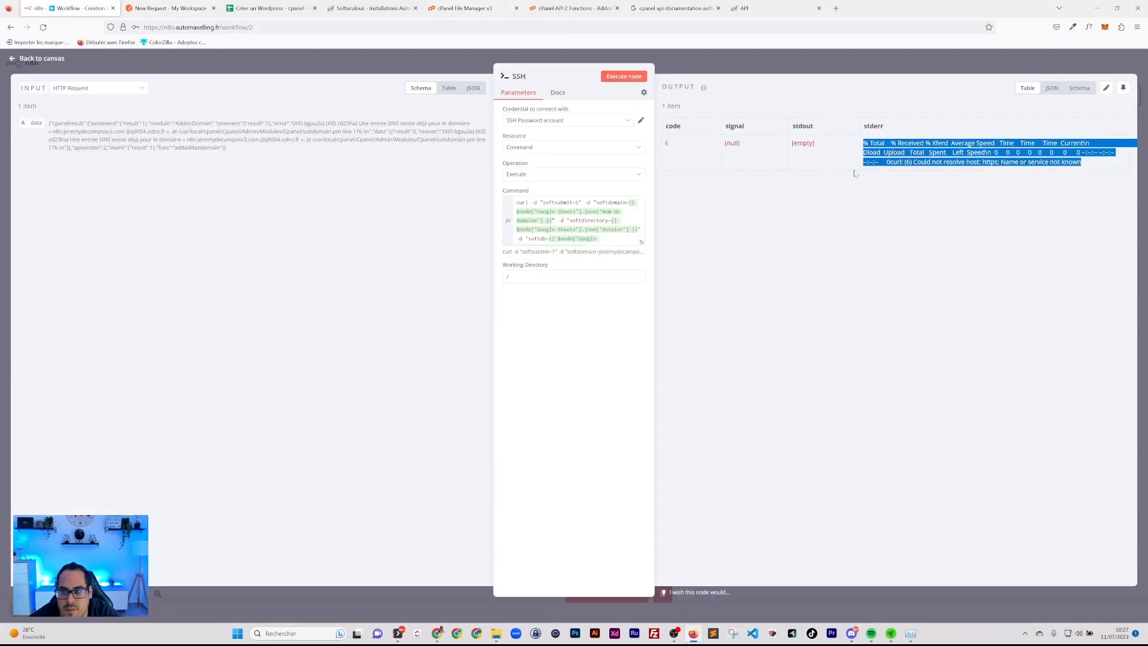
Change the SSH command's language parameter from fr to en in the expression editor
{"action": "left_click", "coordinate": [947, 144]}
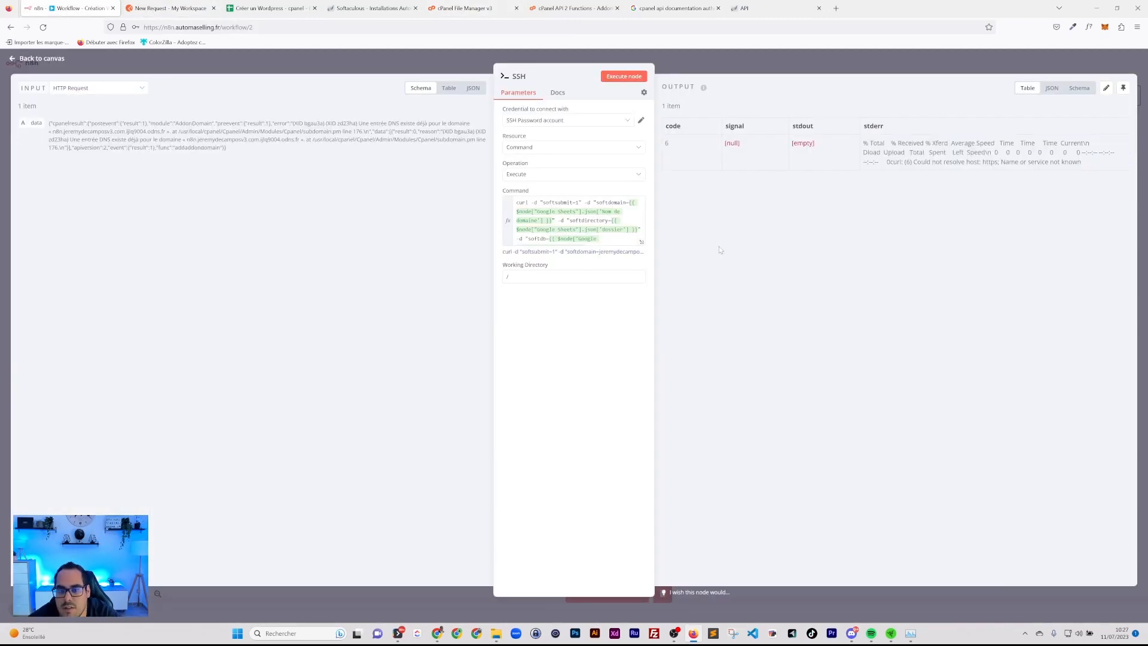
{"action": "left_click", "coordinate": [642, 242]}
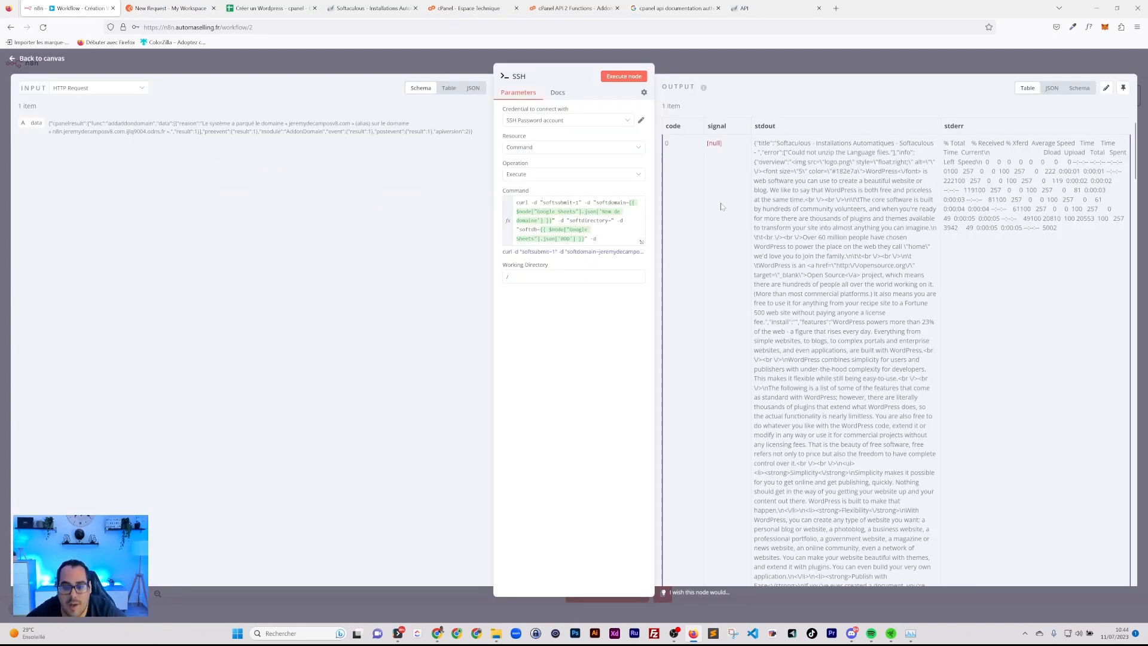
{"action": "left_click", "coordinate": [641, 242]}
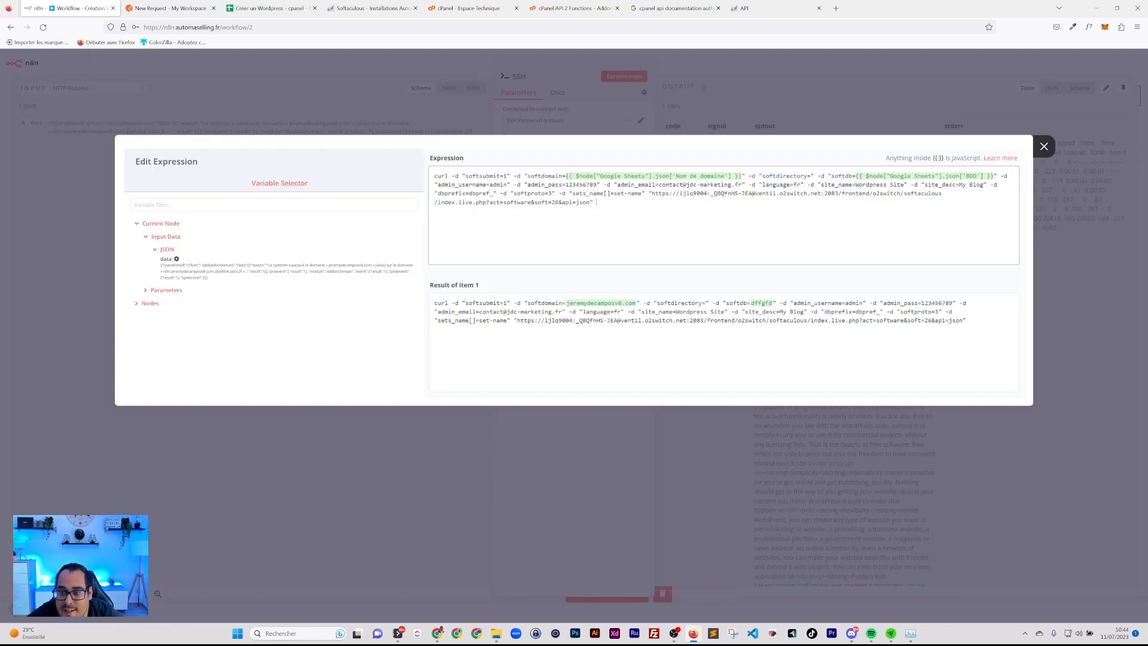
{"action": "key", "text": "BackSpace"}
{"action": "key", "text": "BackSpace"}
{"action": "type", "text": "en"}
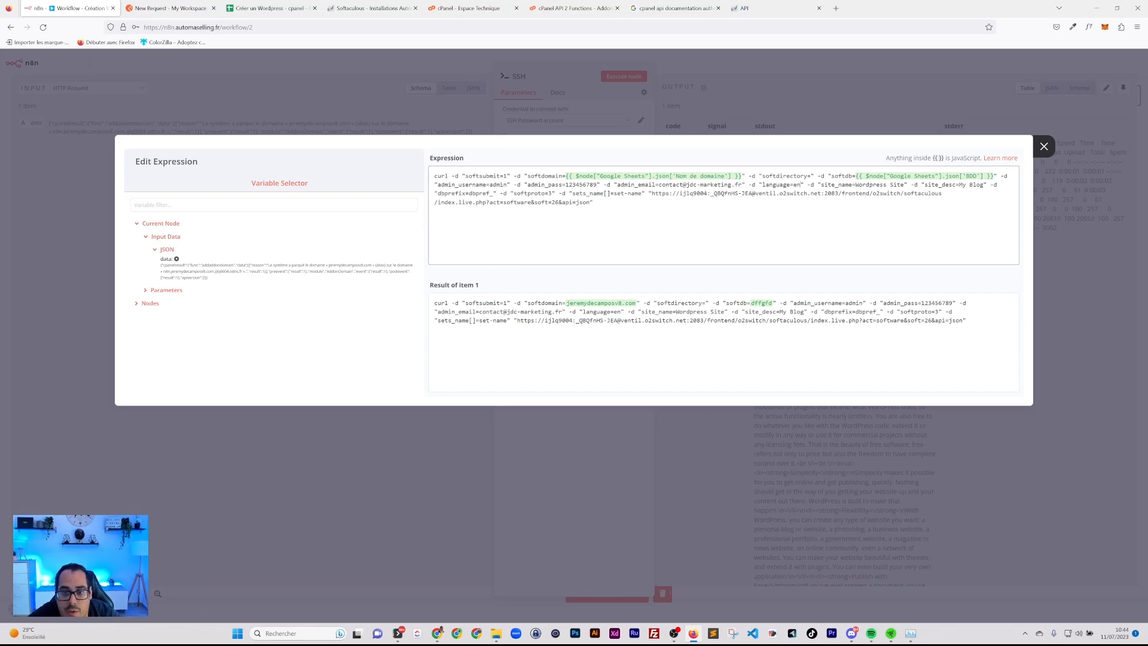
{"action": "left_click", "coordinate": [572, 9]}
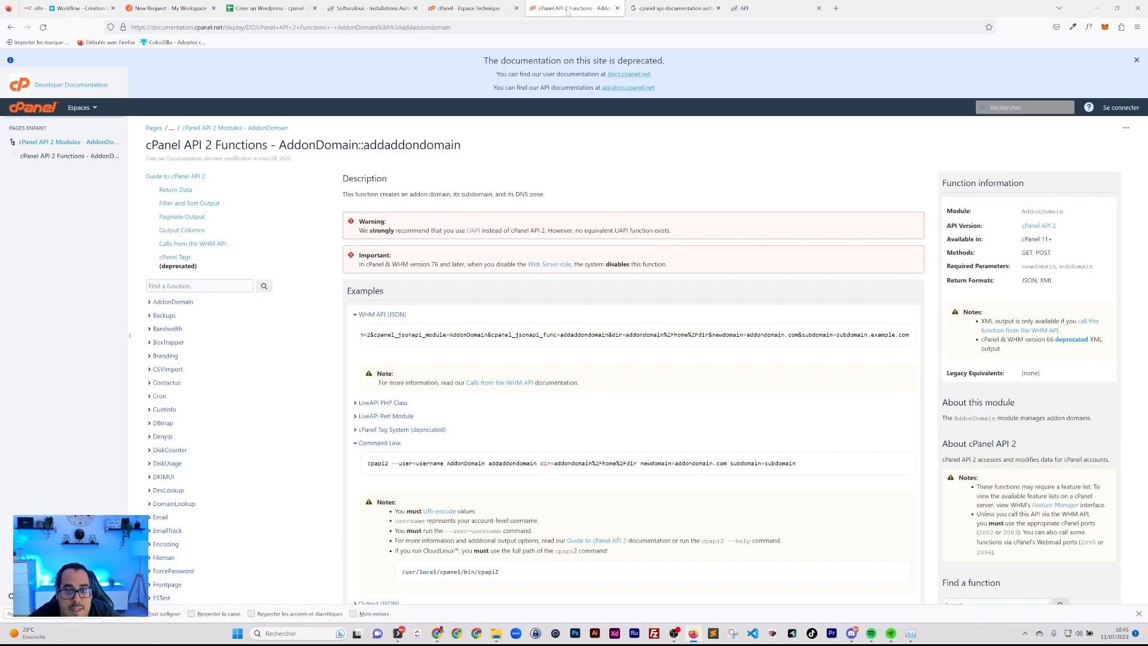
Bring up the Softaculous API documentation and scroll through its CURL install example
{"action": "left_click", "coordinate": [491, 11]}
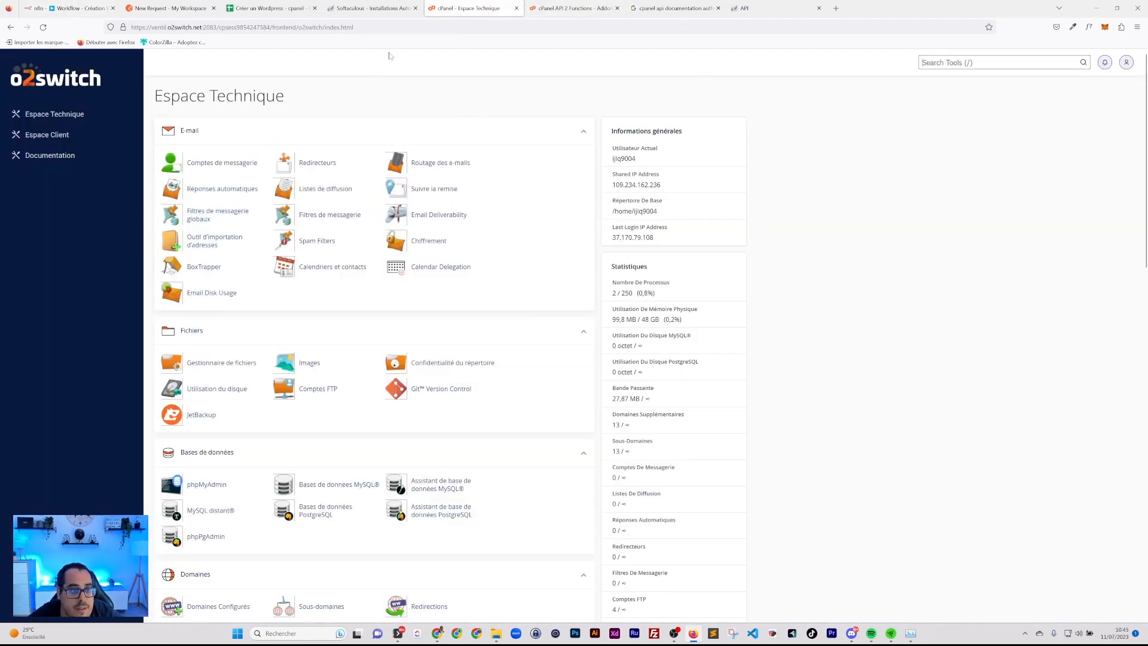
{"action": "left_click", "coordinate": [178, 8]}
{"action": "left_click", "coordinate": [747, 9]}
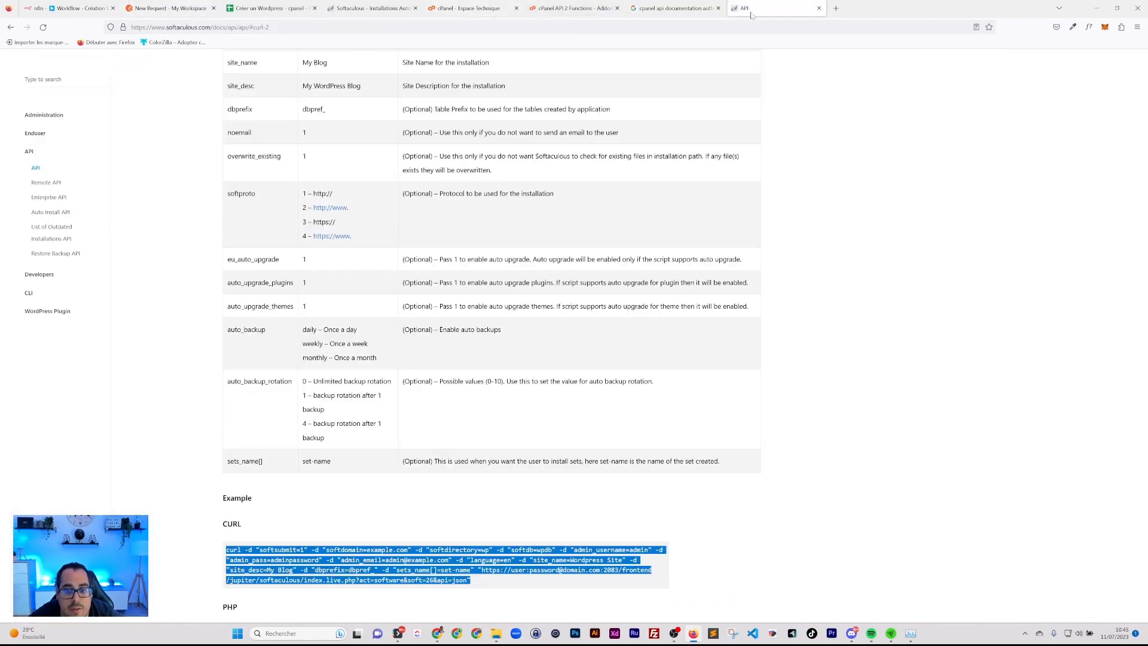
{"action": "scroll", "coordinate": [442, 305], "scroll_direction": "down", "scroll_amount": 10}
{"action": "scroll", "coordinate": [442, 305], "scroll_direction": "up", "scroll_amount": 5}
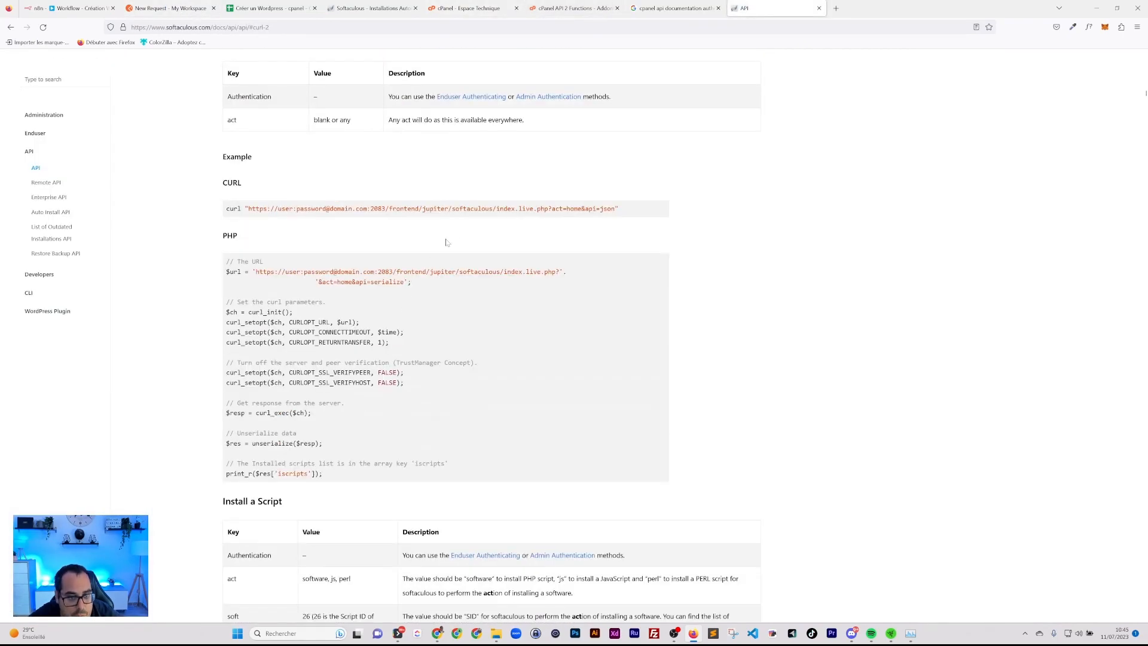
{"action": "scroll", "coordinate": [450, 302], "scroll_direction": "down", "scroll_amount": 17}
{"action": "scroll", "coordinate": [459, 315], "scroll_direction": "up", "scroll_amount": 2}
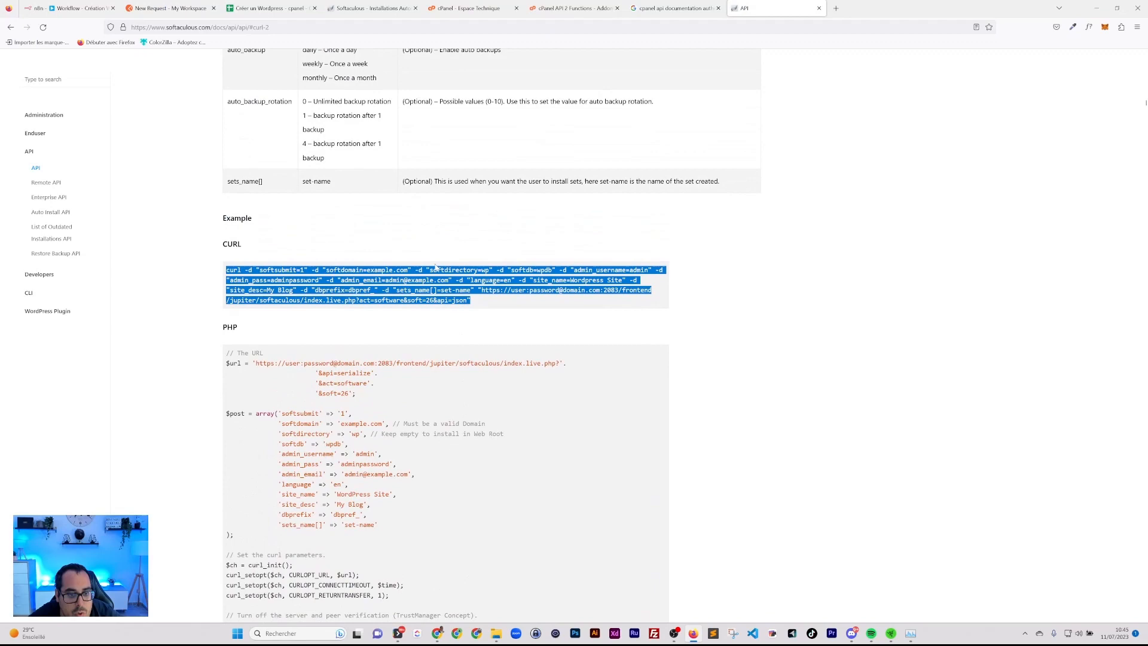
Highlight the softproto parameter, then compare with n8n's resolved curl command
{"action": "left_click", "coordinate": [352, 289]}
{"action": "left_click_drag", "start_coordinate": [311, 290], "coordinate": [363, 290]}
{"action": "scroll", "coordinate": [414, 283], "scroll_direction": "up", "scroll_amount": 8}
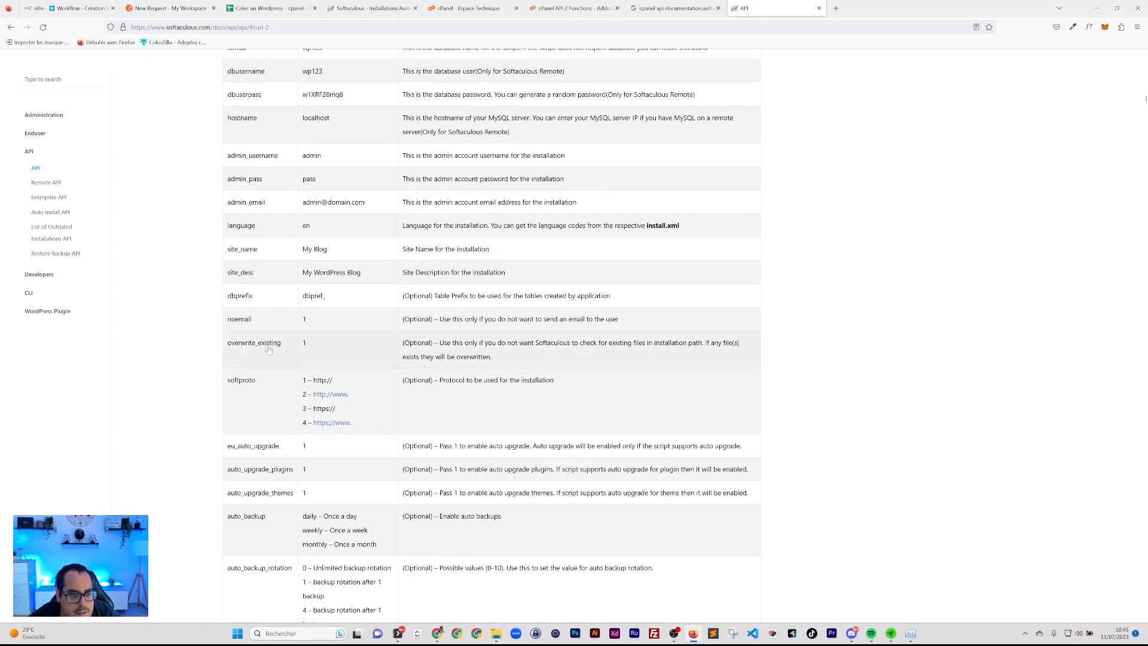
{"action": "scroll", "coordinate": [263, 339], "scroll_direction": "down", "scroll_amount": 1}
{"action": "left_click_drag", "start_coordinate": [263, 339], "coordinate": [226, 338]}
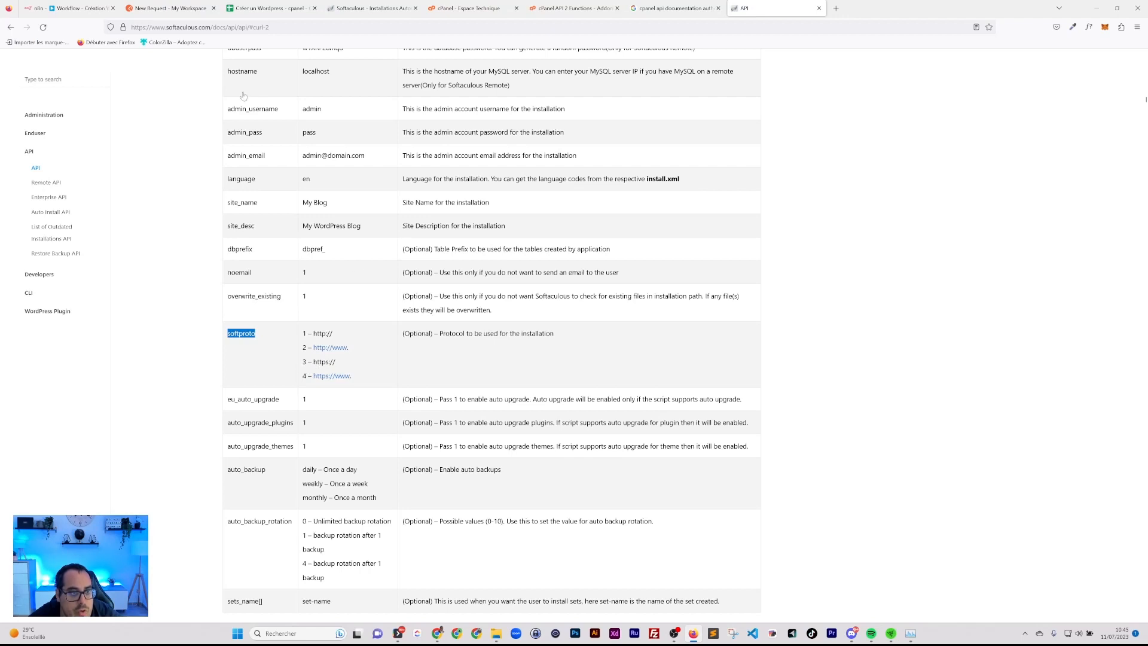
{"action": "left_click", "coordinate": [69, 7]}
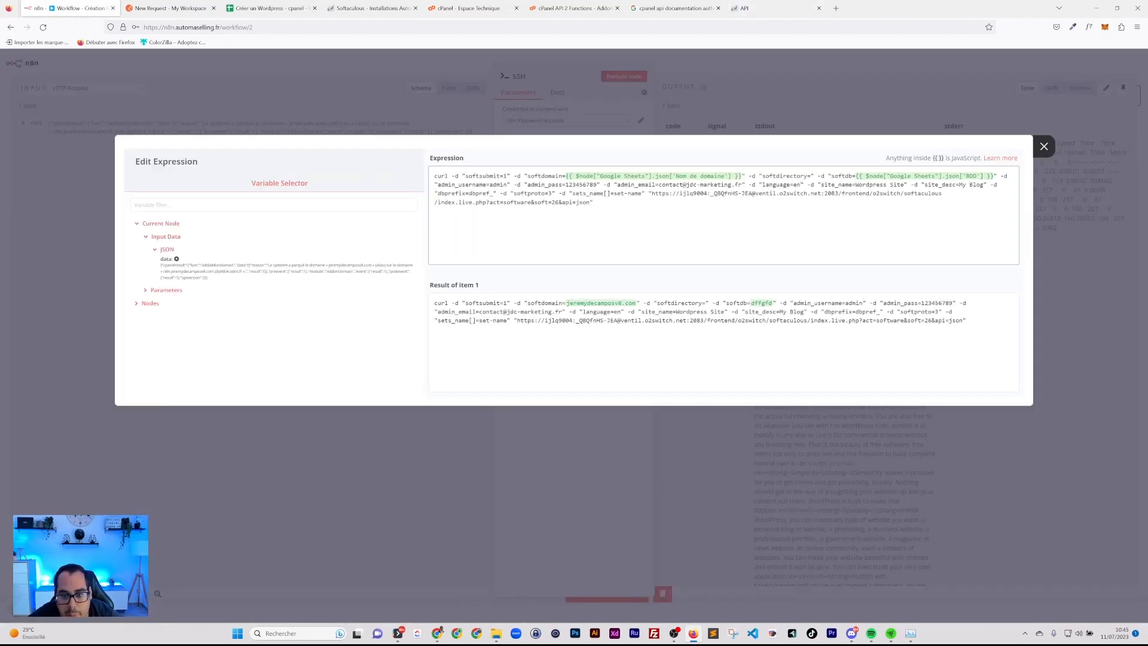
{"action": "left_click", "coordinate": [596, 320]}
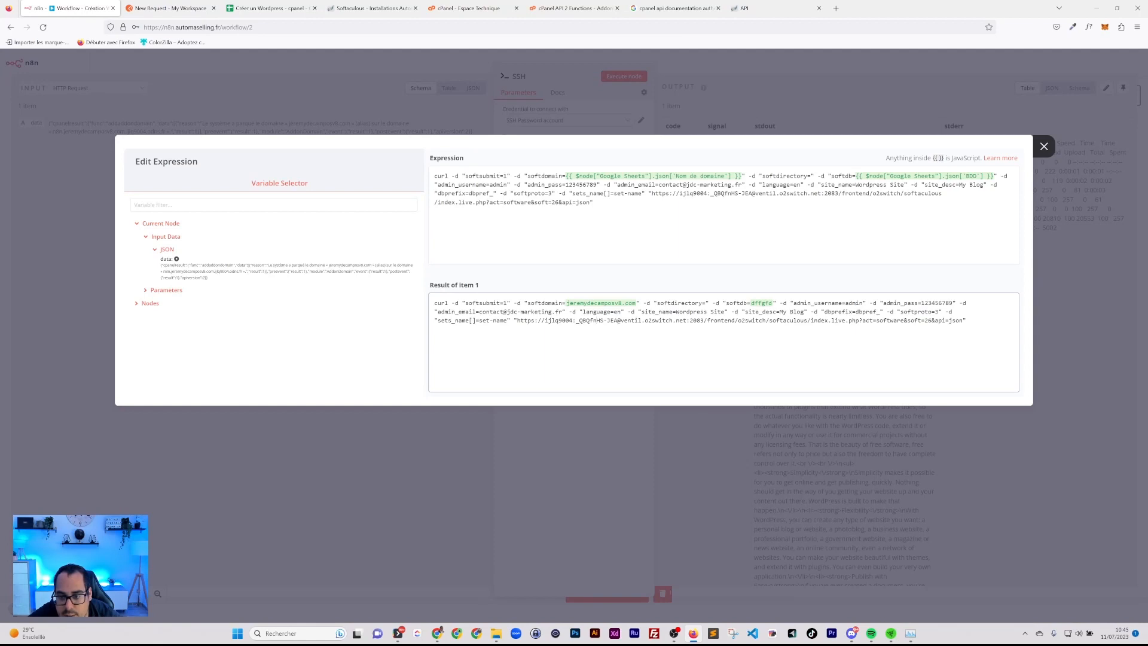
Check the softproto=3 value and the stdout error 'Could not unzip the Language files'
{"action": "left_click_drag", "start_coordinate": [942, 311], "coordinate": [900, 311]}
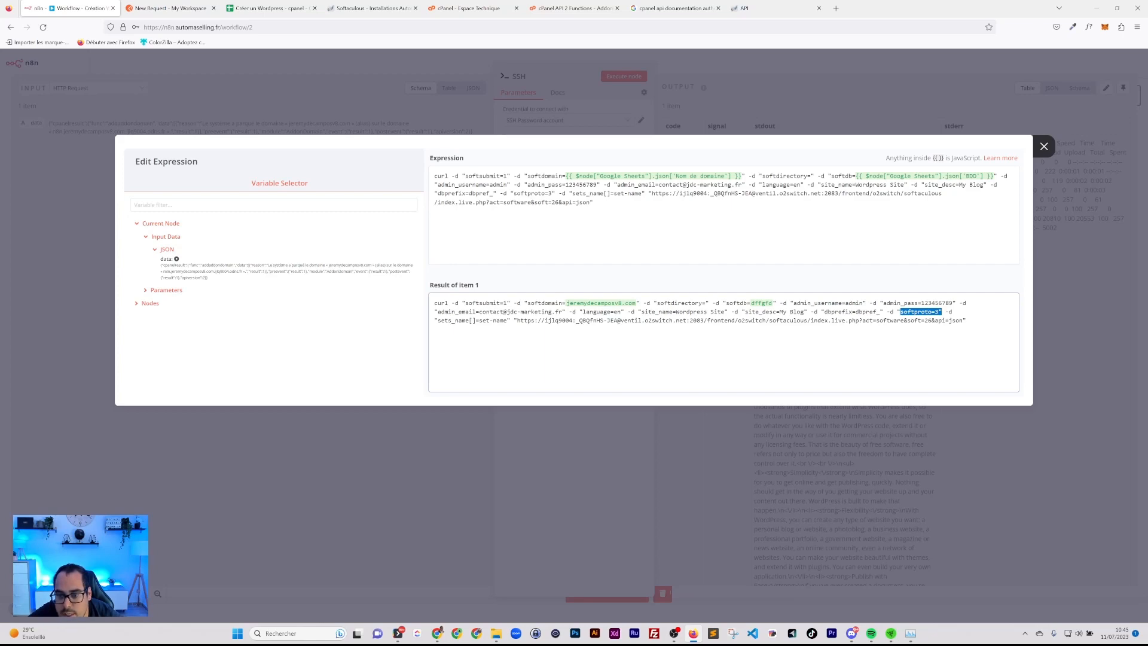
{"action": "left_click", "coordinate": [1078, 236]}
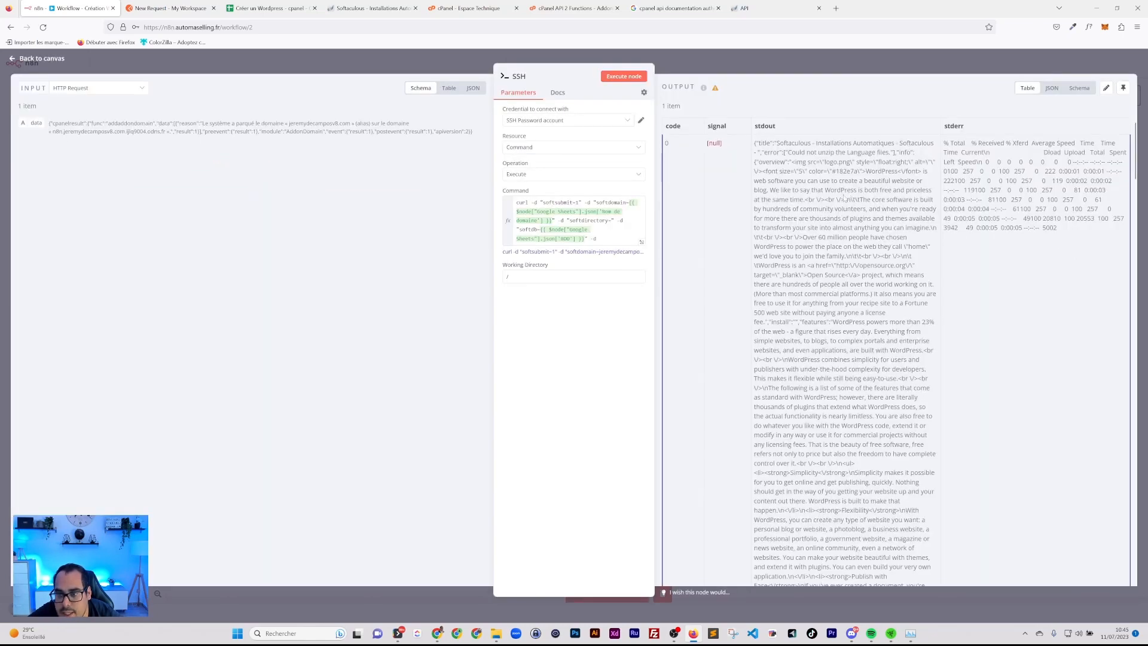
{"action": "left_click_drag", "start_coordinate": [871, 143], "coordinate": [896, 181]}
{"action": "left_click", "coordinate": [895, 181]}
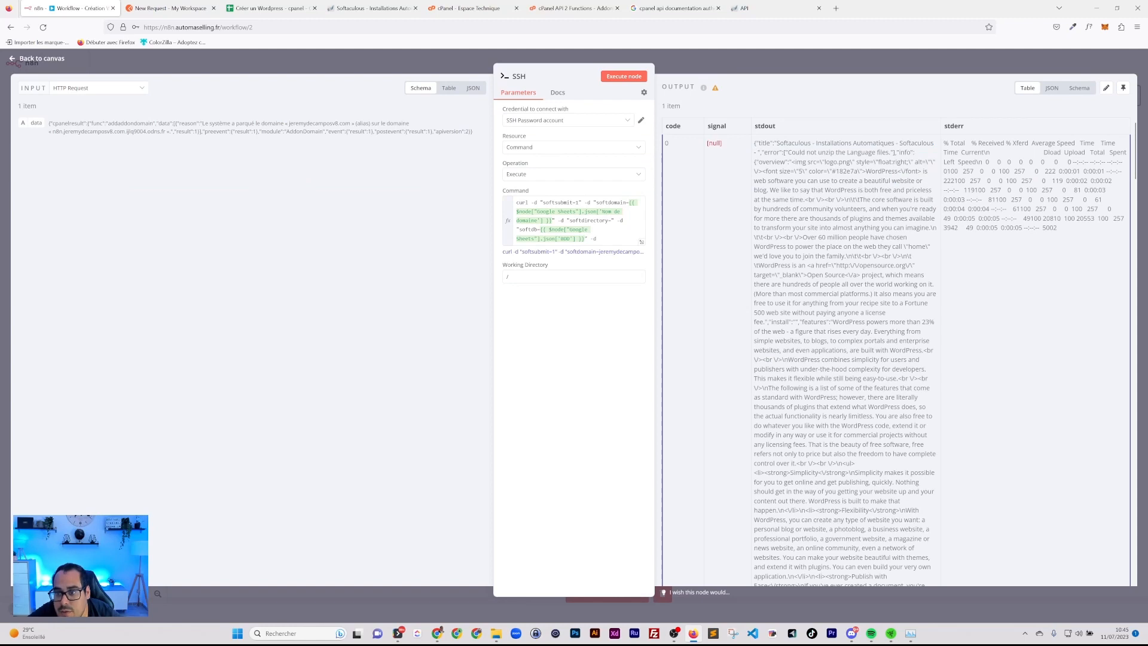
{"action": "left_click_drag", "start_coordinate": [761, 152], "coordinate": [878, 153]}
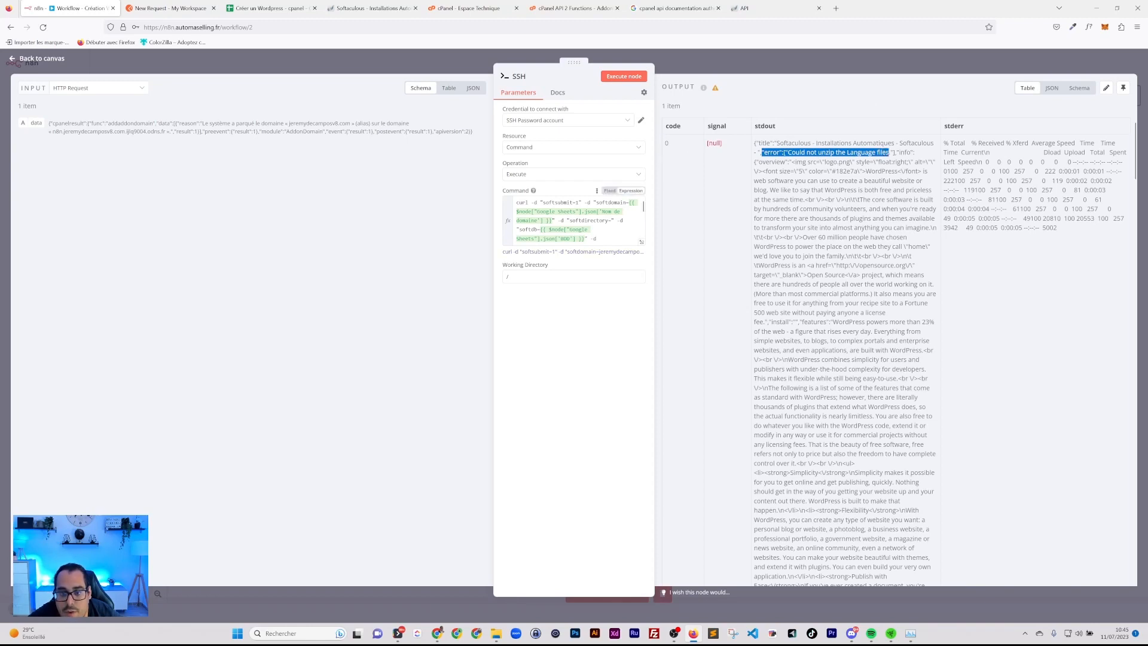
{"action": "left_click", "coordinate": [809, 60]}
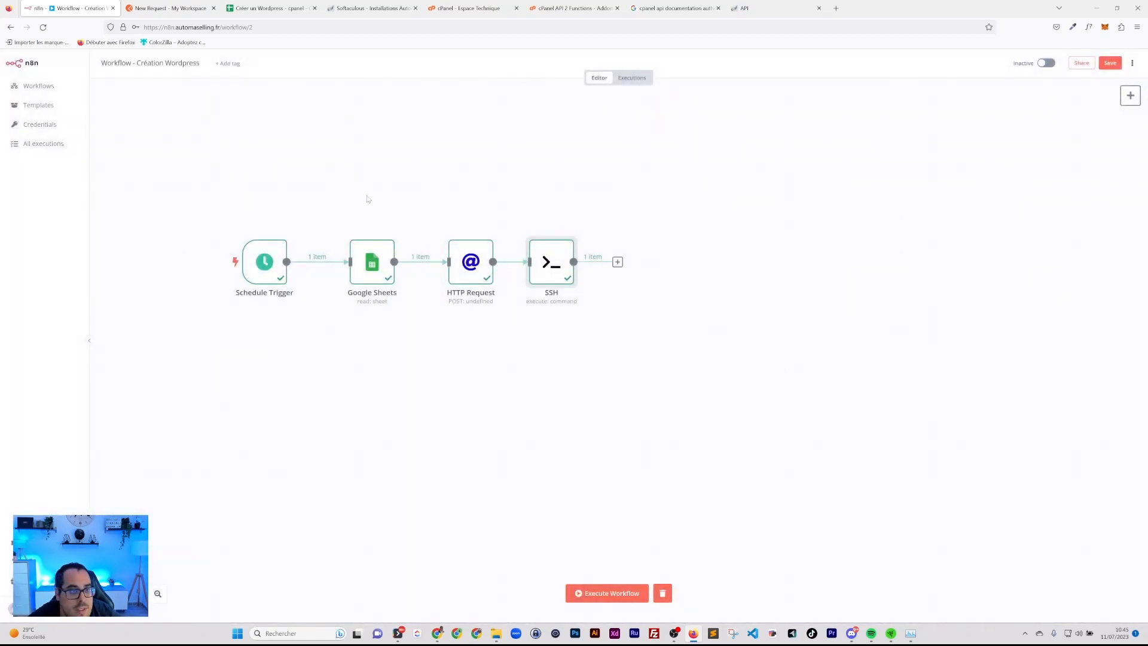
Change the domain in Google Sheets cell A2 to jeremydecamposv9.com
{"action": "left_click", "coordinate": [267, 8]}
{"action": "left_click", "coordinate": [74, 139]}
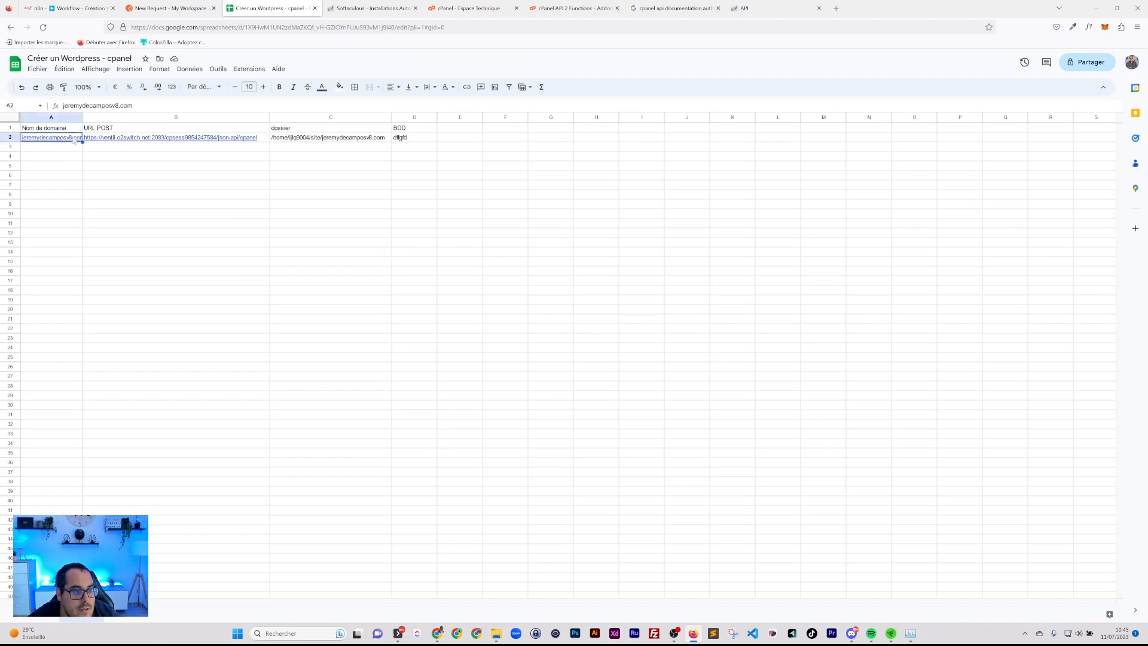
{"action": "left_click", "coordinate": [119, 105]}
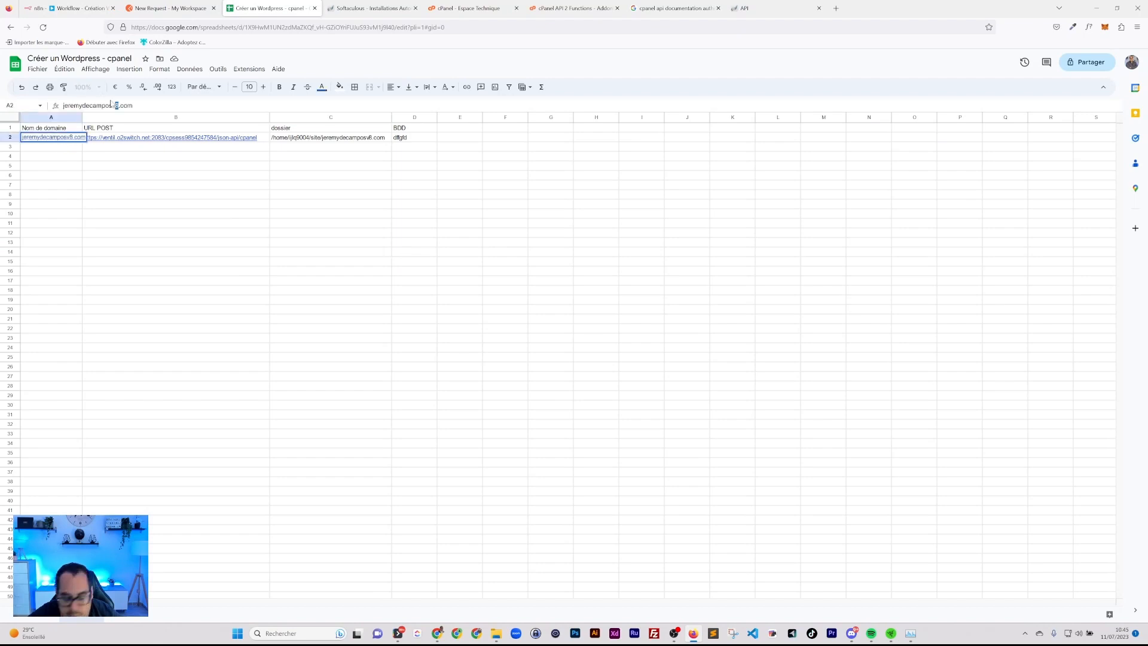
{"action": "key", "text": "BackSpace"}
{"action": "type", "text": "9"}
{"action": "left_click", "coordinate": [256, 206]}
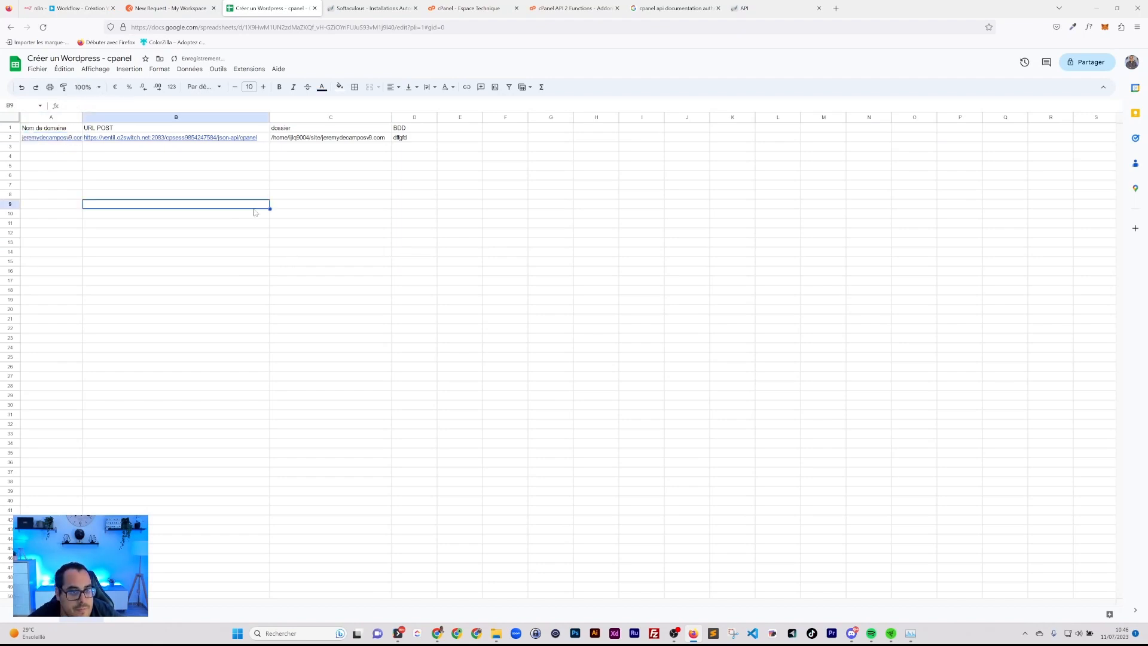
{"action": "left_click", "coordinate": [83, 9]}
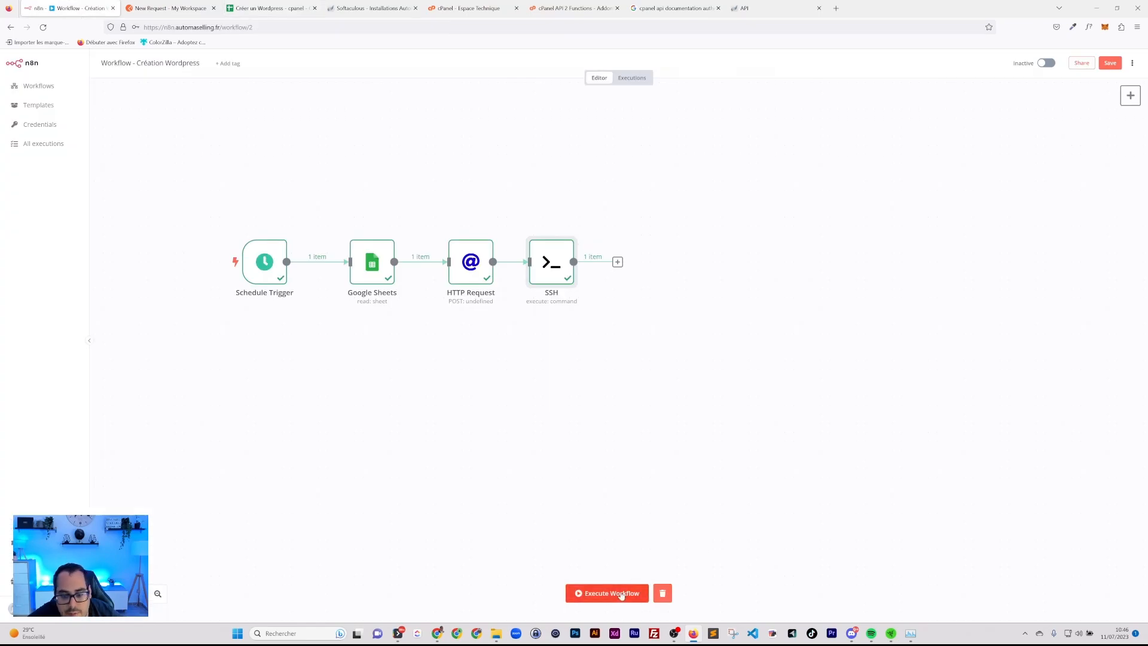
Run the whole workflow and confirm the SSH output reports "done":true from Softaculous
{"action": "left_click", "coordinate": [621, 594]}
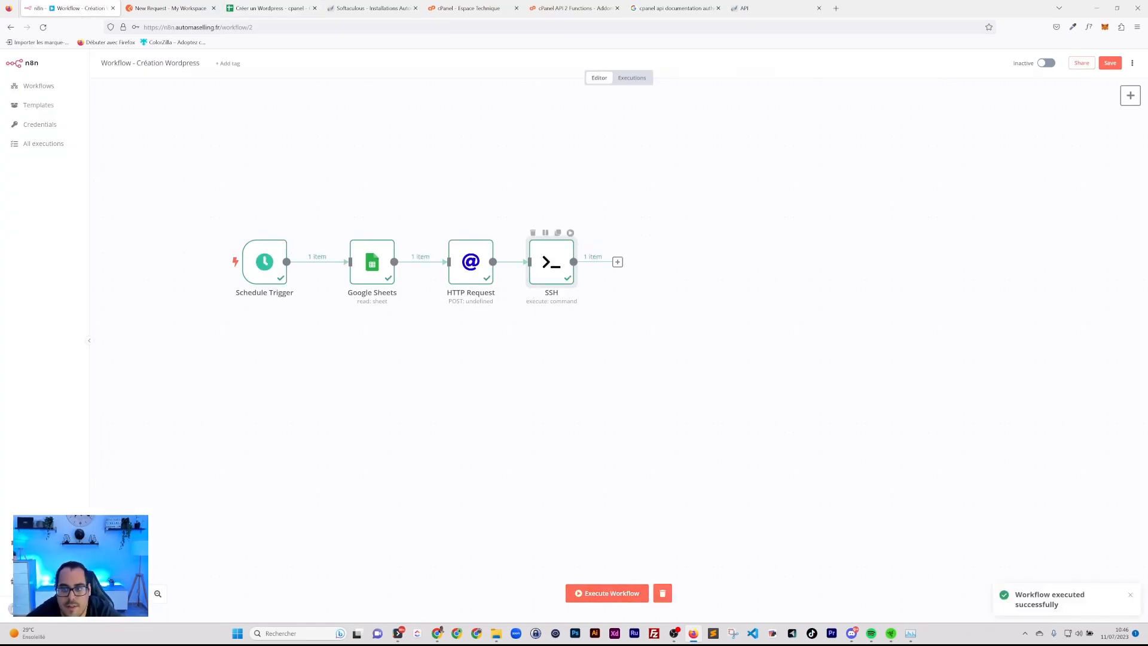
{"action": "double_click", "coordinate": [541, 261]}
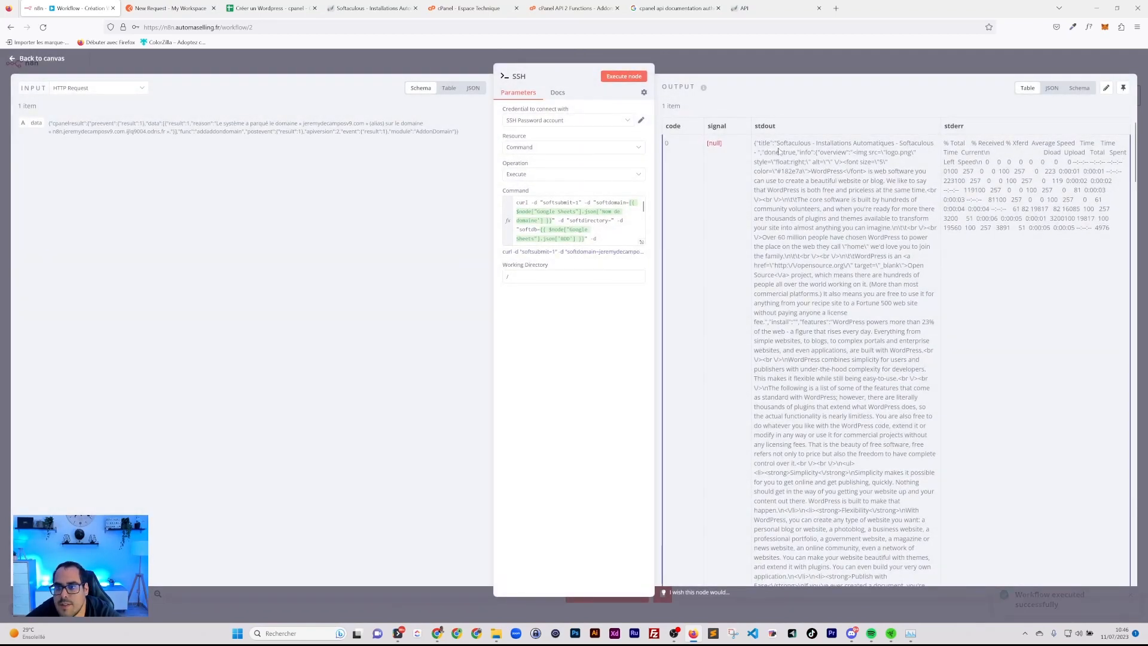
{"action": "left_click_drag", "start_coordinate": [764, 152], "coordinate": [793, 152]}
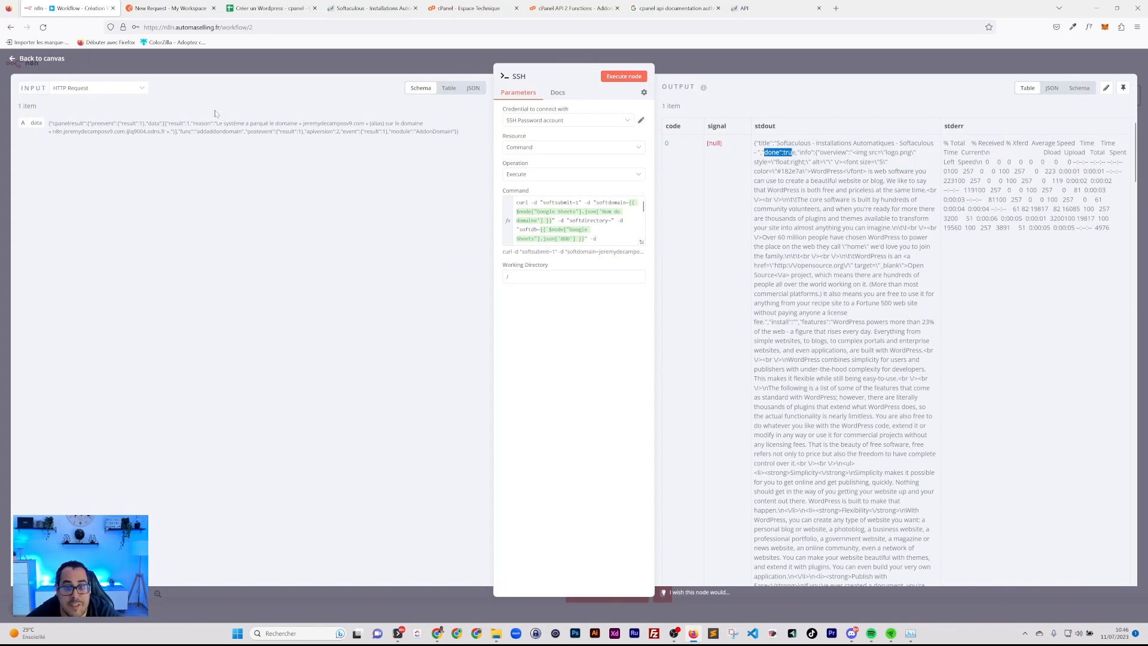
{"action": "left_click", "coordinate": [463, 7]}
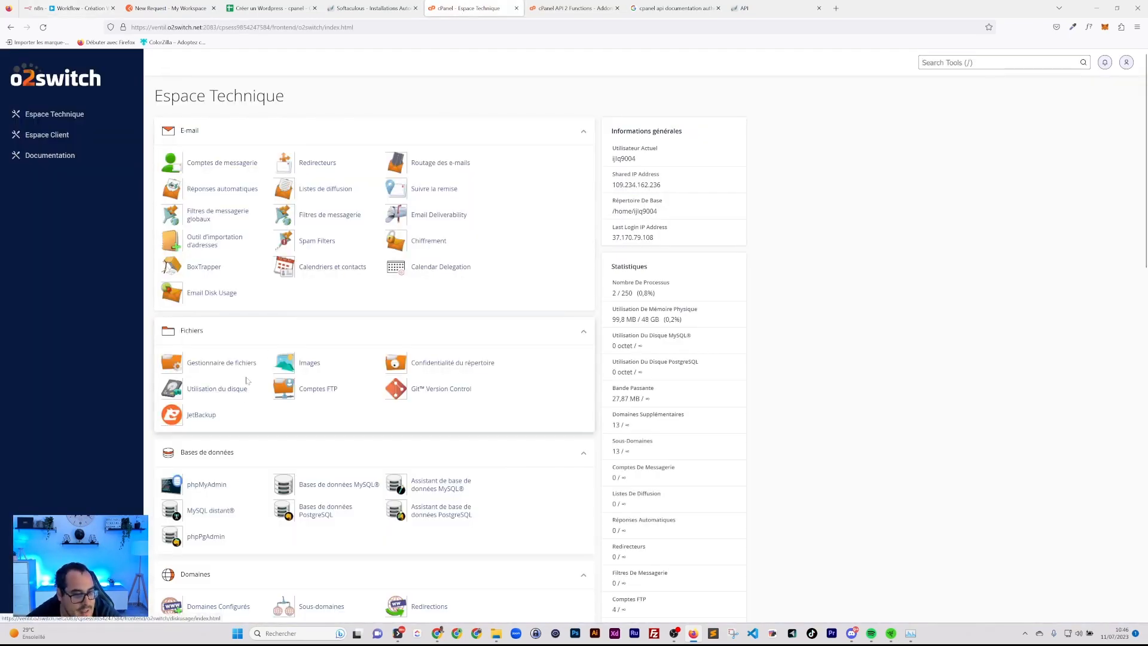
Review the list of configured domains in cPanel
{"action": "scroll", "coordinate": [207, 337], "scroll_direction": "down", "scroll_amount": 2}
{"action": "scroll", "coordinate": [207, 337], "scroll_direction": "down", "scroll_amount": 1}
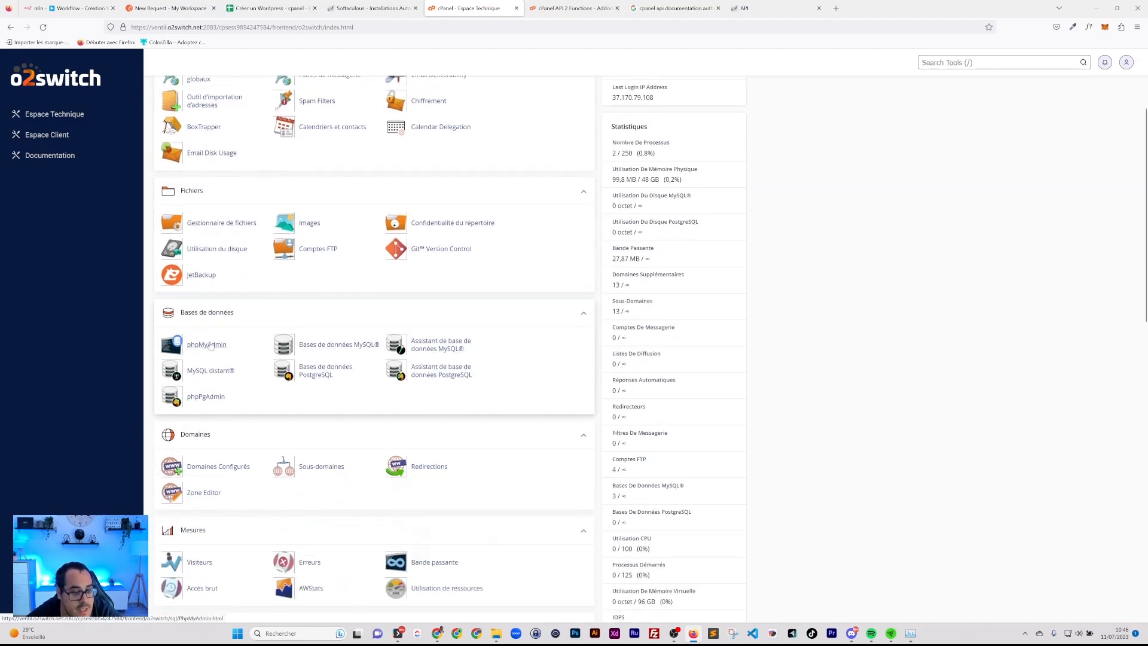
{"action": "left_click", "coordinate": [223, 468]}
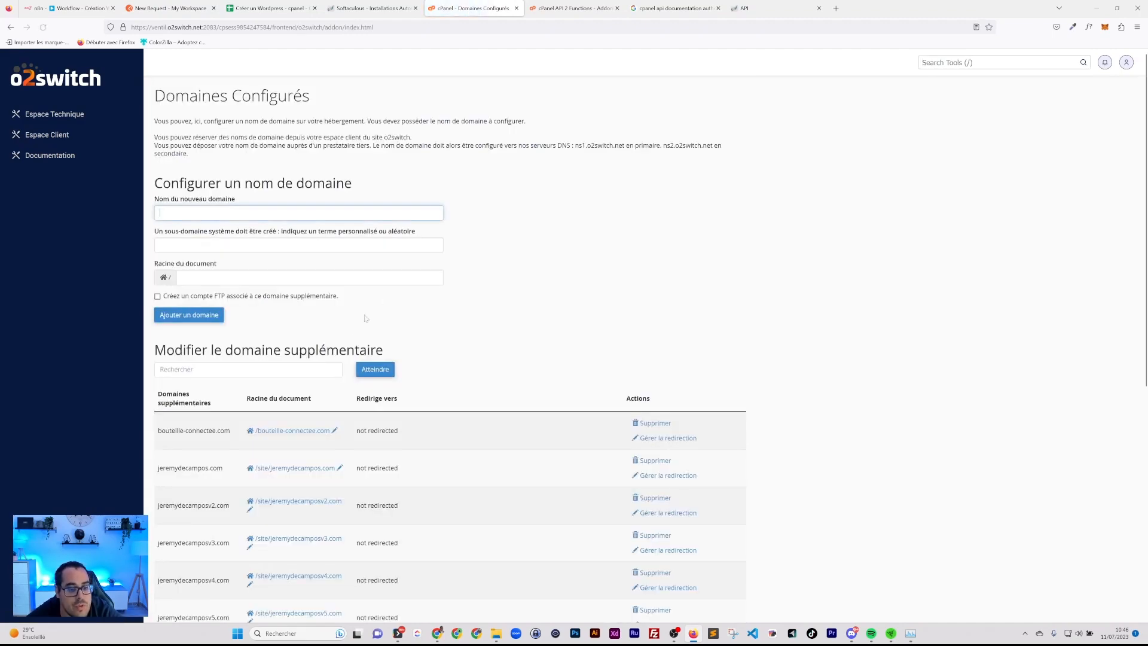
{"action": "scroll", "coordinate": [294, 449], "scroll_direction": "down", "scroll_amount": 3}
{"action": "scroll", "coordinate": [240, 307], "scroll_direction": "down", "scroll_amount": 15}
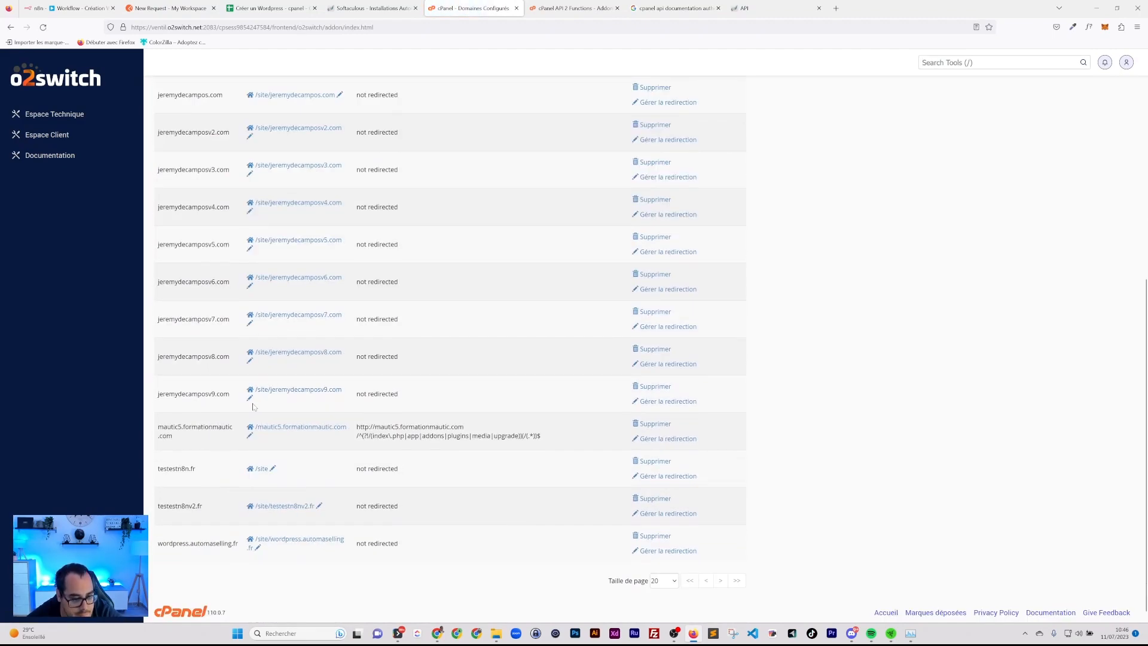
{"action": "scroll", "coordinate": [208, 507], "scroll_direction": "up", "scroll_amount": 15}
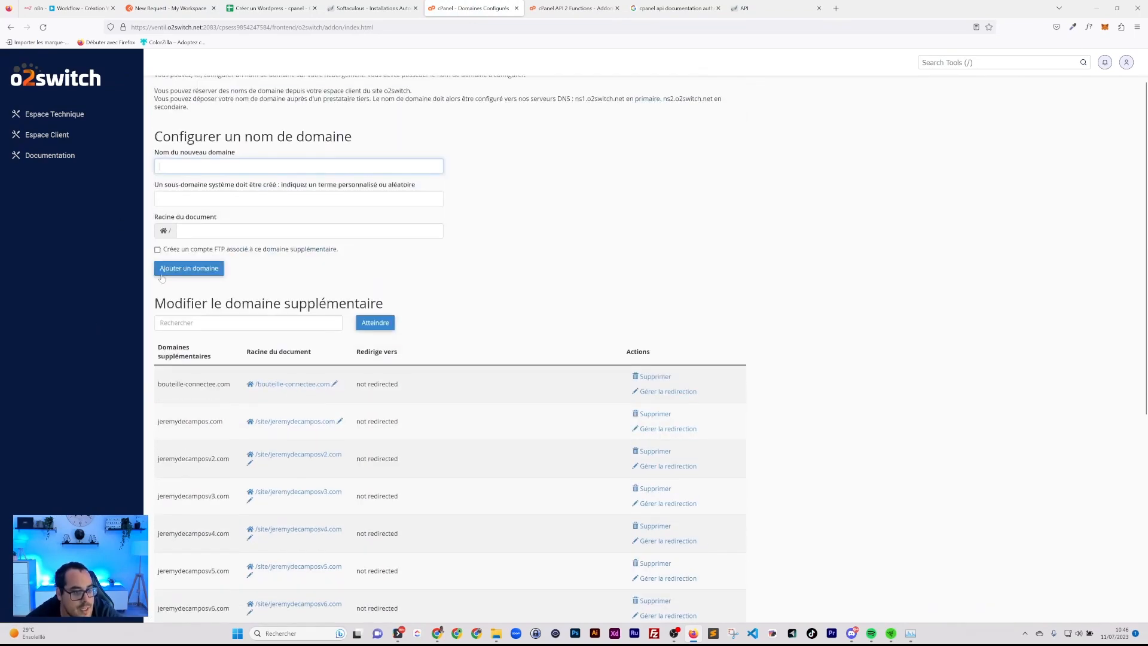
{"action": "left_click", "coordinate": [70, 115]}
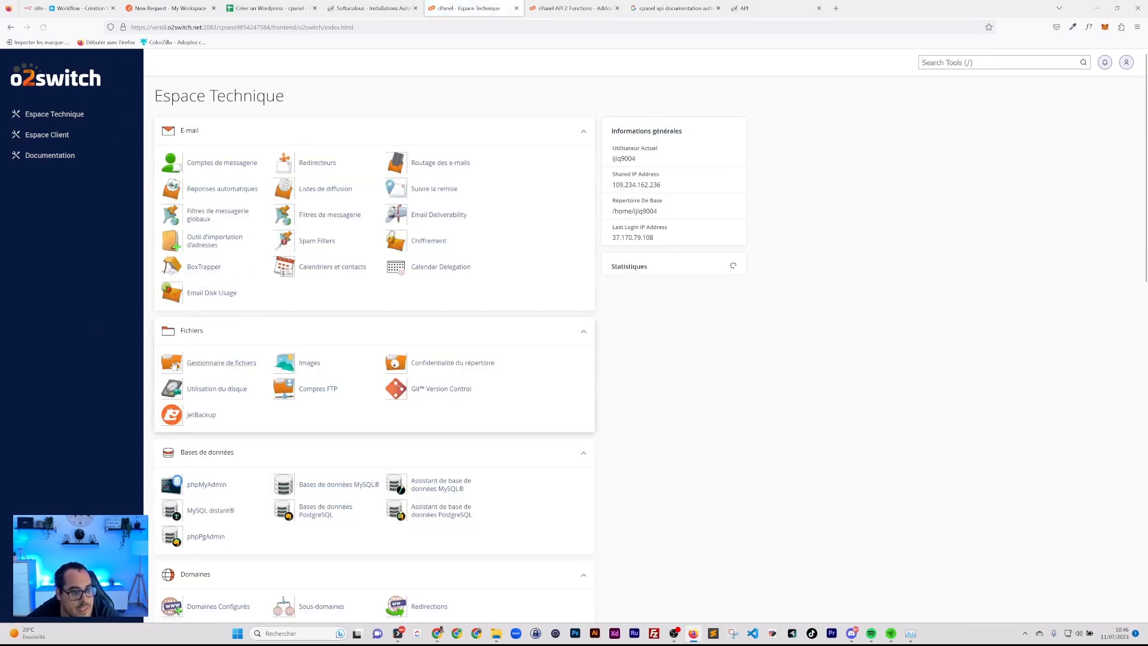
Confirm the site/jeremydecamposv9.com folder now holds the WordPress files, then return to n8n
{"action": "left_click", "coordinate": [231, 364]}
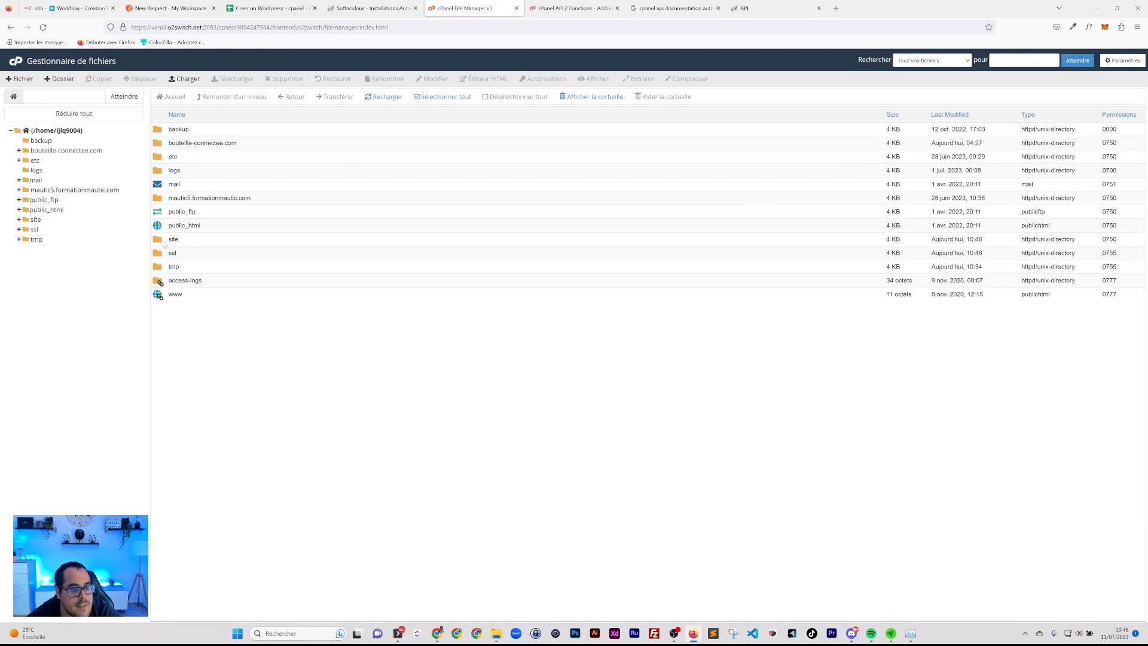
{"action": "double_click", "coordinate": [163, 241]}
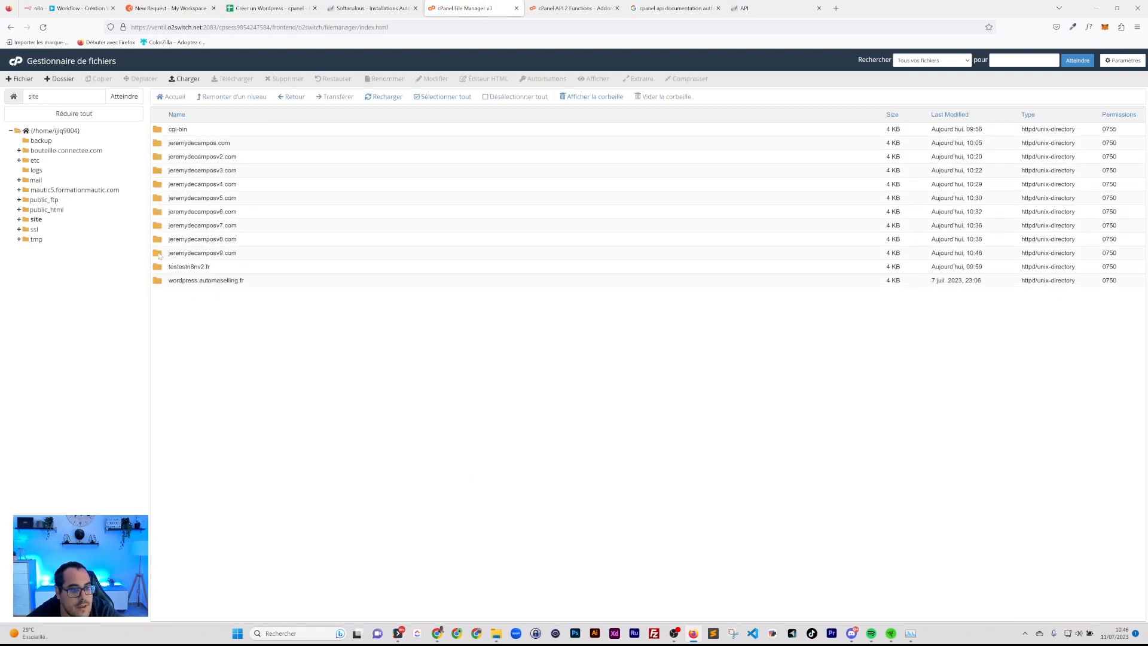
{"action": "double_click", "coordinate": [159, 254]}
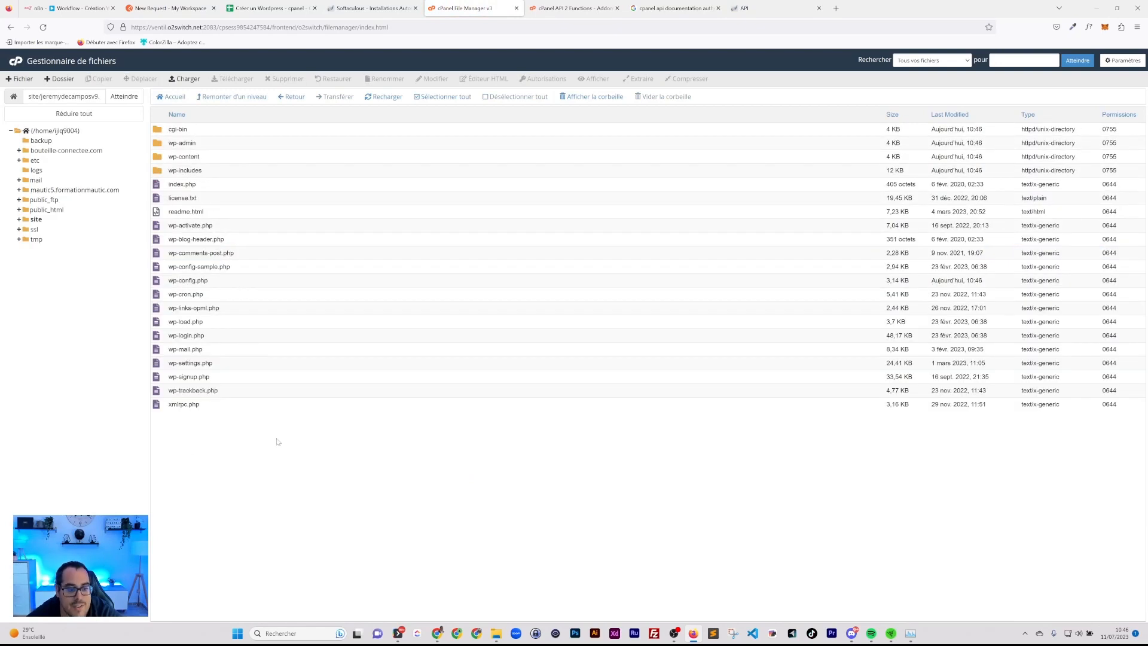
{"action": "left_click_drag", "start_coordinate": [277, 484], "coordinate": [172, 130]}
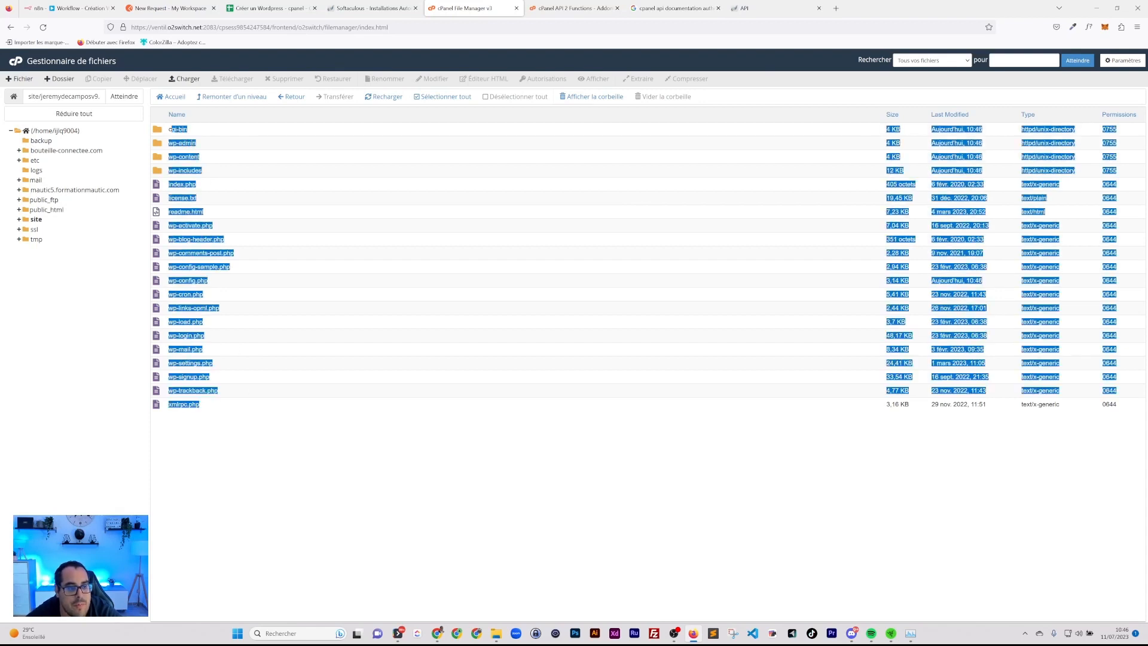
{"action": "left_click", "coordinate": [292, 489]}
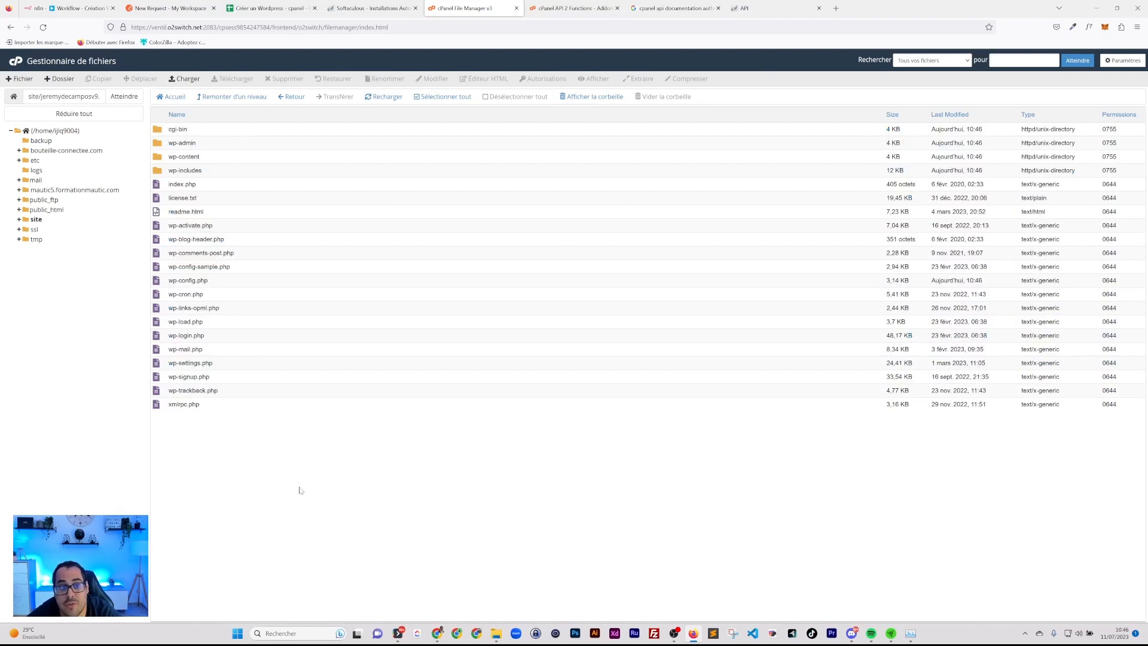
{"action": "left_click", "coordinate": [66, 9]}
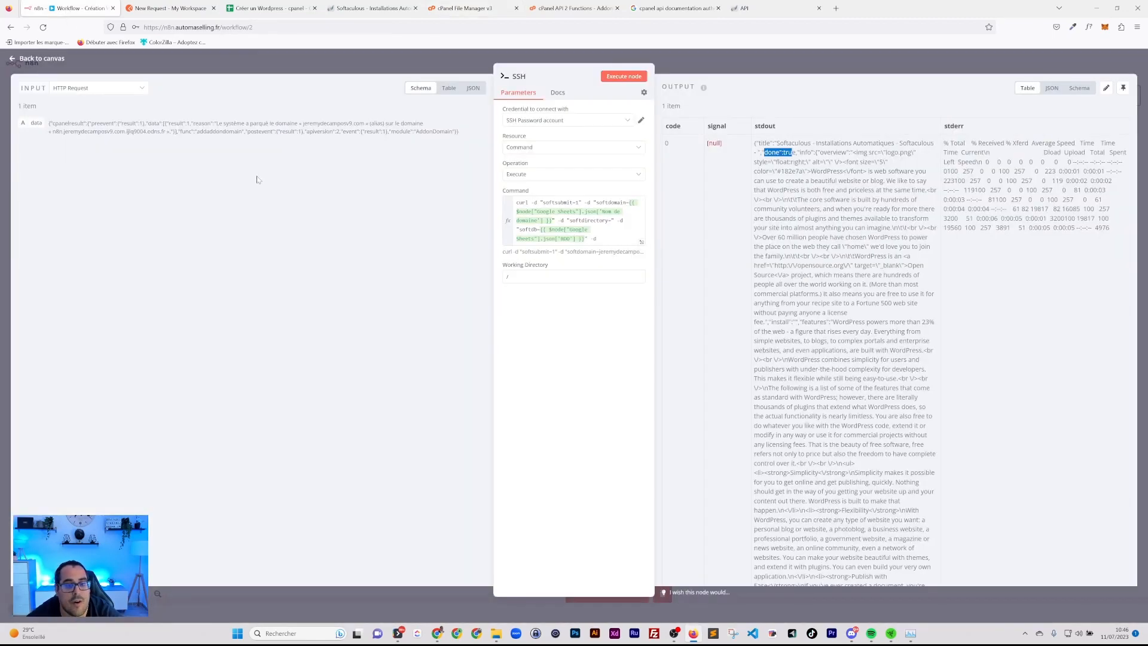
Review the HTTP Request node's parameters from the workflow canvas
{"action": "left_click", "coordinate": [703, 58]}
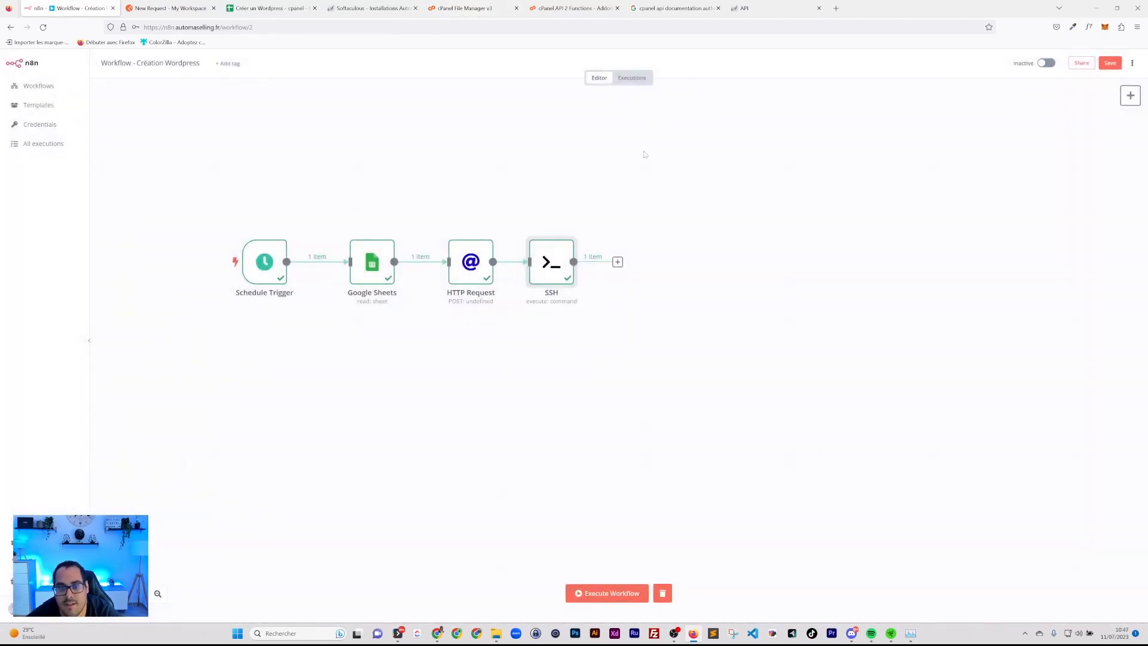
{"action": "left_click_drag", "start_coordinate": [752, 259], "coordinate": [760, 401]}
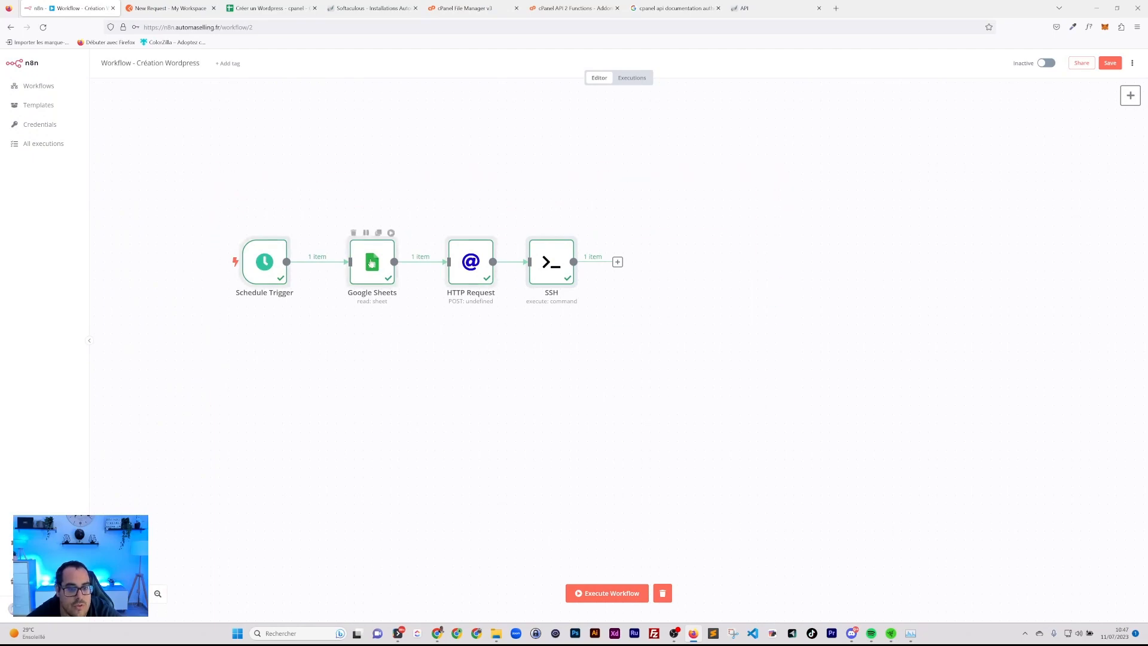
{"action": "left_click", "coordinate": [626, 378]}
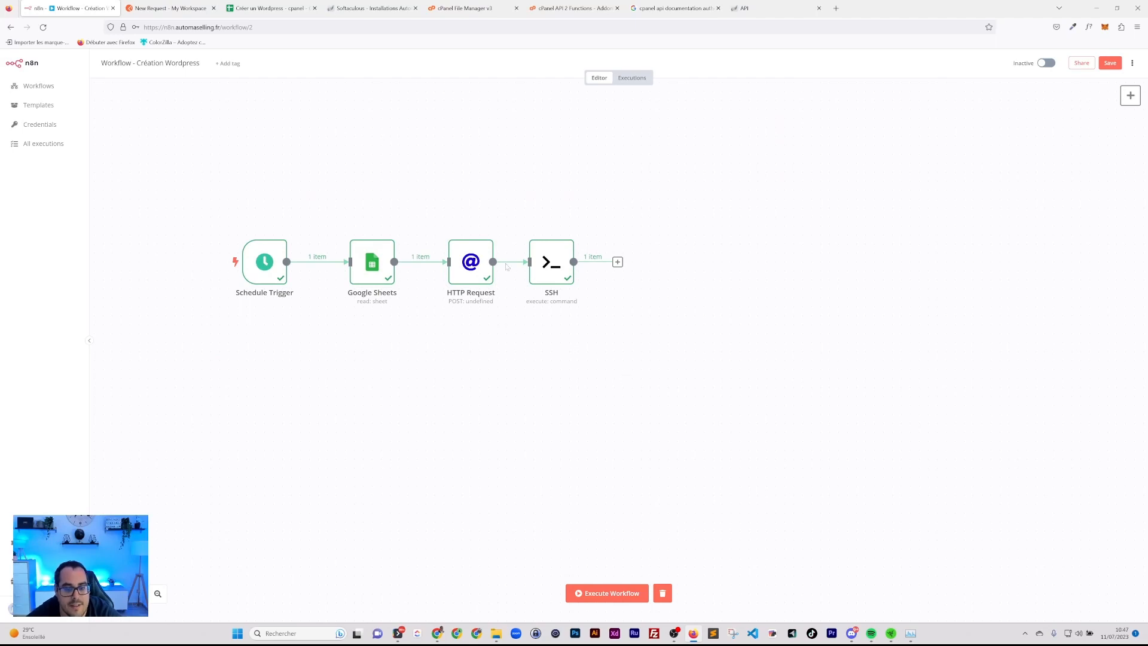
{"action": "mouse_move", "coordinate": [565, 248]}
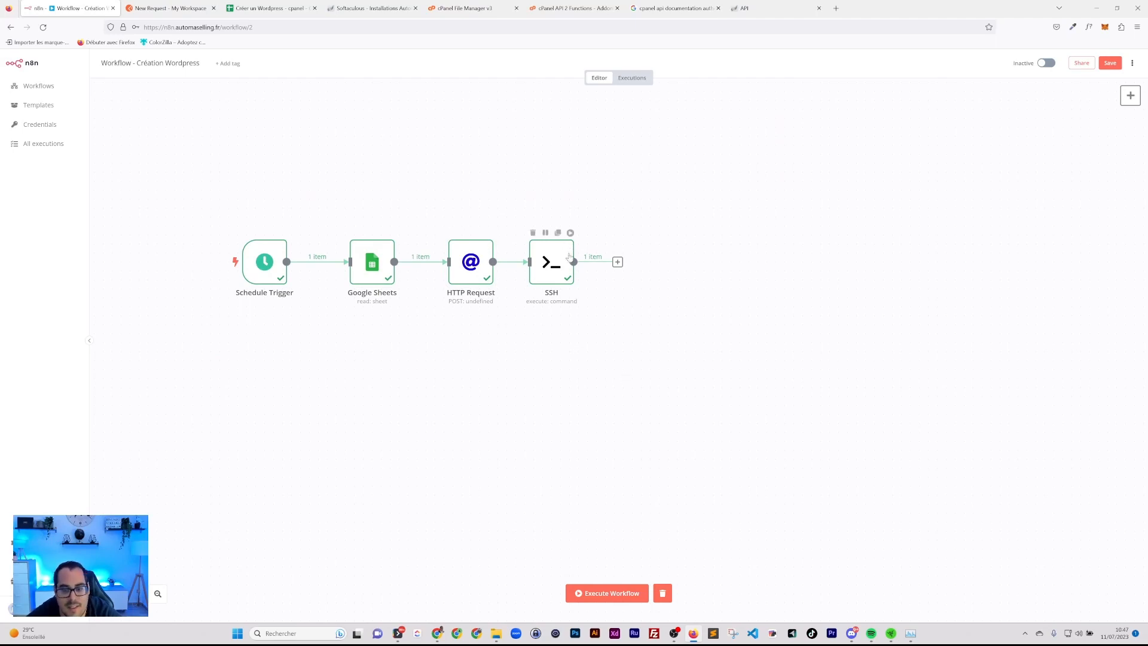
{"action": "double_click", "coordinate": [472, 267]}
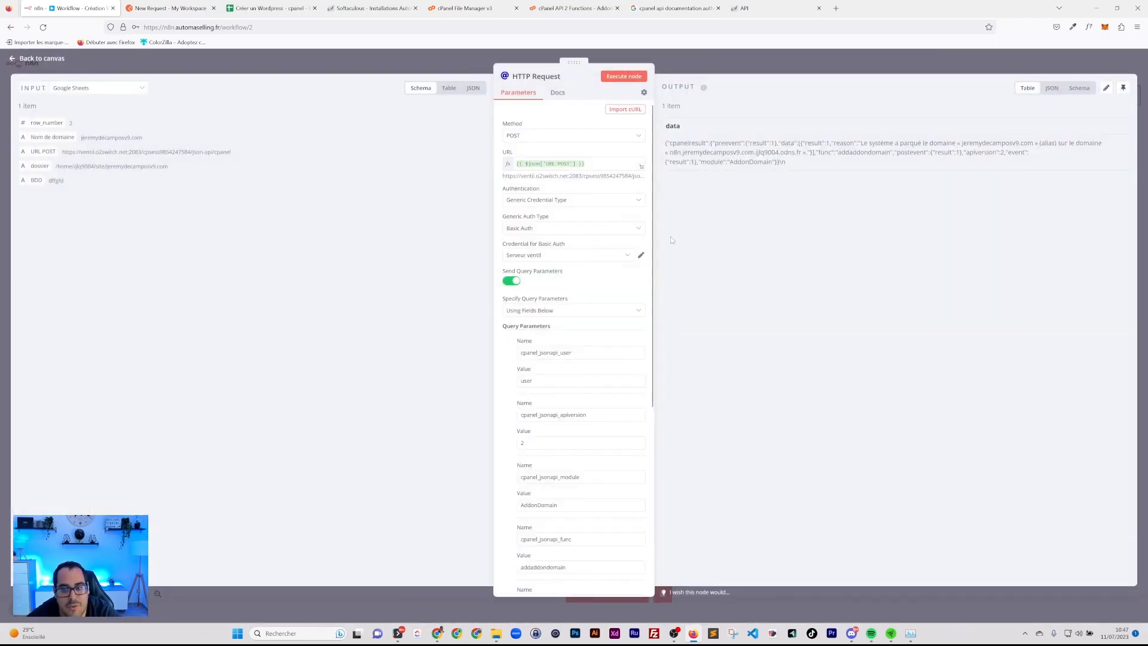
{"action": "scroll", "coordinate": [573, 347], "scroll_direction": "down", "scroll_amount": 4}
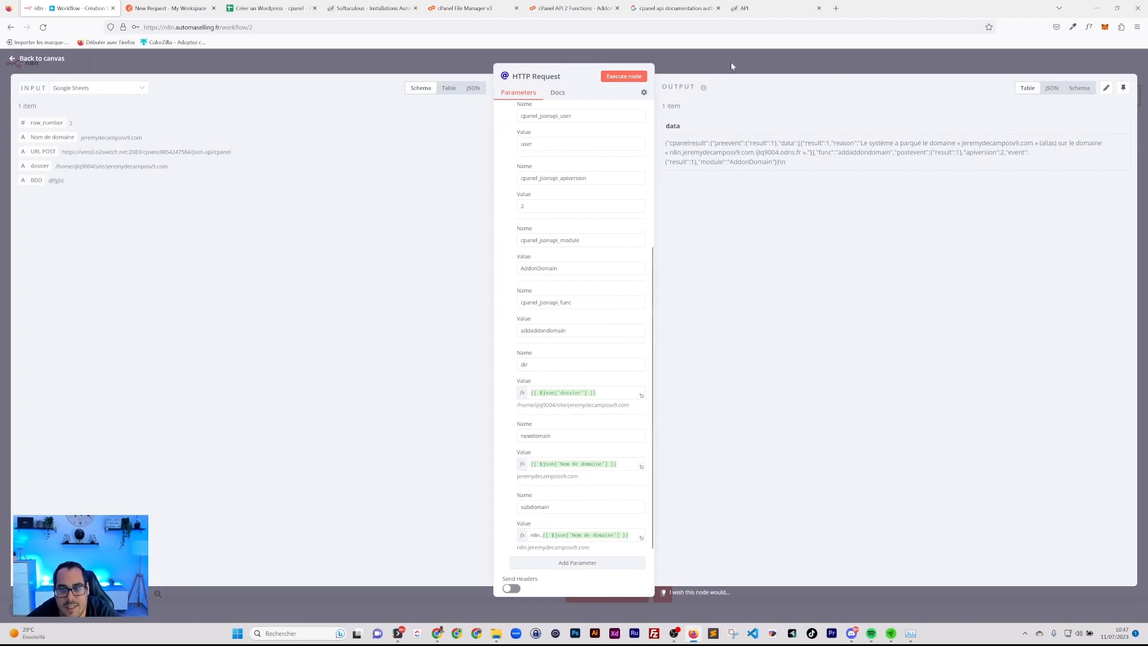
{"action": "scroll", "coordinate": [574, 347], "scroll_direction": "down", "scroll_amount": 2}
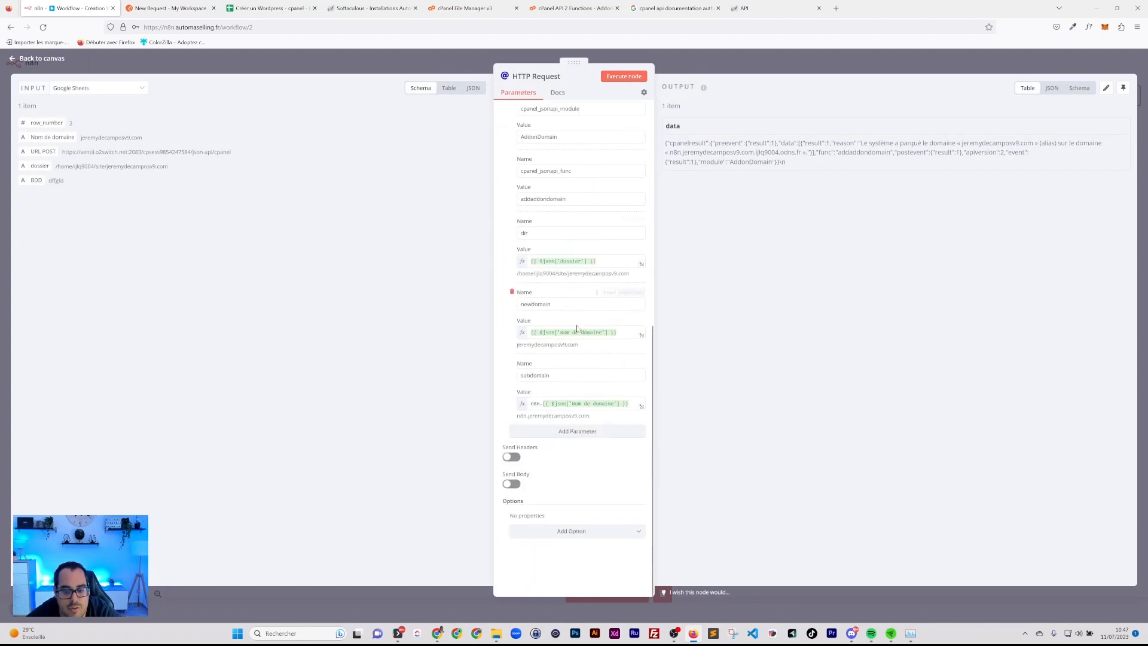
{"action": "left_click", "coordinate": [713, 67]}
Show the SSH node's resolved curl command for jeremydecamposv9.com in the expression editor
{"action": "double_click", "coordinate": [550, 257]}
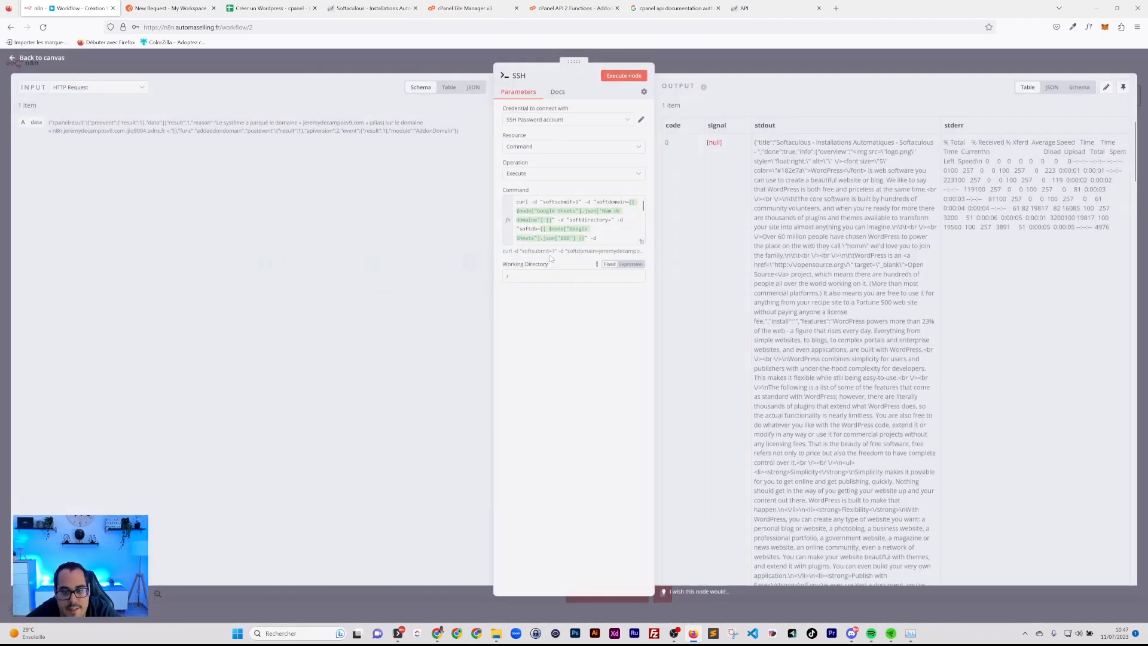
{"action": "left_click", "coordinate": [642, 242]}
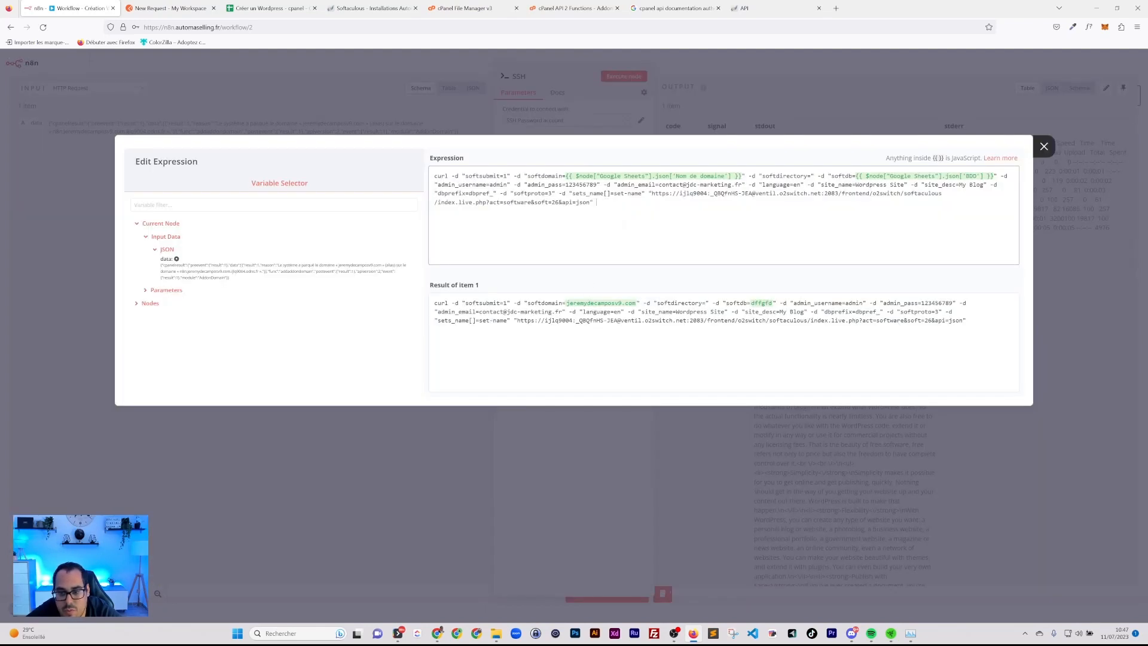
{"action": "left_click_drag", "start_coordinate": [968, 320], "coordinate": [434, 303]}
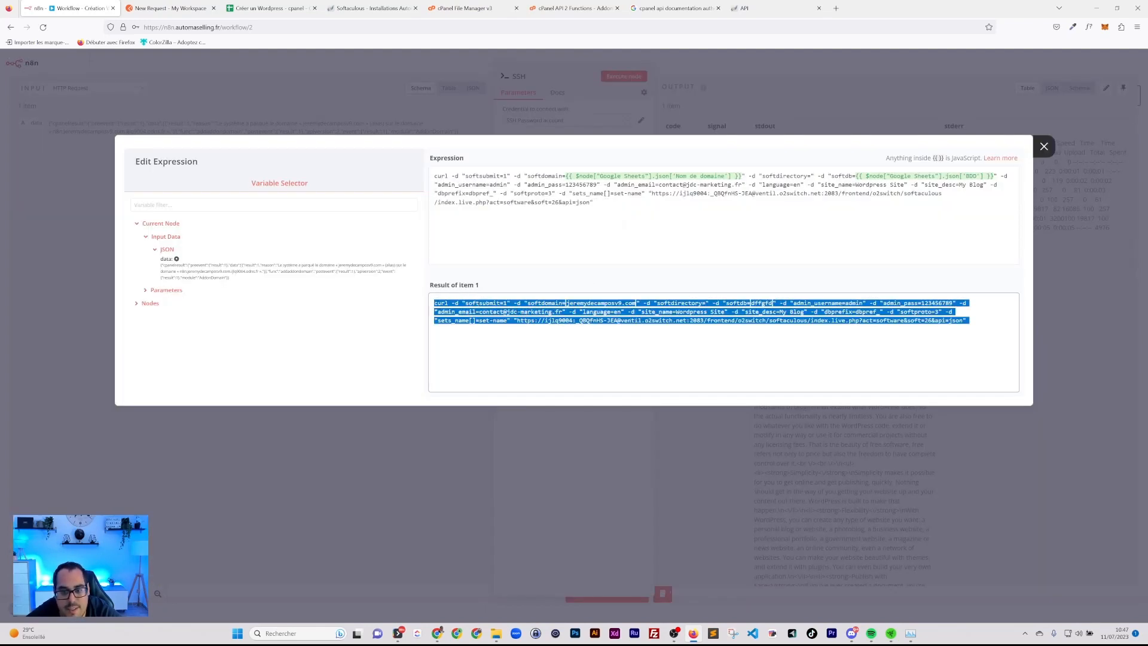
{"action": "left_click", "coordinate": [622, 350]}
{"action": "left_click_drag", "start_coordinate": [970, 321], "coordinate": [434, 303]}
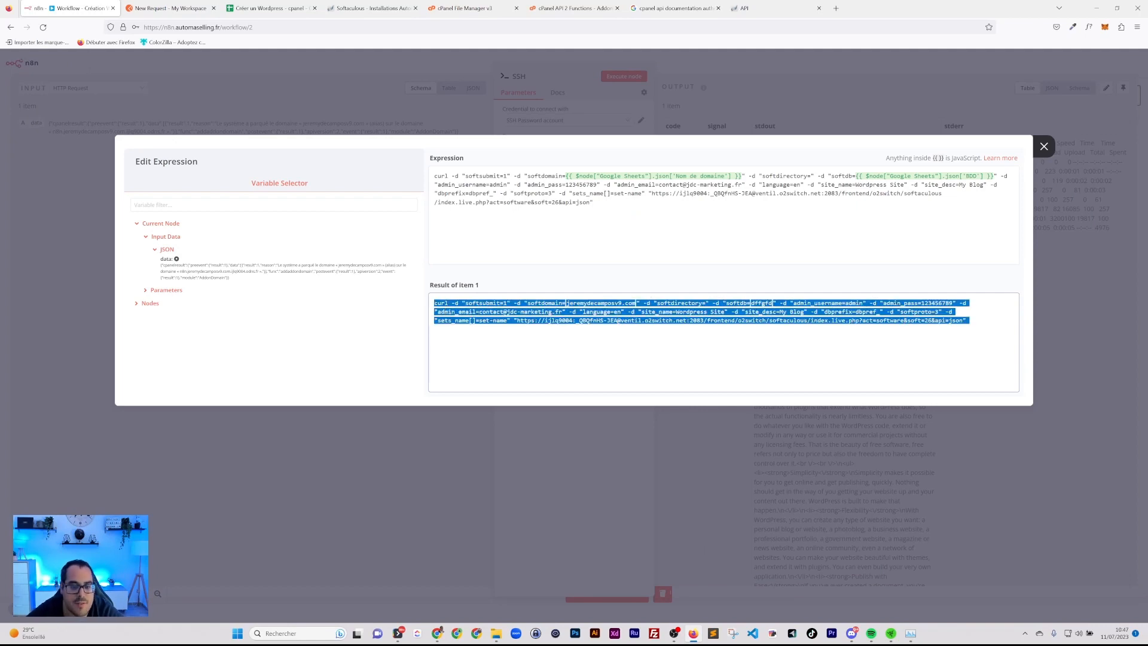